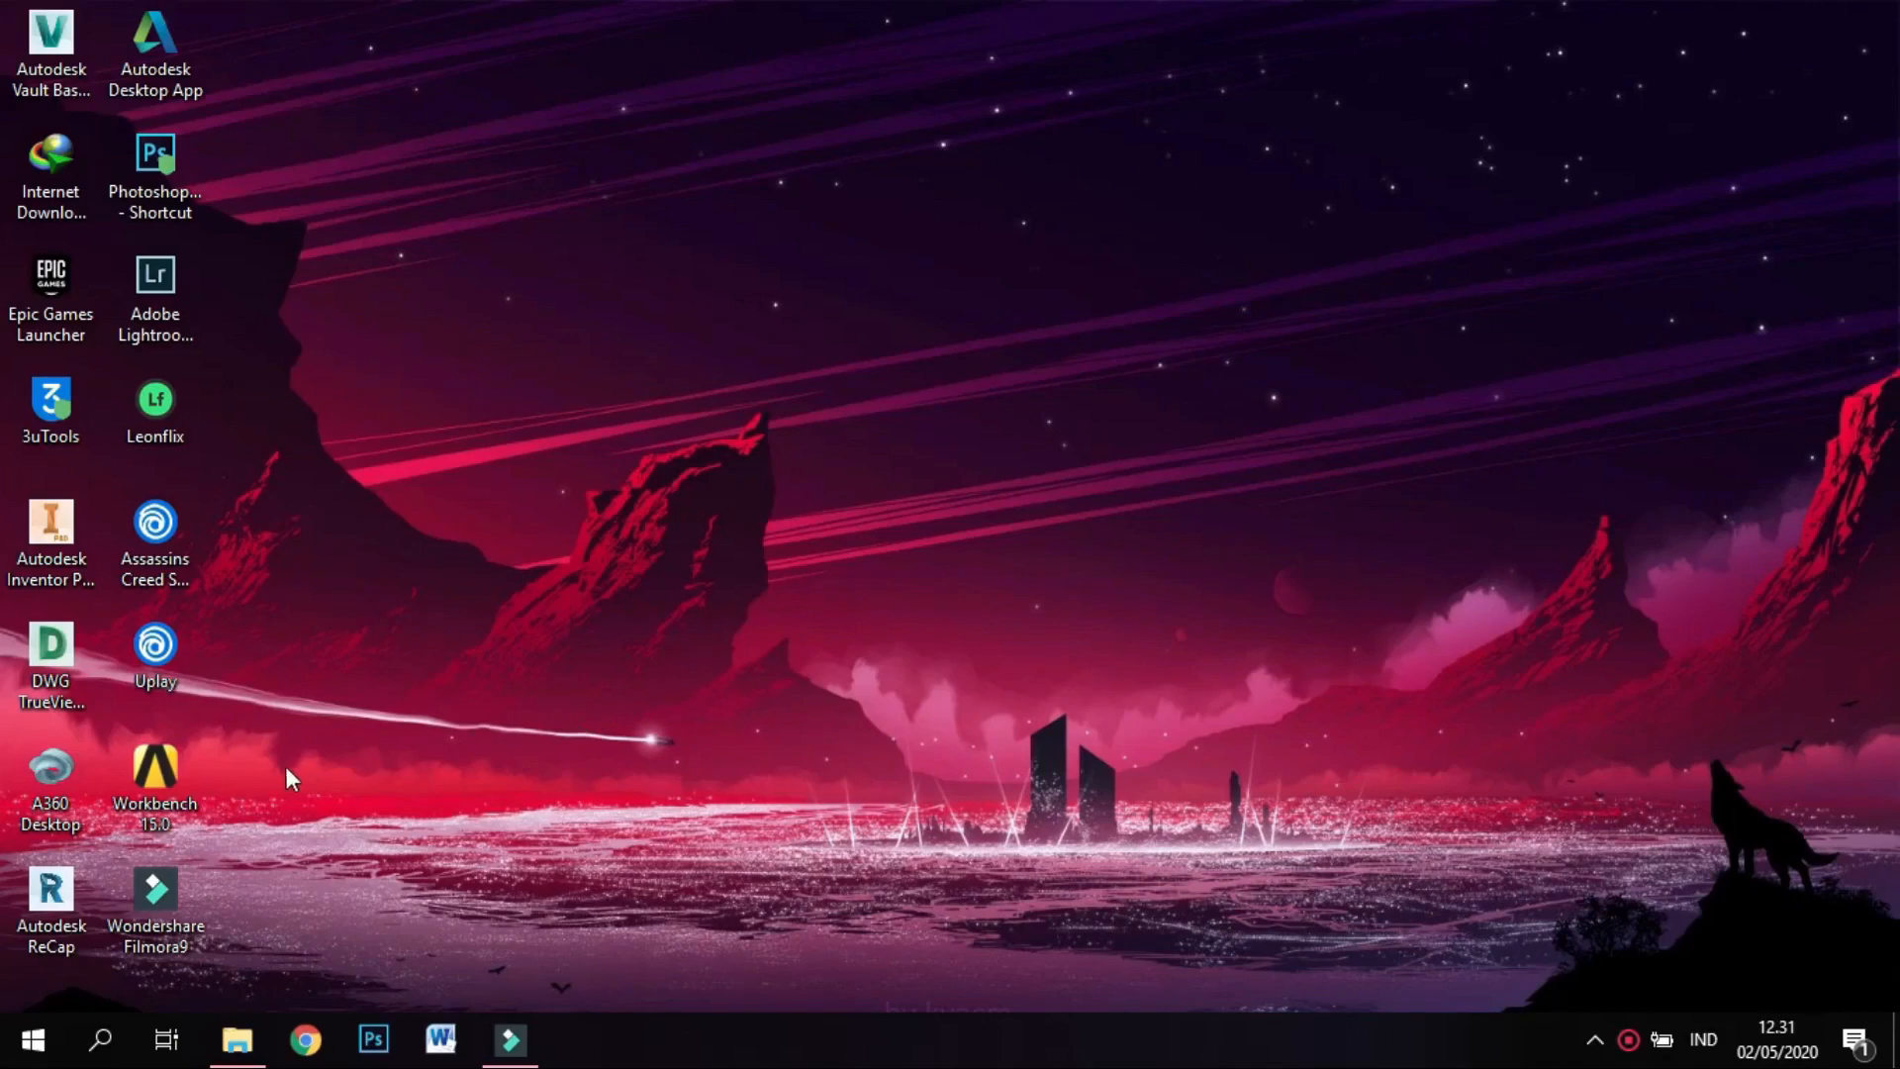
Launch Ansys Workbench, maximize it and add a Static Structural system named truss to the project.
double_click(158, 787)
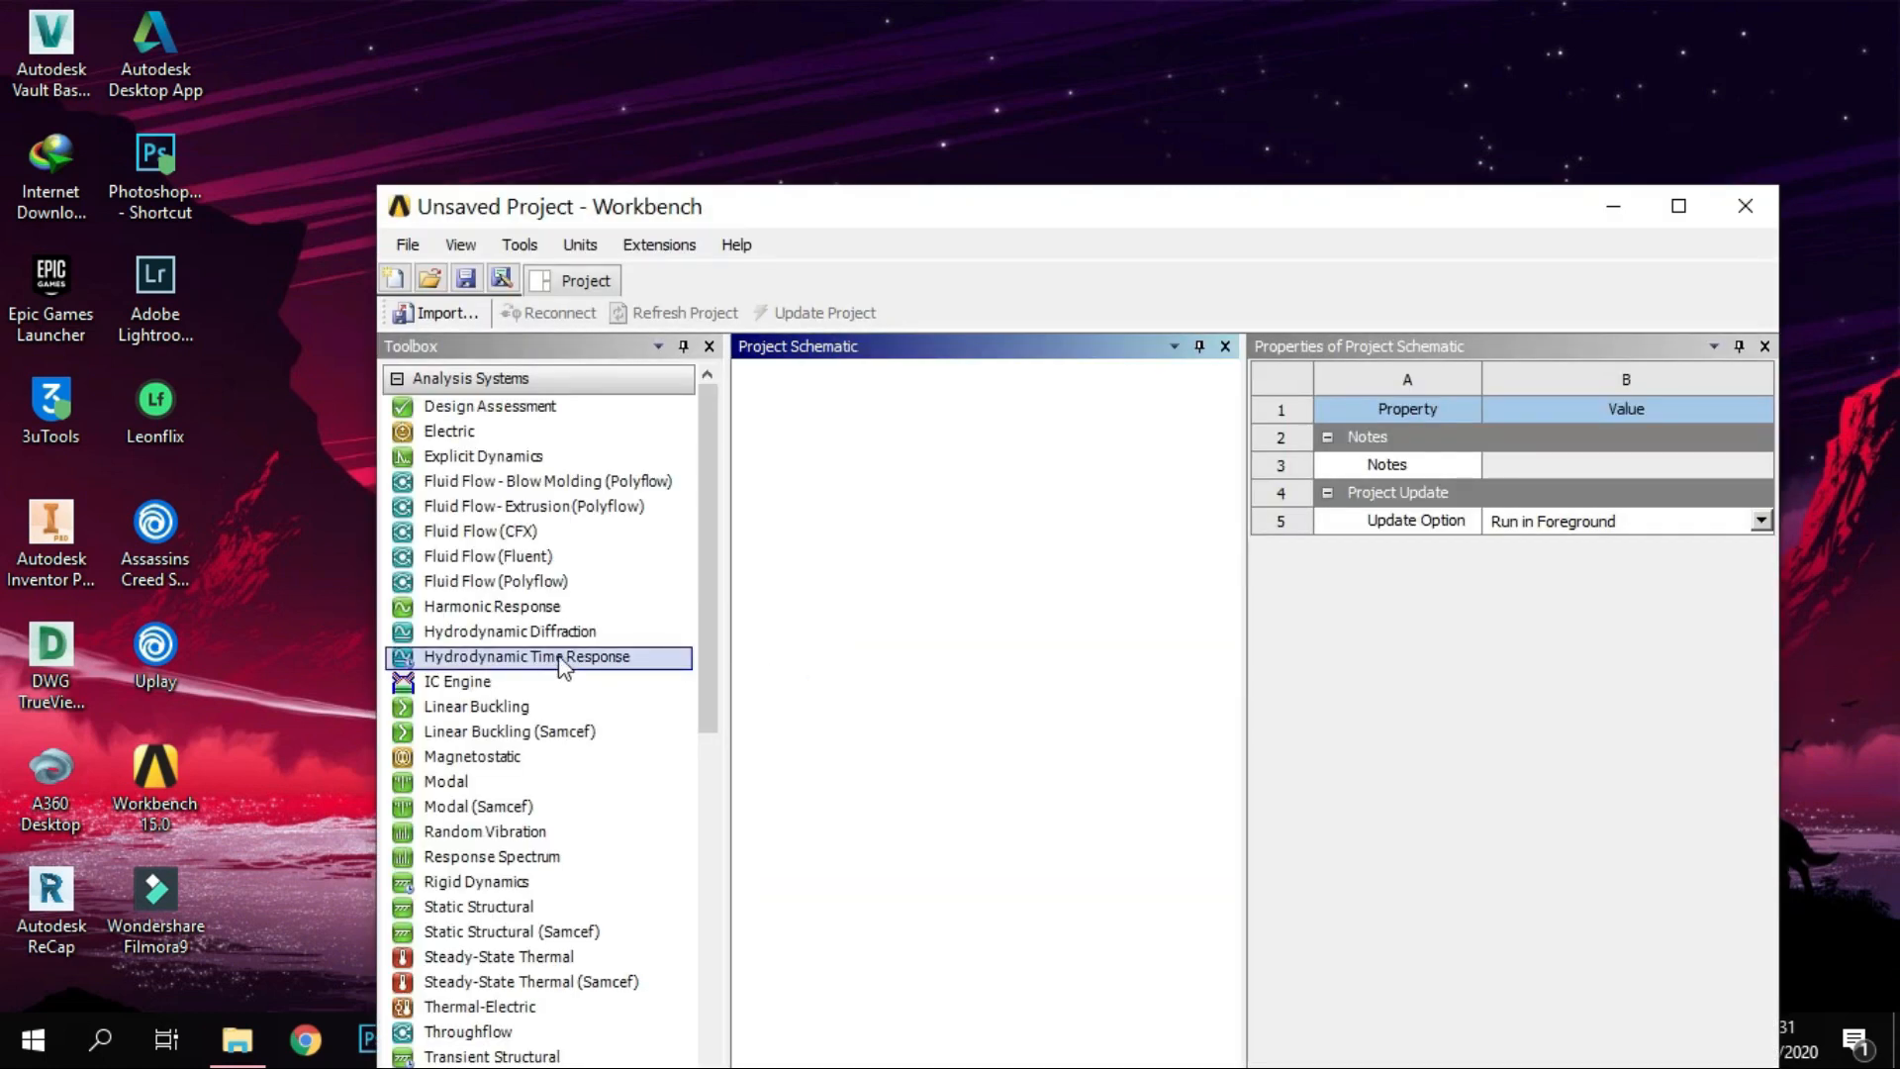
click(1680, 206)
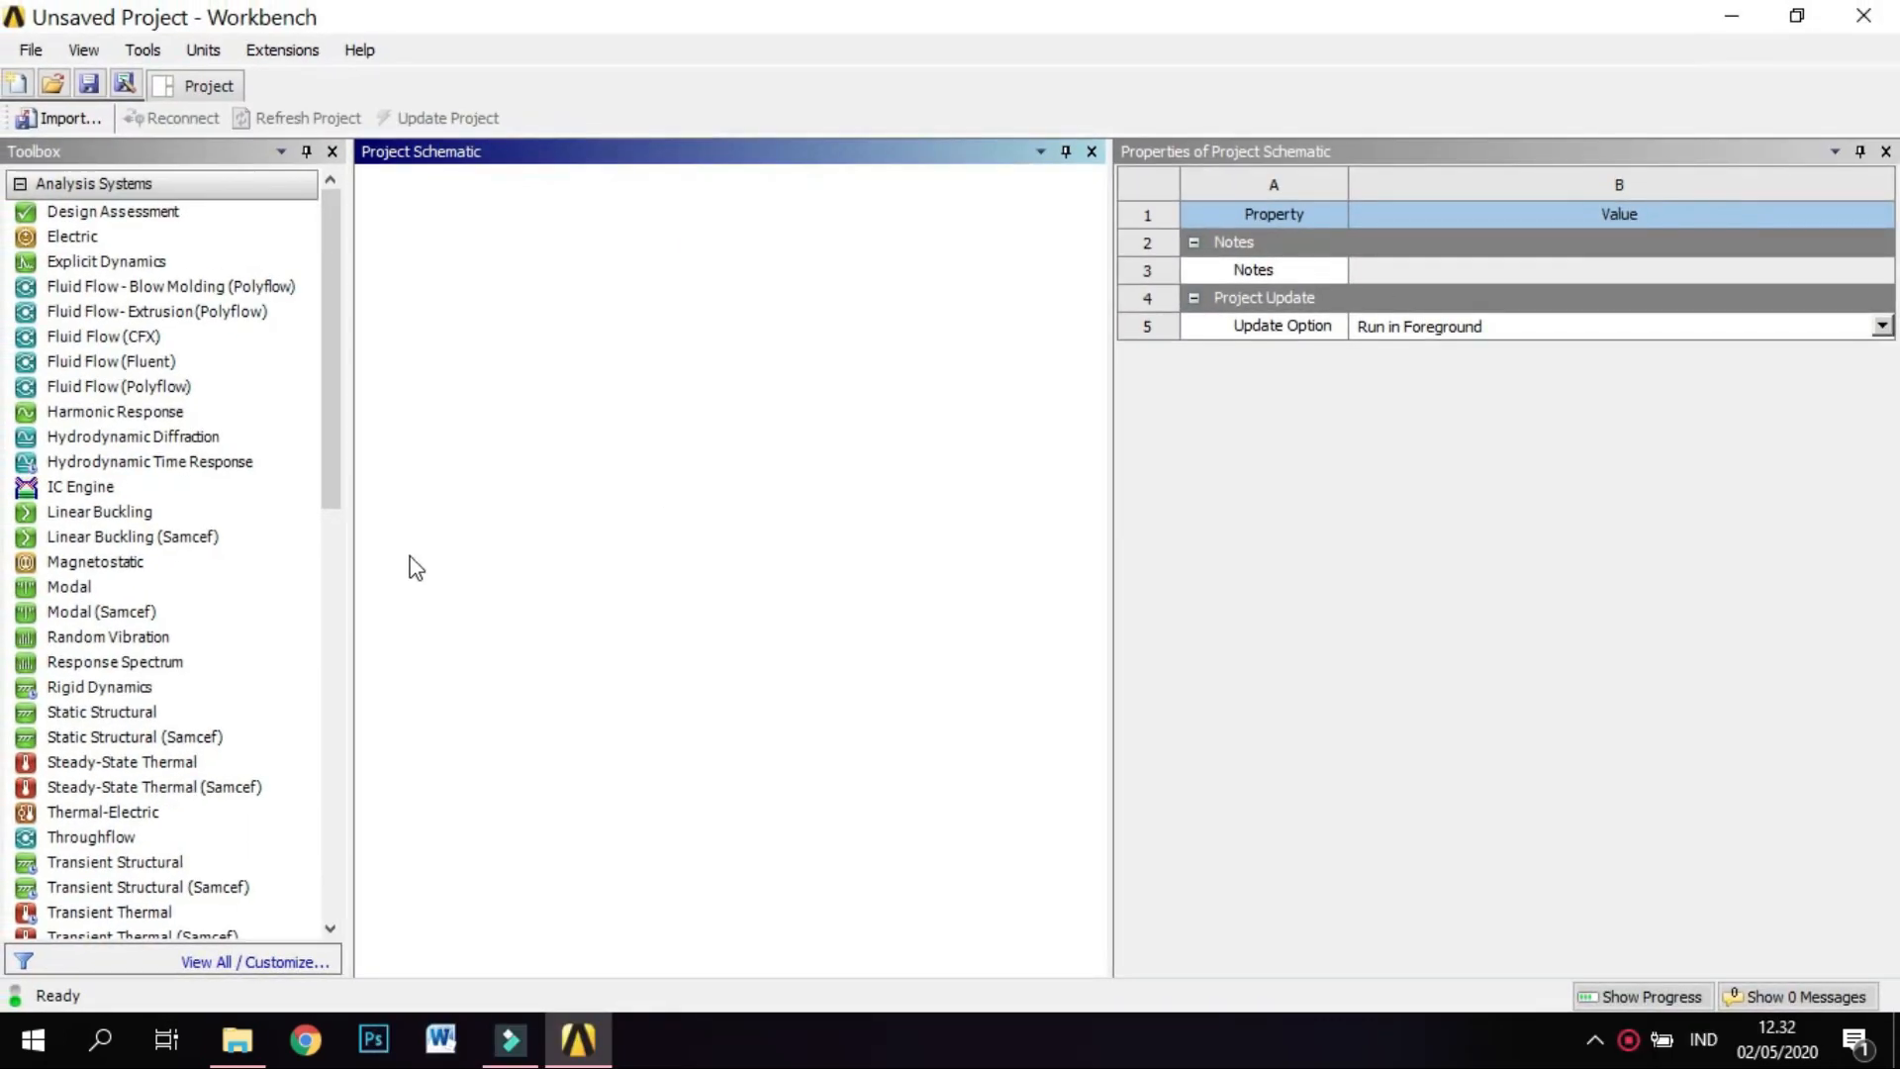
double_click(230, 713)
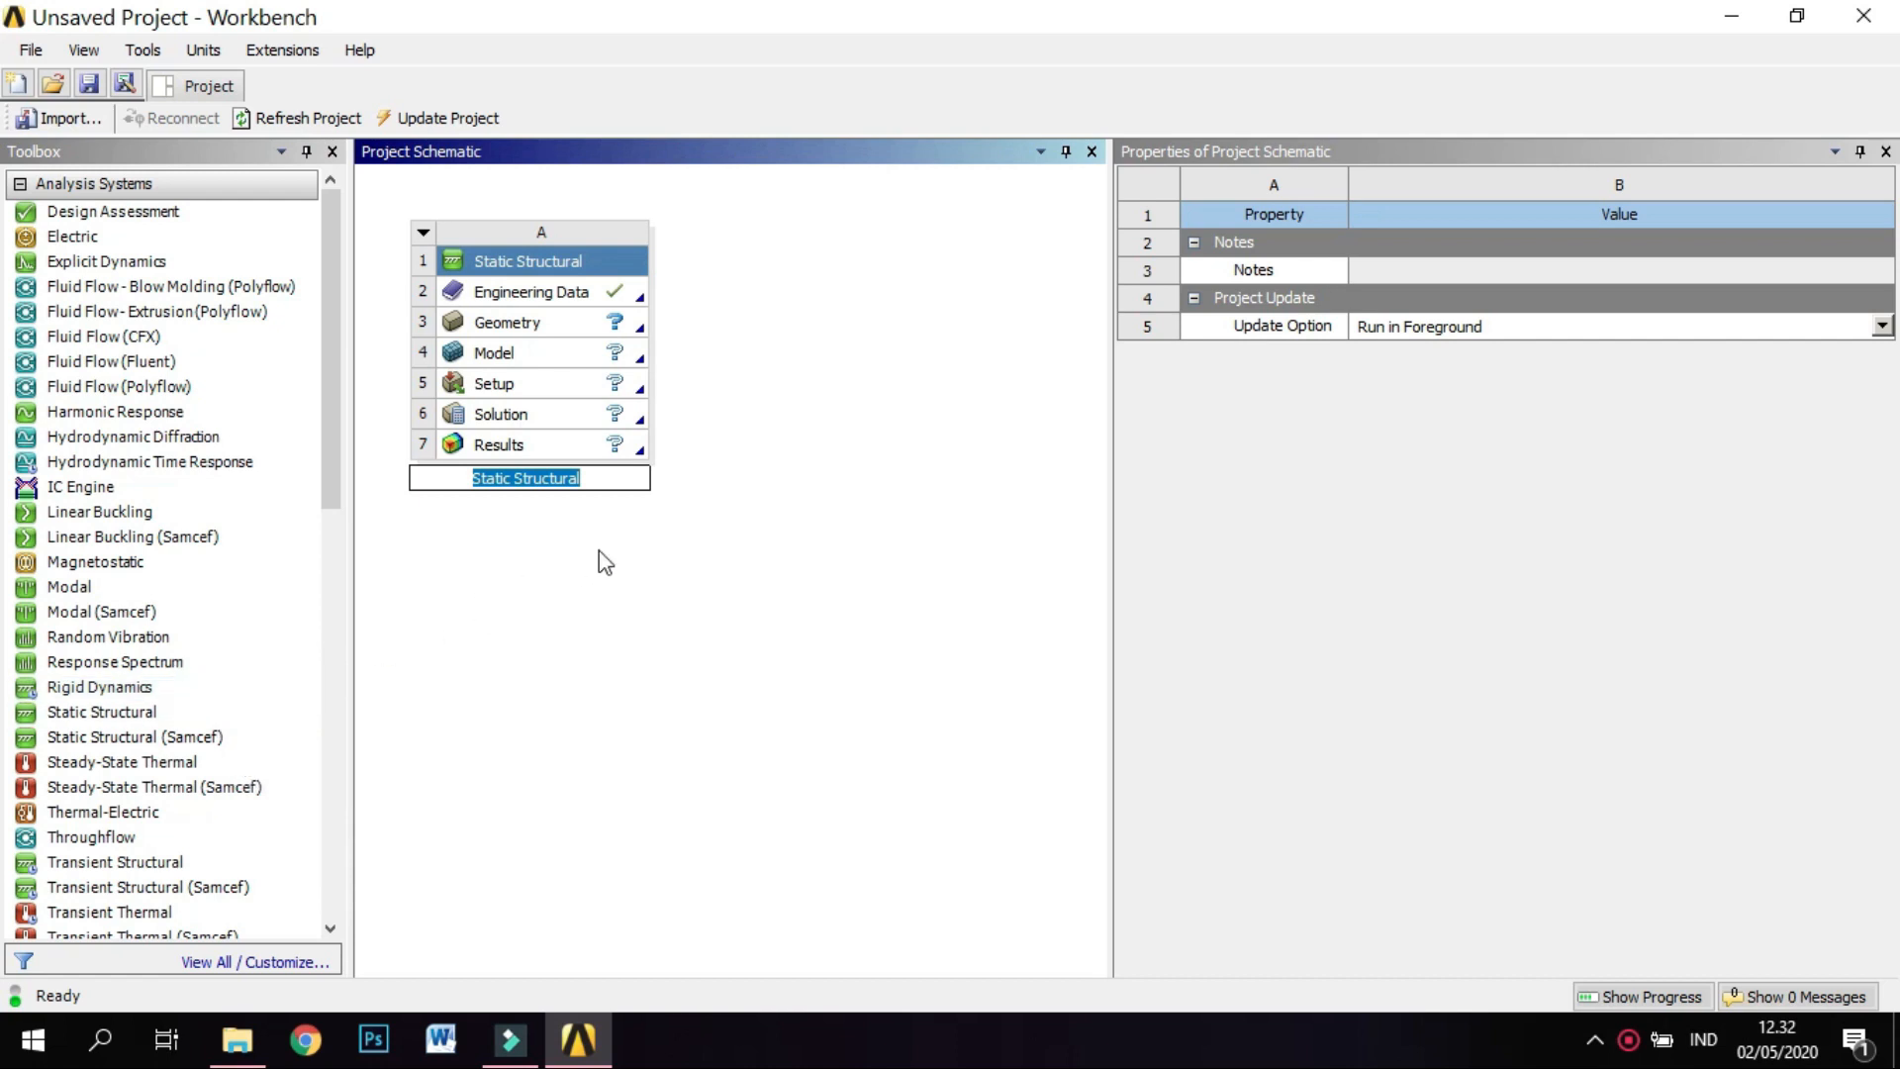
text(truss)
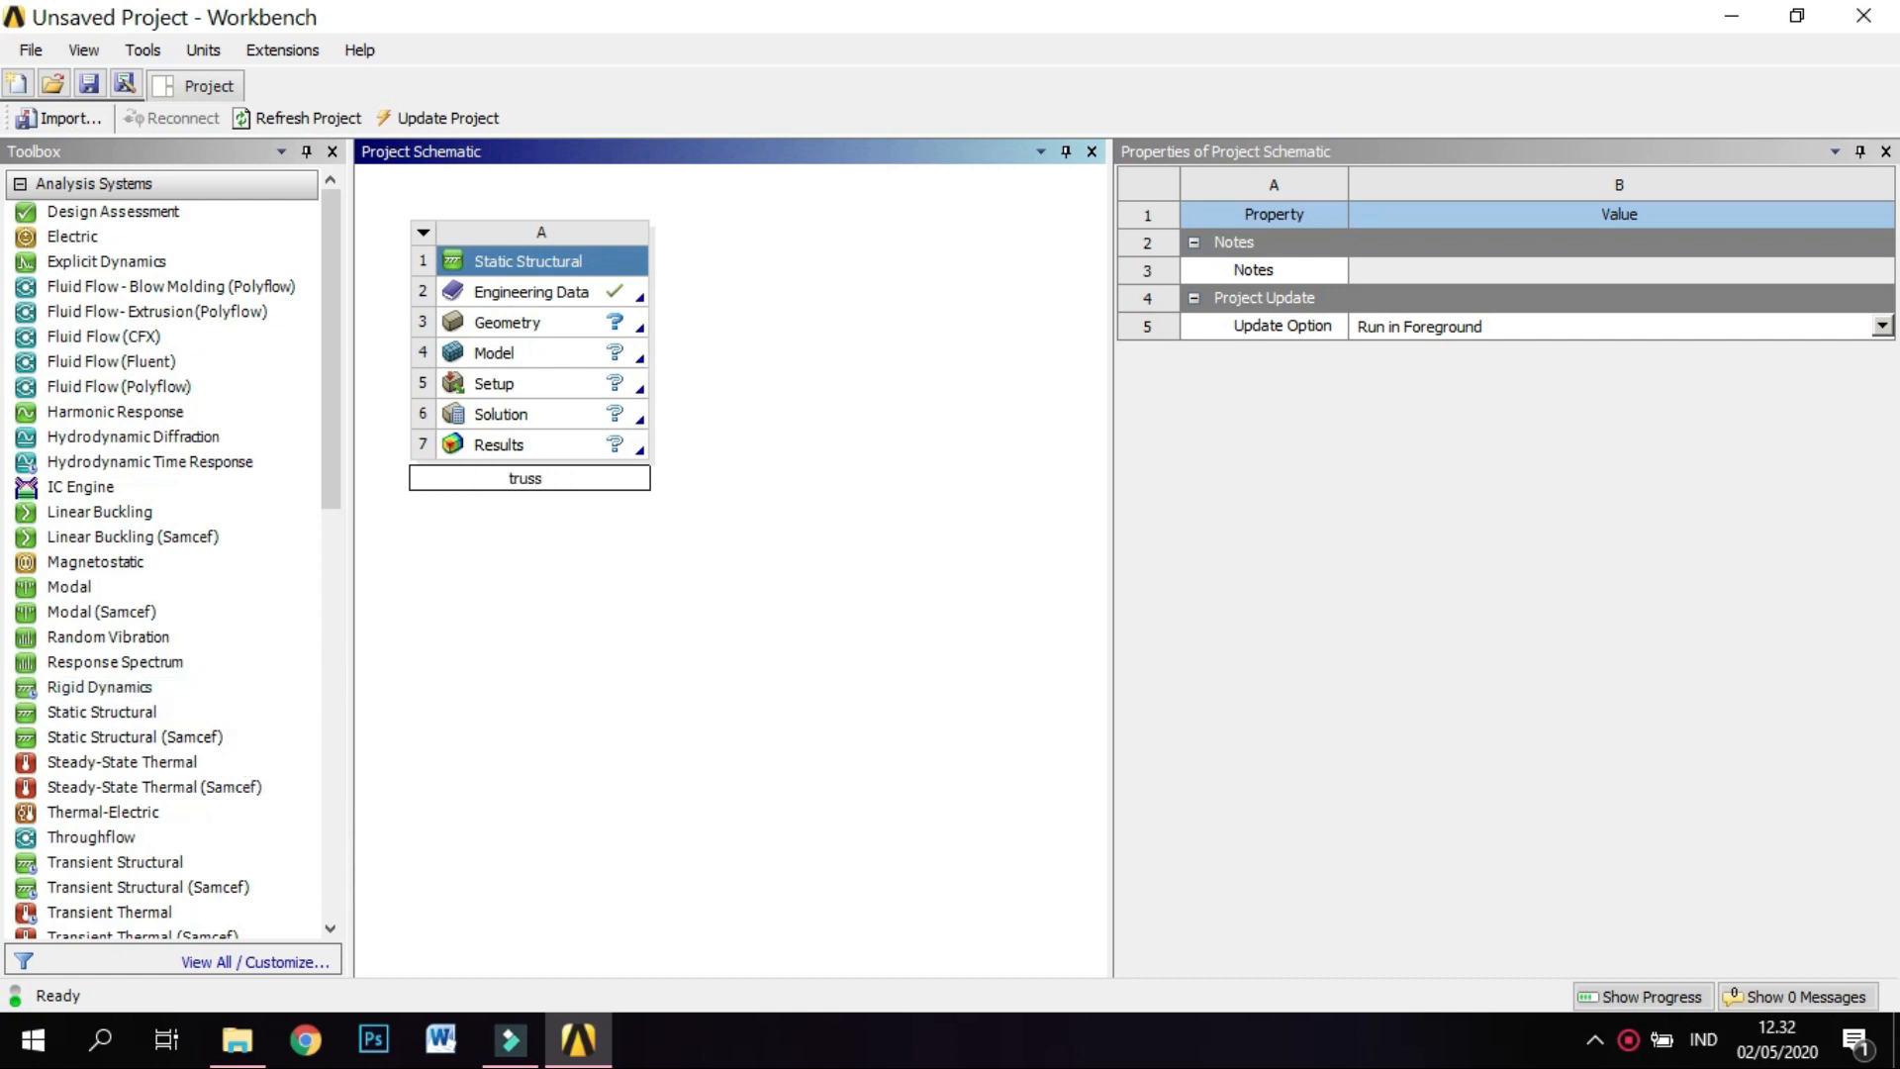
key(Return)
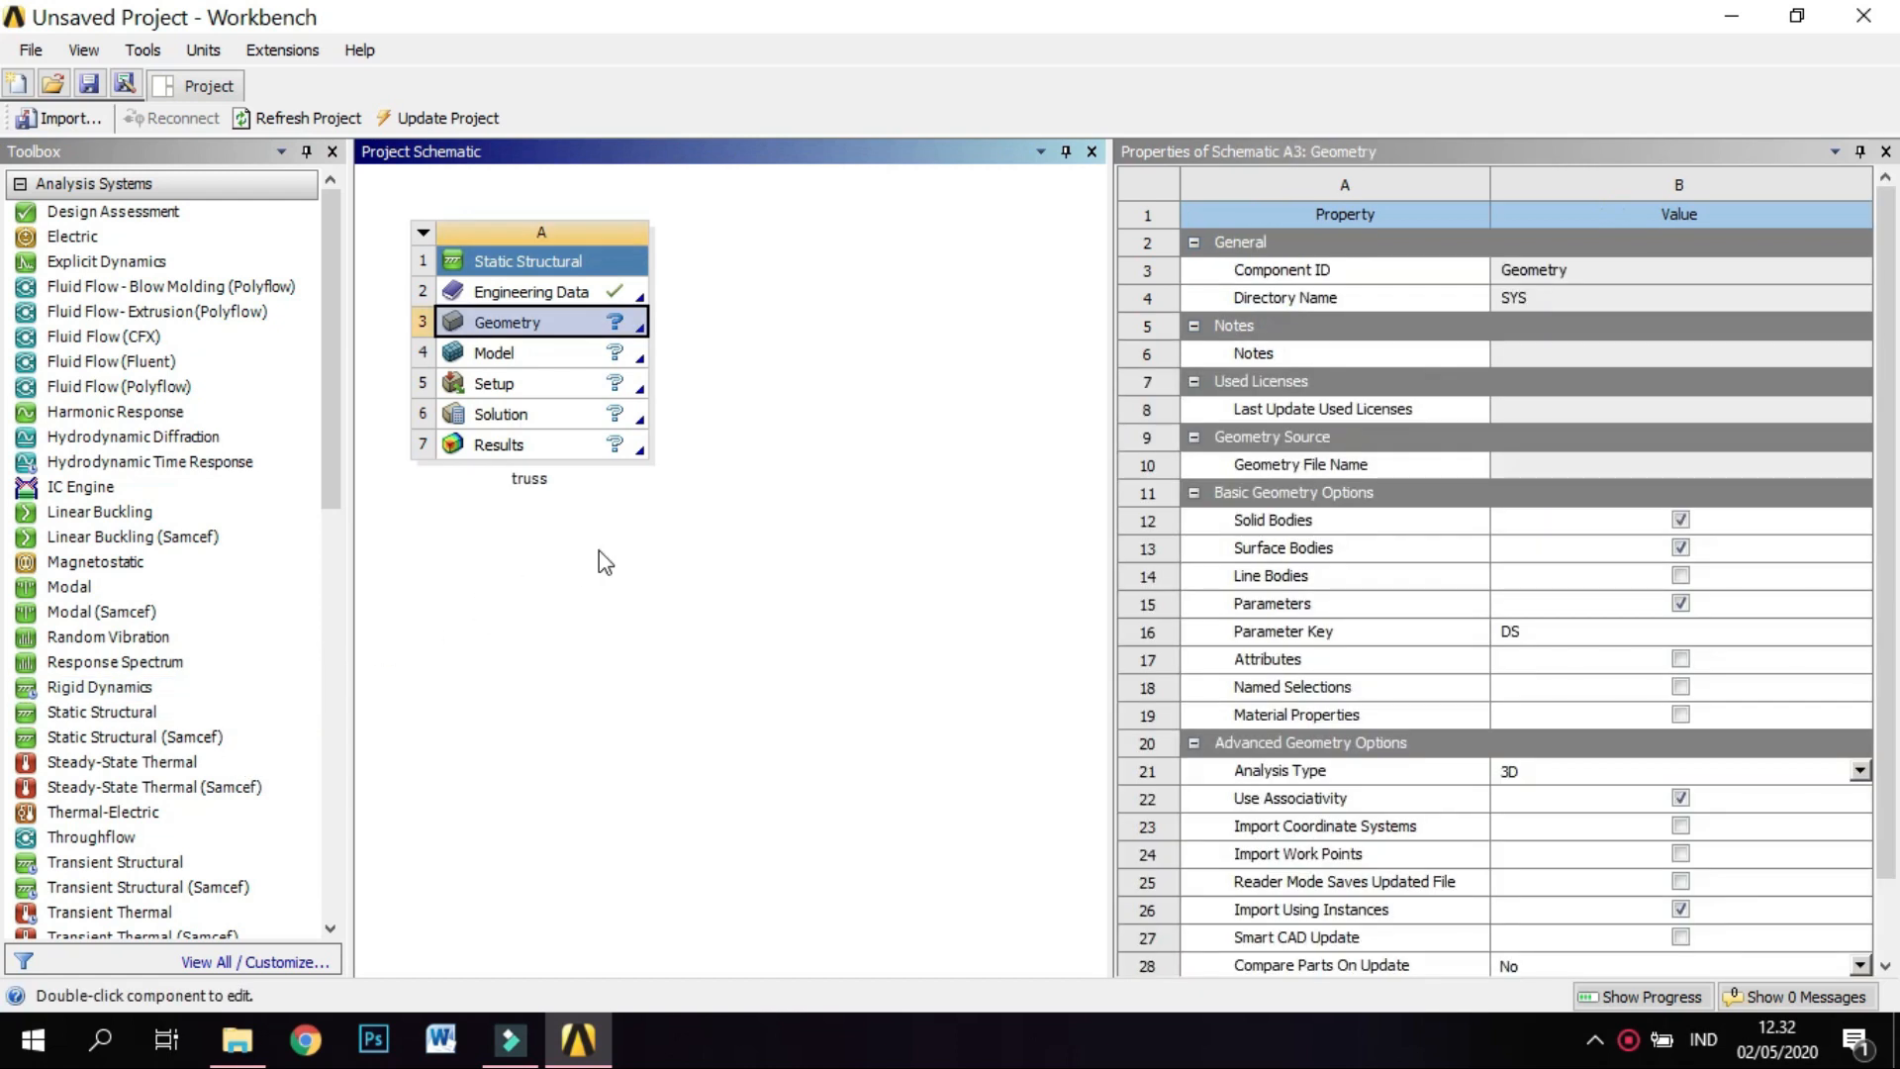
Open the truss system's Engineering Data and add a new material named Douglass Fir.
click(576, 293)
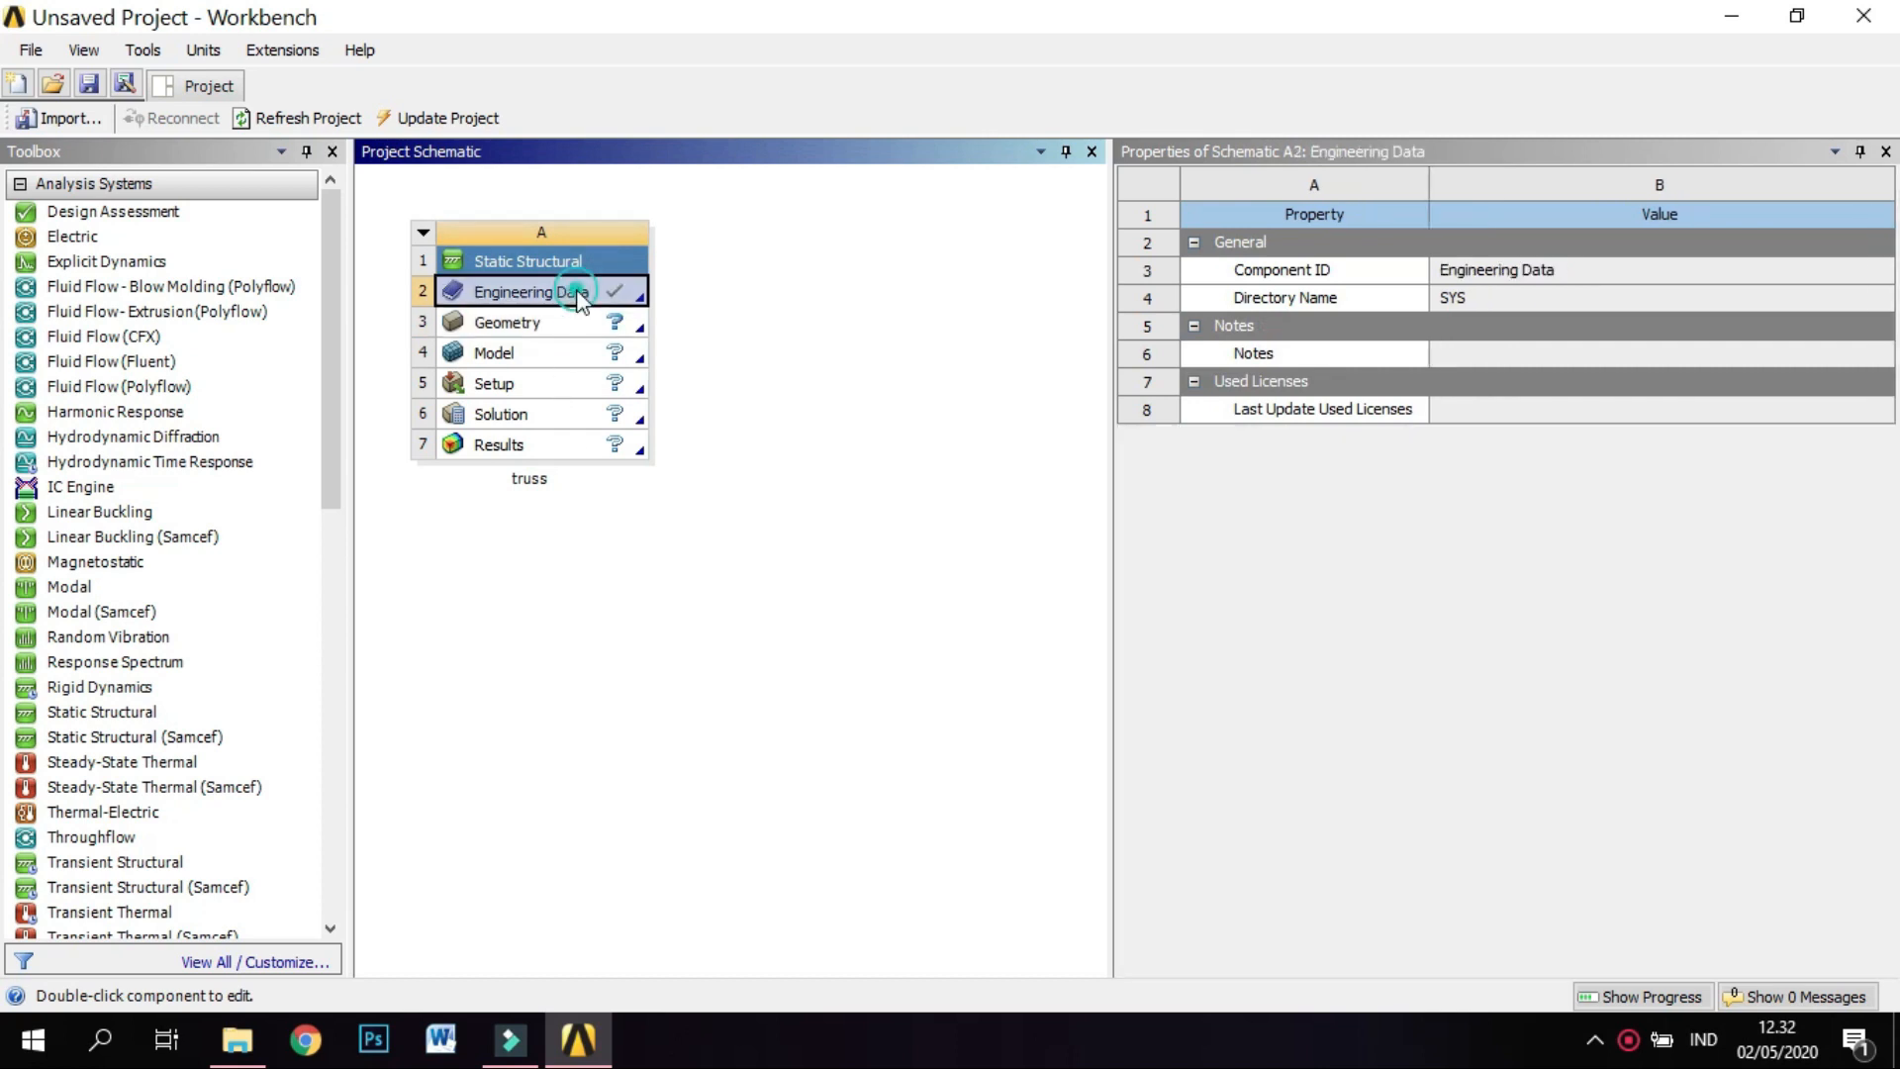
double_click(579, 295)
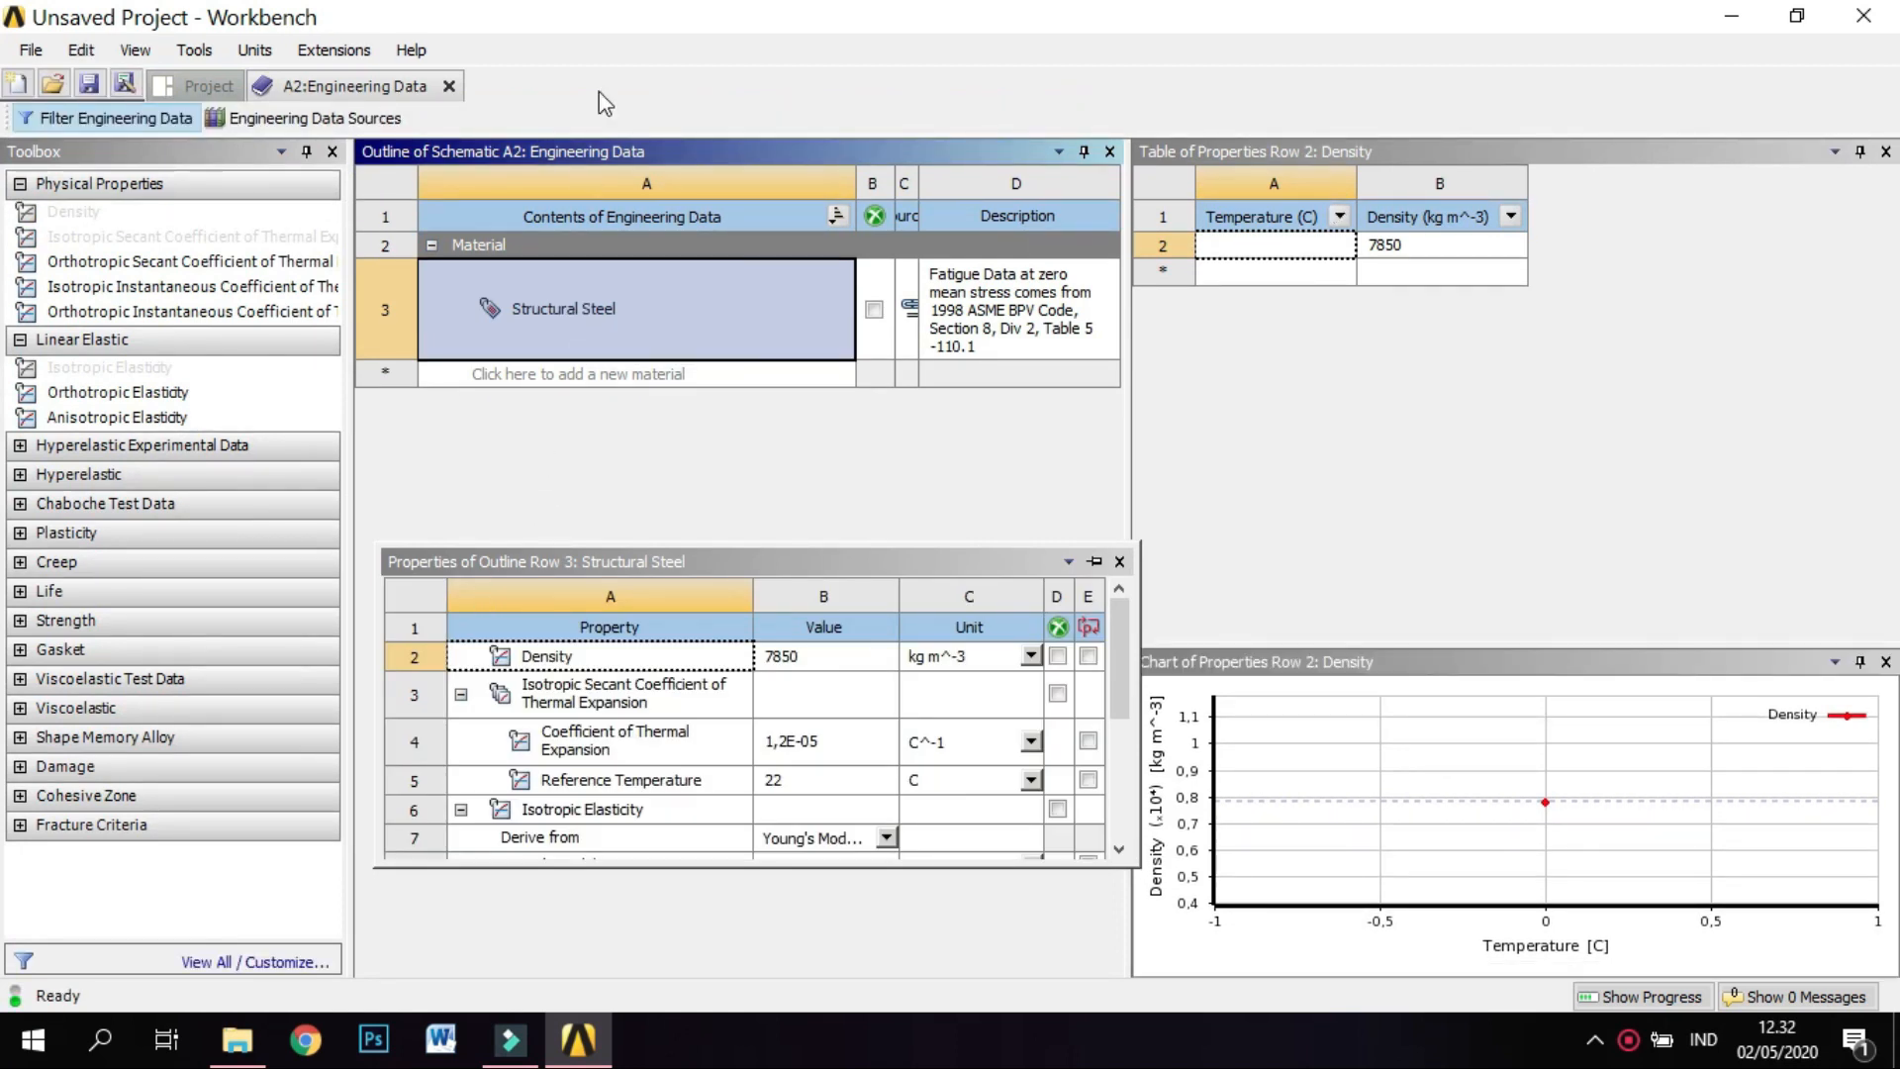
click(673, 376)
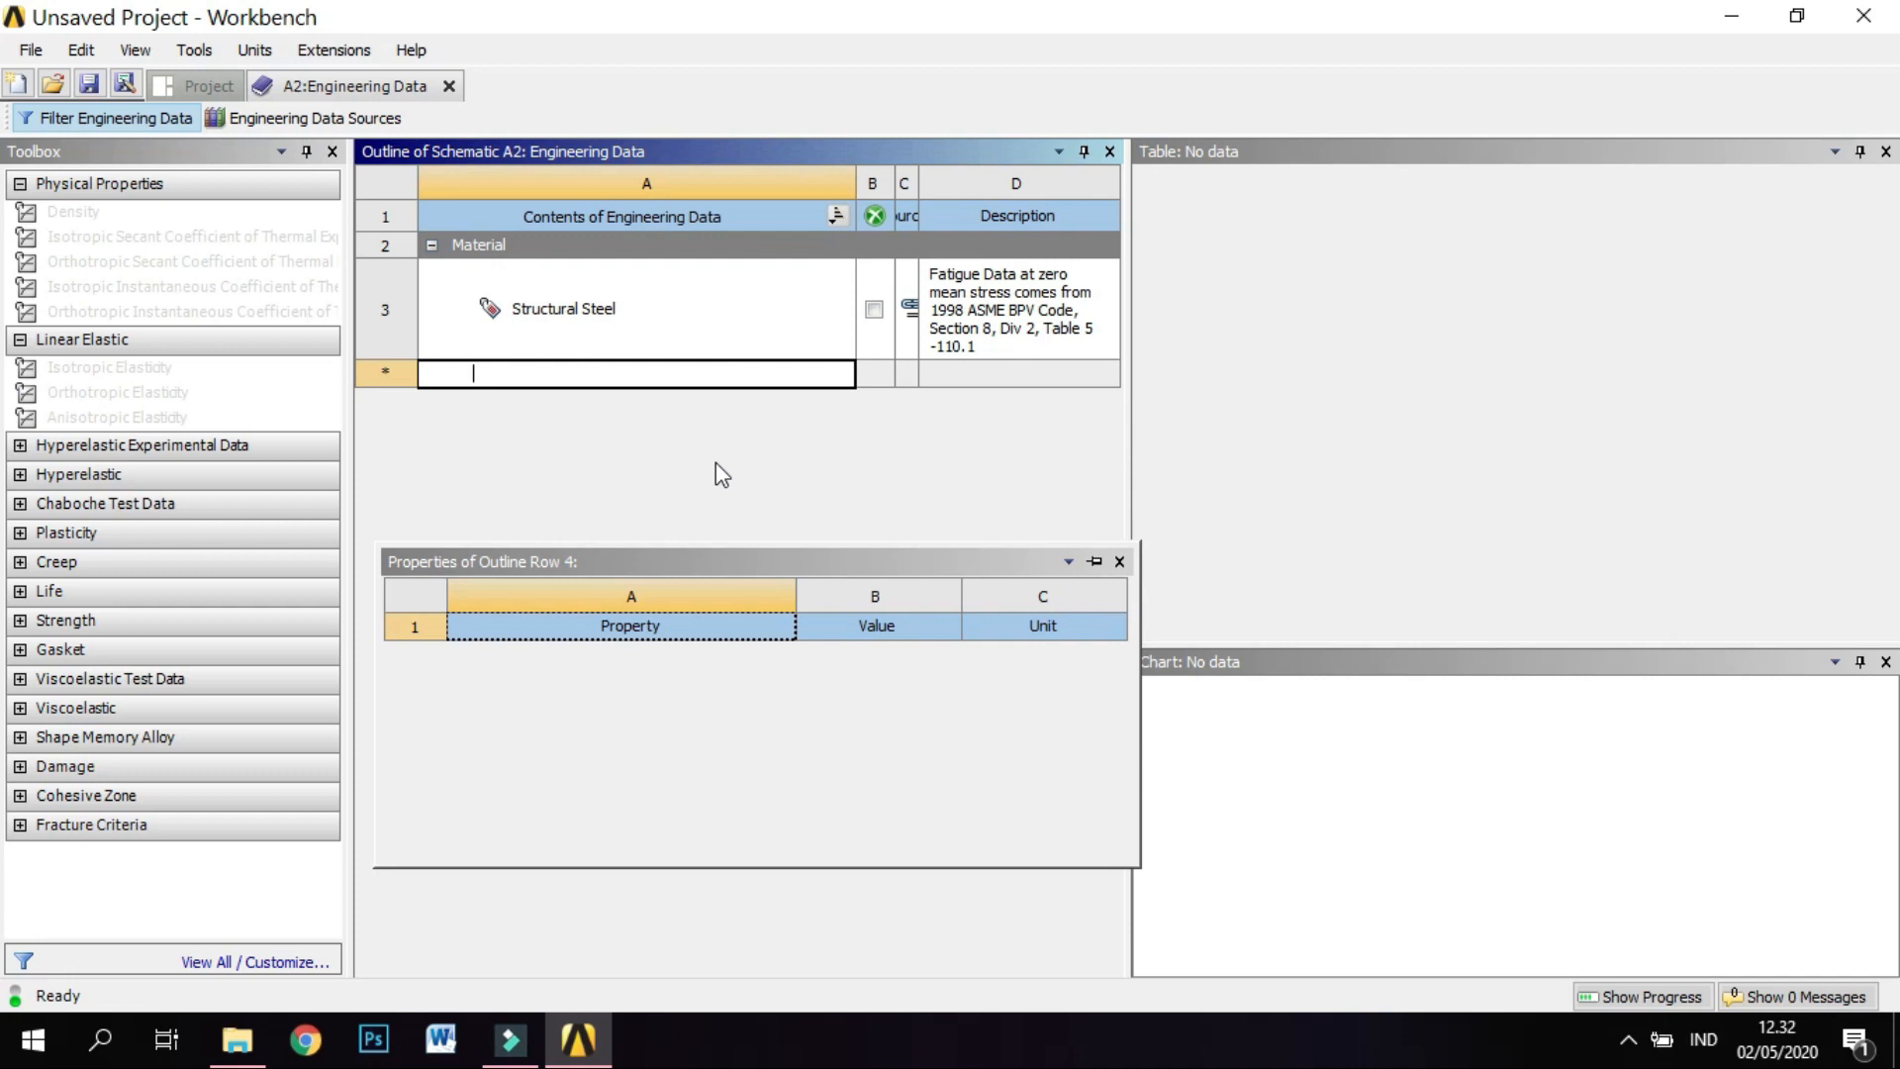
text(Douglass Fir)
key(Return)
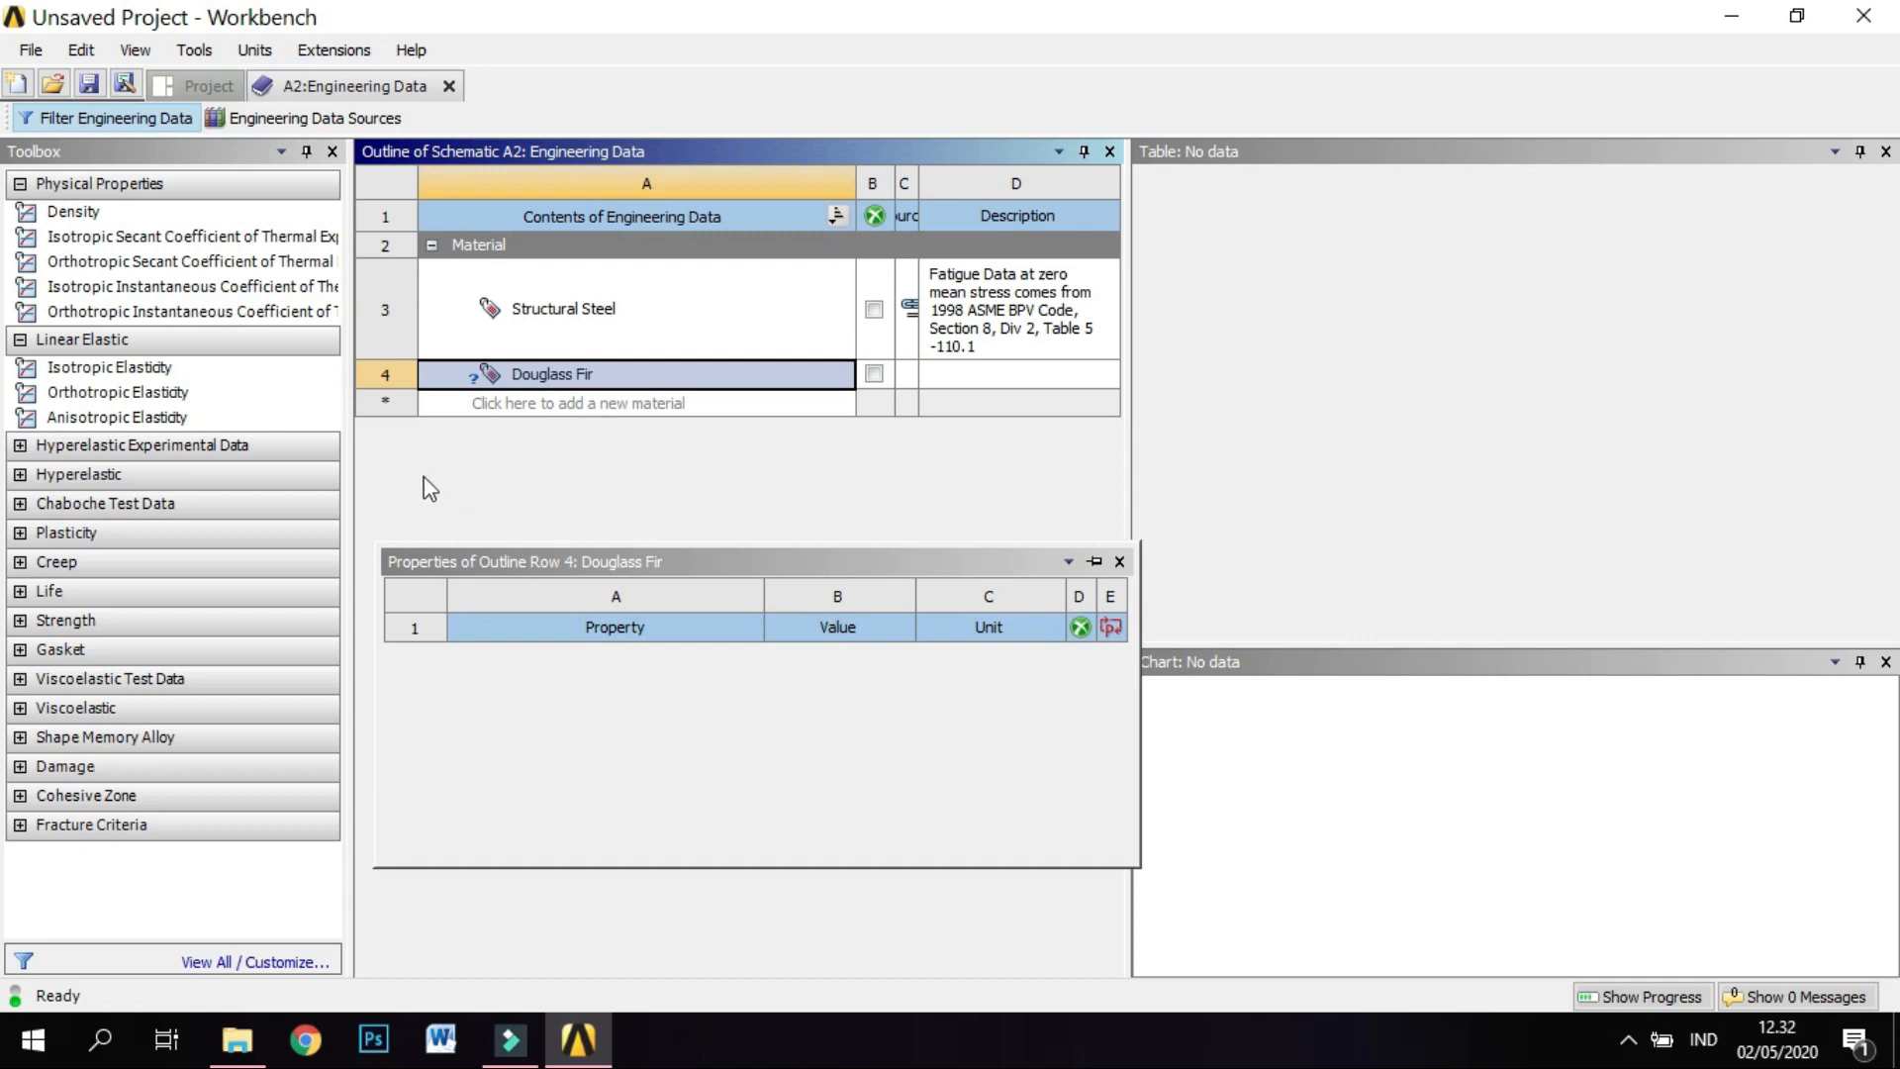
Add Isotropic Elasticity to Douglass Fir and enter a Young's Modulus of 1,31E10 Pa.
double_click(192, 370)
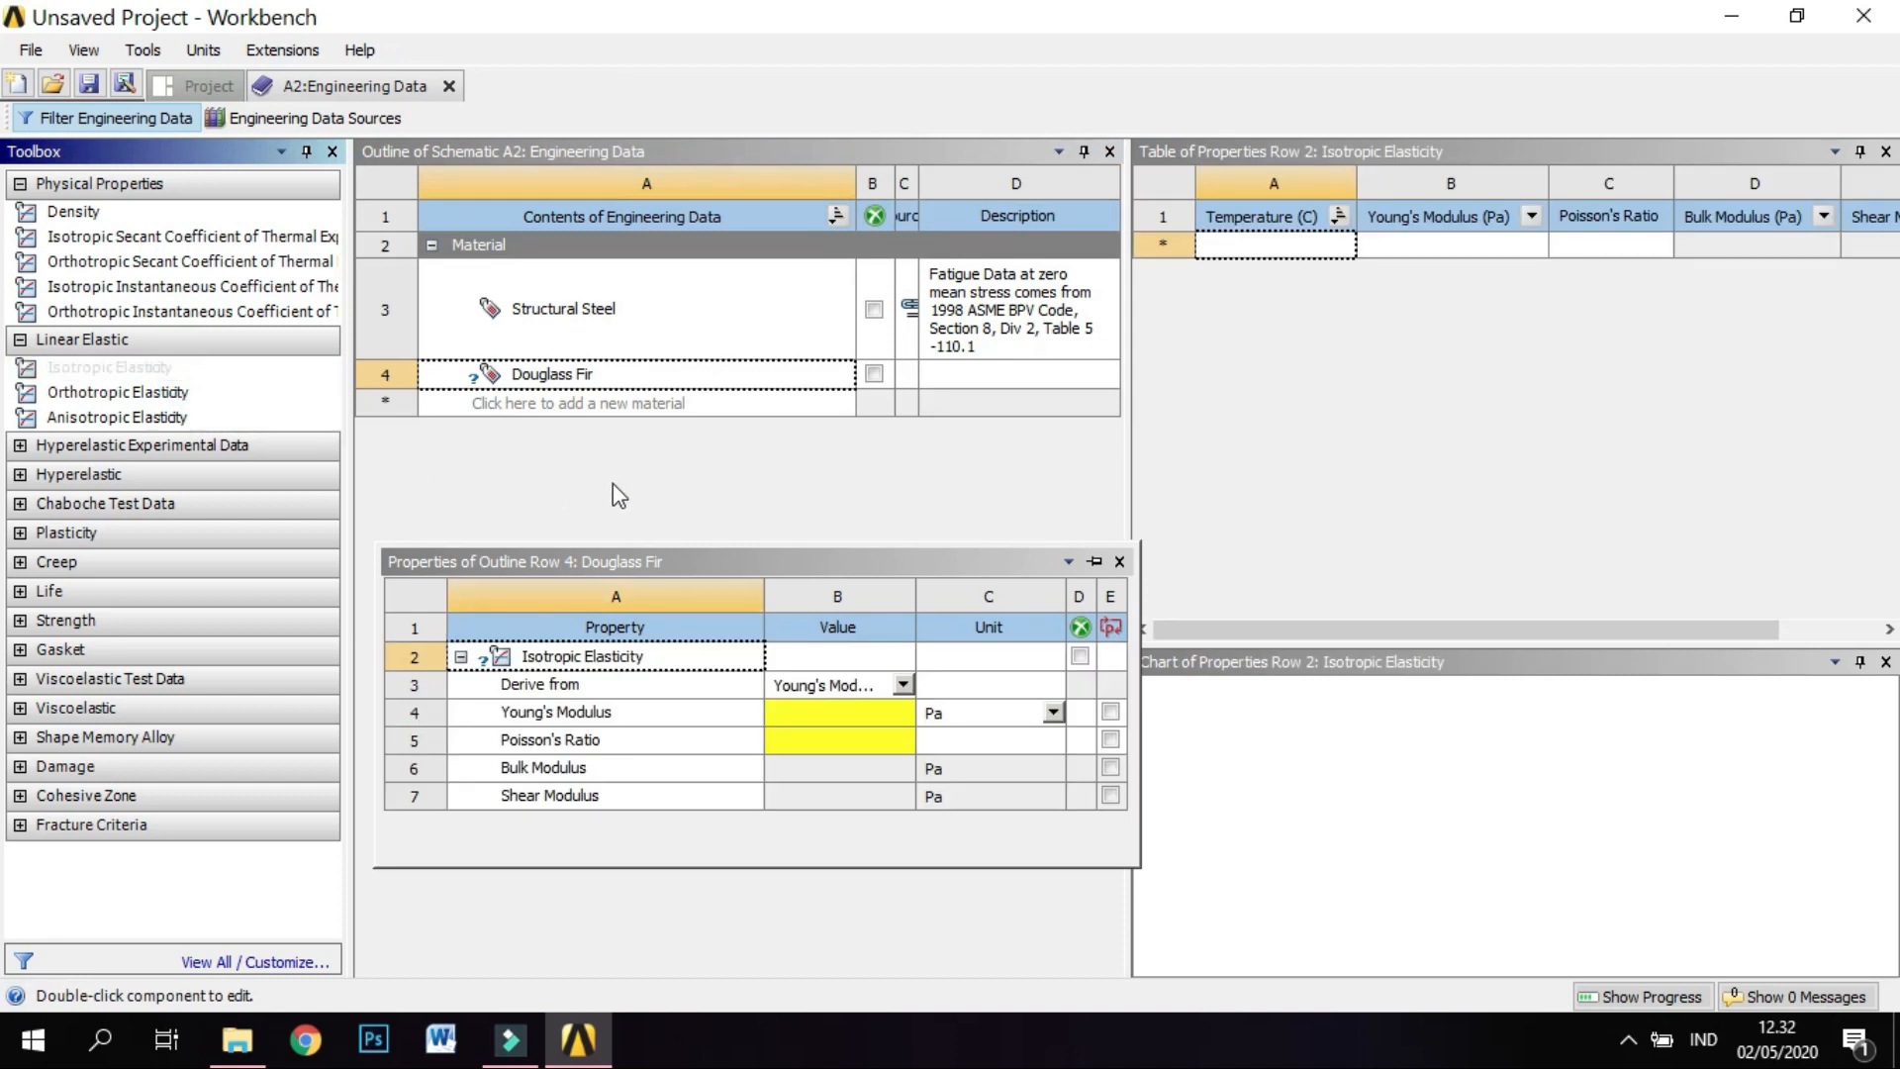
click(841, 711)
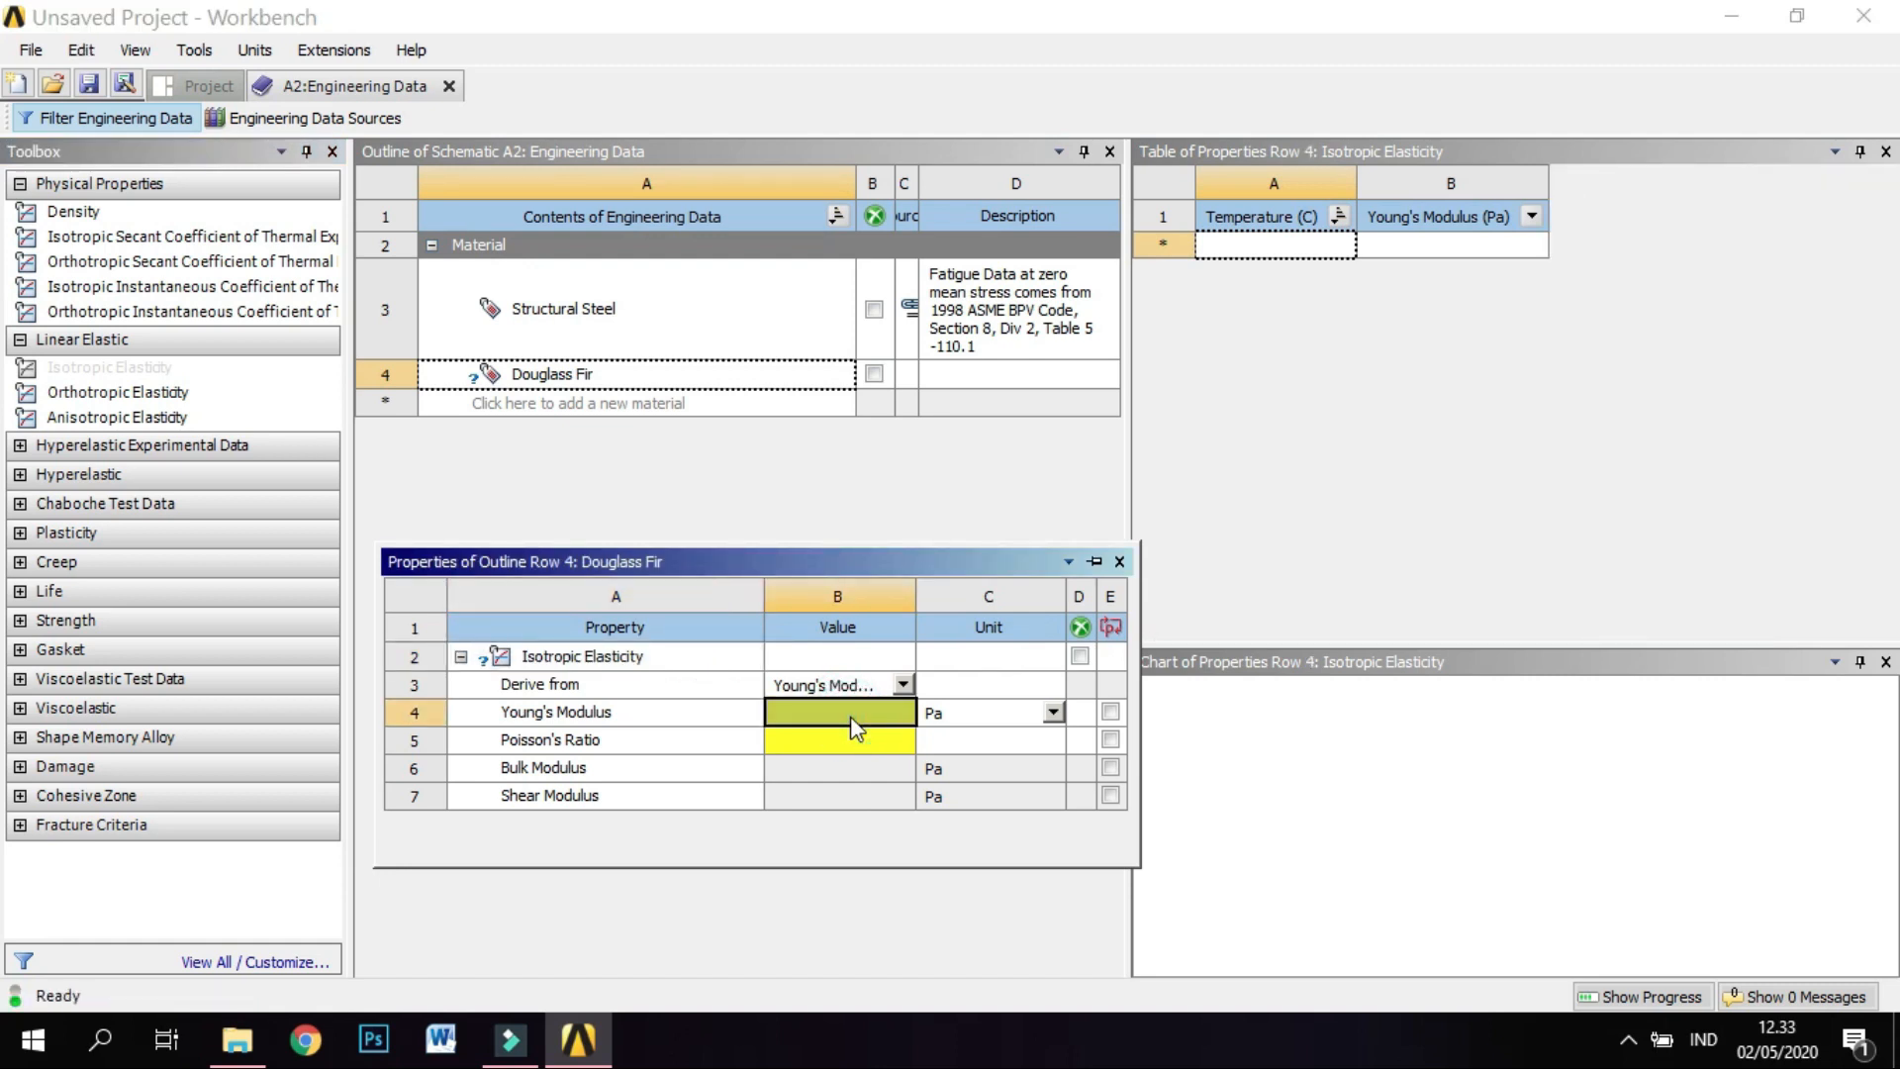
text(1,)
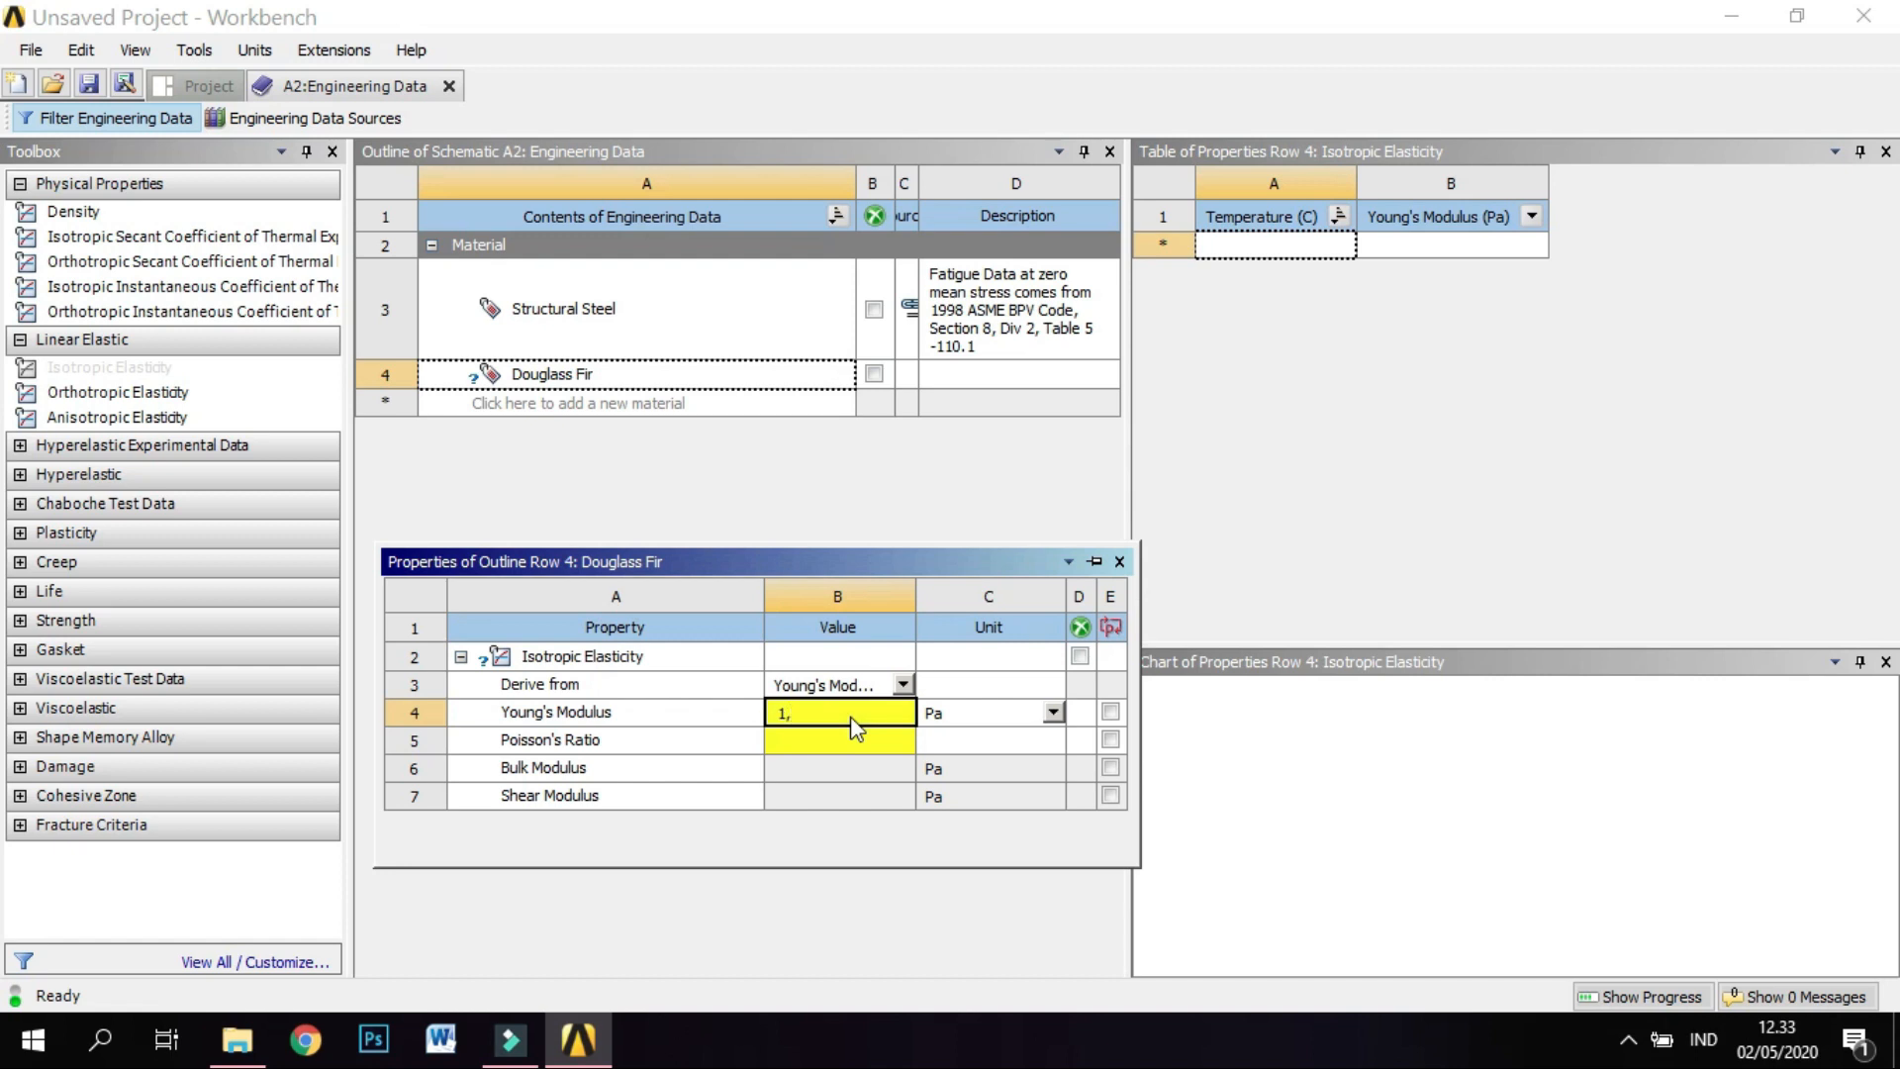
text(31E10)
Set the Poisson's Ratio of Douglass Fir to 0,29.
click(863, 485)
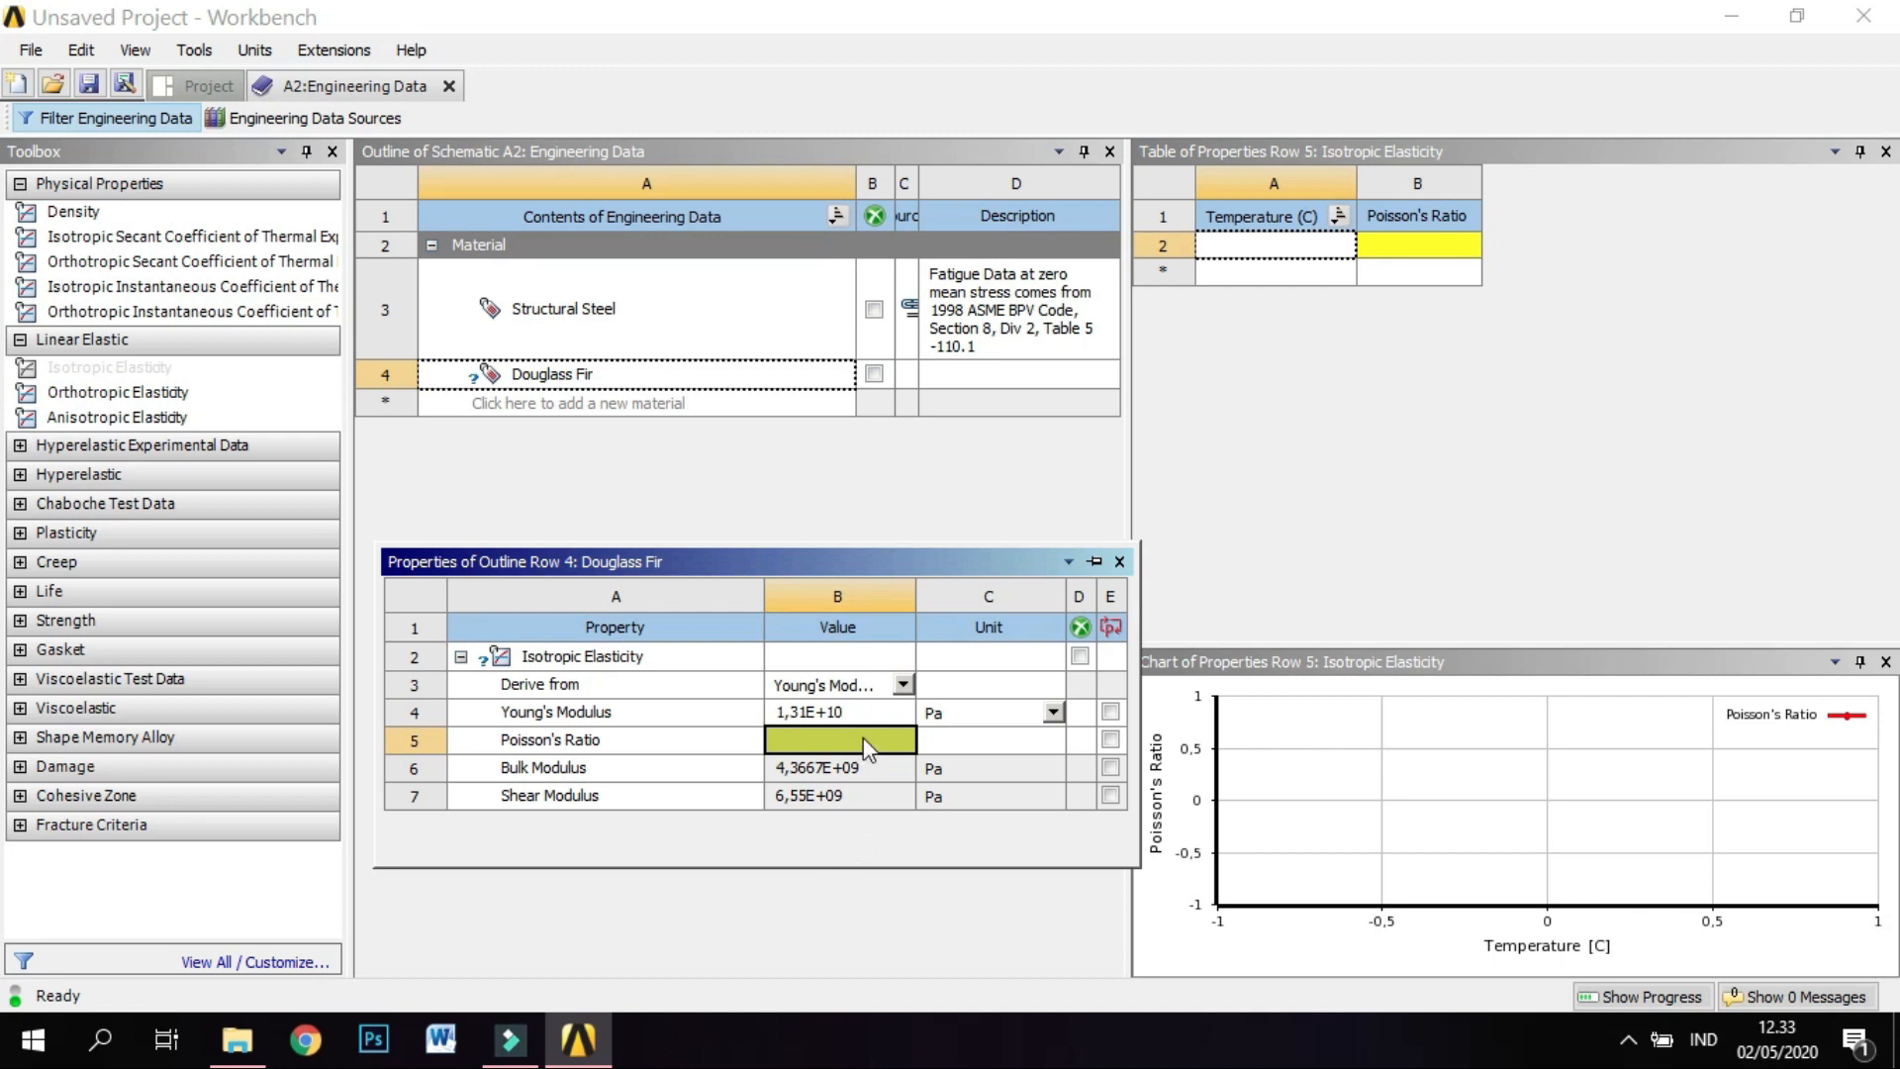
text(0,29)
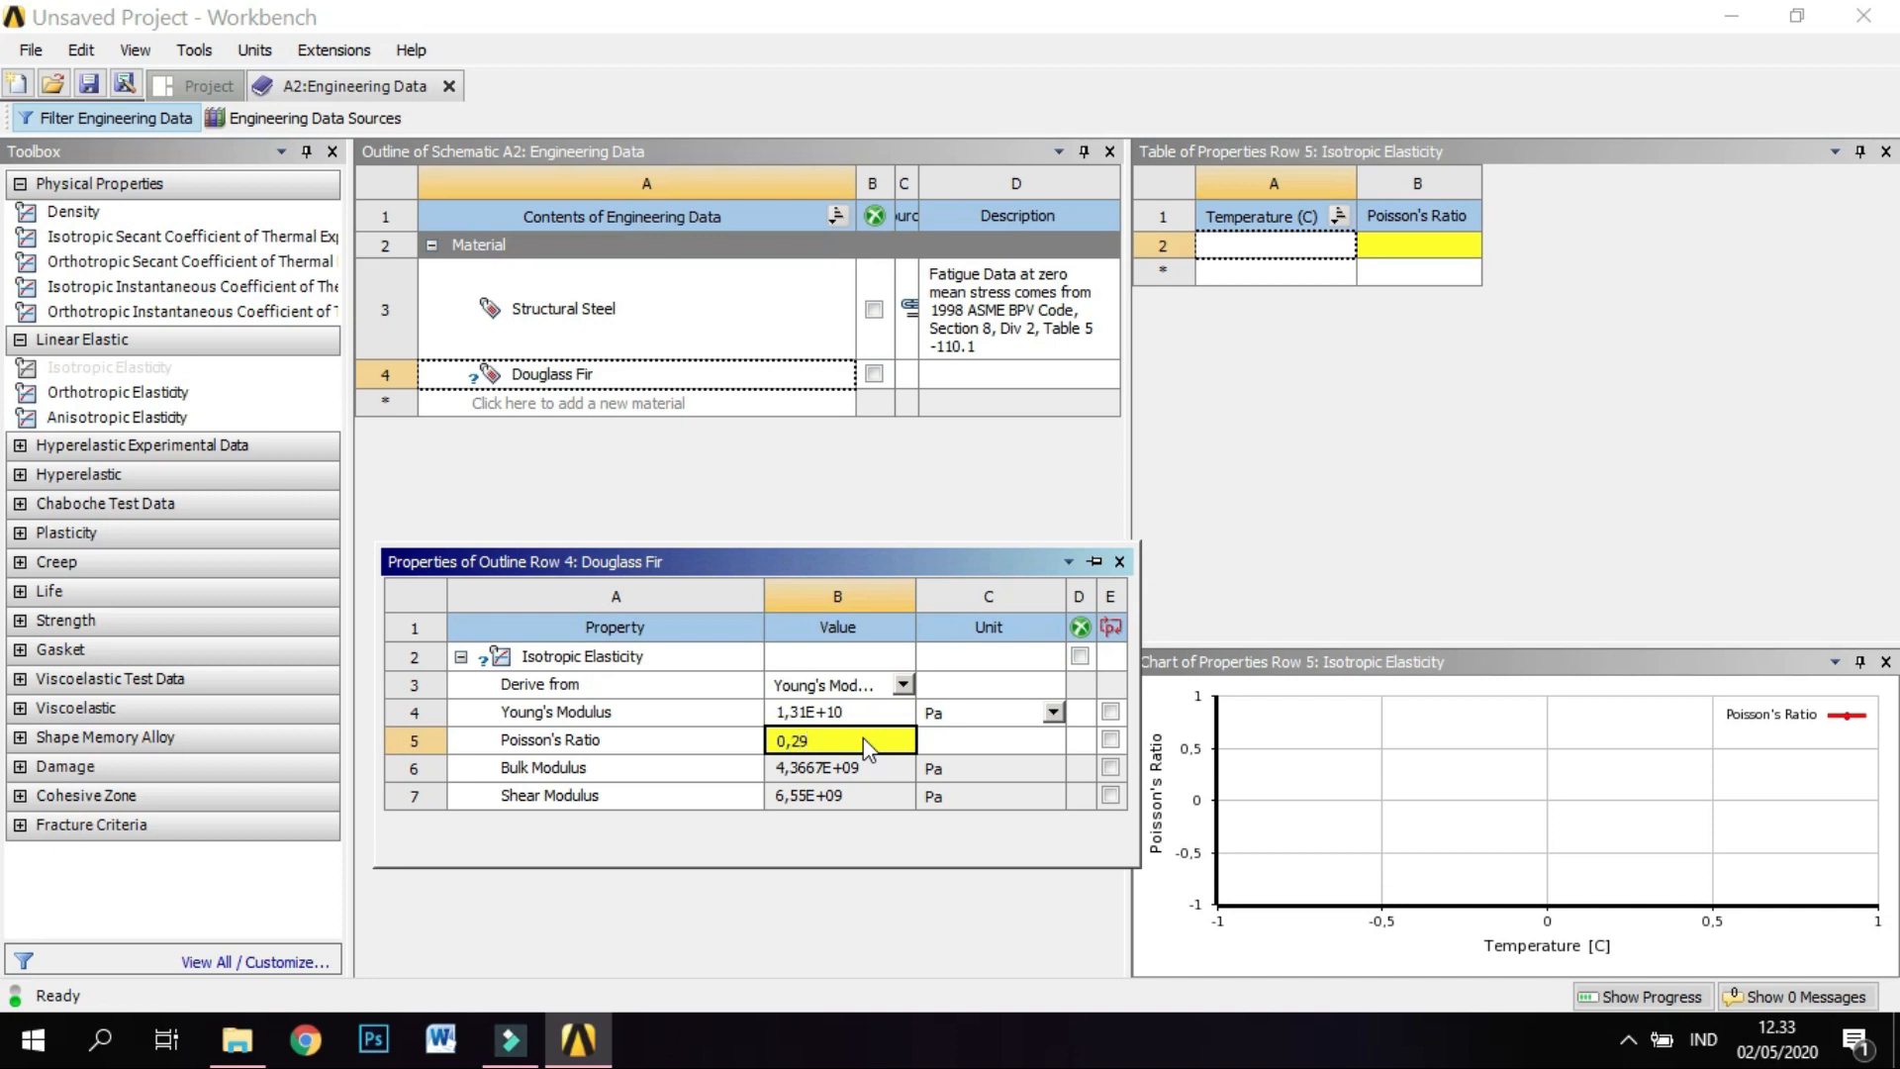
key(Return)
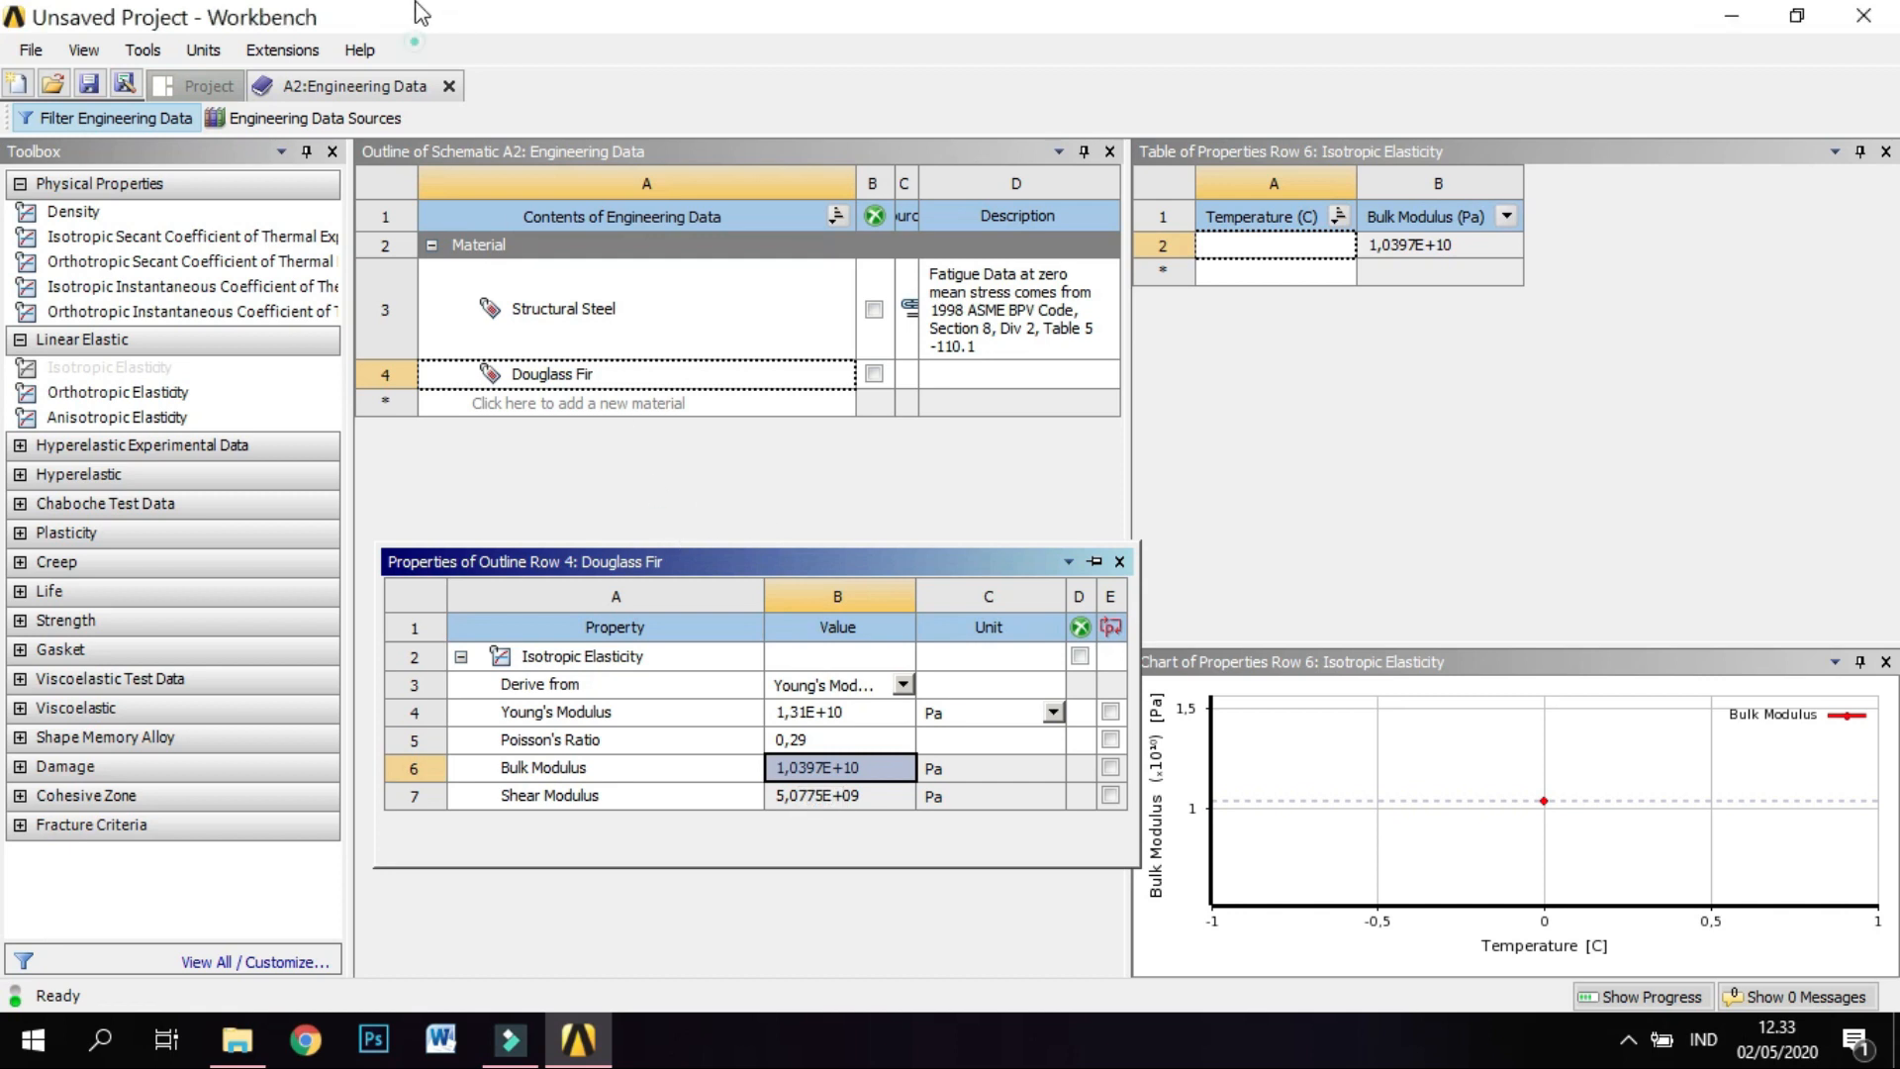
Return to the project, enable Line Bodies in the Geometry properties and open the geometry in DesignModeler.
click(204, 85)
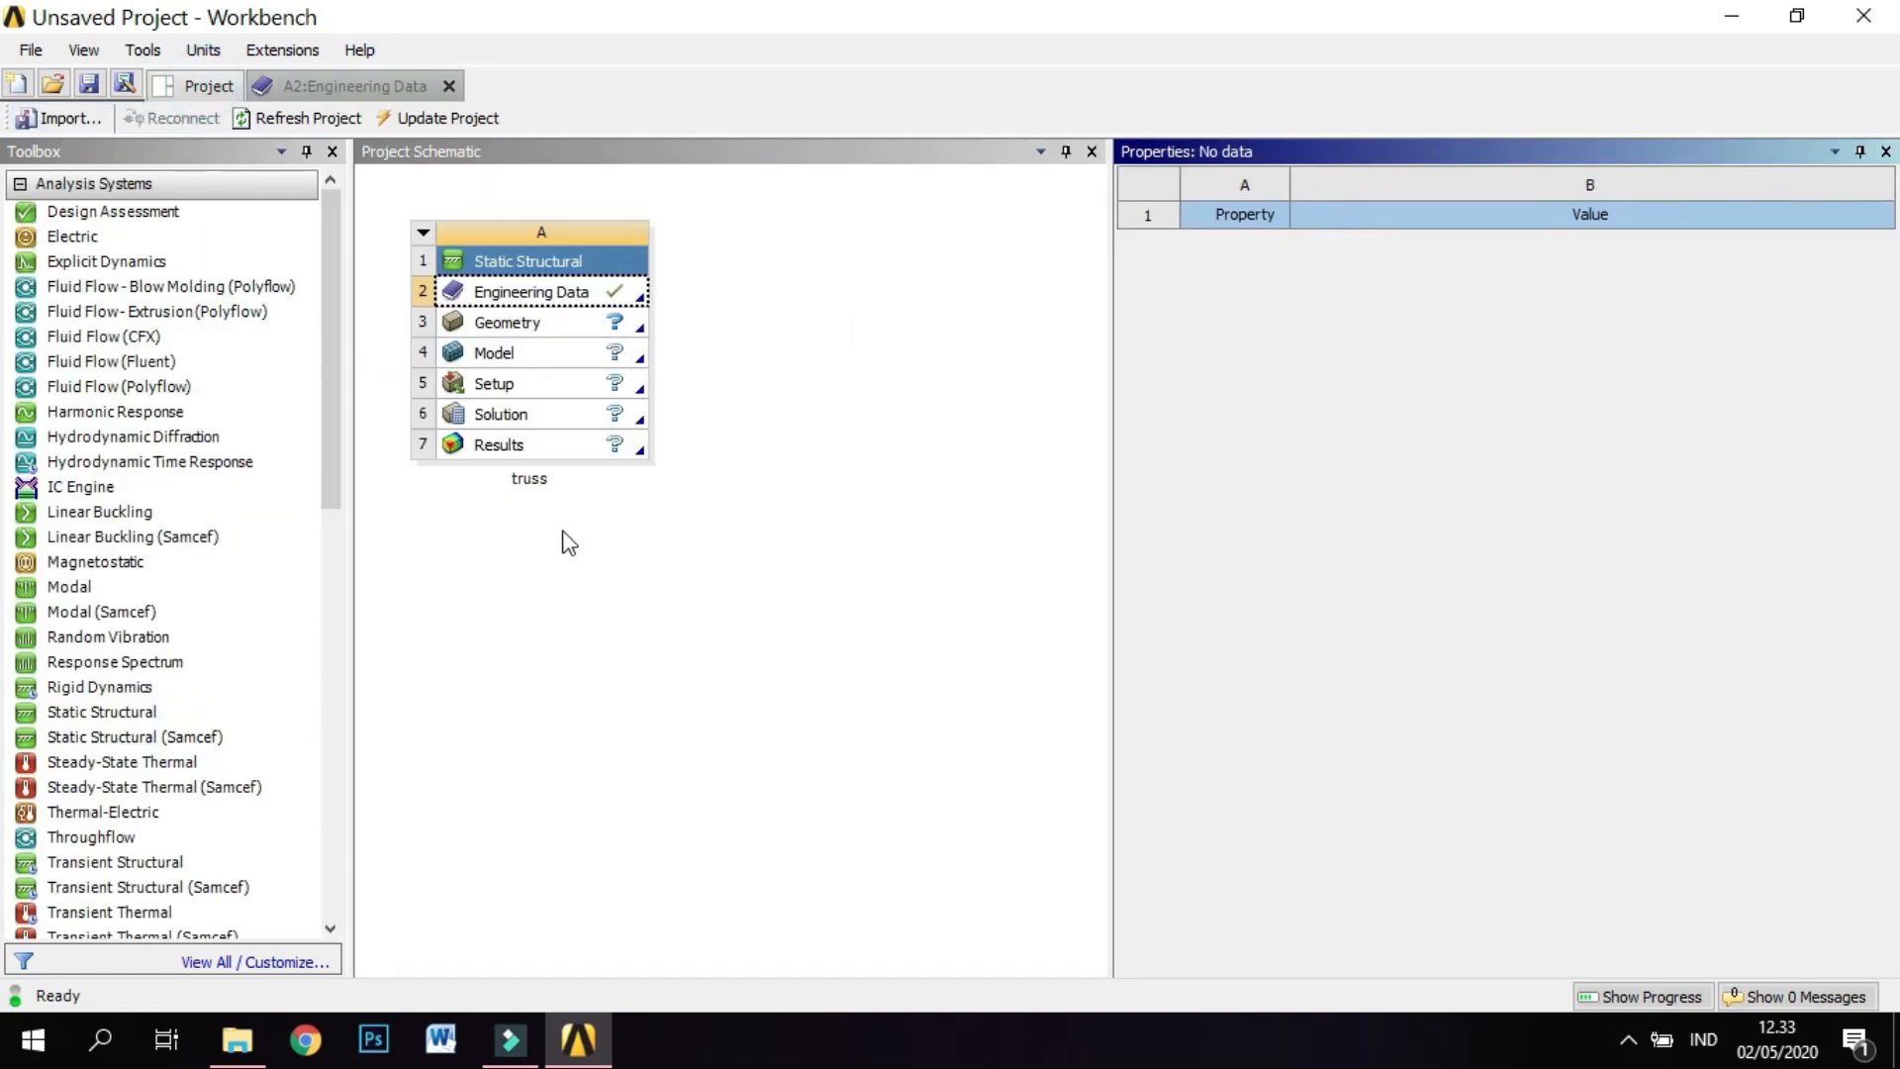
click(571, 333)
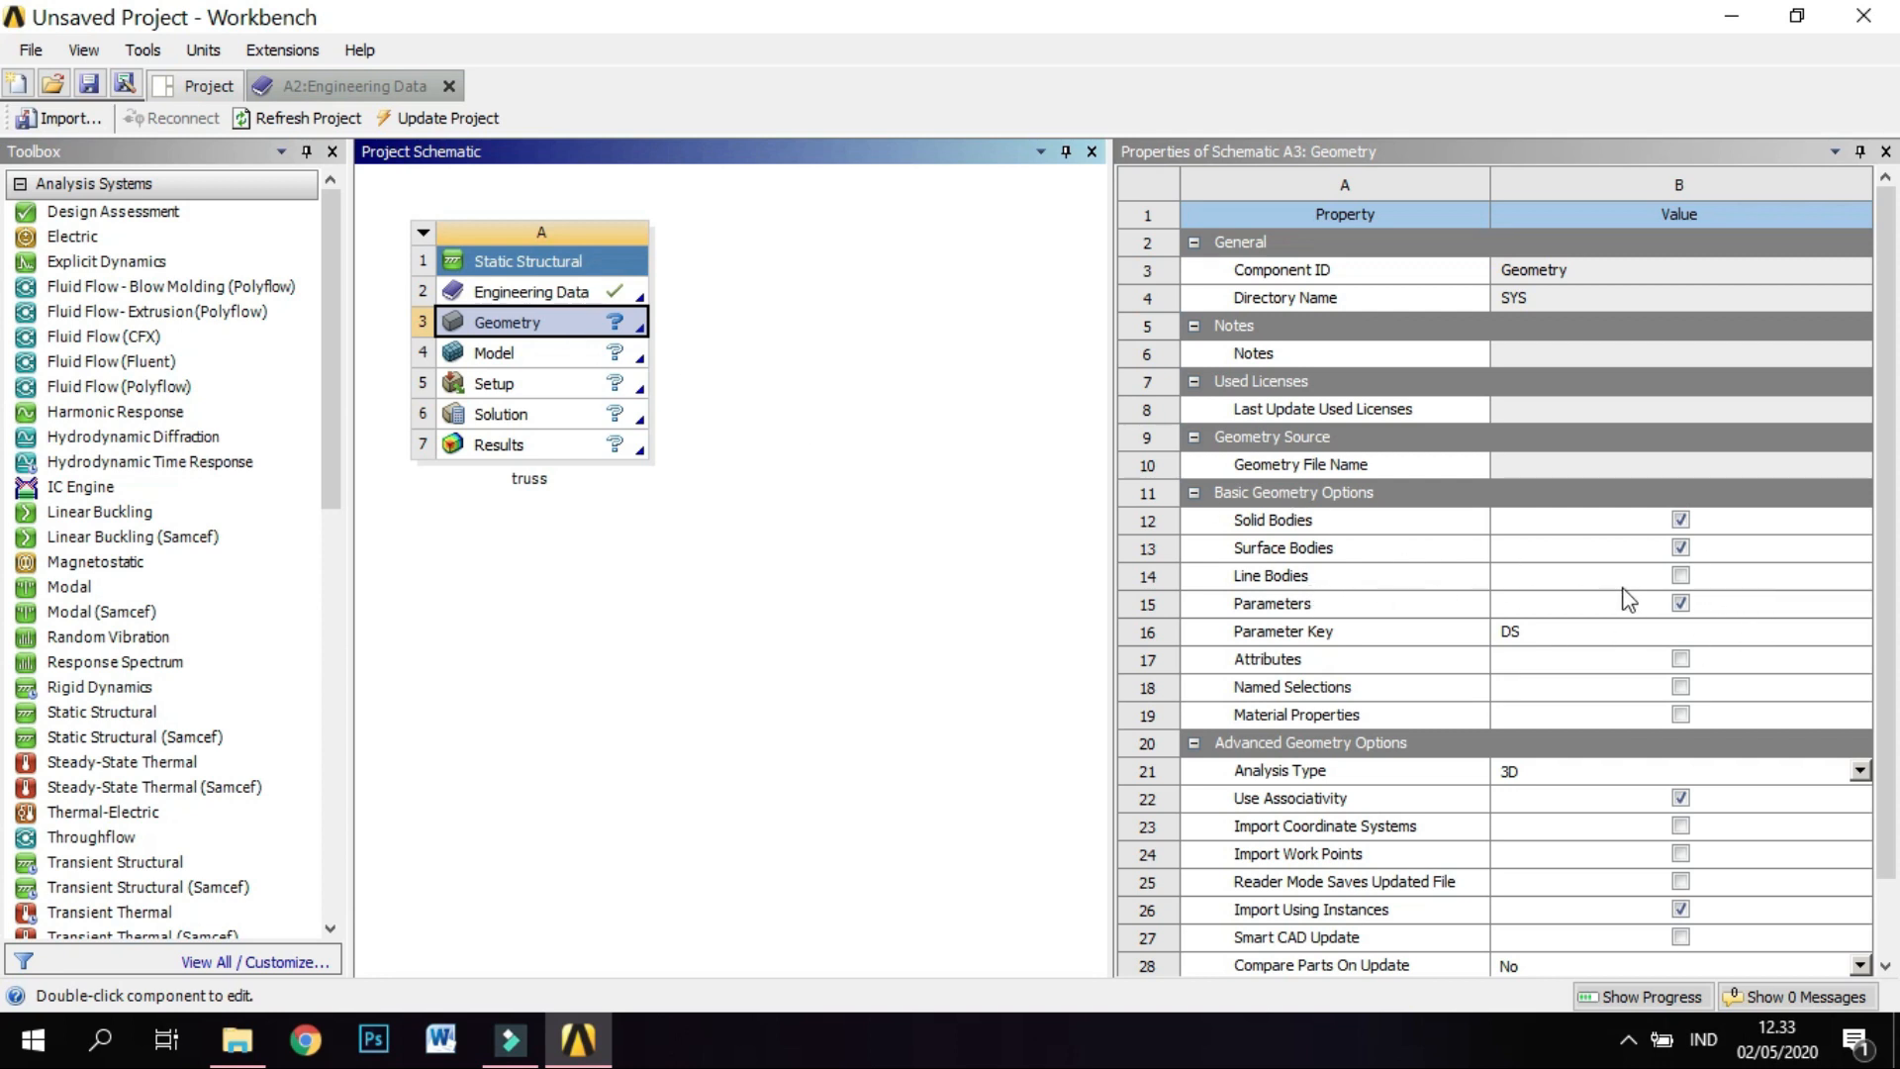
click(1681, 576)
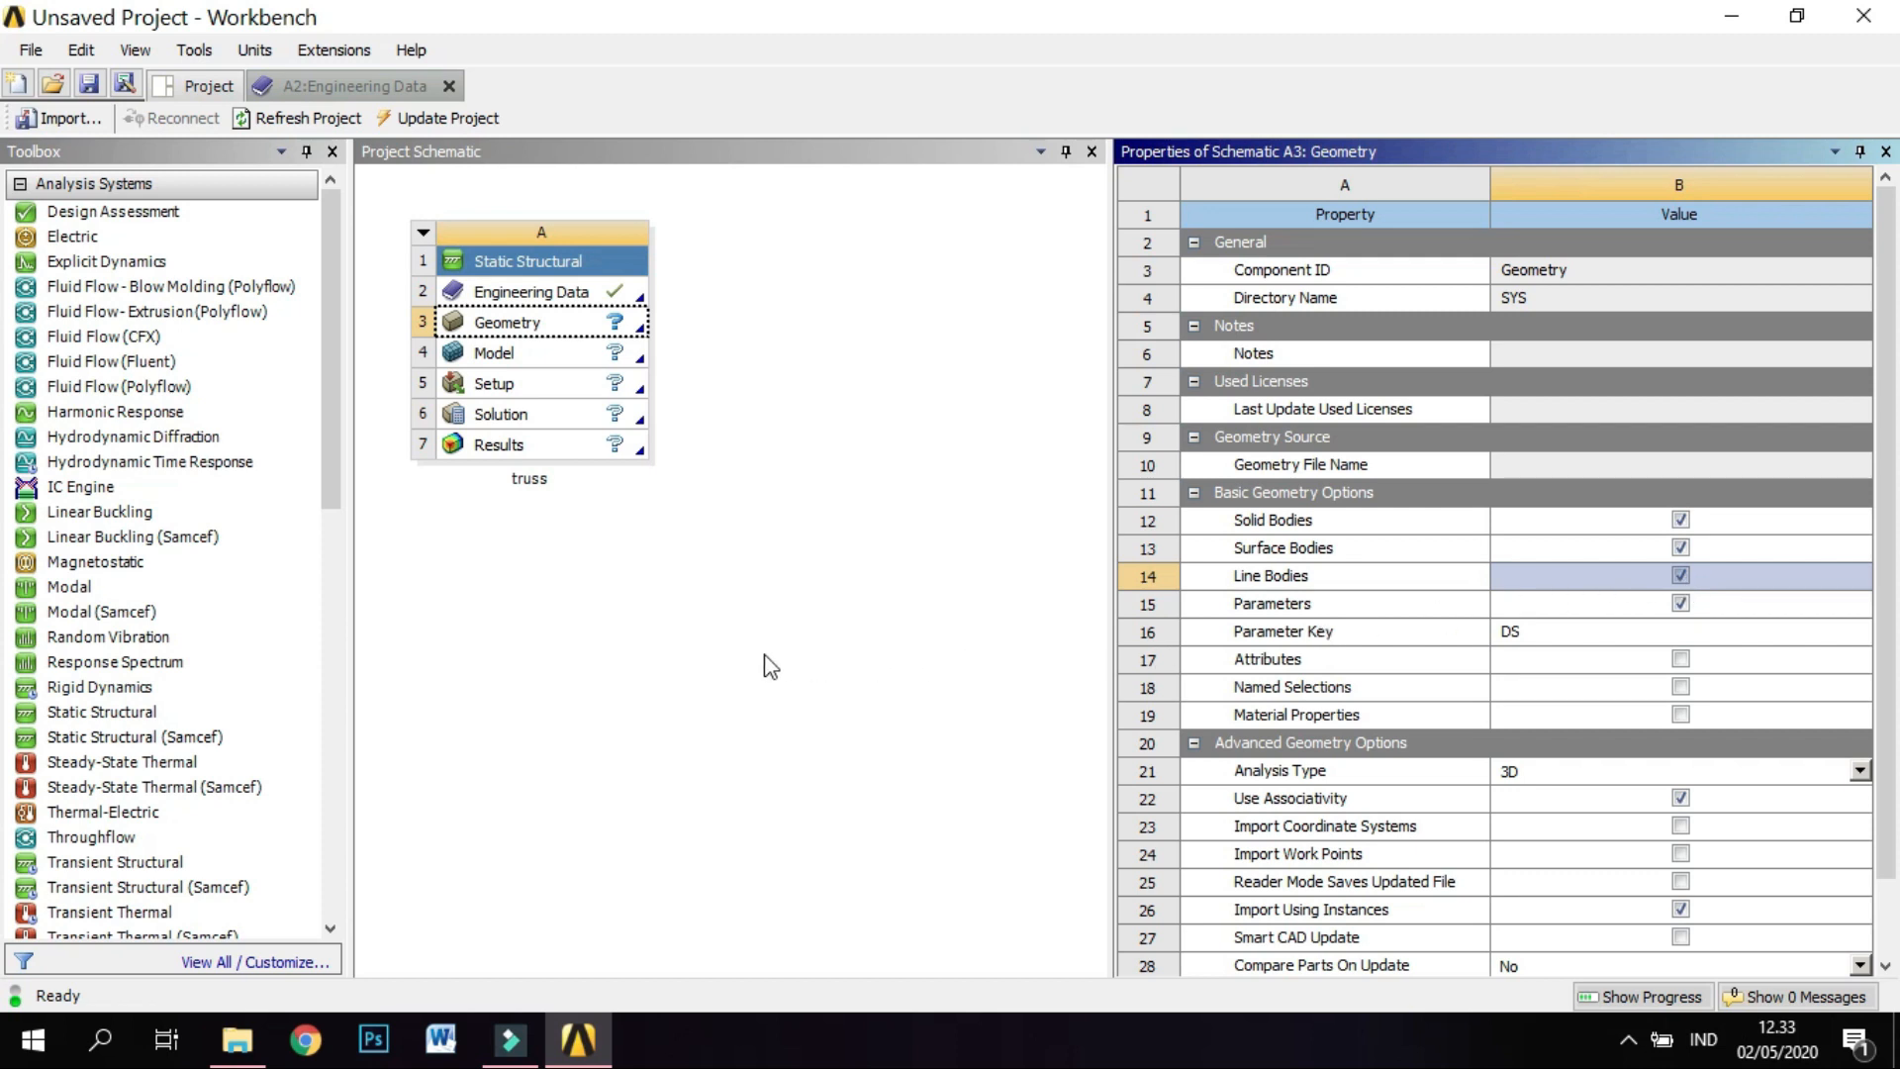
click(539, 326)
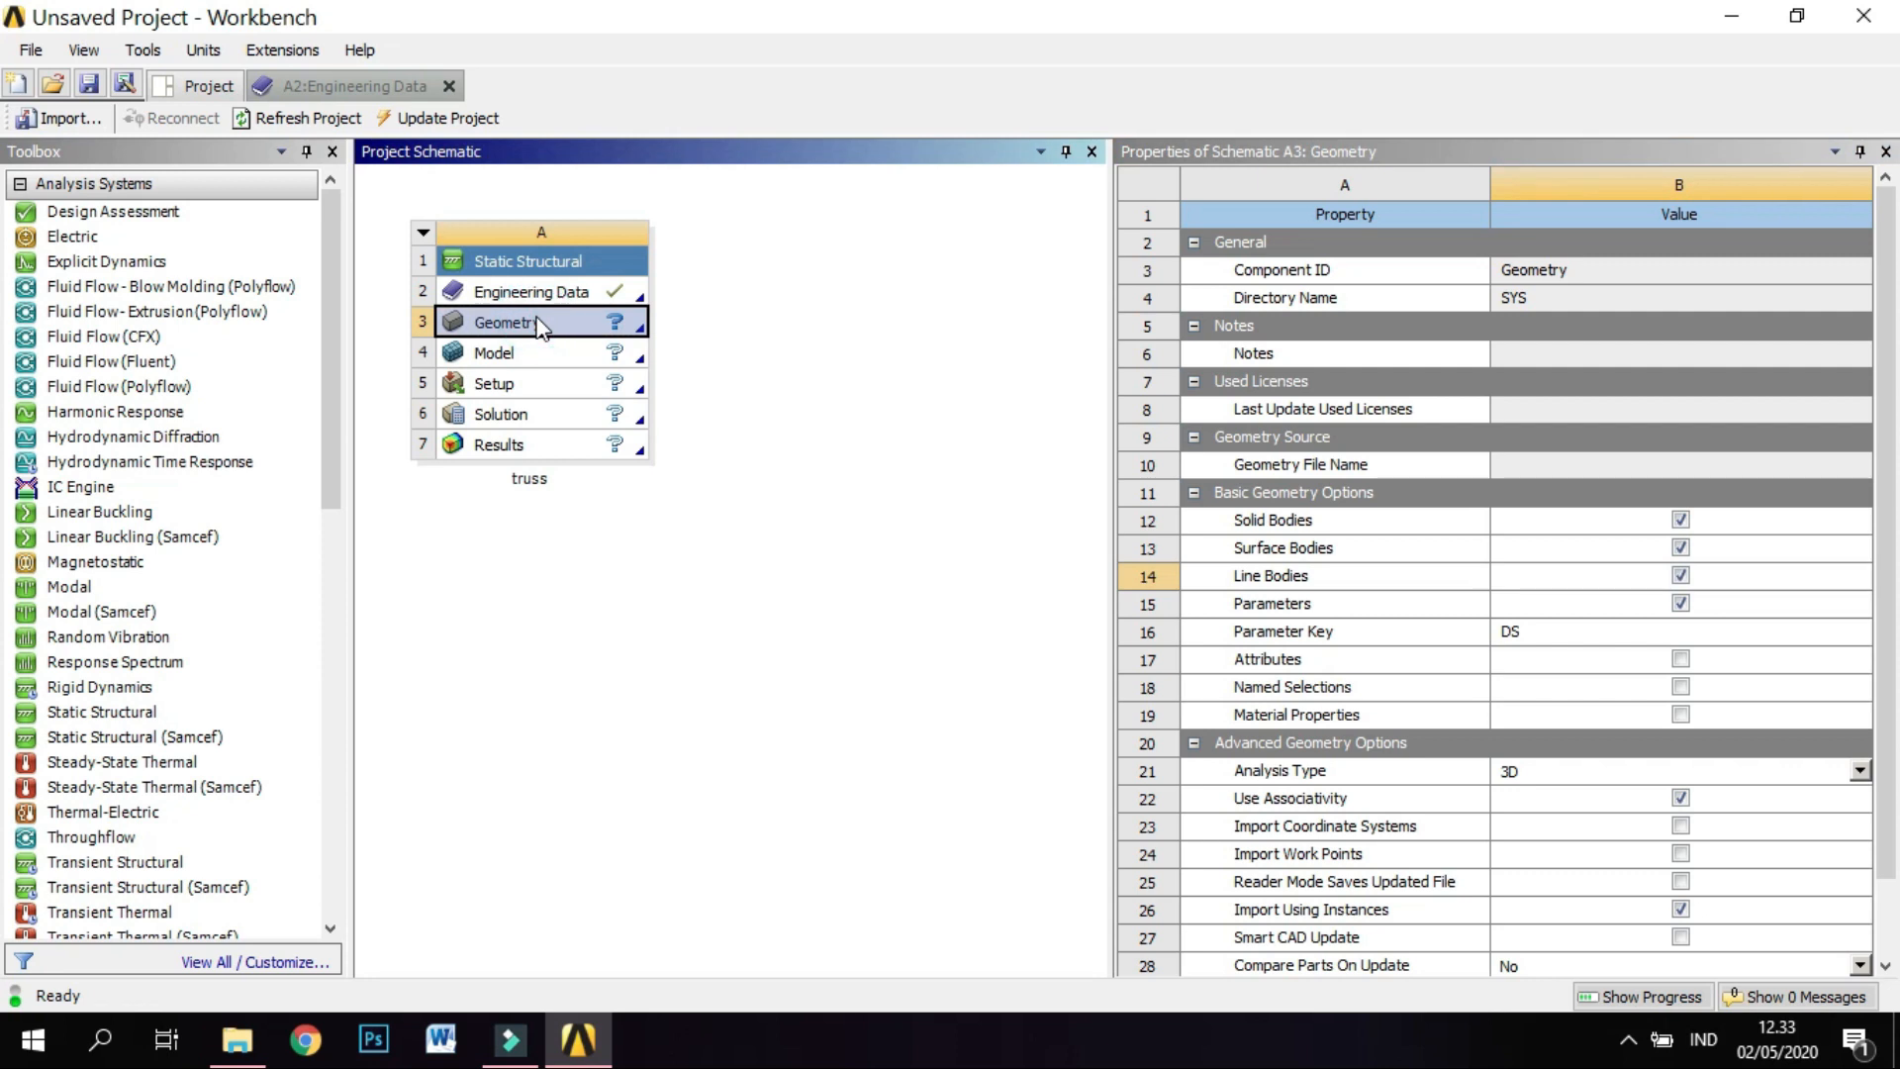
double_click(537, 319)
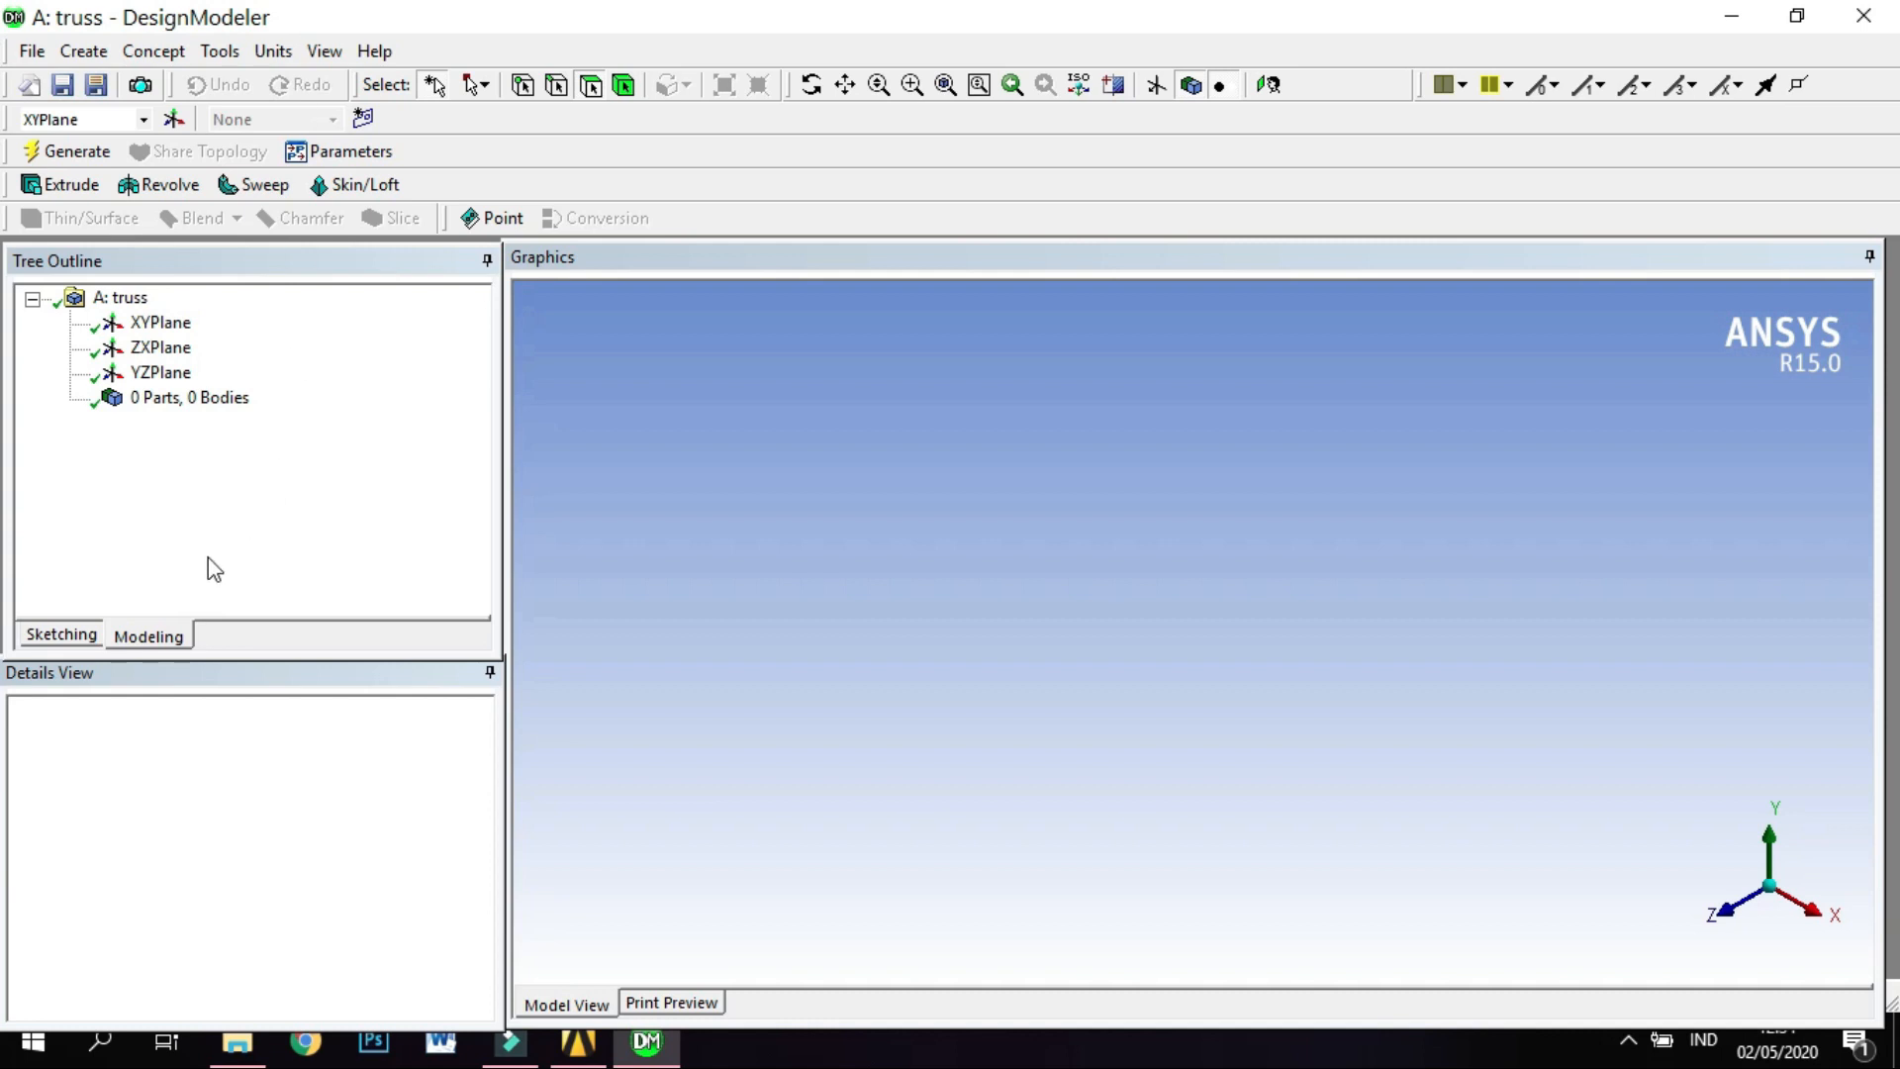
Switch to sketching on the XY plane and show the 2D grid.
click(75, 636)
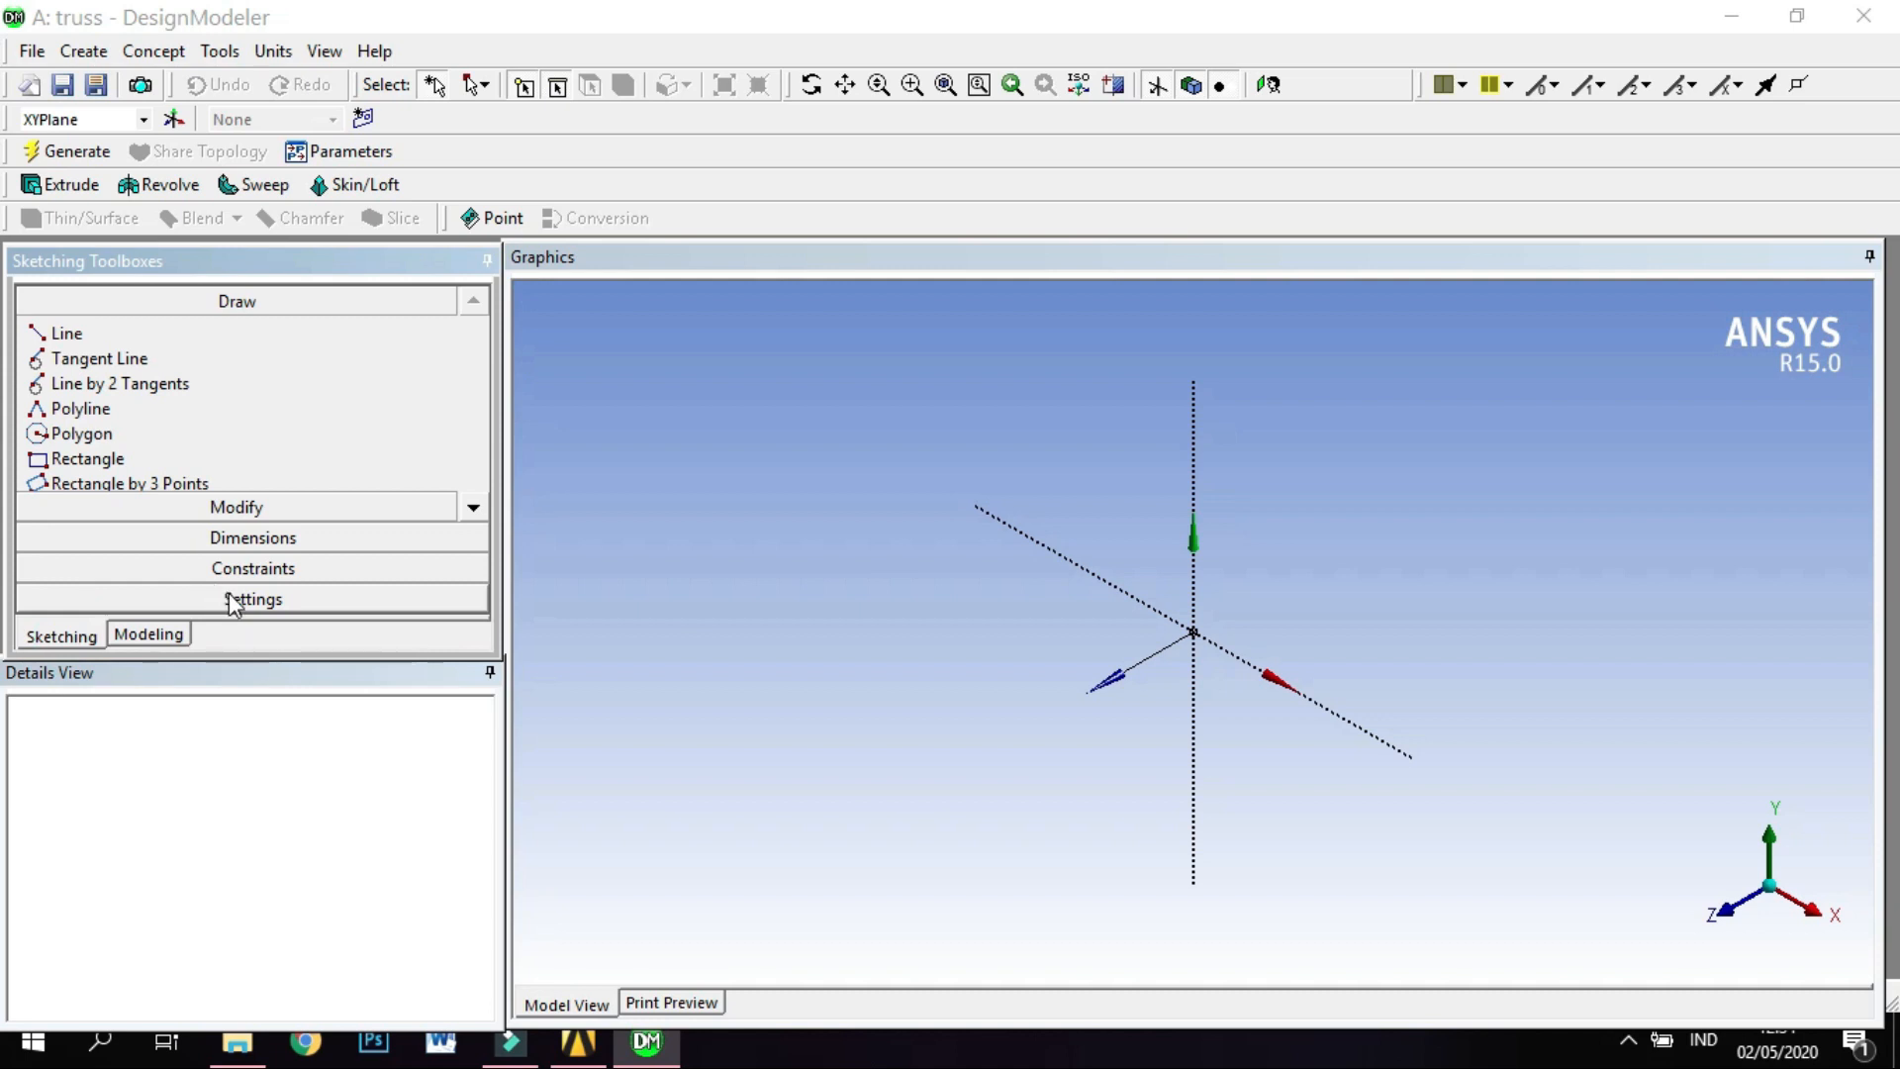
click(234, 601)
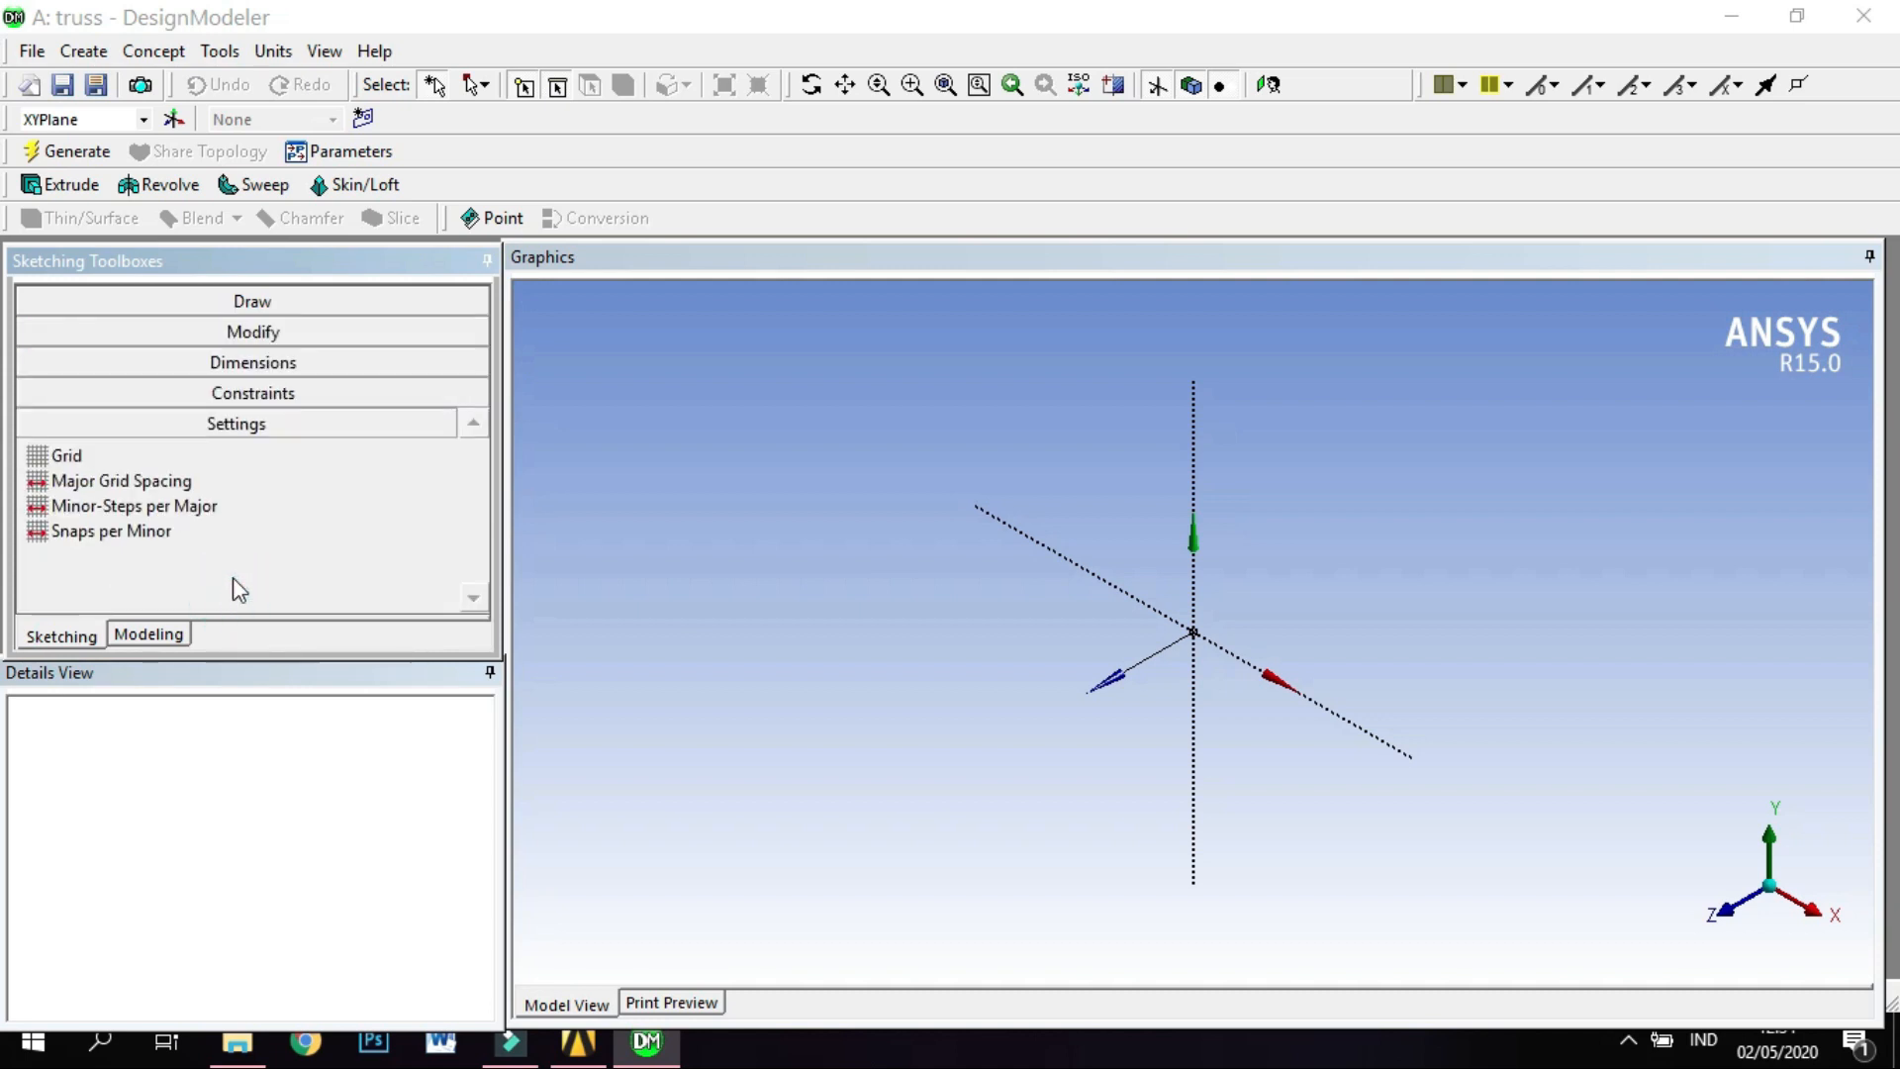
click(264, 459)
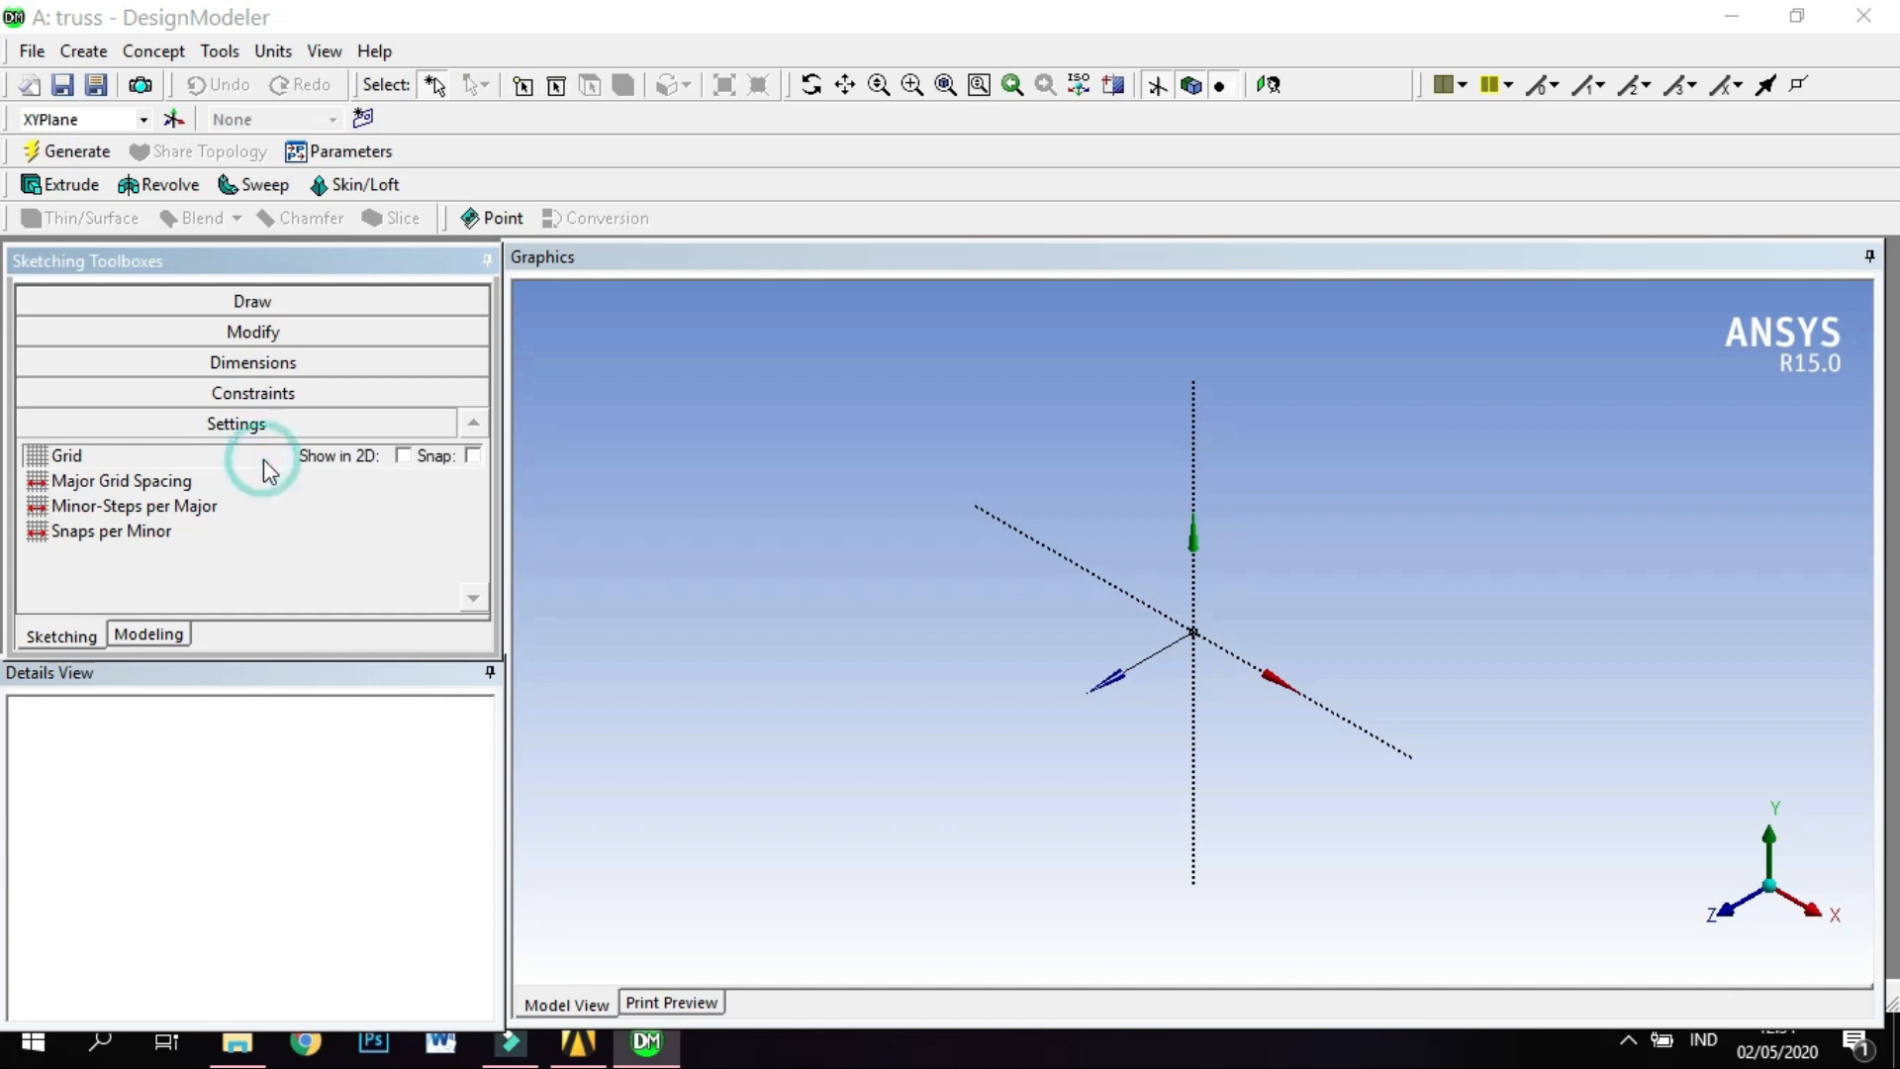
click(402, 458)
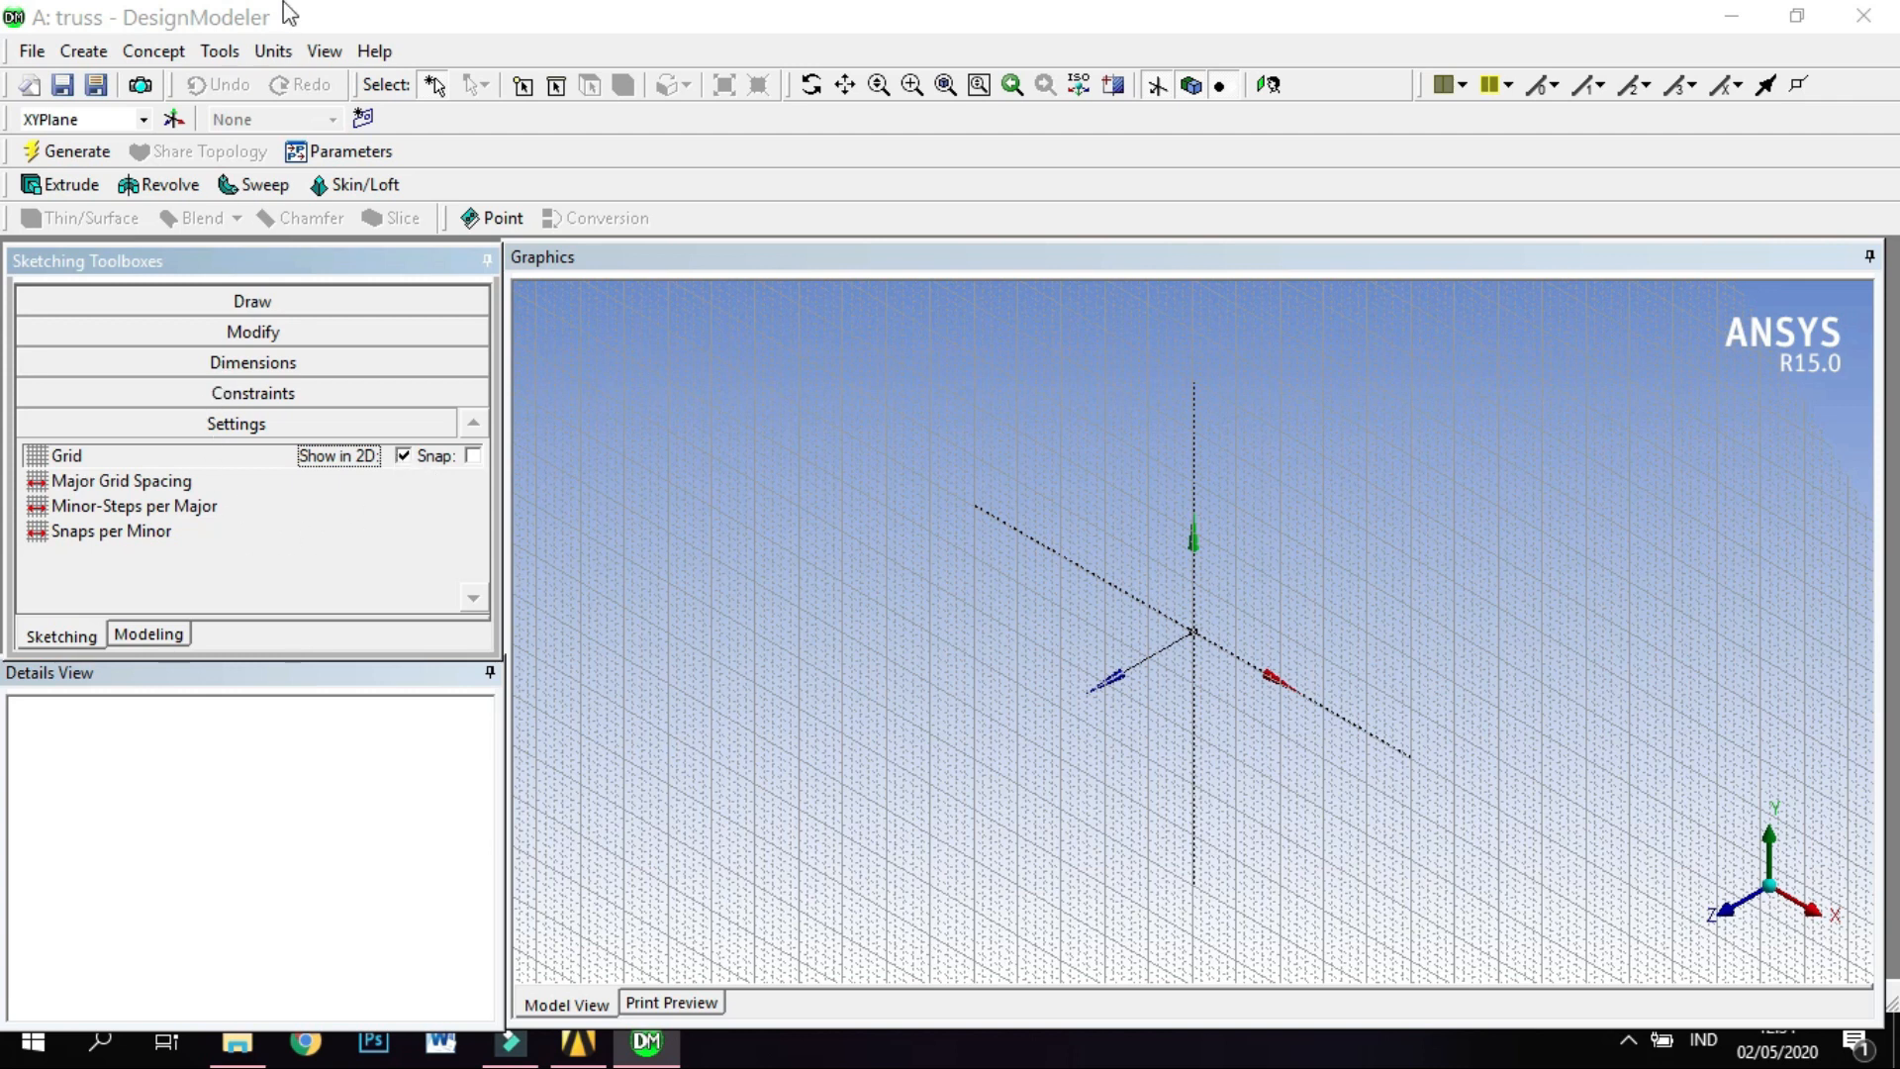
click(282, 43)
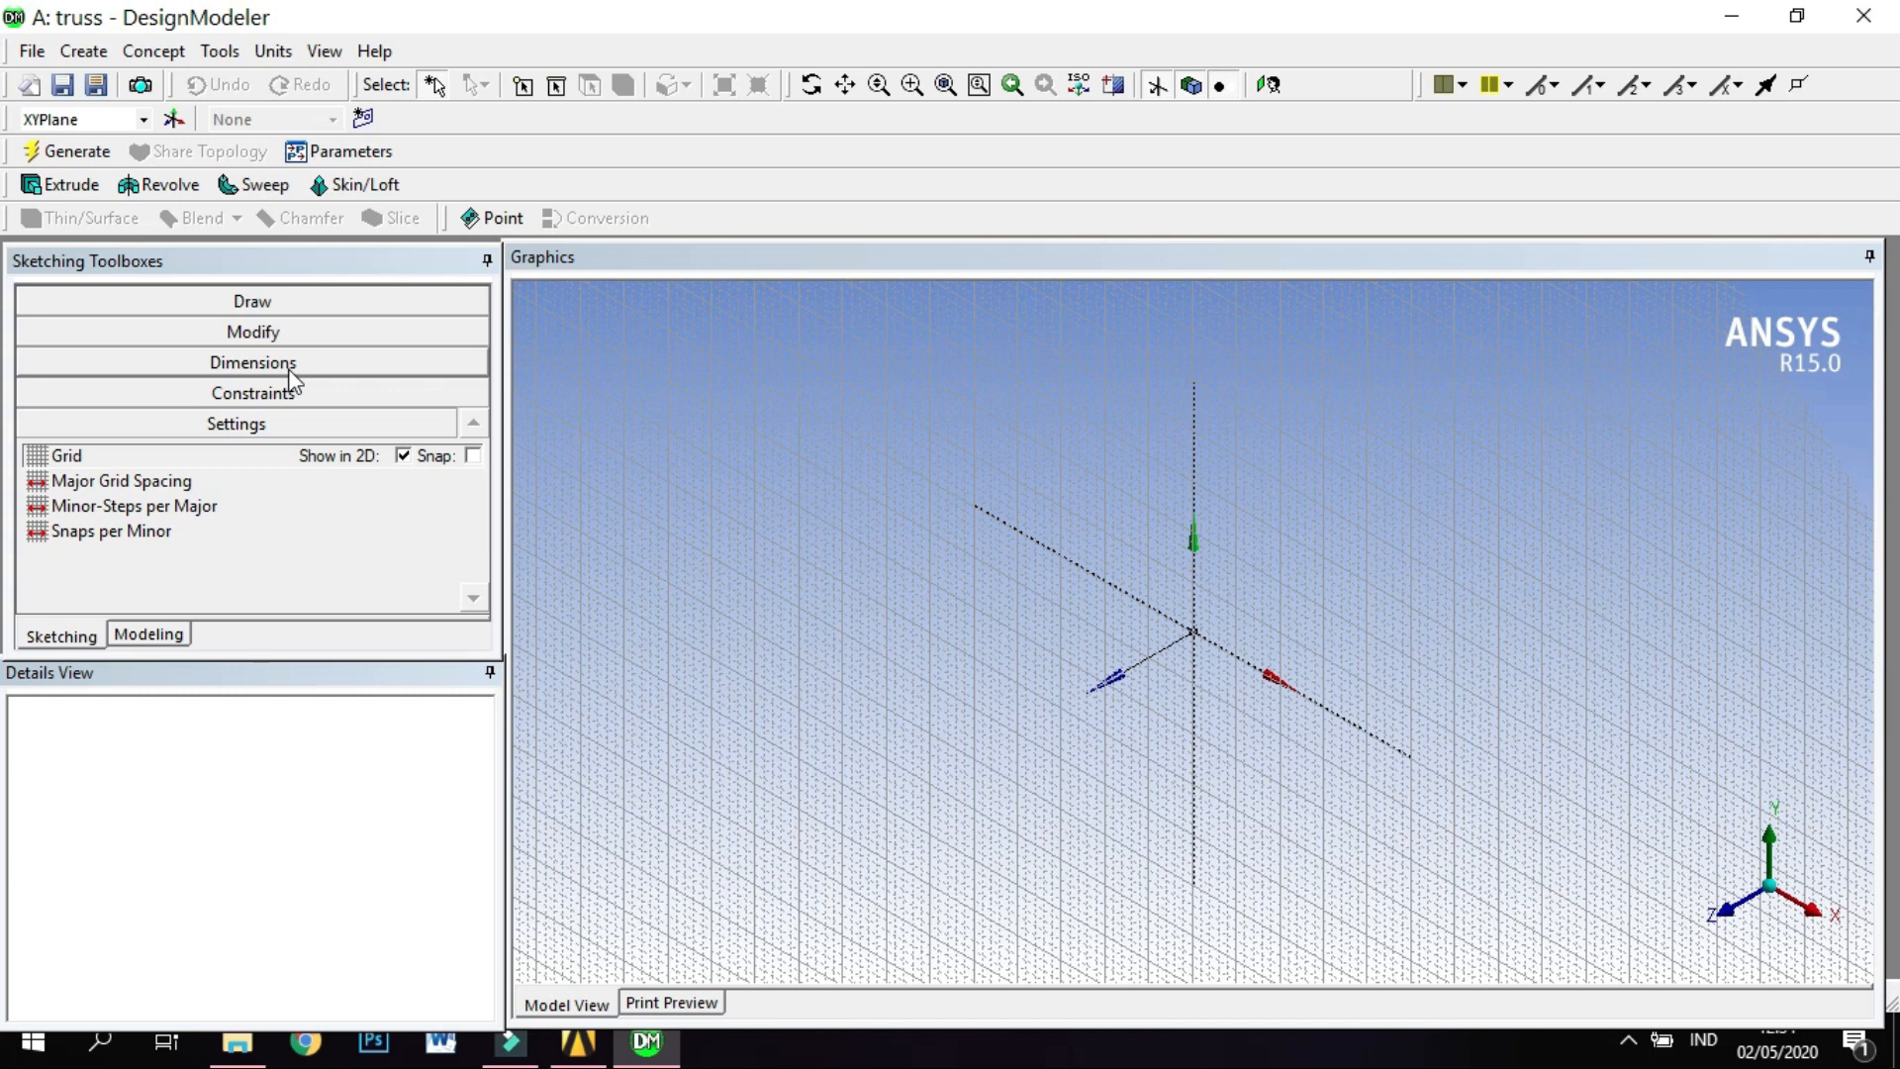
Draw a vertical line one major grid square tall, starting on the X axis one major square left of the origin.
click(302, 301)
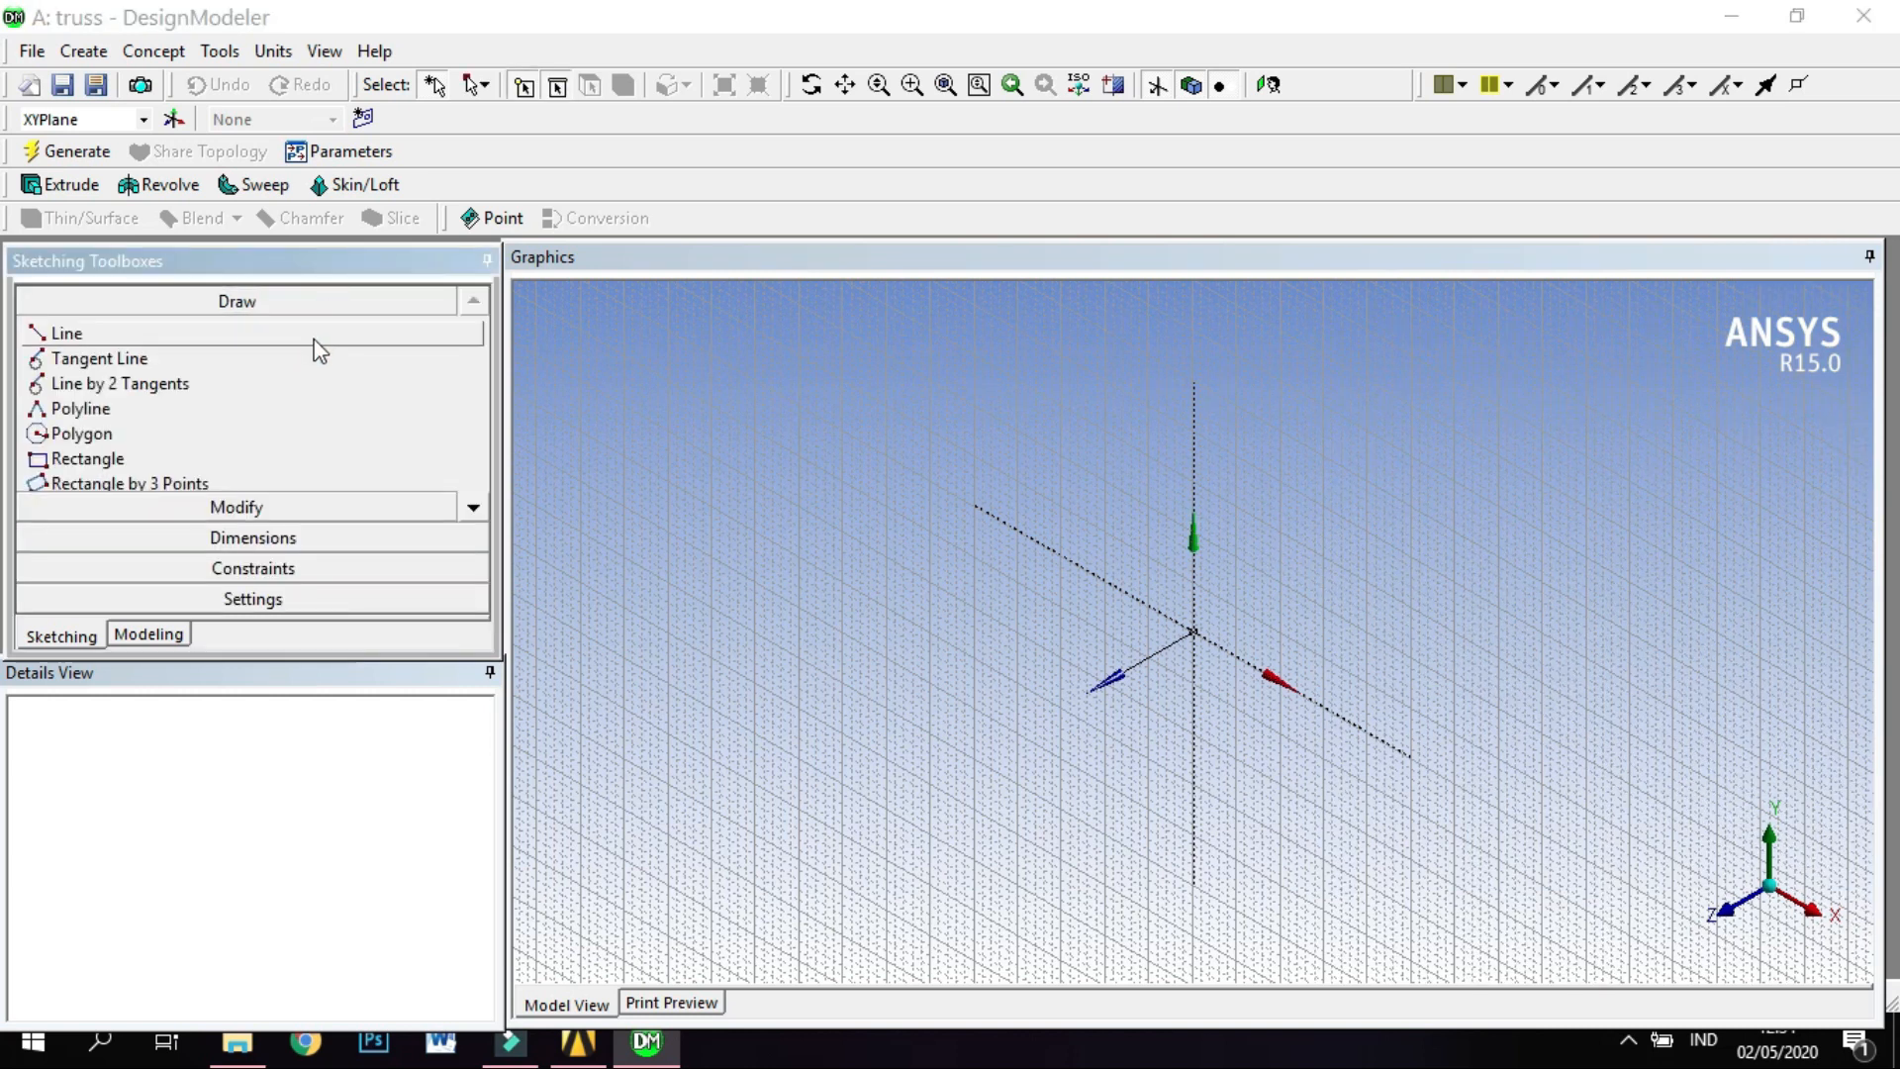
click(314, 341)
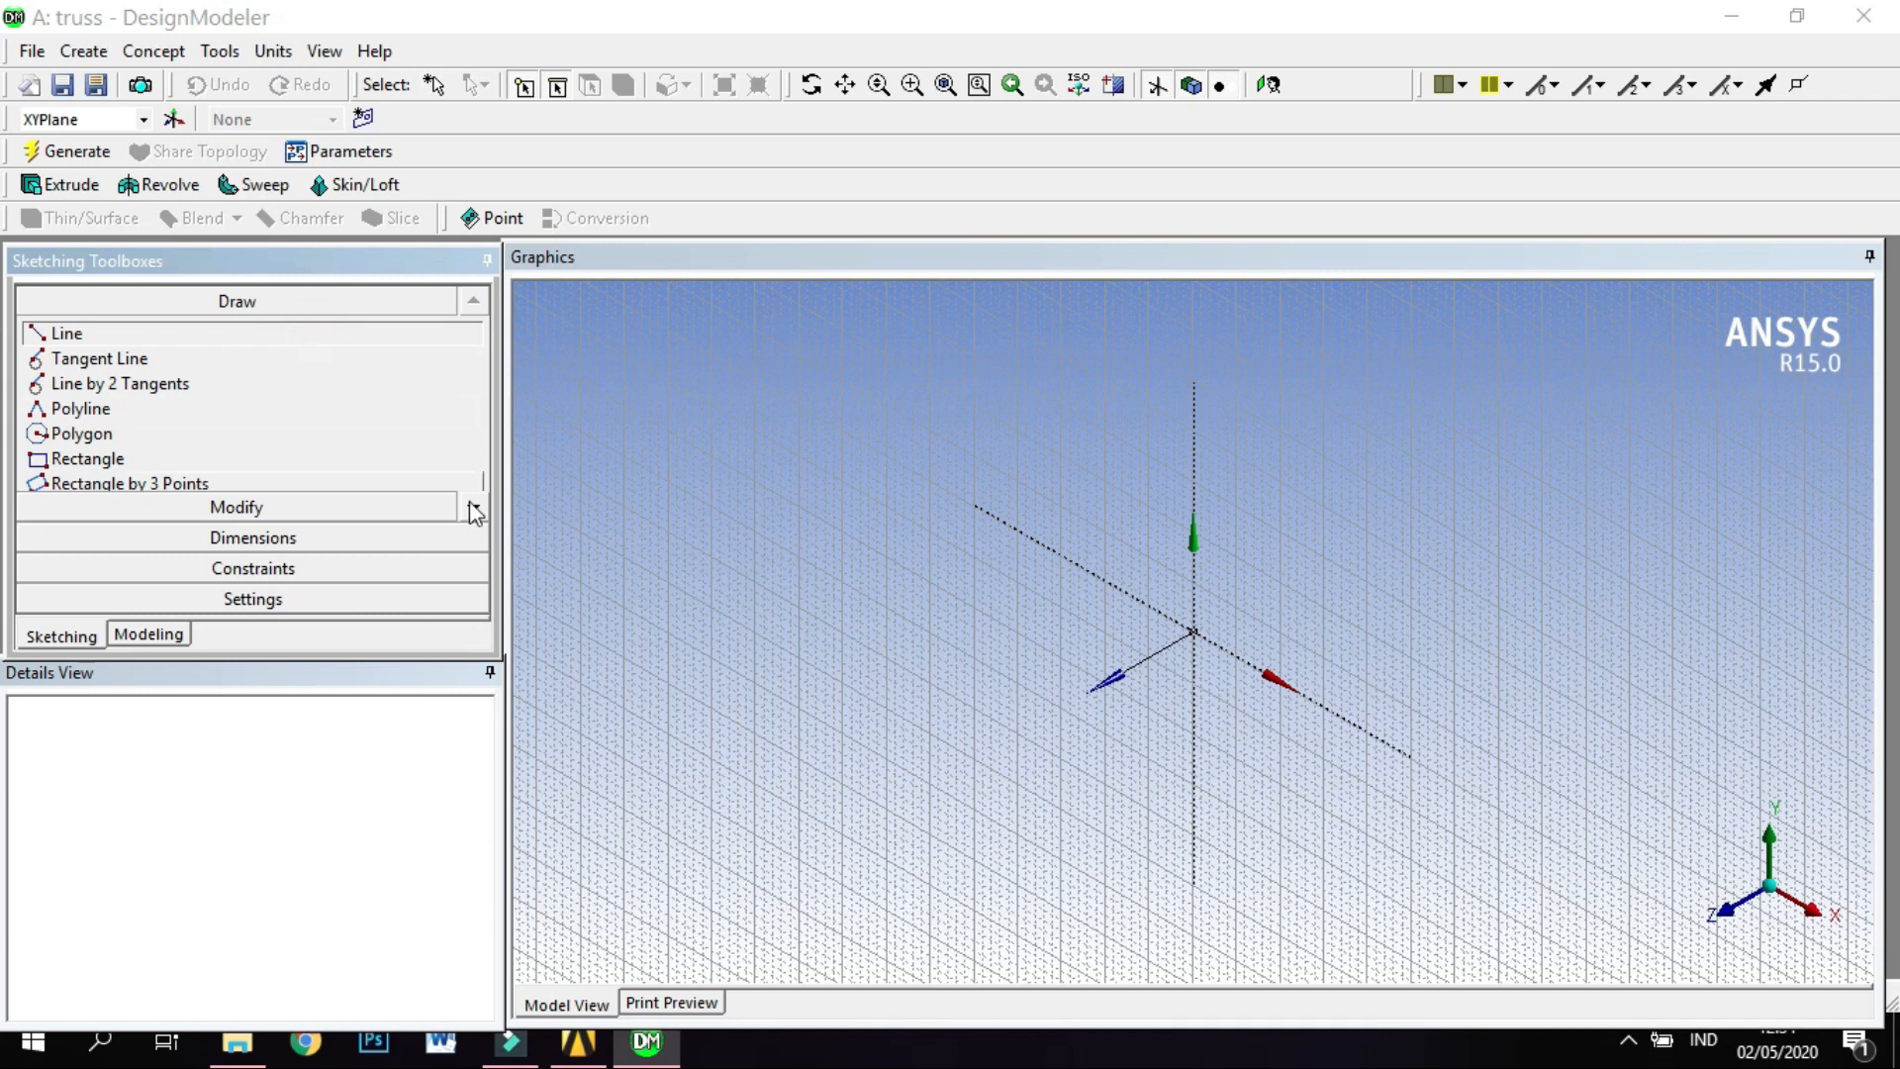
right_click(879, 597)
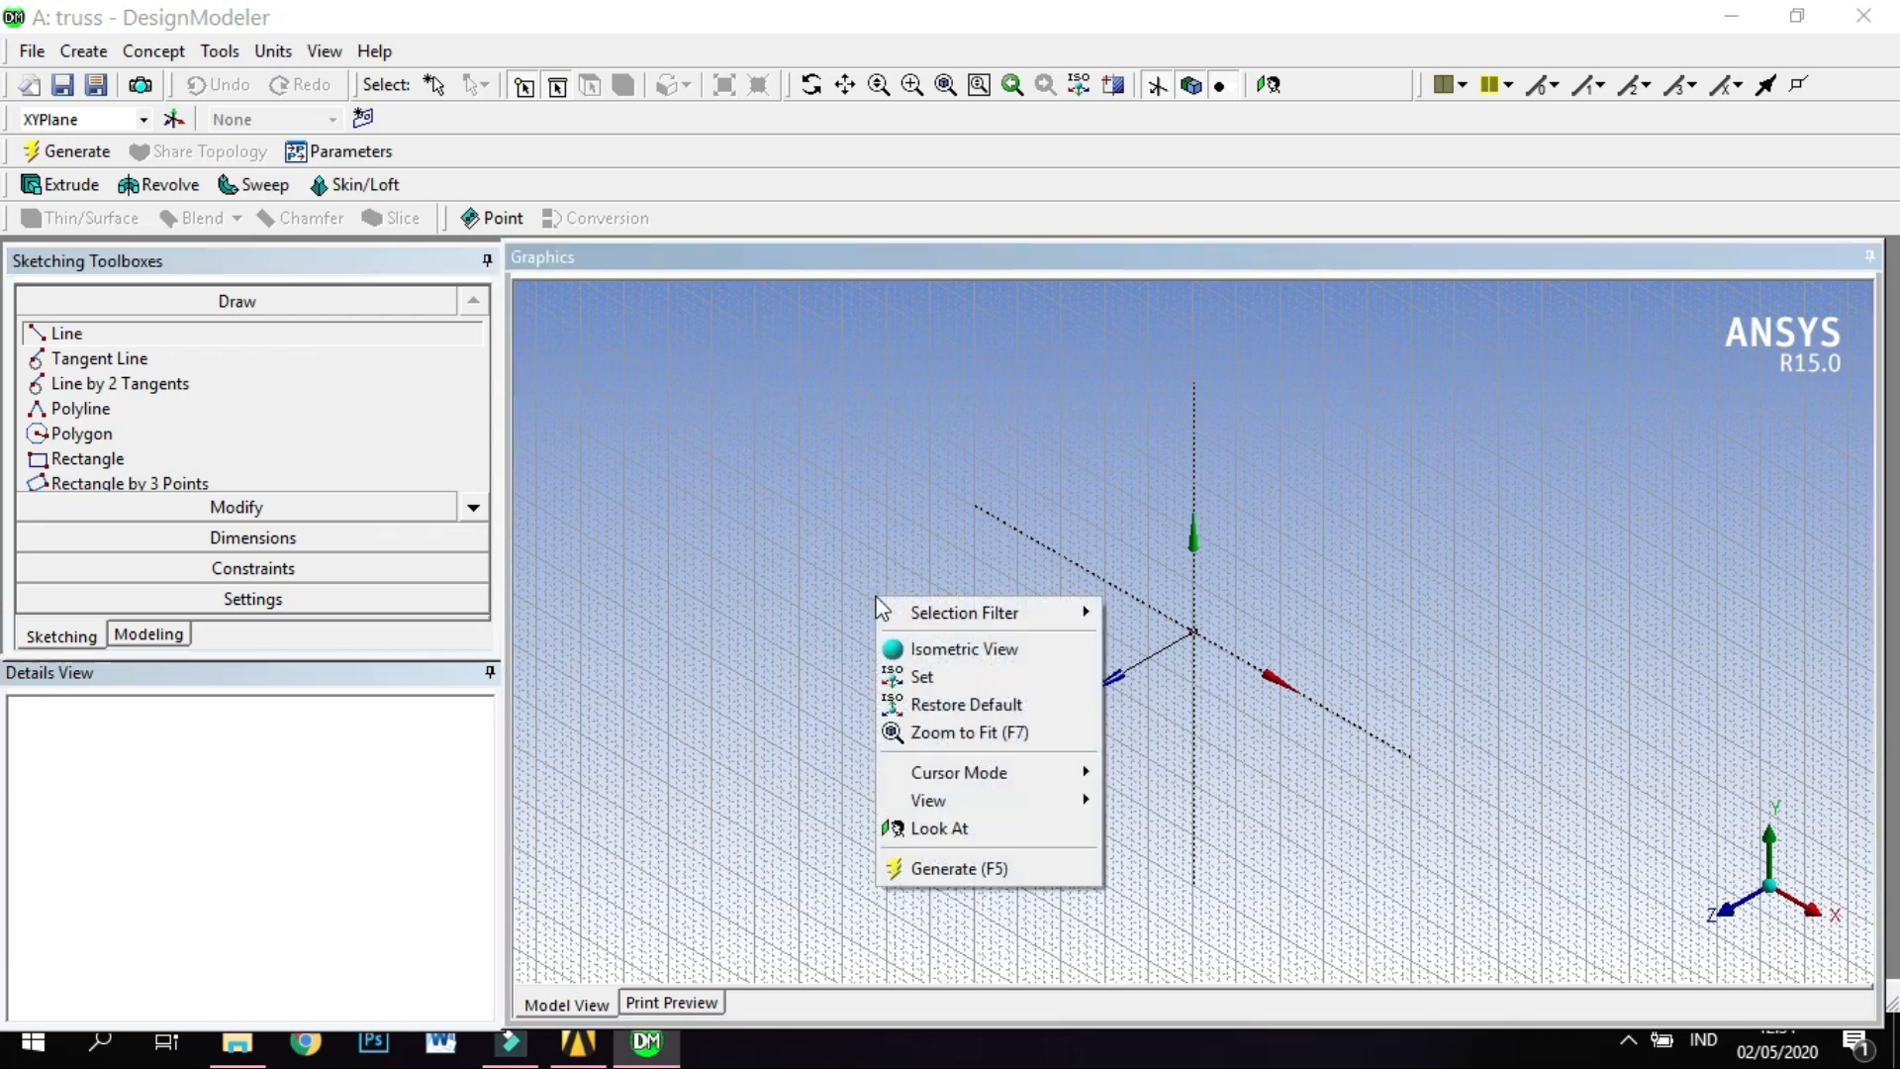
right_click(847, 526)
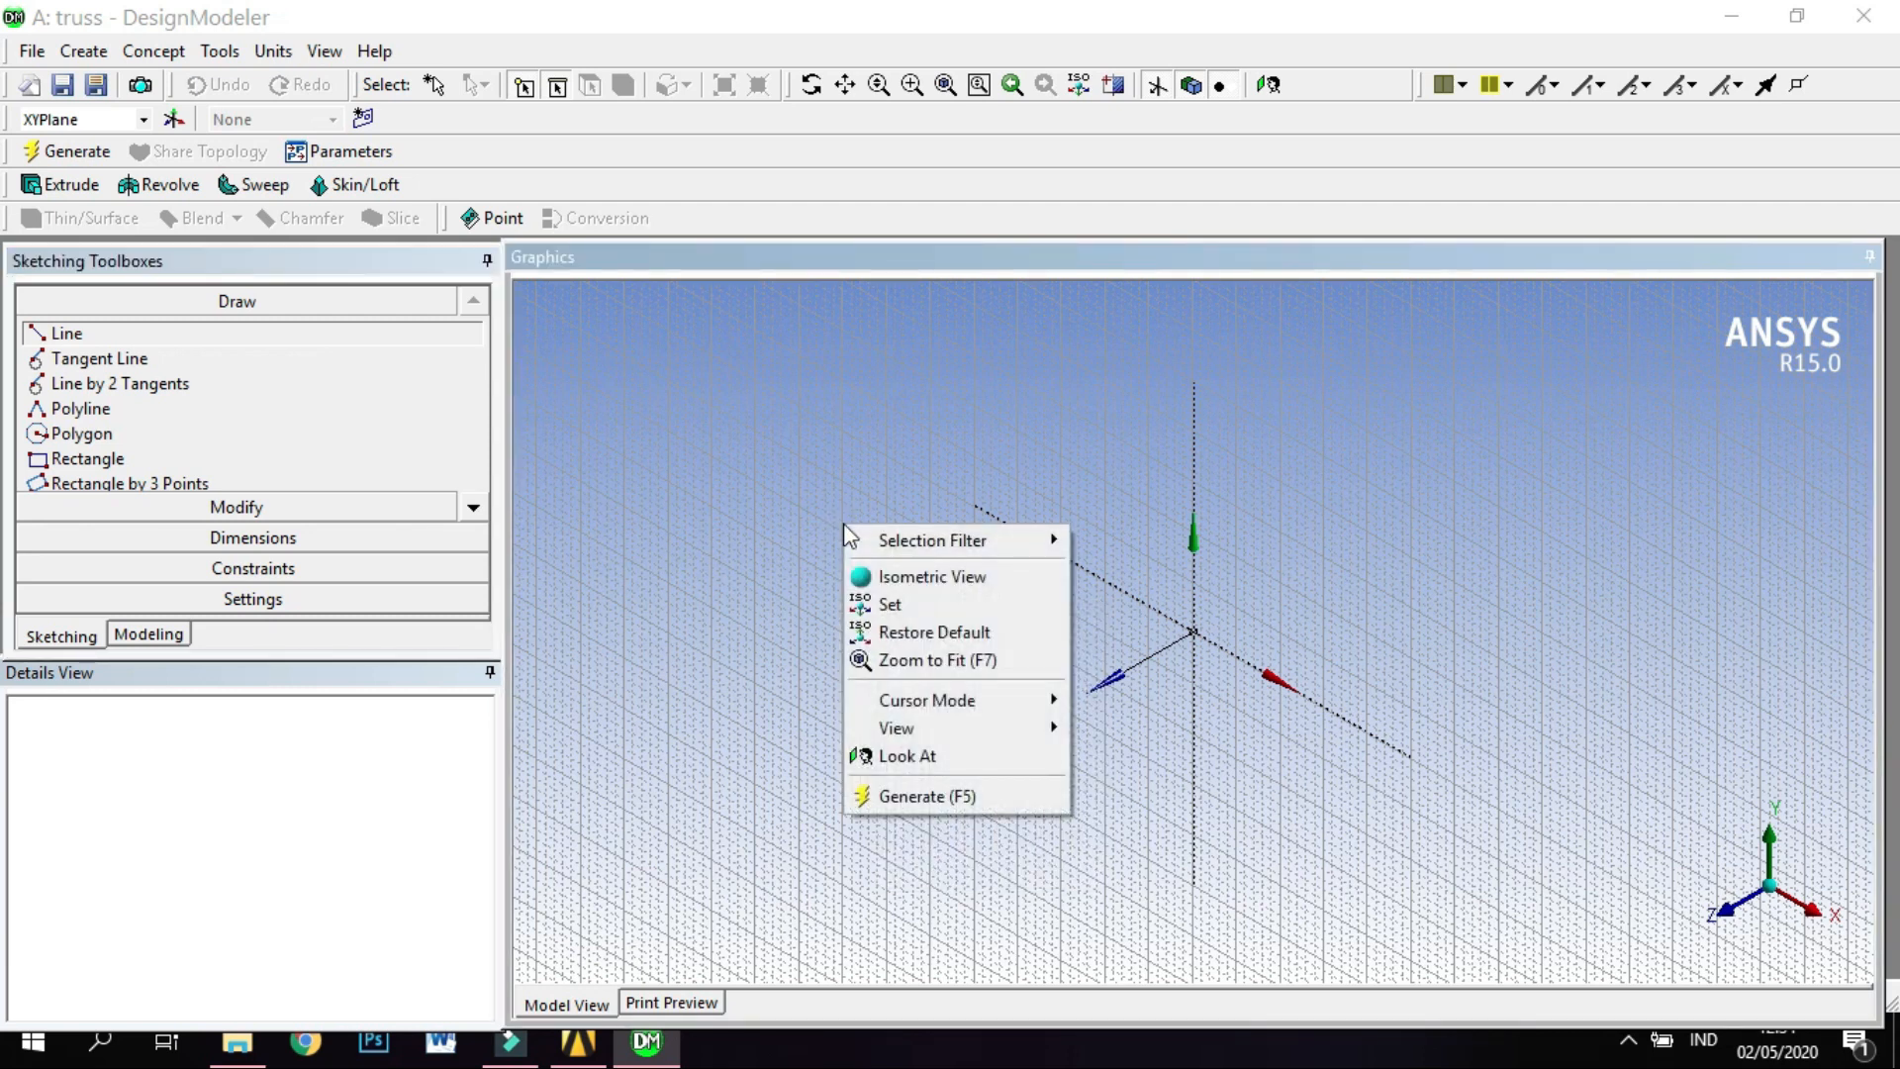
click(940, 757)
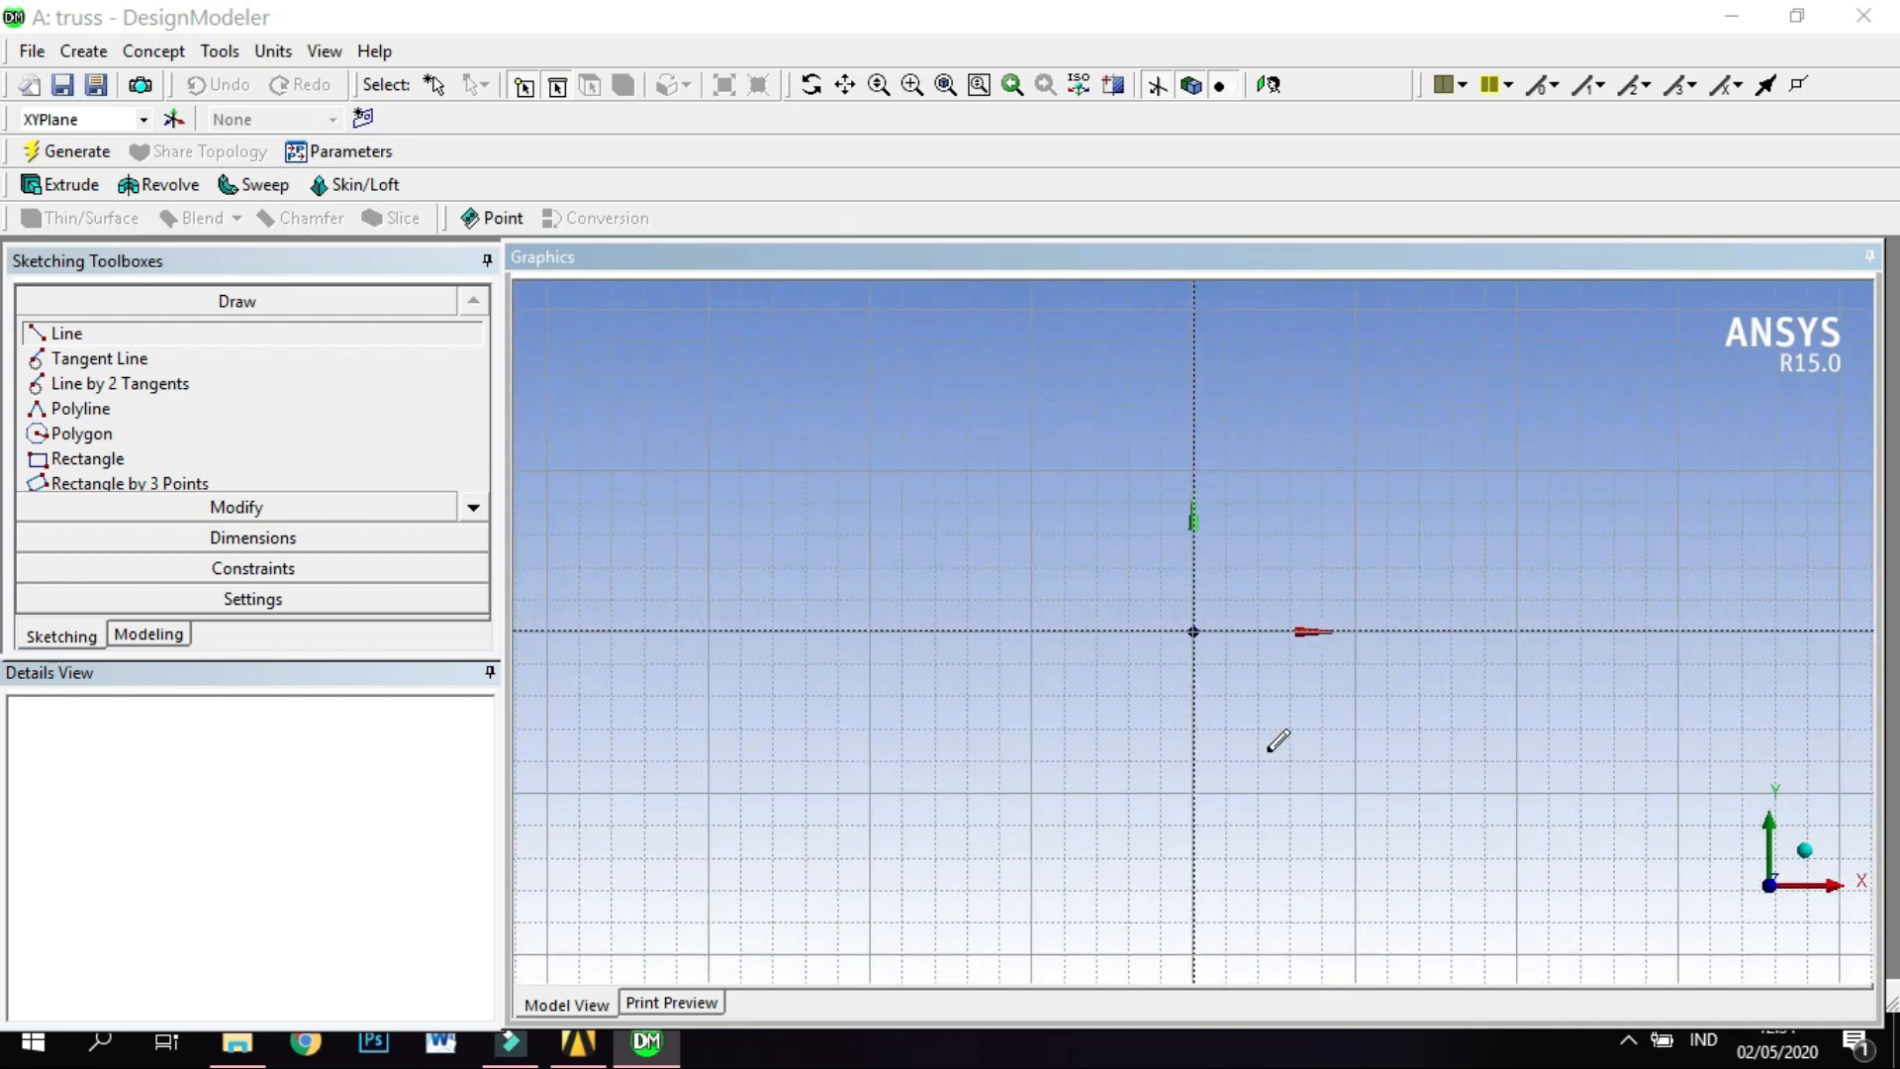
click(1088, 38)
scroll(1290, 816, up, 2)
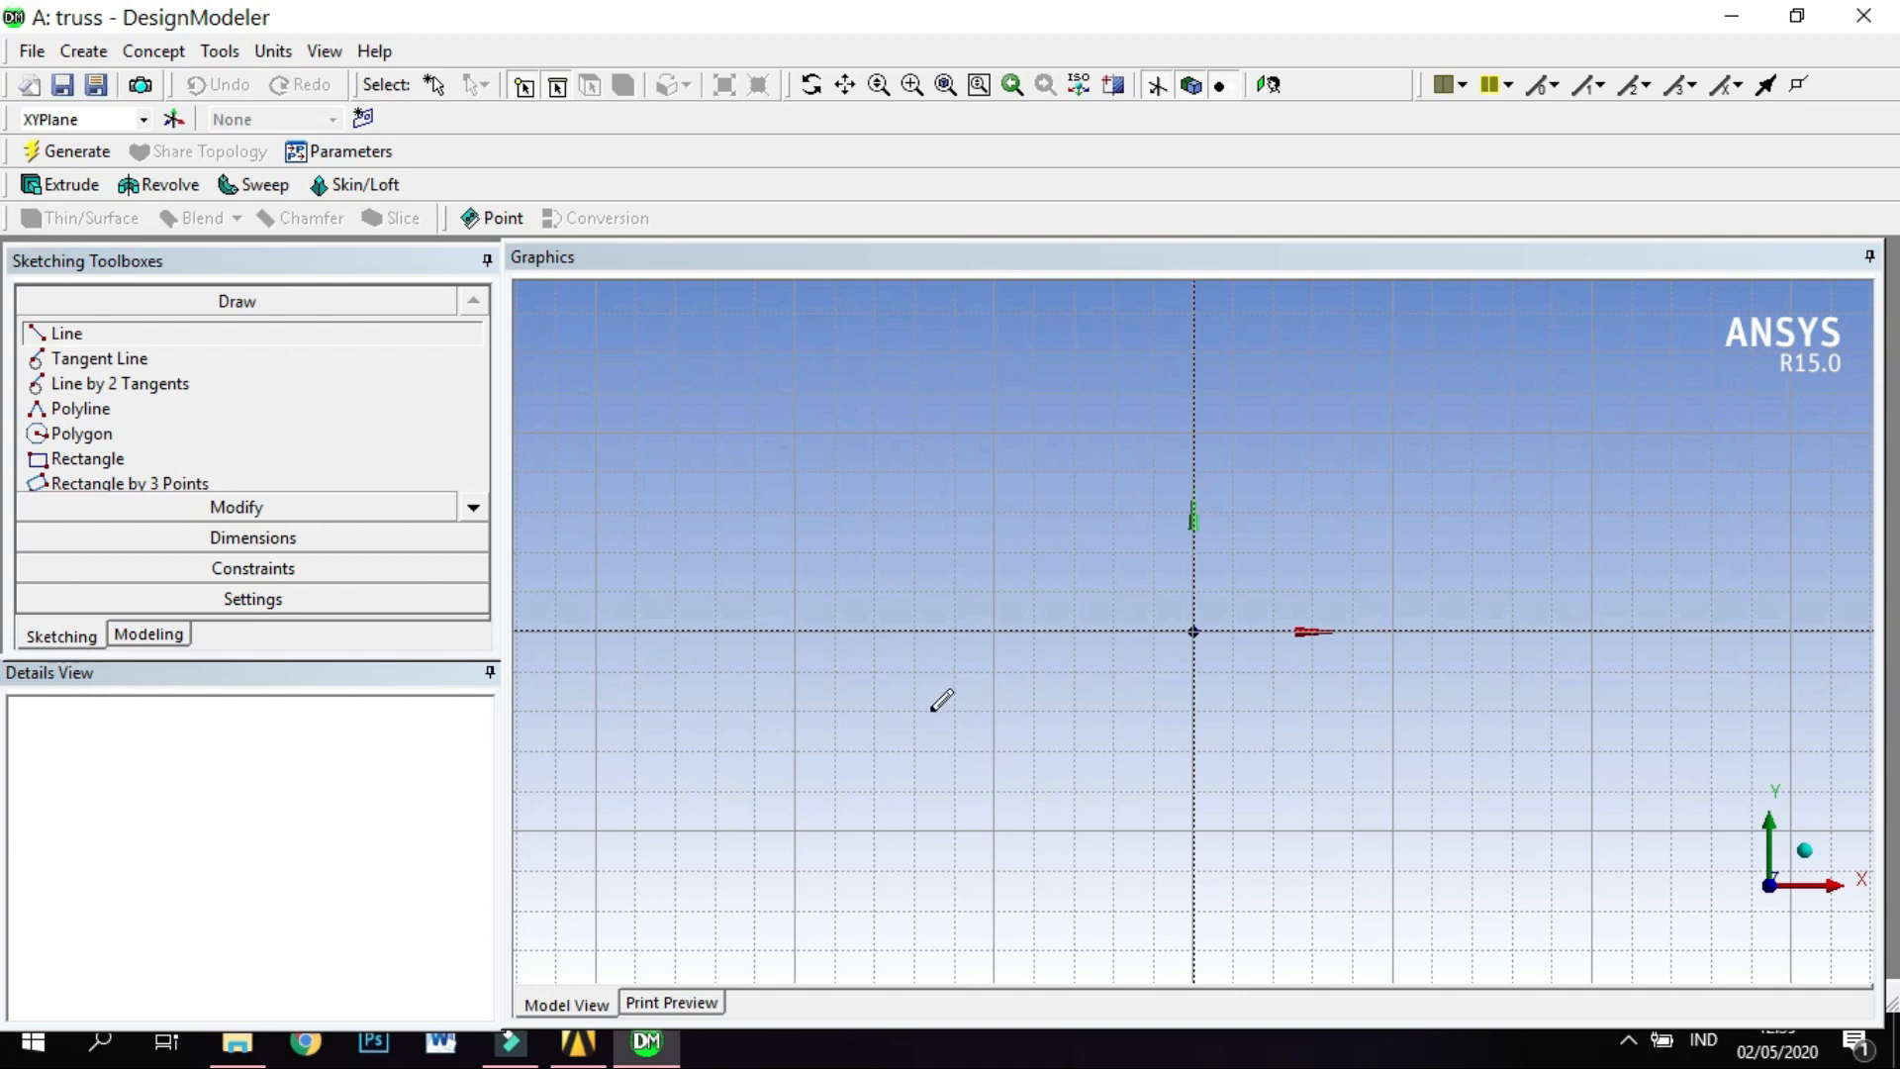
click(994, 630)
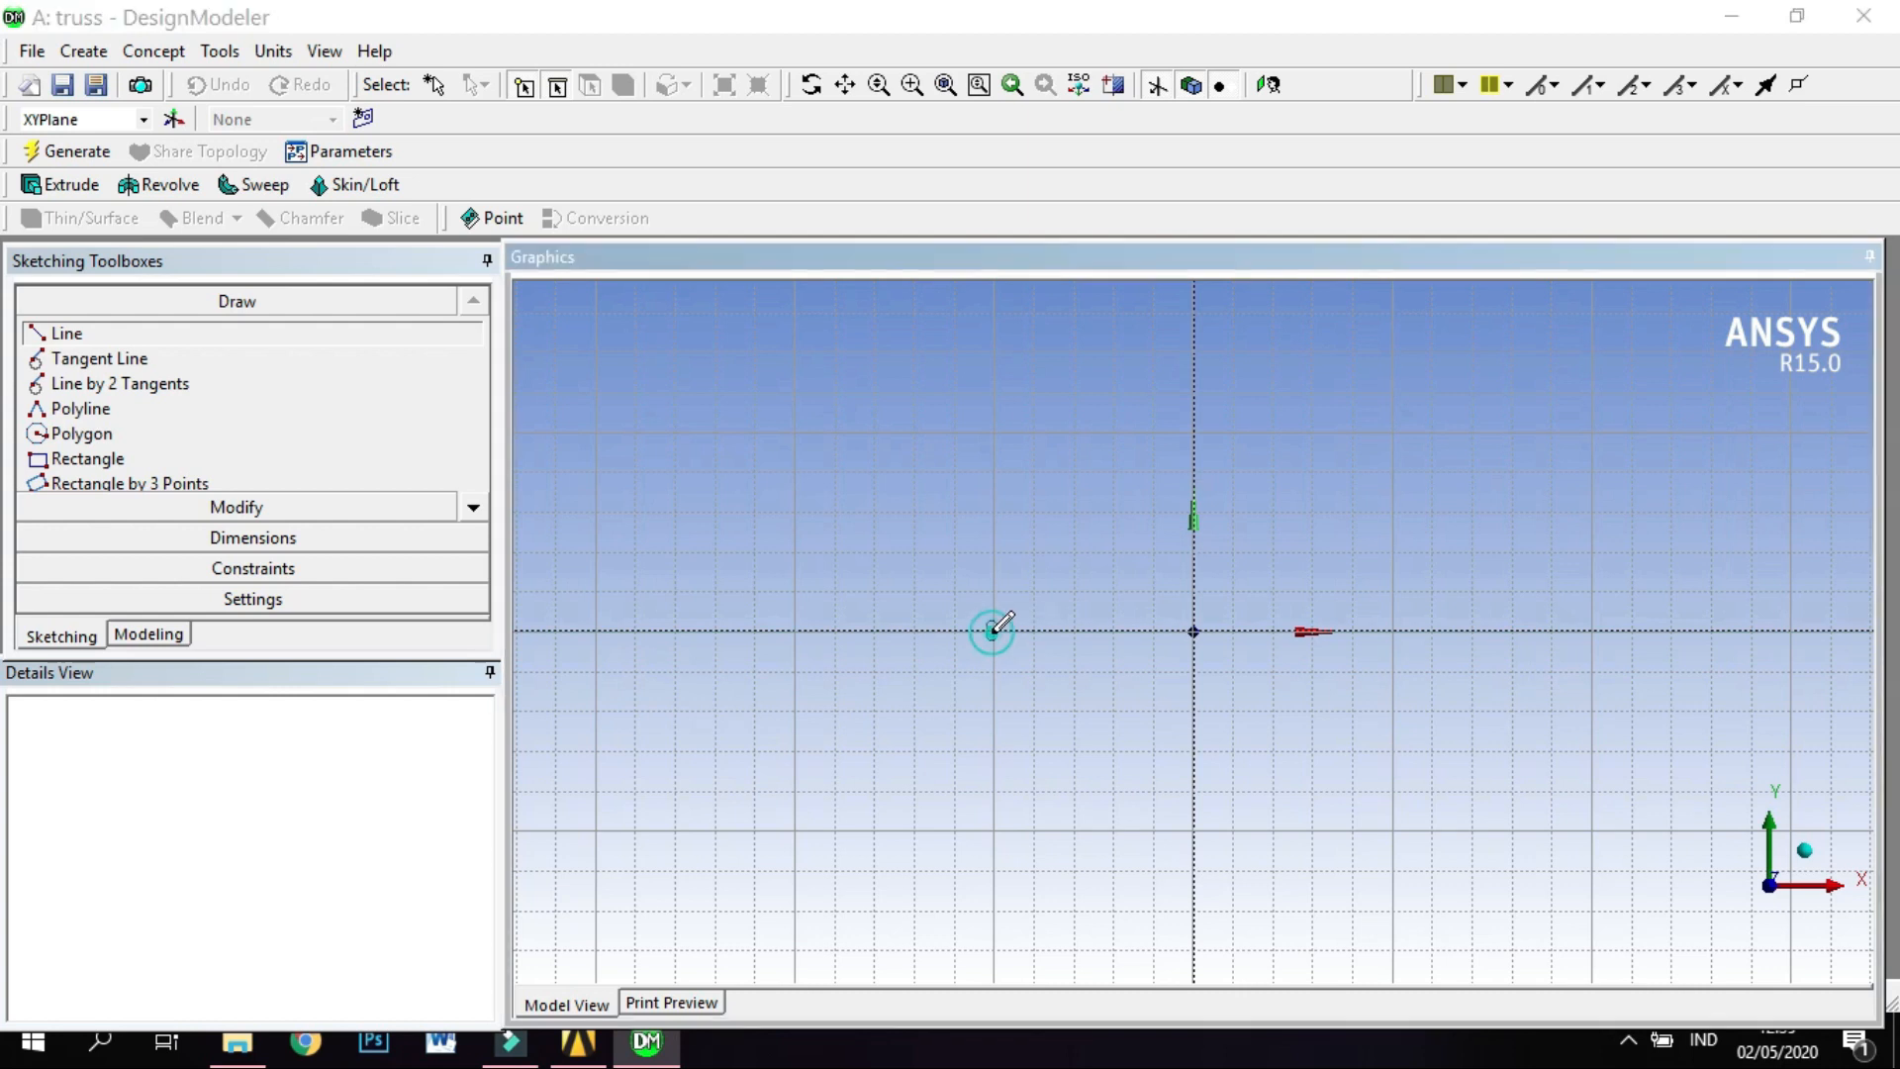
click(995, 432)
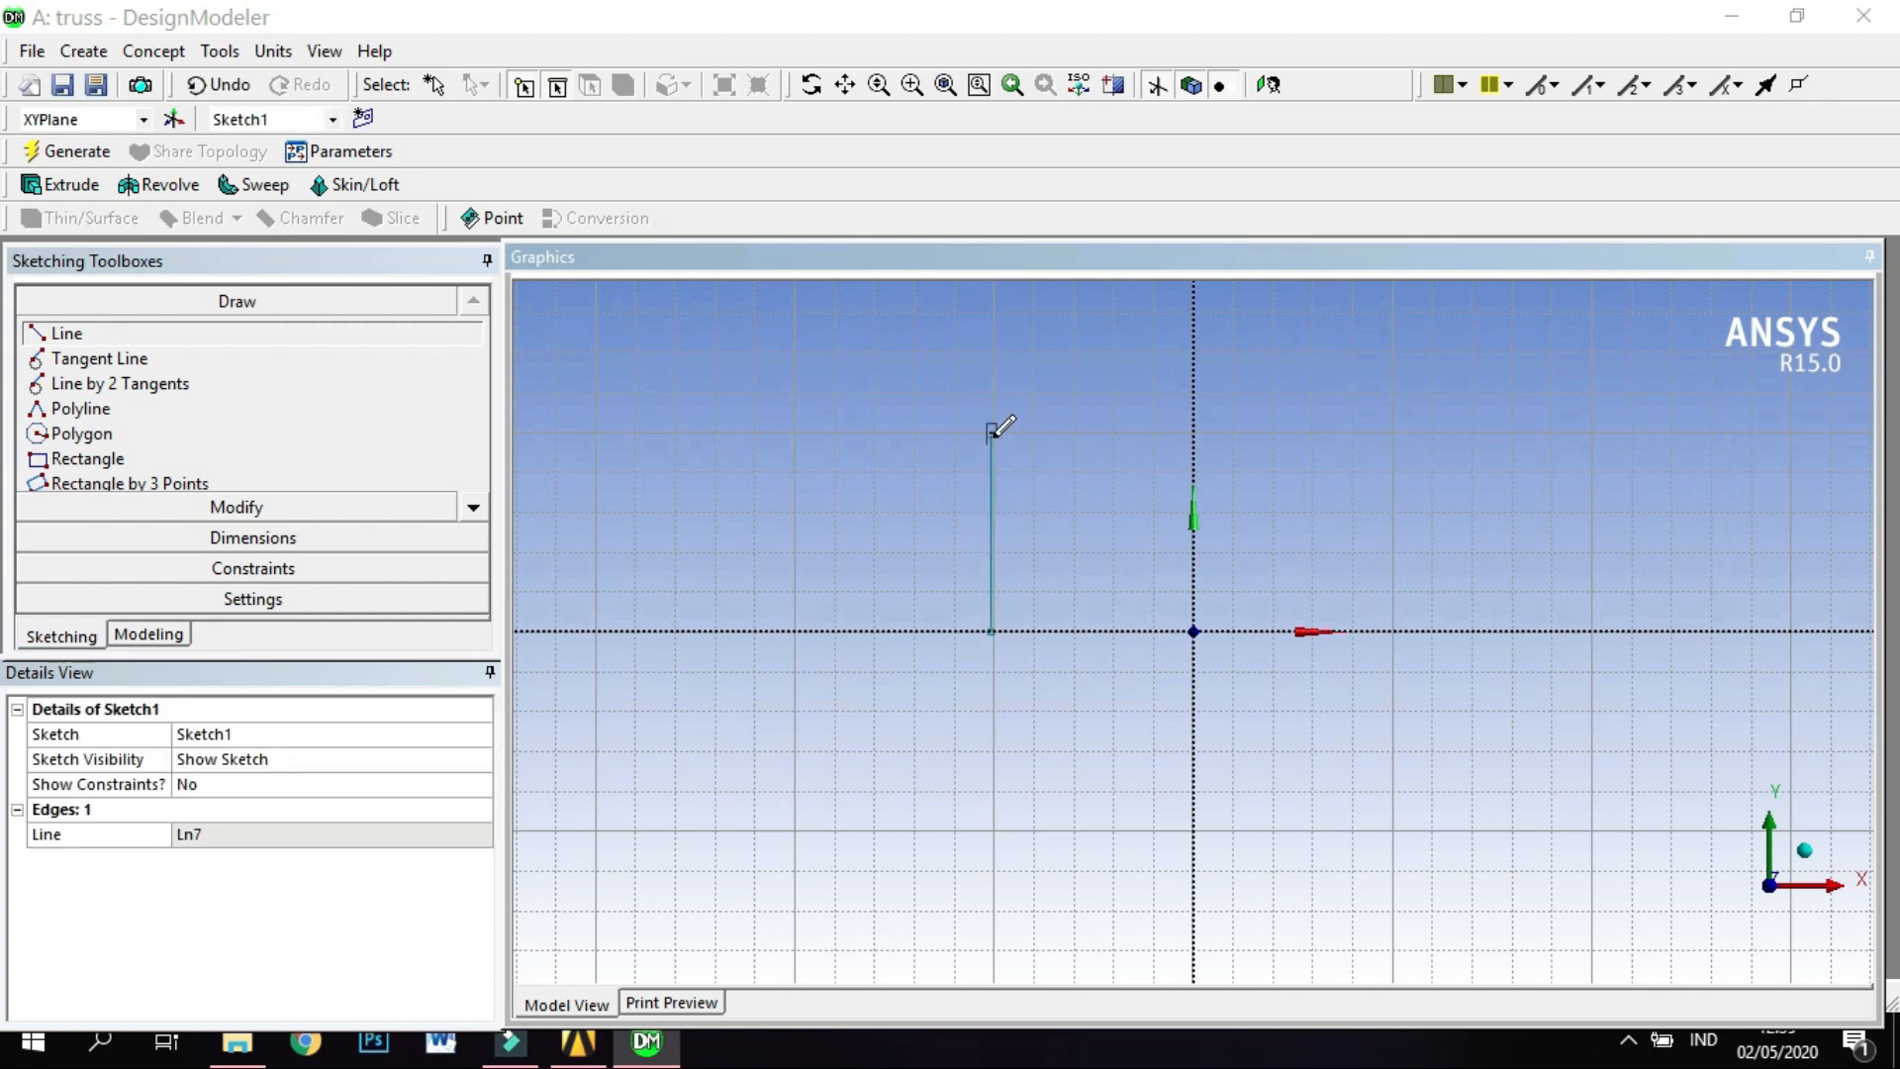
Draw two diagonal lines from the vertical line's upper end to the X axis, one a major square farther left and one at the origin.
click(992, 431)
click(795, 629)
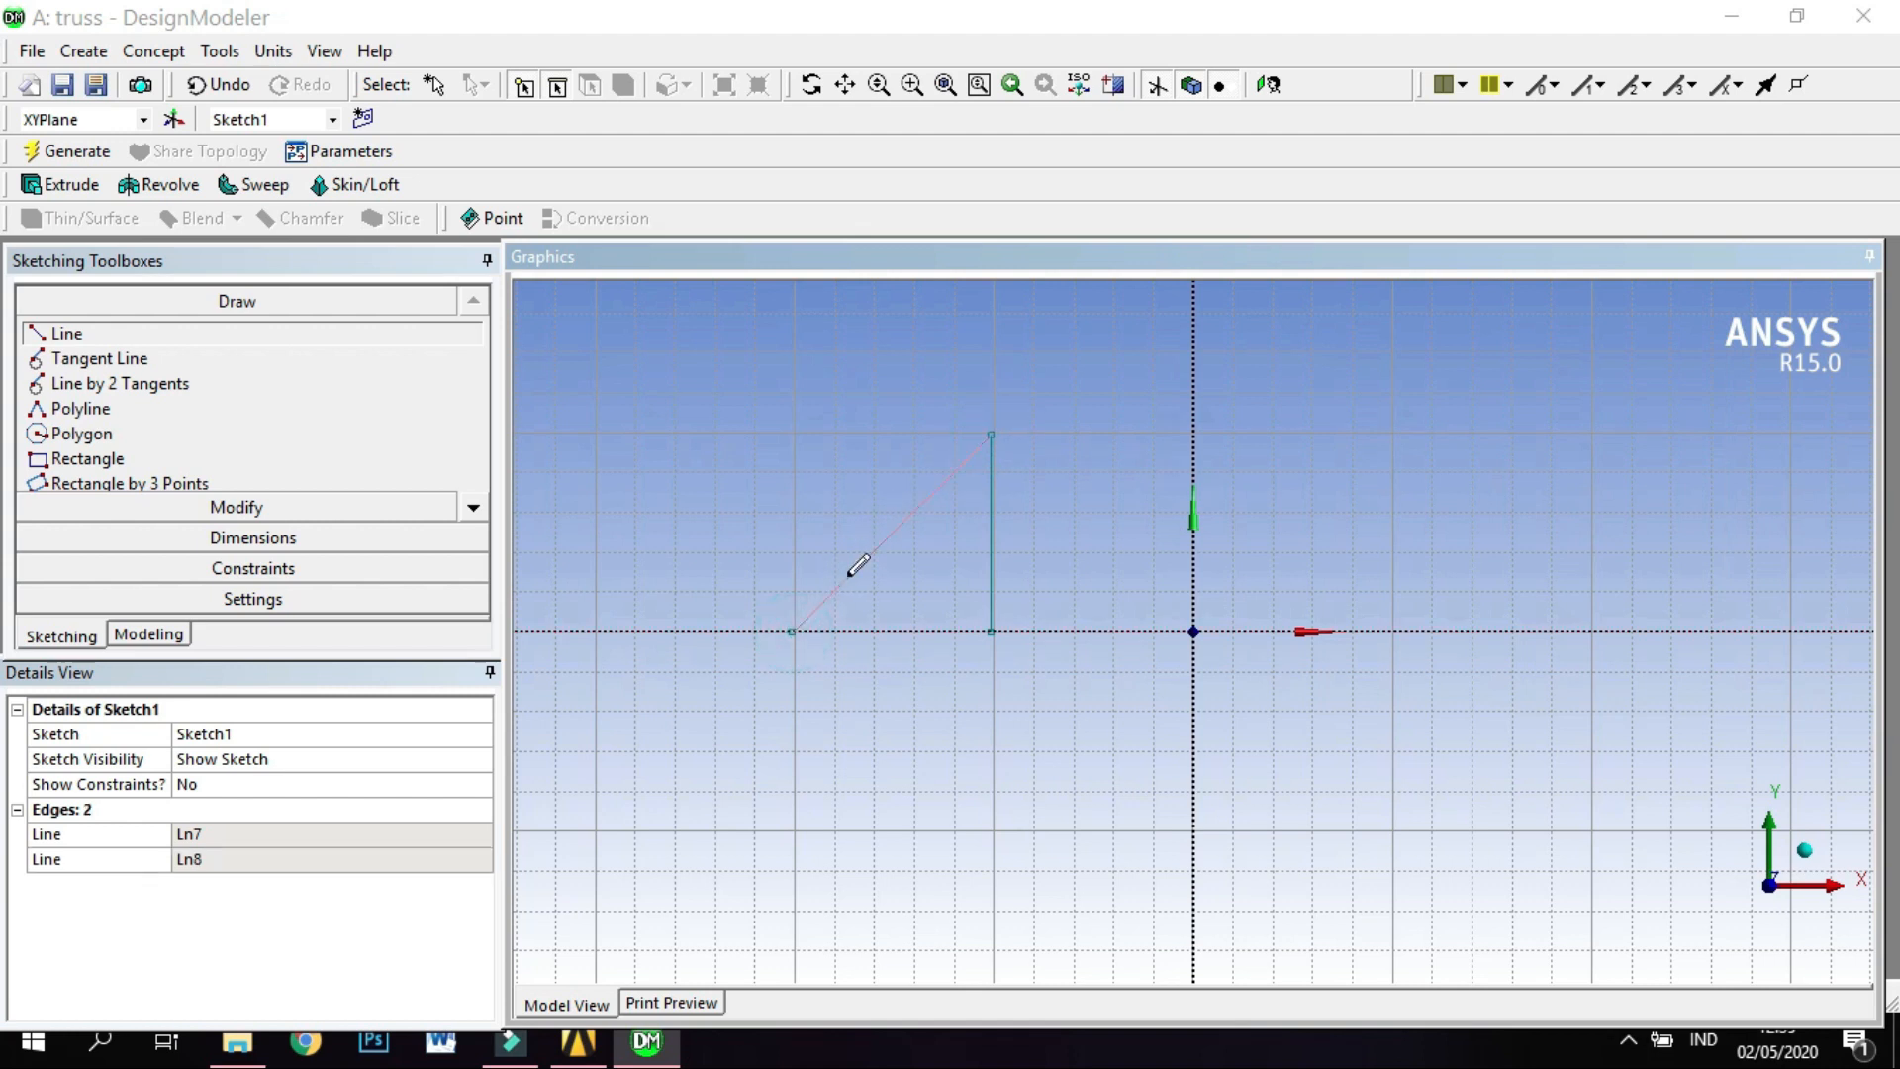
click(992, 432)
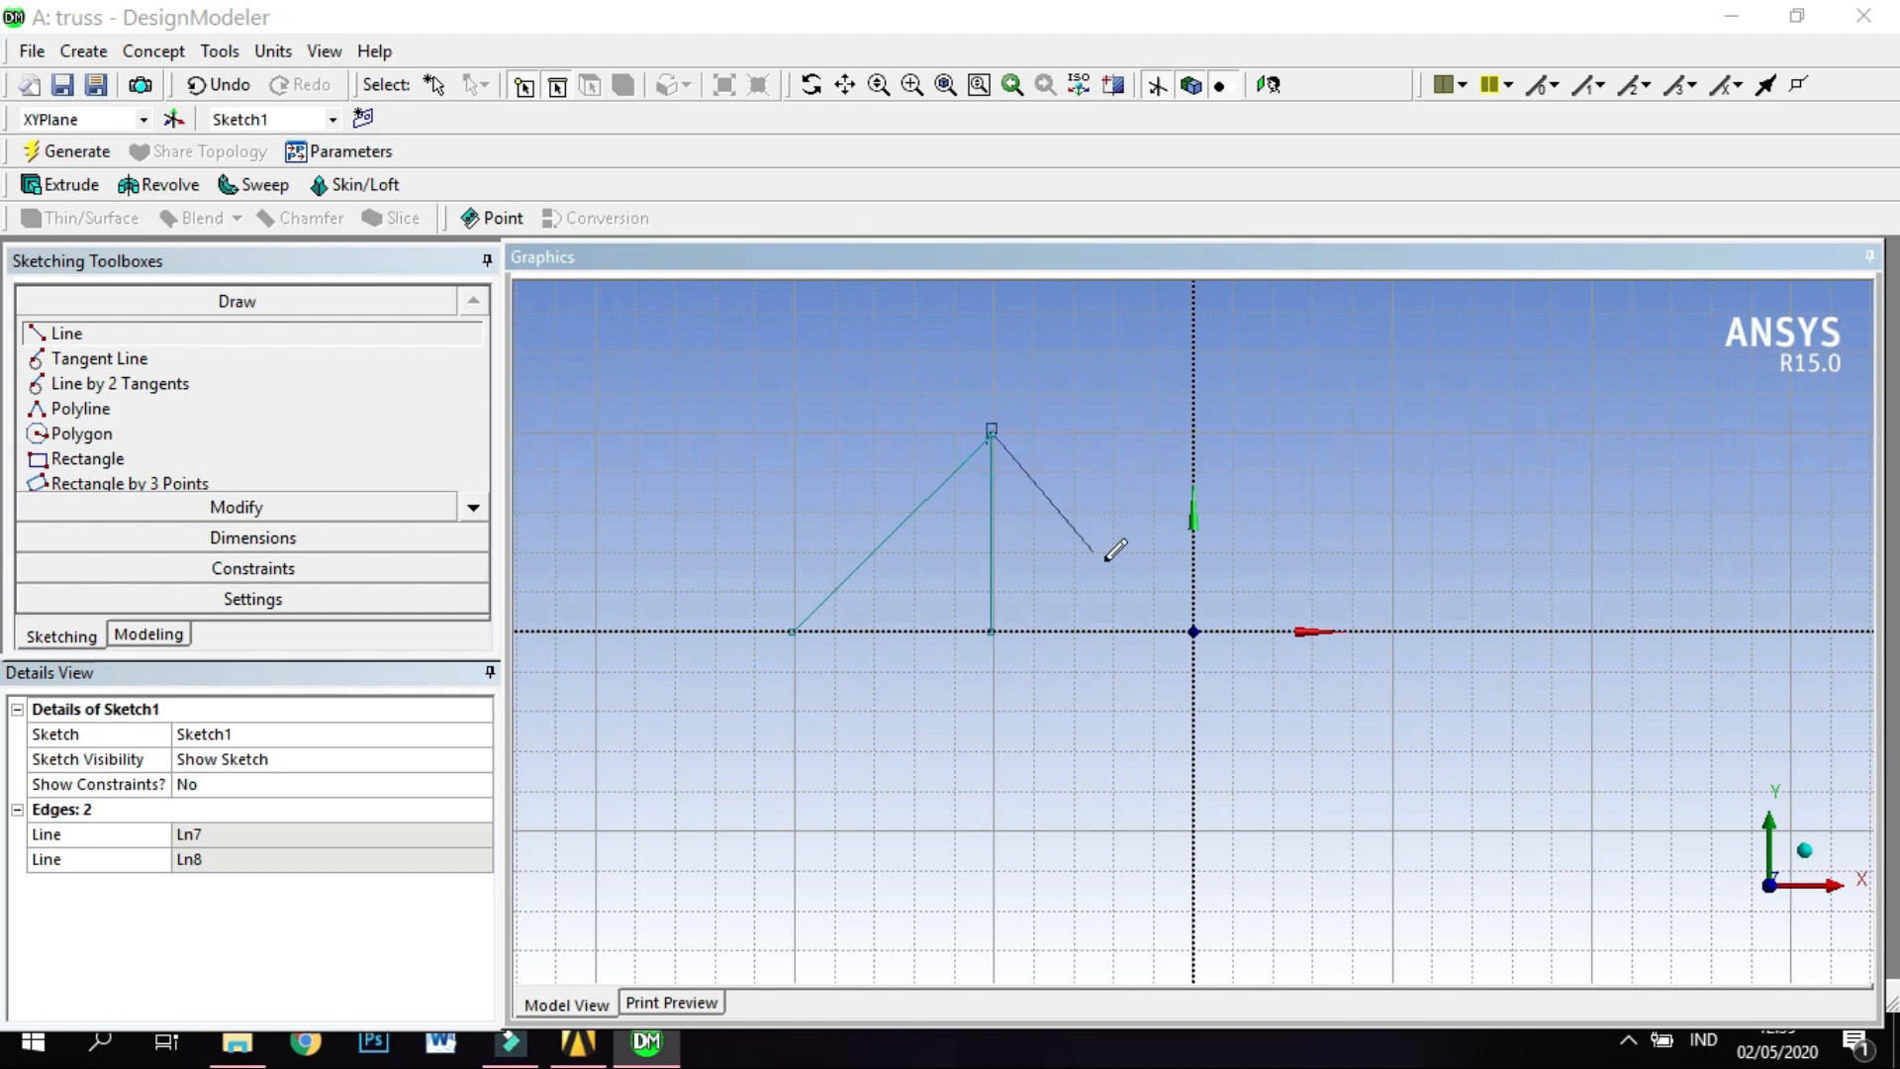
click(1194, 630)
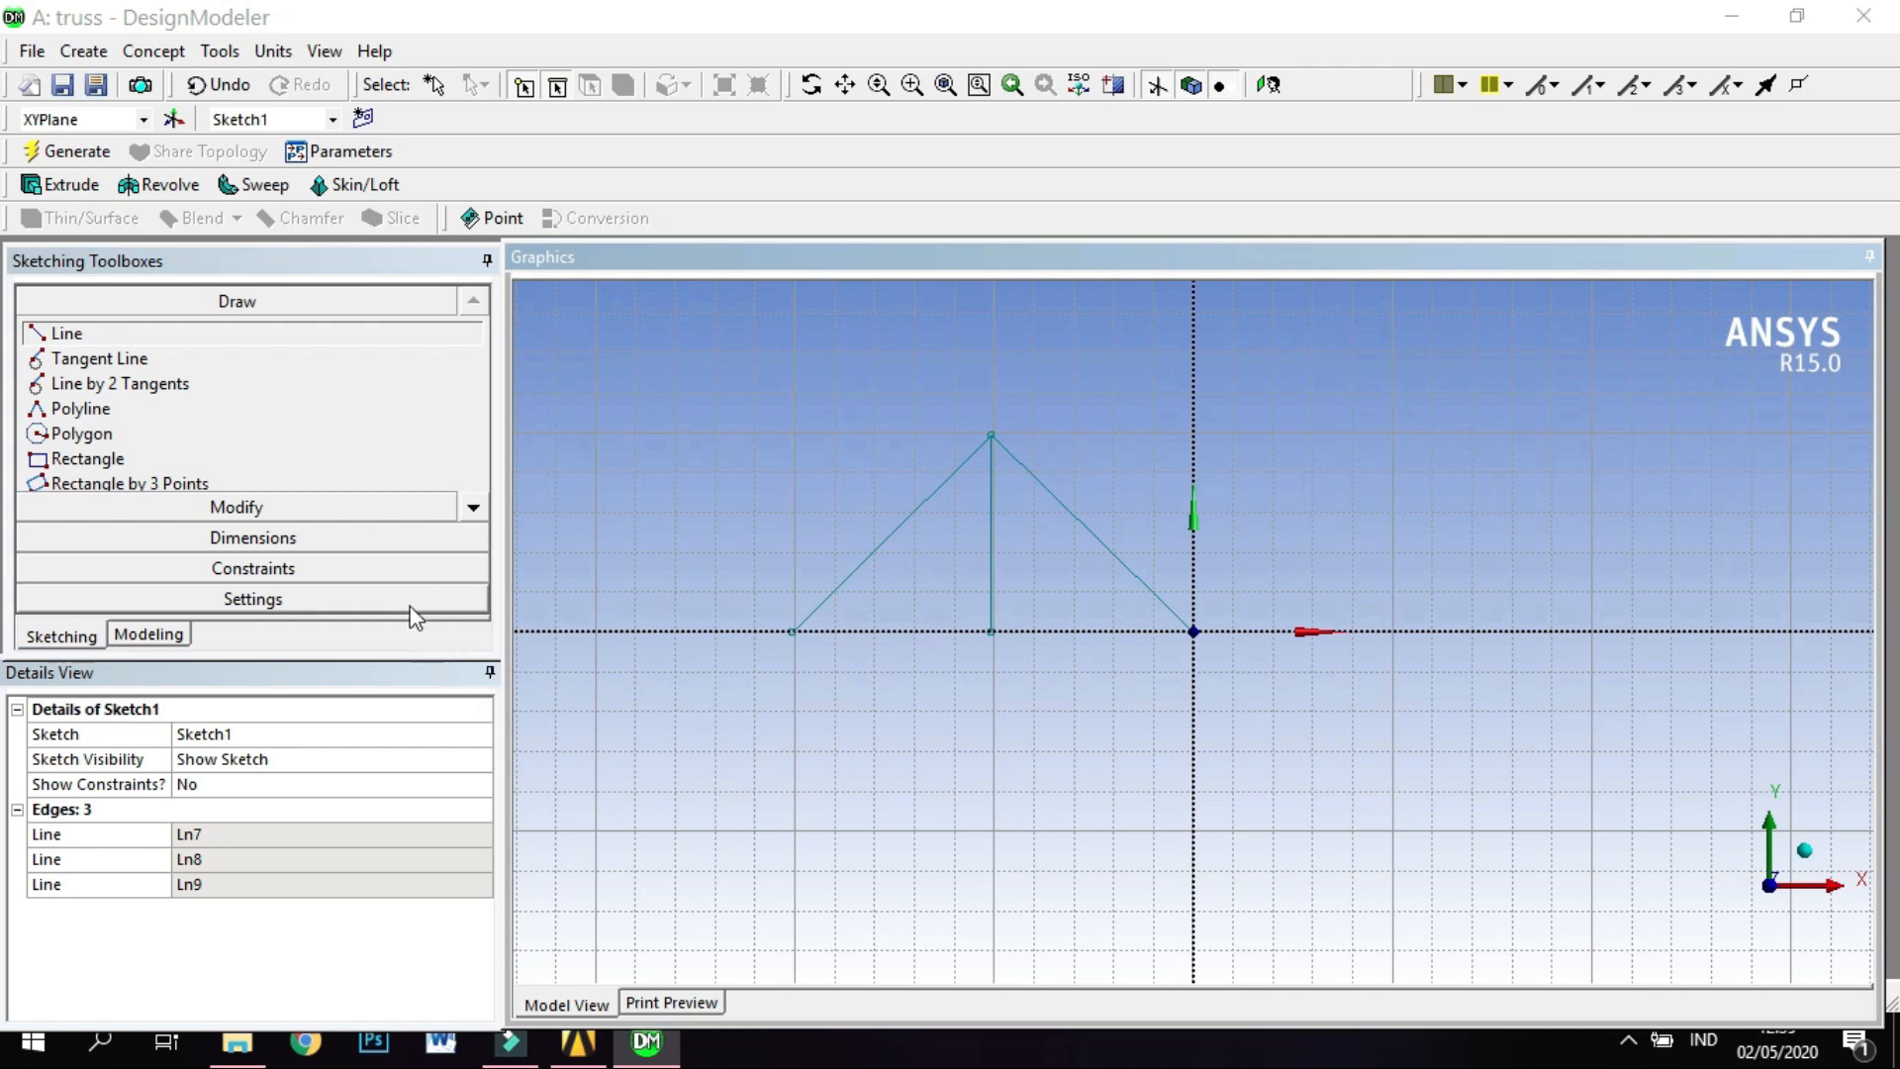
Add a vertical dimension between the left diagonal's lower end and the apex, and set it to 2 m.
click(394, 539)
click(186, 443)
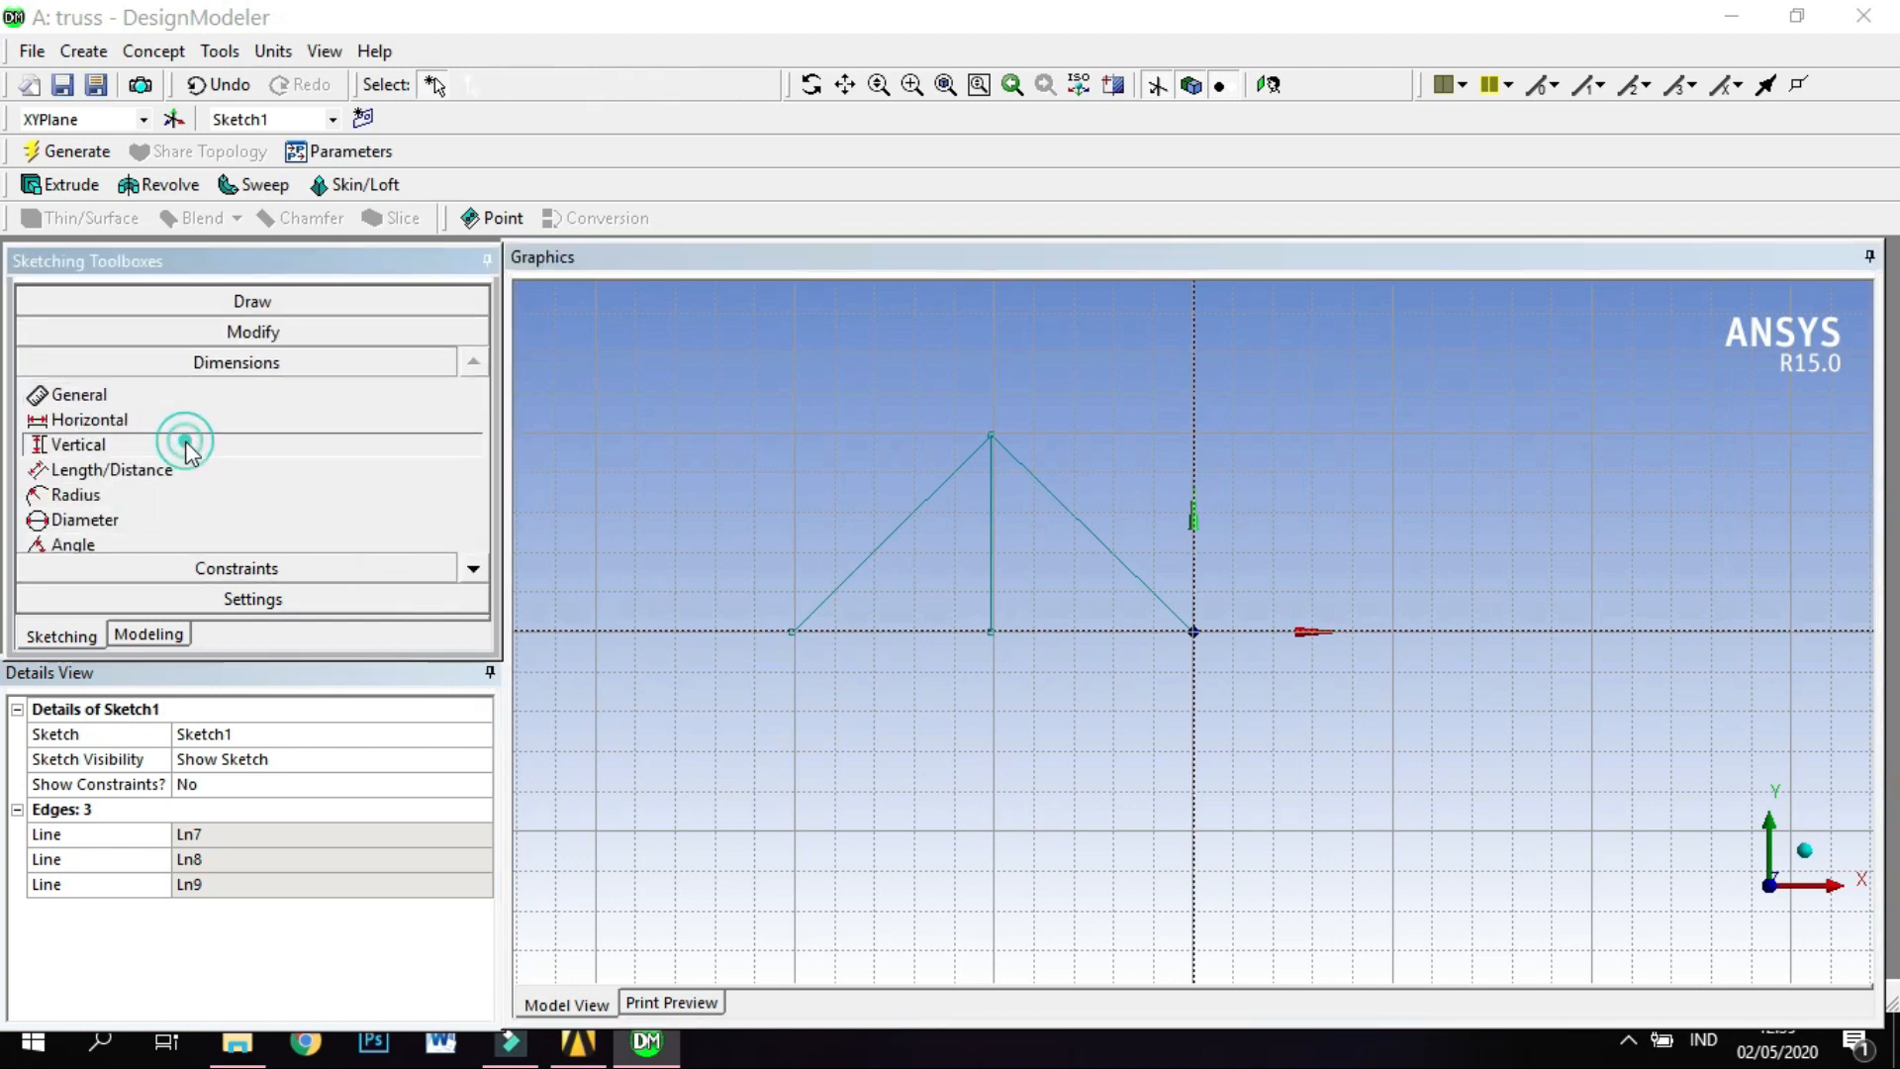
click(992, 436)
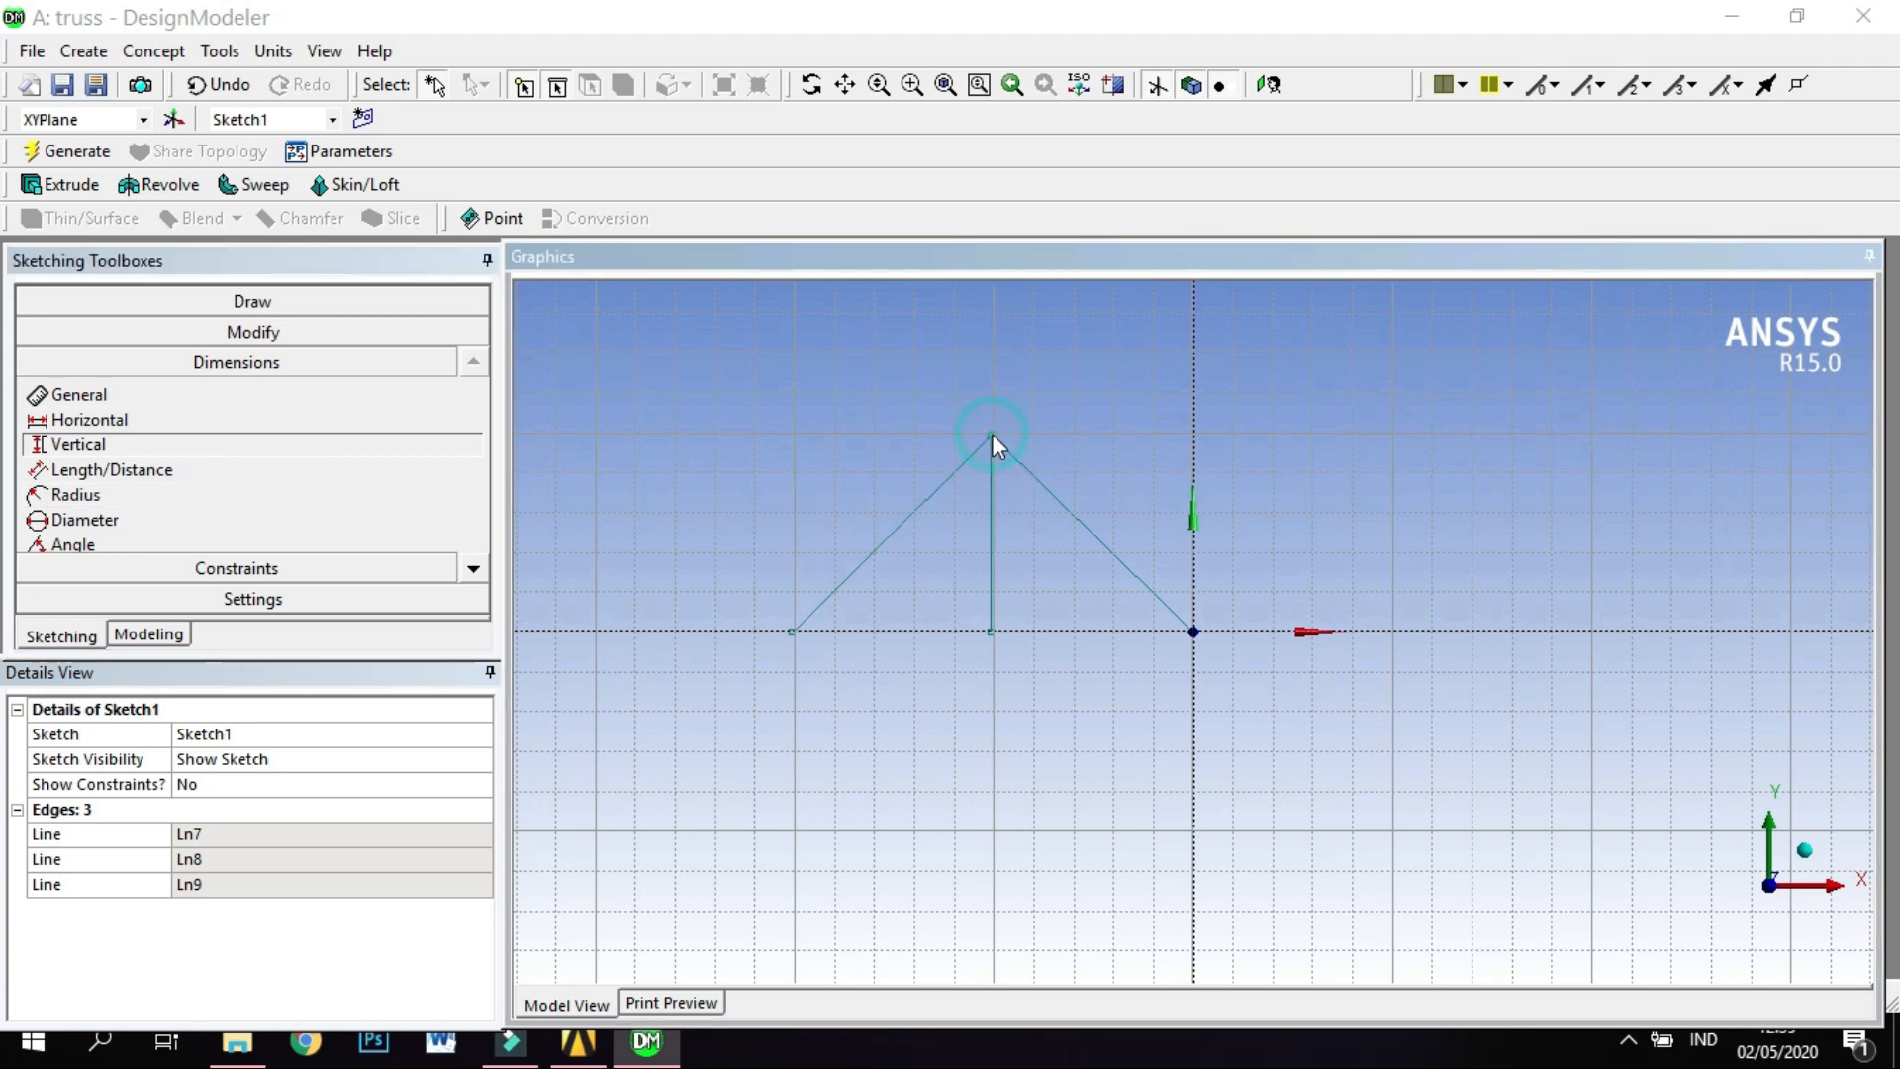
click(793, 633)
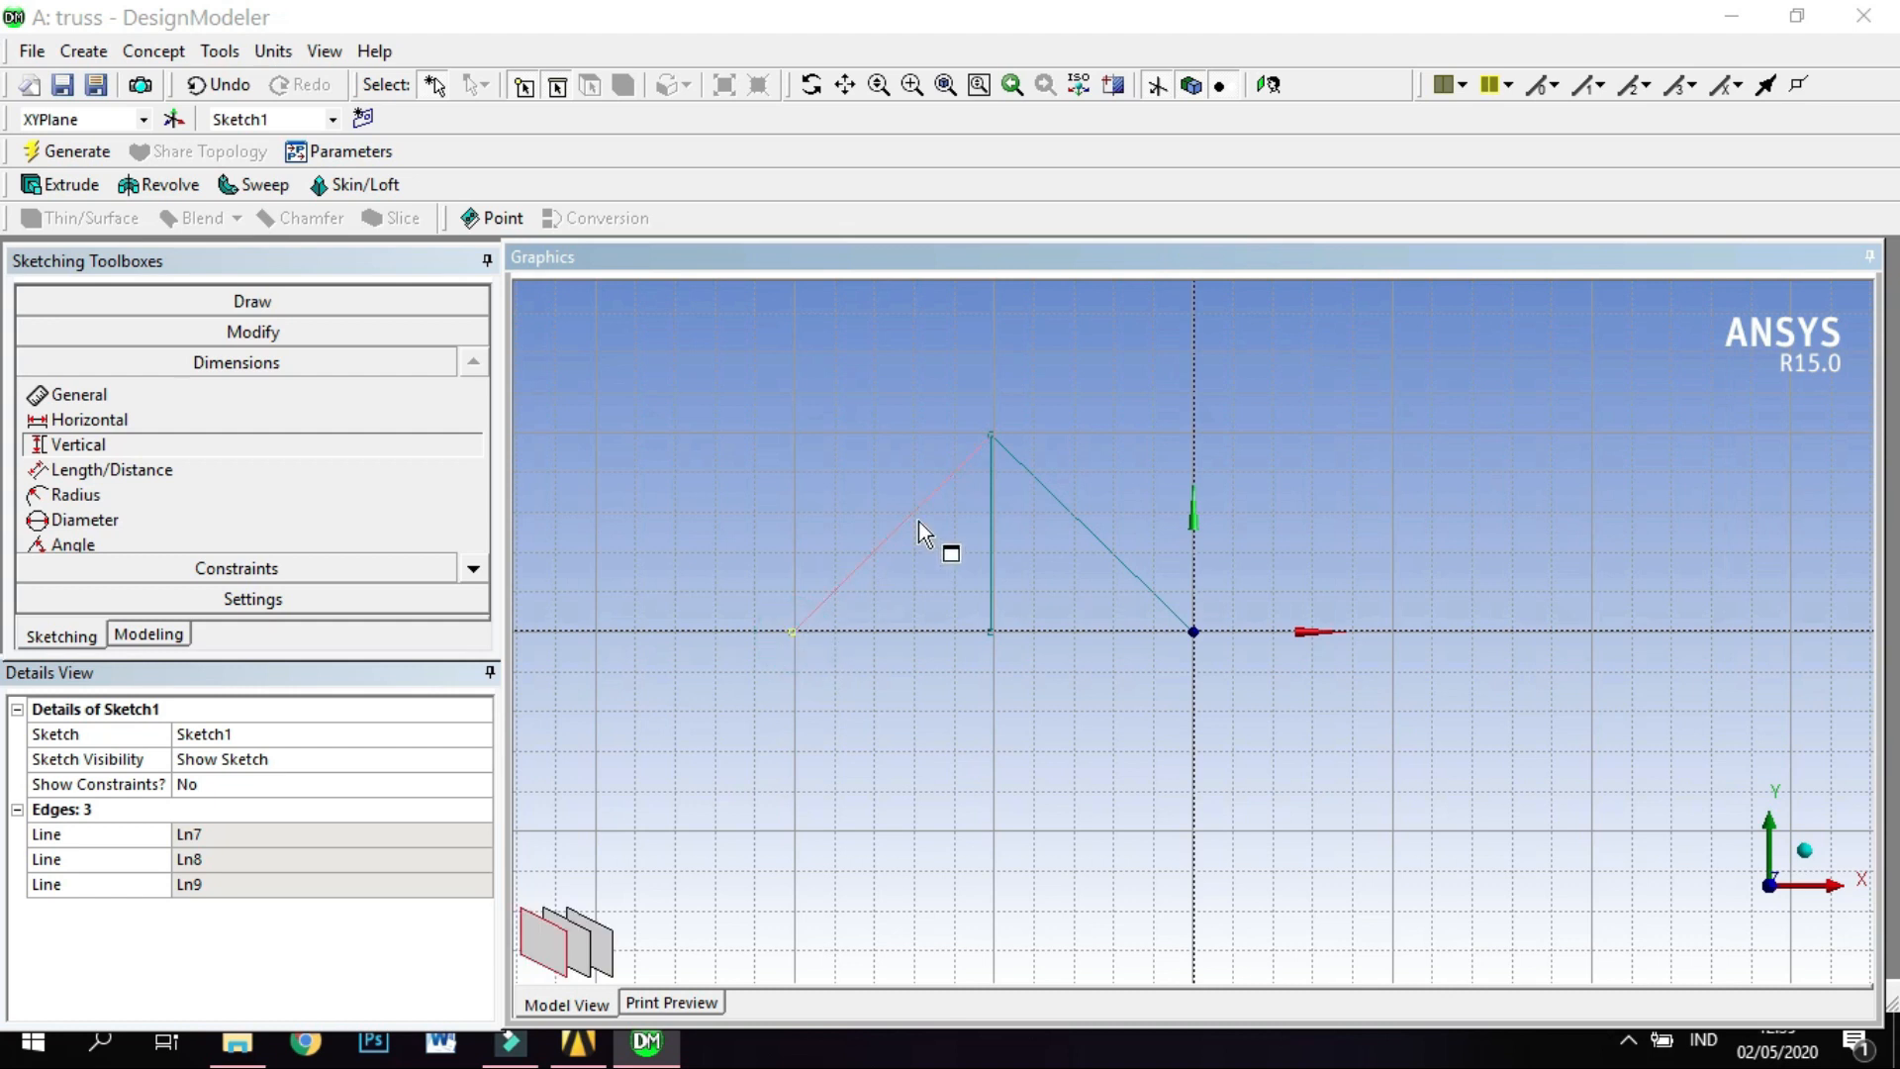
click(993, 437)
click(728, 450)
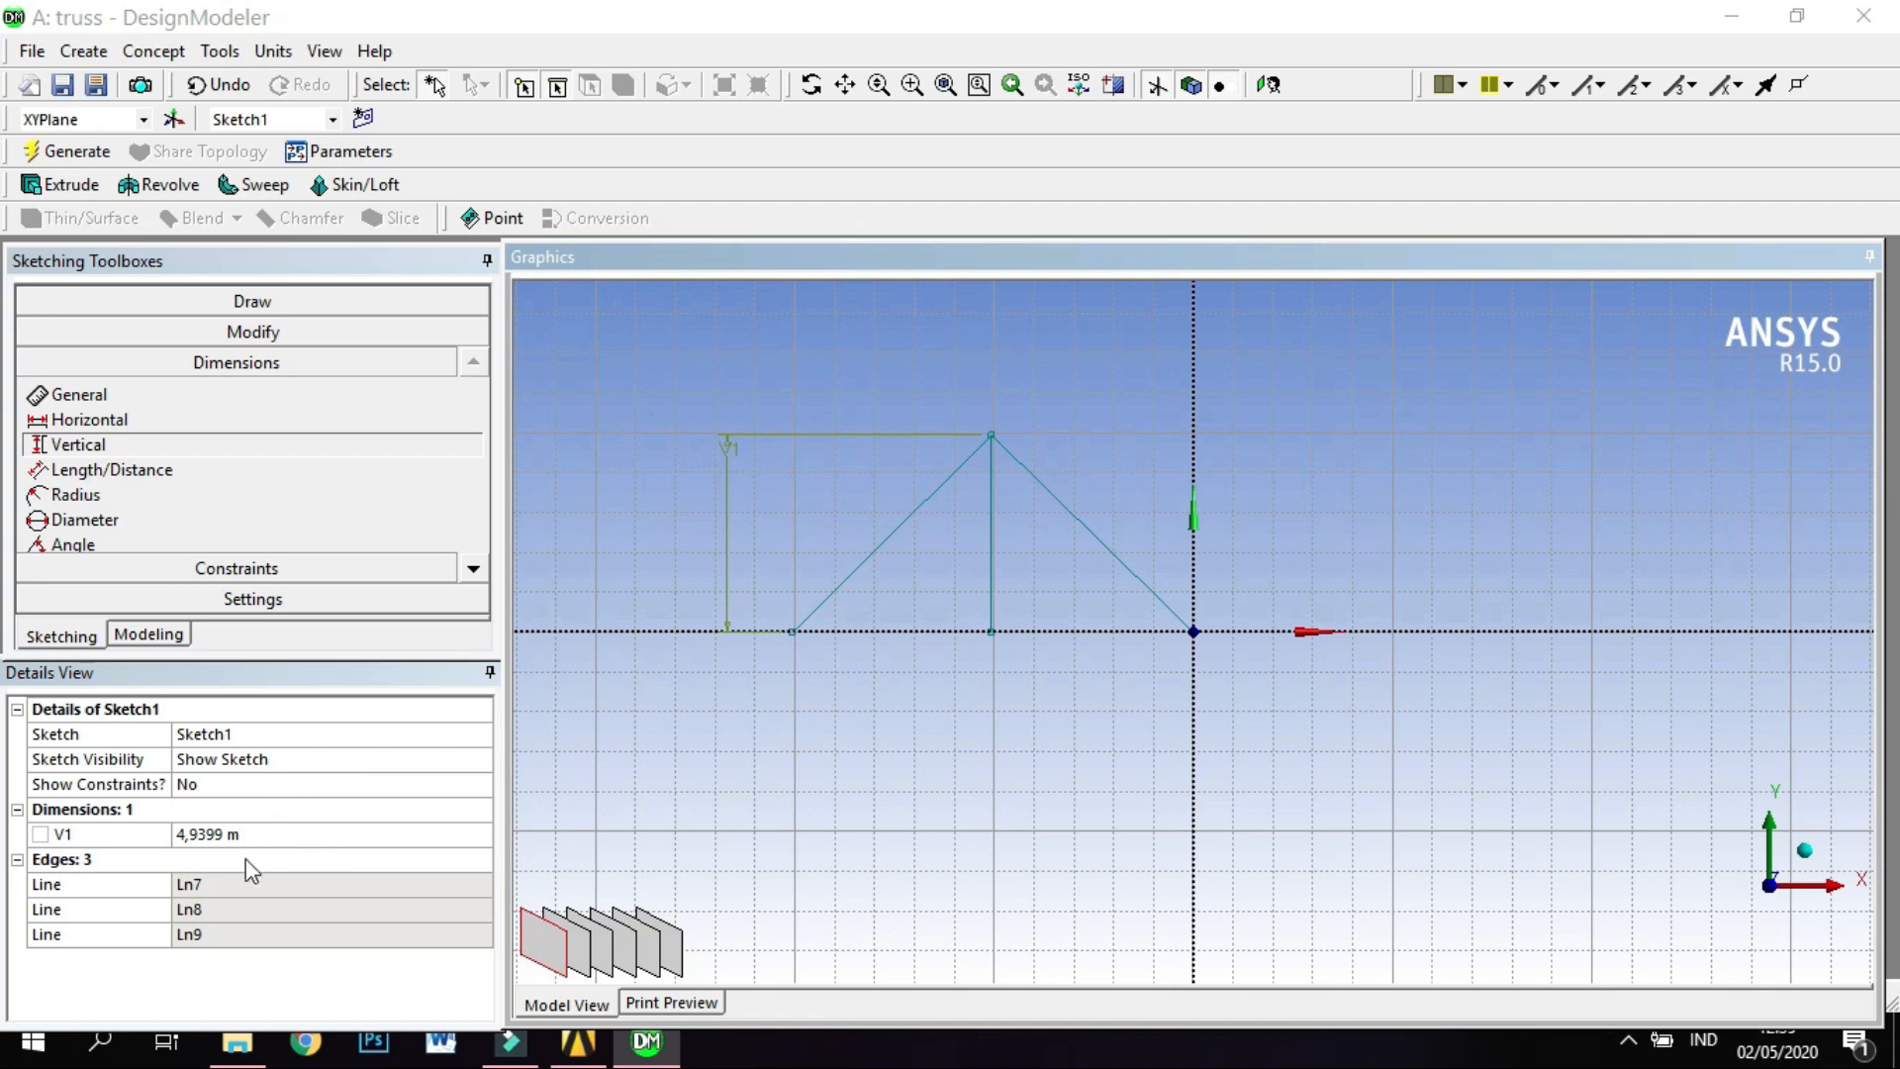
click(262, 834)
text(2)
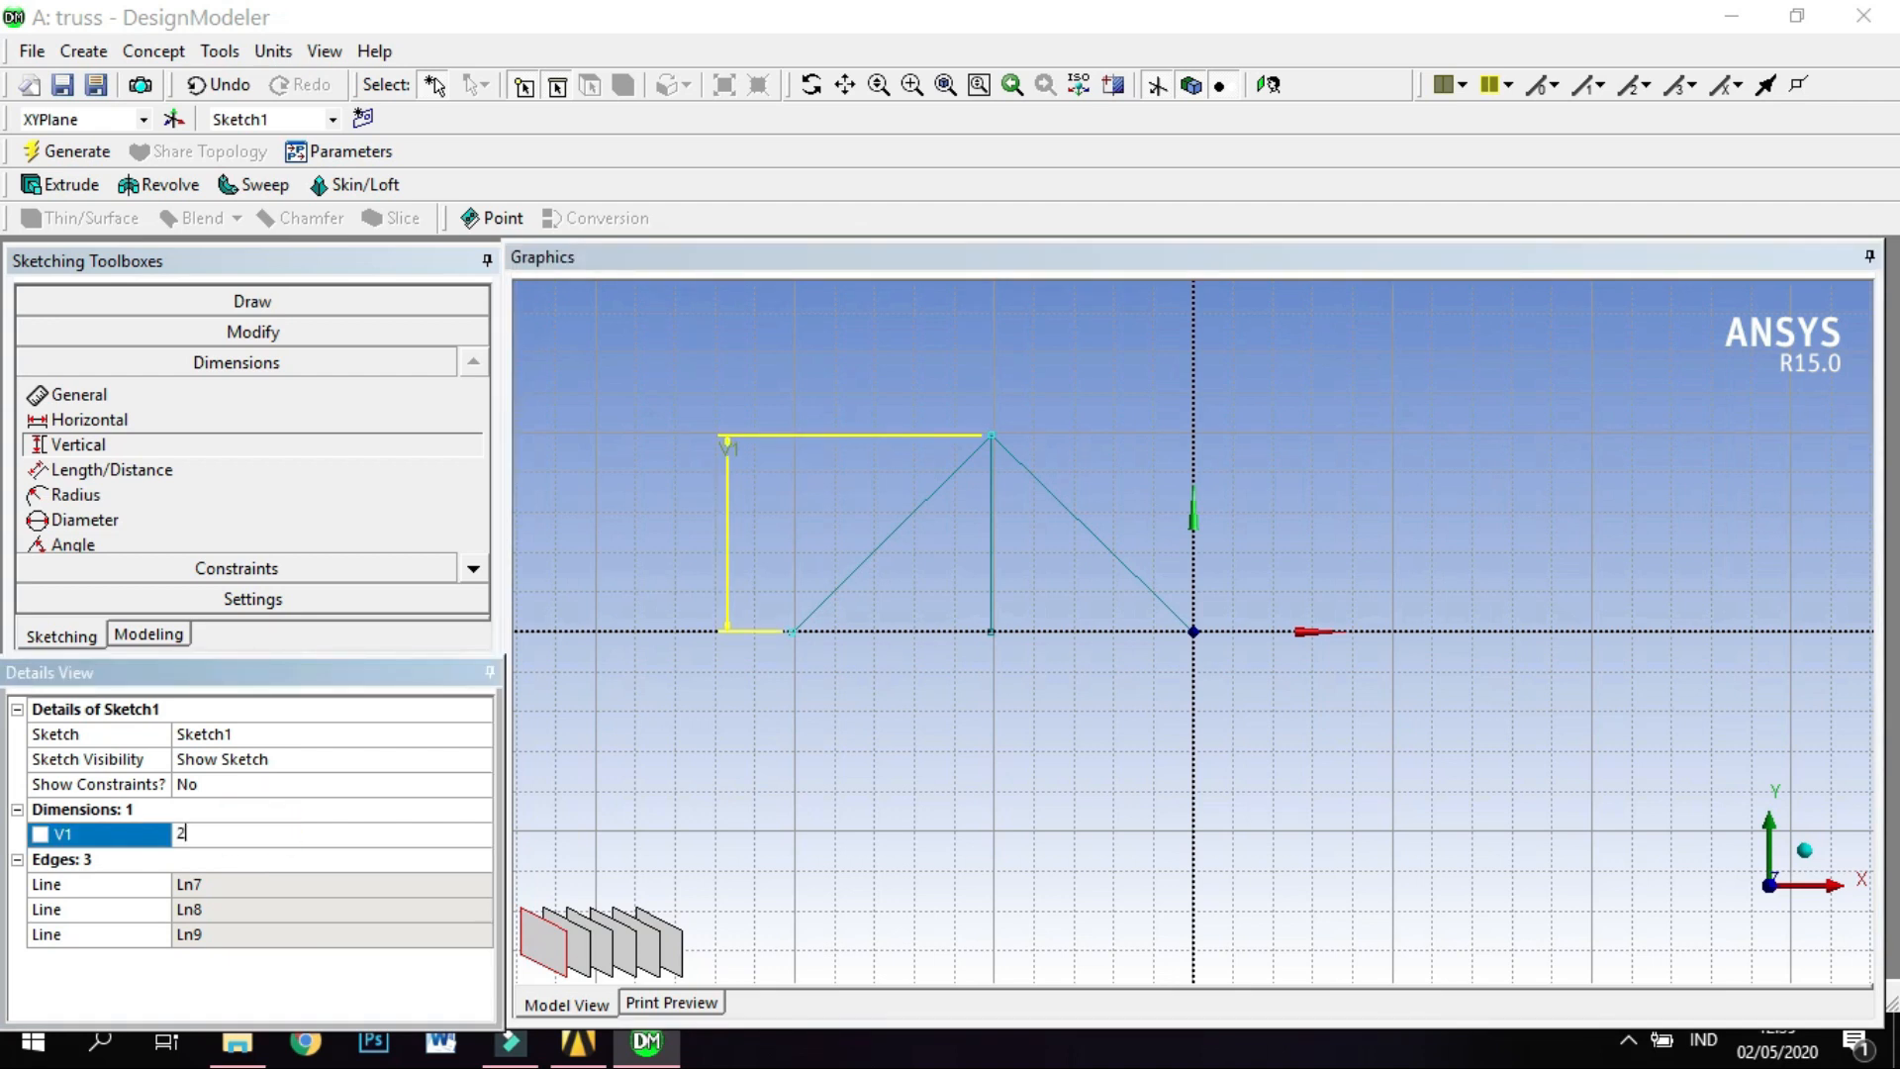
key(Return)
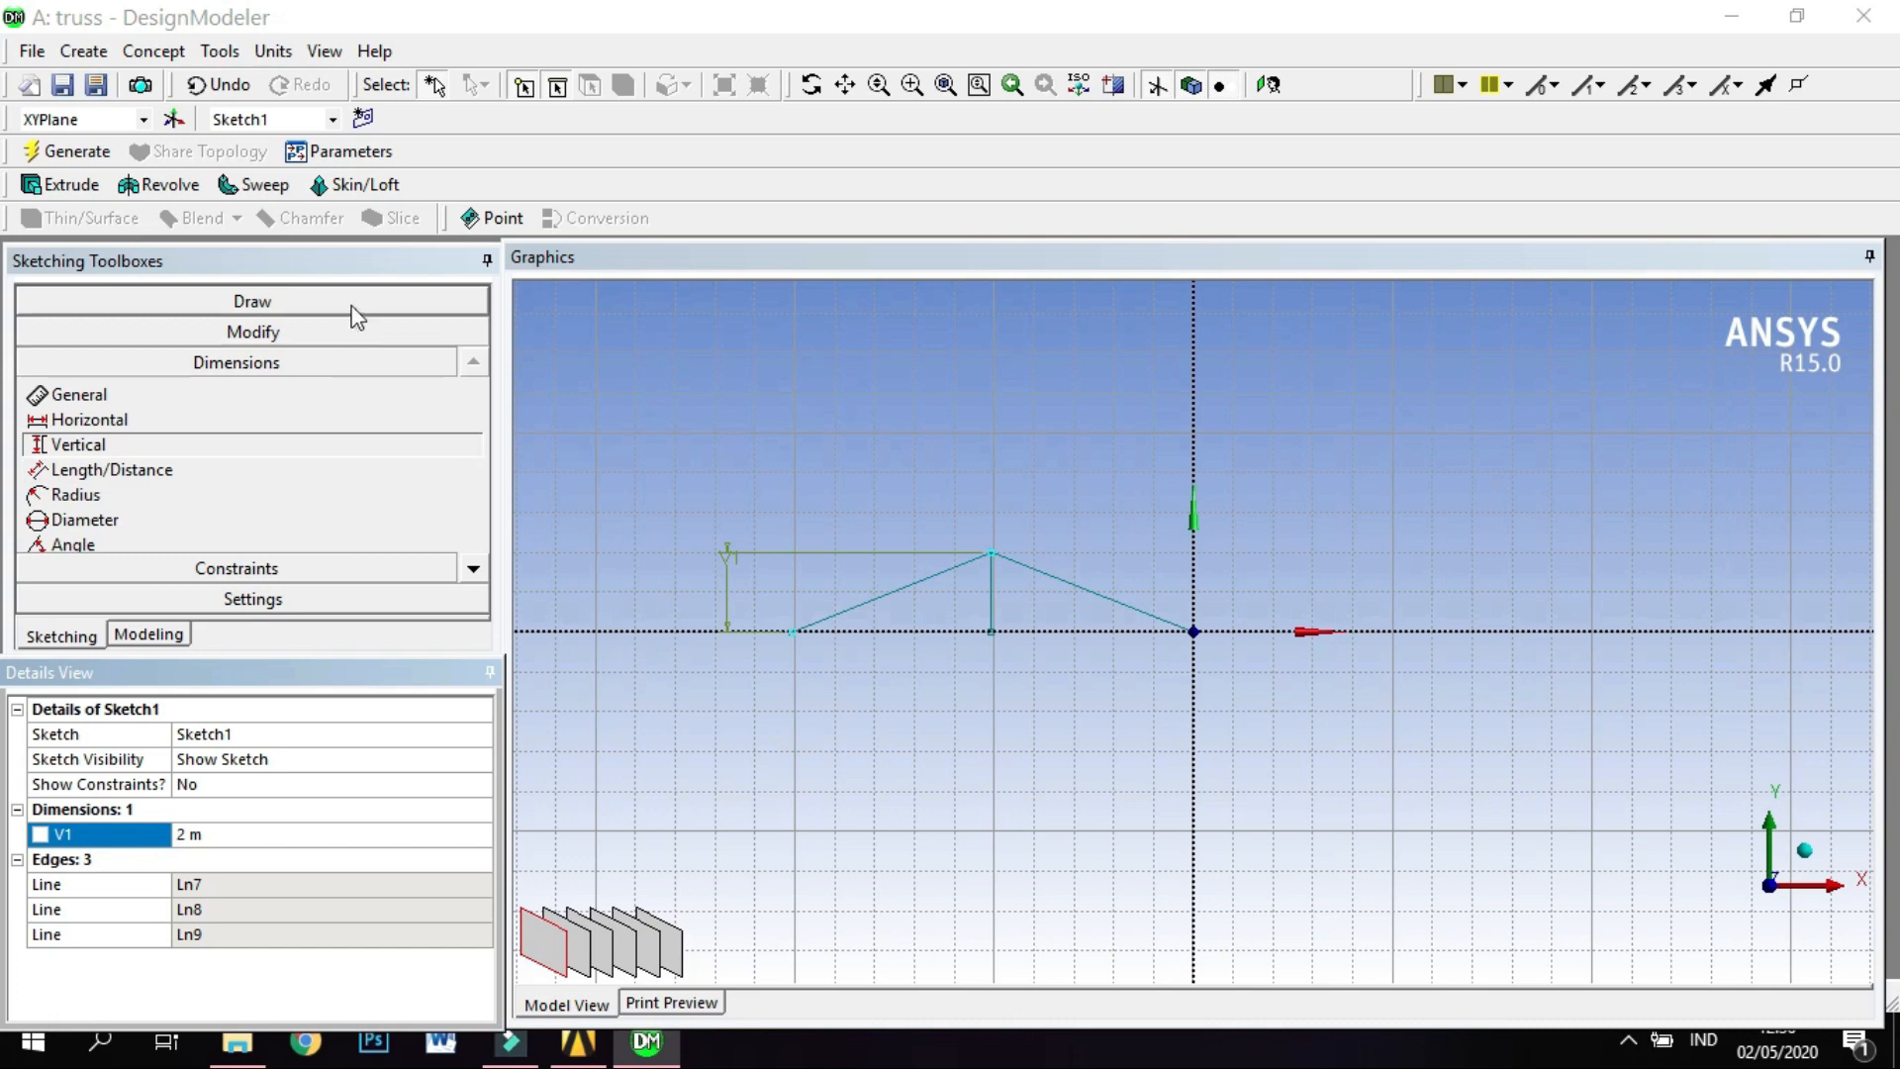
click(332, 403)
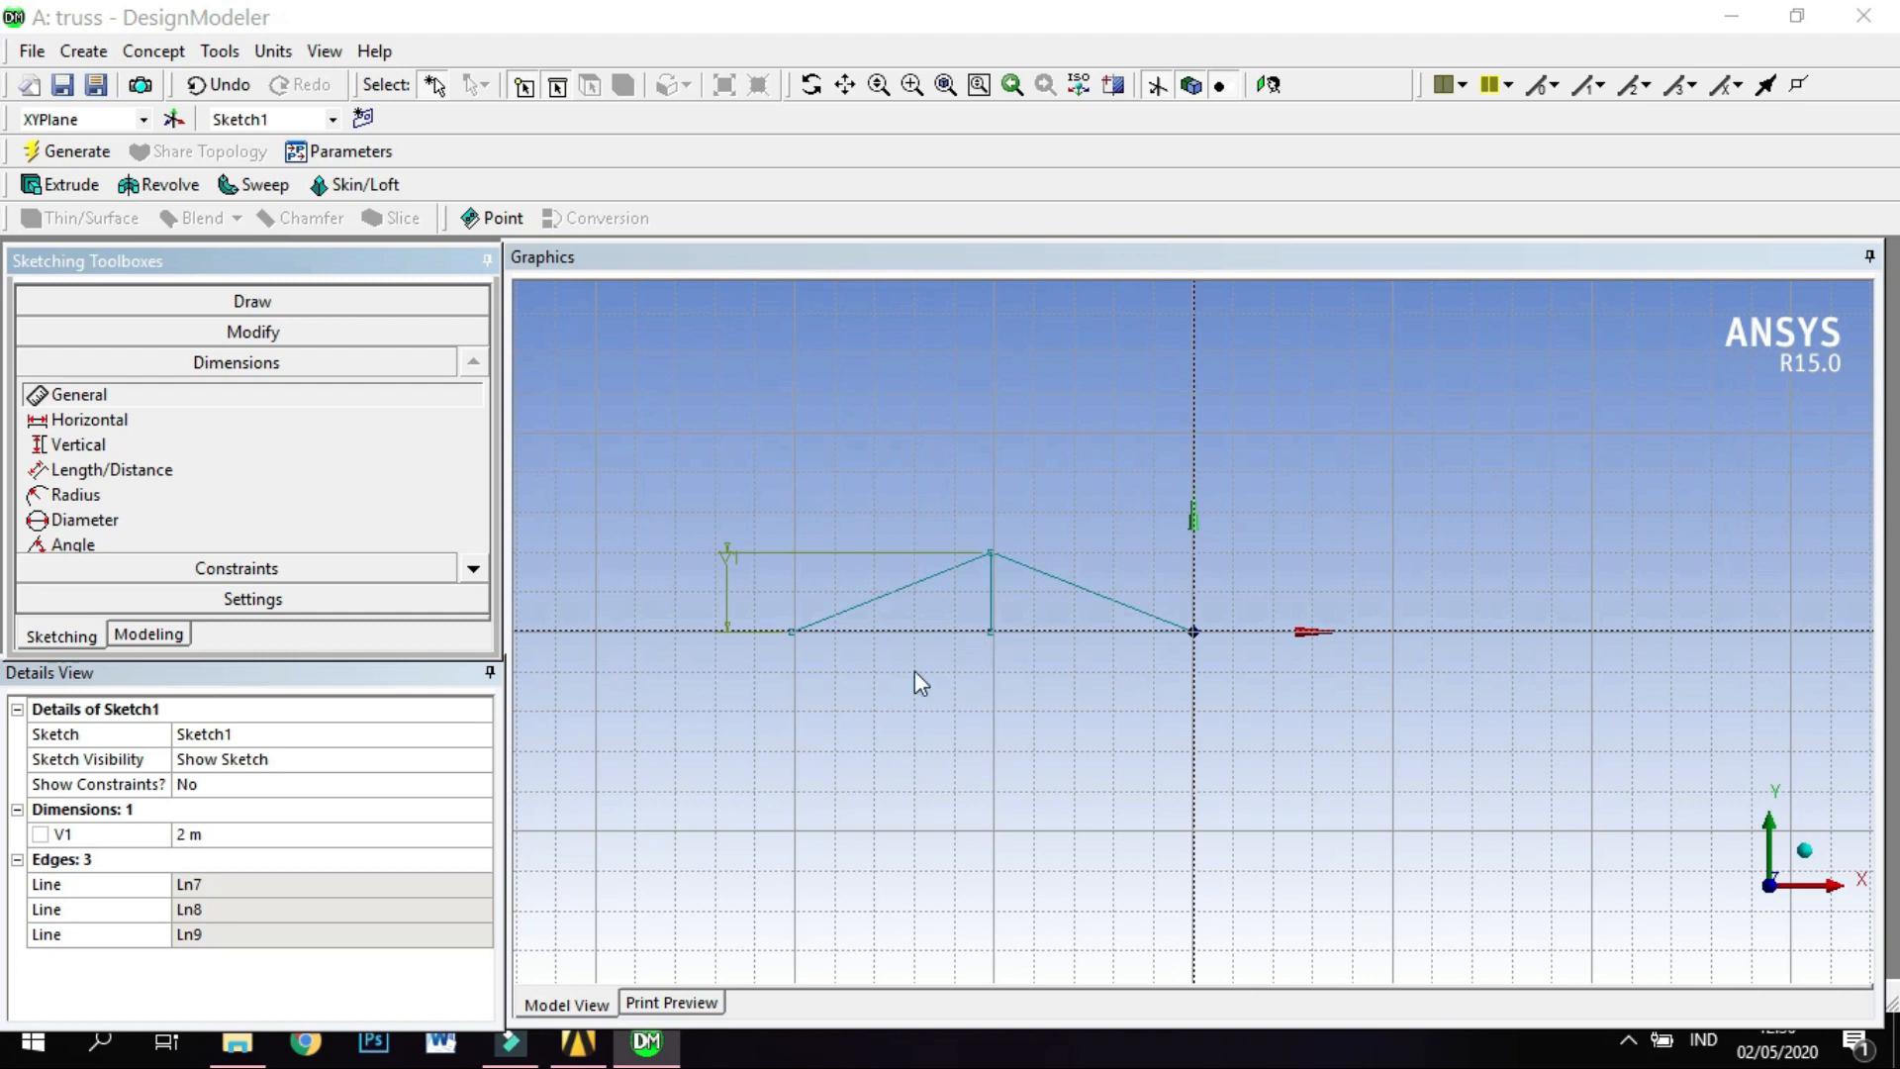
click(869, 631)
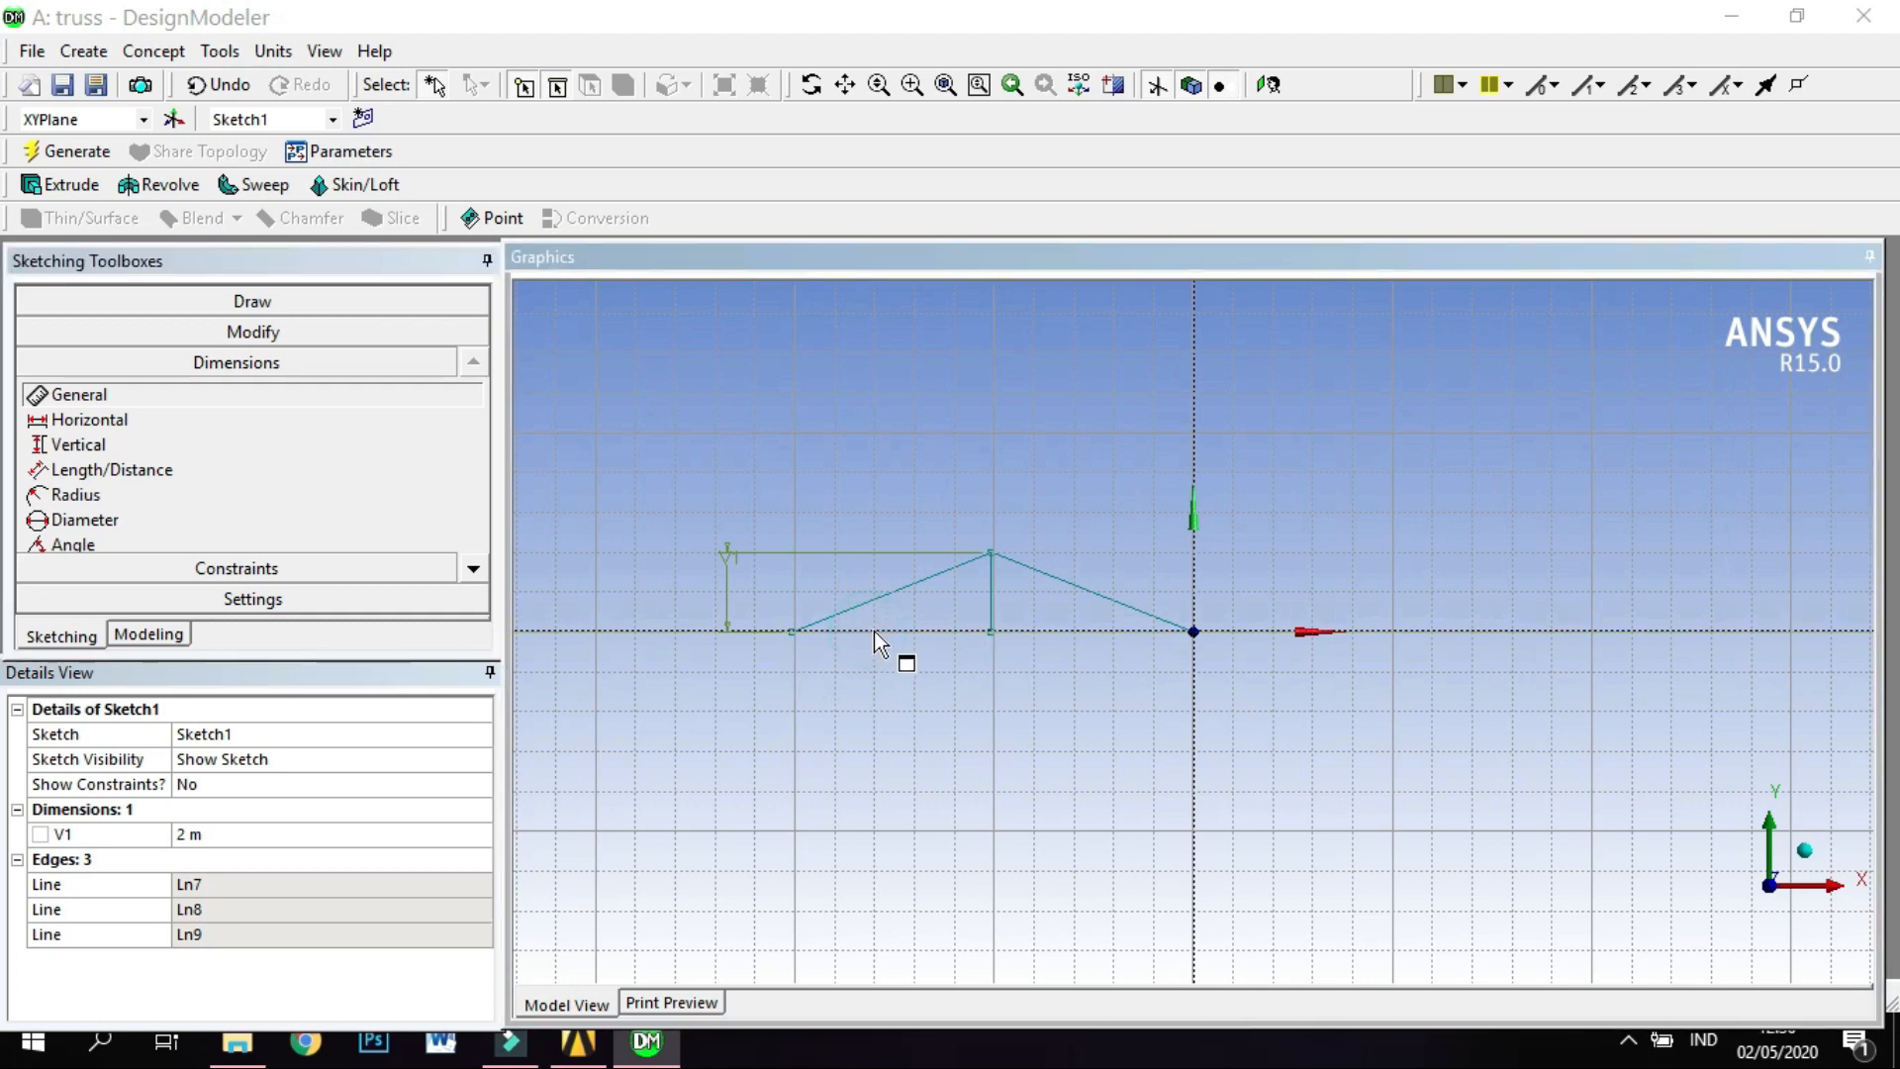
click(875, 630)
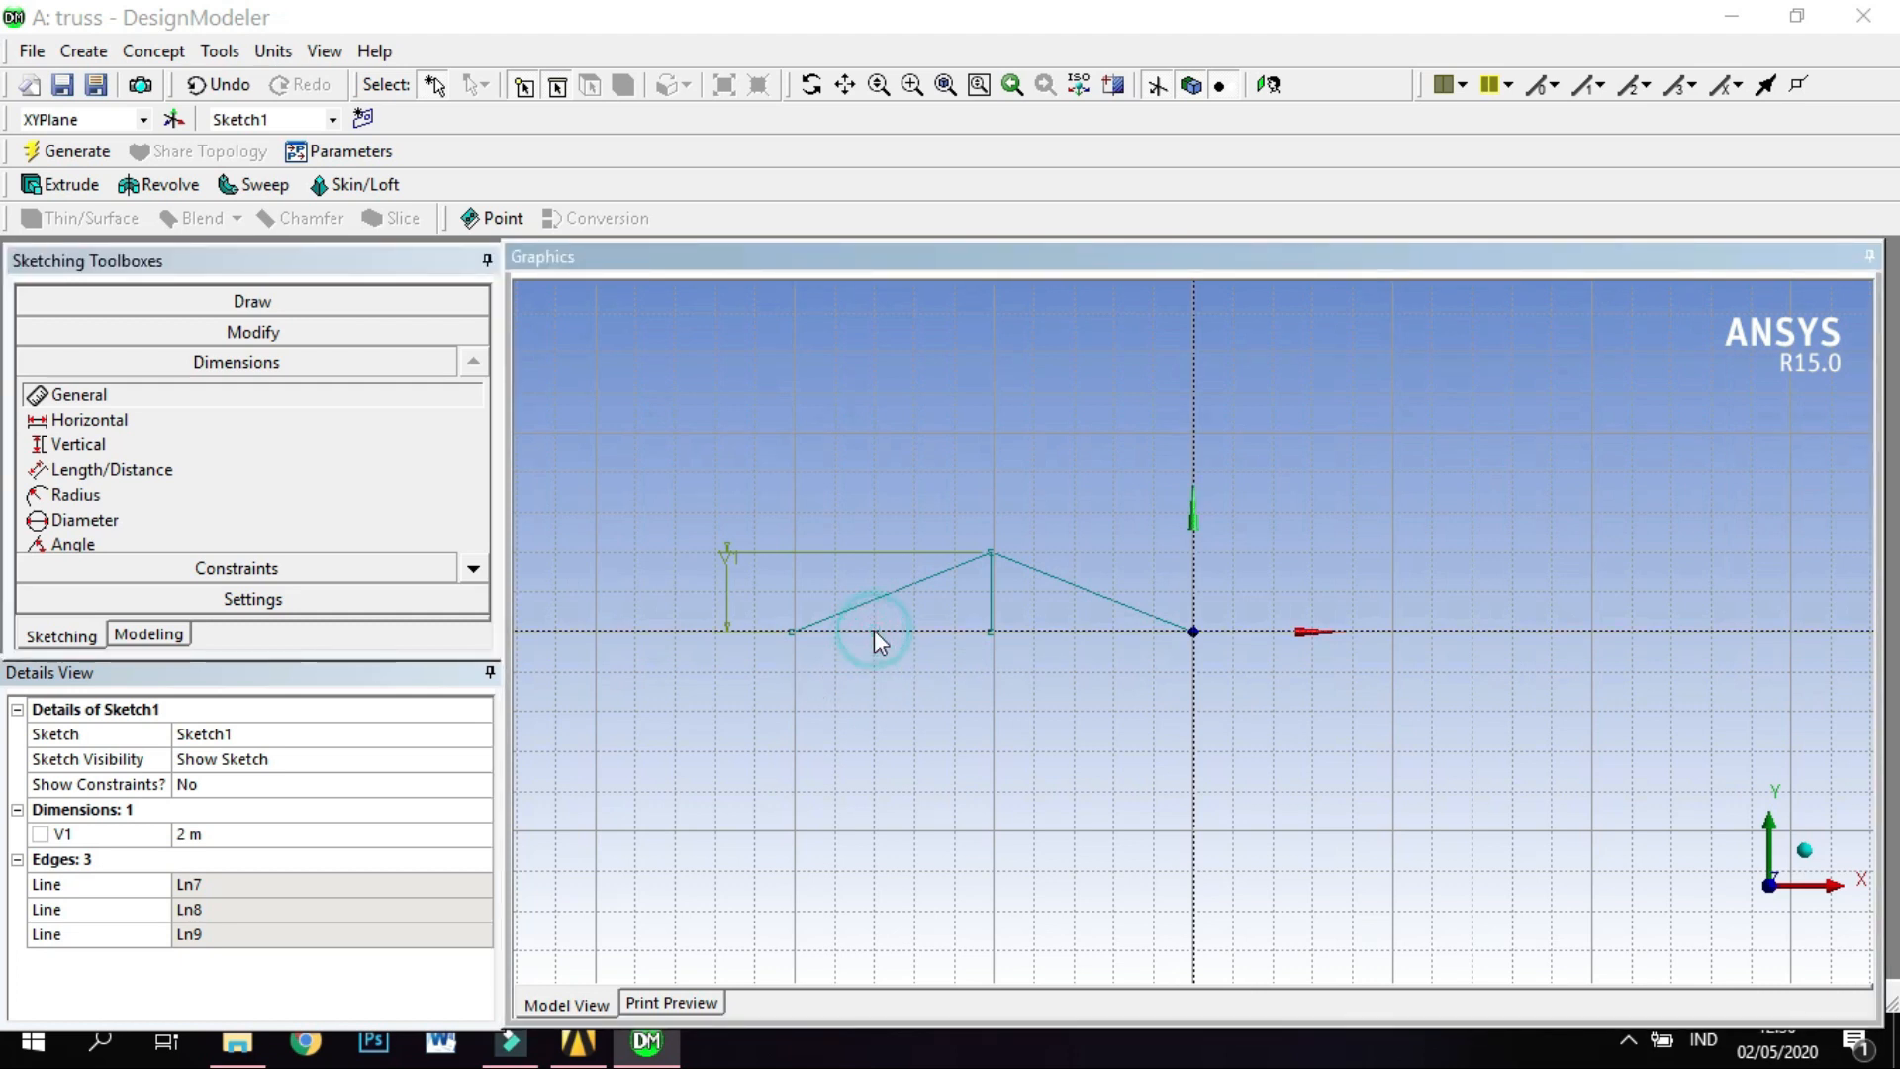
Draw two horizontal base lines along the X axis, from the left corner to the vertical's foot and from there to the origin.
click(307, 301)
click(282, 336)
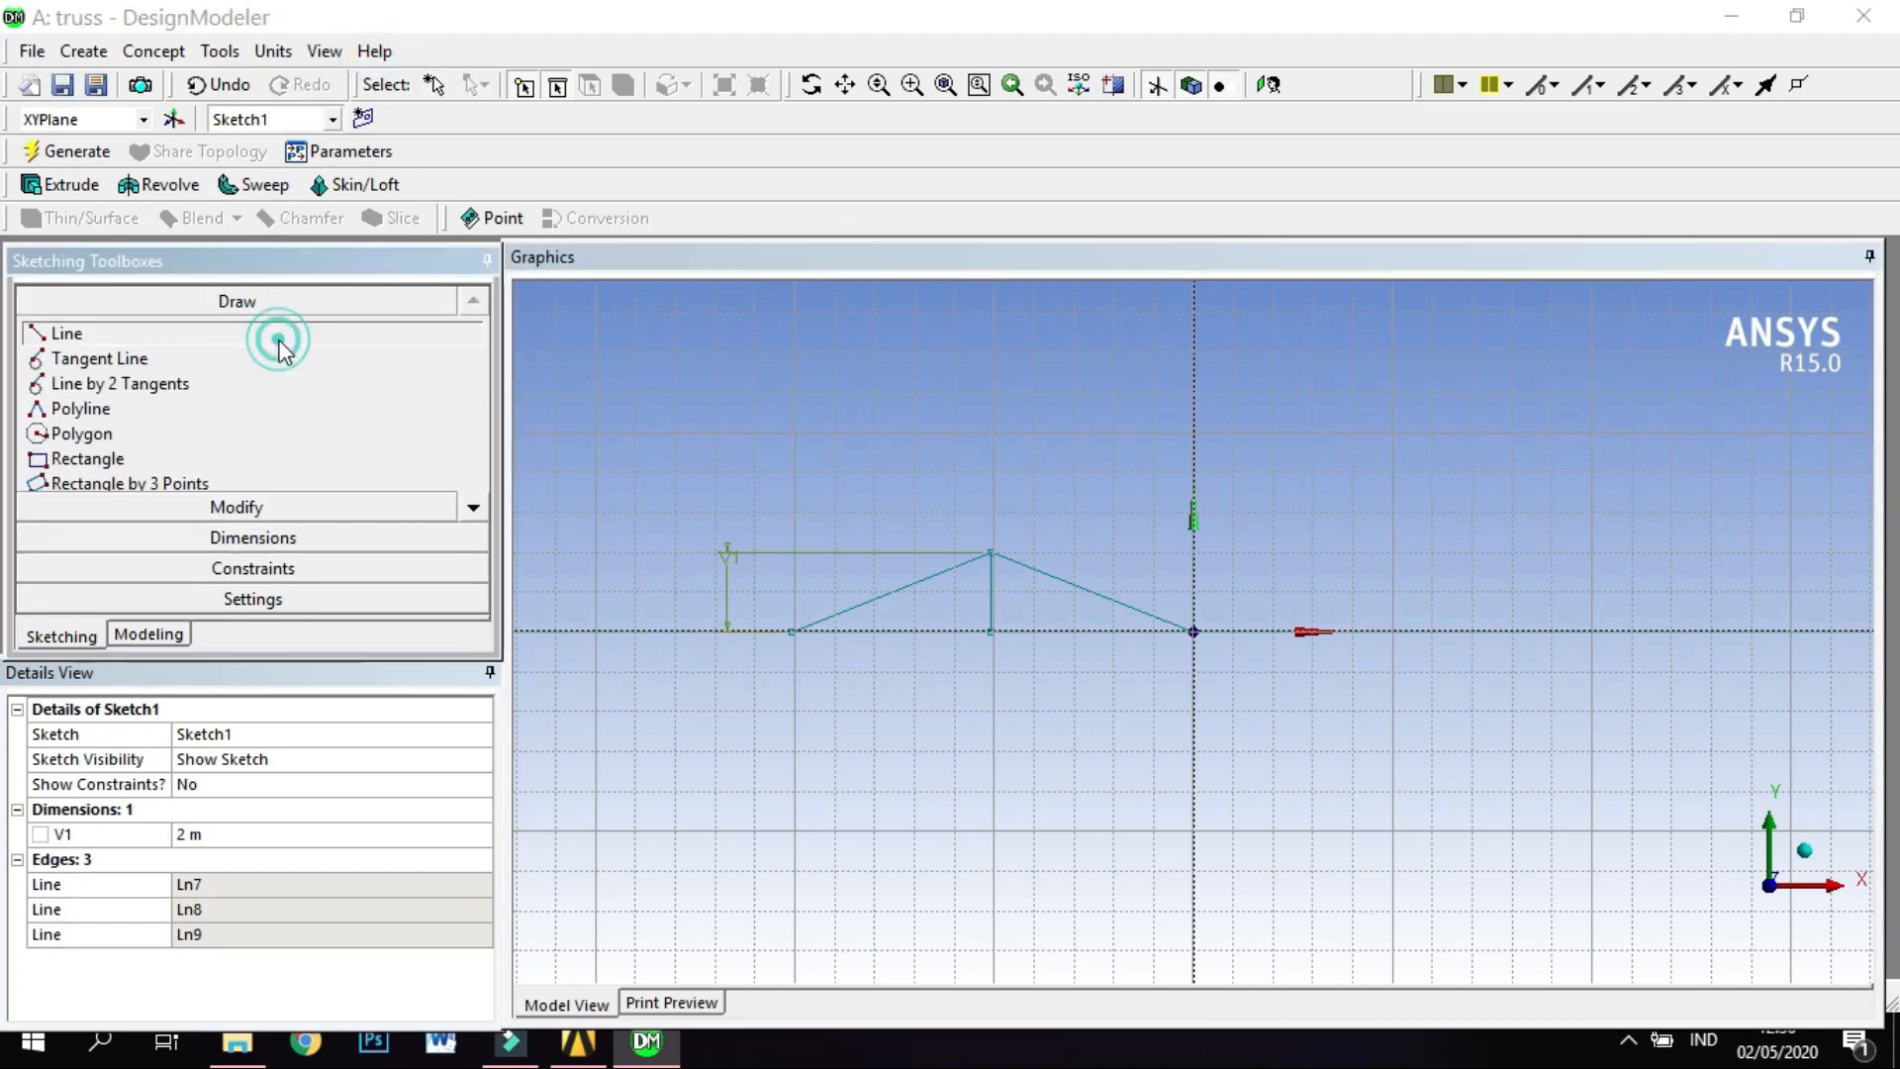
click(791, 631)
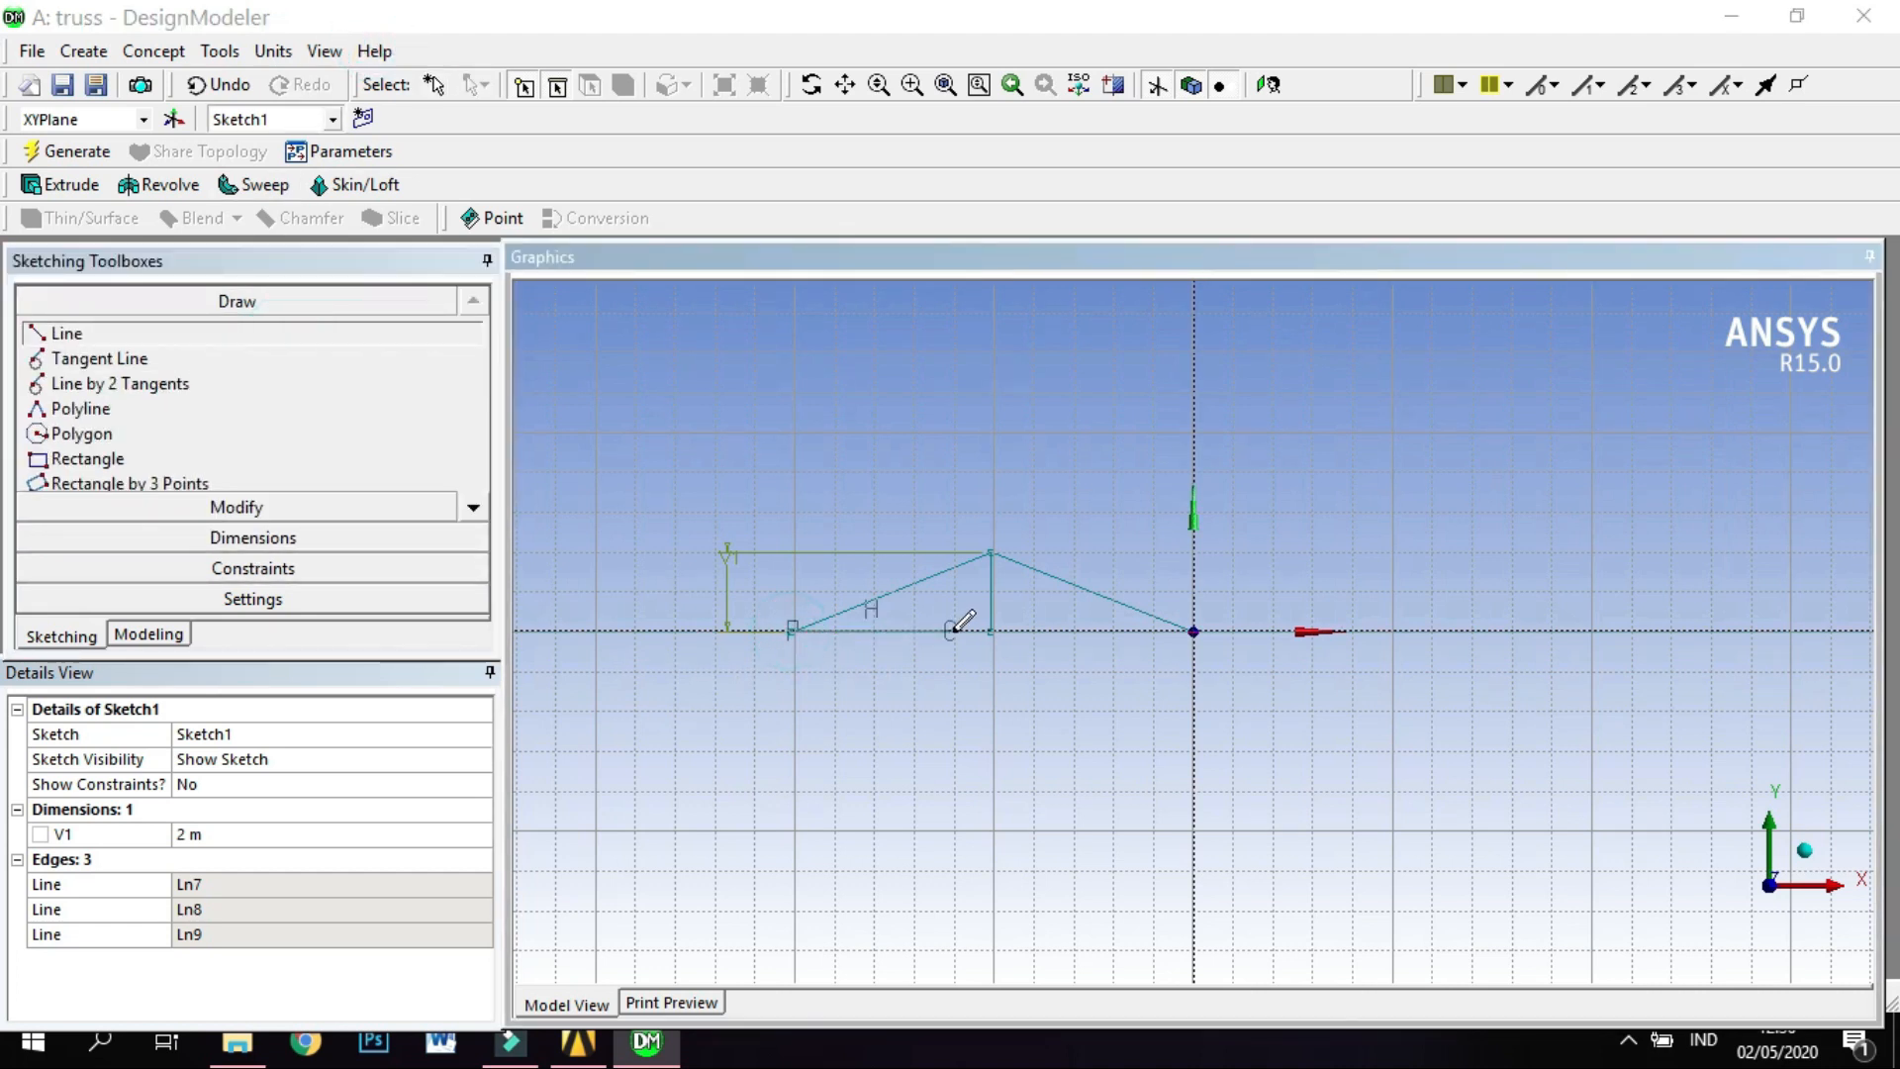
click(990, 630)
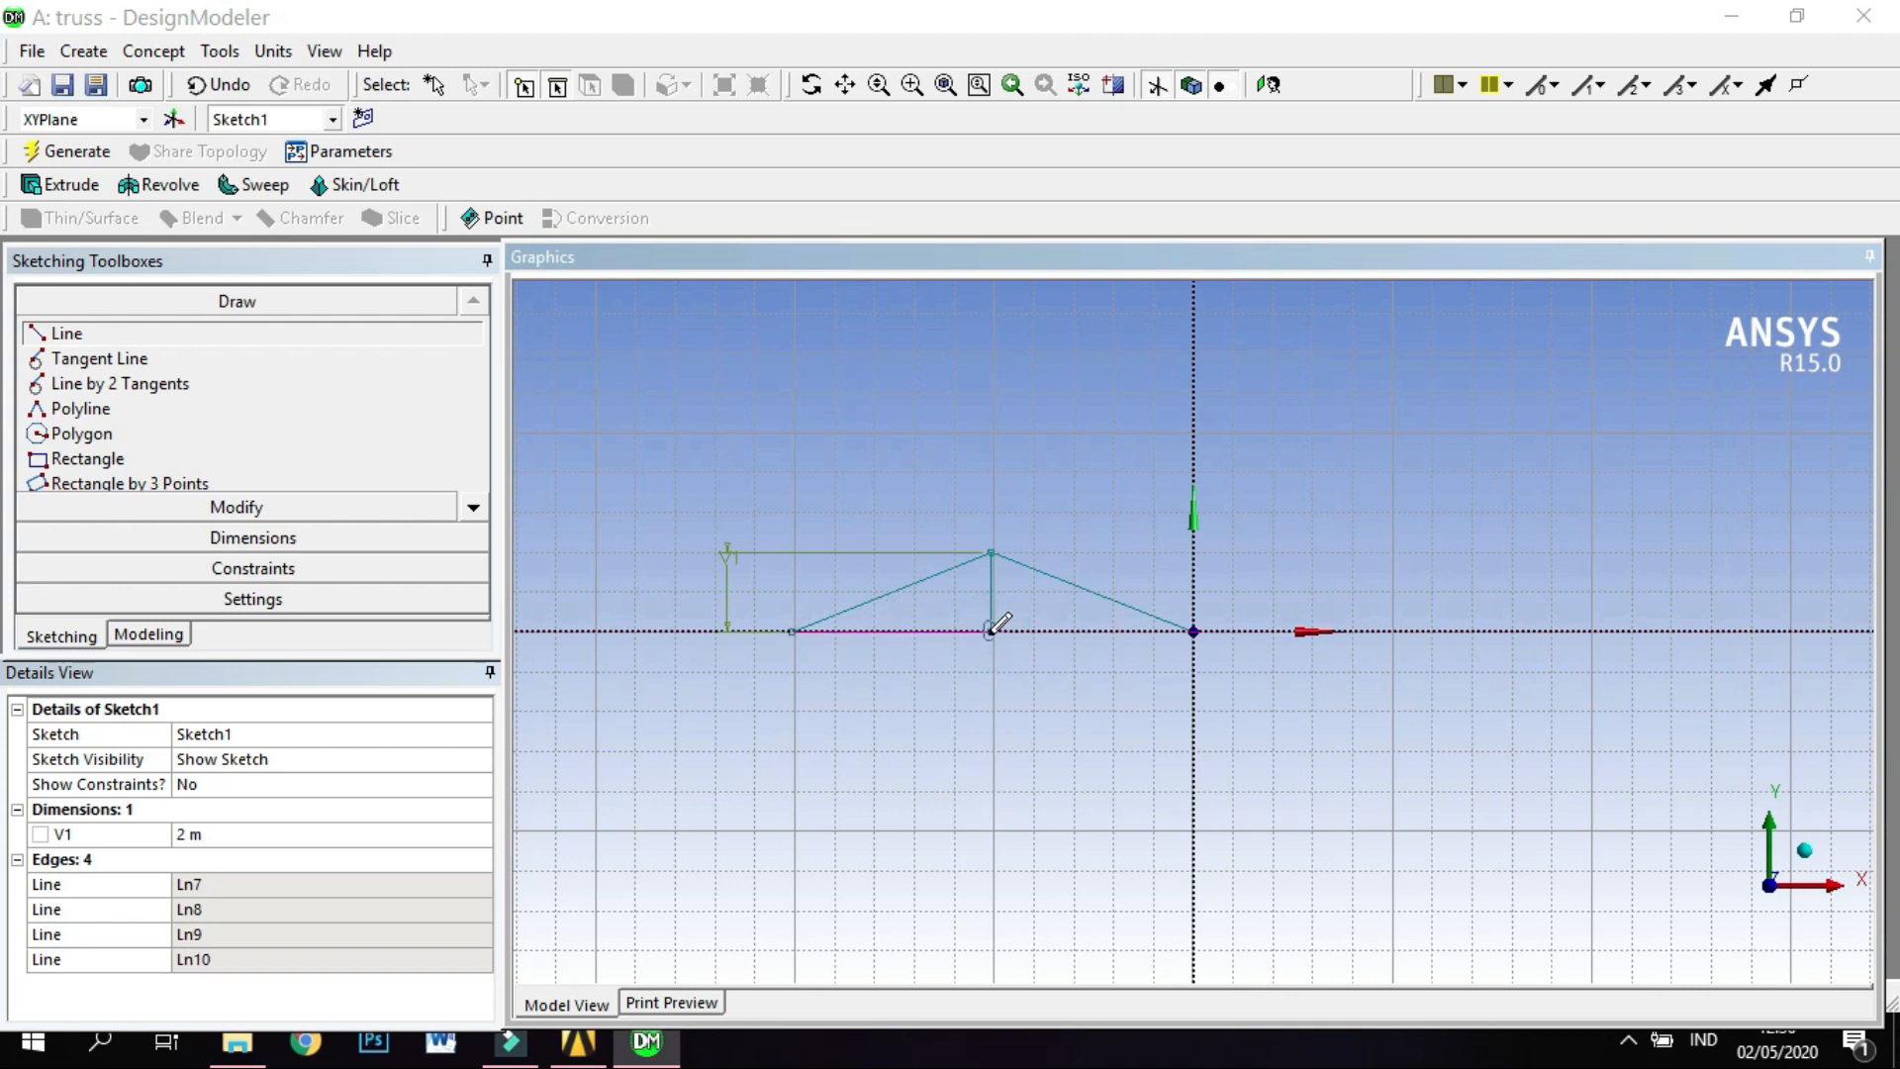
click(990, 630)
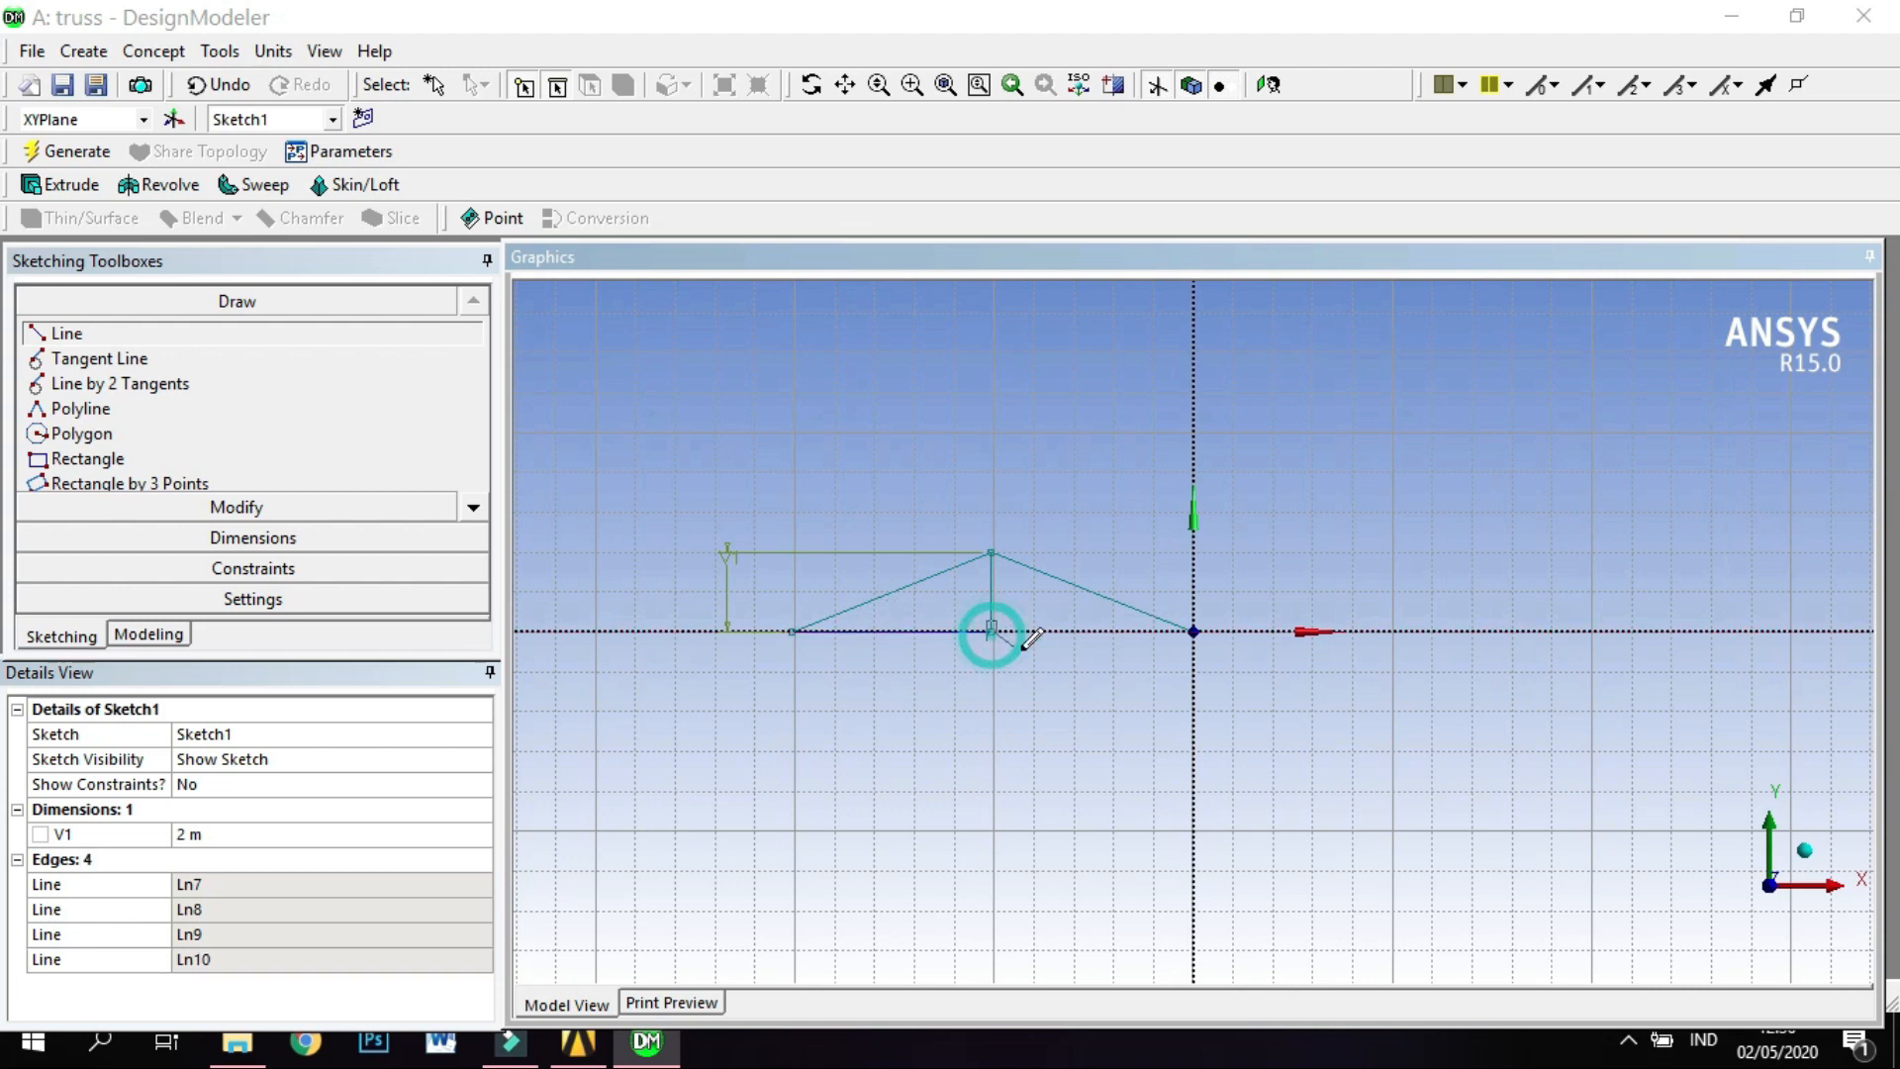
click(1193, 630)
Dimension the left base line's length with a General dimension and set it to 2,5 m.
scroll(904, 738, up, 3)
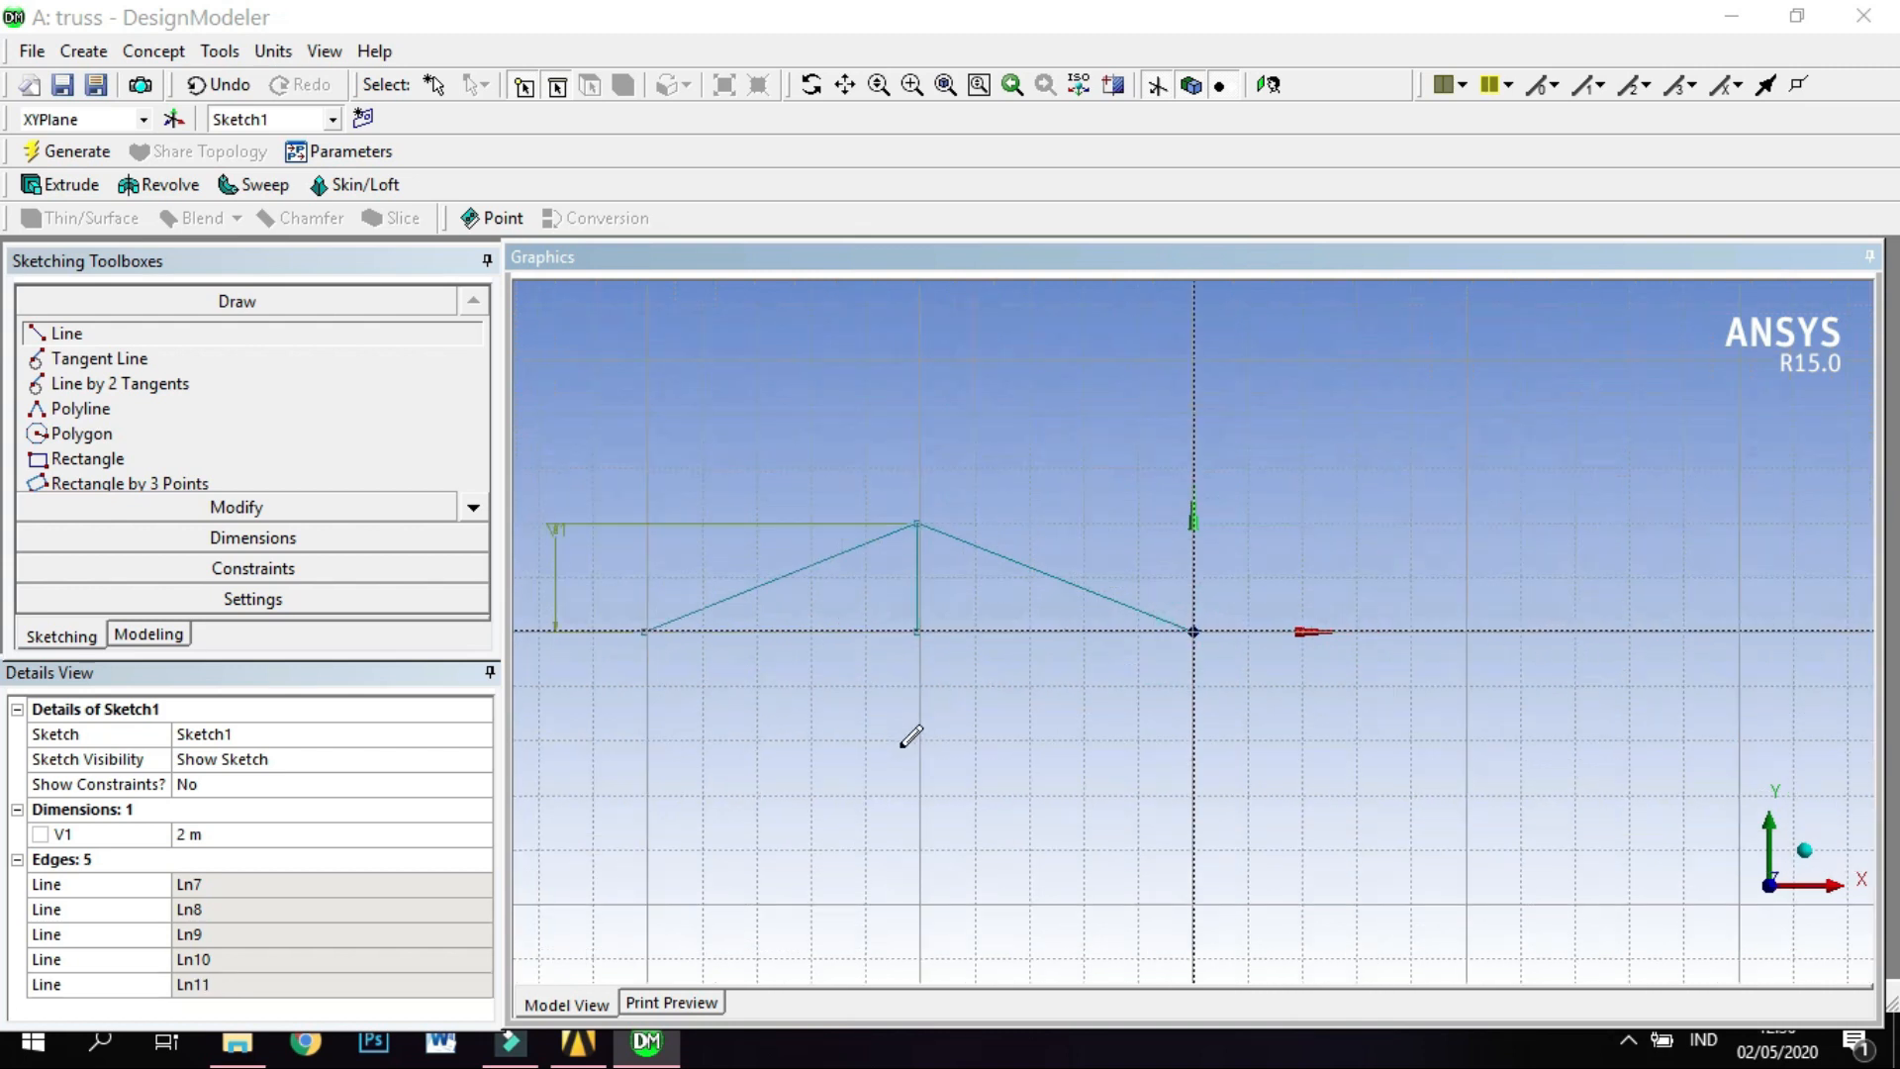
click(845, 84)
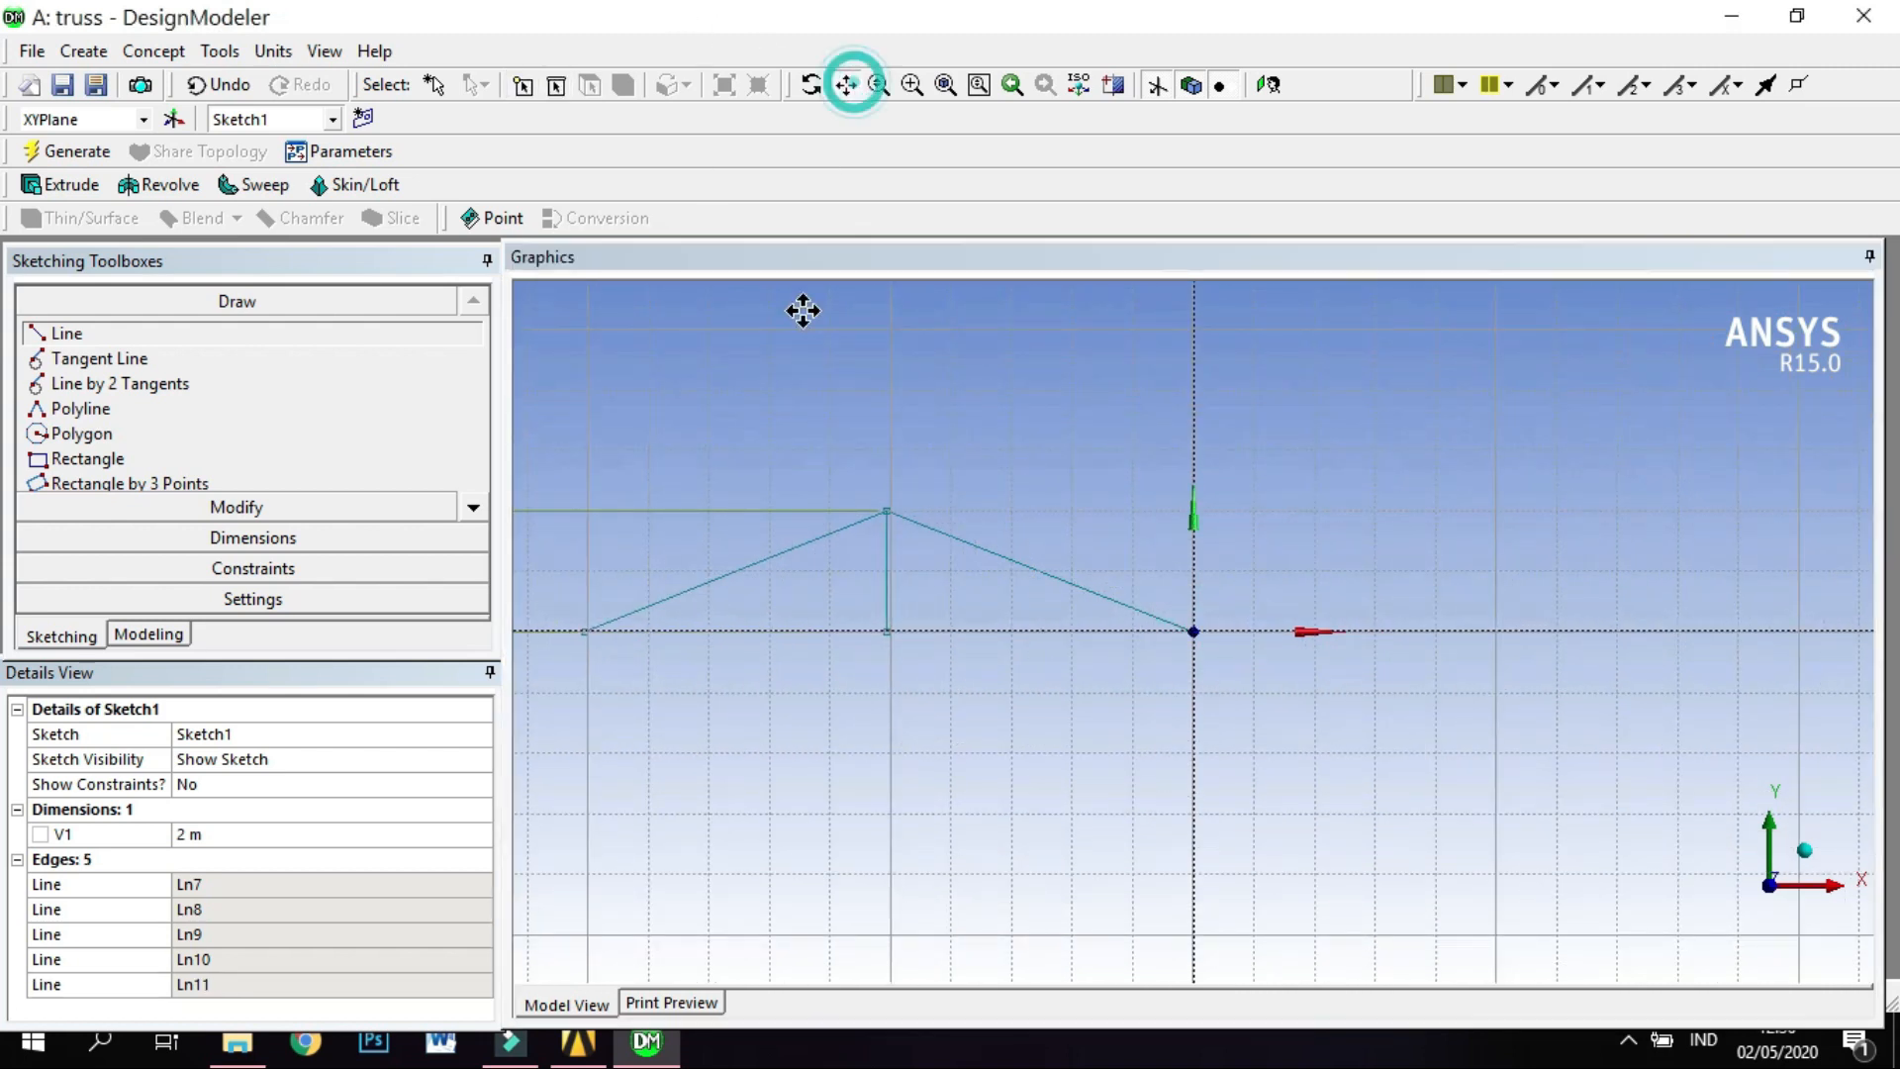
drag(776, 441, 1030, 433)
scroll(892, 725, up, 2)
scroll(892, 726, down, 1)
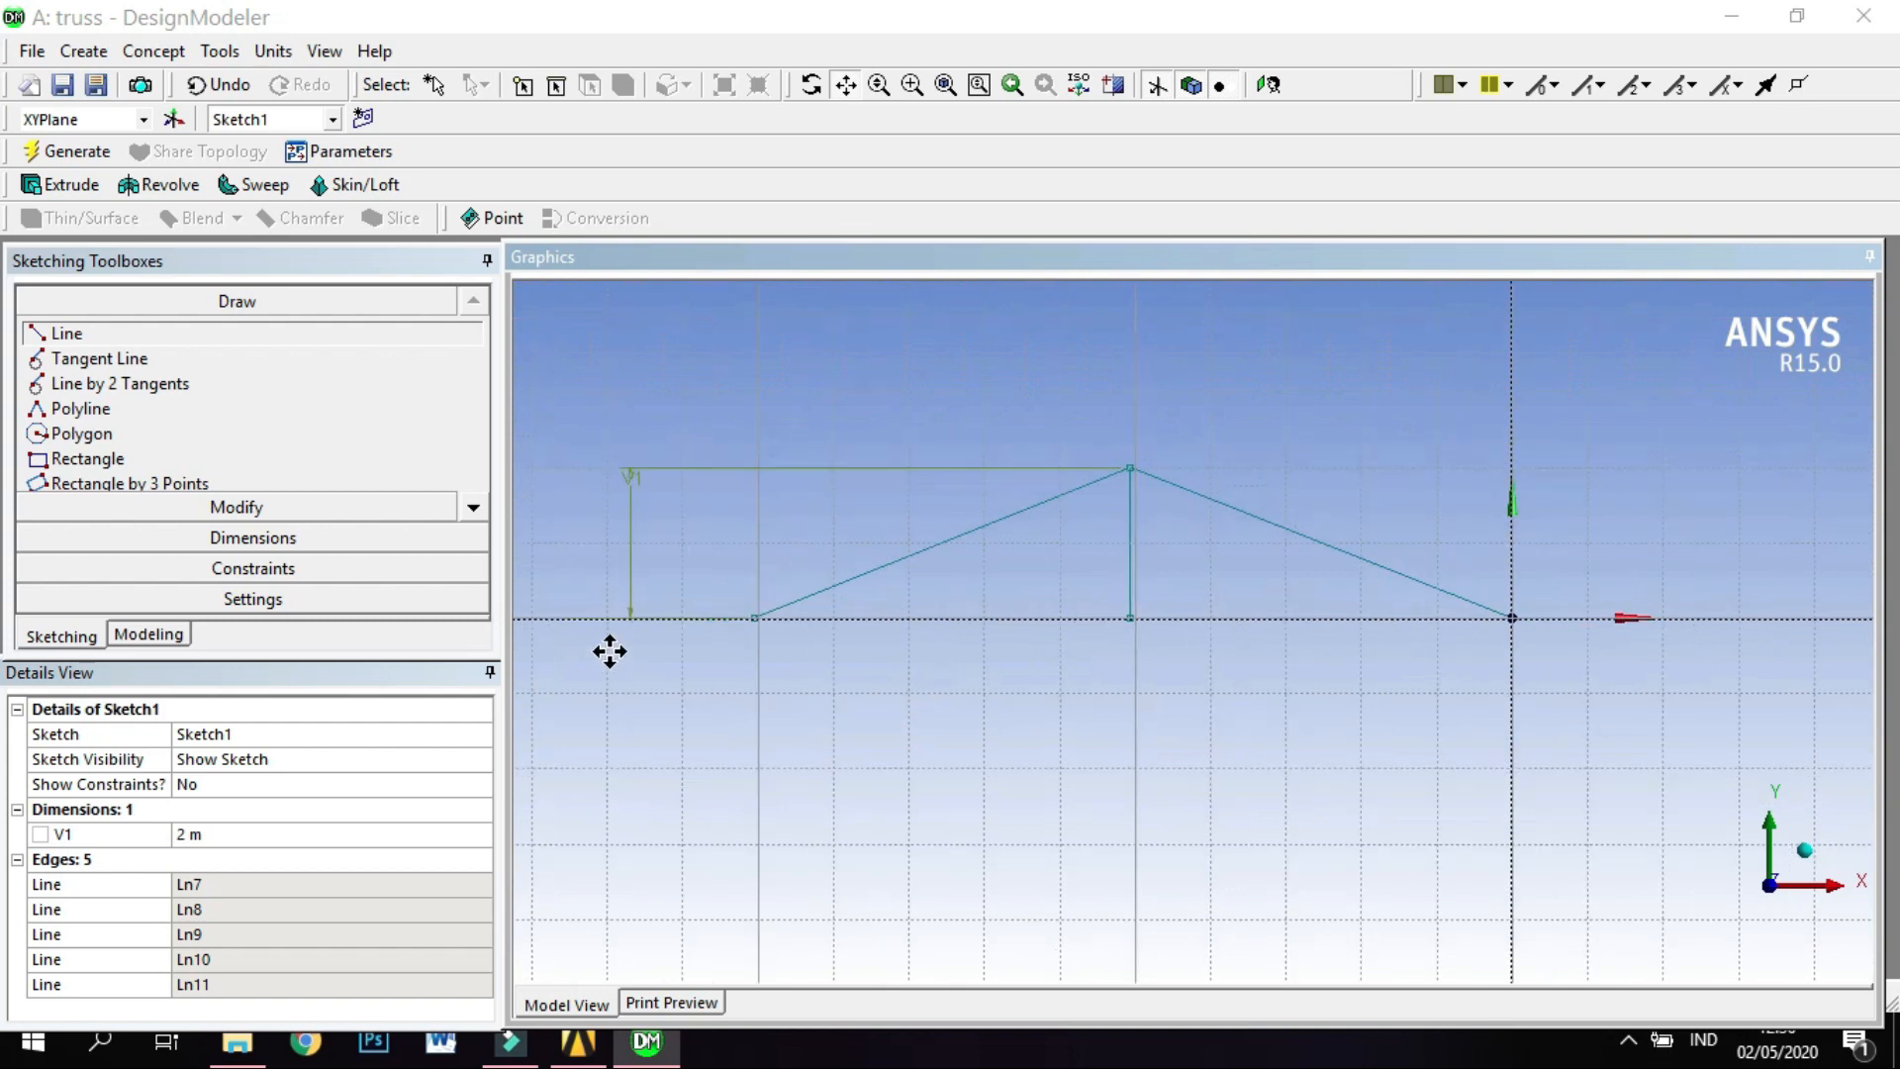
click(213, 542)
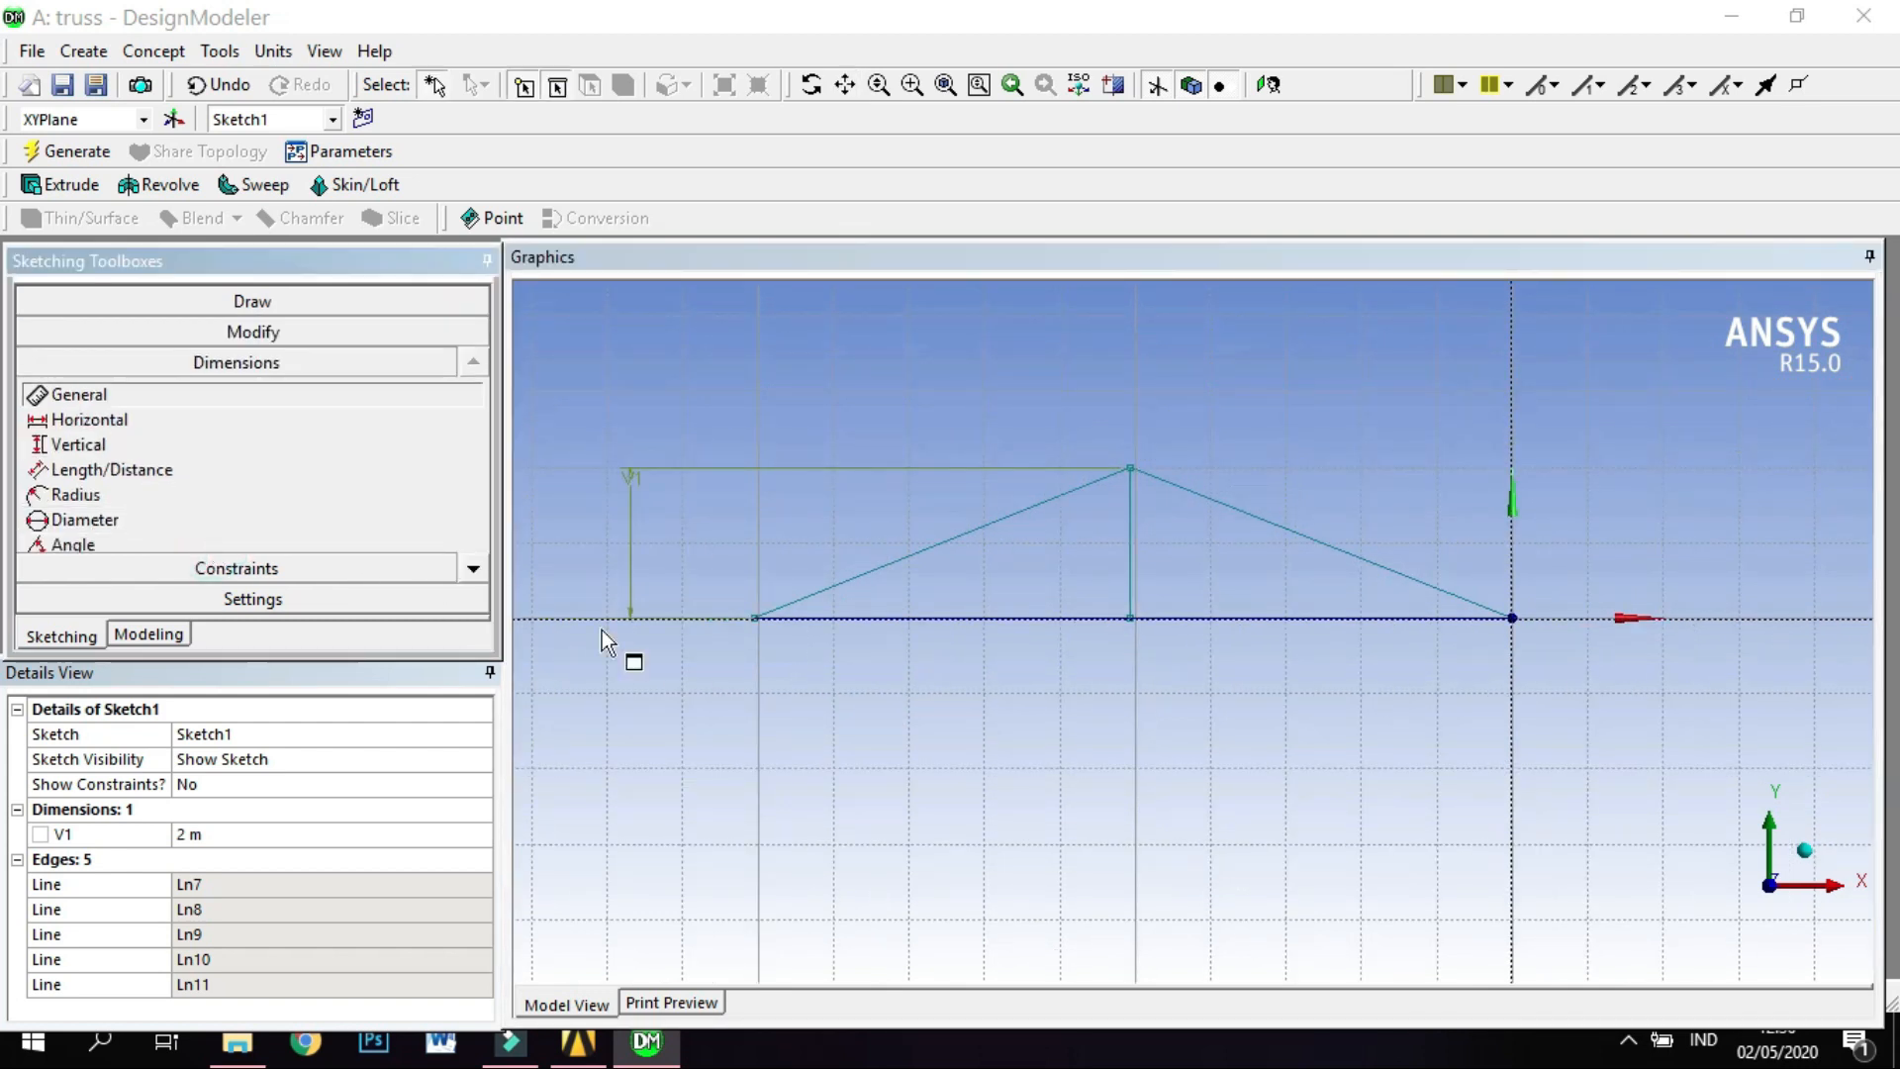
click(863, 618)
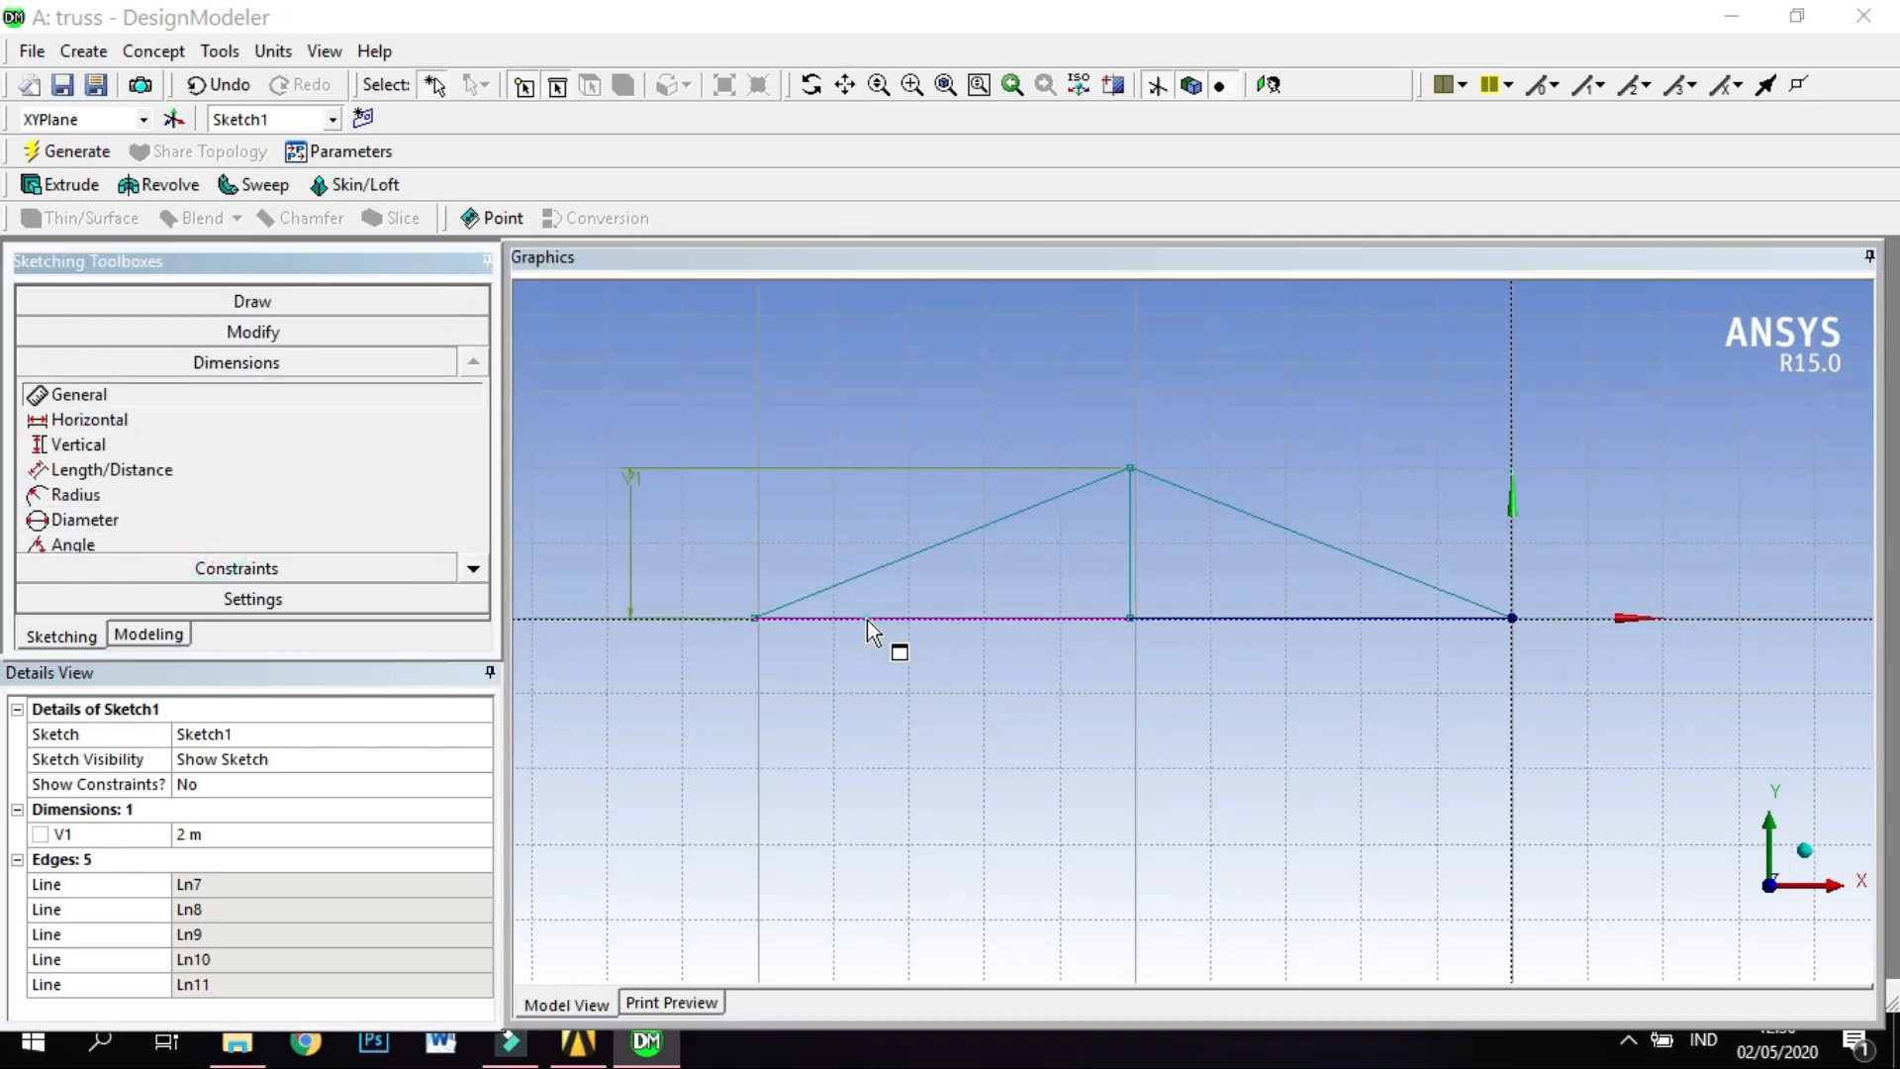
click(868, 676)
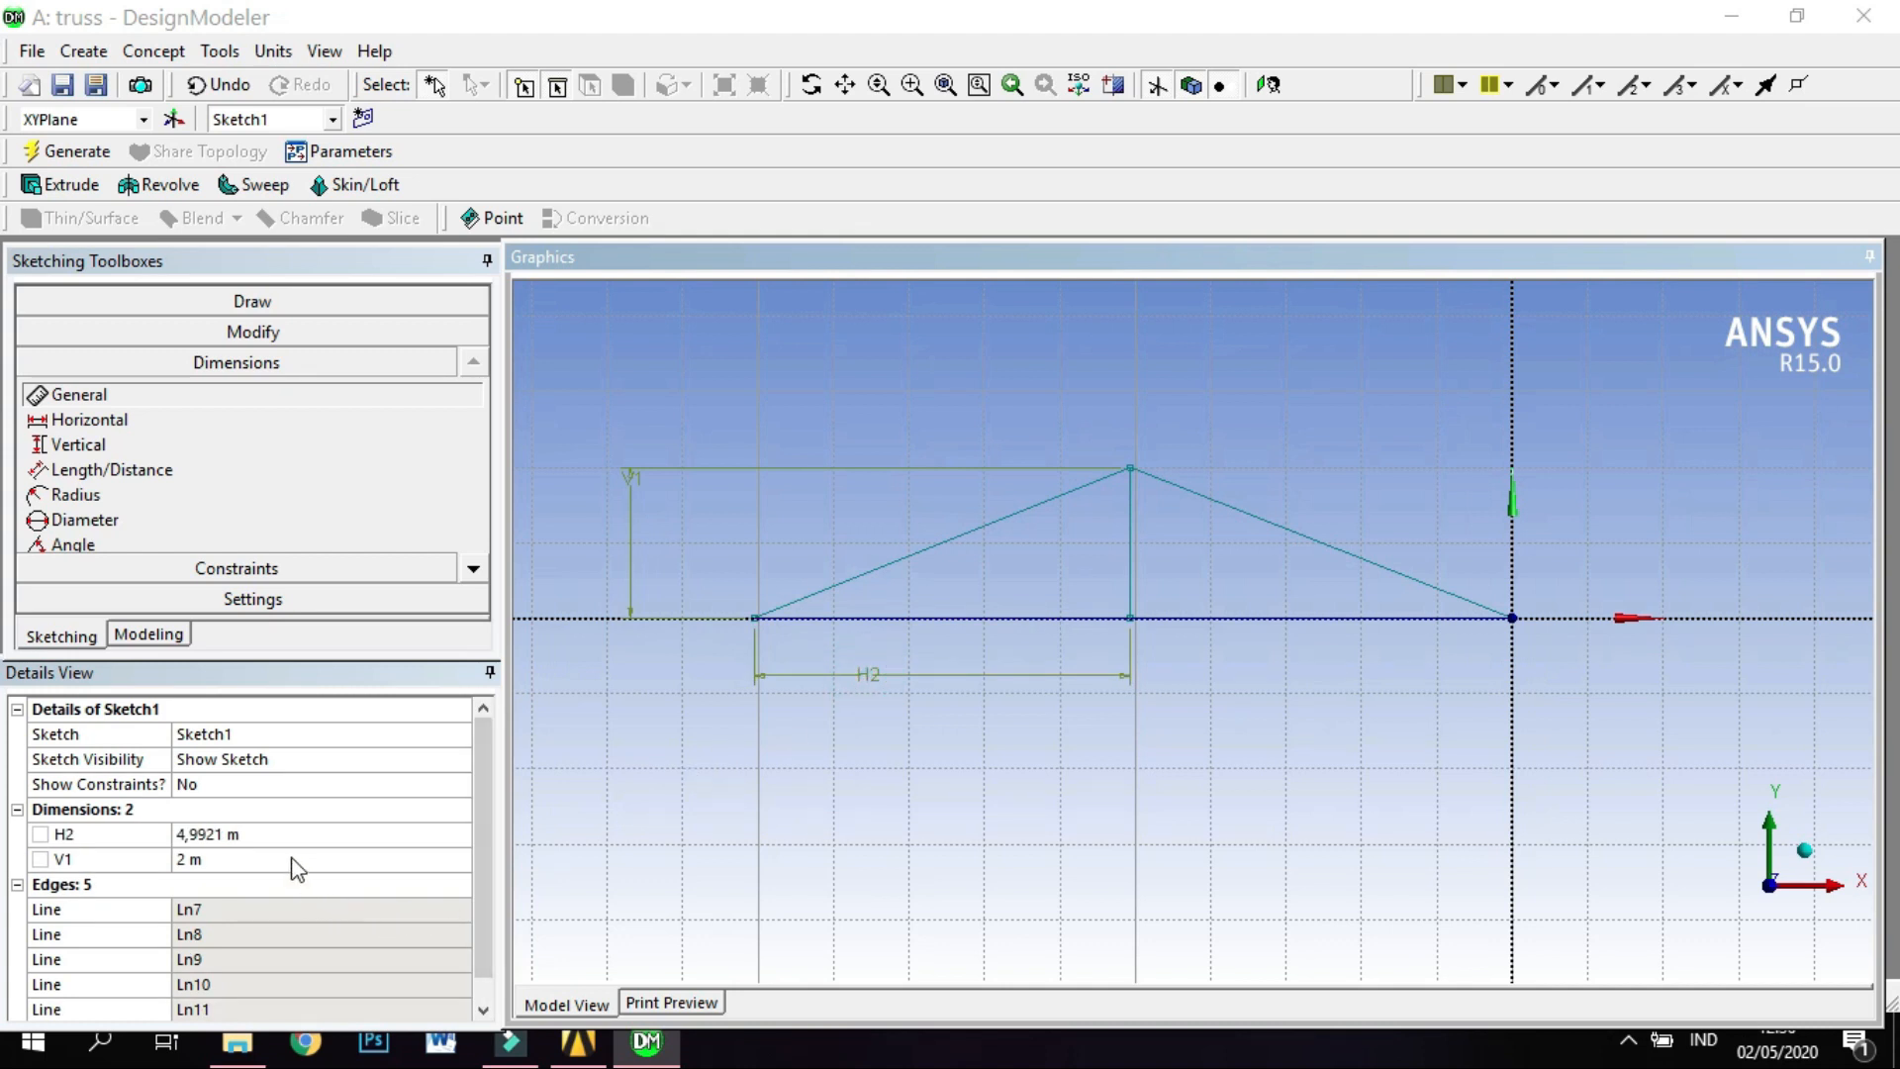
click(301, 834)
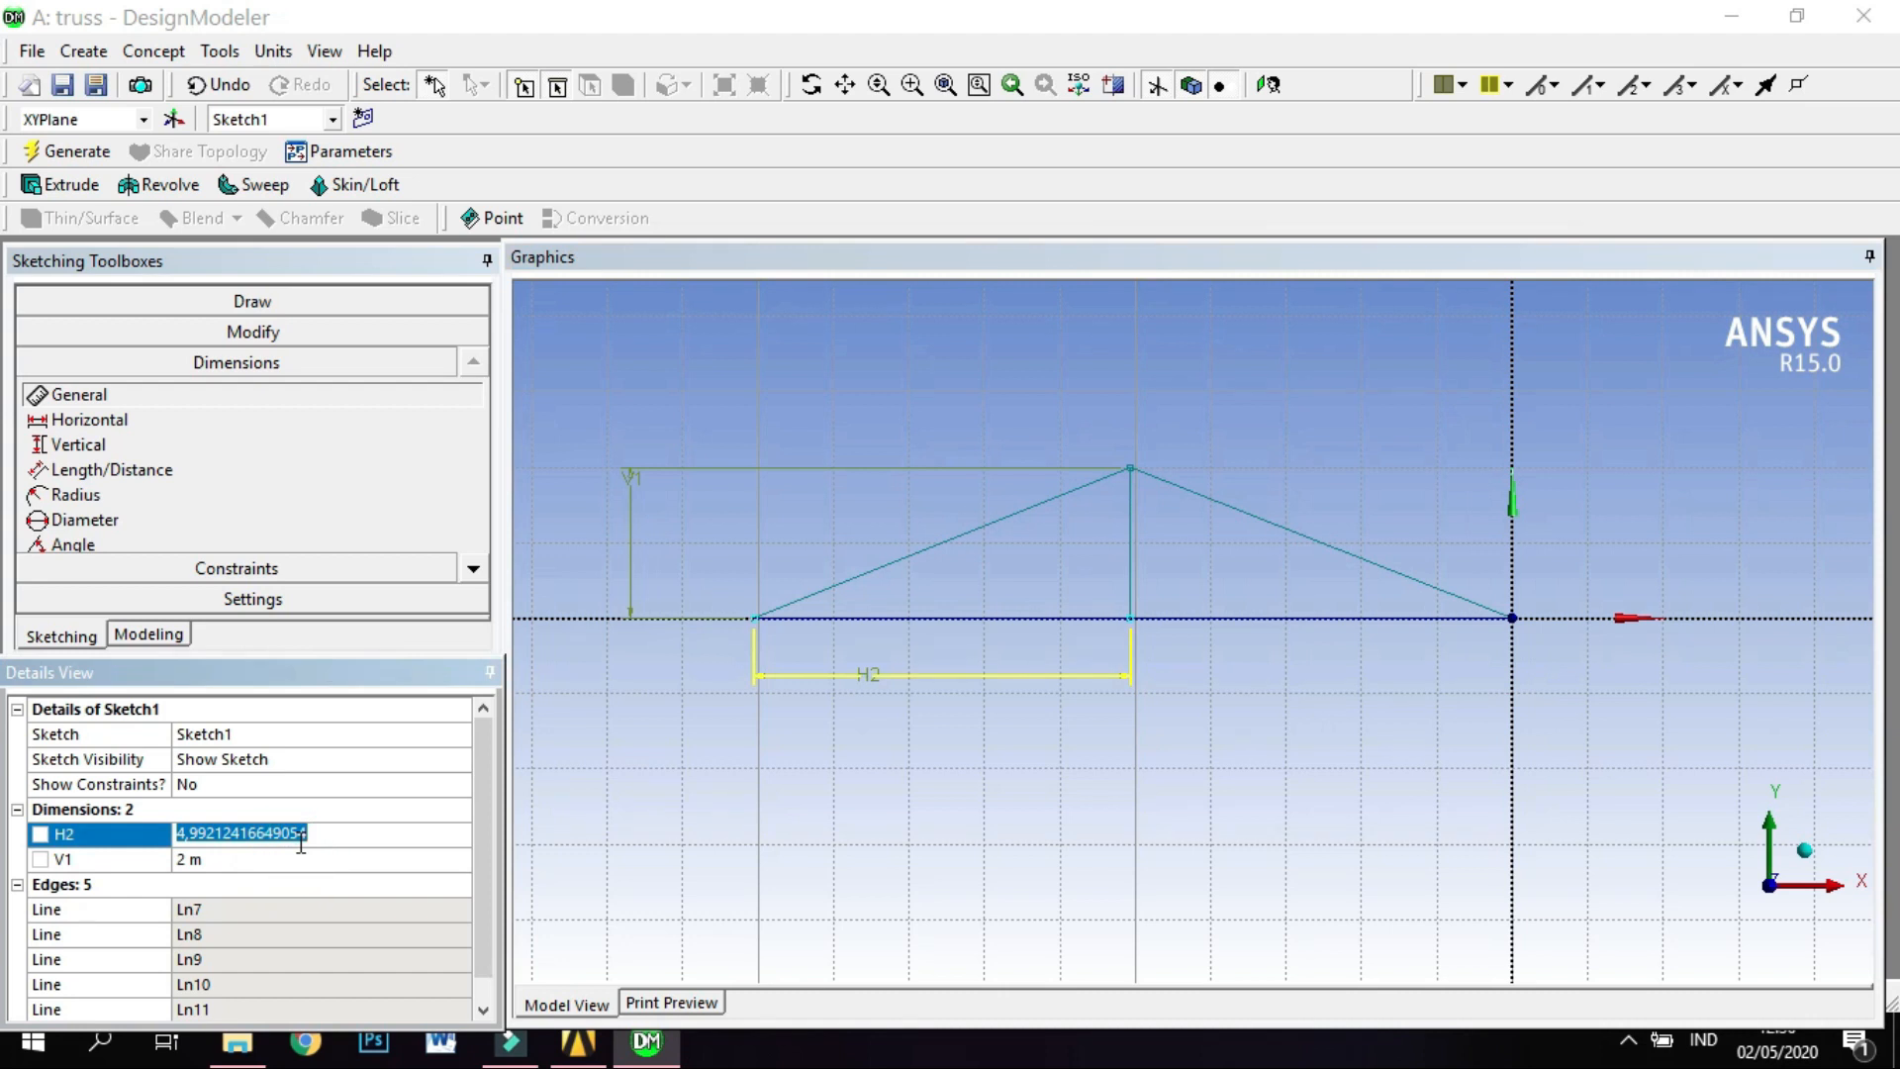
text(2,5)
key(Return)
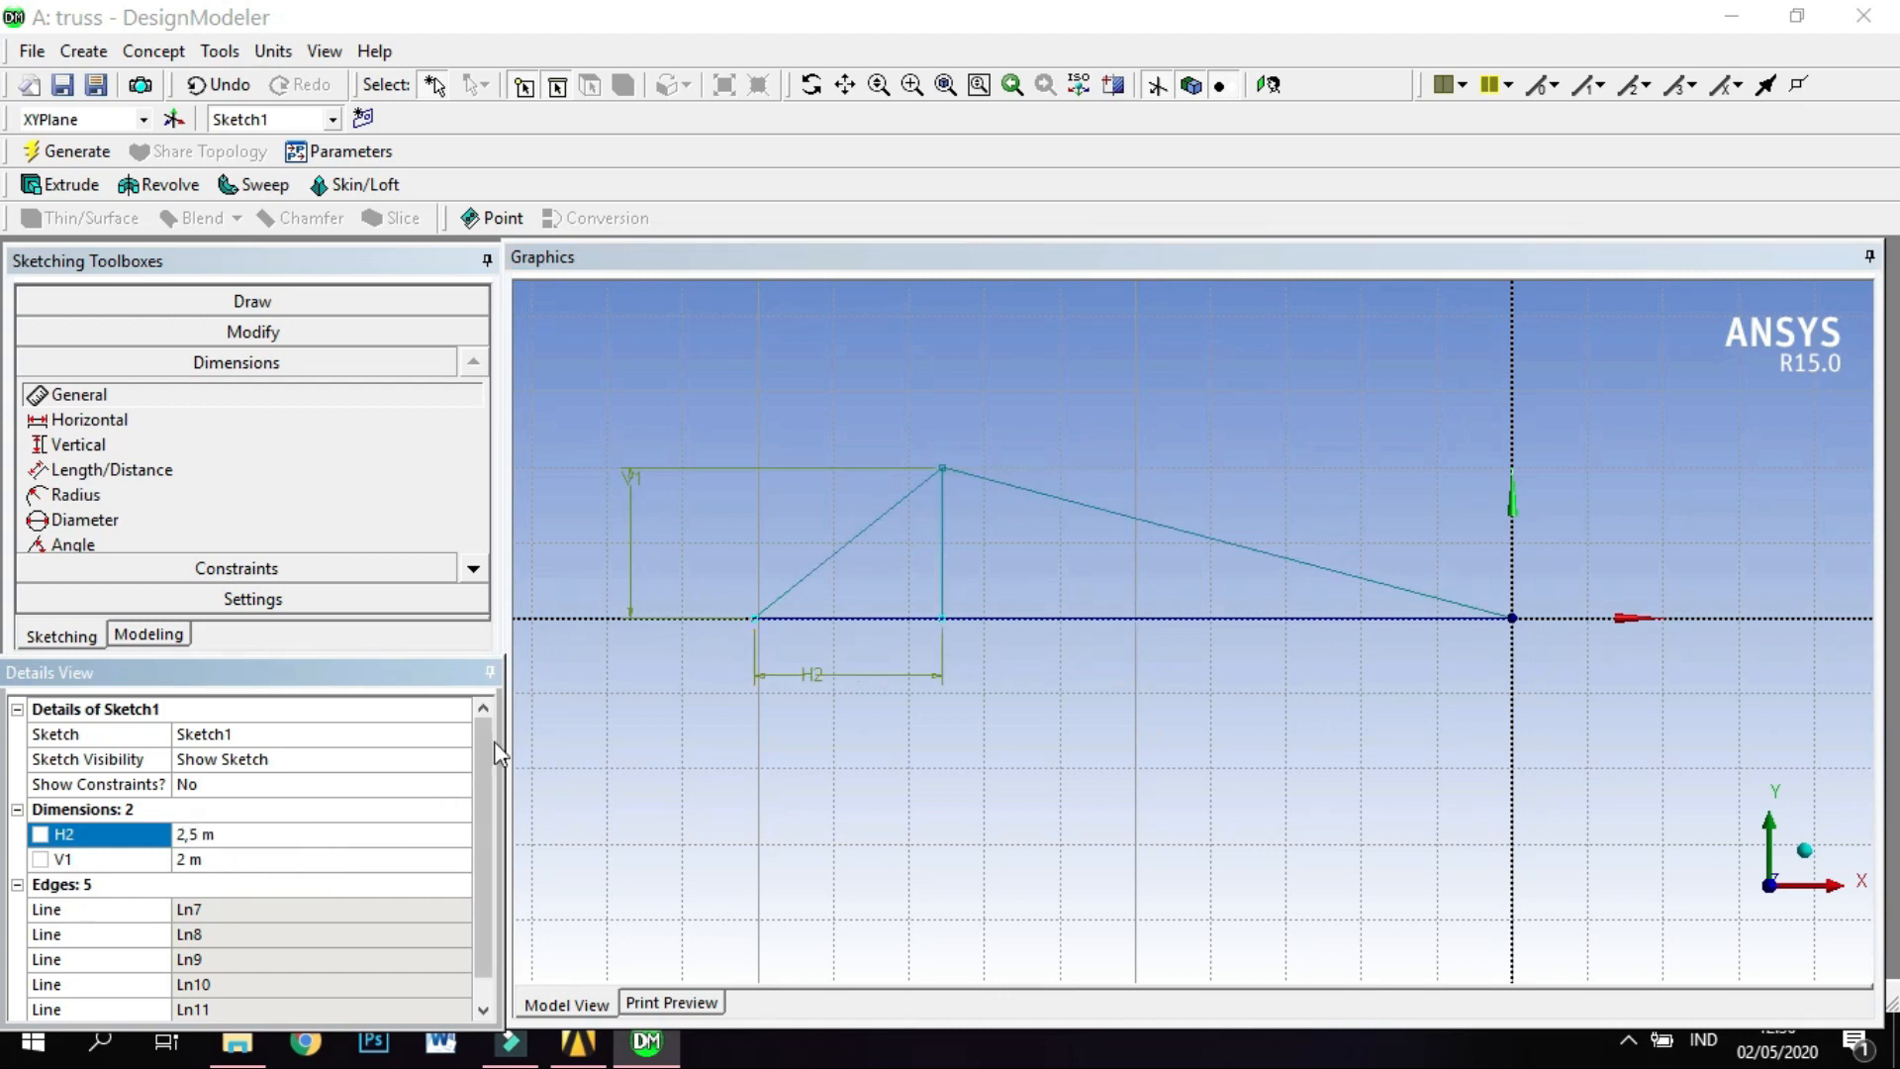
Set the truss's vertical height dimension to 2,5 m.
click(314, 876)
click(320, 867)
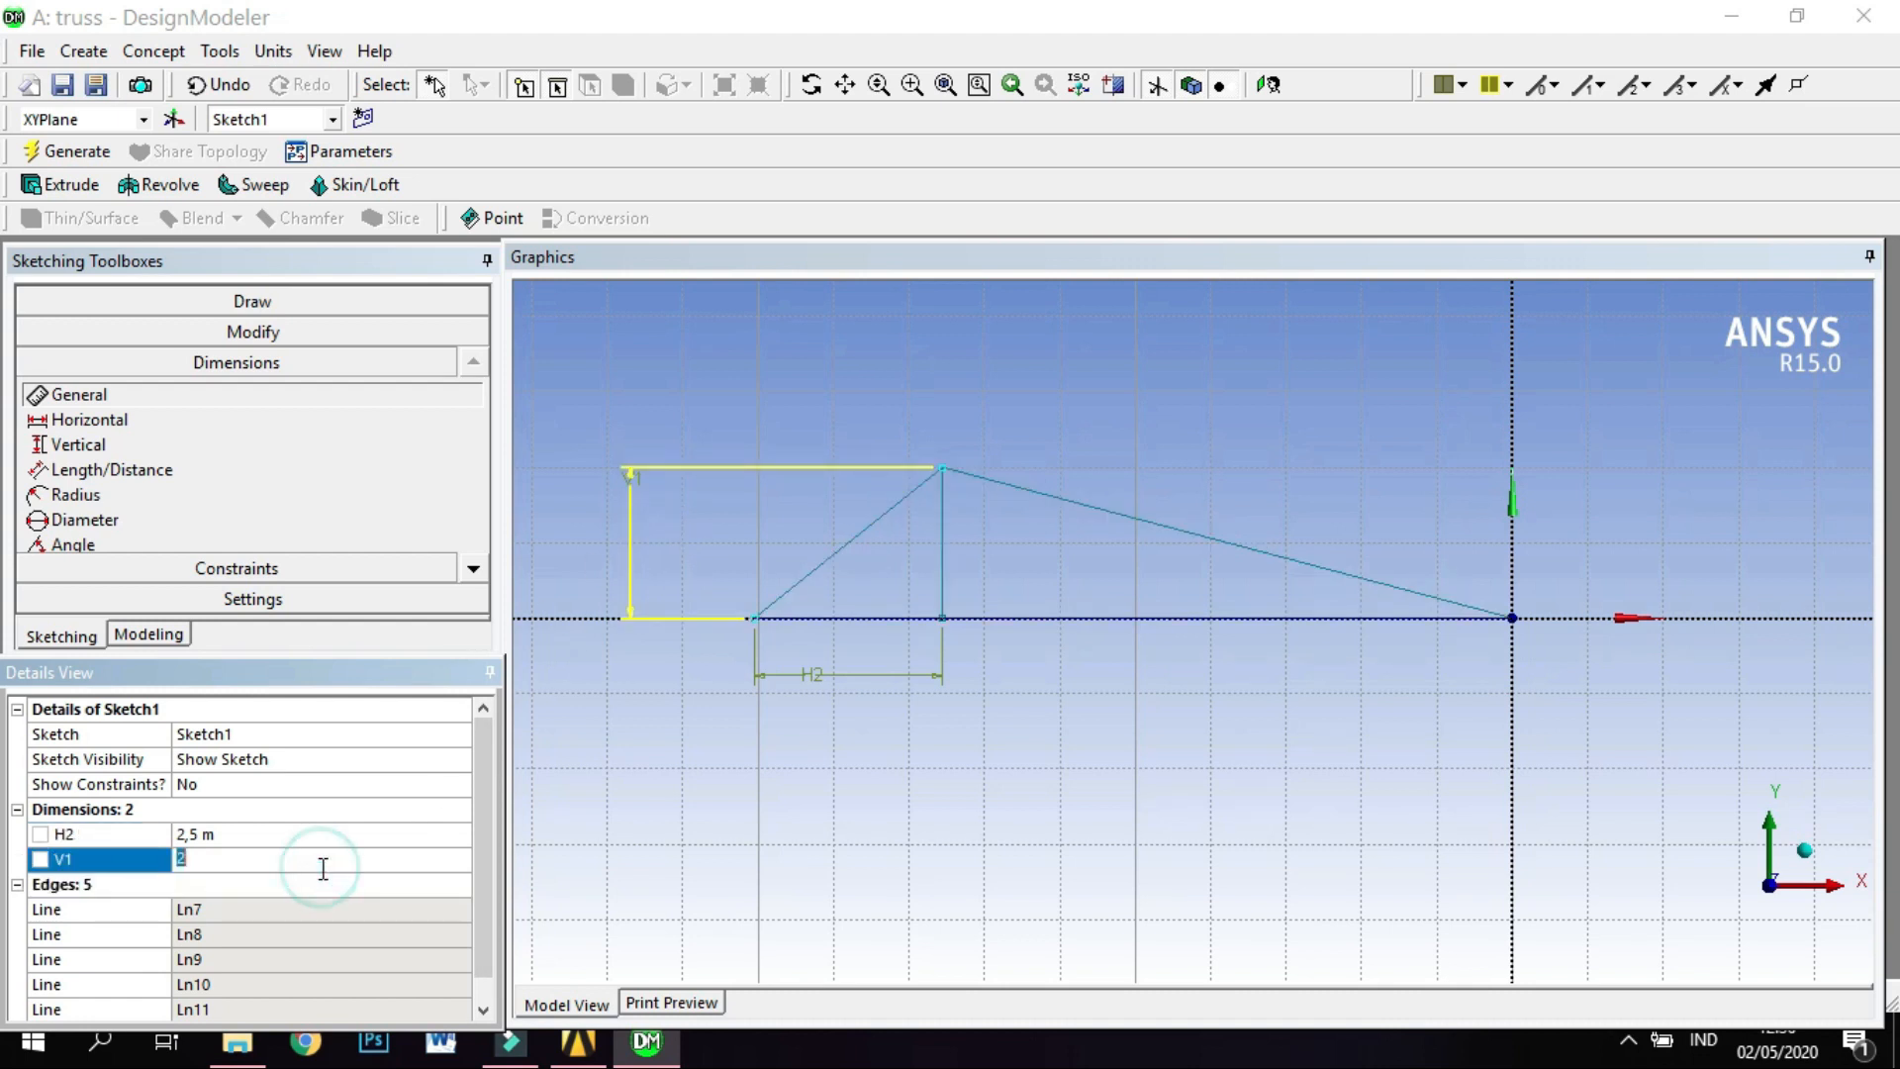
text(,5)
key(Return)
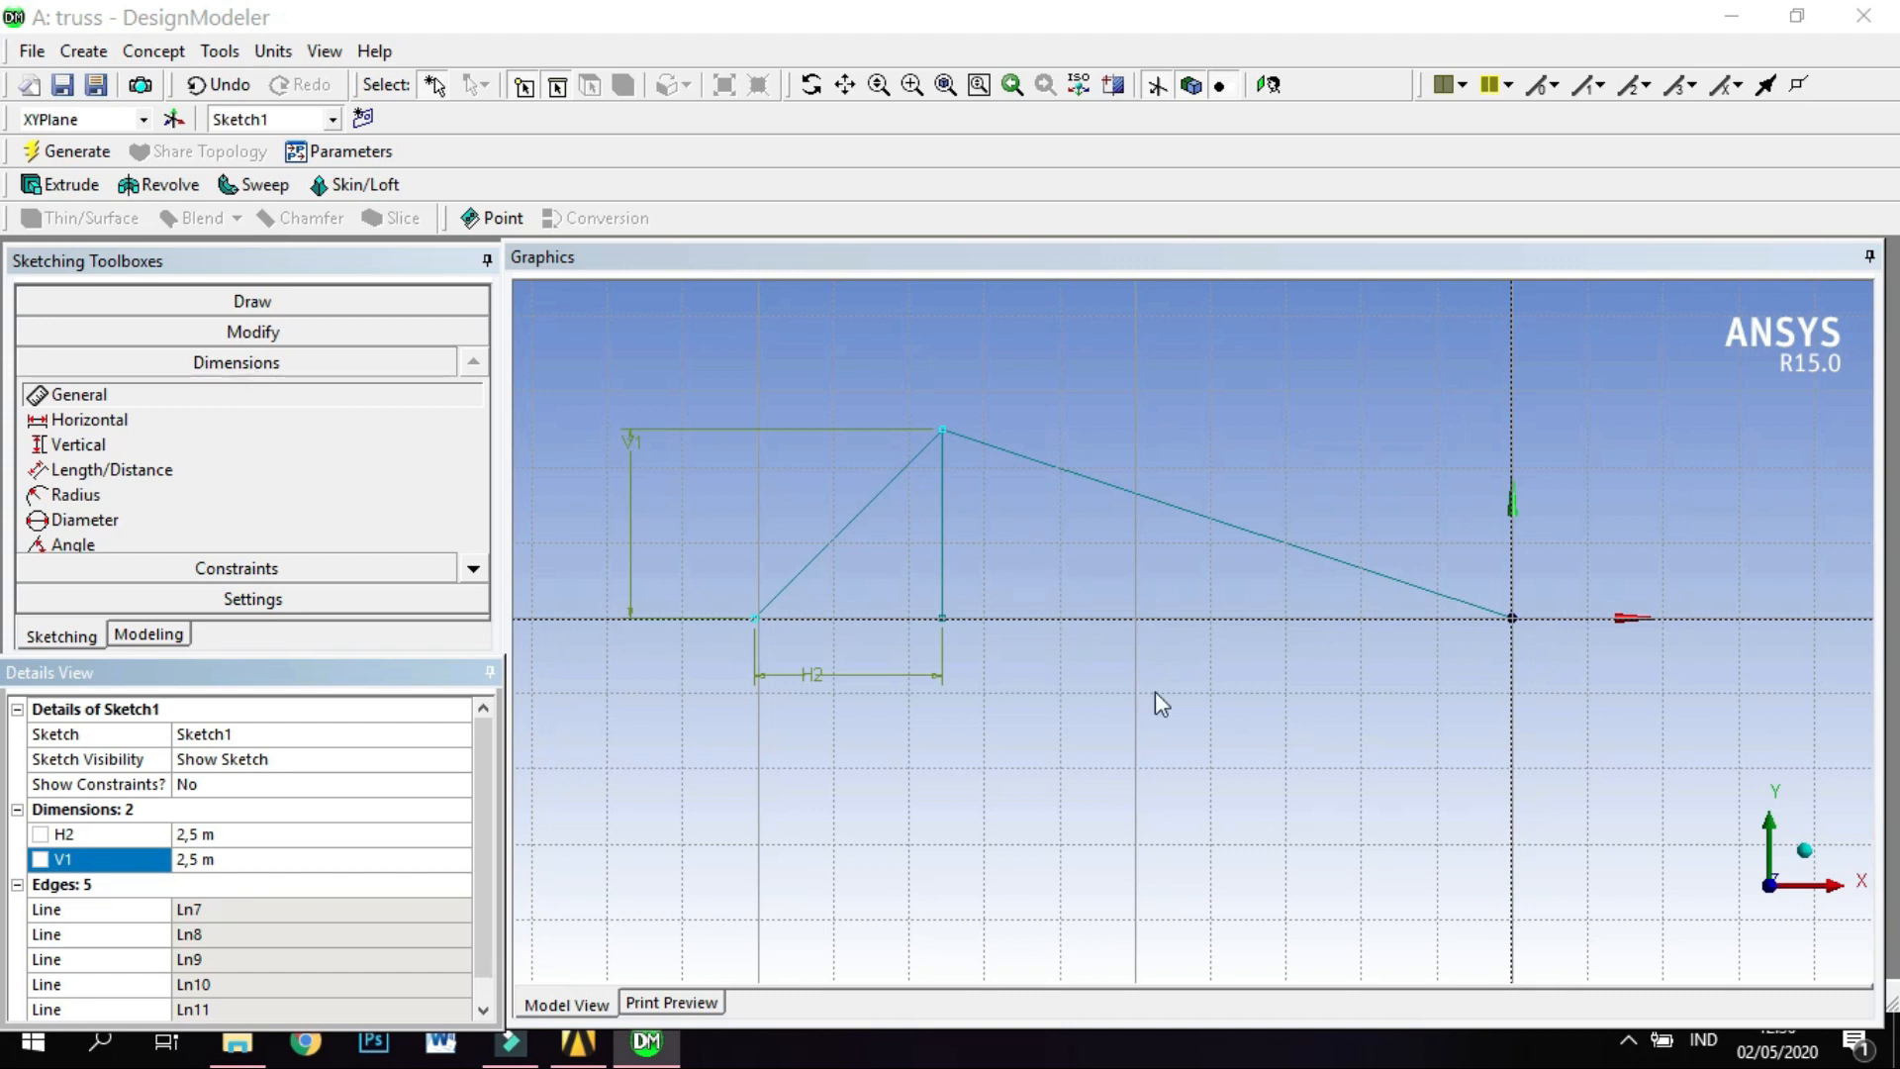
Dimension the right base line between the vertical's foot and the origin, and set it to 2,5 m.
click(1137, 620)
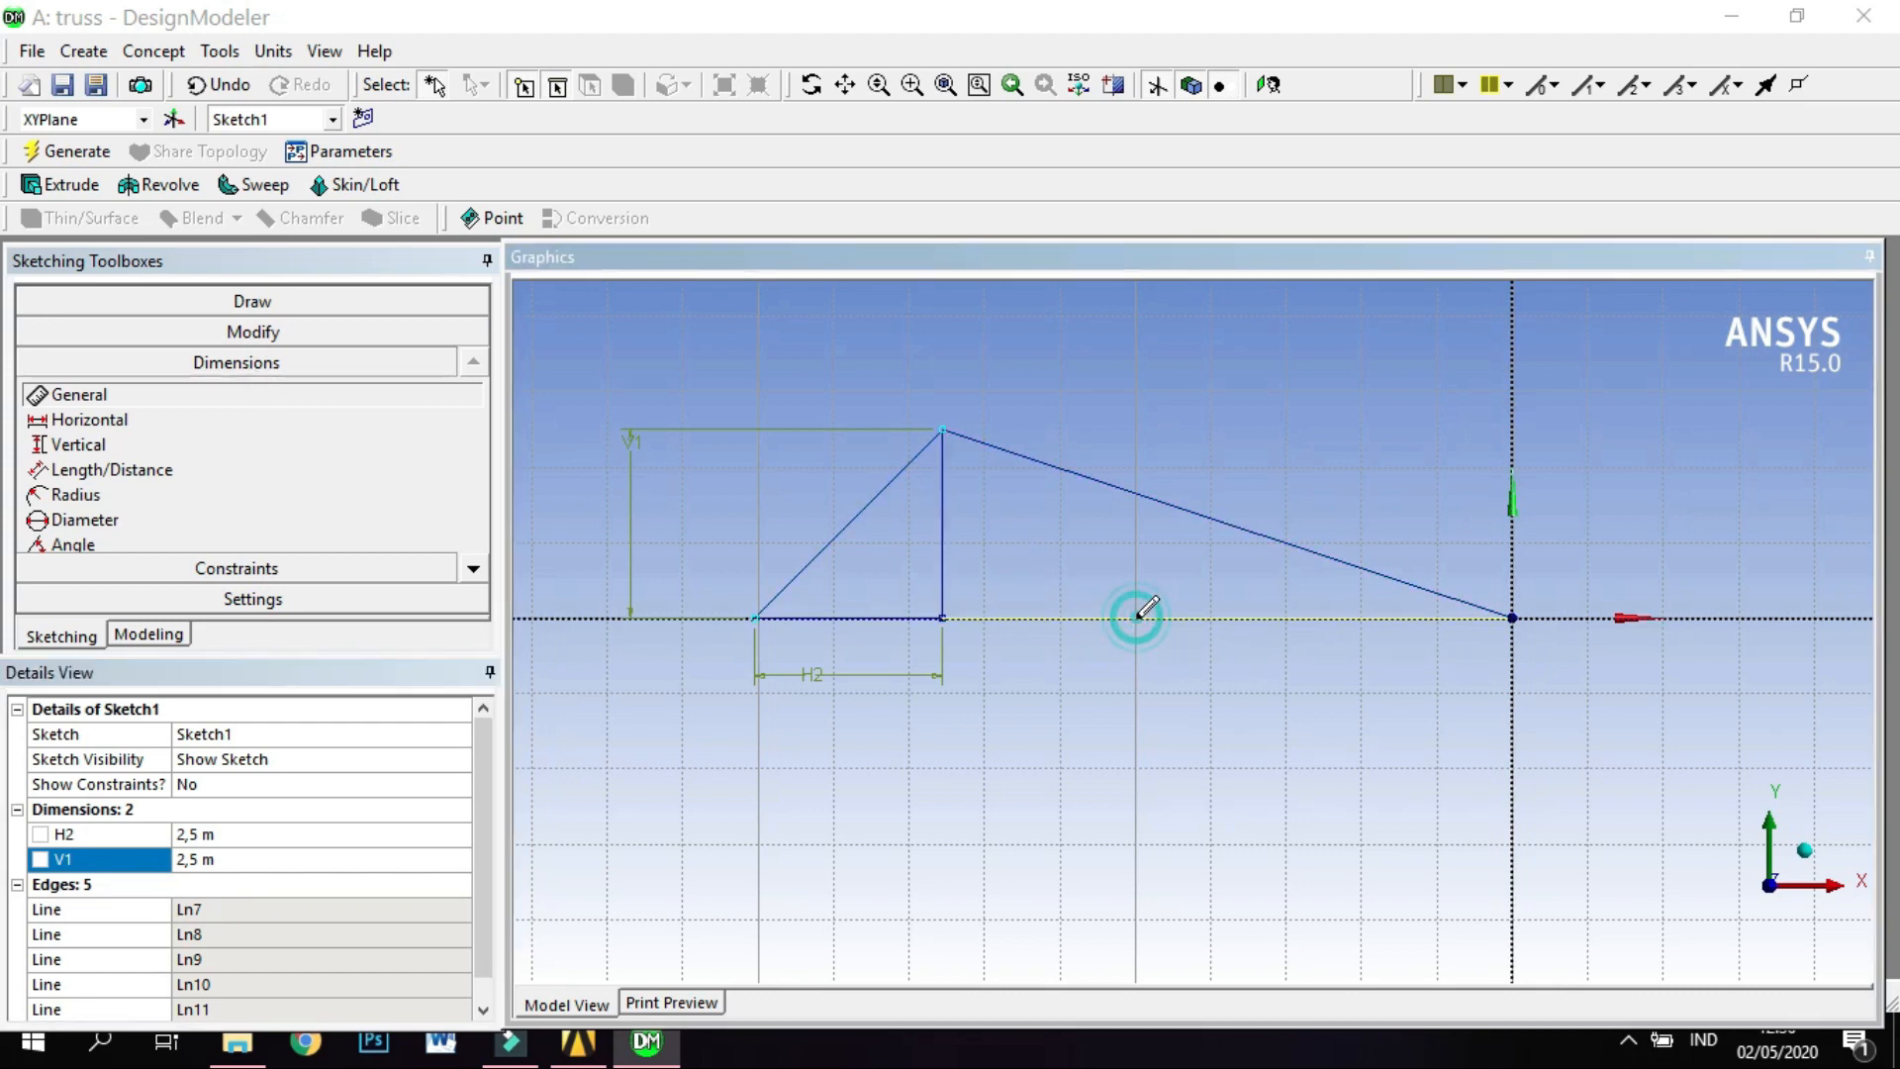
click(1158, 681)
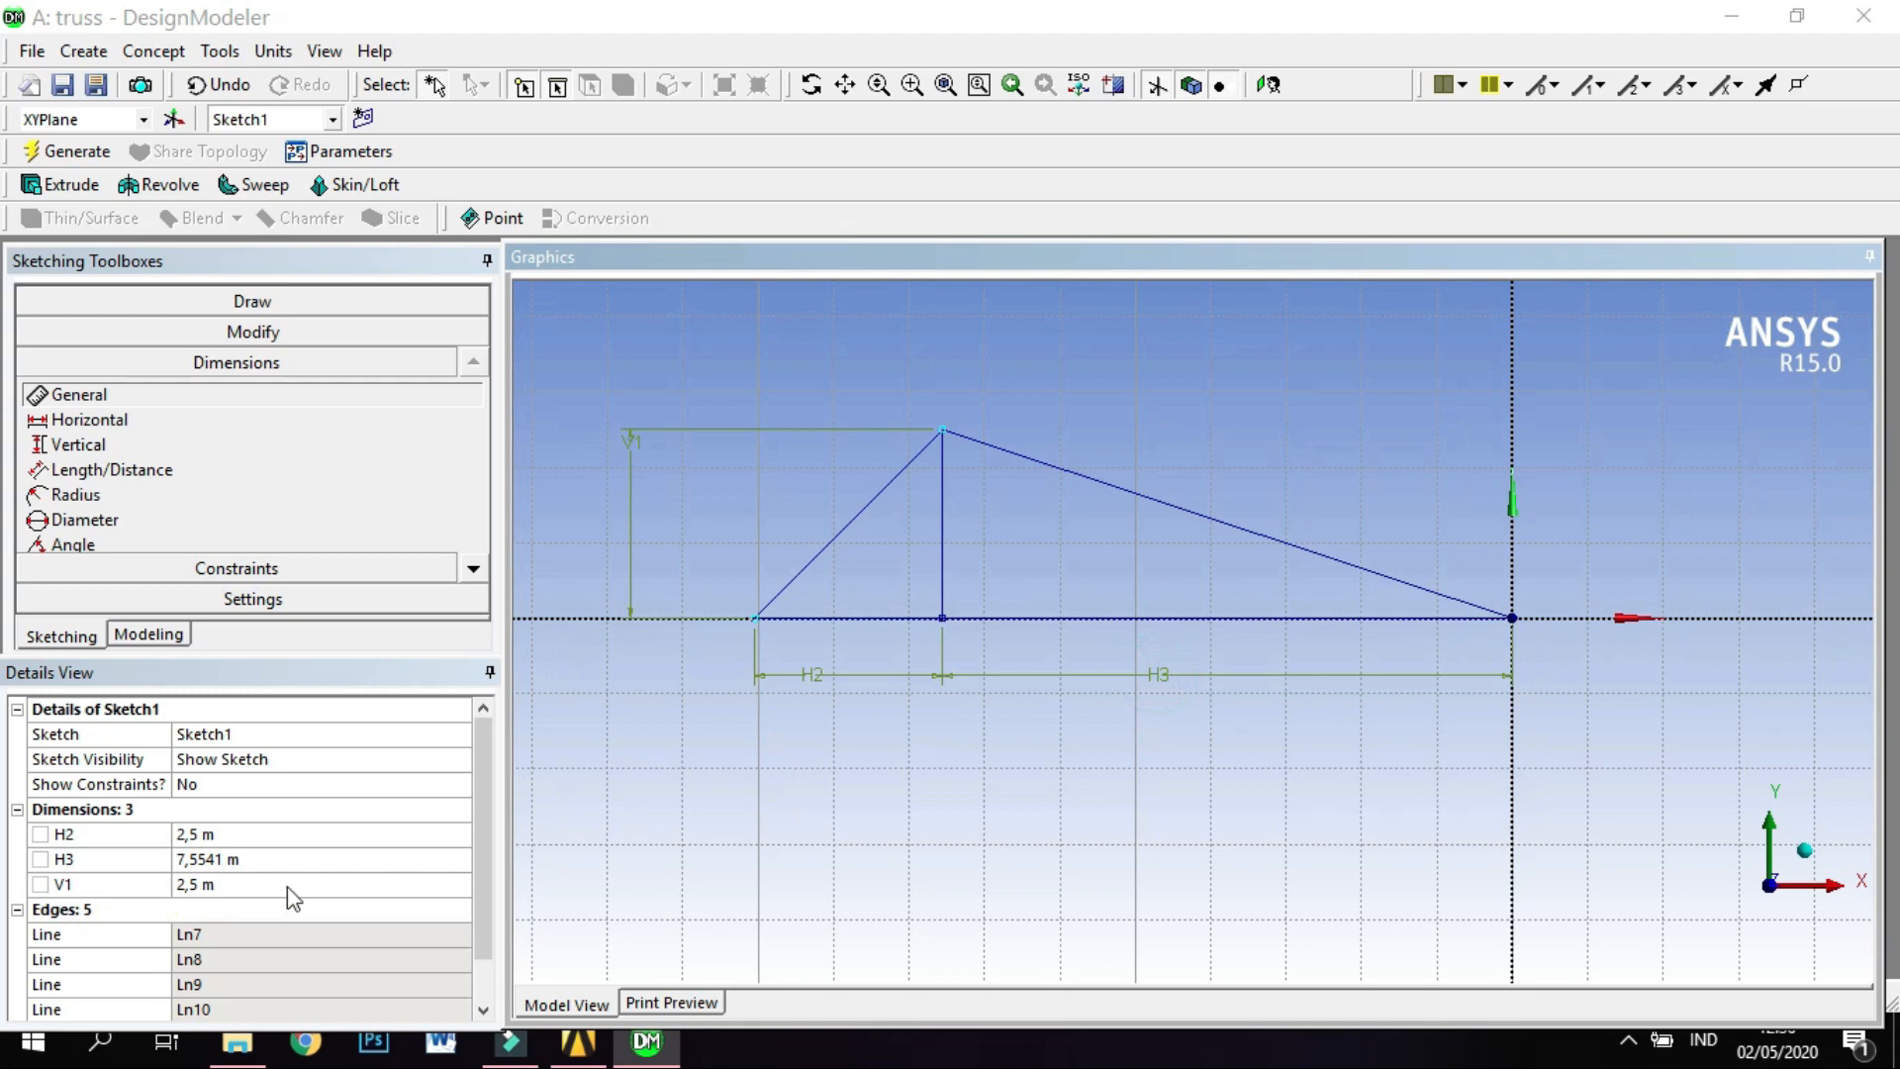
click(287, 859)
text(2)
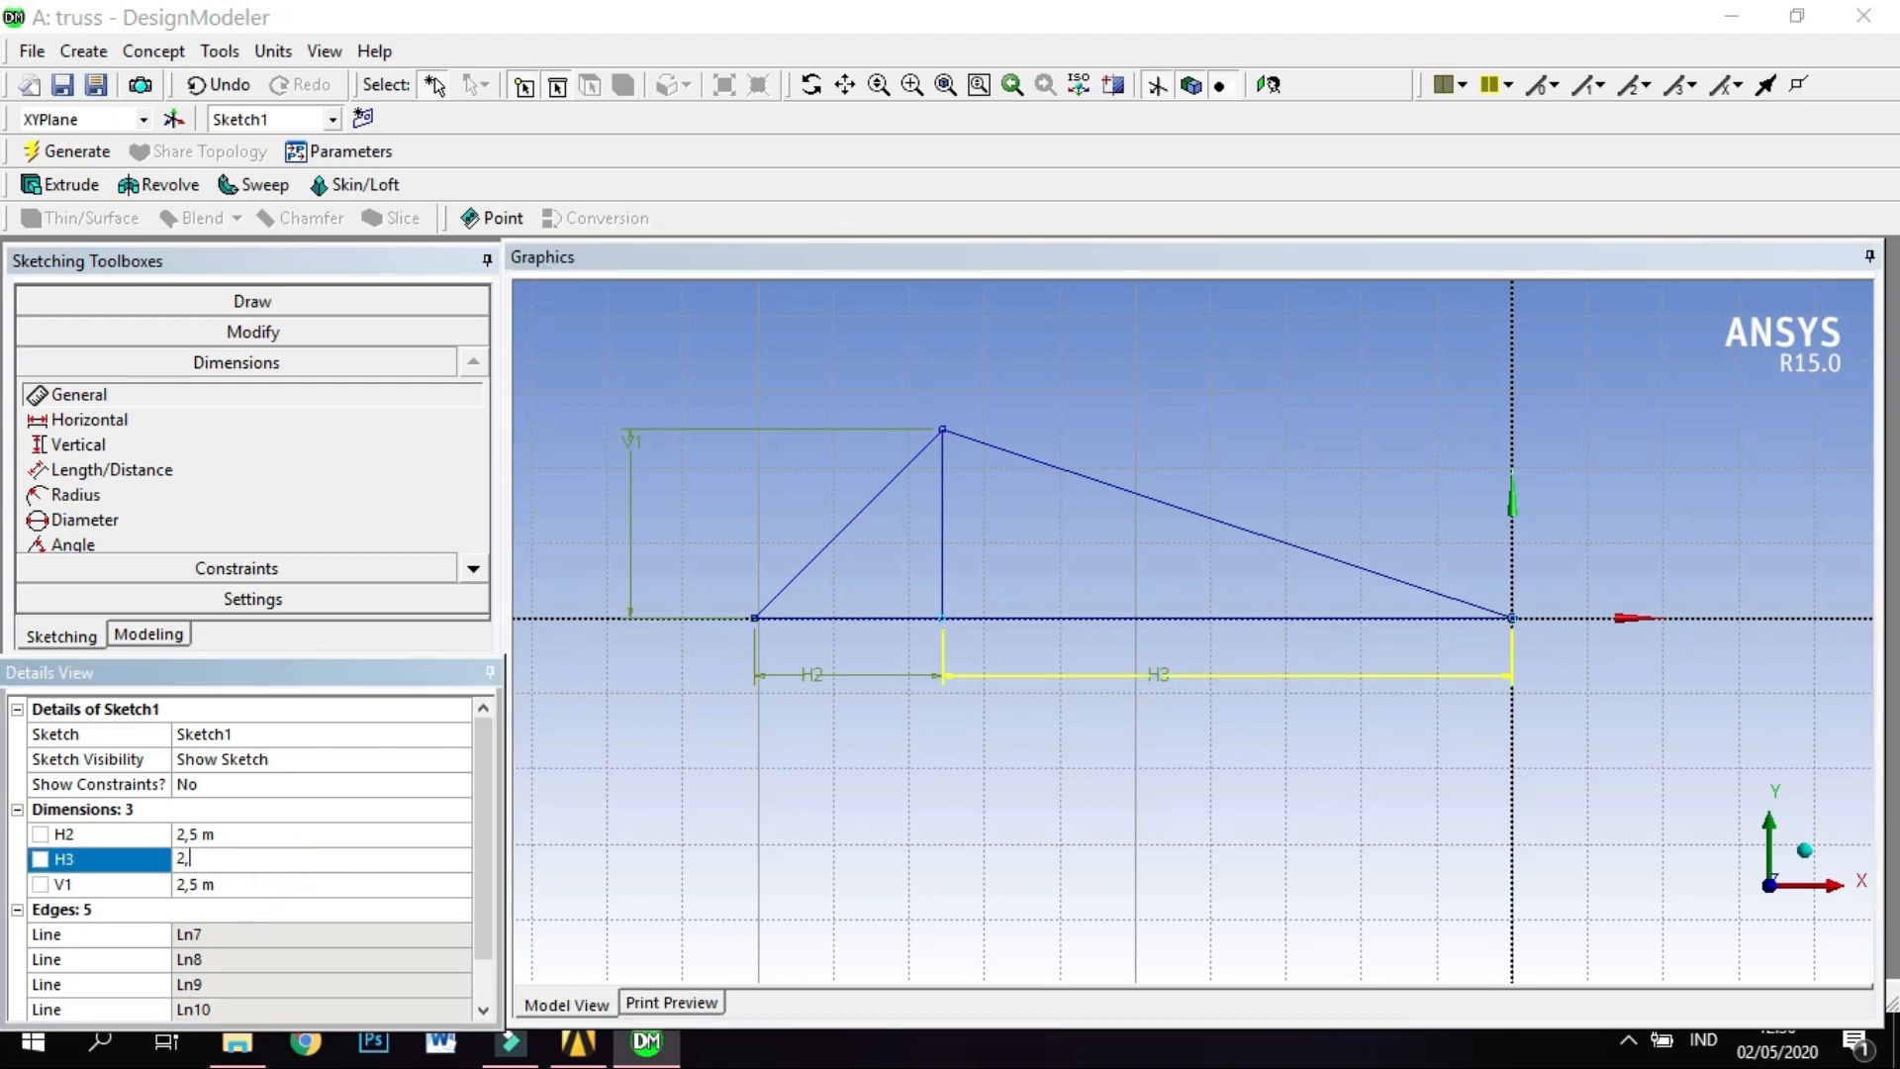
text(,5)
key(Return)
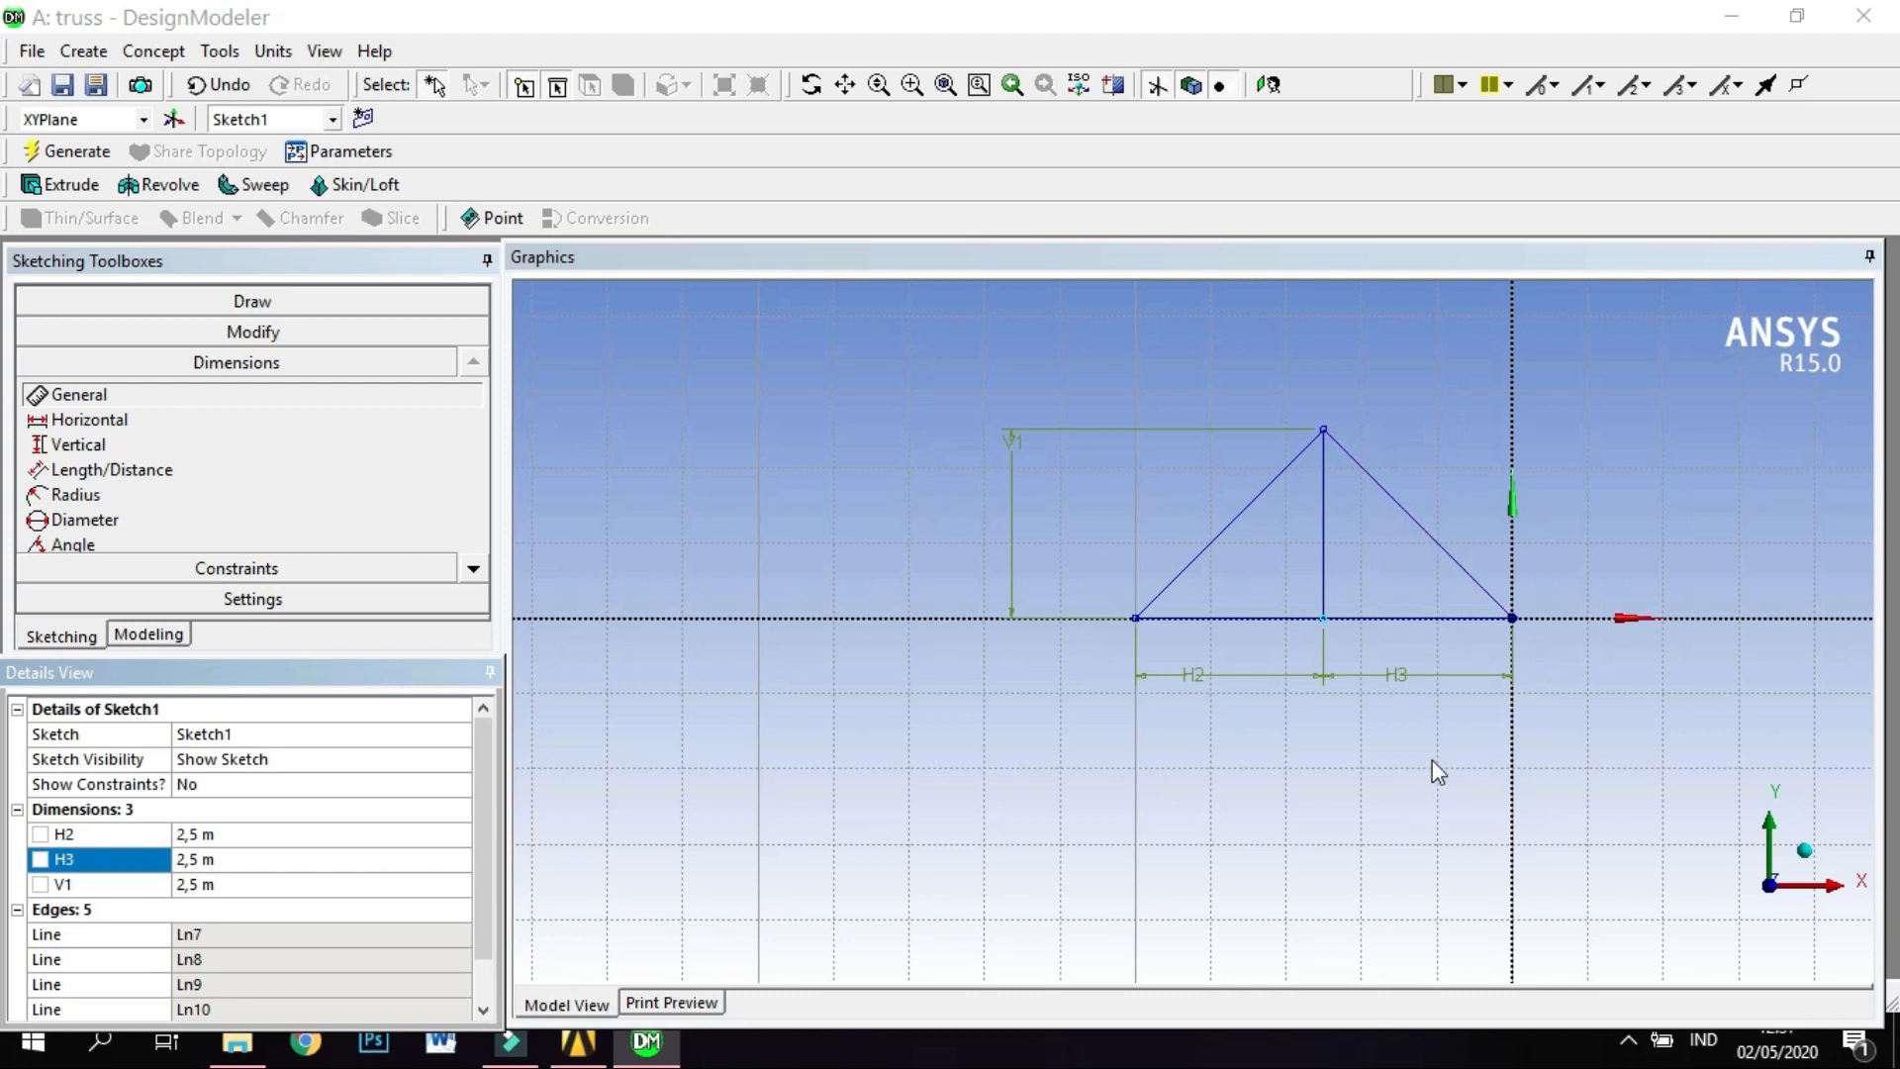
Draw a line along the X axis from the origin three minor grid squares right, and a vertical line three squares up from its end.
click(846, 85)
mouse_move(1267, 391)
mouse_down()
mouse_move(828, 466)
mouse_move(827, 419)
mouse_up()
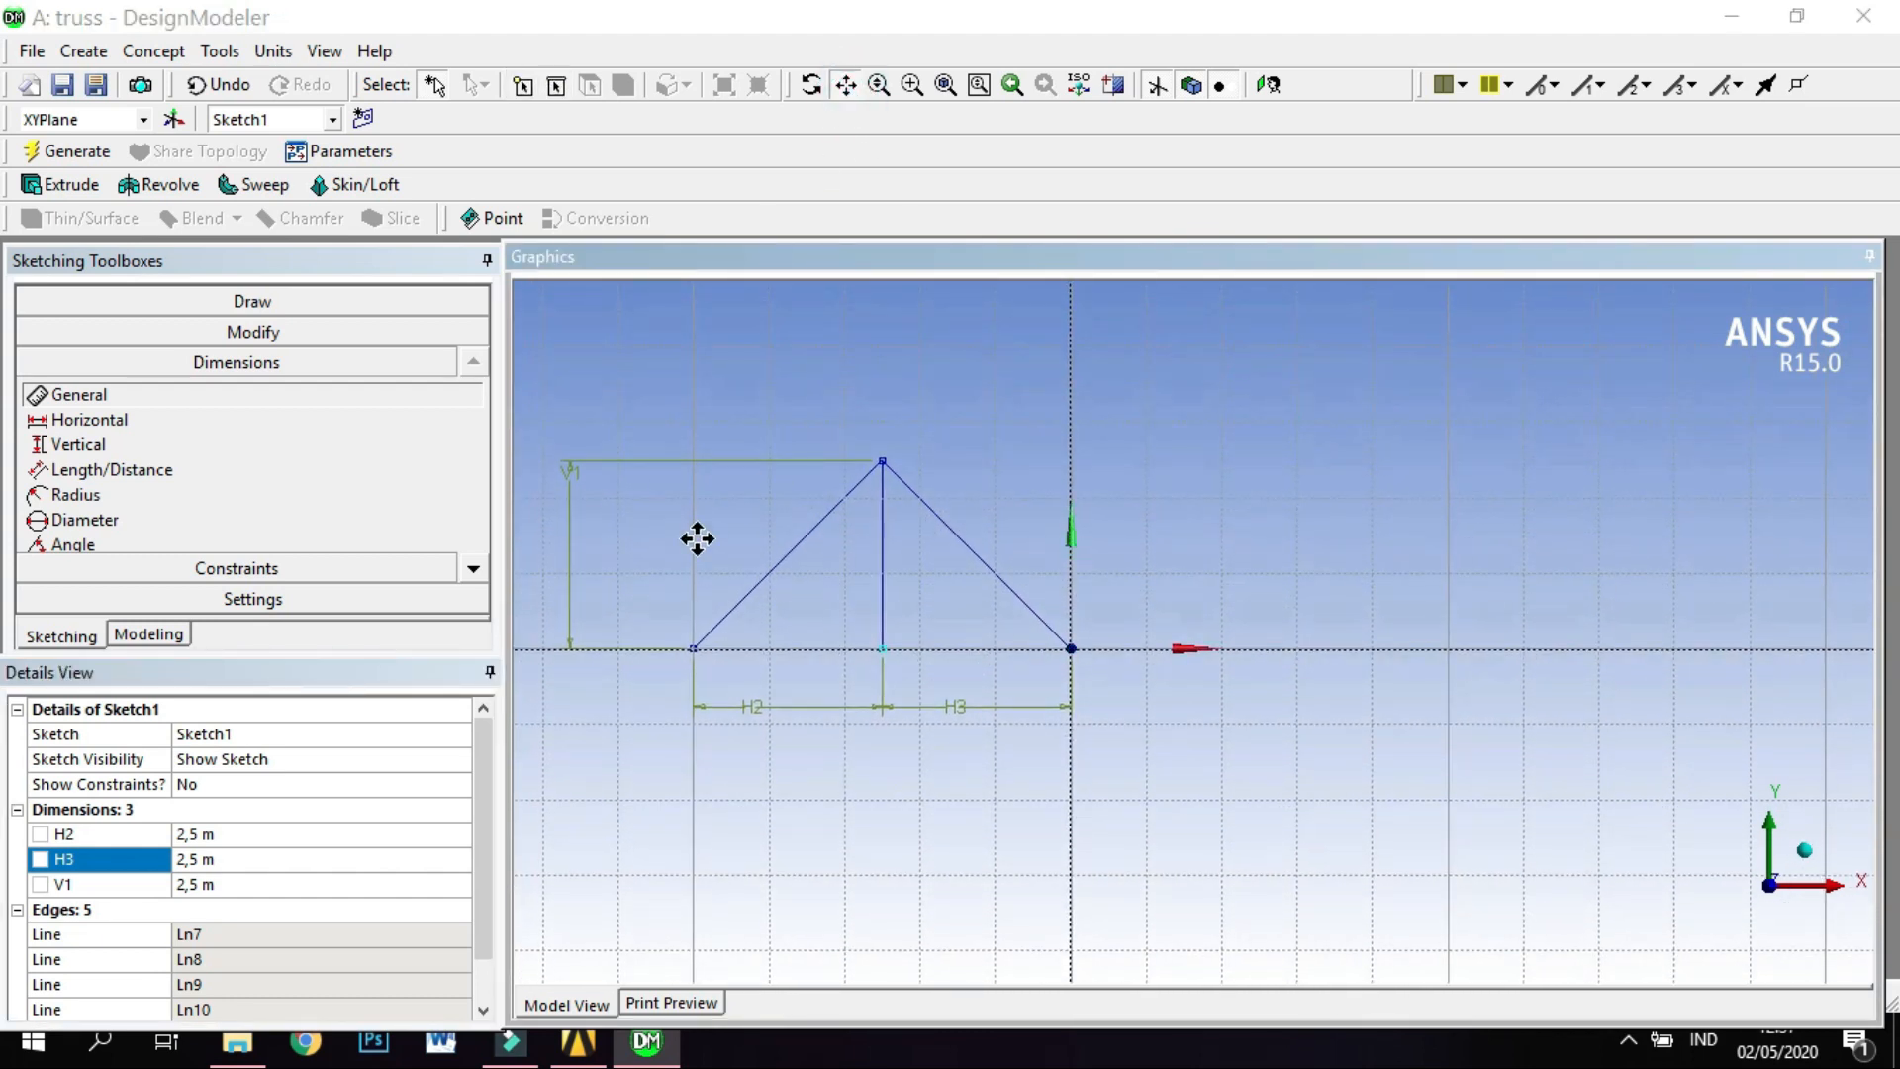
click(301, 299)
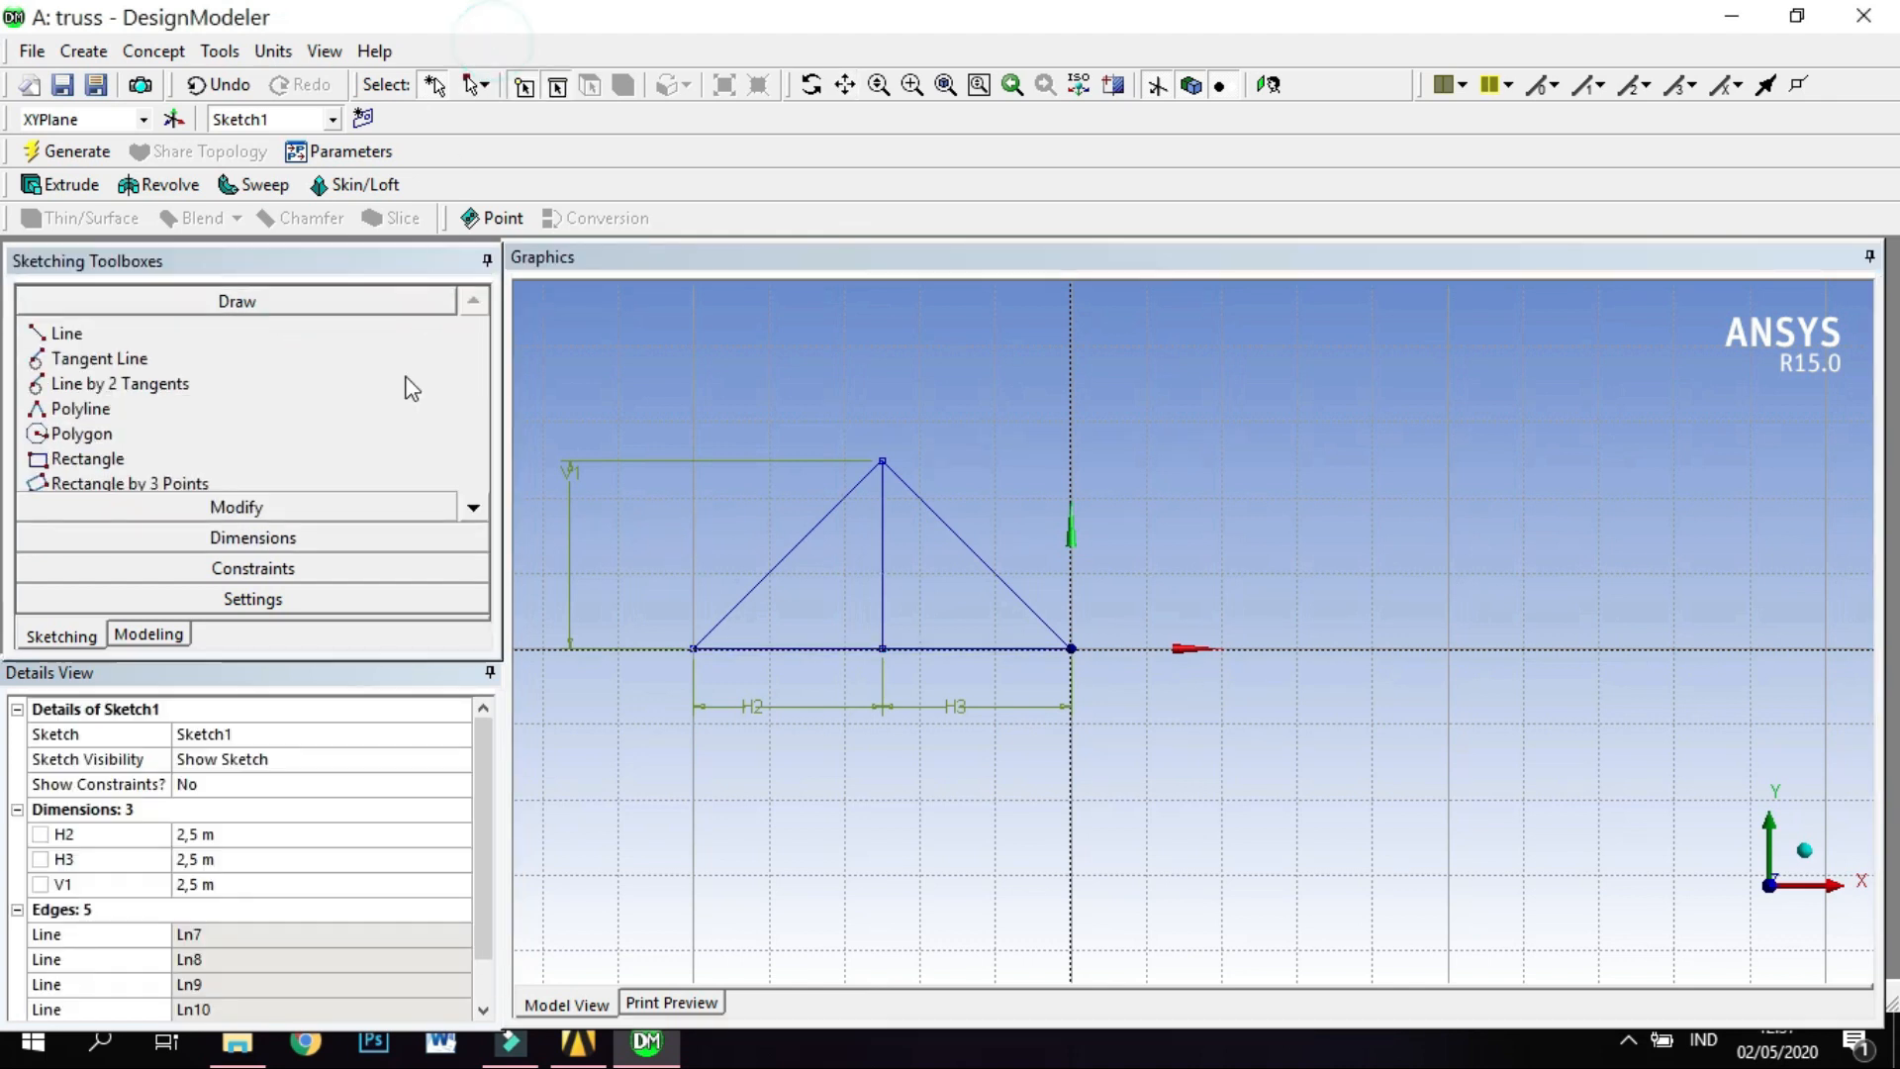
click(214, 337)
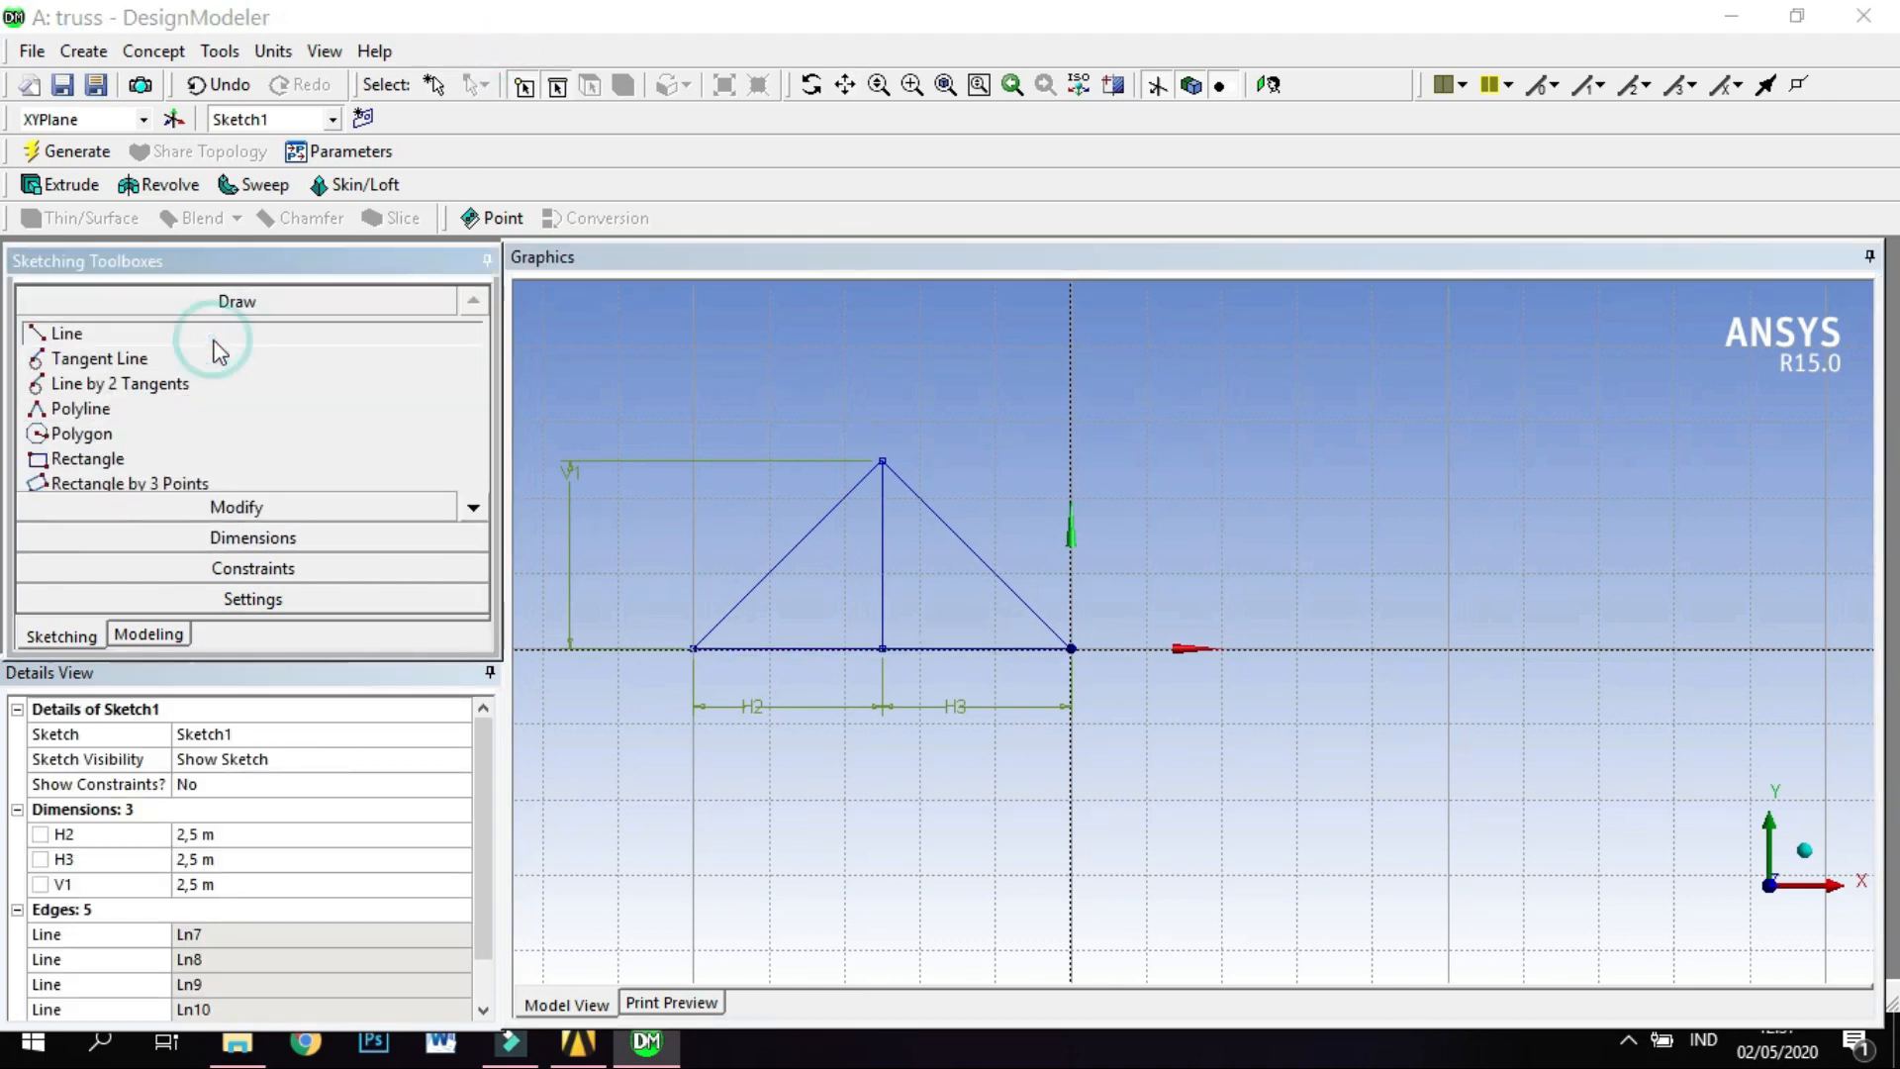
click(1070, 648)
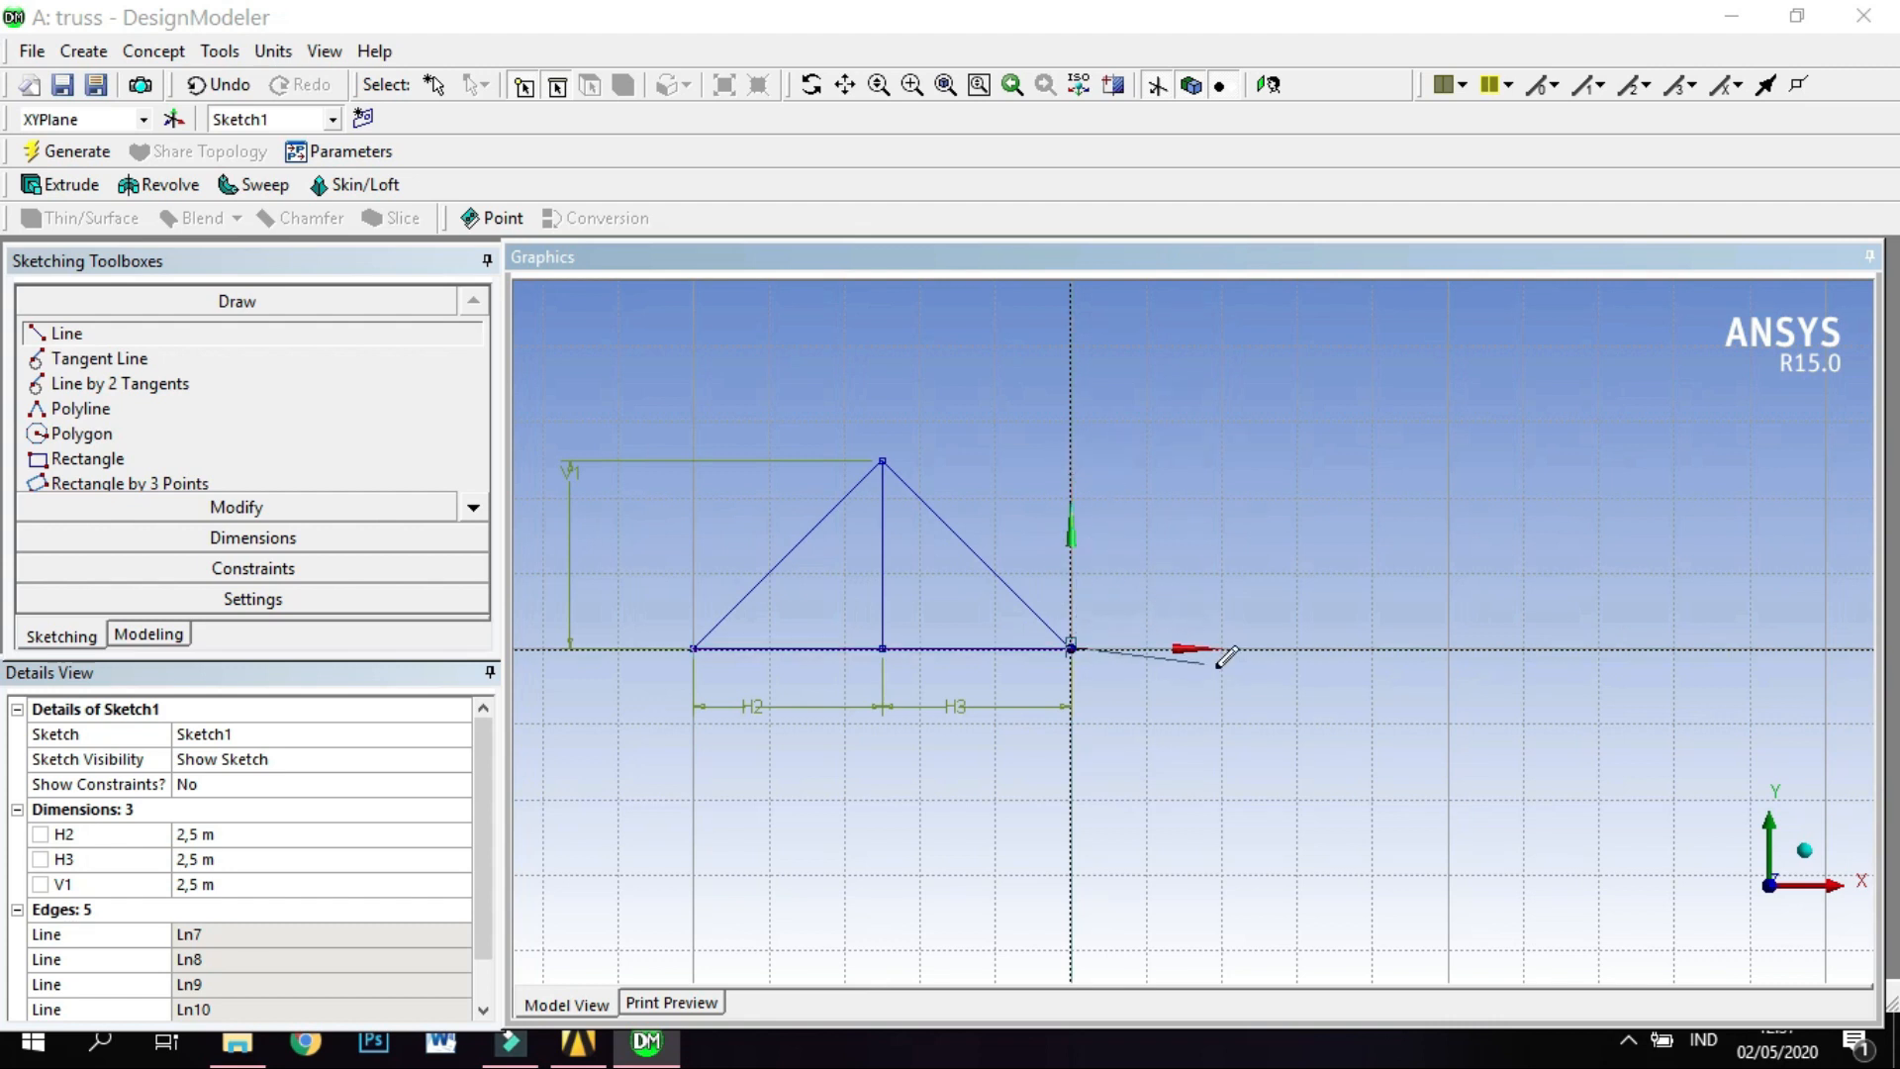
click(1297, 648)
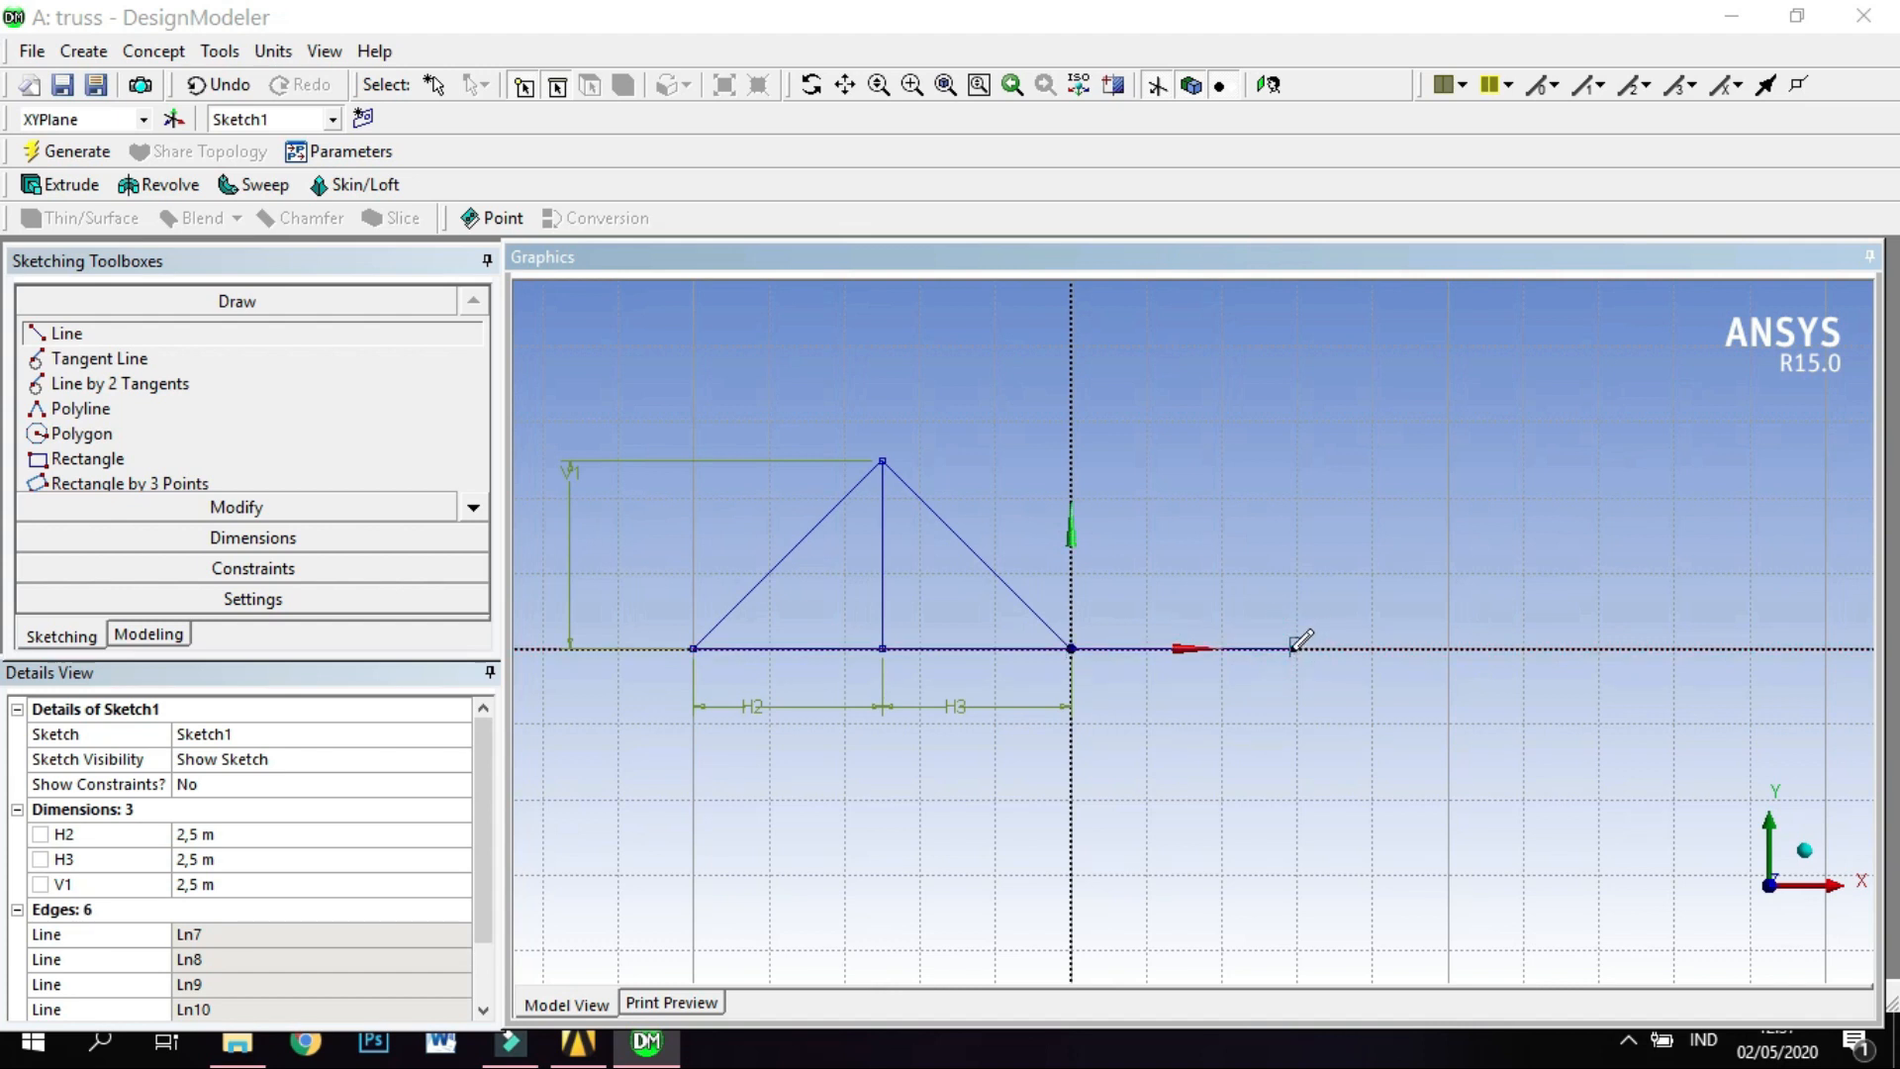
click(1292, 648)
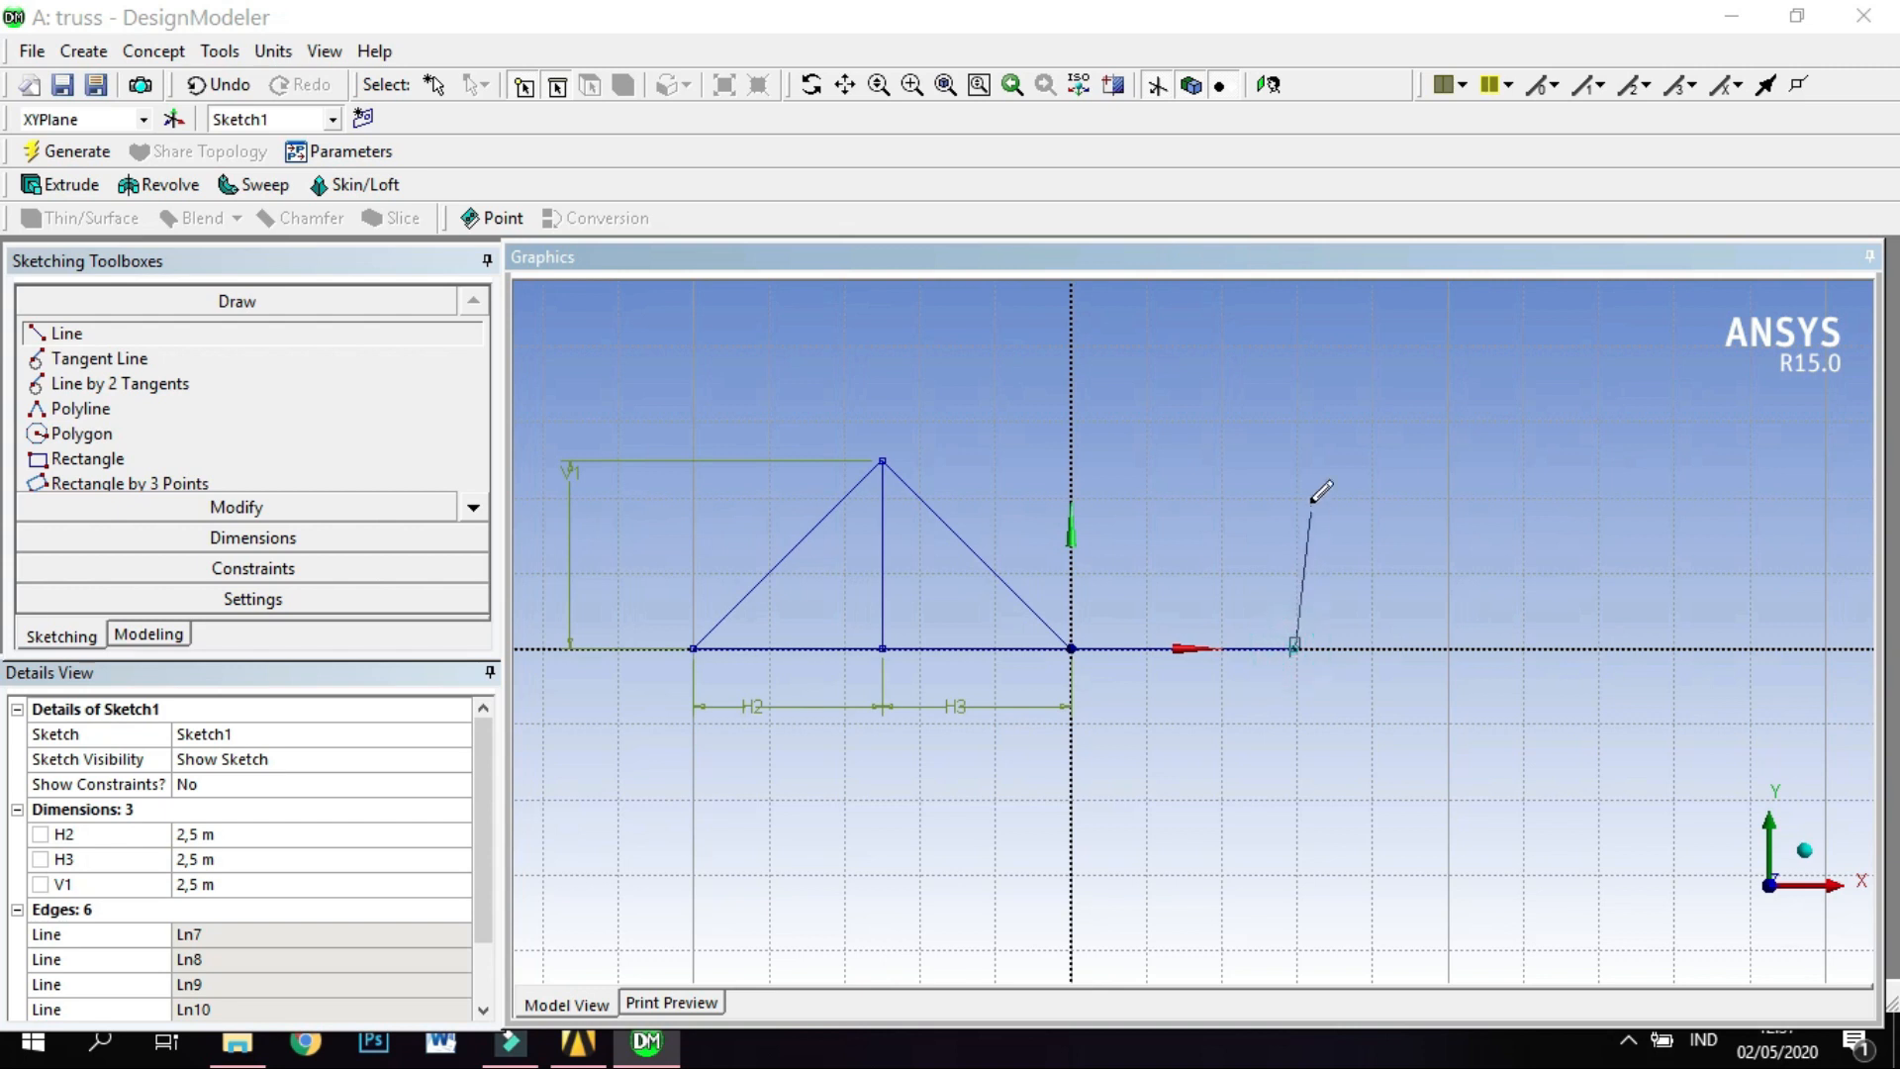
click(1297, 422)
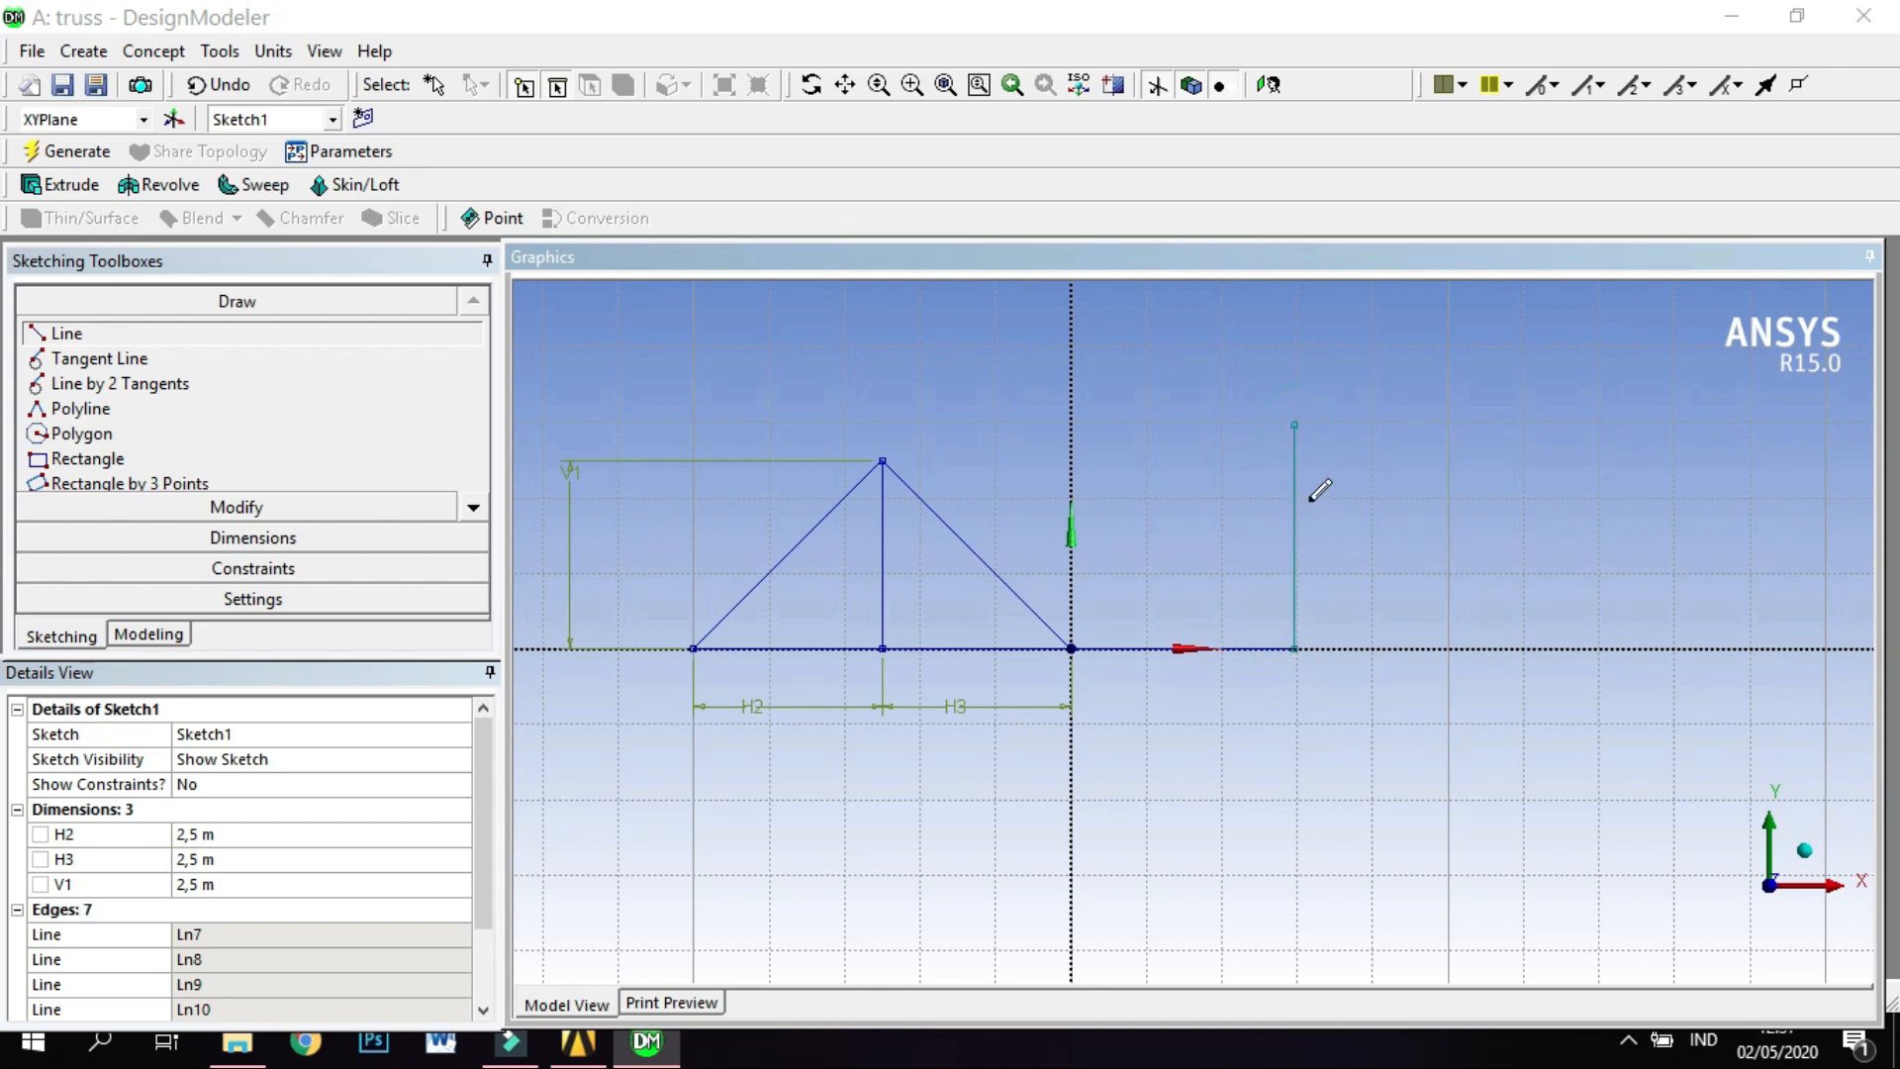
Draw two diagonals from the new vertical's upper end, one to the origin and one to the X axis six minor squares right of it.
click(1297, 422)
click(1071, 648)
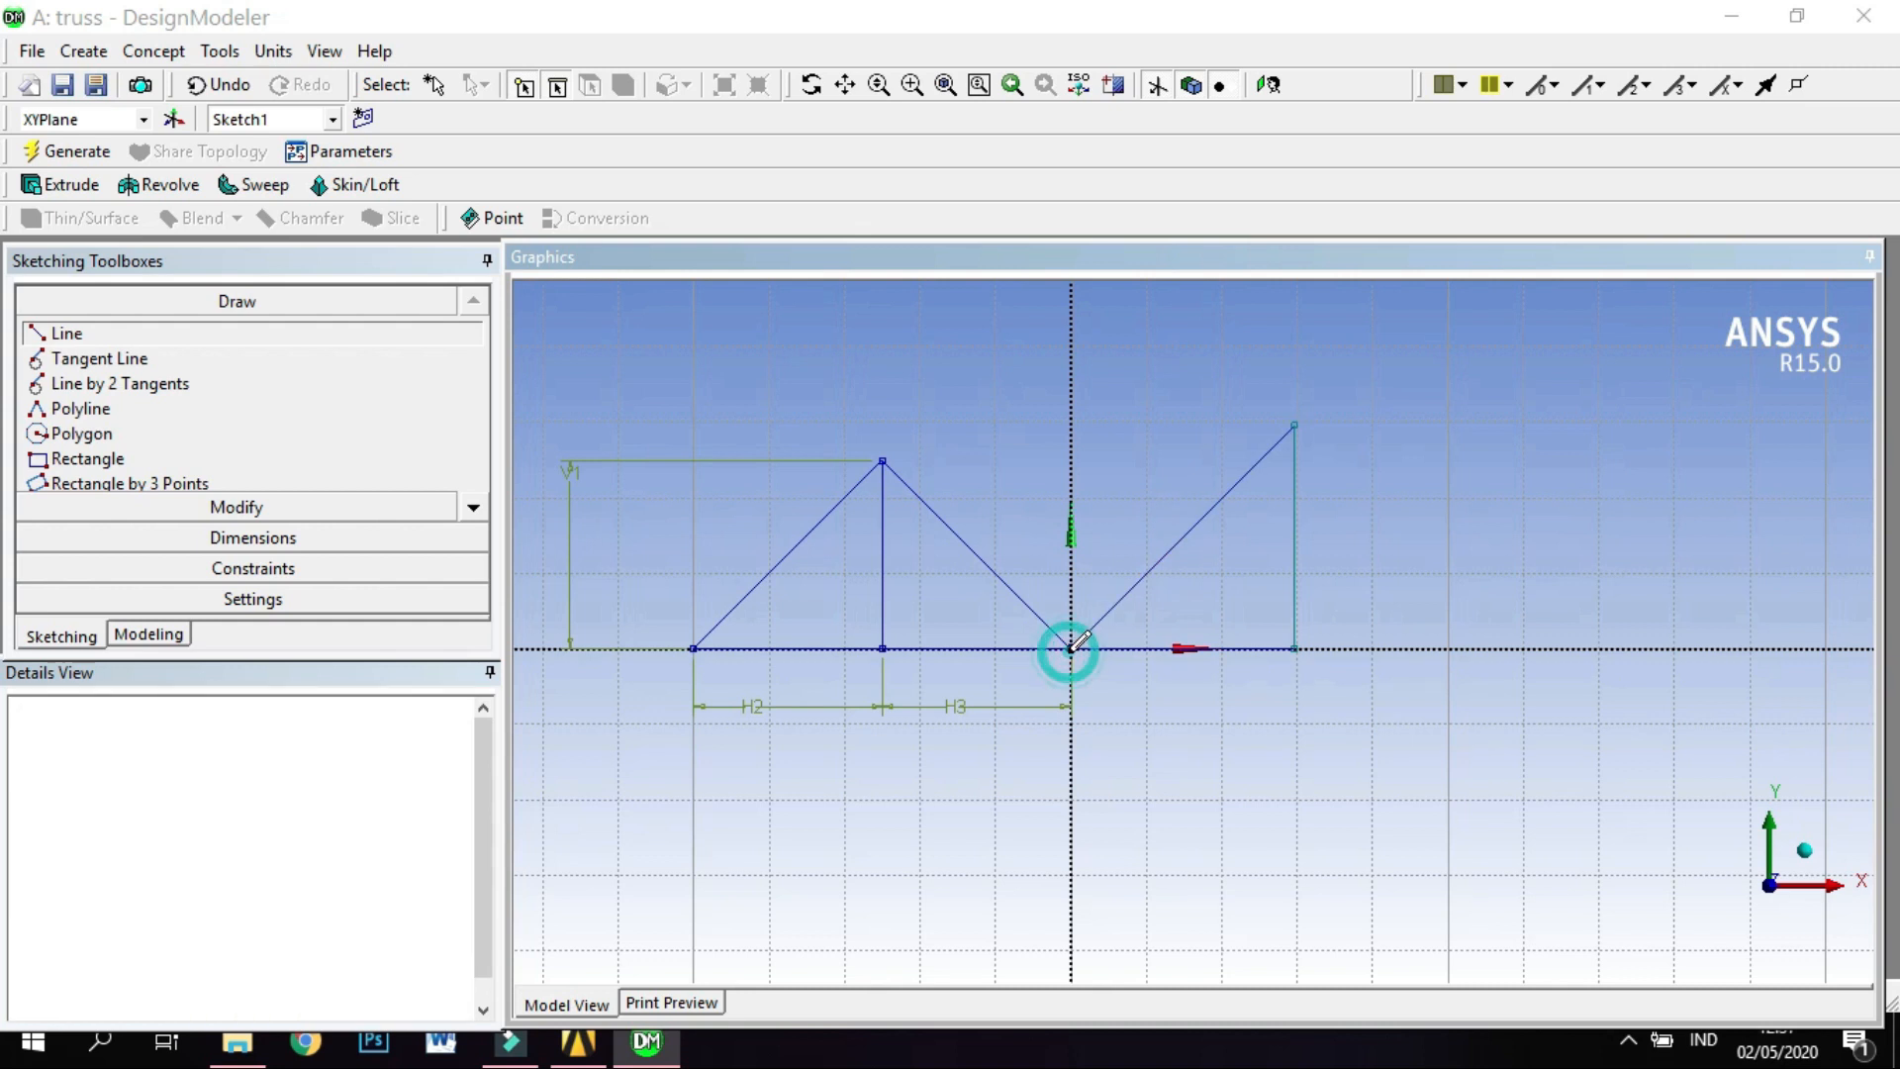
click(1299, 420)
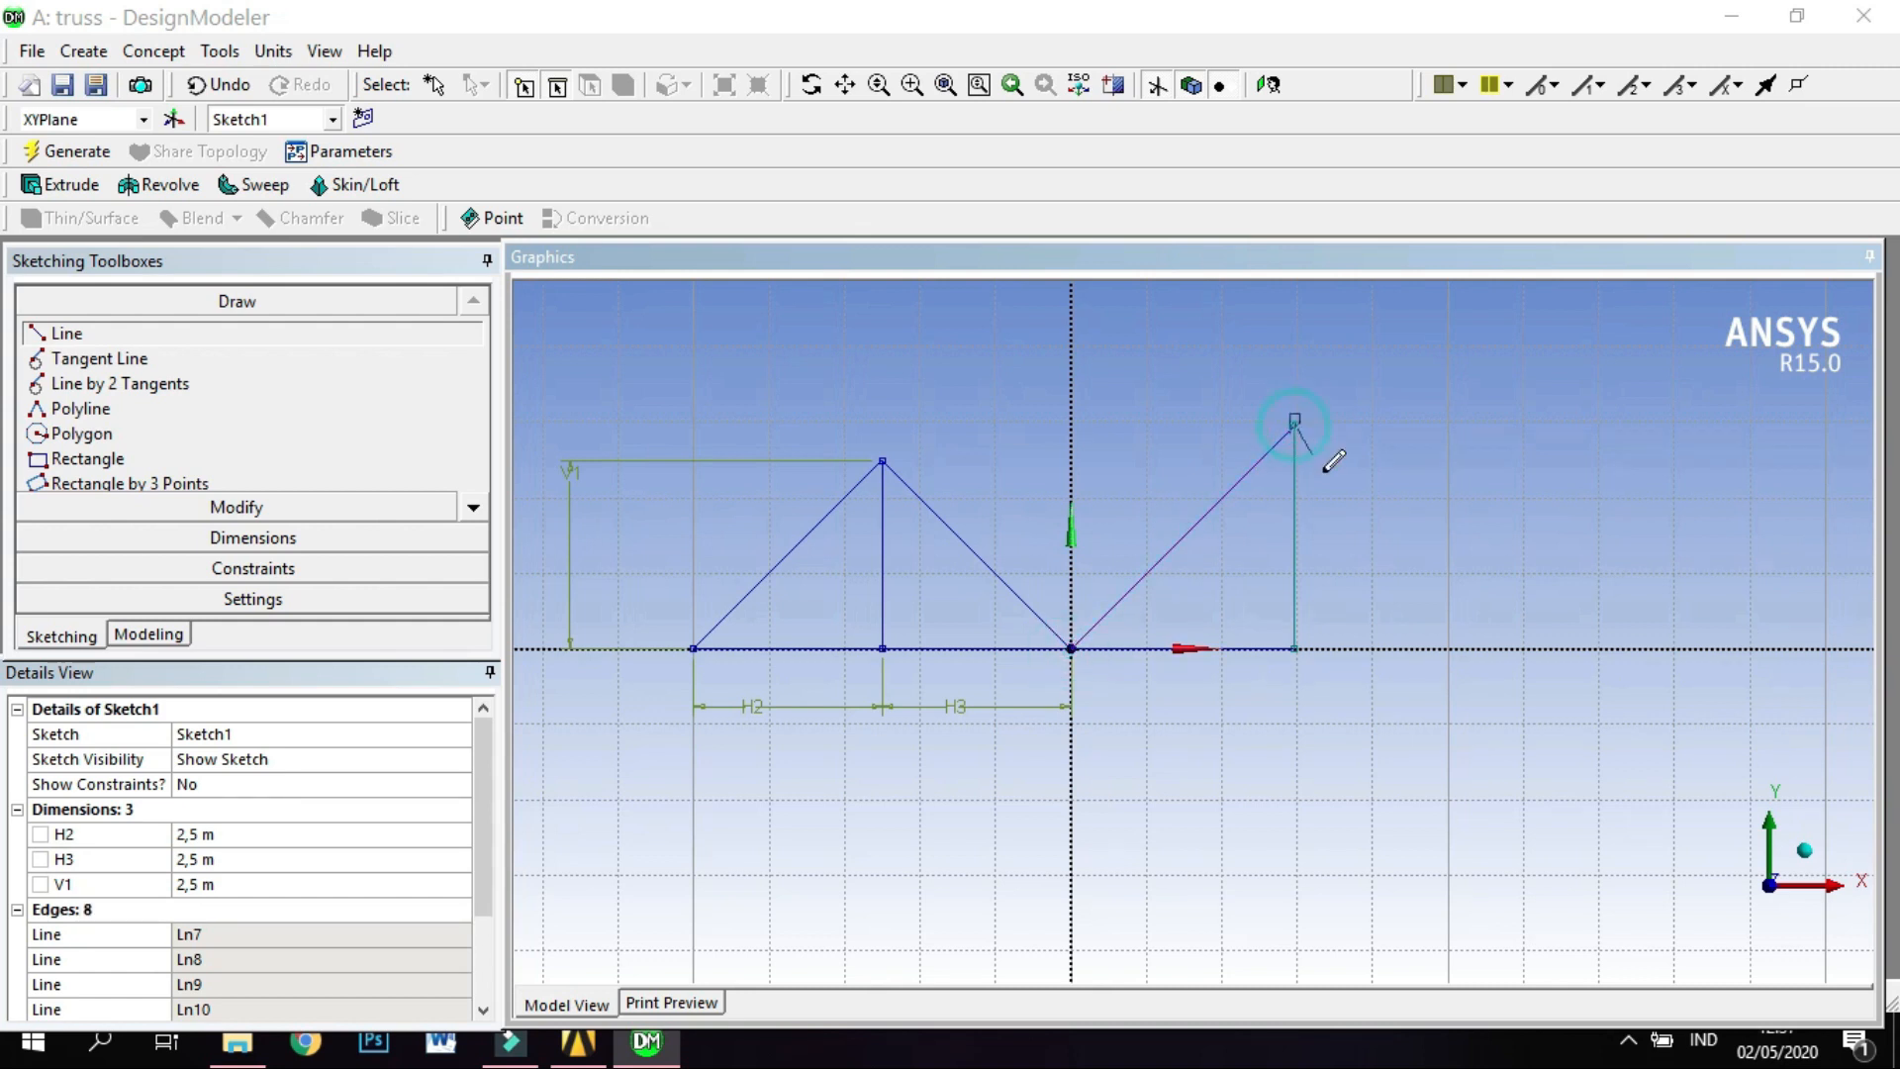
click(1523, 648)
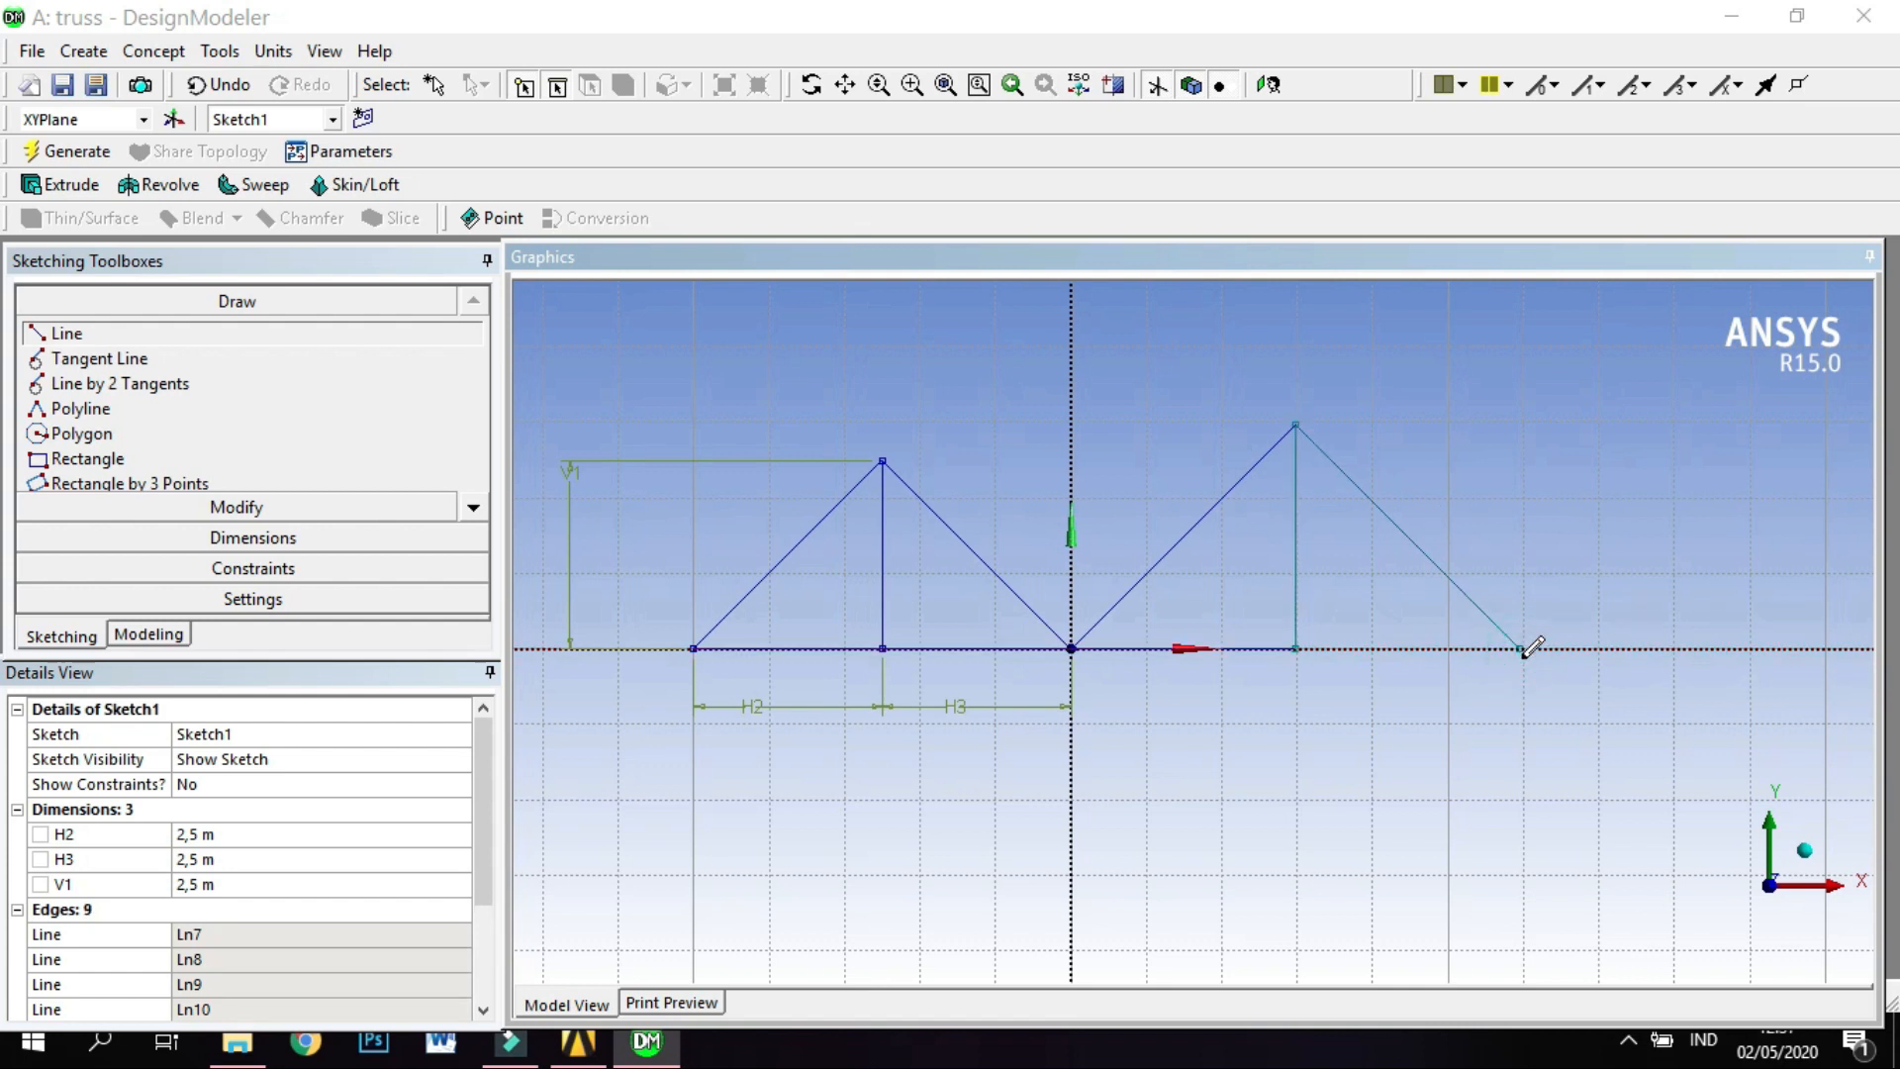
Draw the last base line along the X axis, from the far diagonal's lower end back to the second vertical's foot.
click(1520, 645)
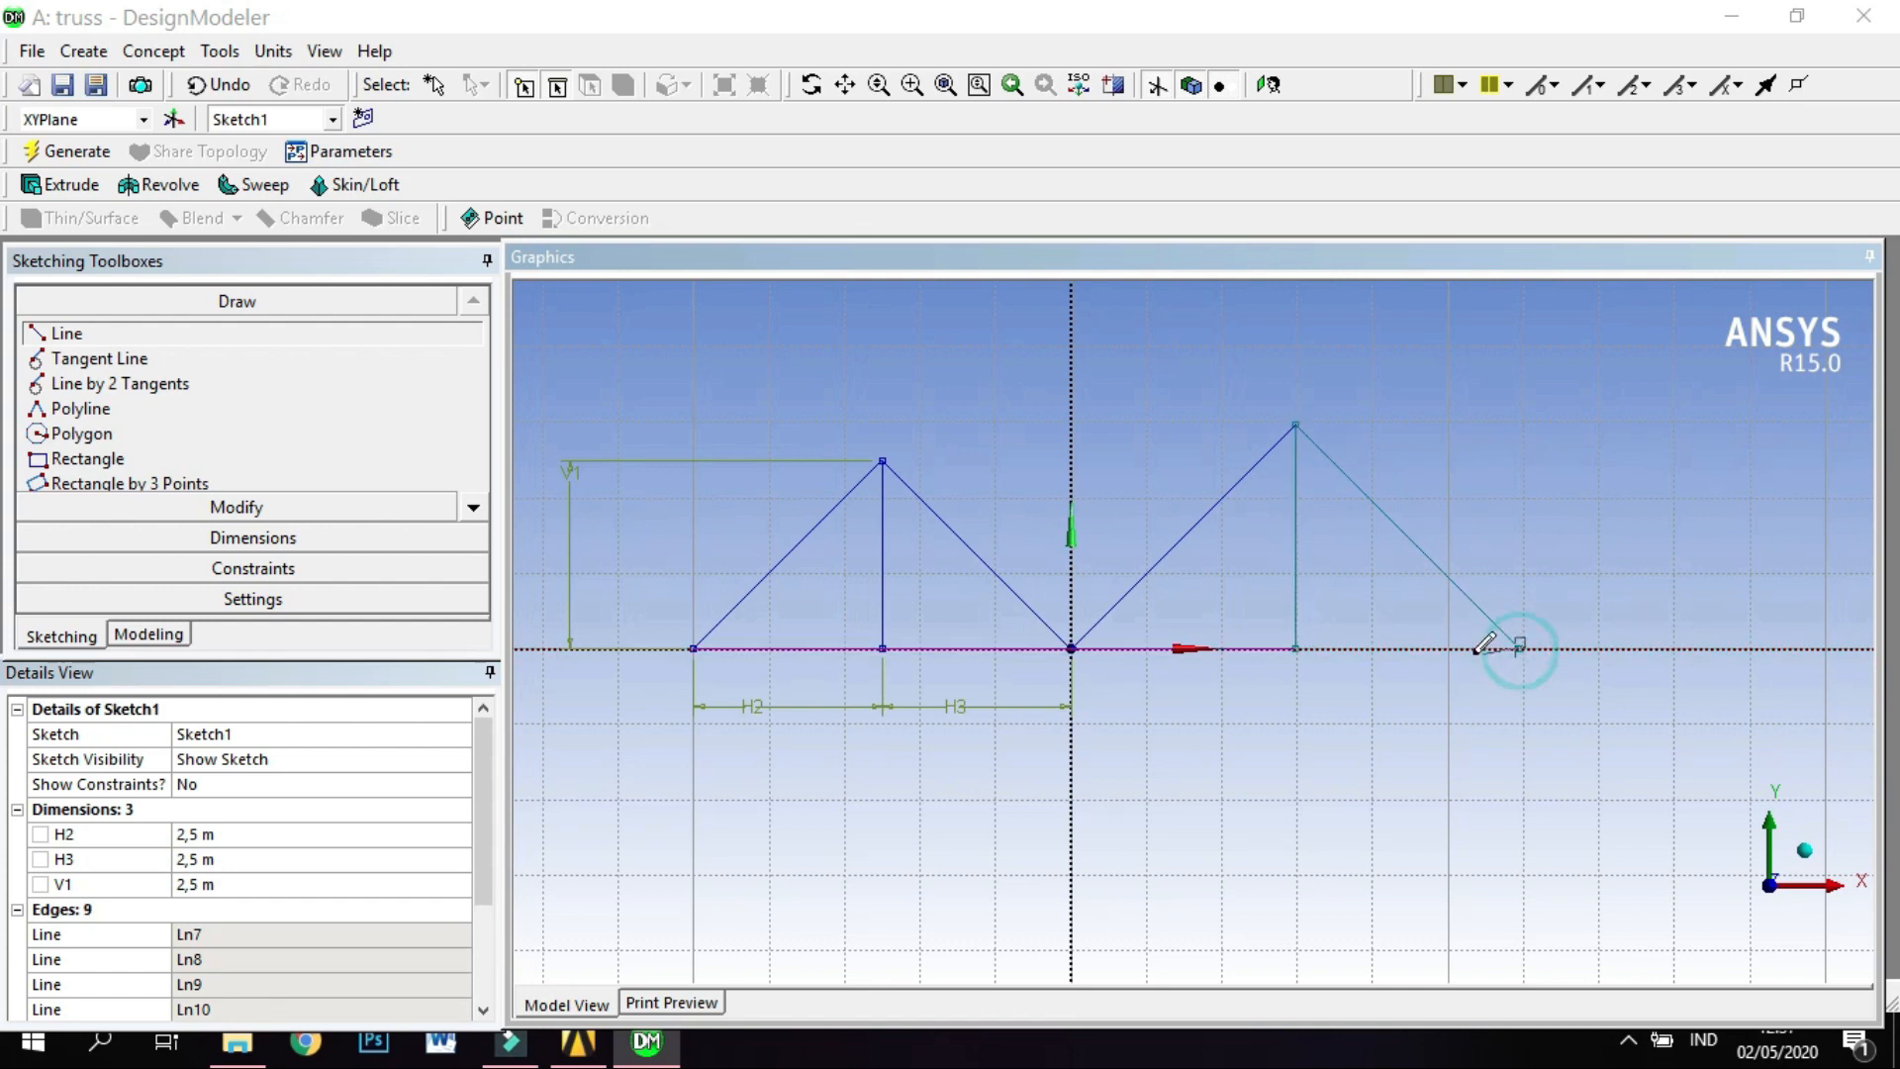
click(1296, 646)
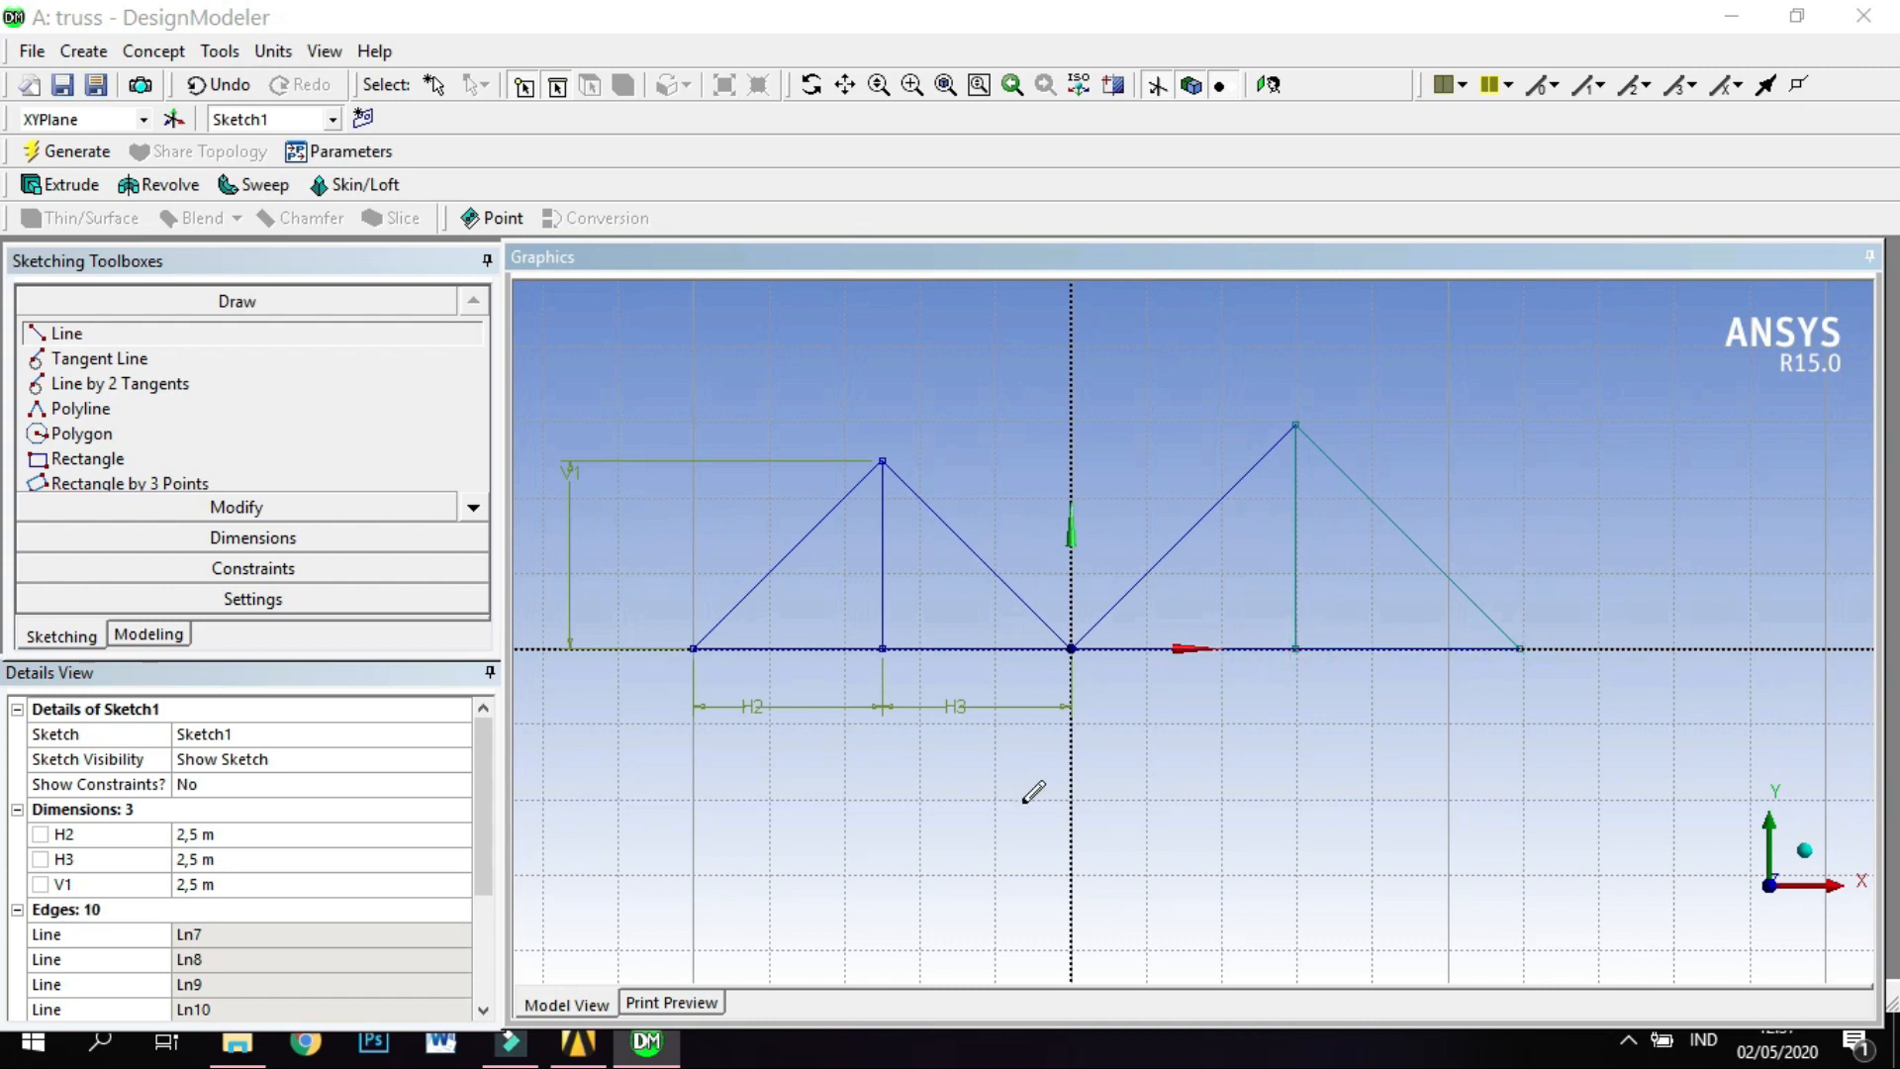
Examine the truss's joints and base line up close, from the left support across the origin to the right end.
scroll(699, 799, up, 1)
click(846, 84)
mouse_move(924, 475)
mouse_down()
mouse_move(1200, 436)
mouse_move(1175, 356)
mouse_up()
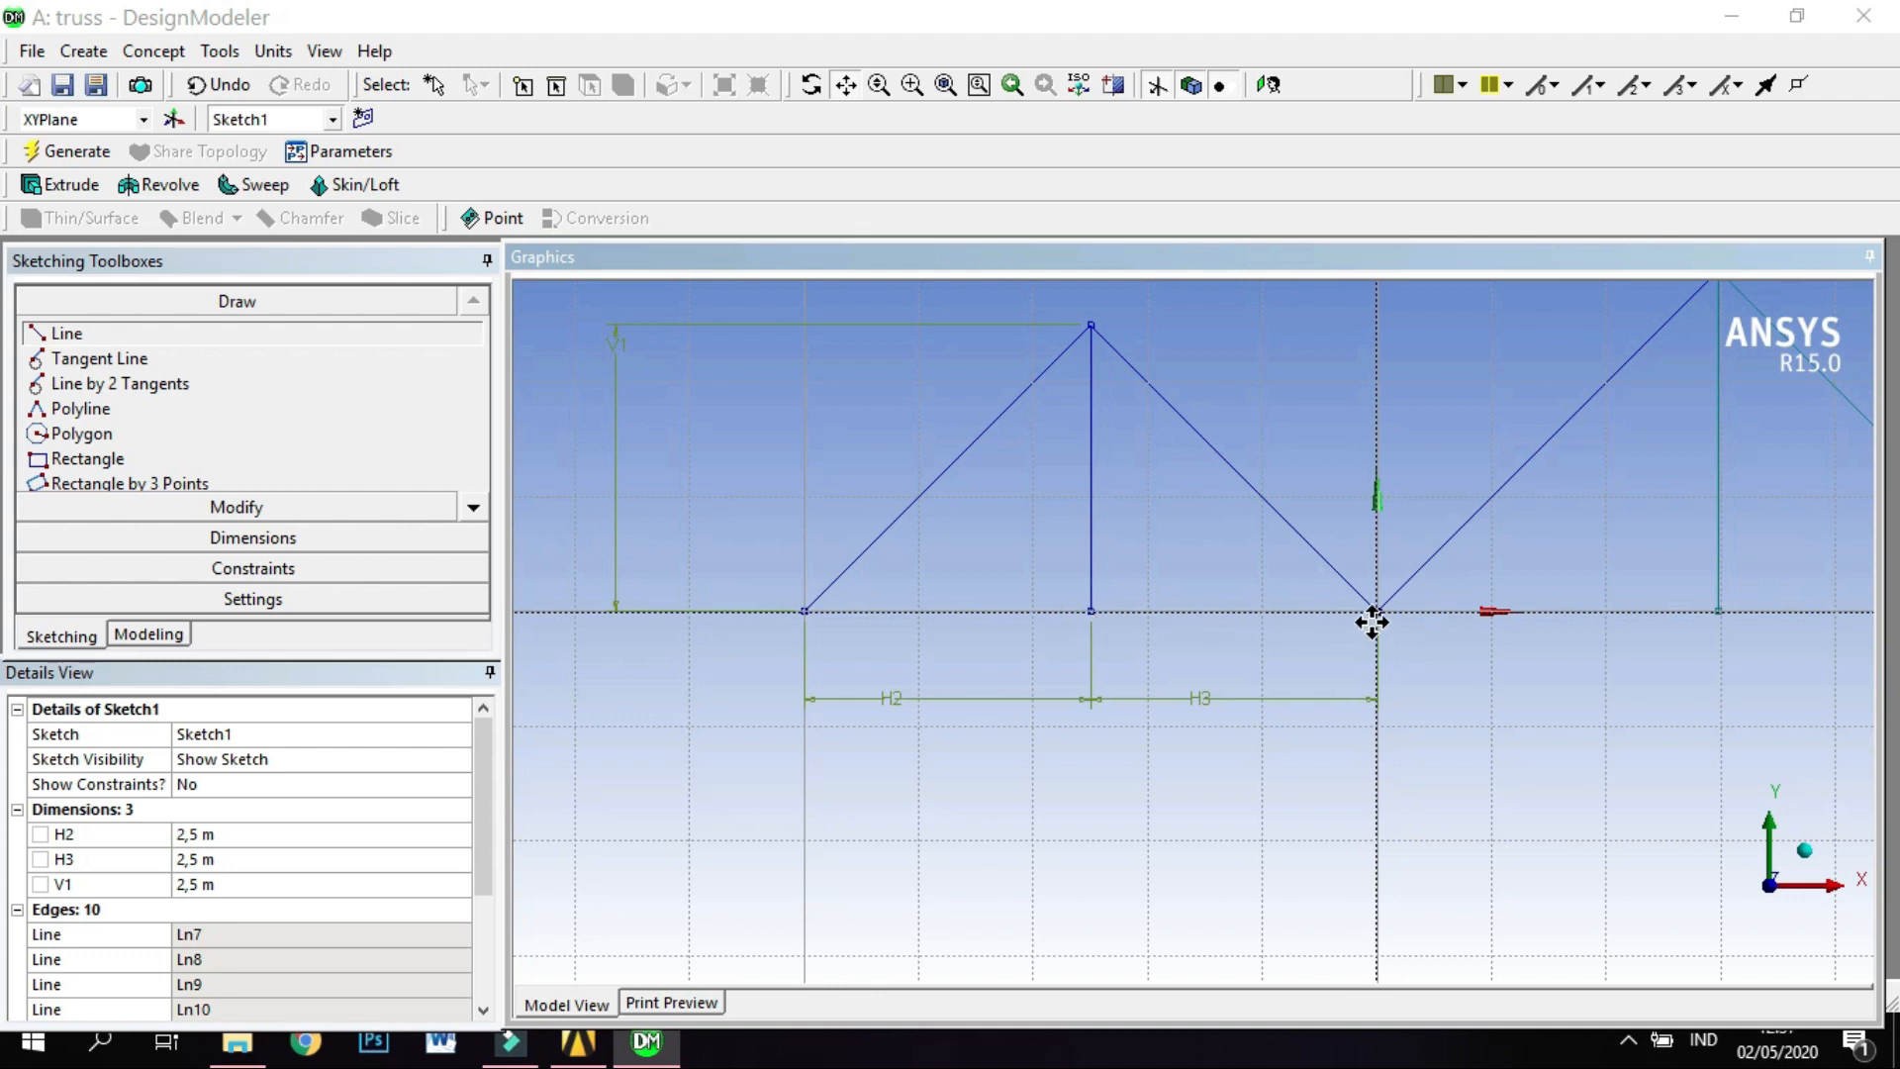
drag(1616, 662, 1264, 759)
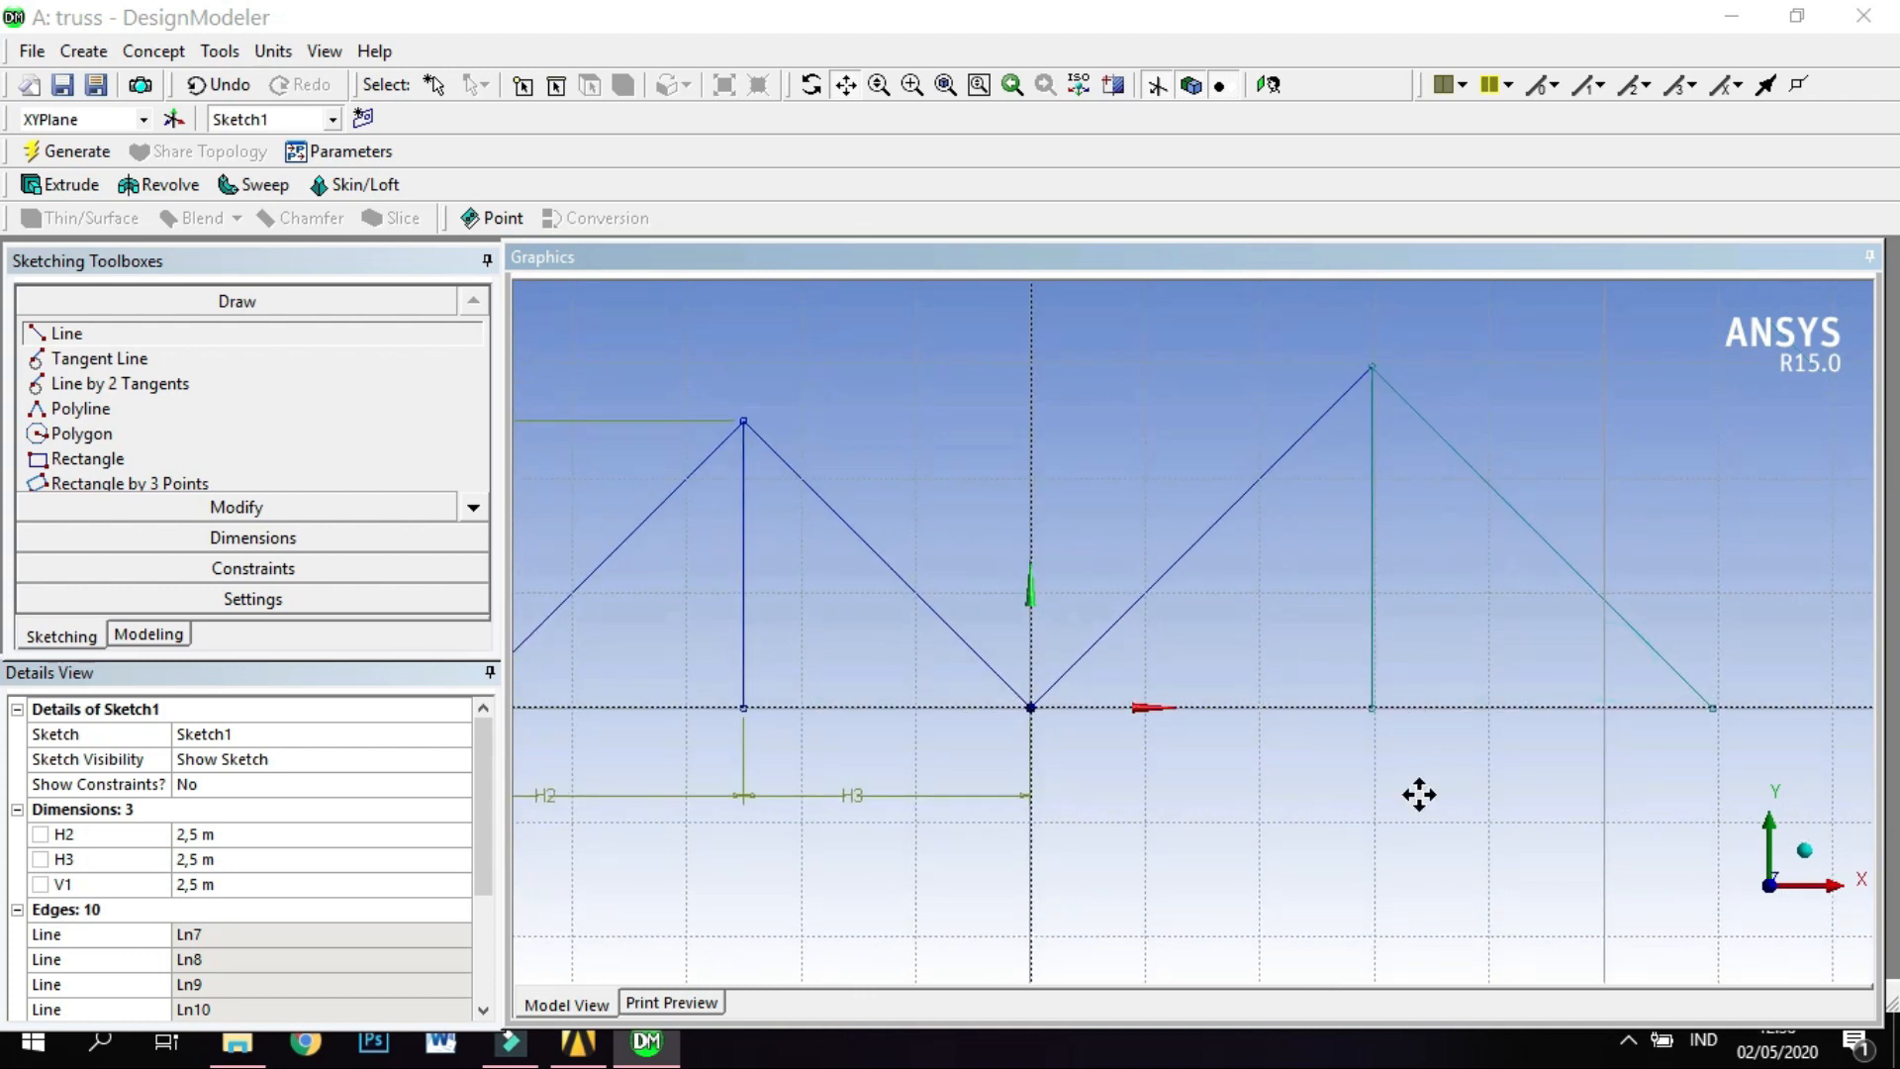
drag(1421, 792, 1323, 781)
drag(1202, 797, 1684, 835)
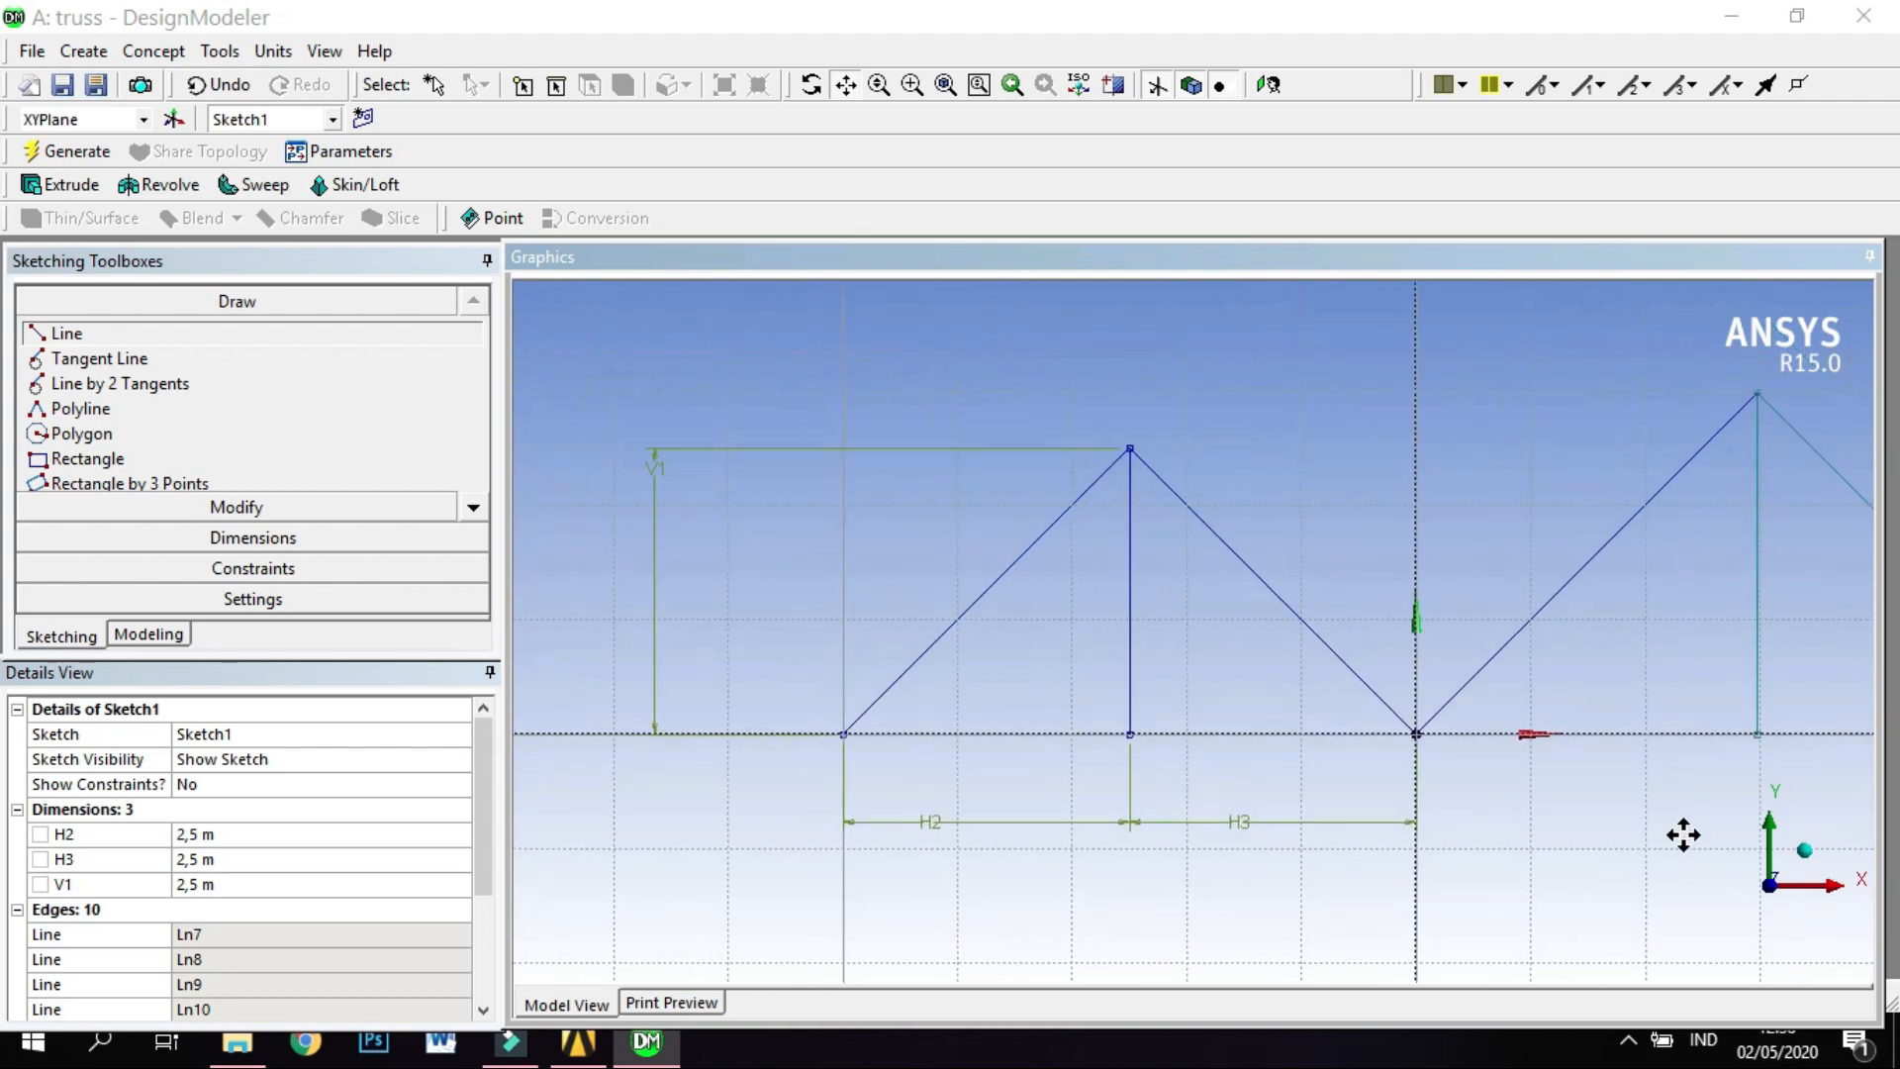
scroll(1030, 666, up, 2)
mouse_move(950, 635)
mouse_down()
mouse_move(971, 594)
mouse_move(1143, 487)
mouse_up()
drag(870, 699, 1061, 682)
scroll(826, 707, up, 3)
drag(824, 708, 1024, 735)
scroll(935, 791, up, 4)
scroll(936, 792, up, 4)
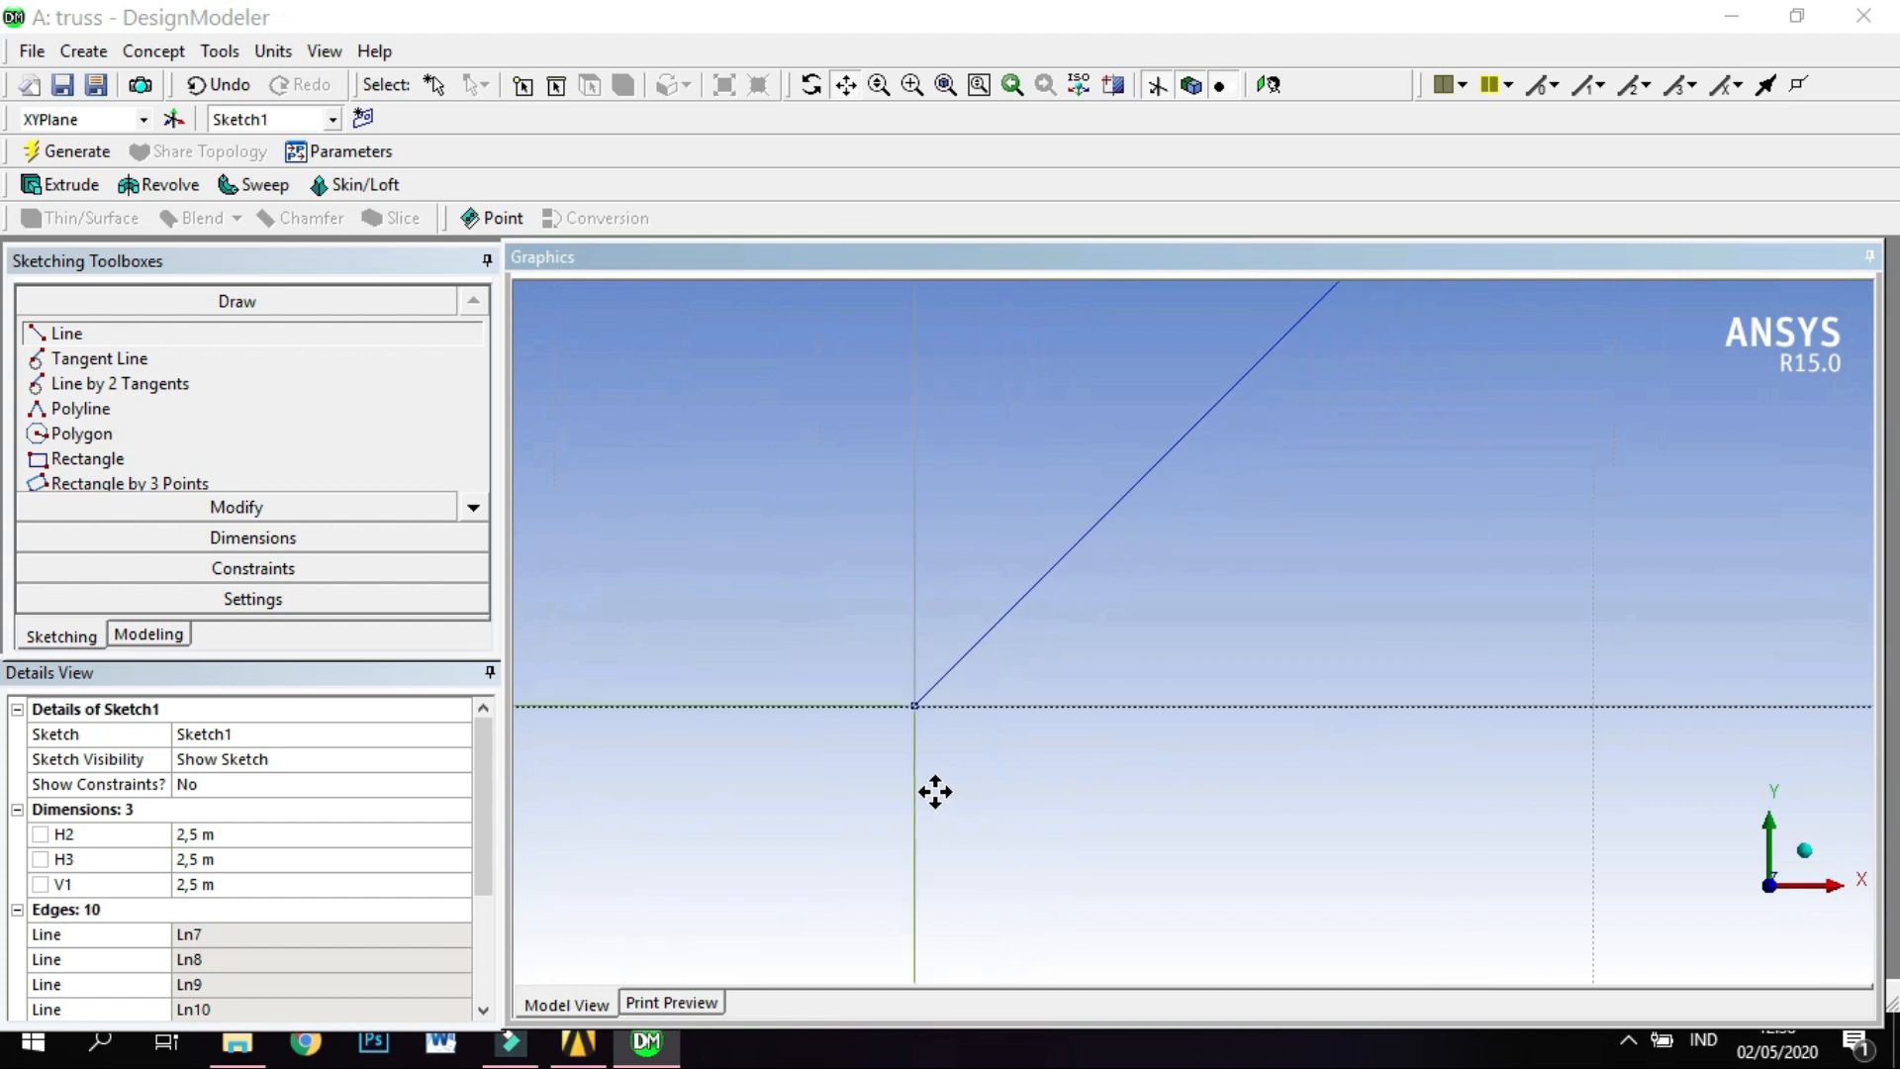
drag(989, 802, 1175, 713)
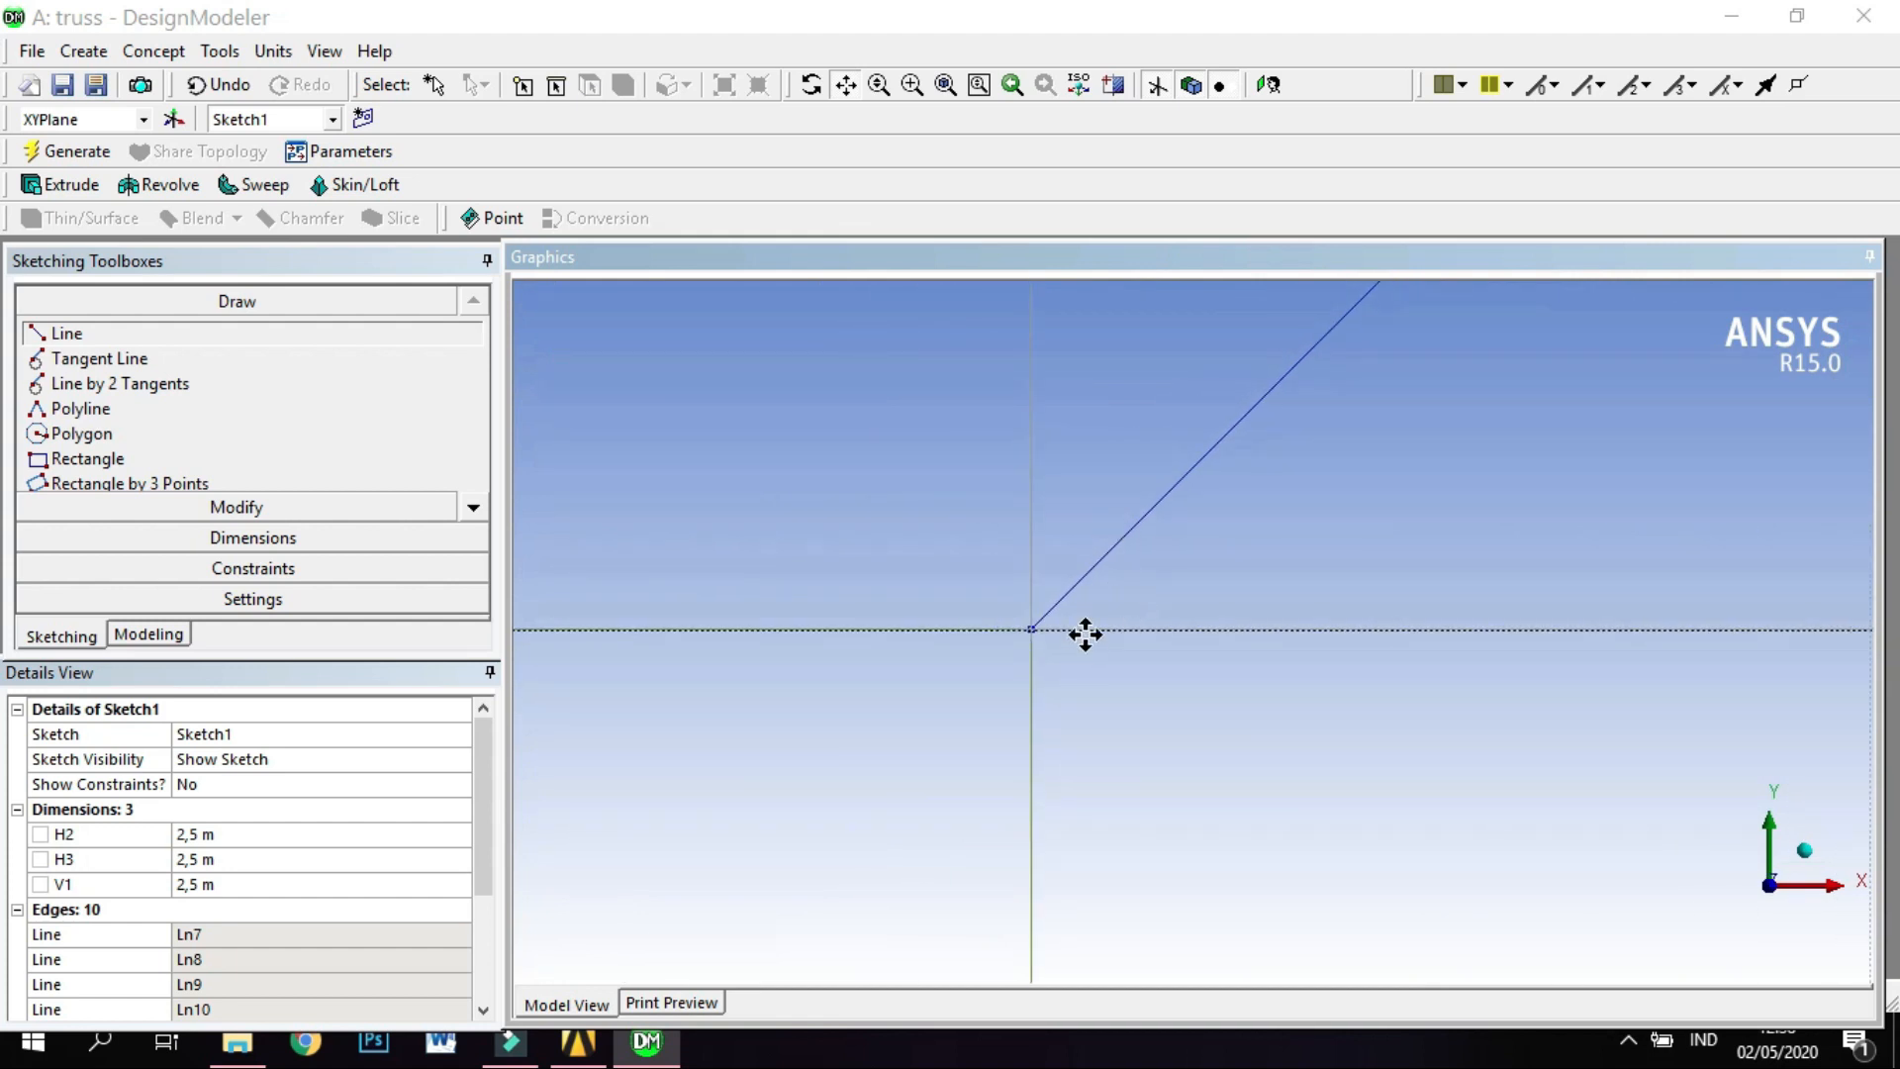
drag(1331, 738, 729, 747)
drag(1454, 747, 843, 741)
drag(1510, 729, 1060, 746)
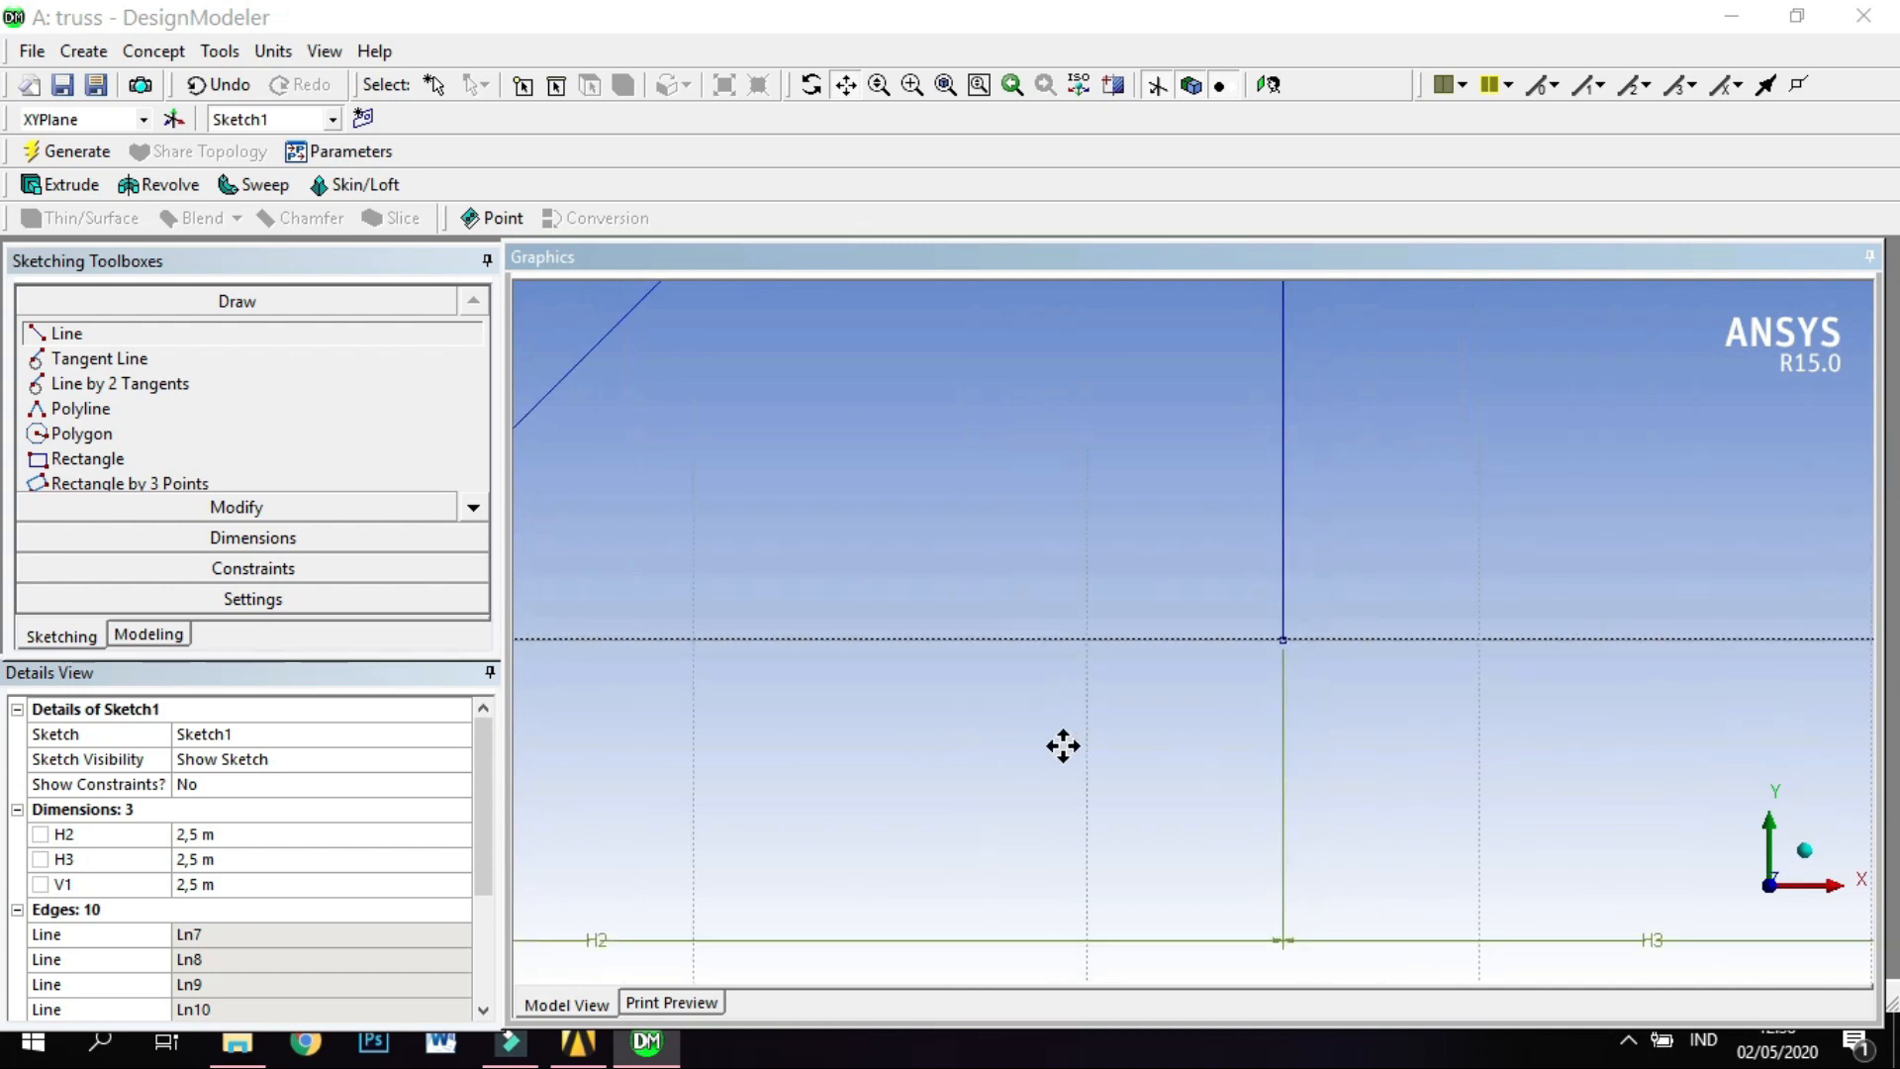
scroll(1412, 456, down, 1)
drag(1464, 456, 1136, 705)
scroll(1306, 605, down, 2)
drag(1537, 552, 1305, 614)
drag(1480, 699, 1136, 629)
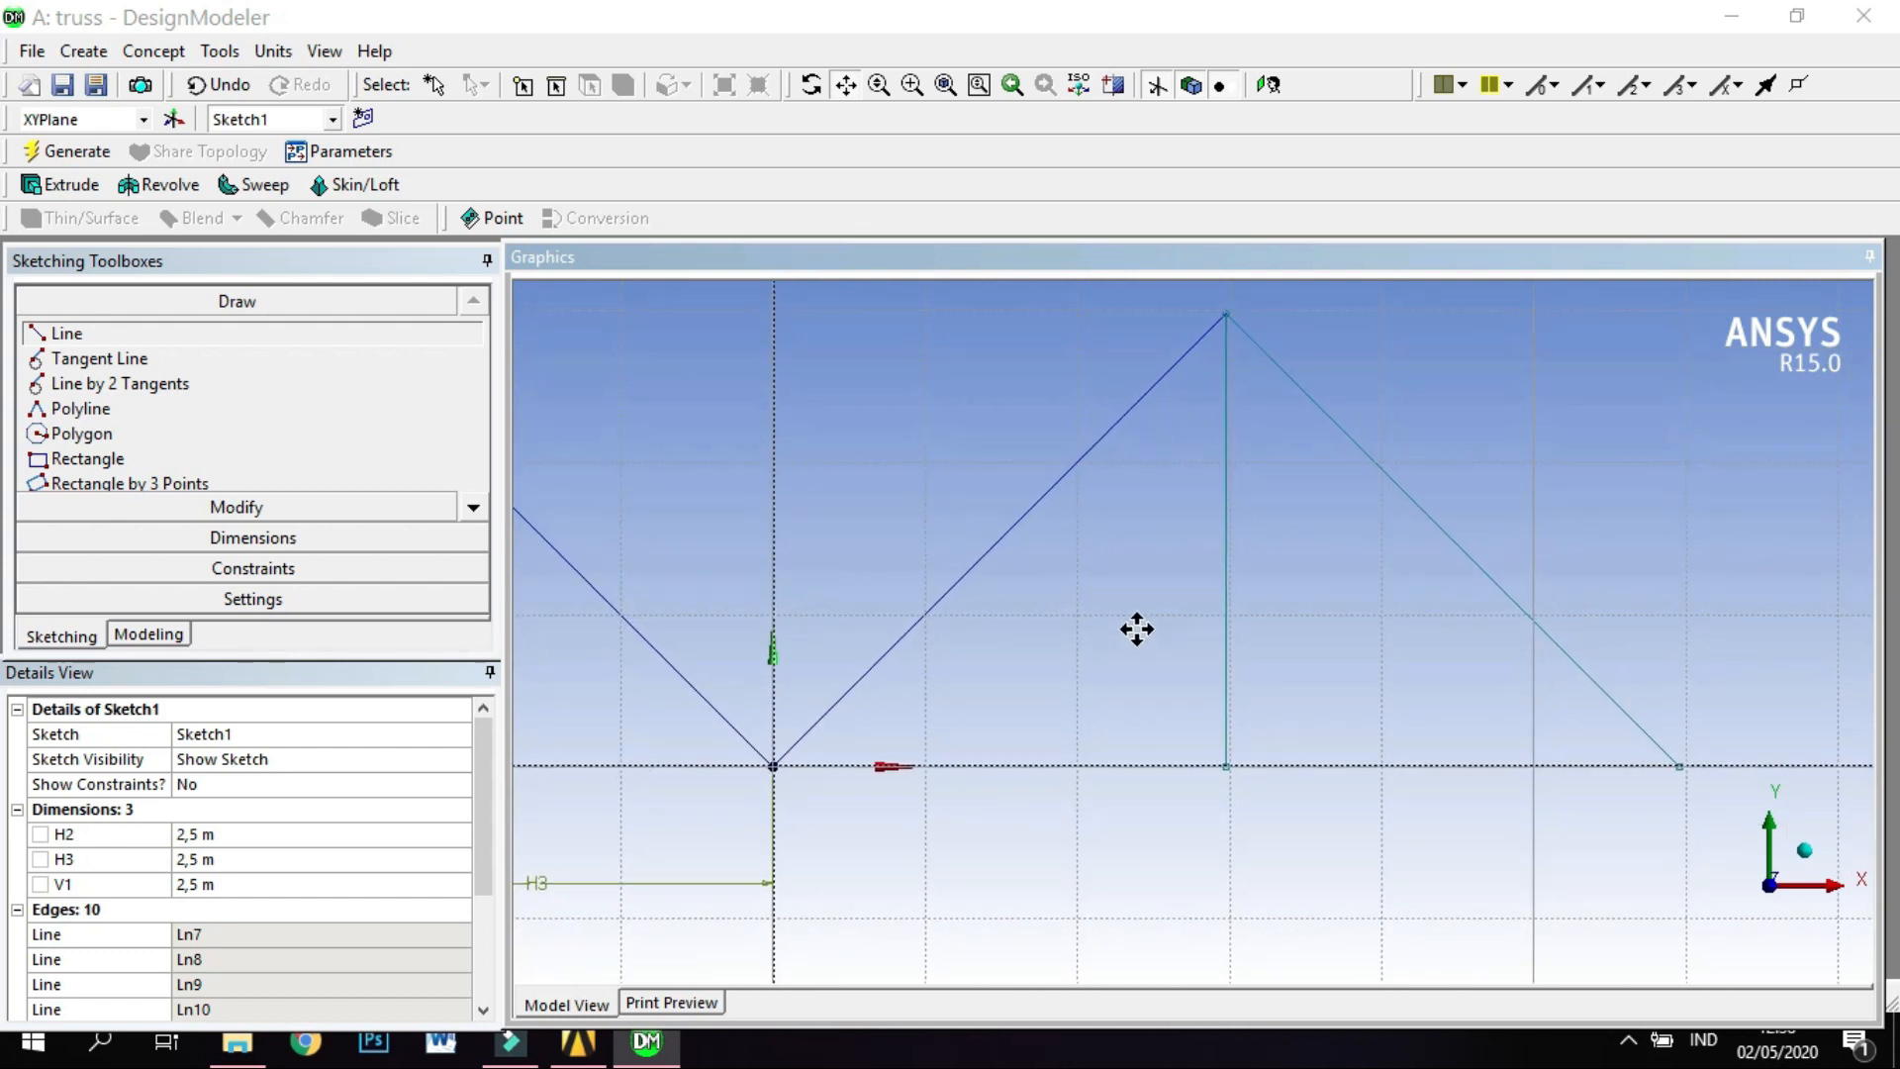
scroll(1097, 638, down, 2)
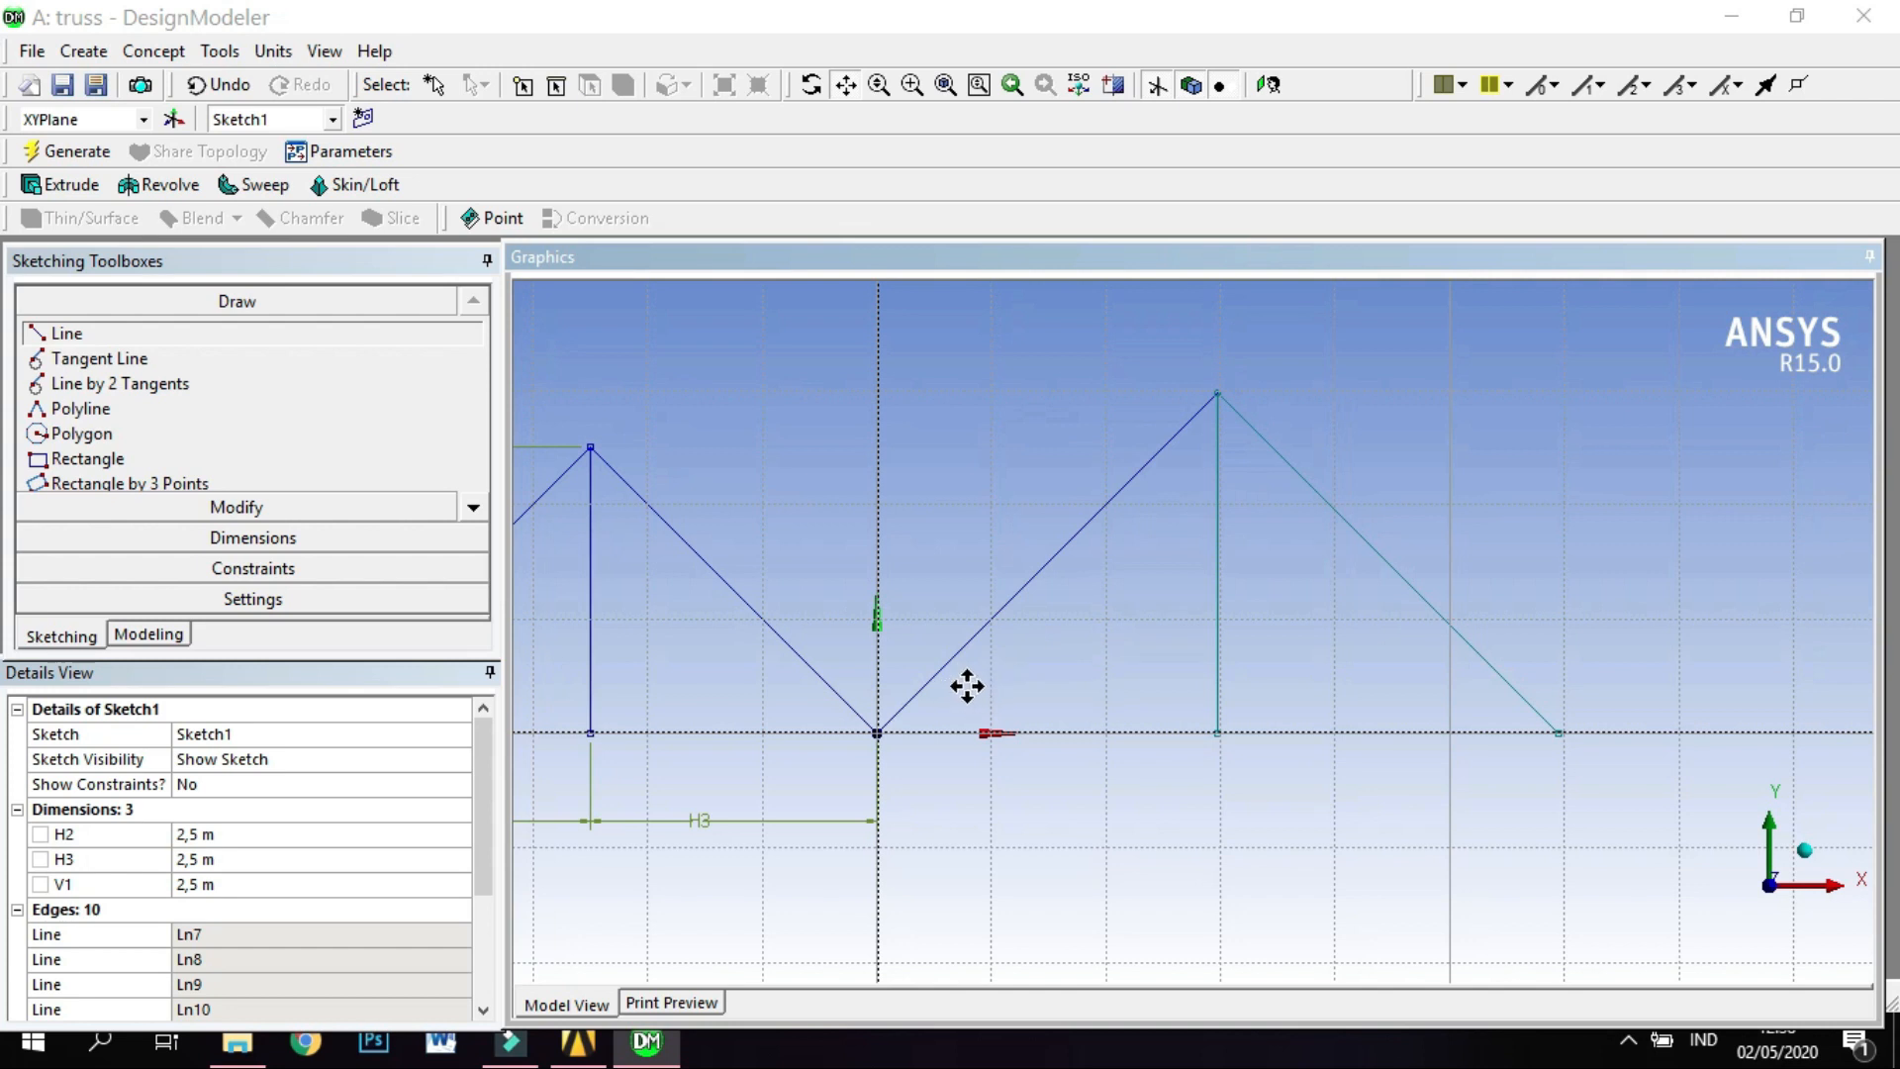
drag(1072, 683, 1230, 644)
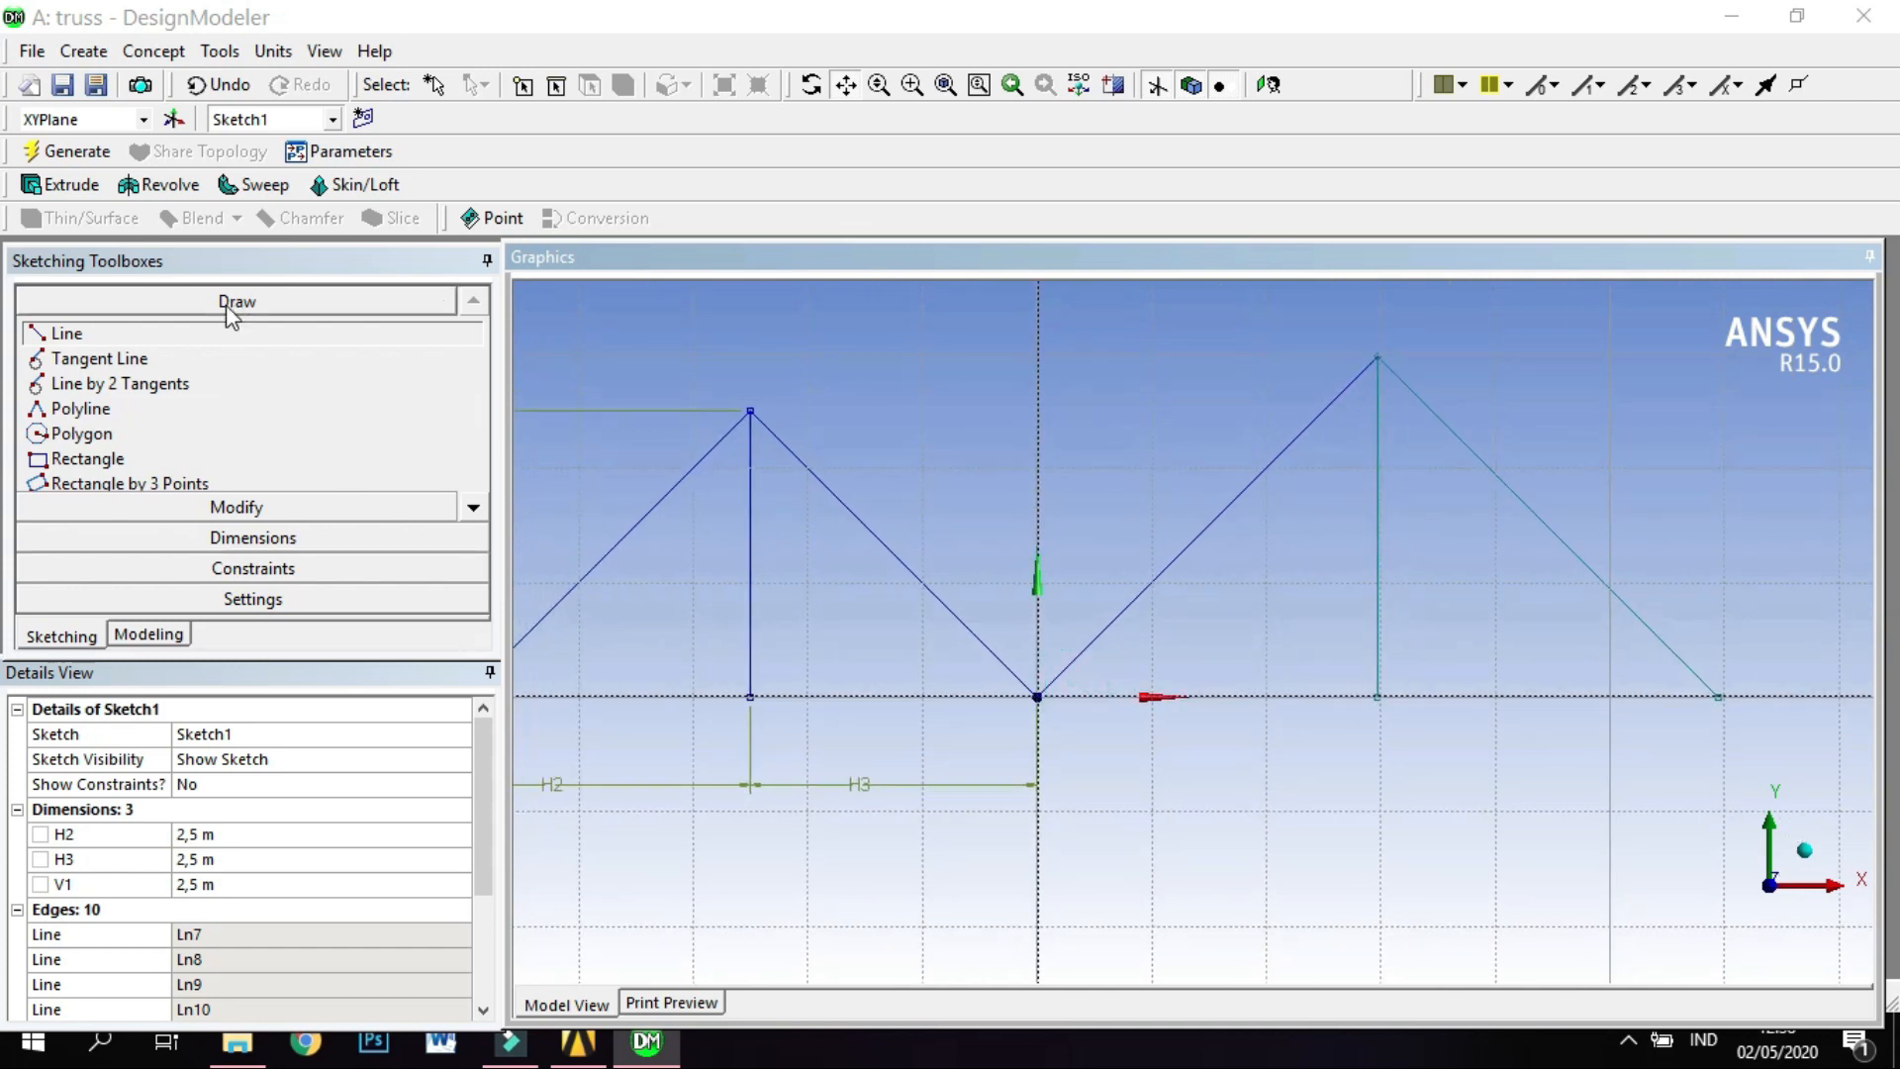
Dimension the base line between the origin and the second vertical's foot, and set it to 2,5 m.
click(236, 538)
scroll(1411, 780, down, 1)
scroll(1413, 782, down, 1)
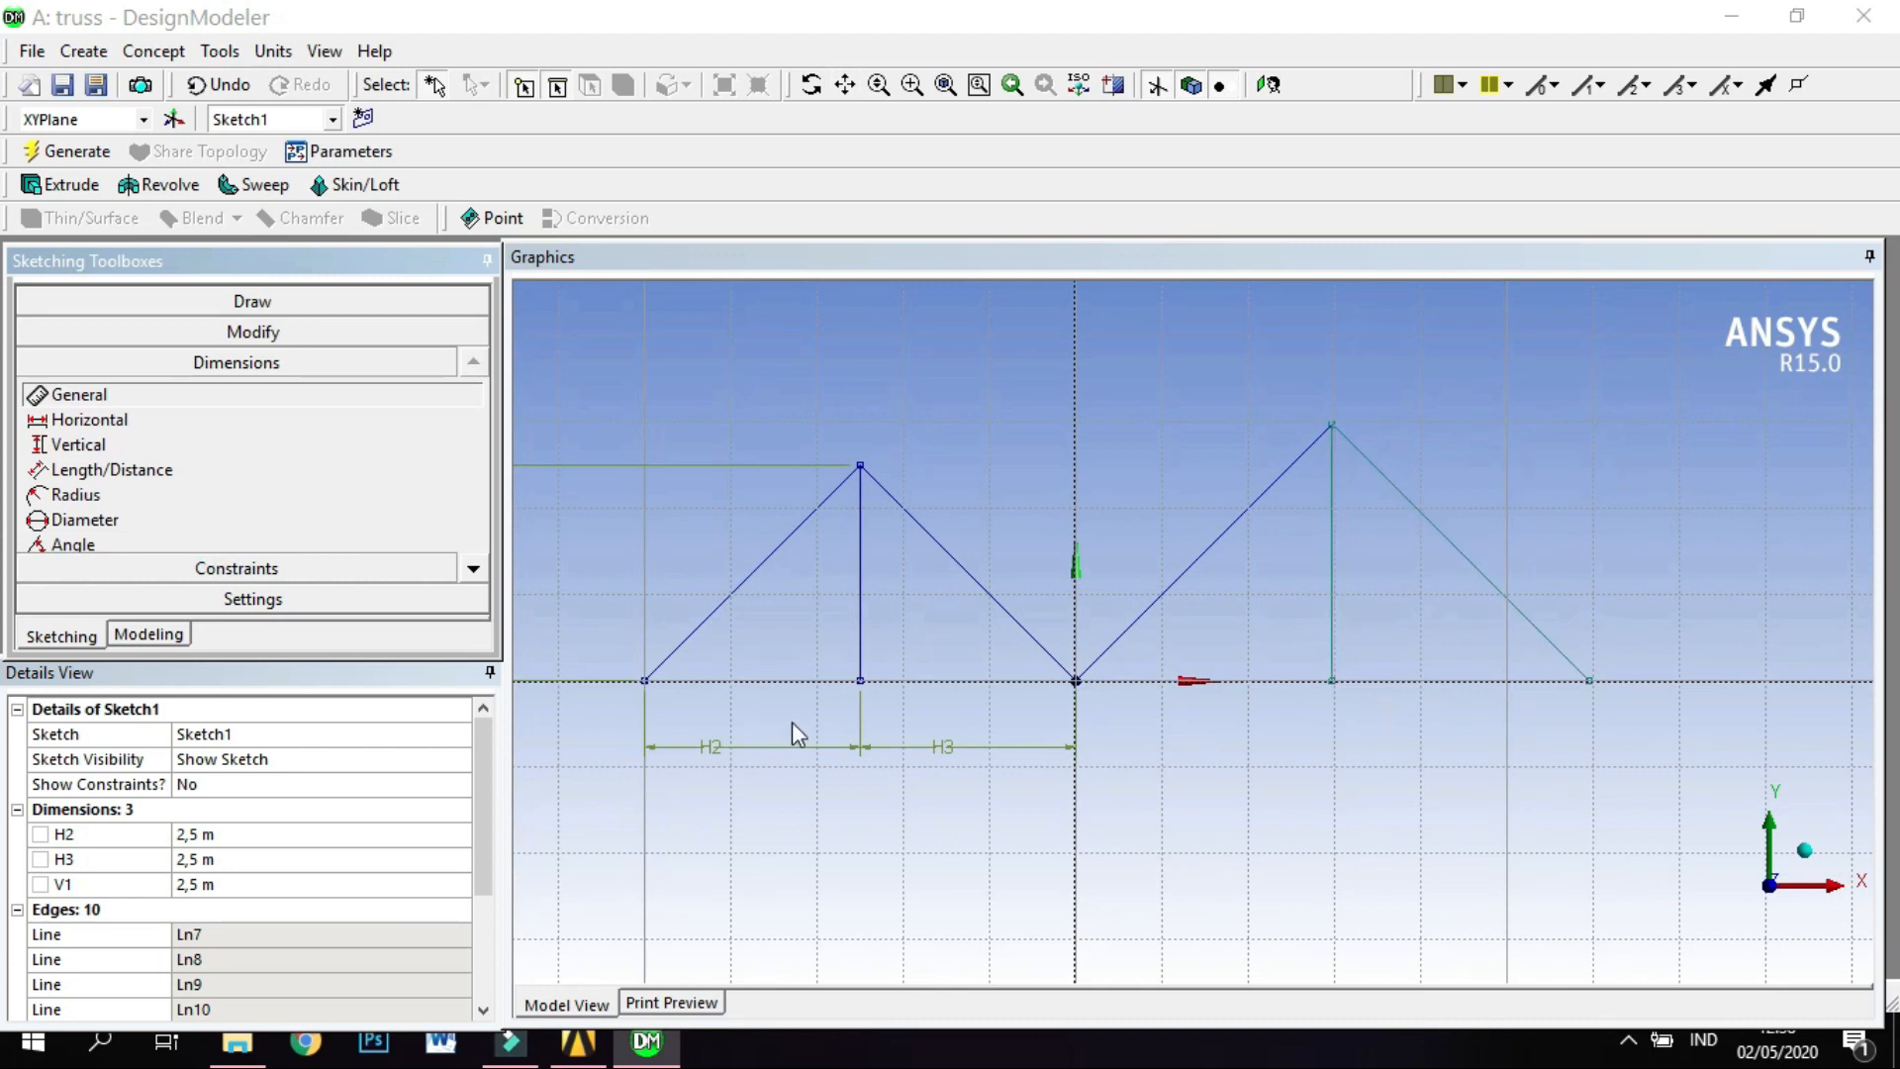
scroll(1292, 704, down, 1)
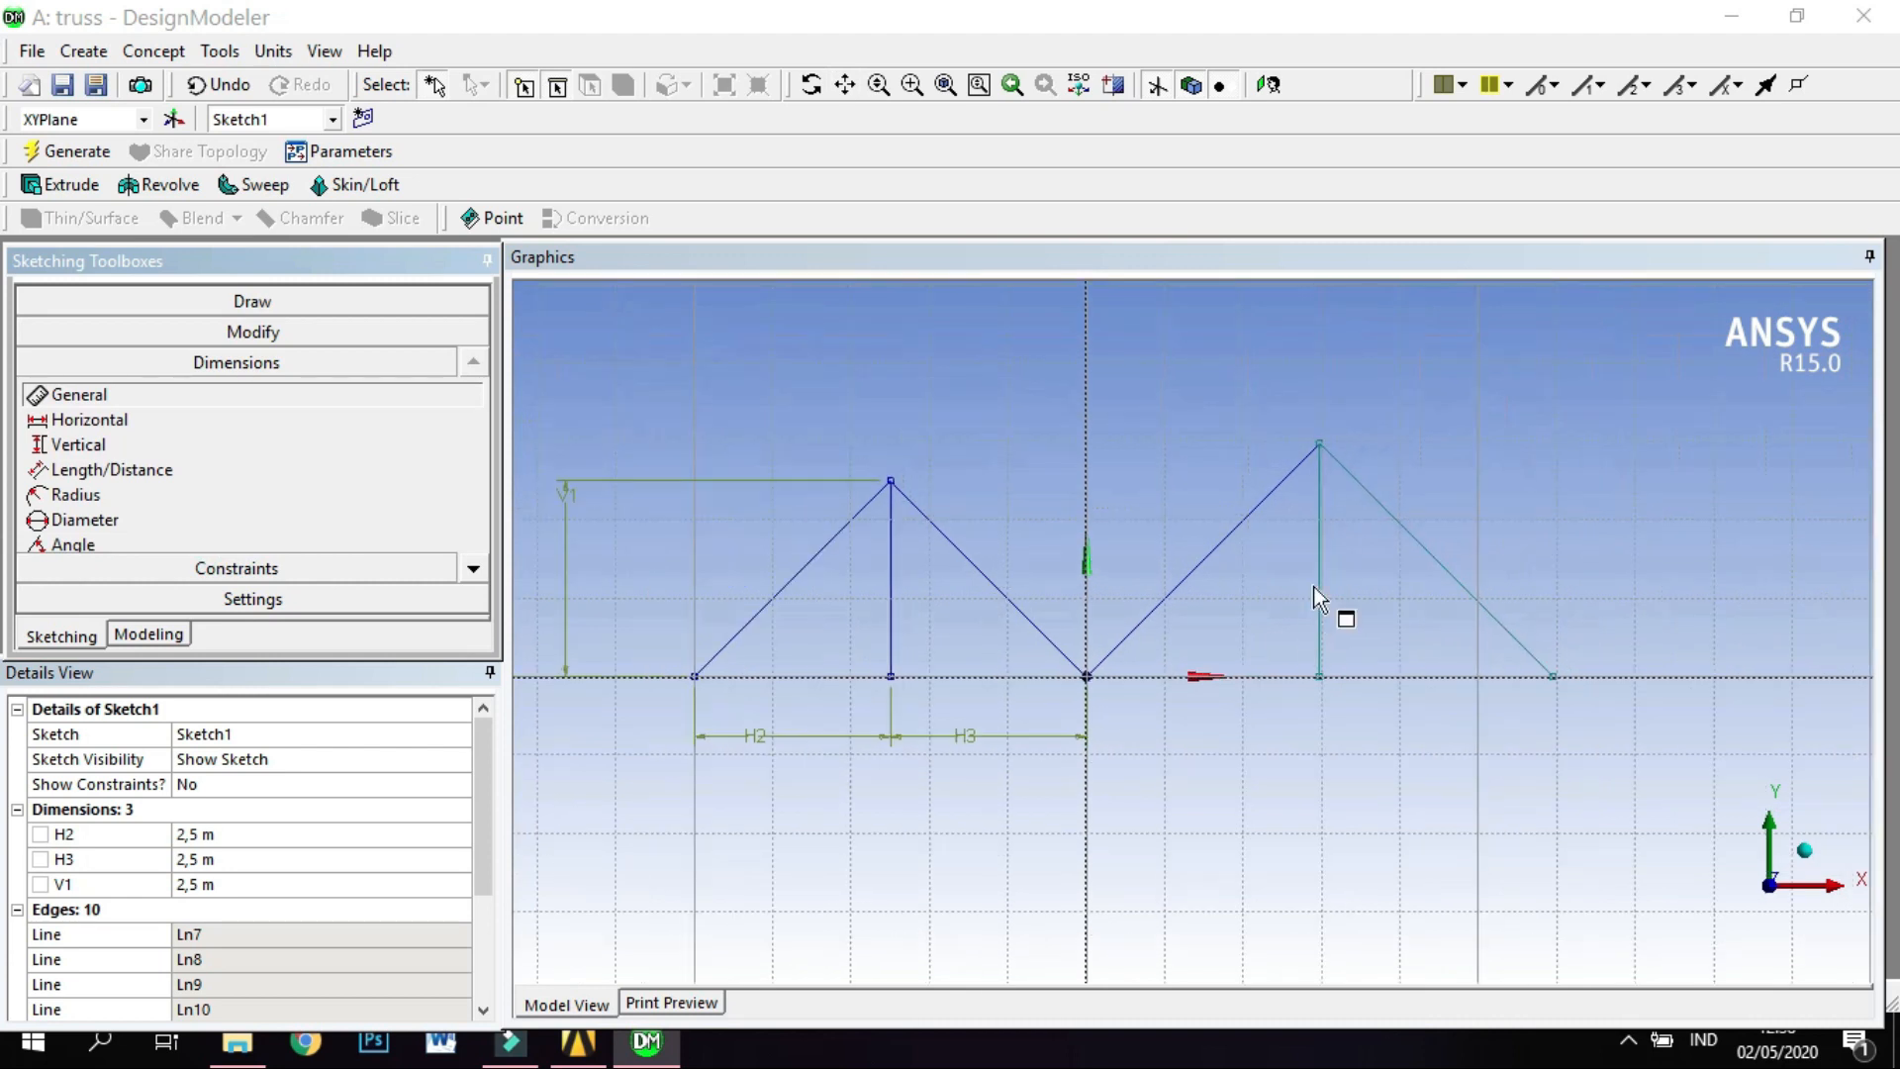
click(1321, 444)
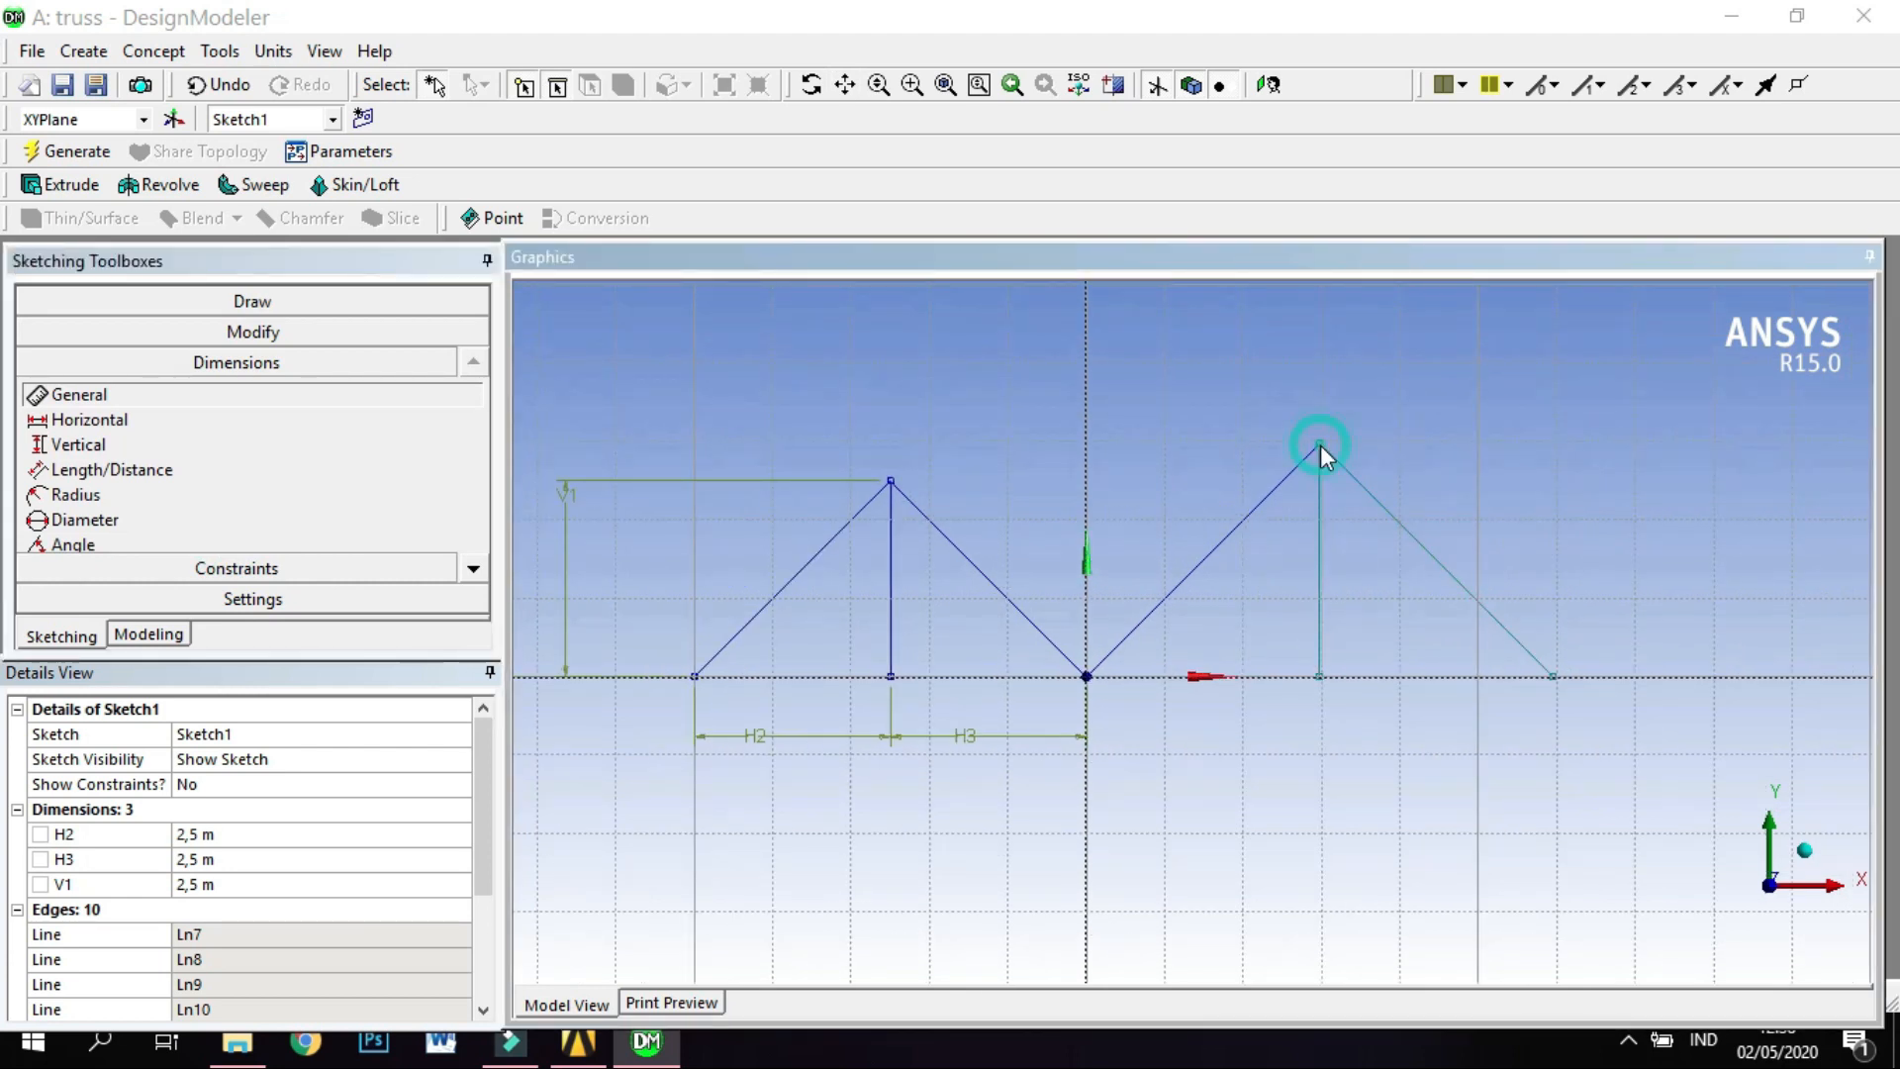
click(1275, 676)
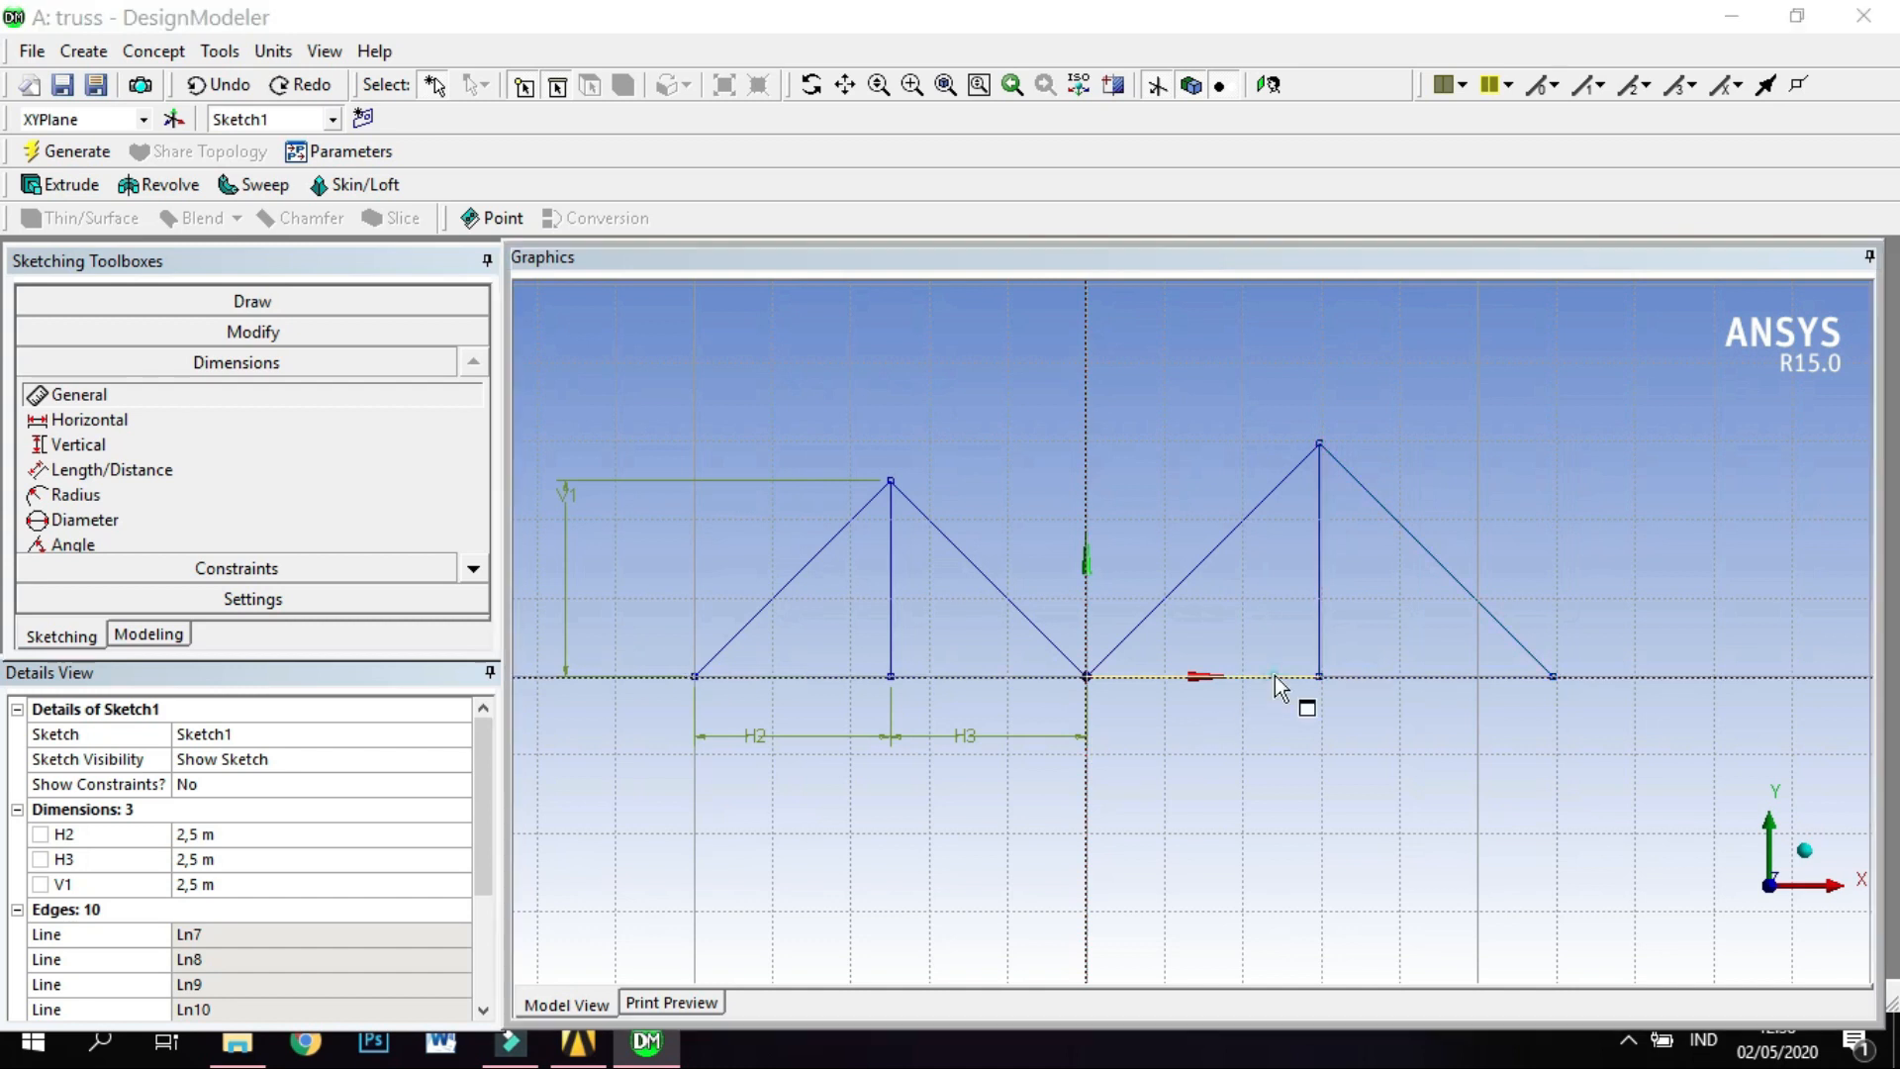
click(1277, 734)
click(288, 881)
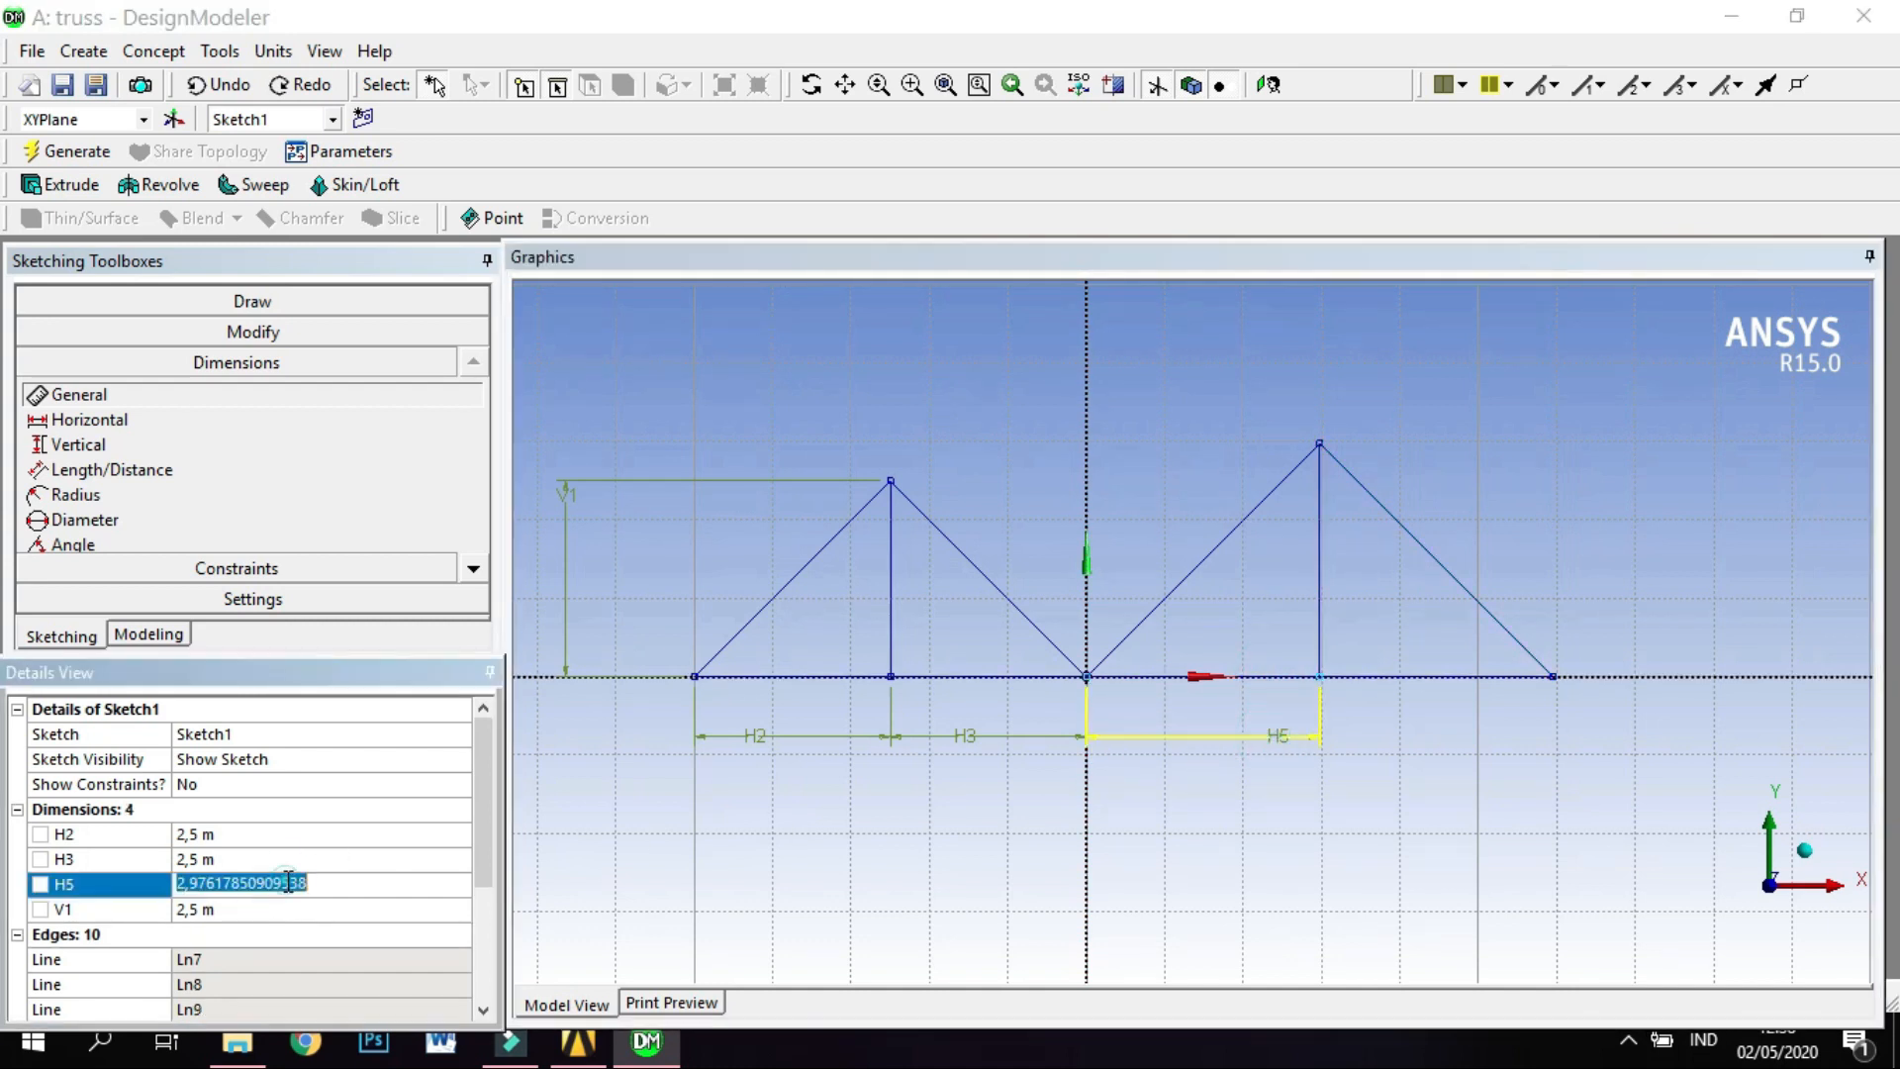
text(2,5)
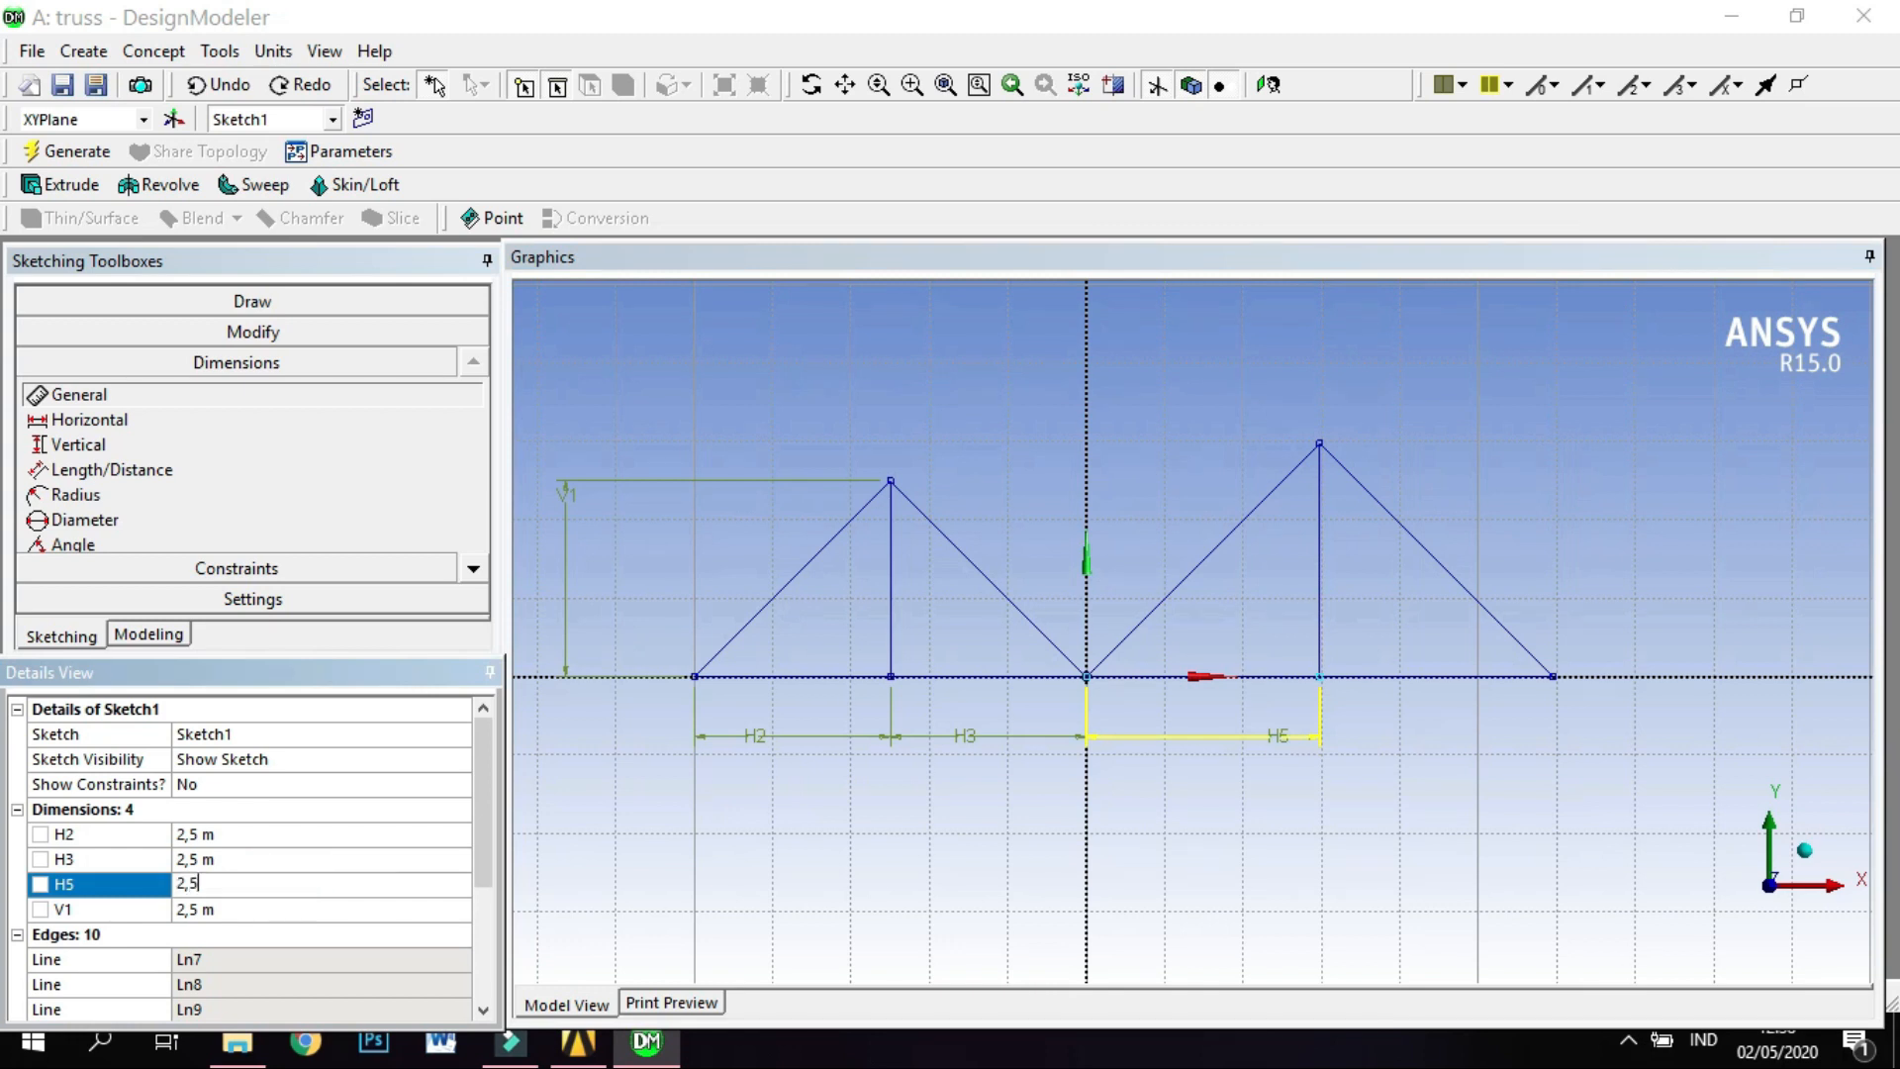
key(Return)
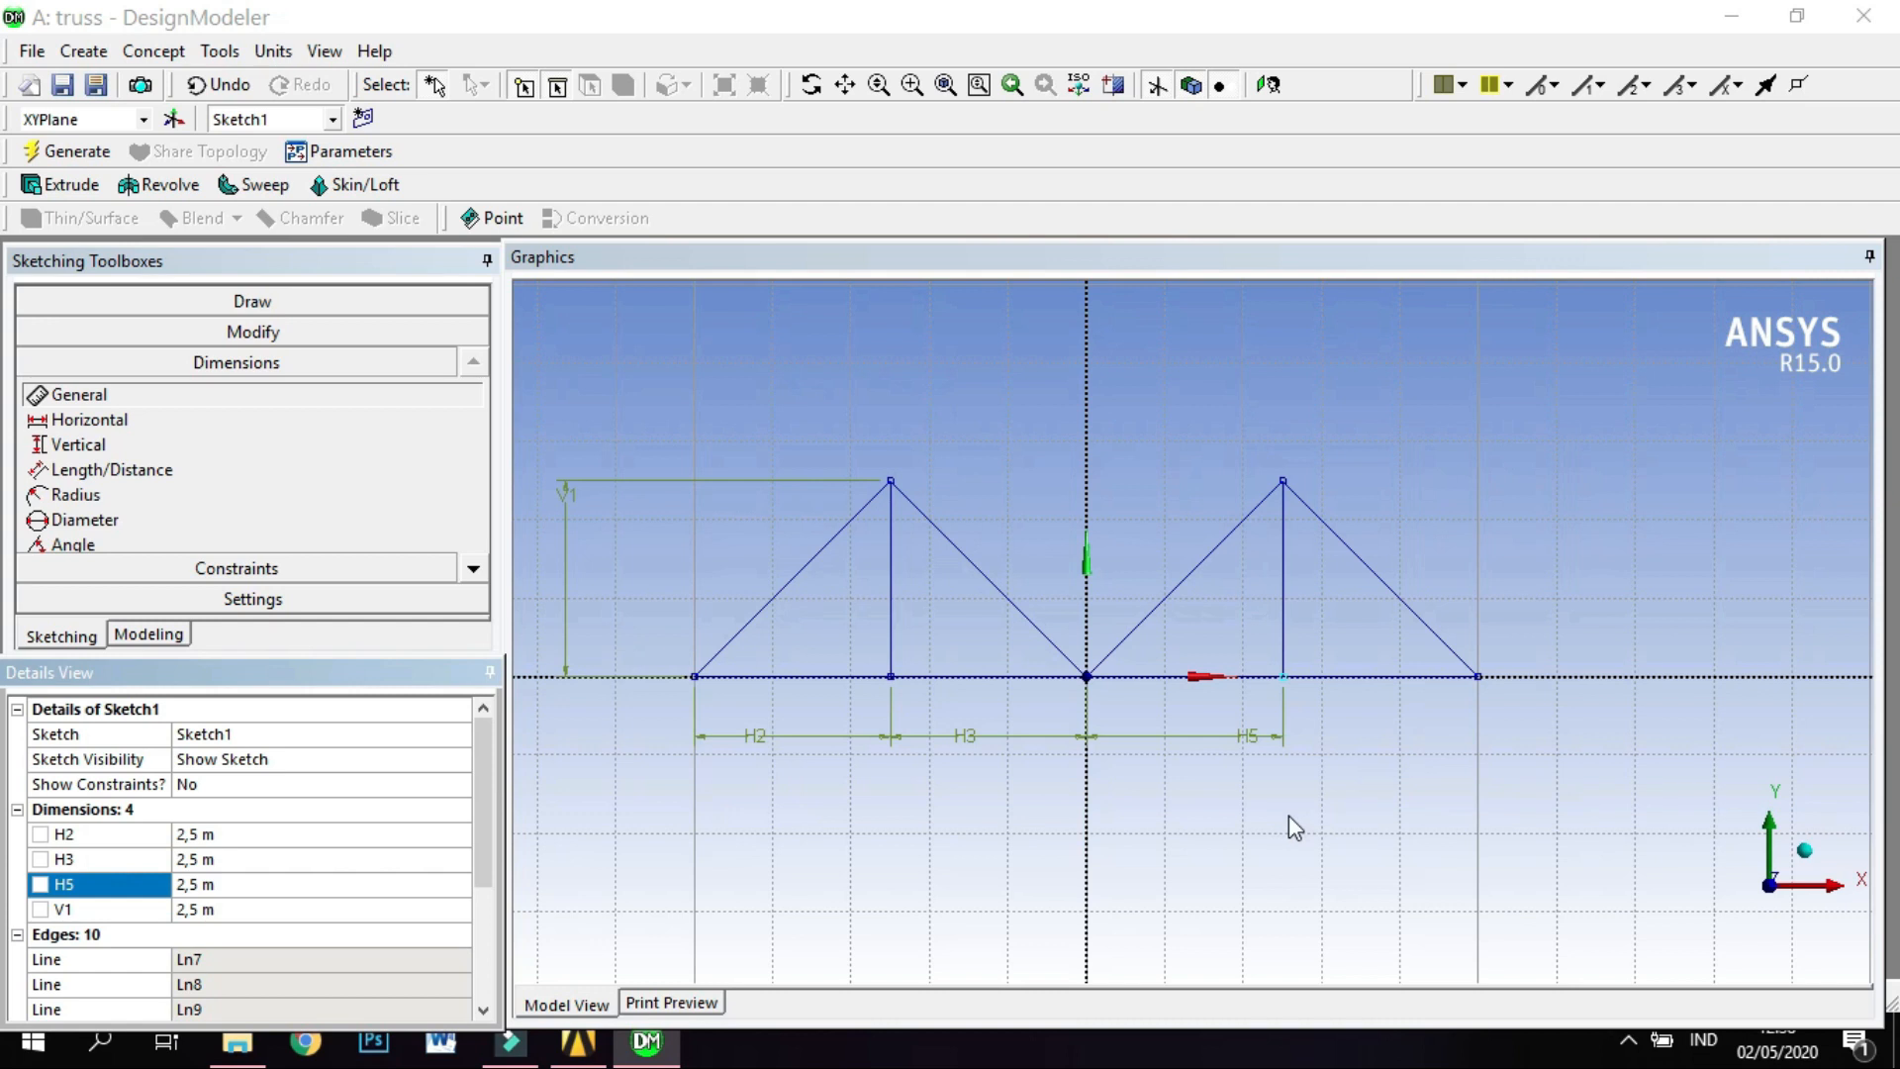
Draw the horizontal top chord connecting the upper ends of the two verticals.
scroll(1201, 809, up, 1)
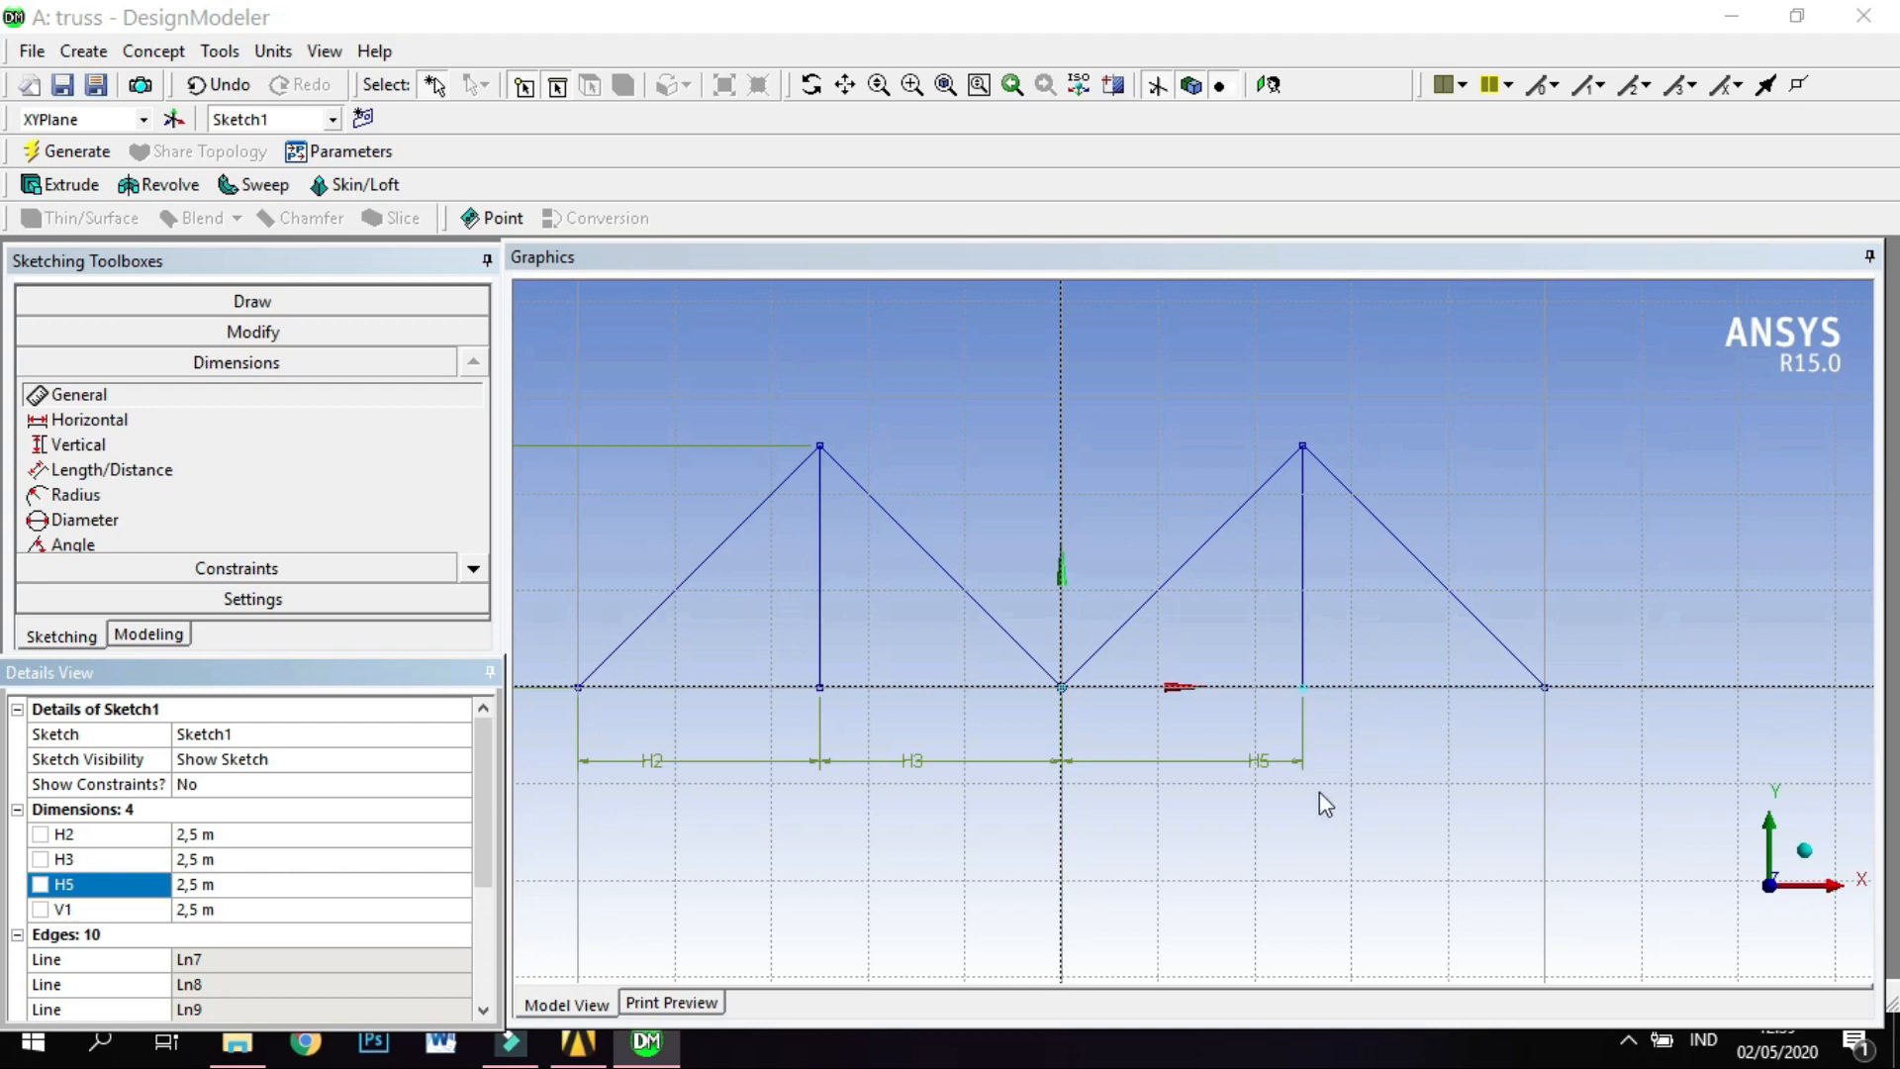
scroll(956, 863, down, 1)
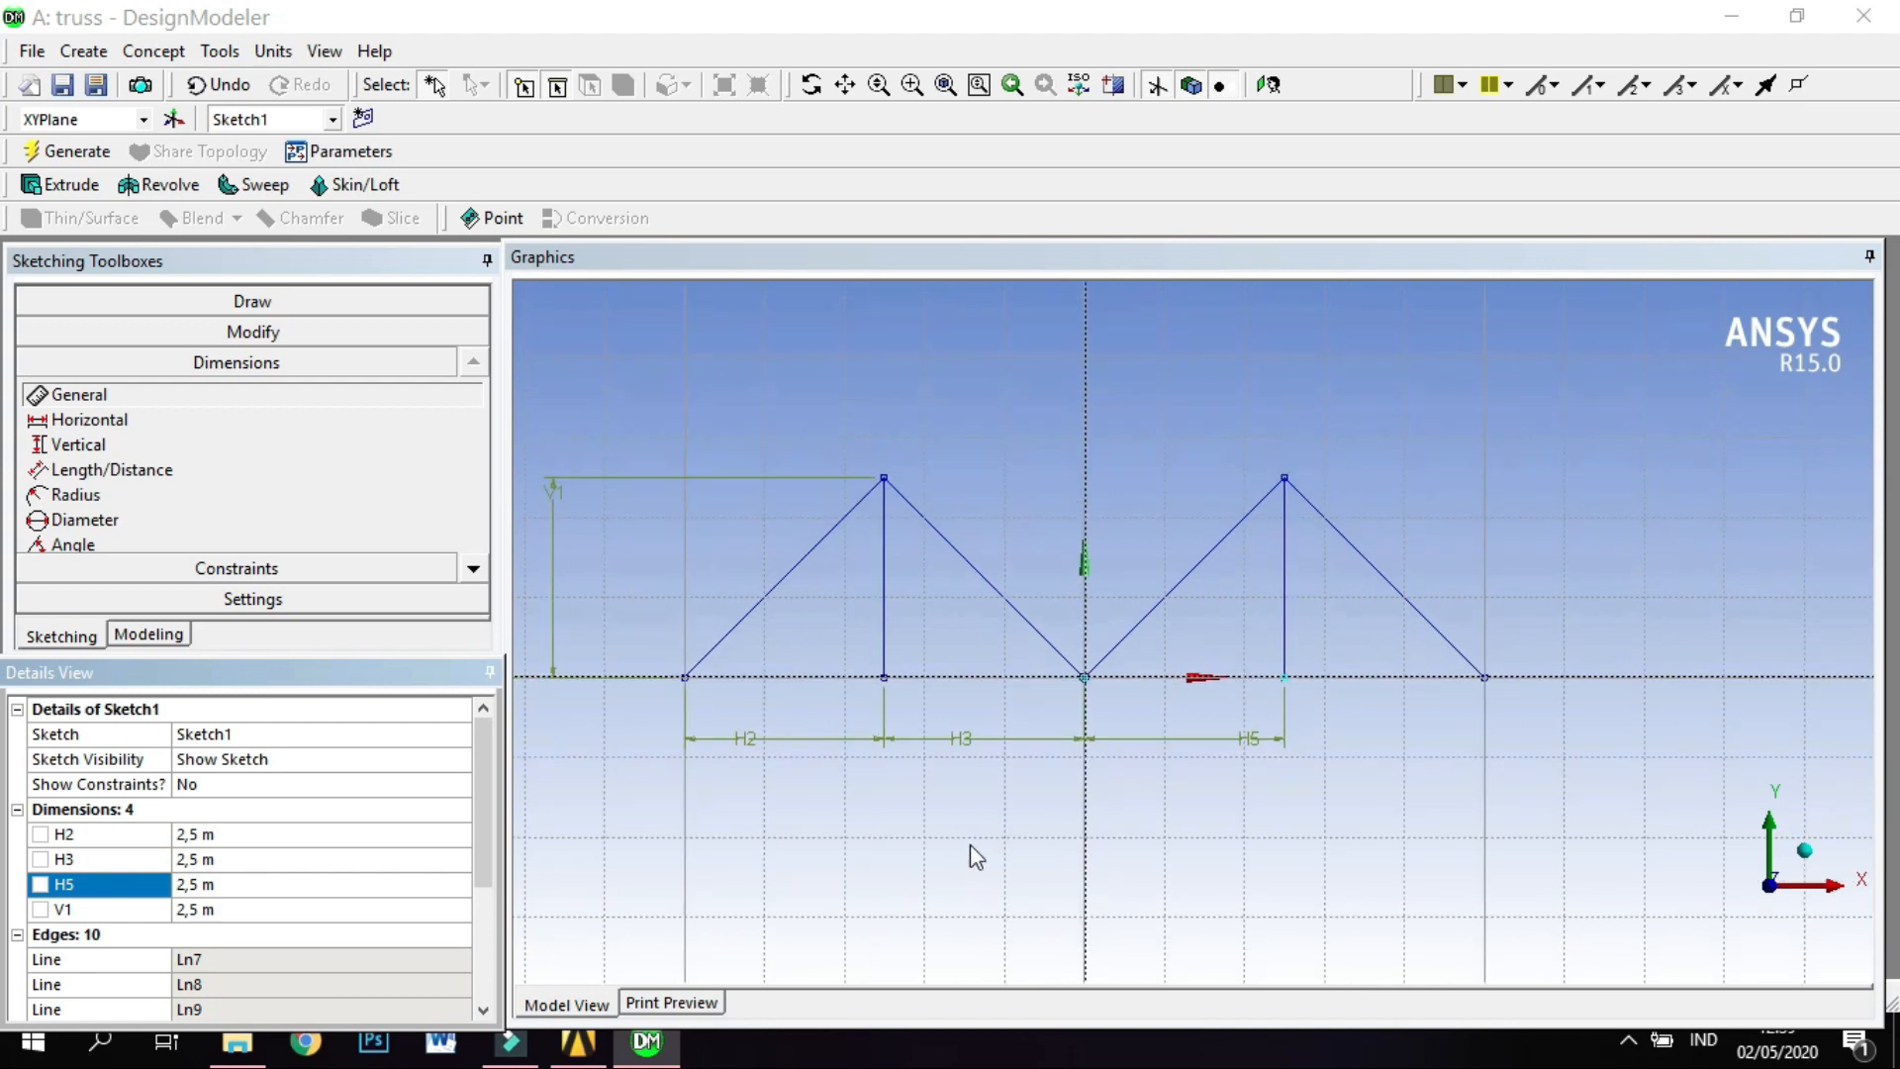
click(262, 303)
click(247, 337)
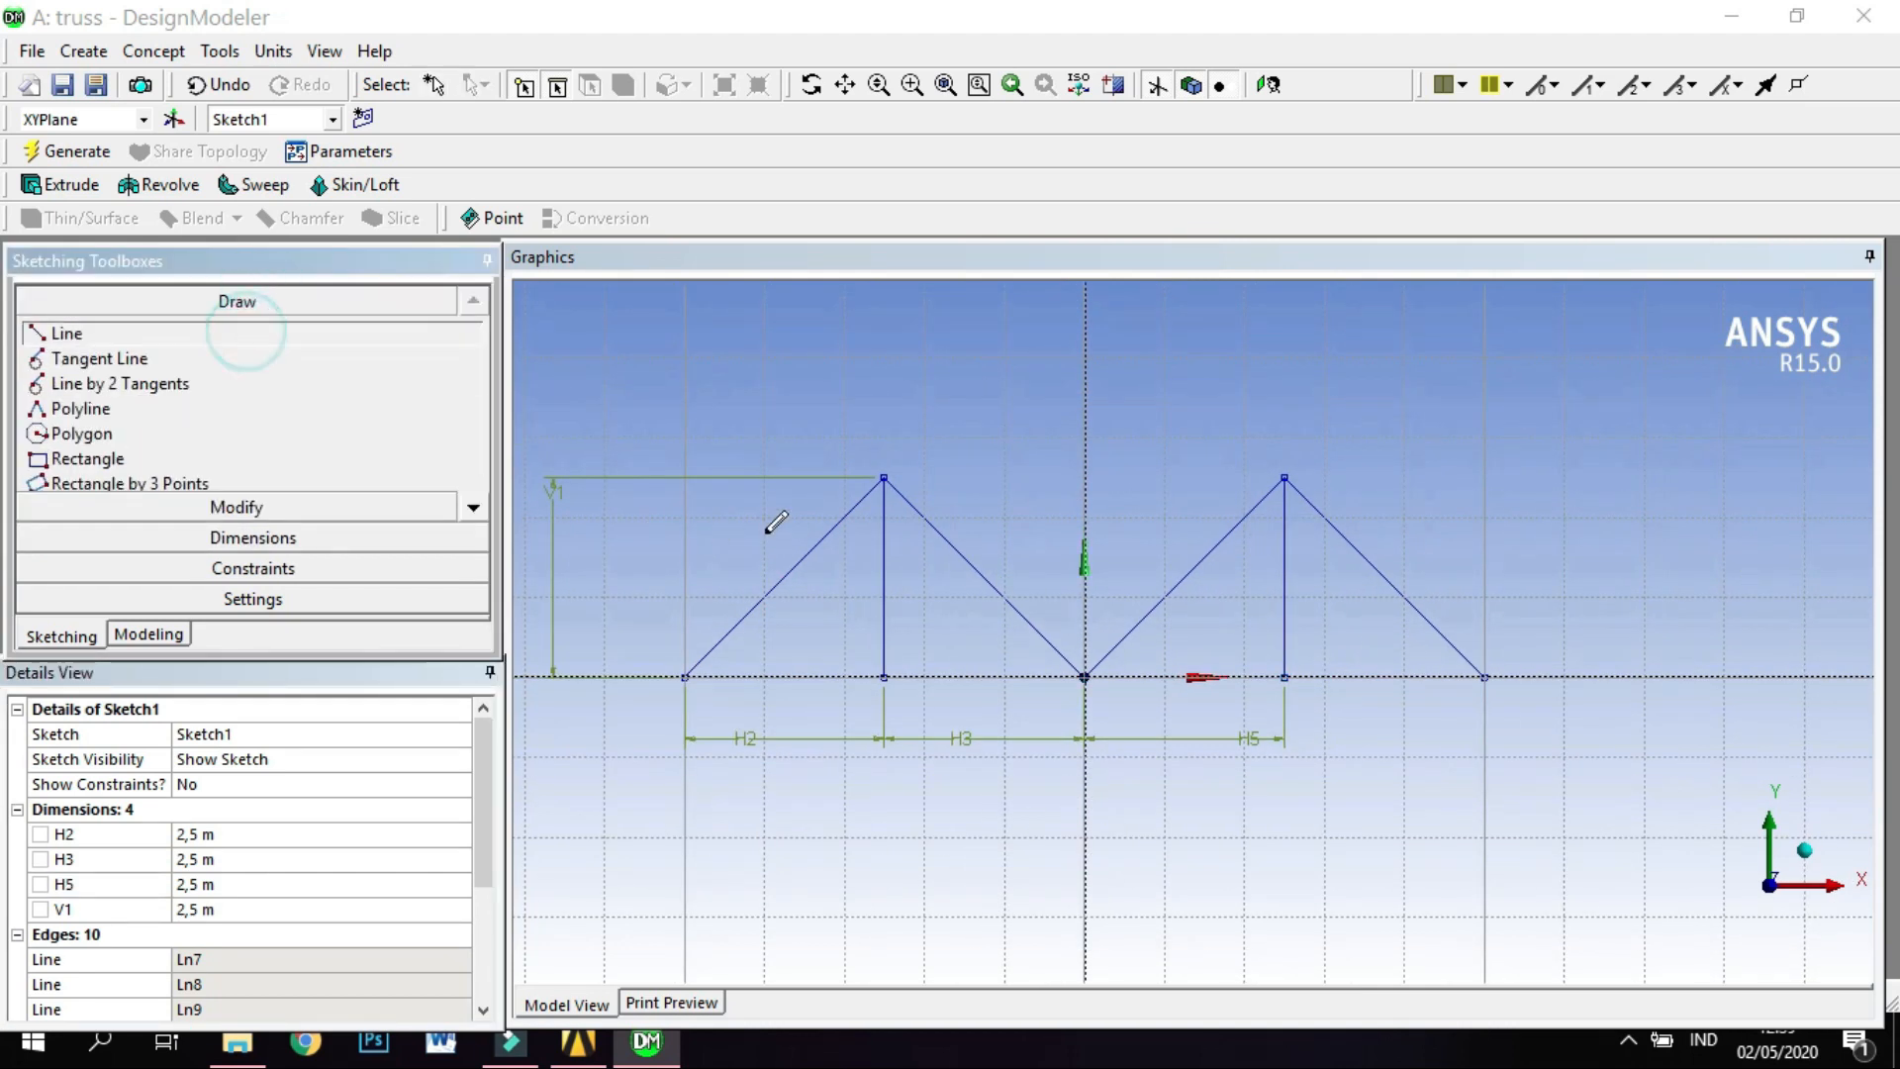
click(882, 476)
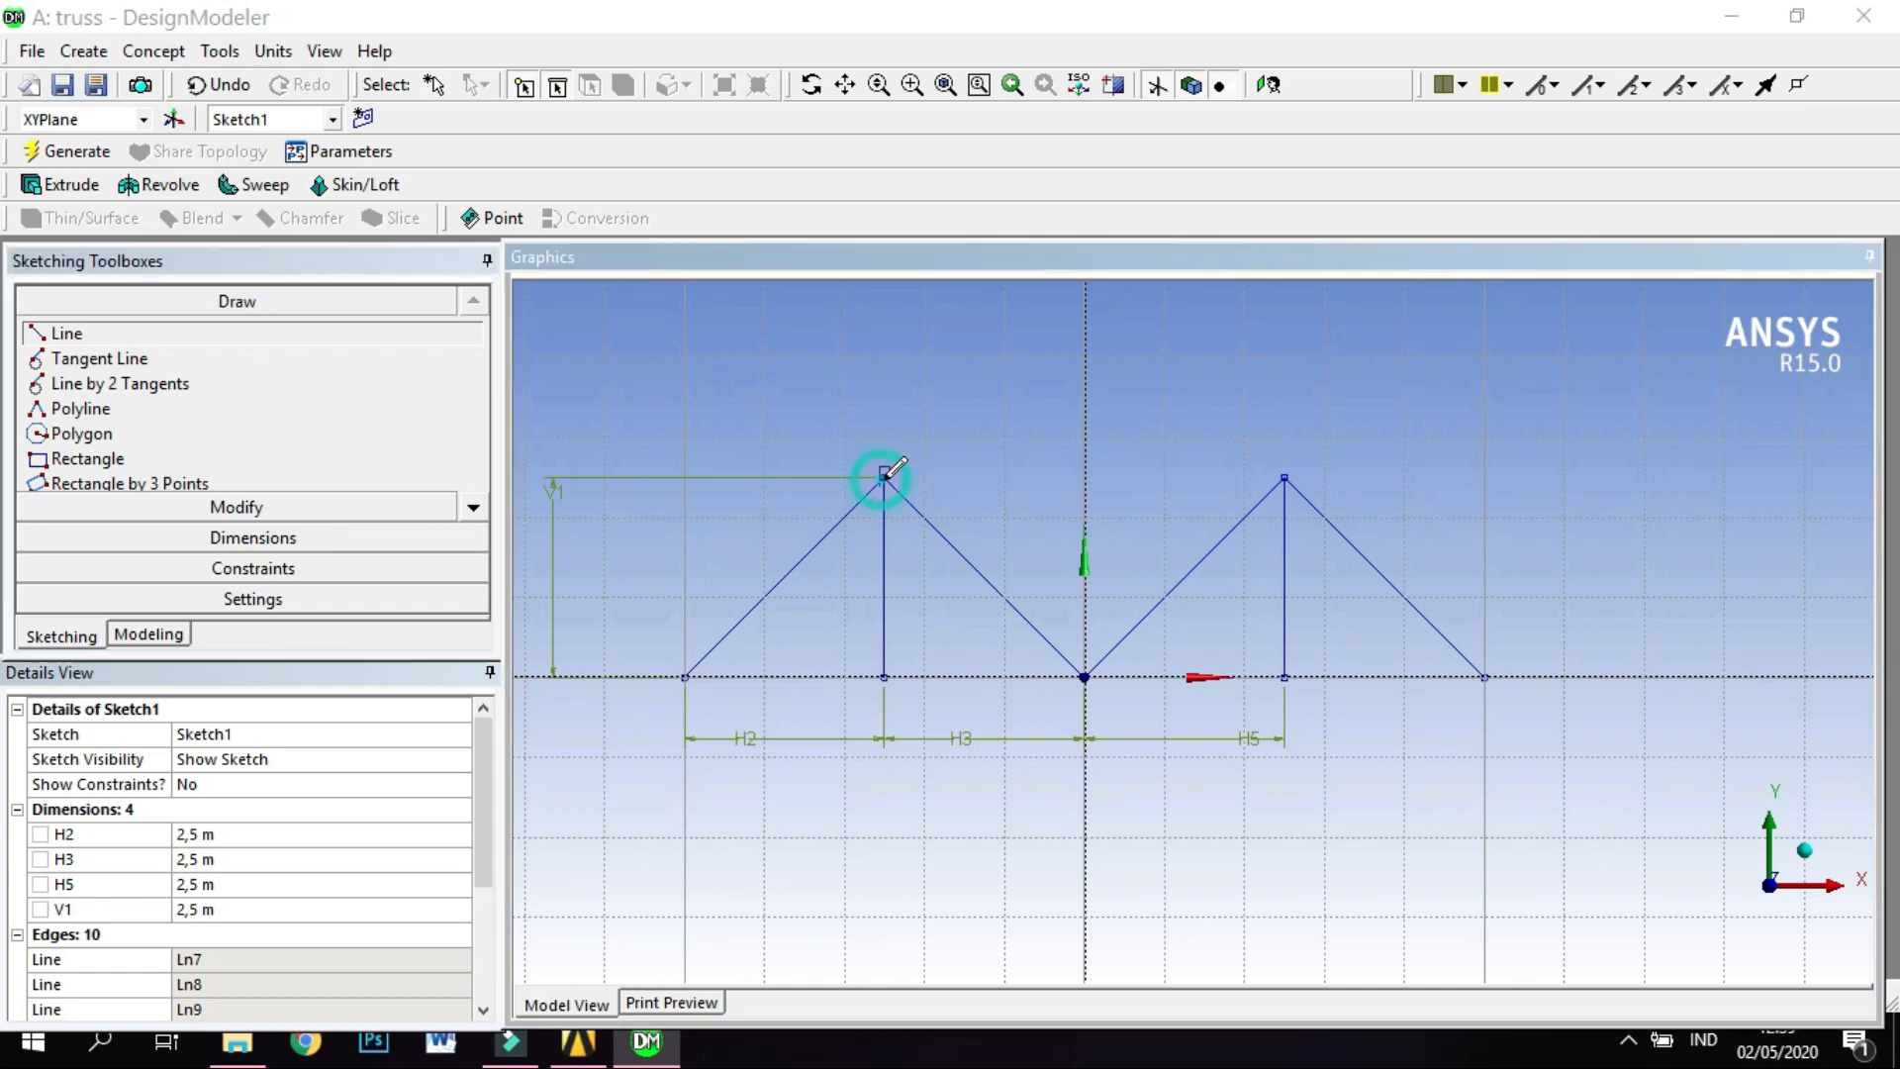
click(1283, 477)
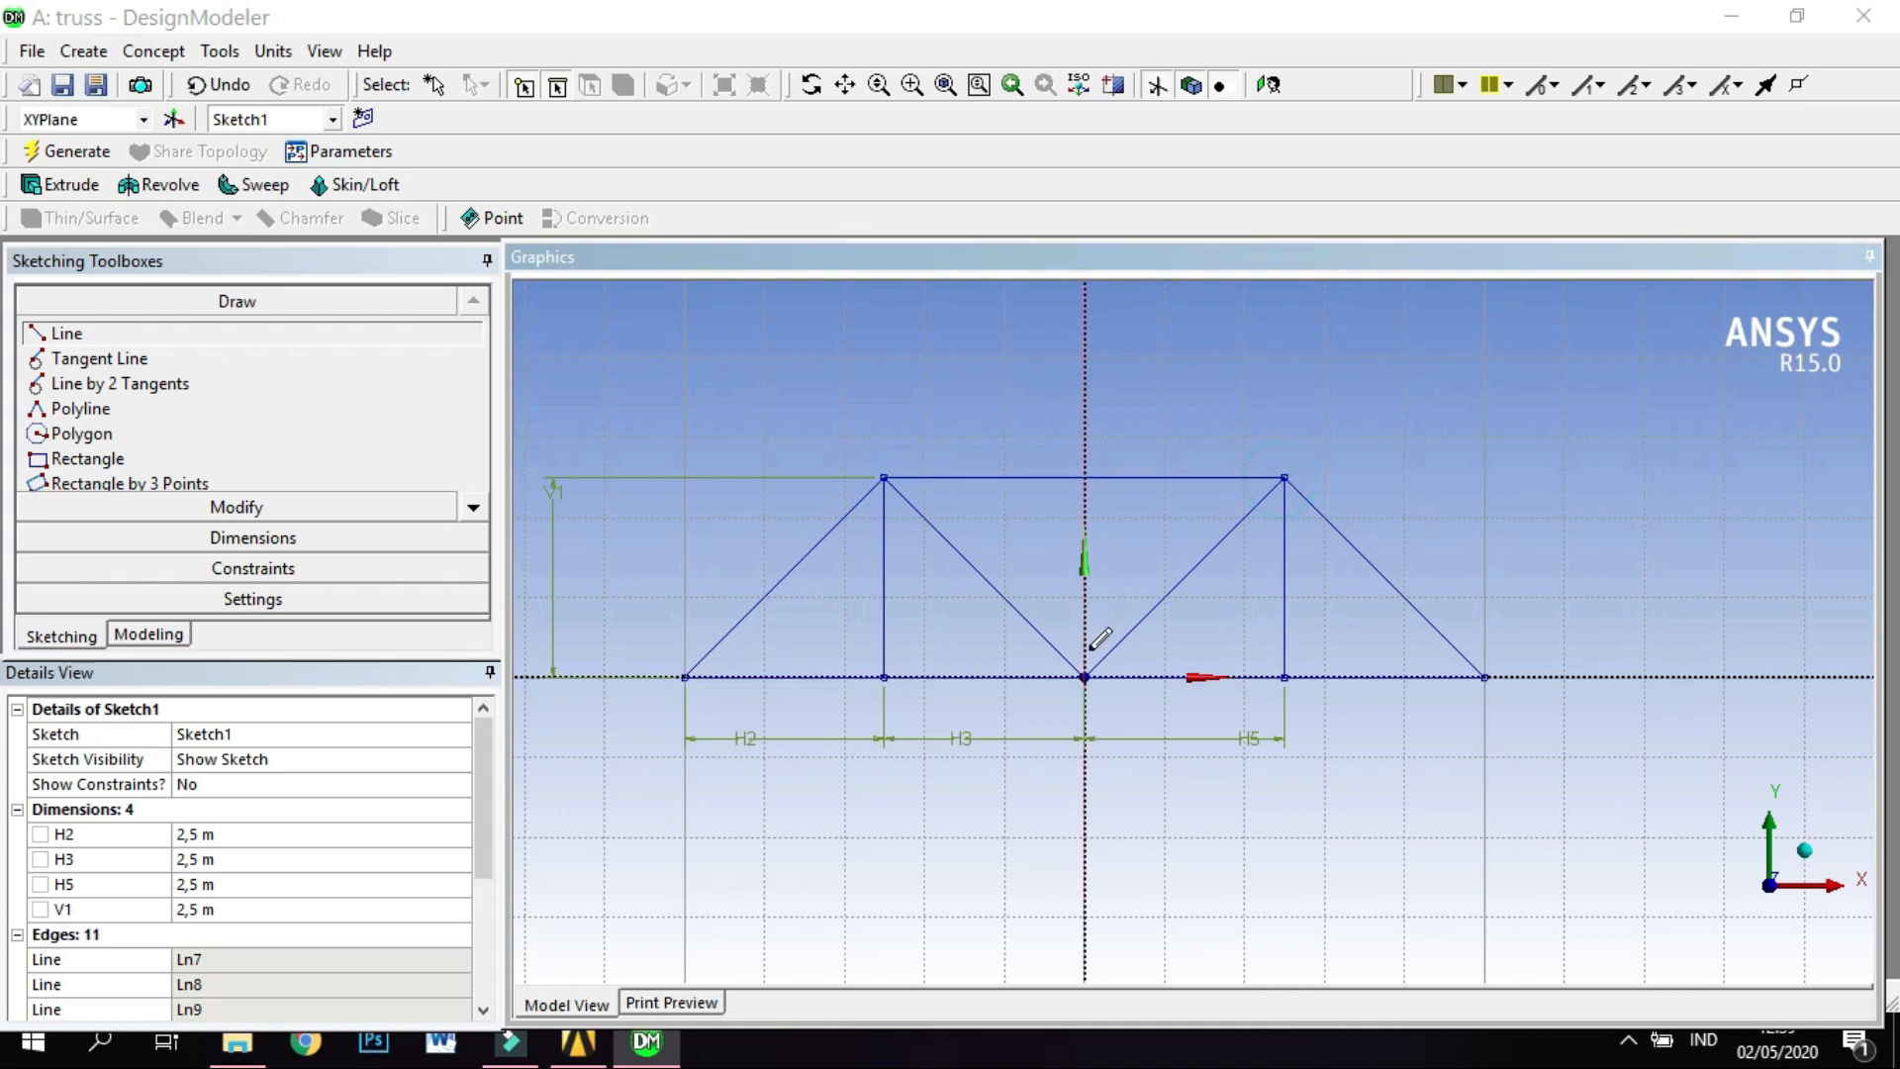
scroll(952, 659, down, 2)
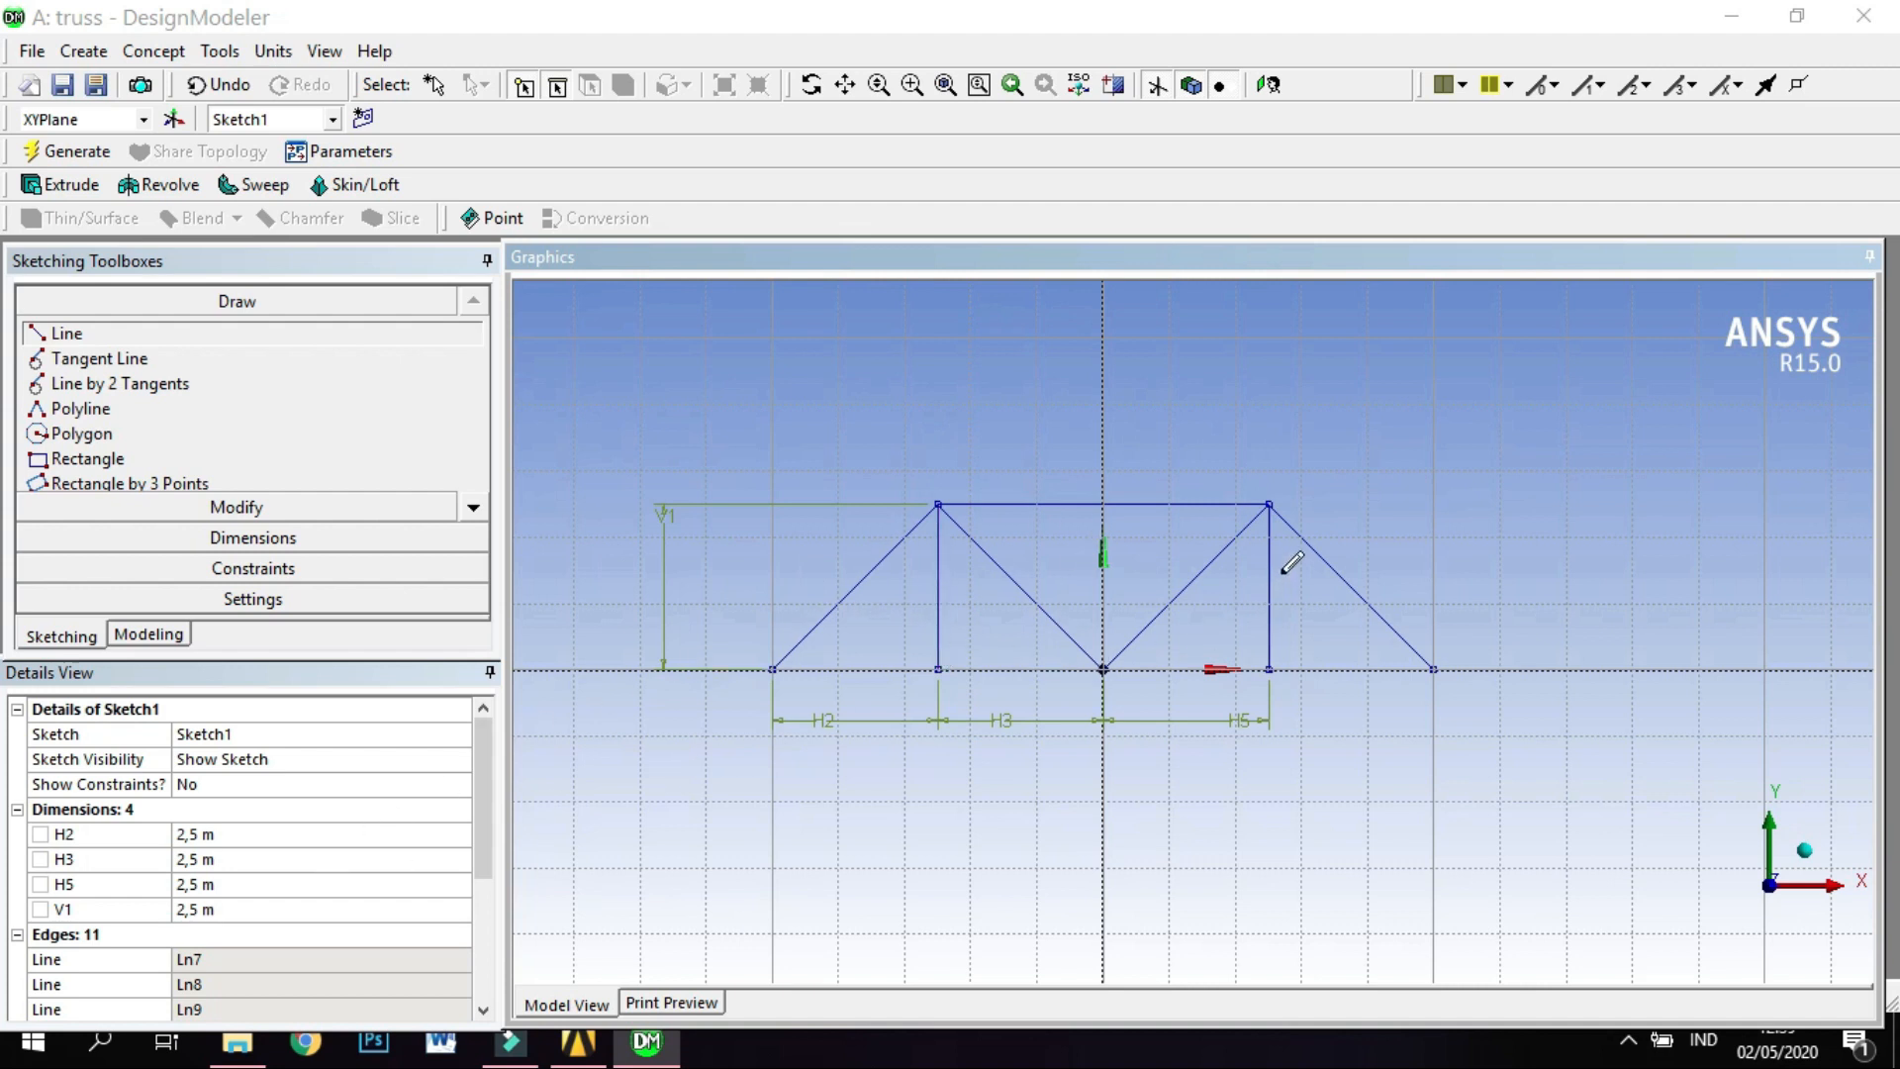
Review the sketch dimensions H2, H3, H5 and V1 one by one, checking which truss segment each one controls.
click(489, 780)
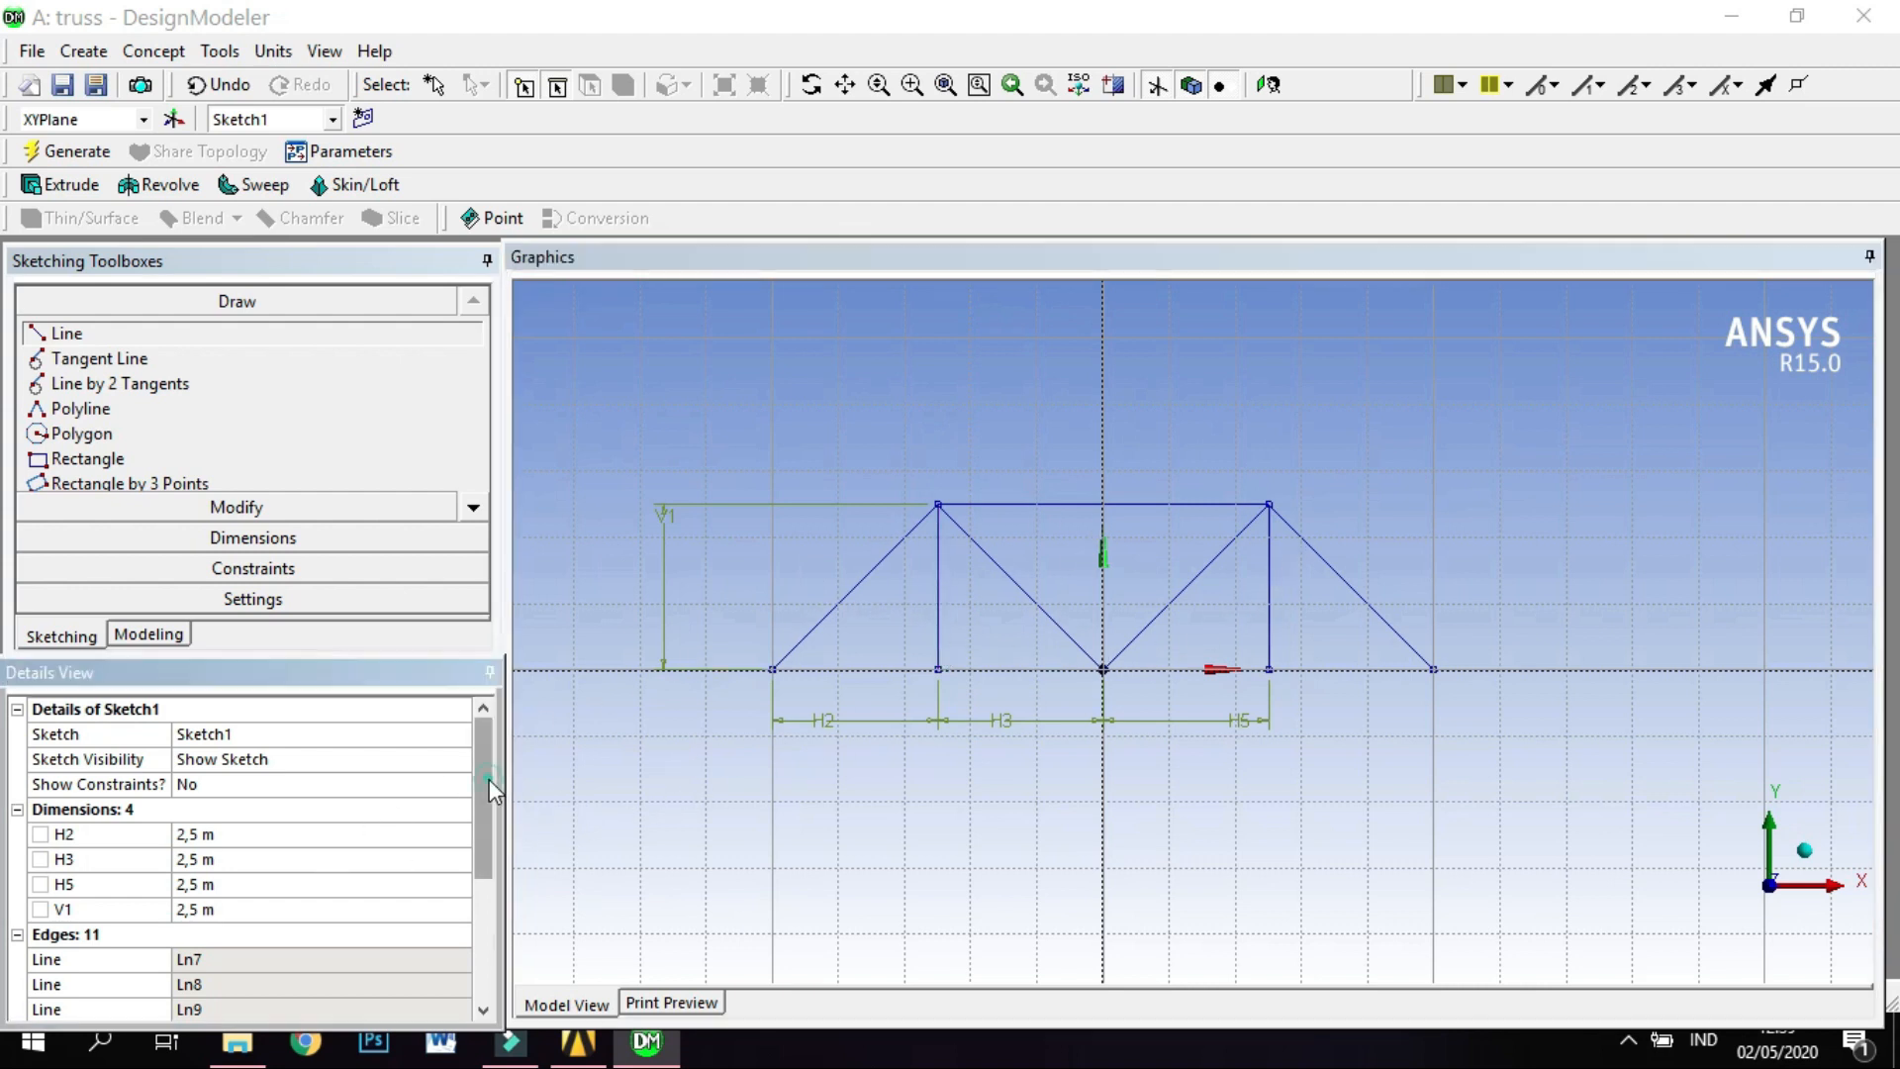
drag(489, 780, 489, 793)
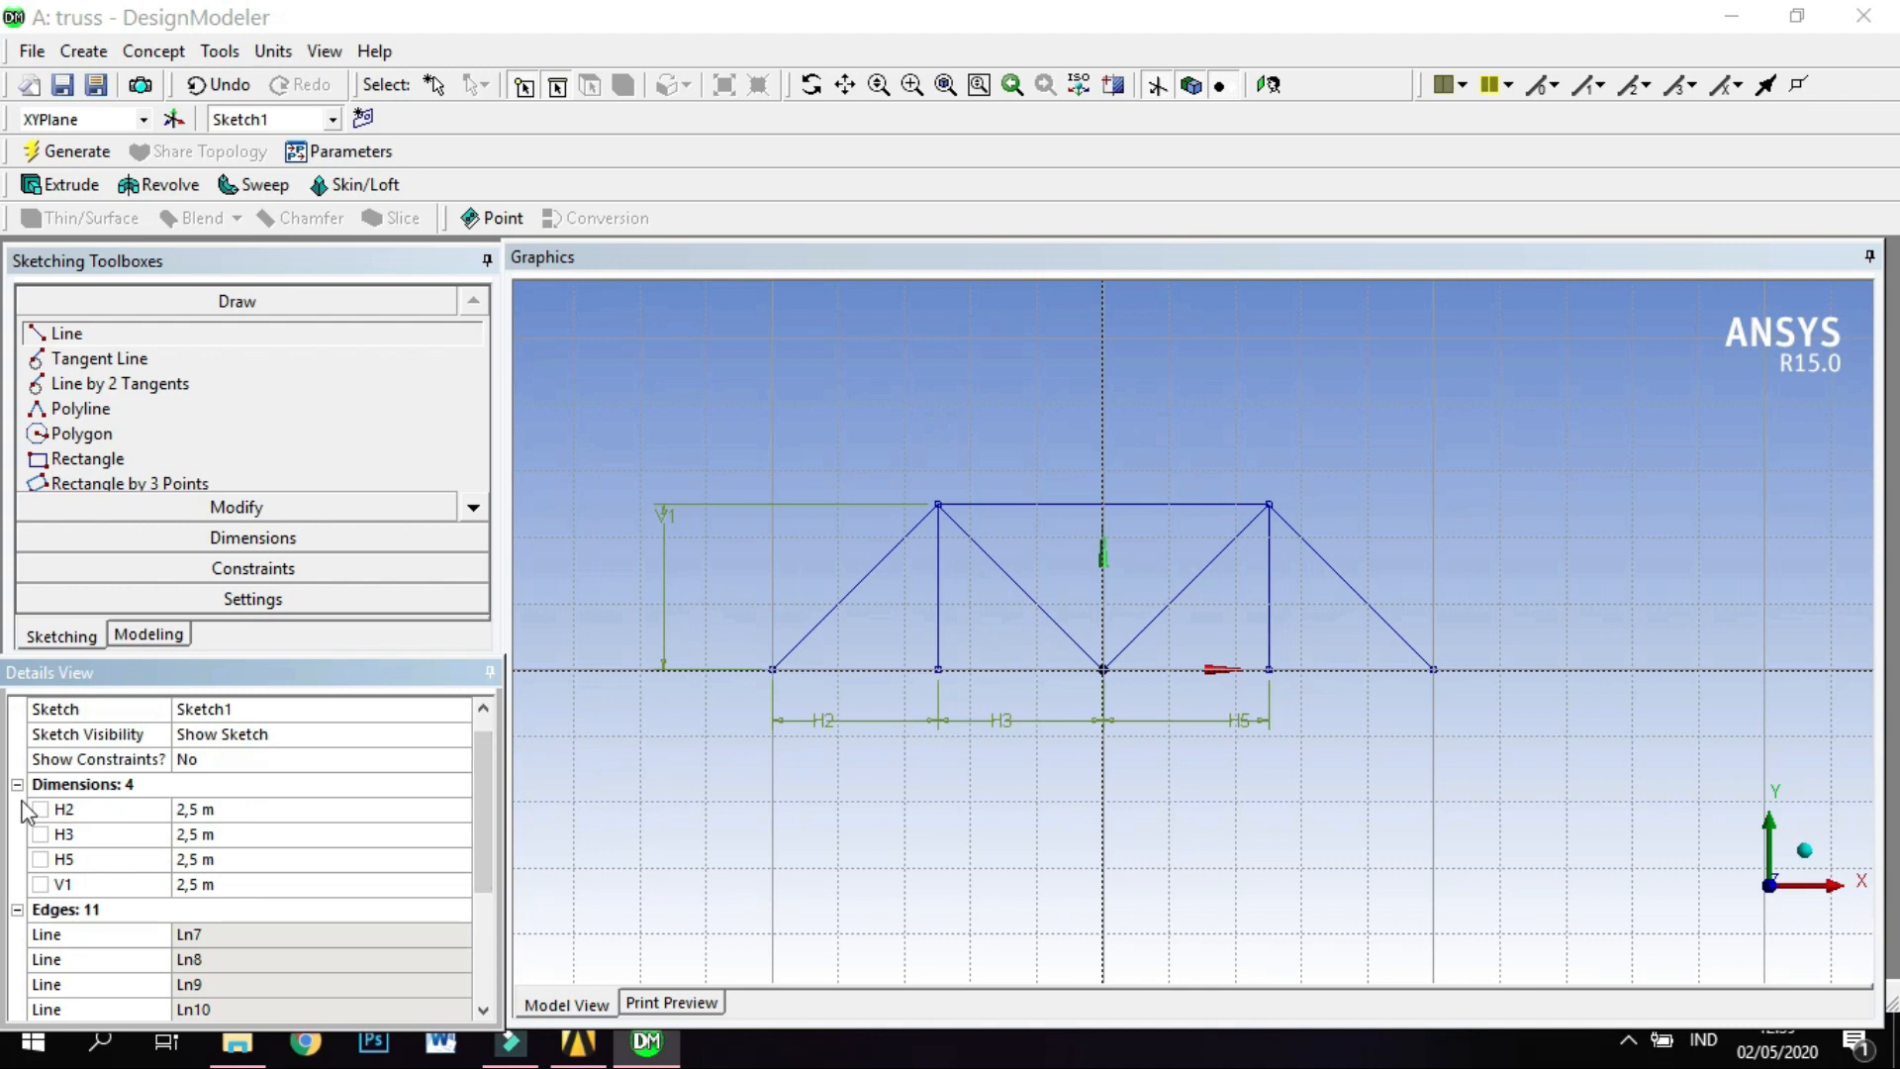
click(50, 810)
click(89, 834)
click(89, 858)
click(133, 886)
click(146, 858)
click(148, 834)
click(153, 809)
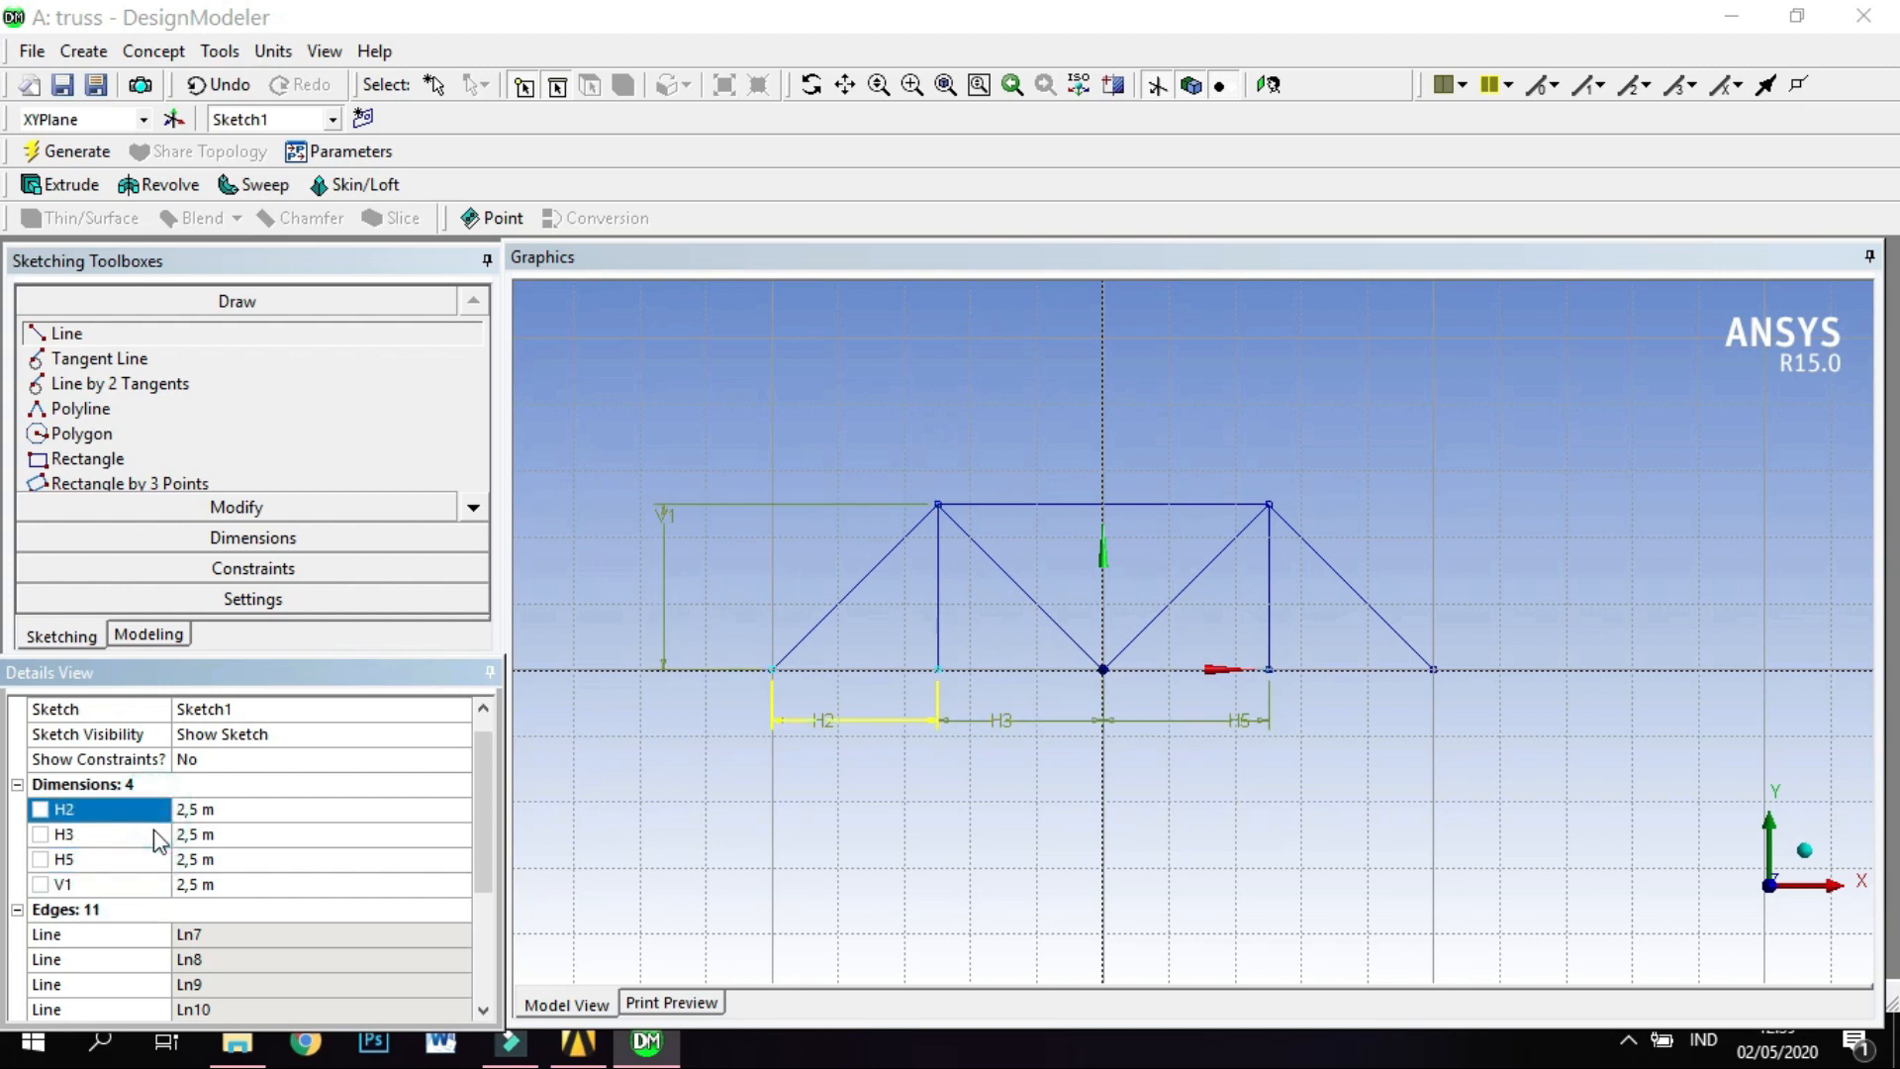
click(154, 834)
click(156, 859)
click(156, 884)
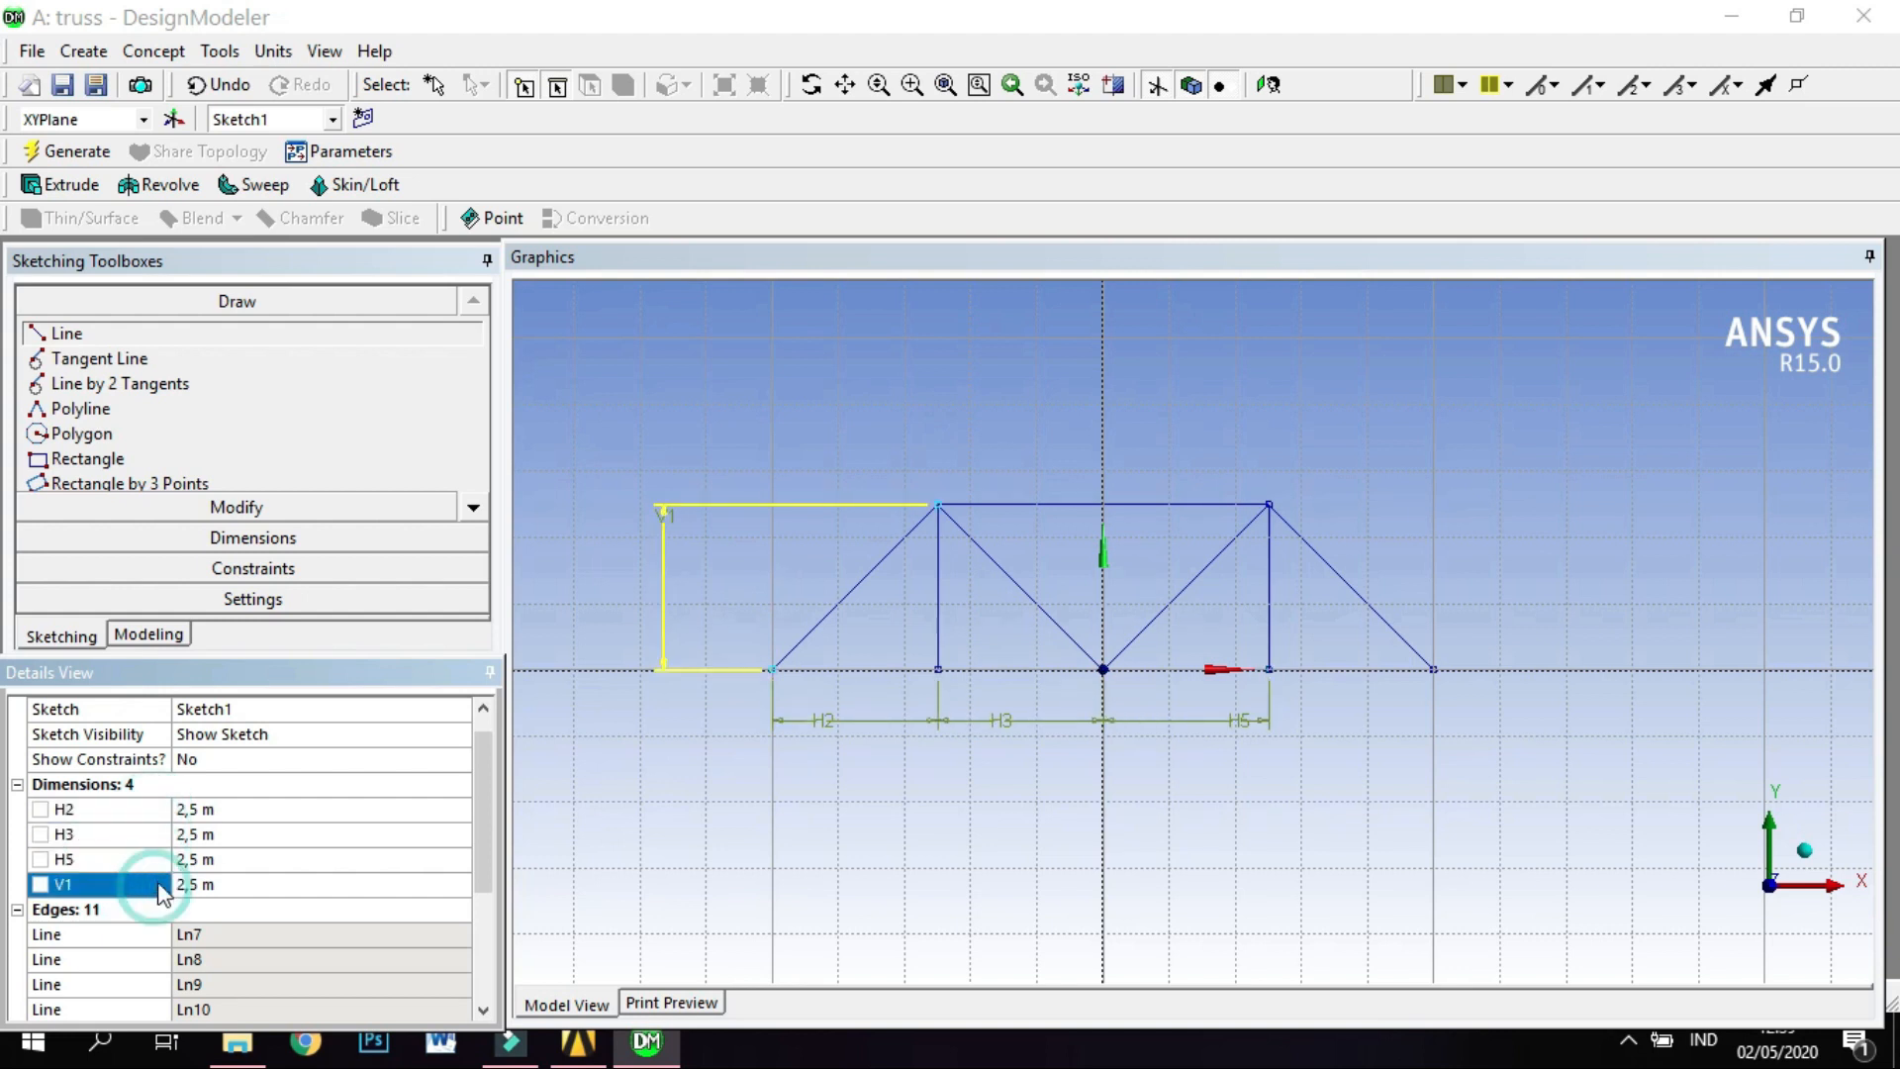
click(162, 859)
click(166, 835)
click(158, 810)
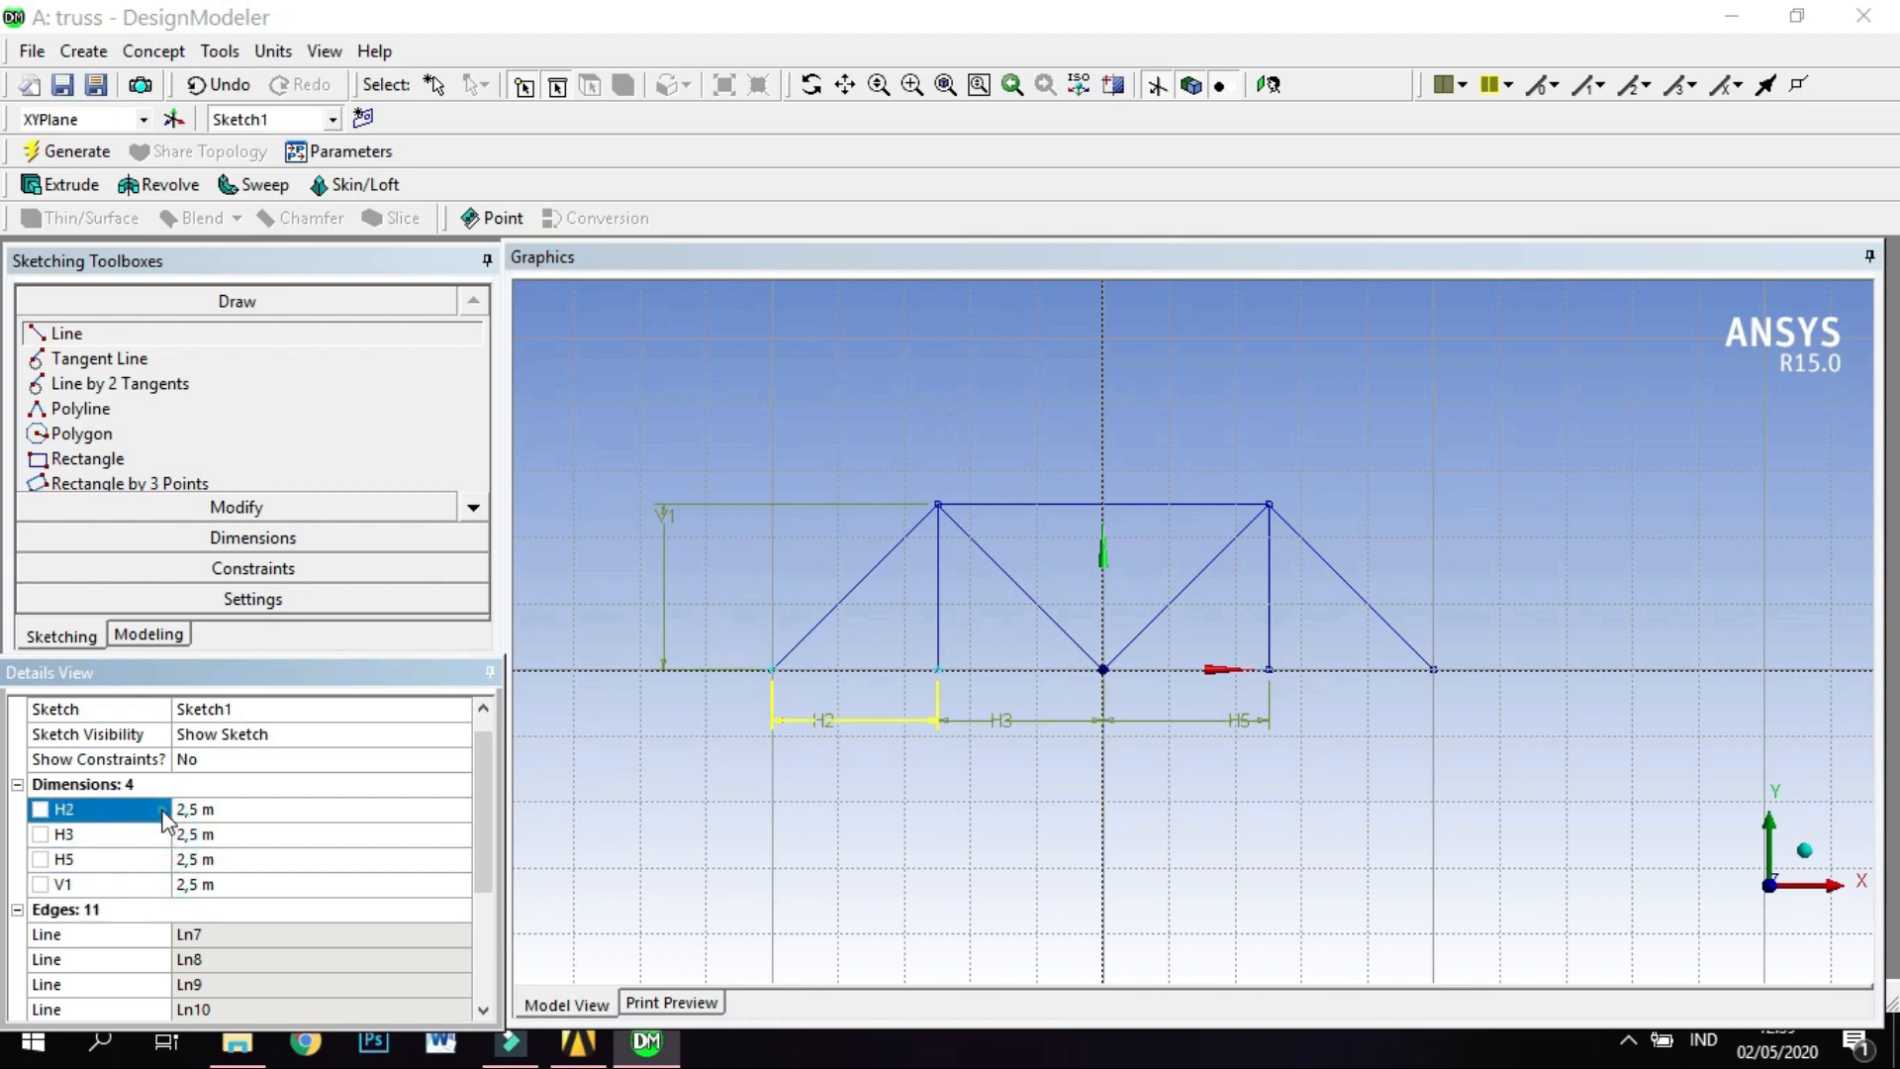
click(156, 834)
click(163, 859)
click(163, 886)
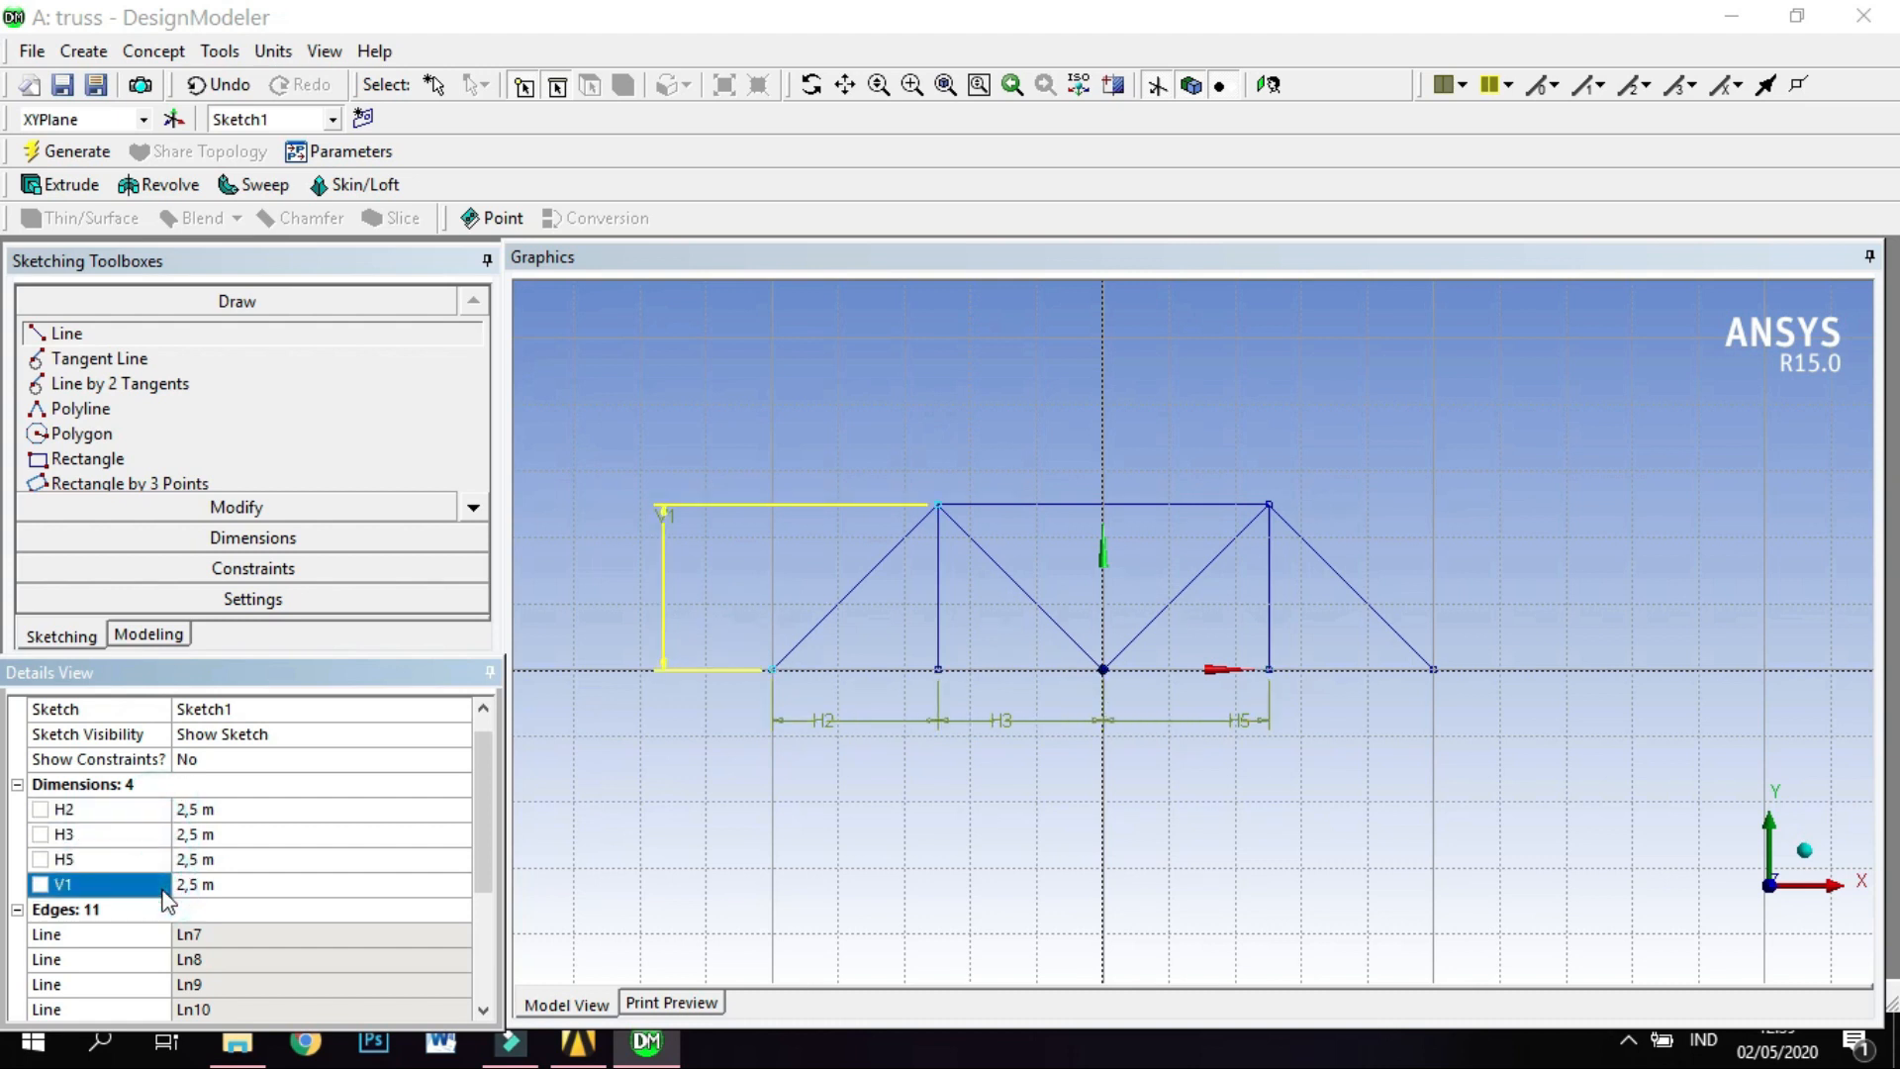
click(158, 809)
click(154, 834)
click(161, 859)
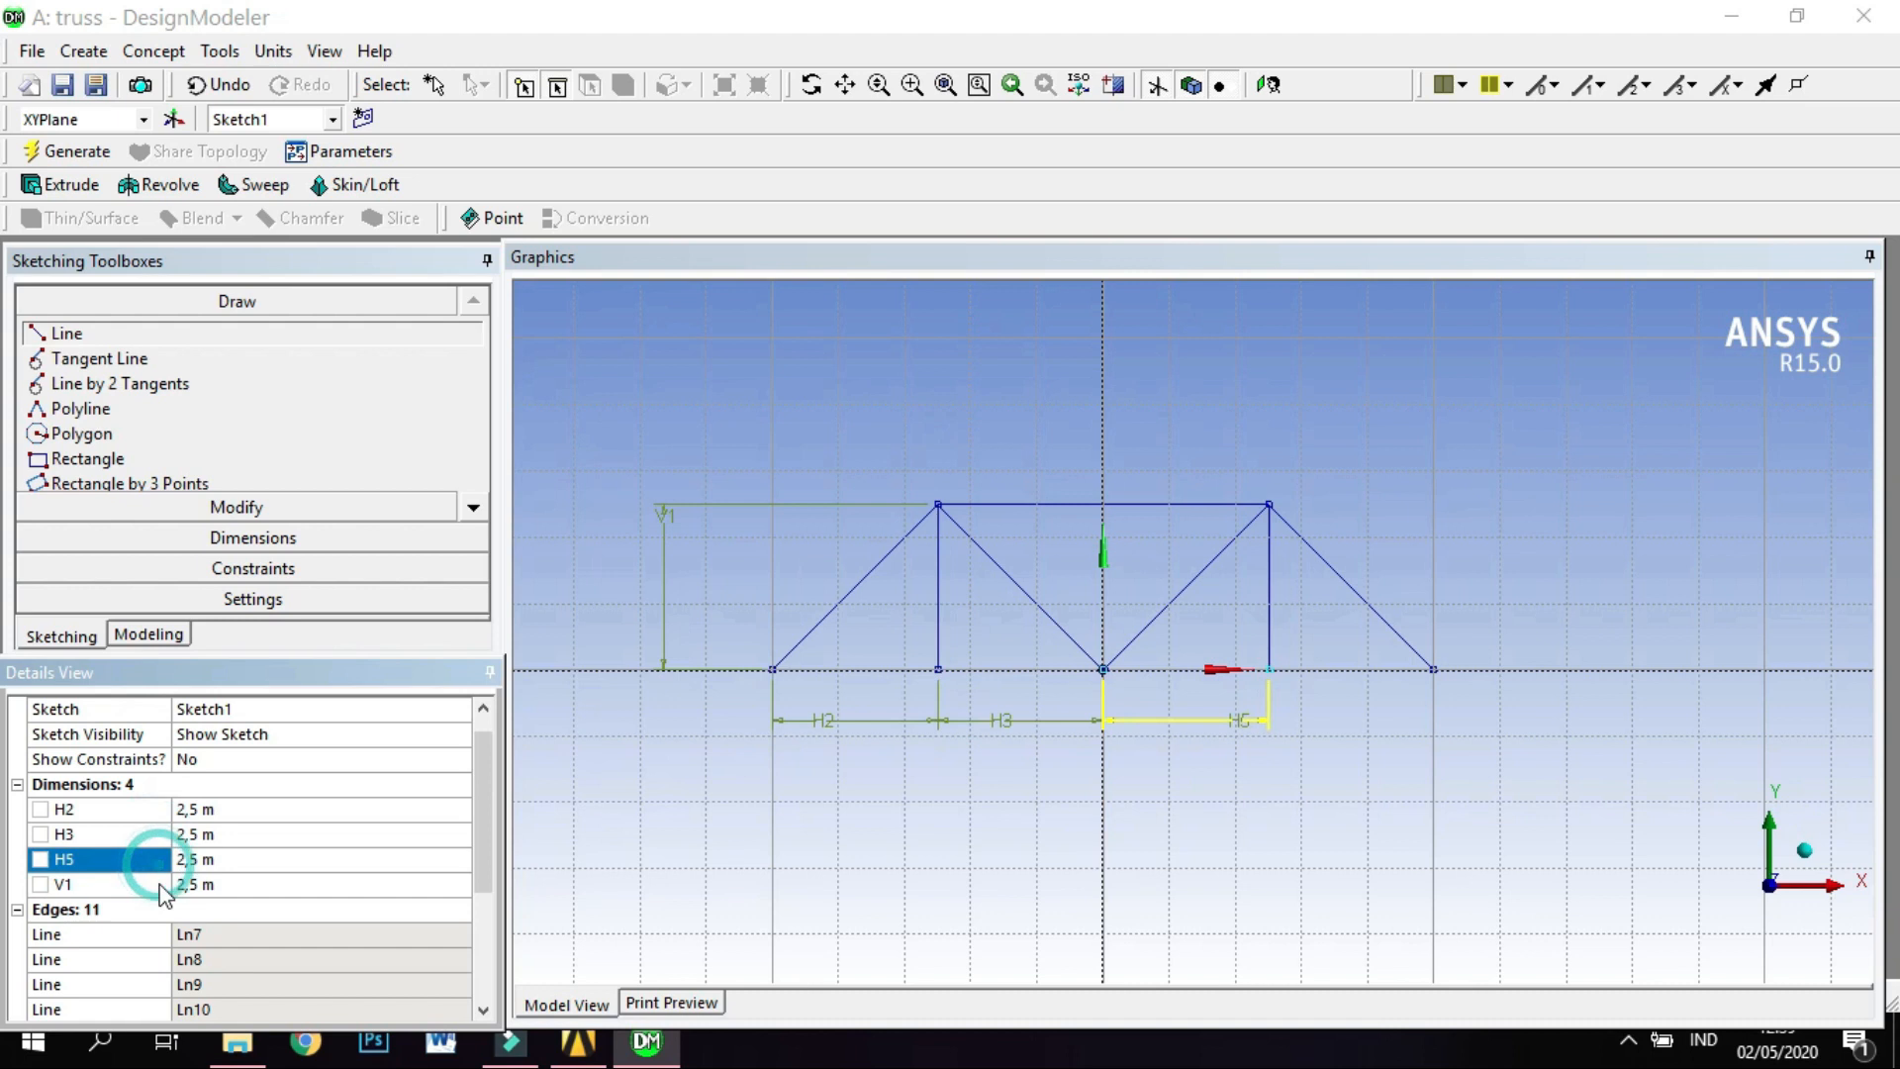
click(158, 883)
click(160, 809)
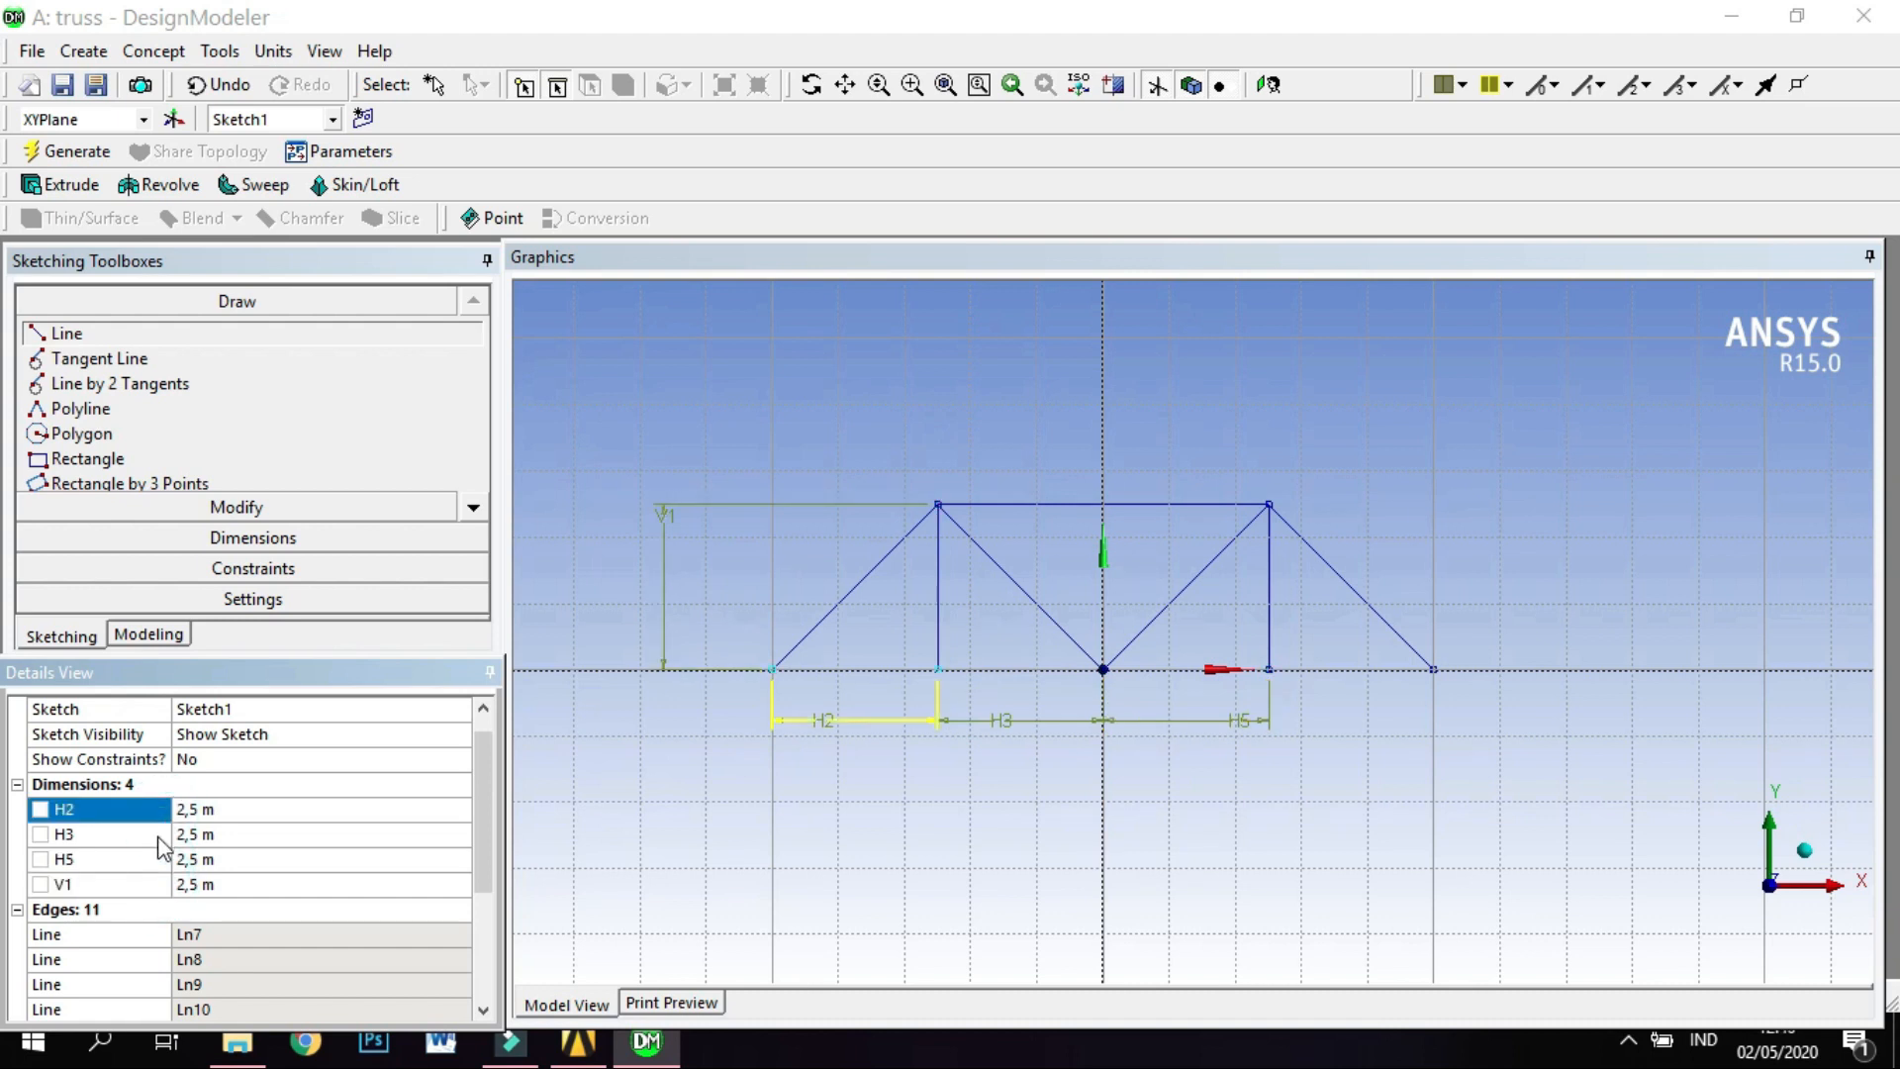
click(156, 836)
click(158, 859)
click(155, 886)
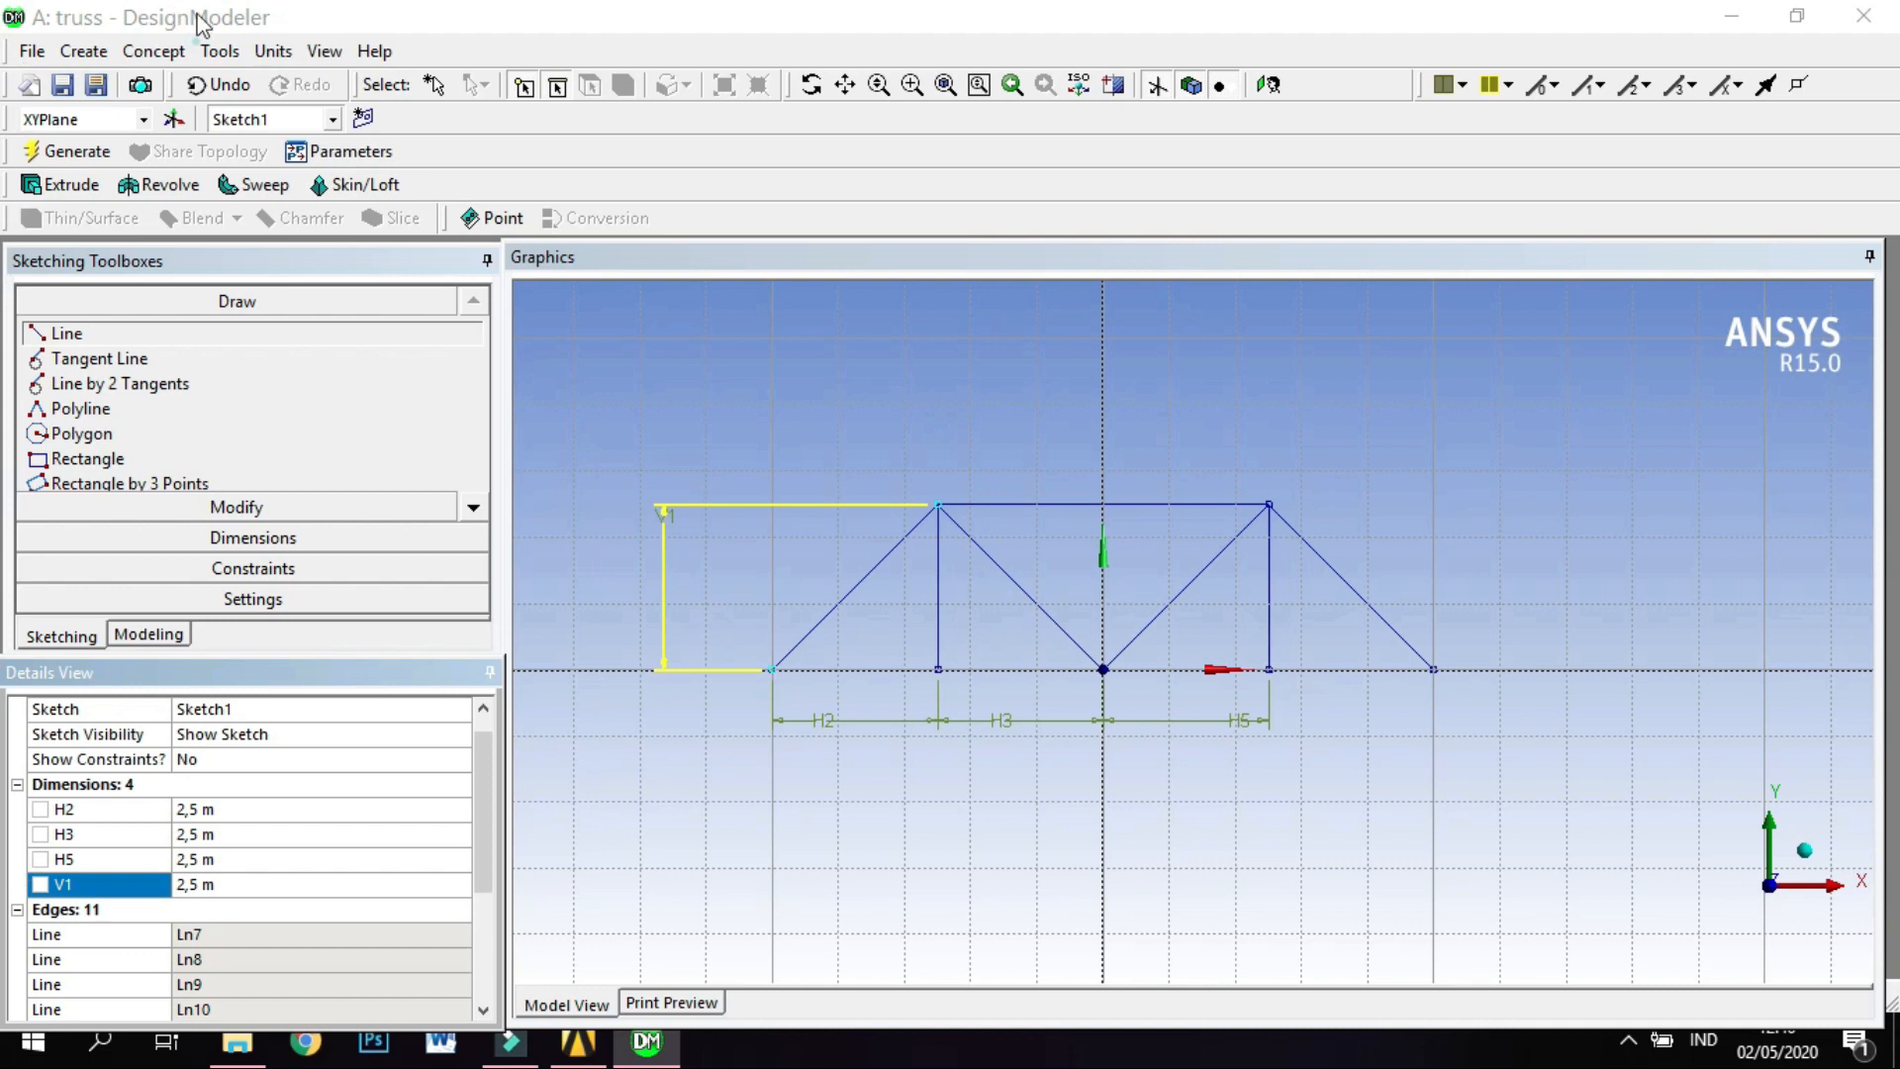
Create a Lines From Sketches feature with all the truss sketch's diagonals, verticals, top chord and base segments as its base objects.
click(154, 50)
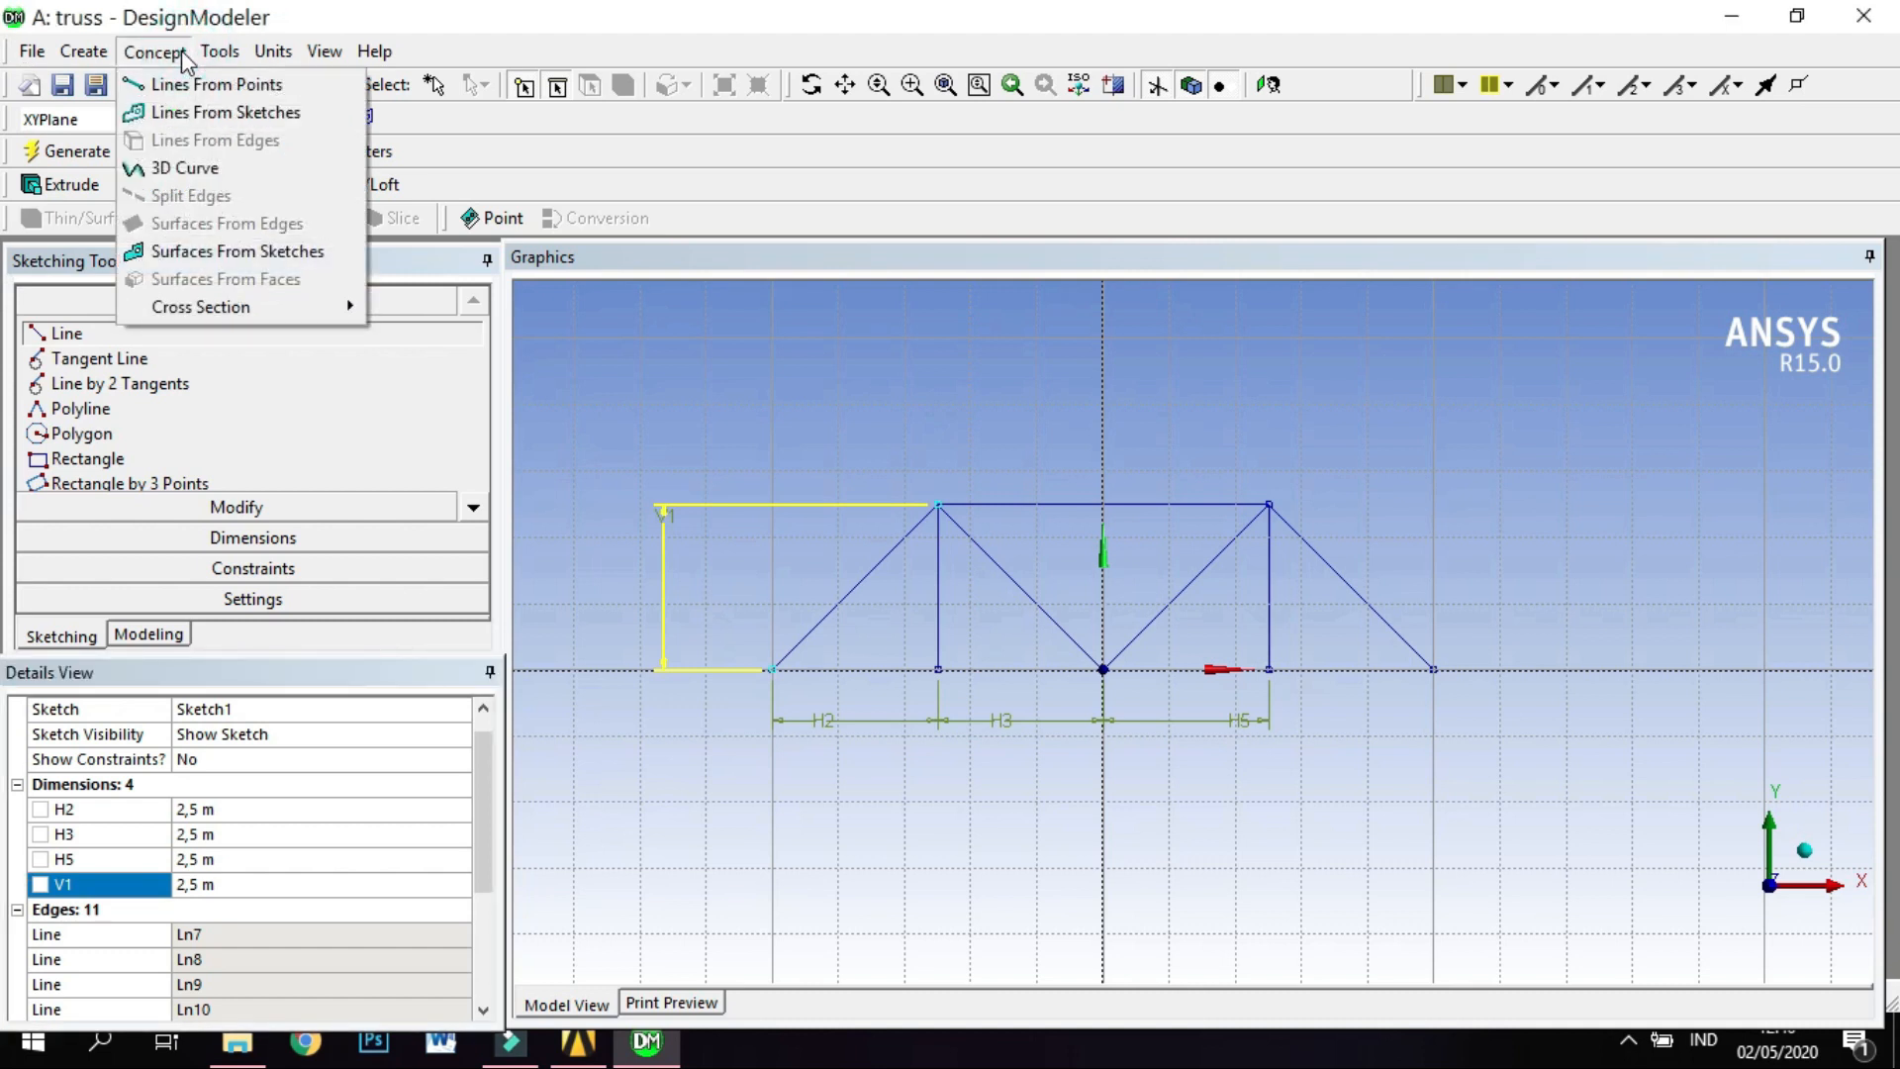
click(196, 111)
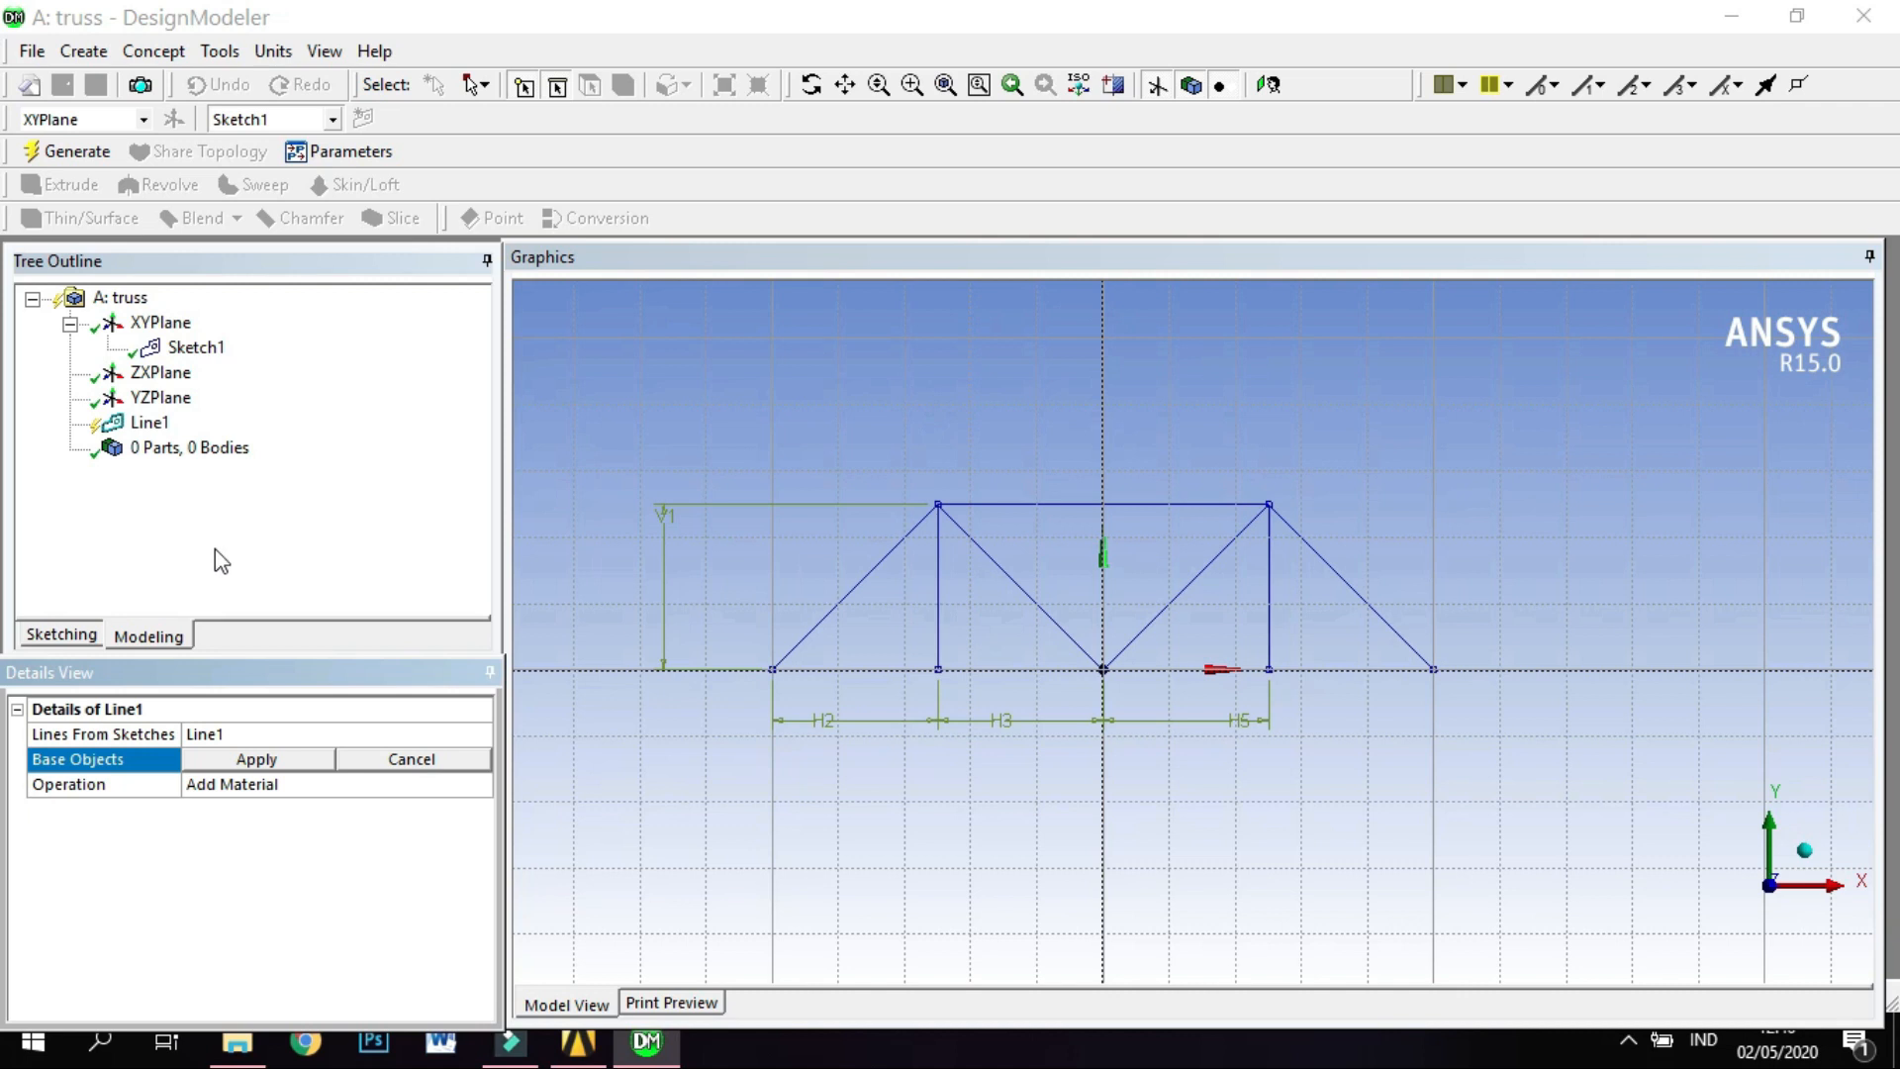
click(526, 7)
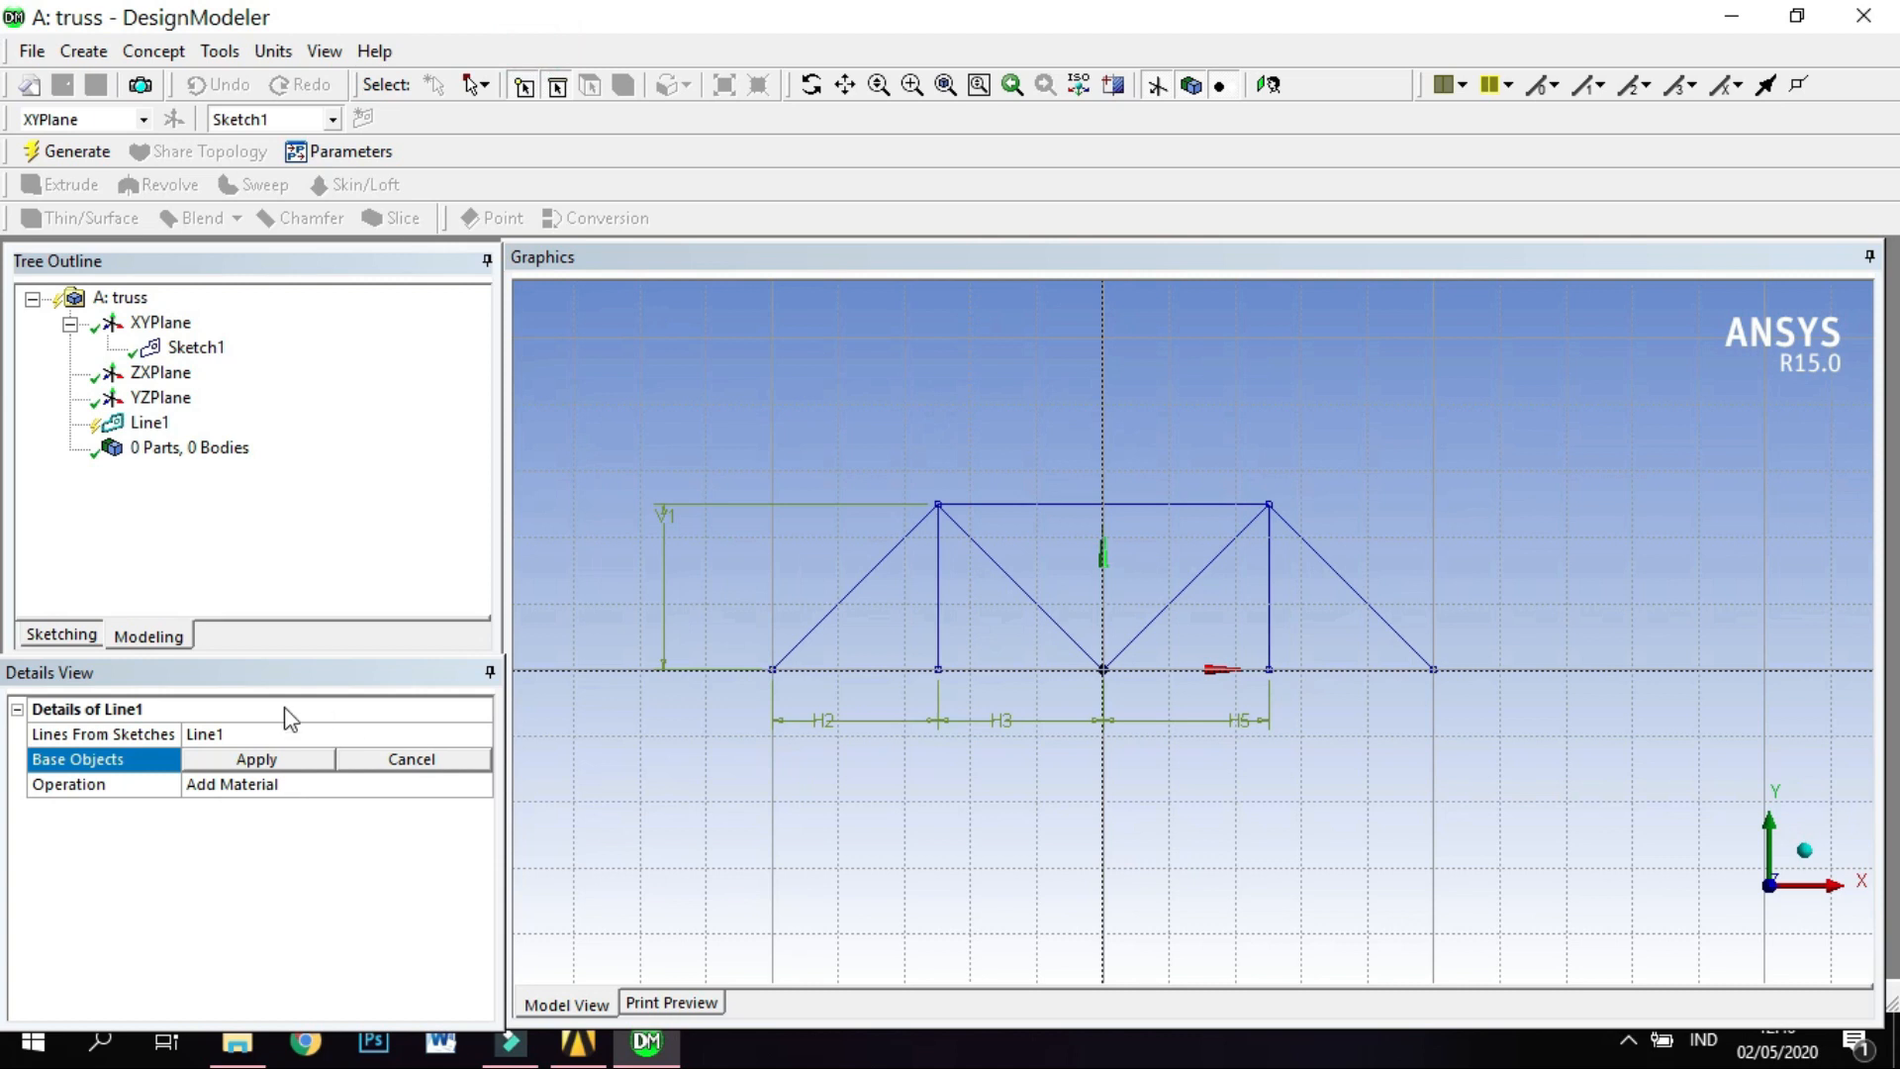
click(857, 595)
click(933, 616)
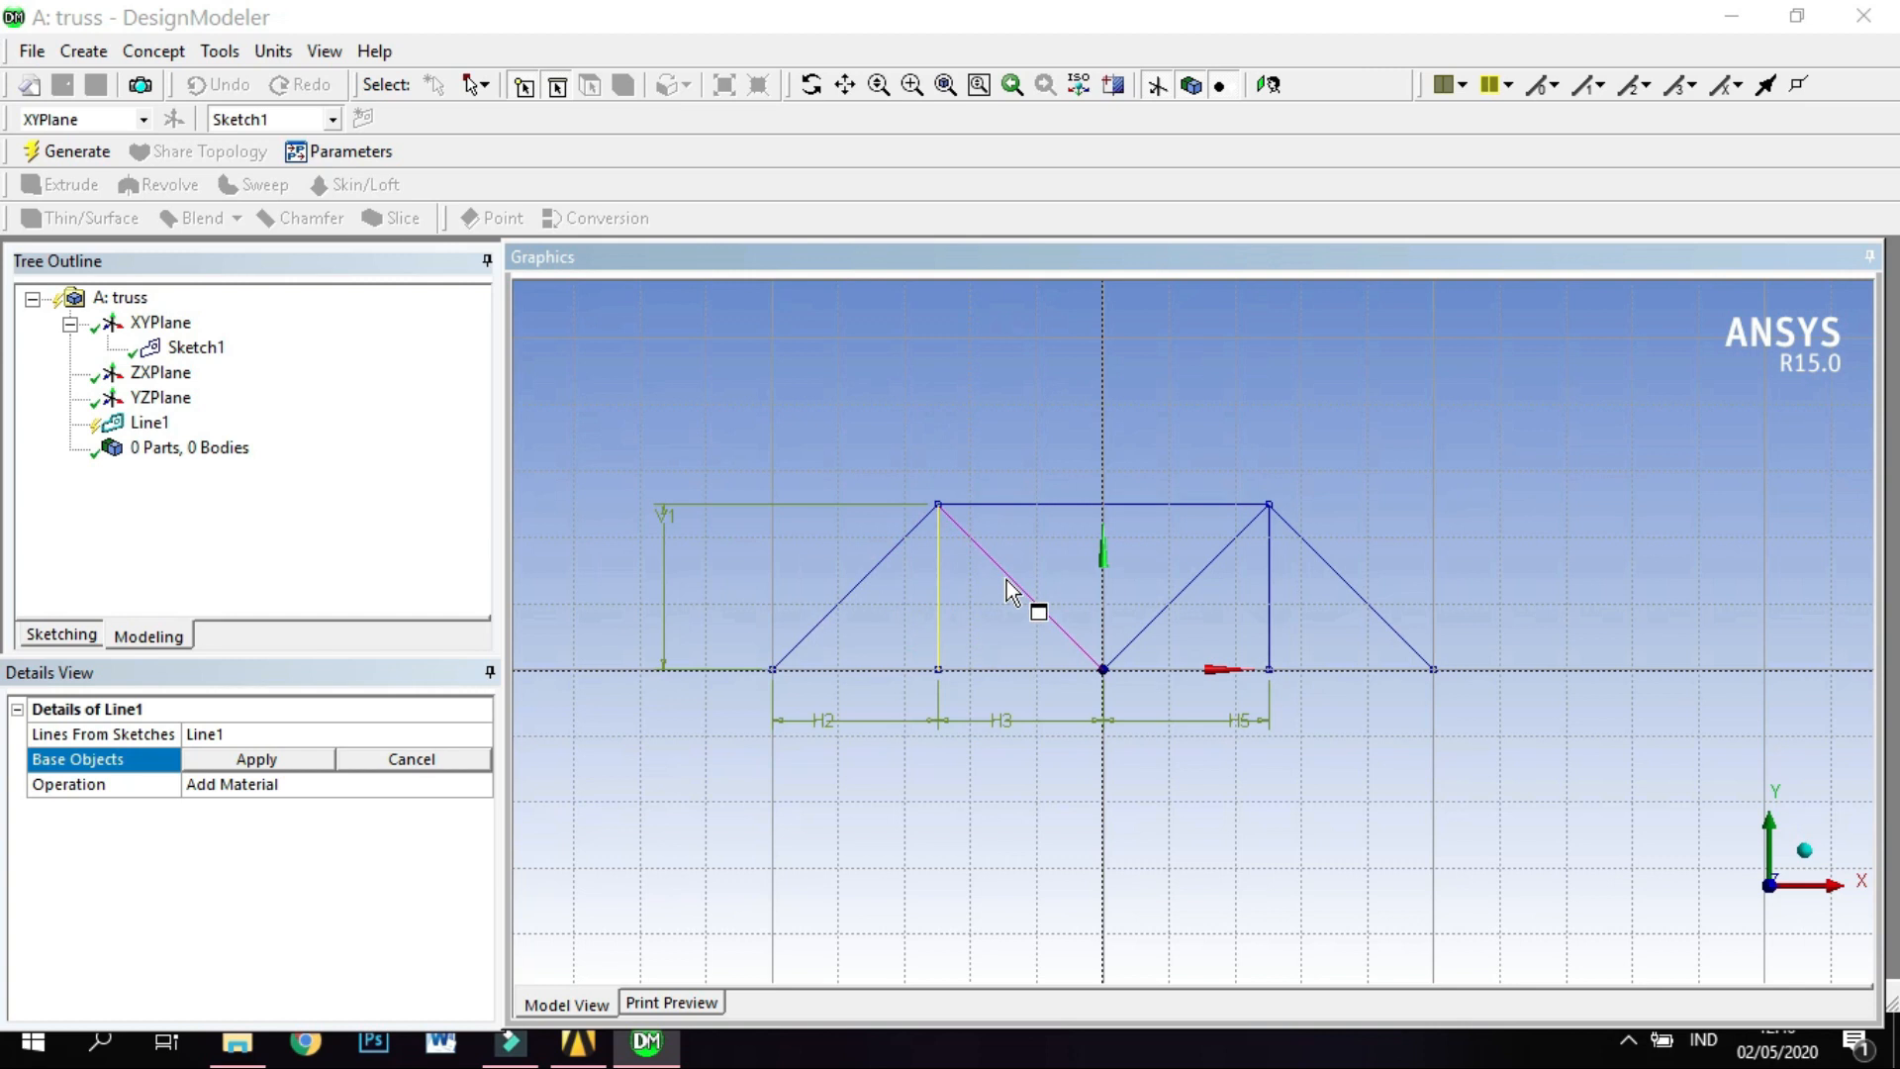
click(845, 596)
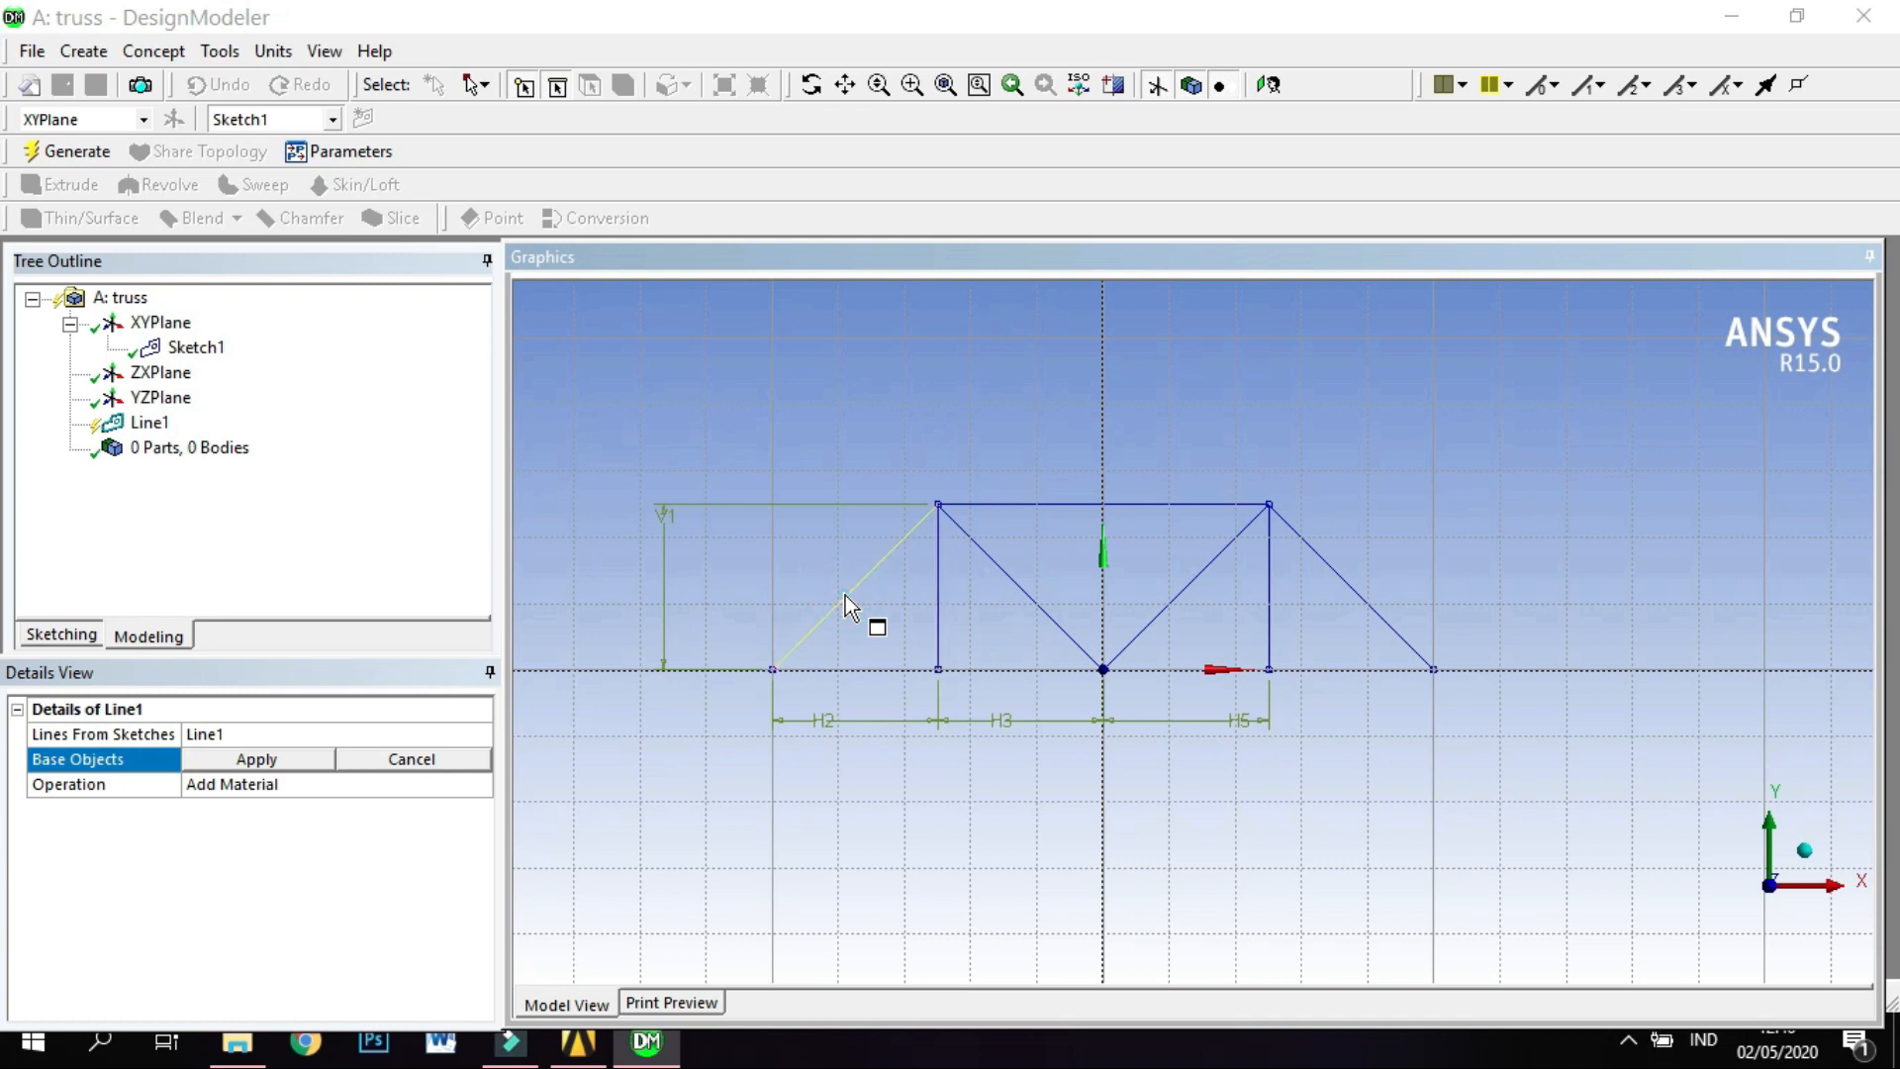
ctrl+click(940, 613)
ctrl+click(1018, 573)
ctrl+click(1057, 512)
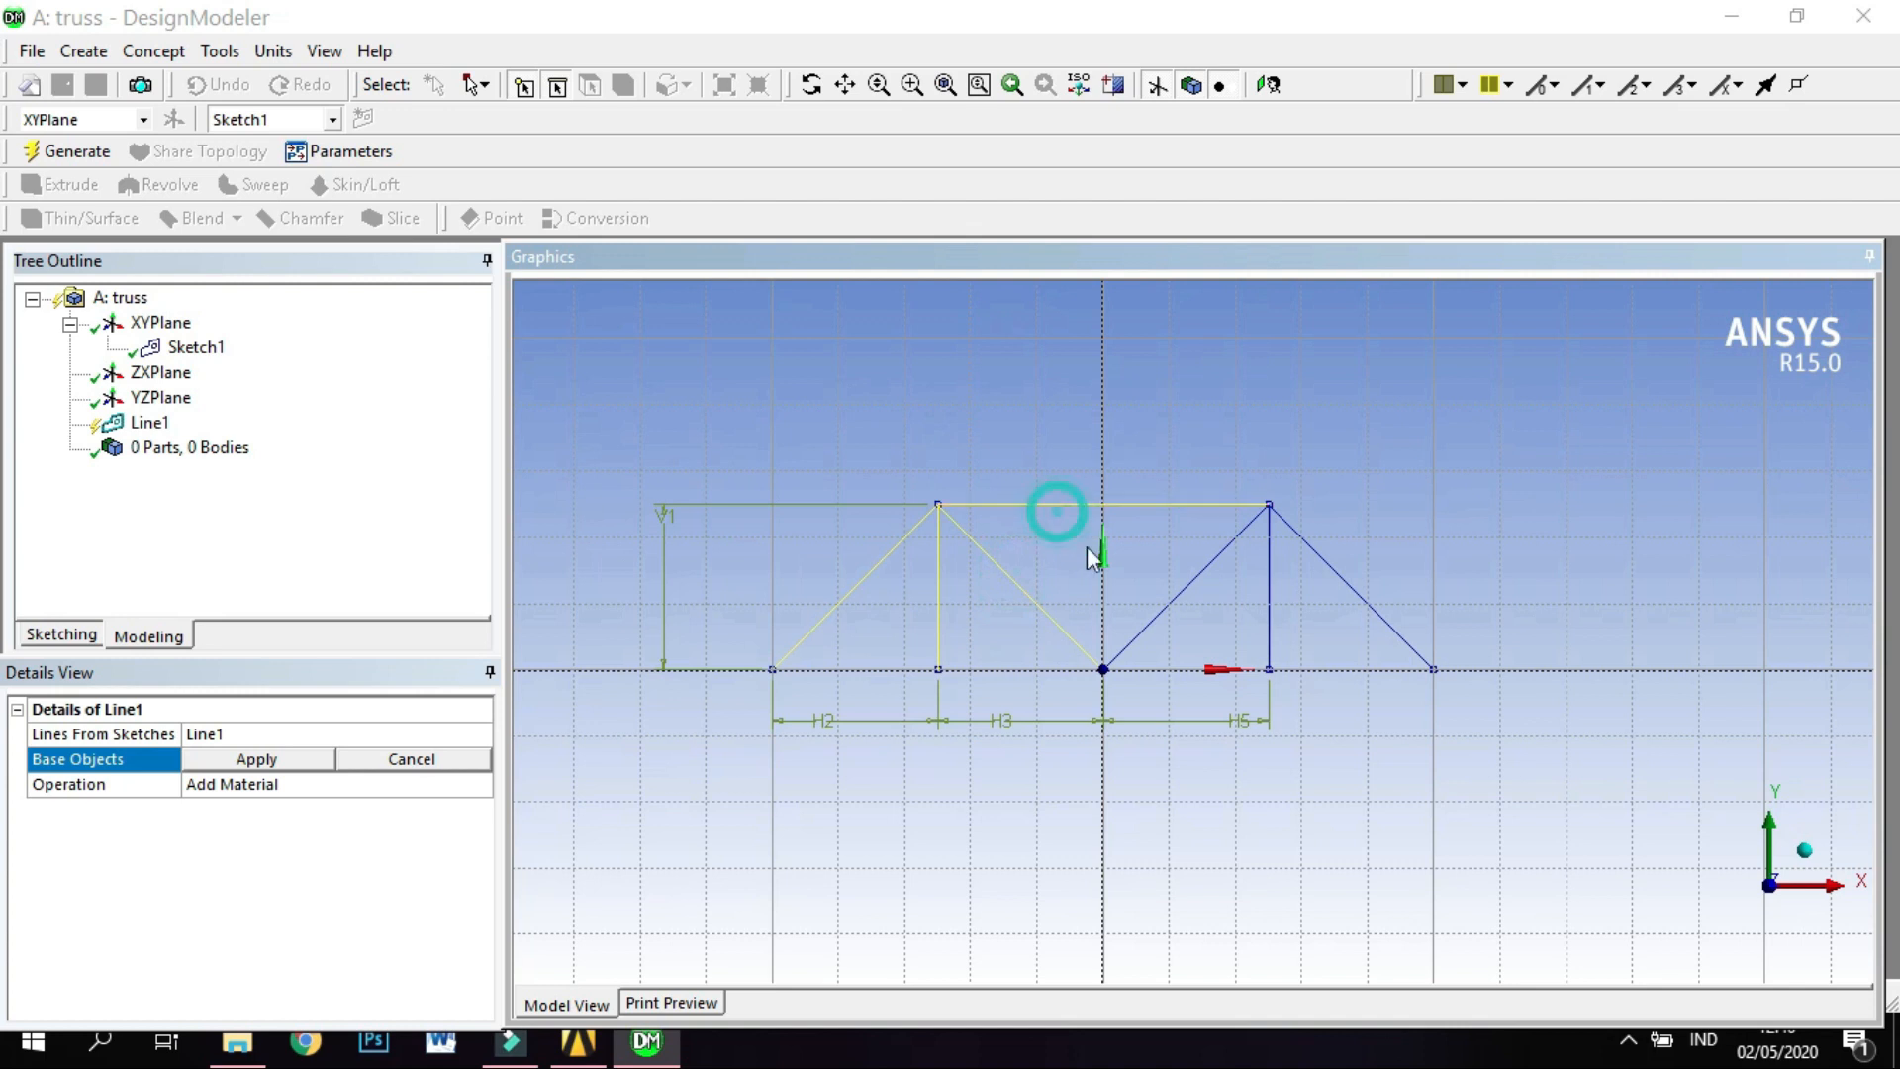
ctrl+click(1194, 588)
ctrl+click(1269, 607)
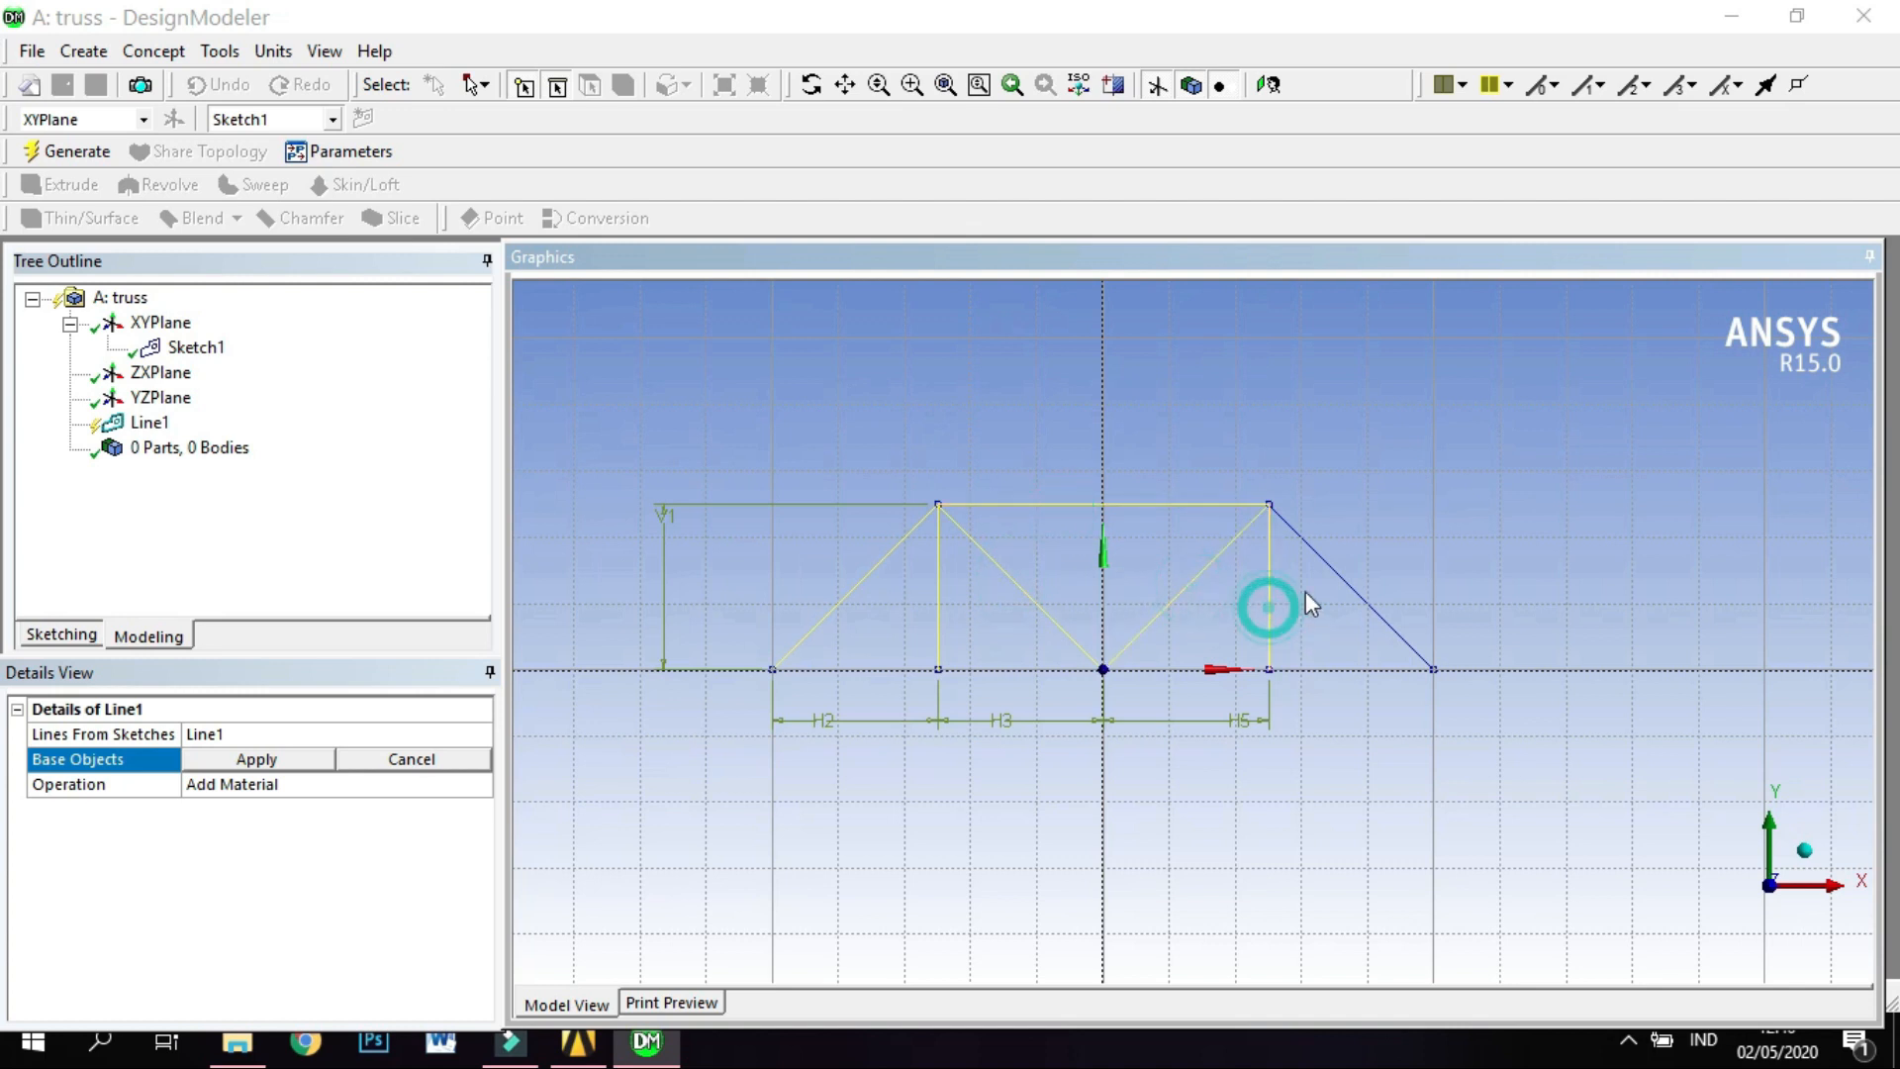
ctrl+click(1336, 580)
ctrl+click(1333, 669)
ctrl+click(1172, 669)
ctrl+click(1052, 670)
ctrl+click(912, 670)
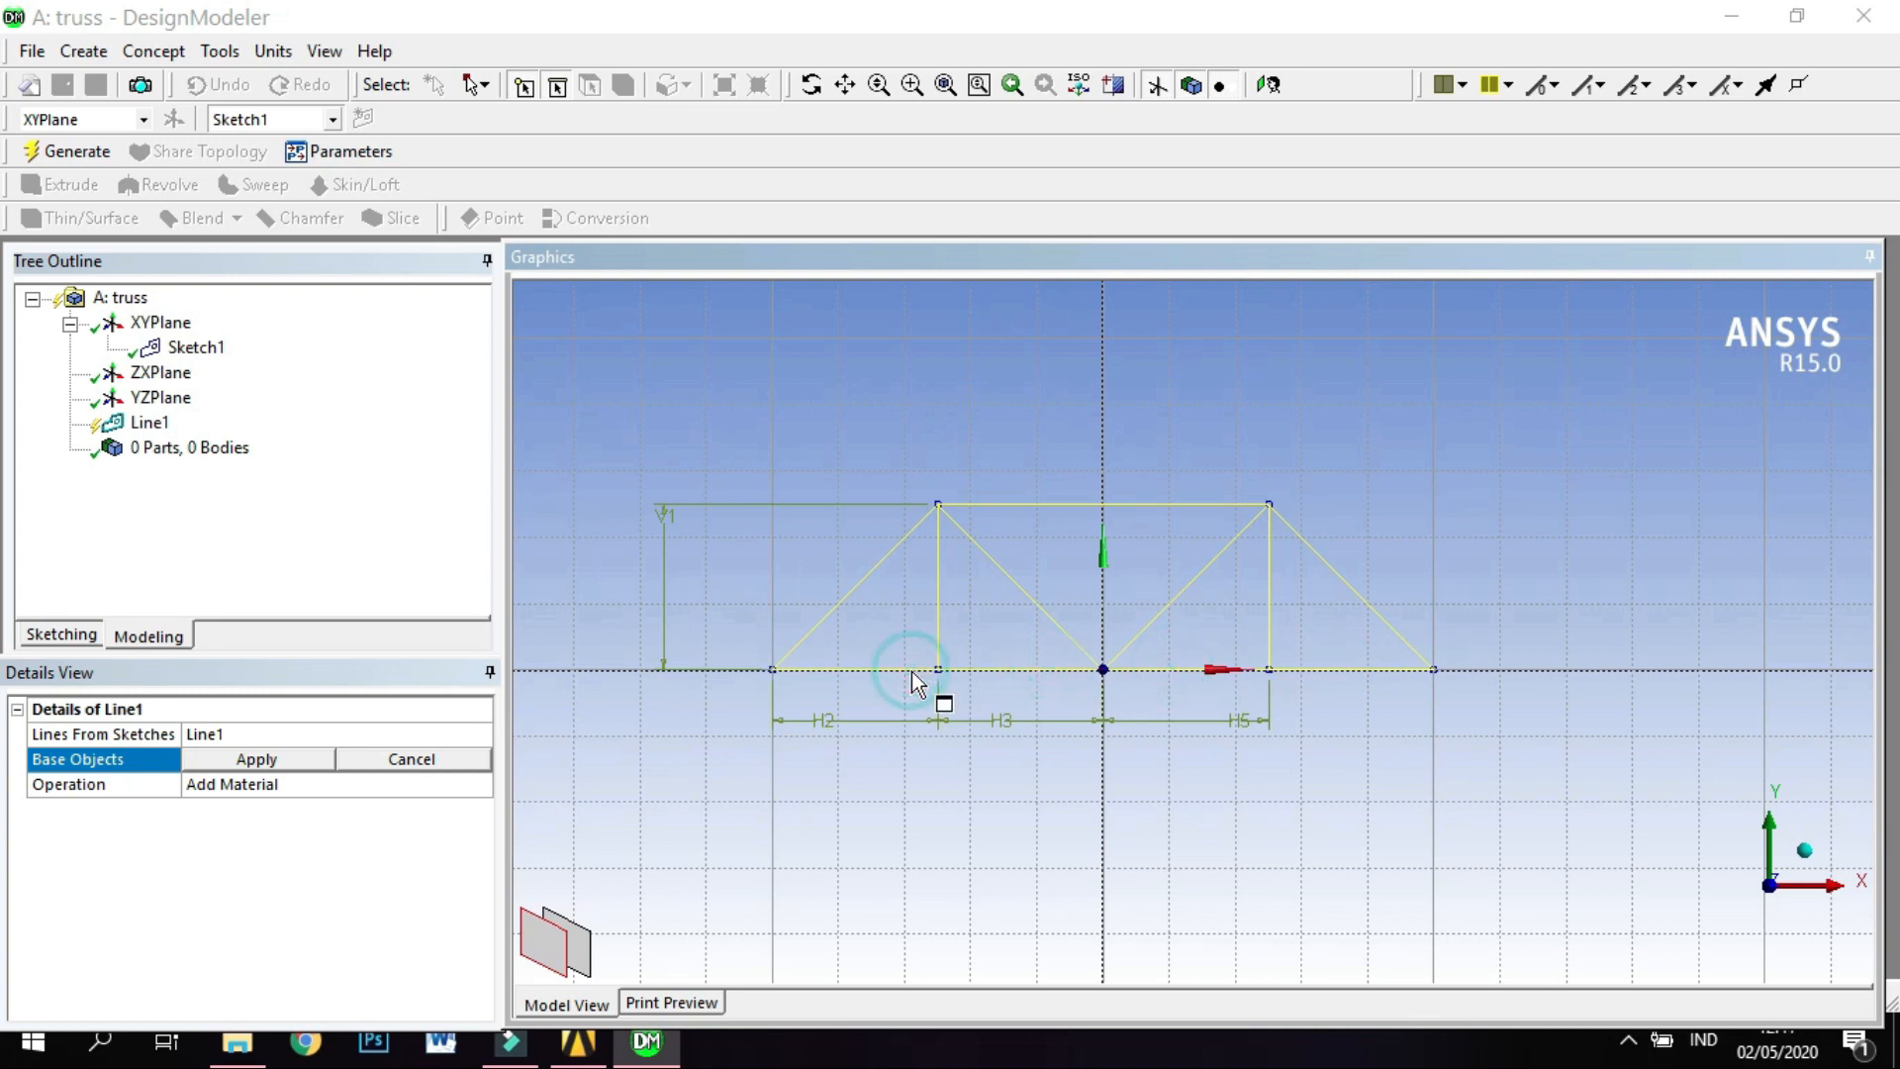
click(299, 763)
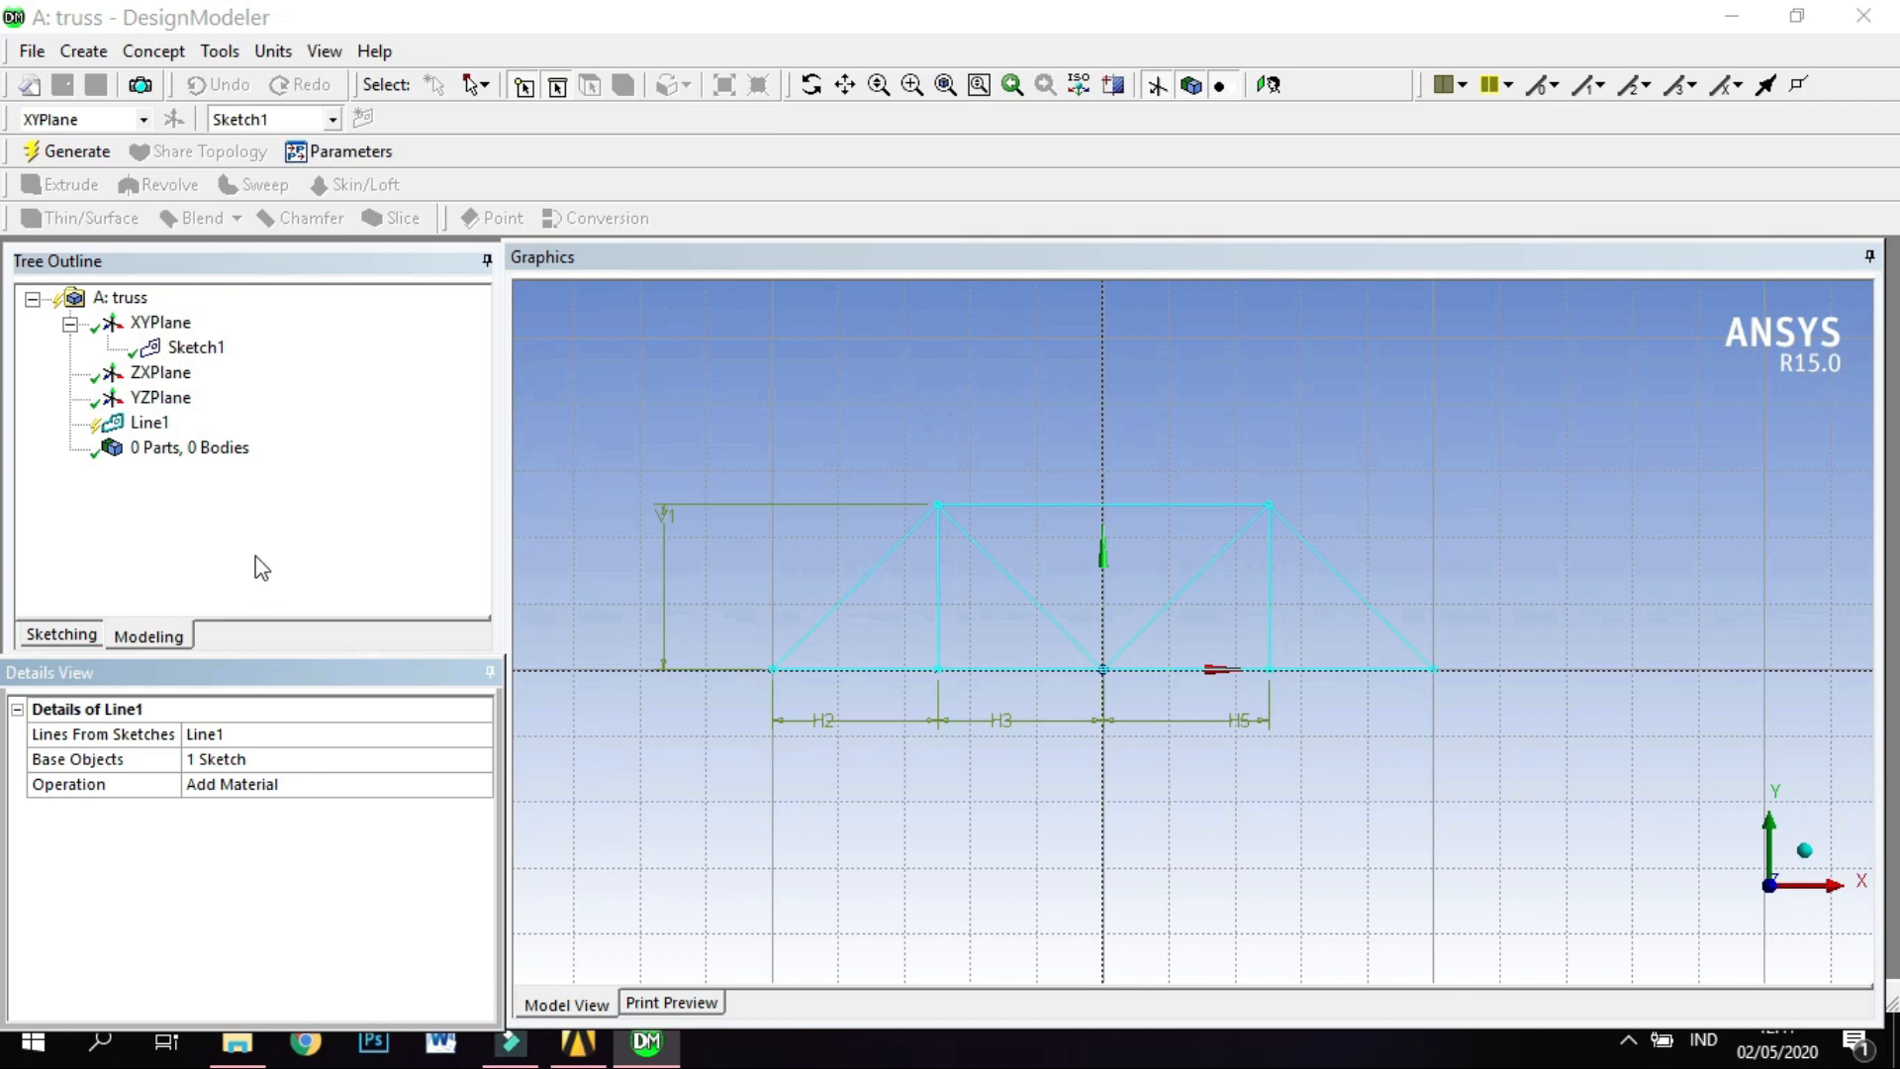
Reselect Sketch1 as the base object of the lines-from-sketches feature and generate the truss line body.
click(201, 359)
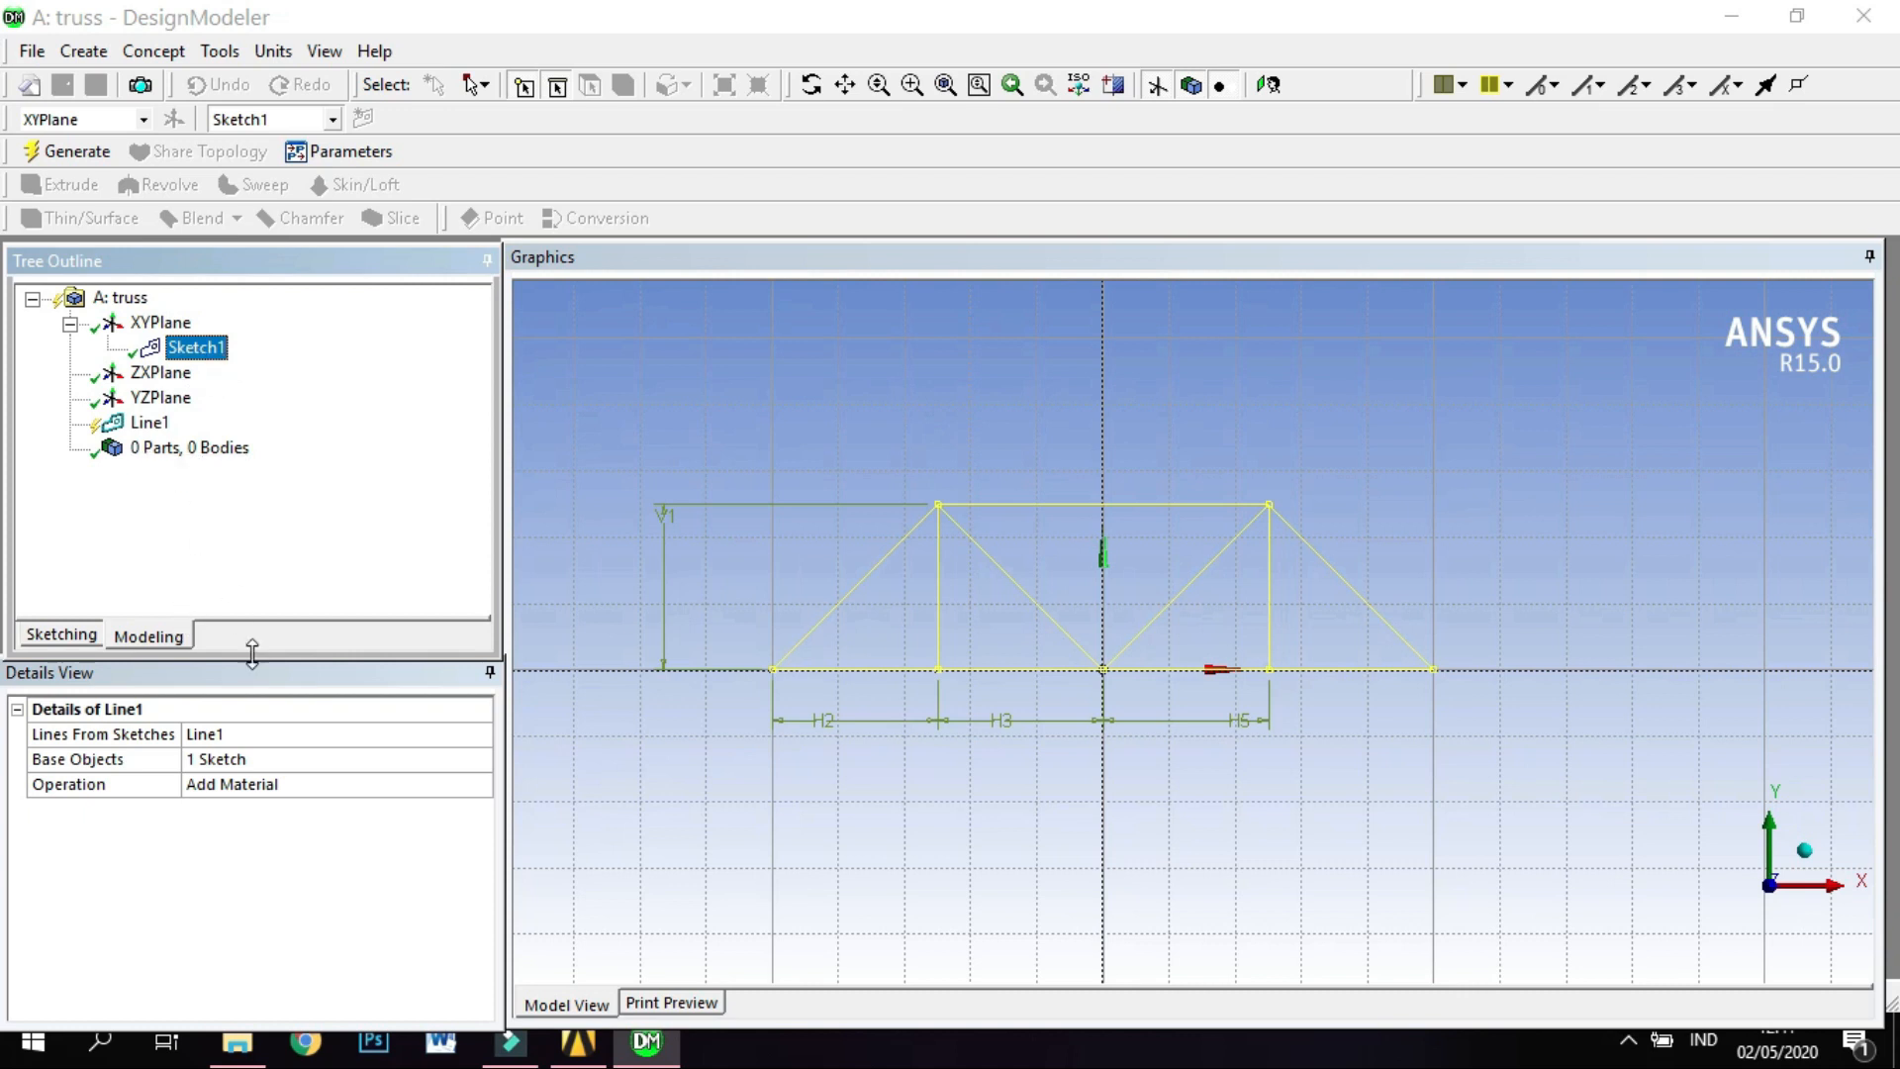
click(276, 758)
click(208, 352)
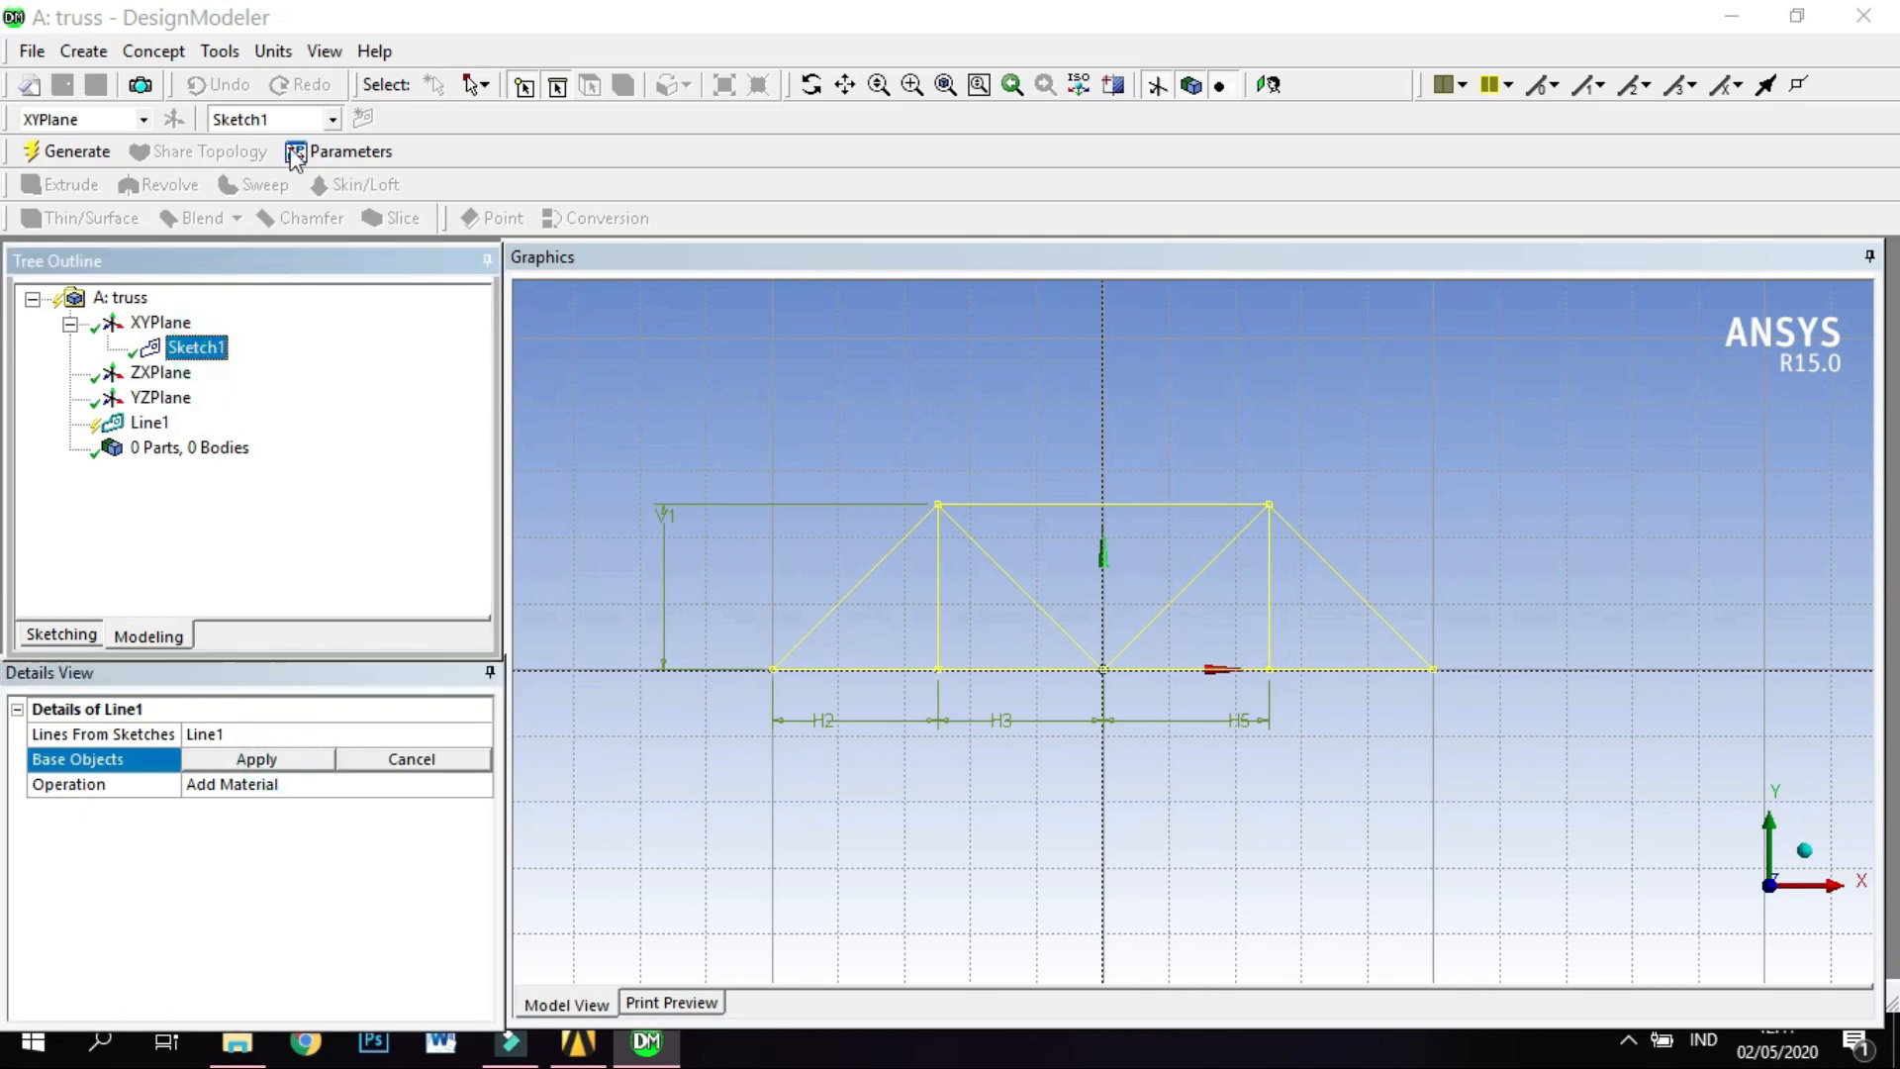
click(328, 30)
click(189, 347)
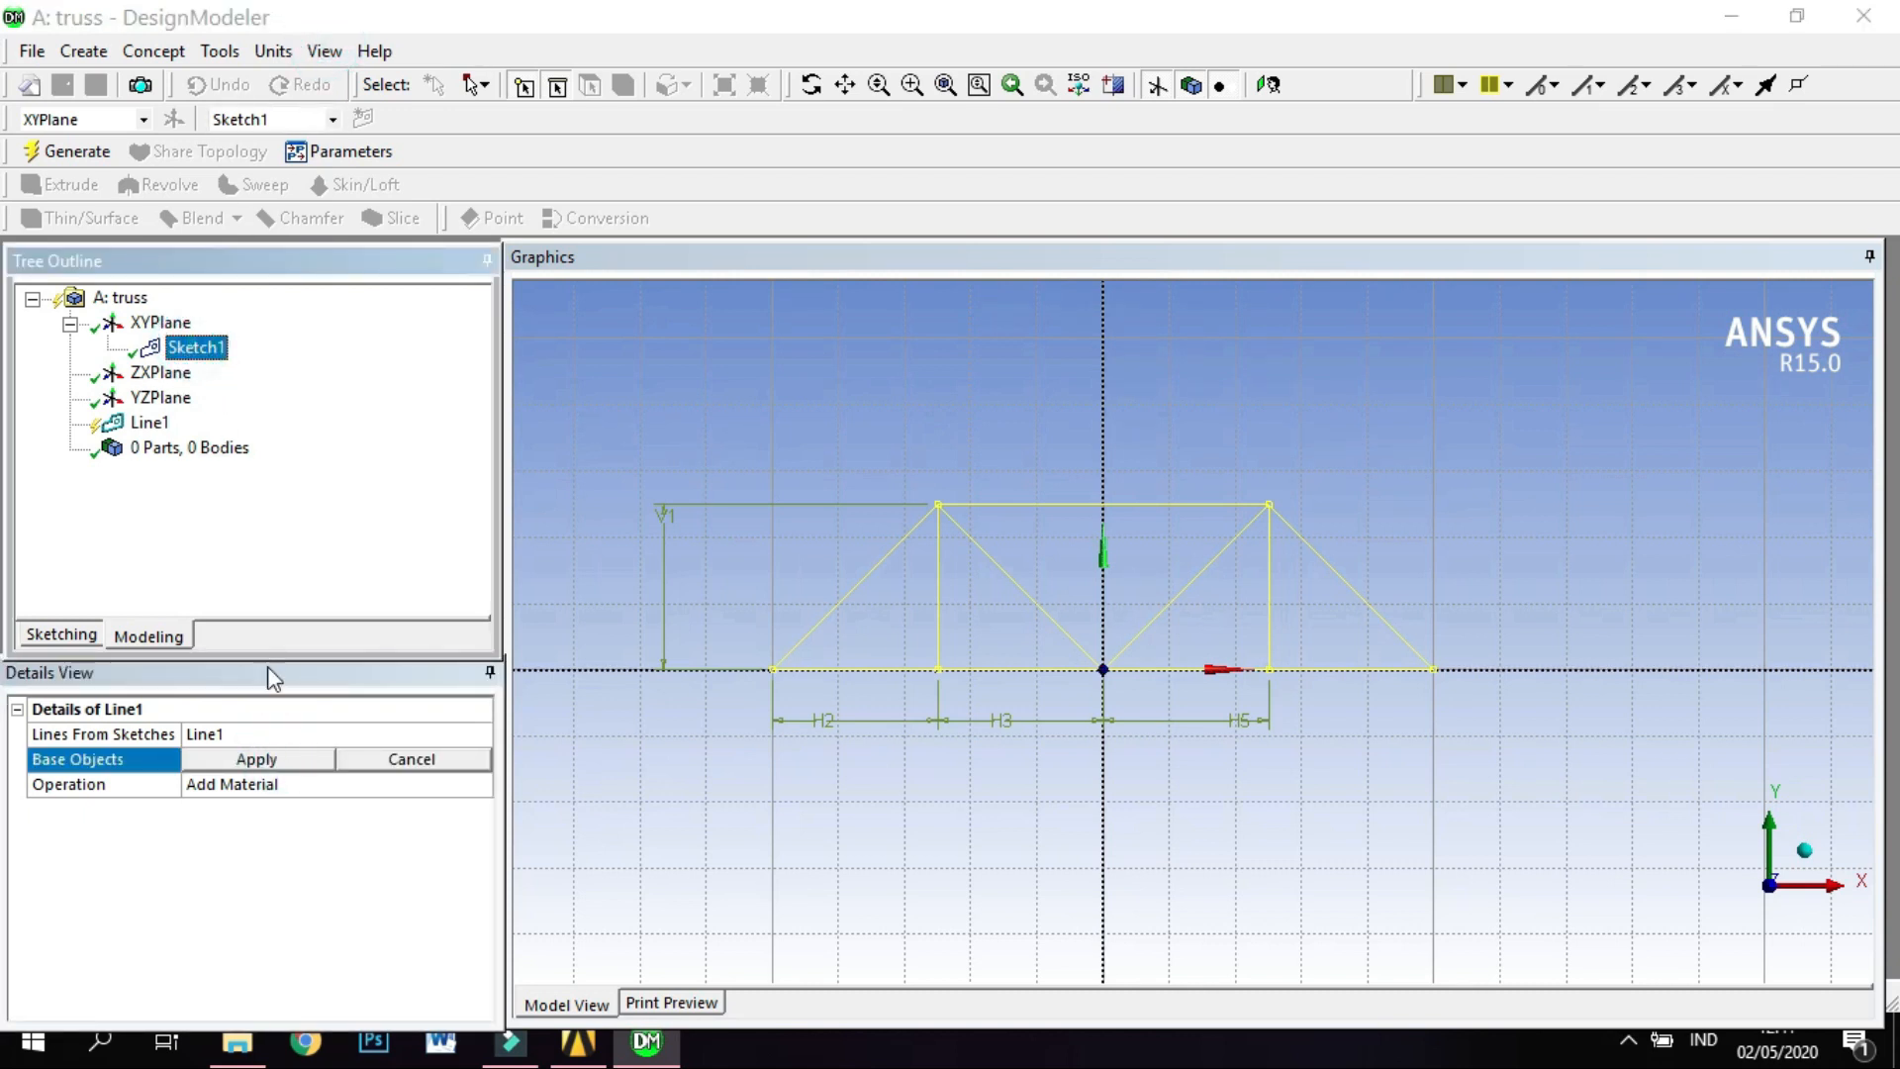
click(257, 759)
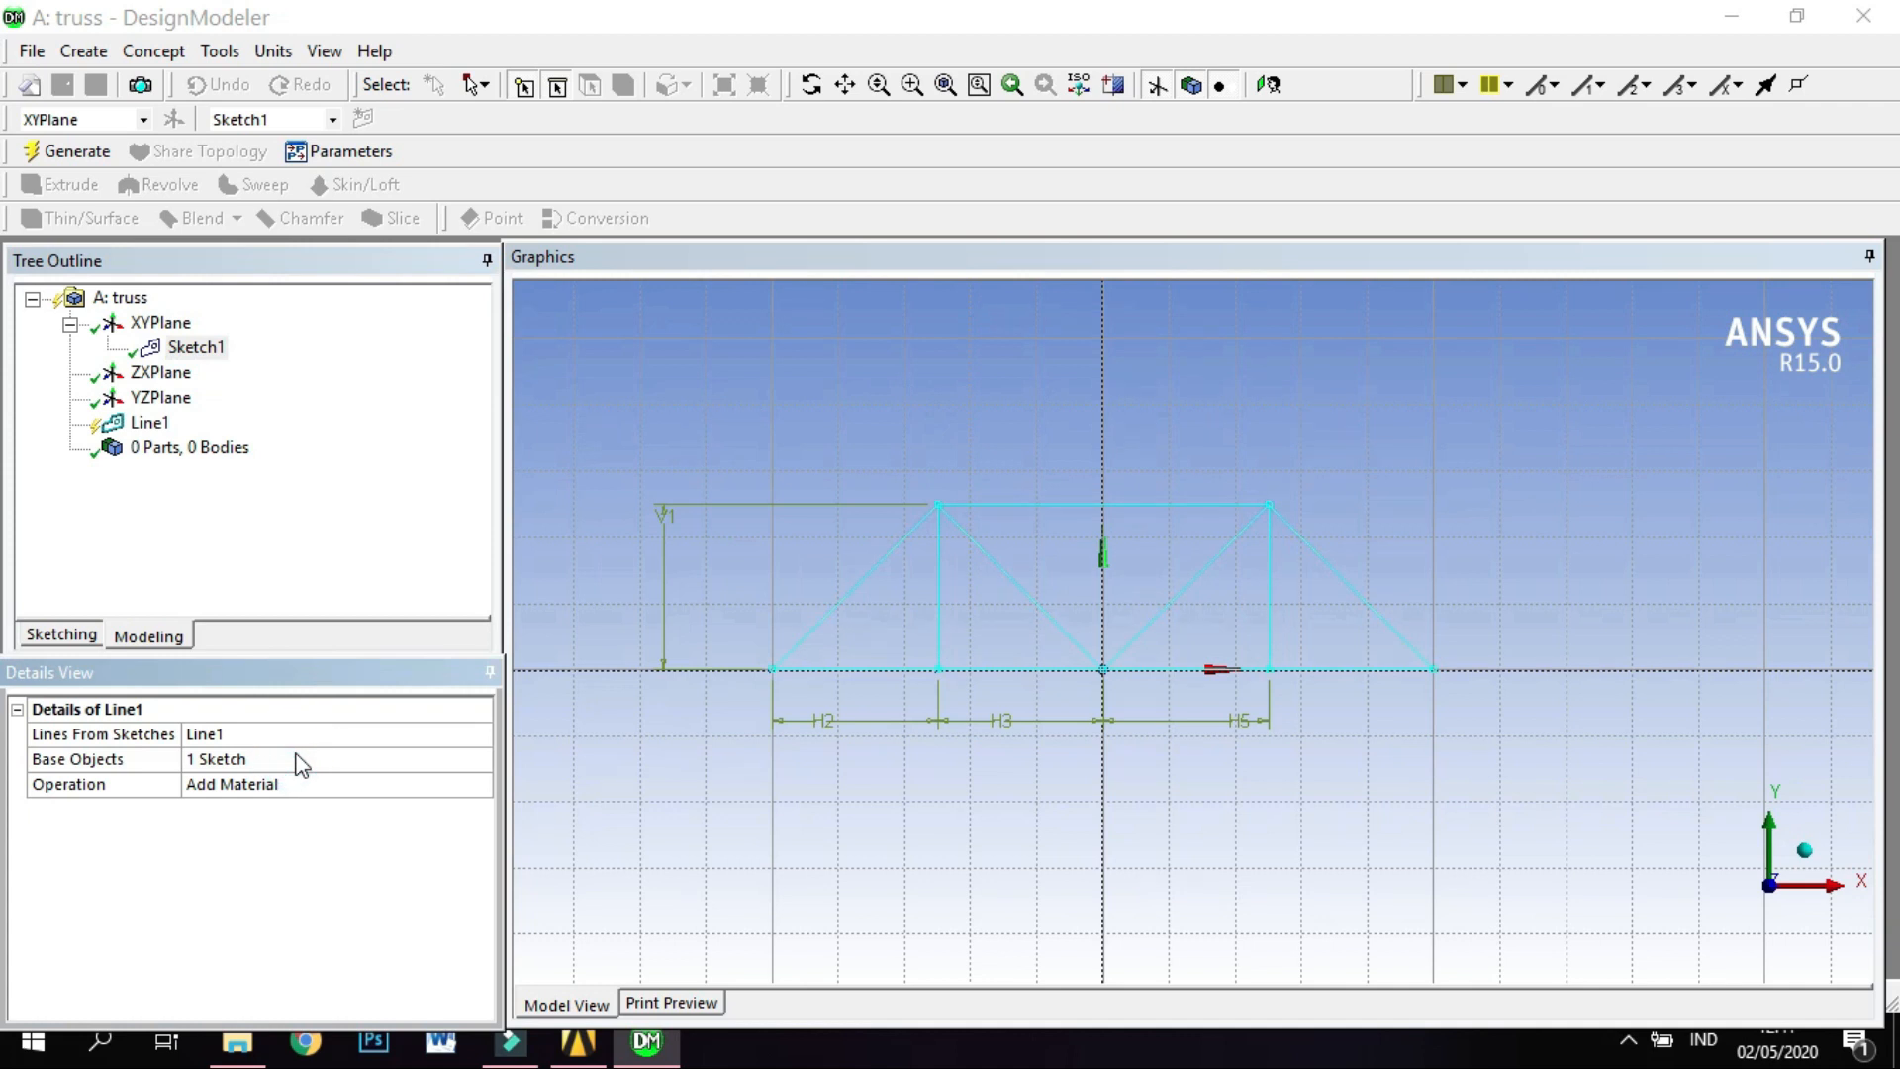
click(107, 157)
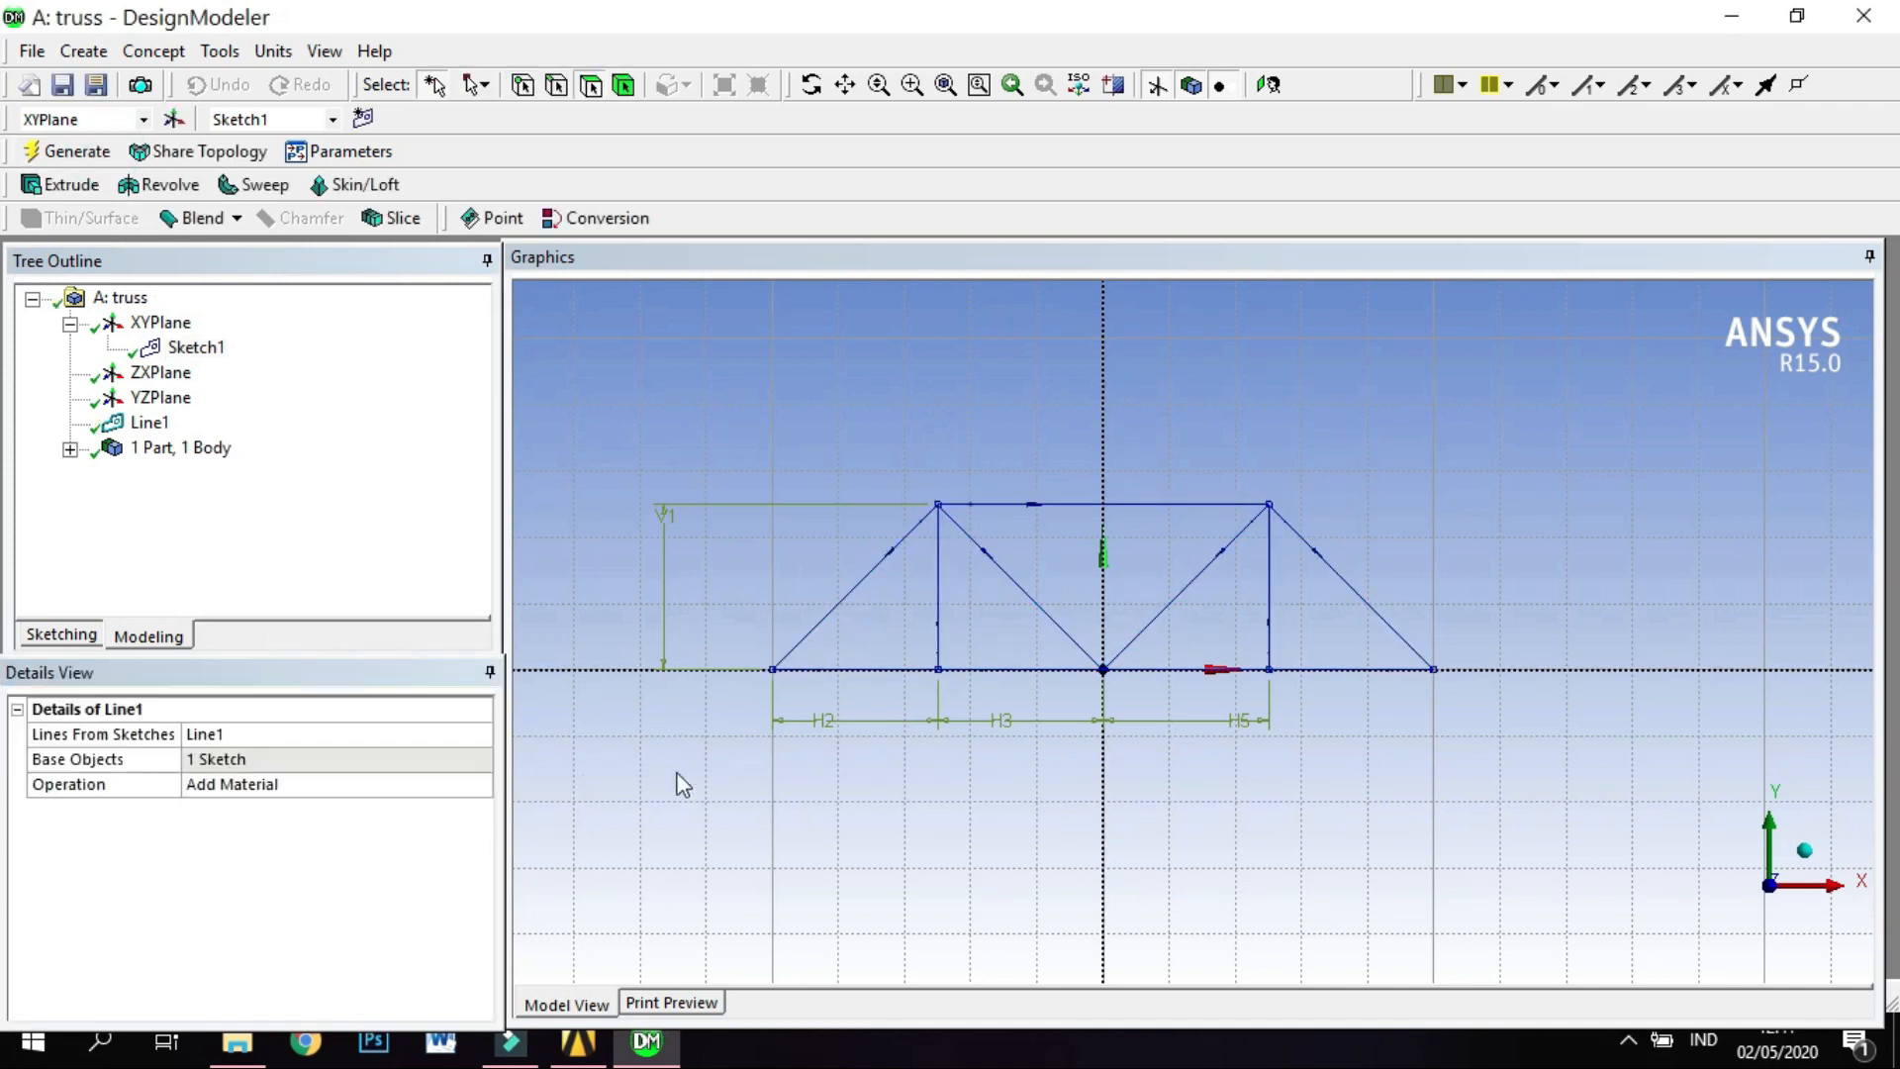
Add a rectangular cross section to the truss model.
scroll(798, 762, up, 3)
scroll(798, 761, down, 2)
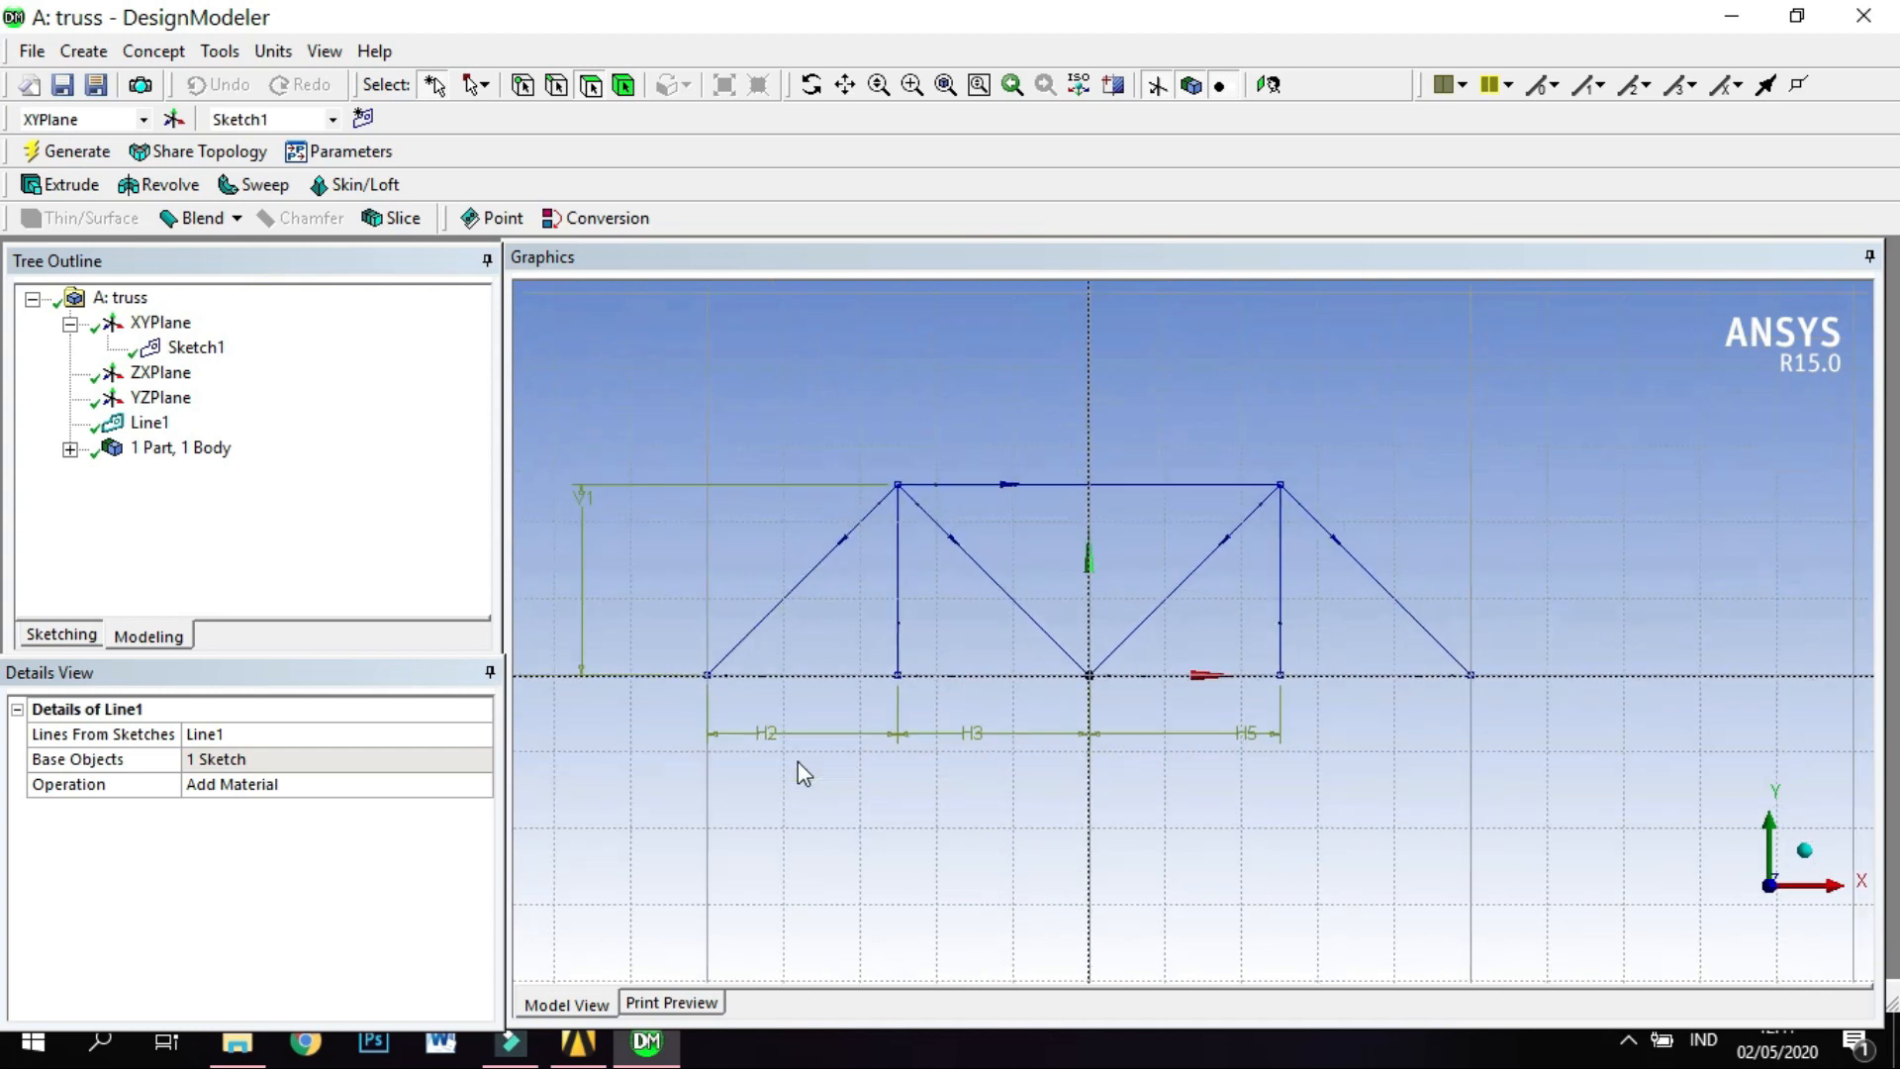
click(846, 86)
drag(847, 386, 835, 462)
scroll(806, 618, down, 2)
click(846, 86)
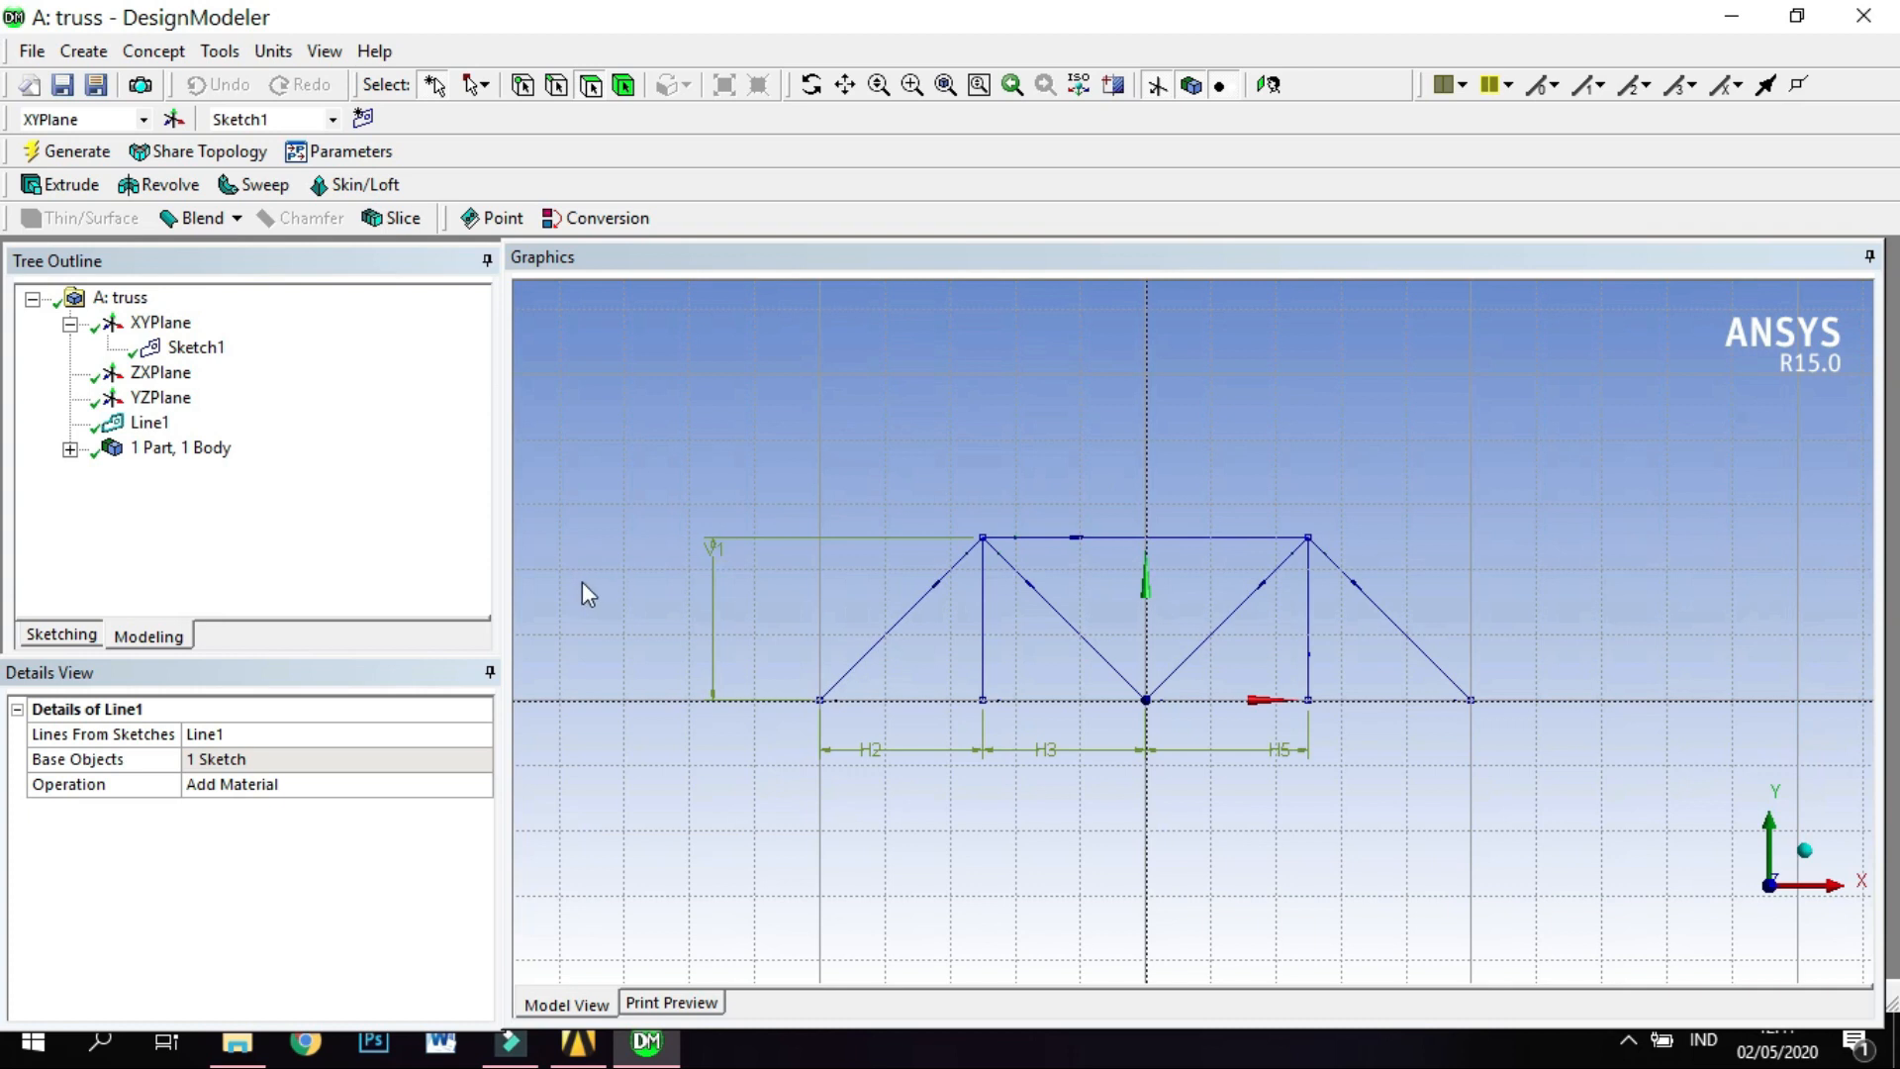
click(156, 52)
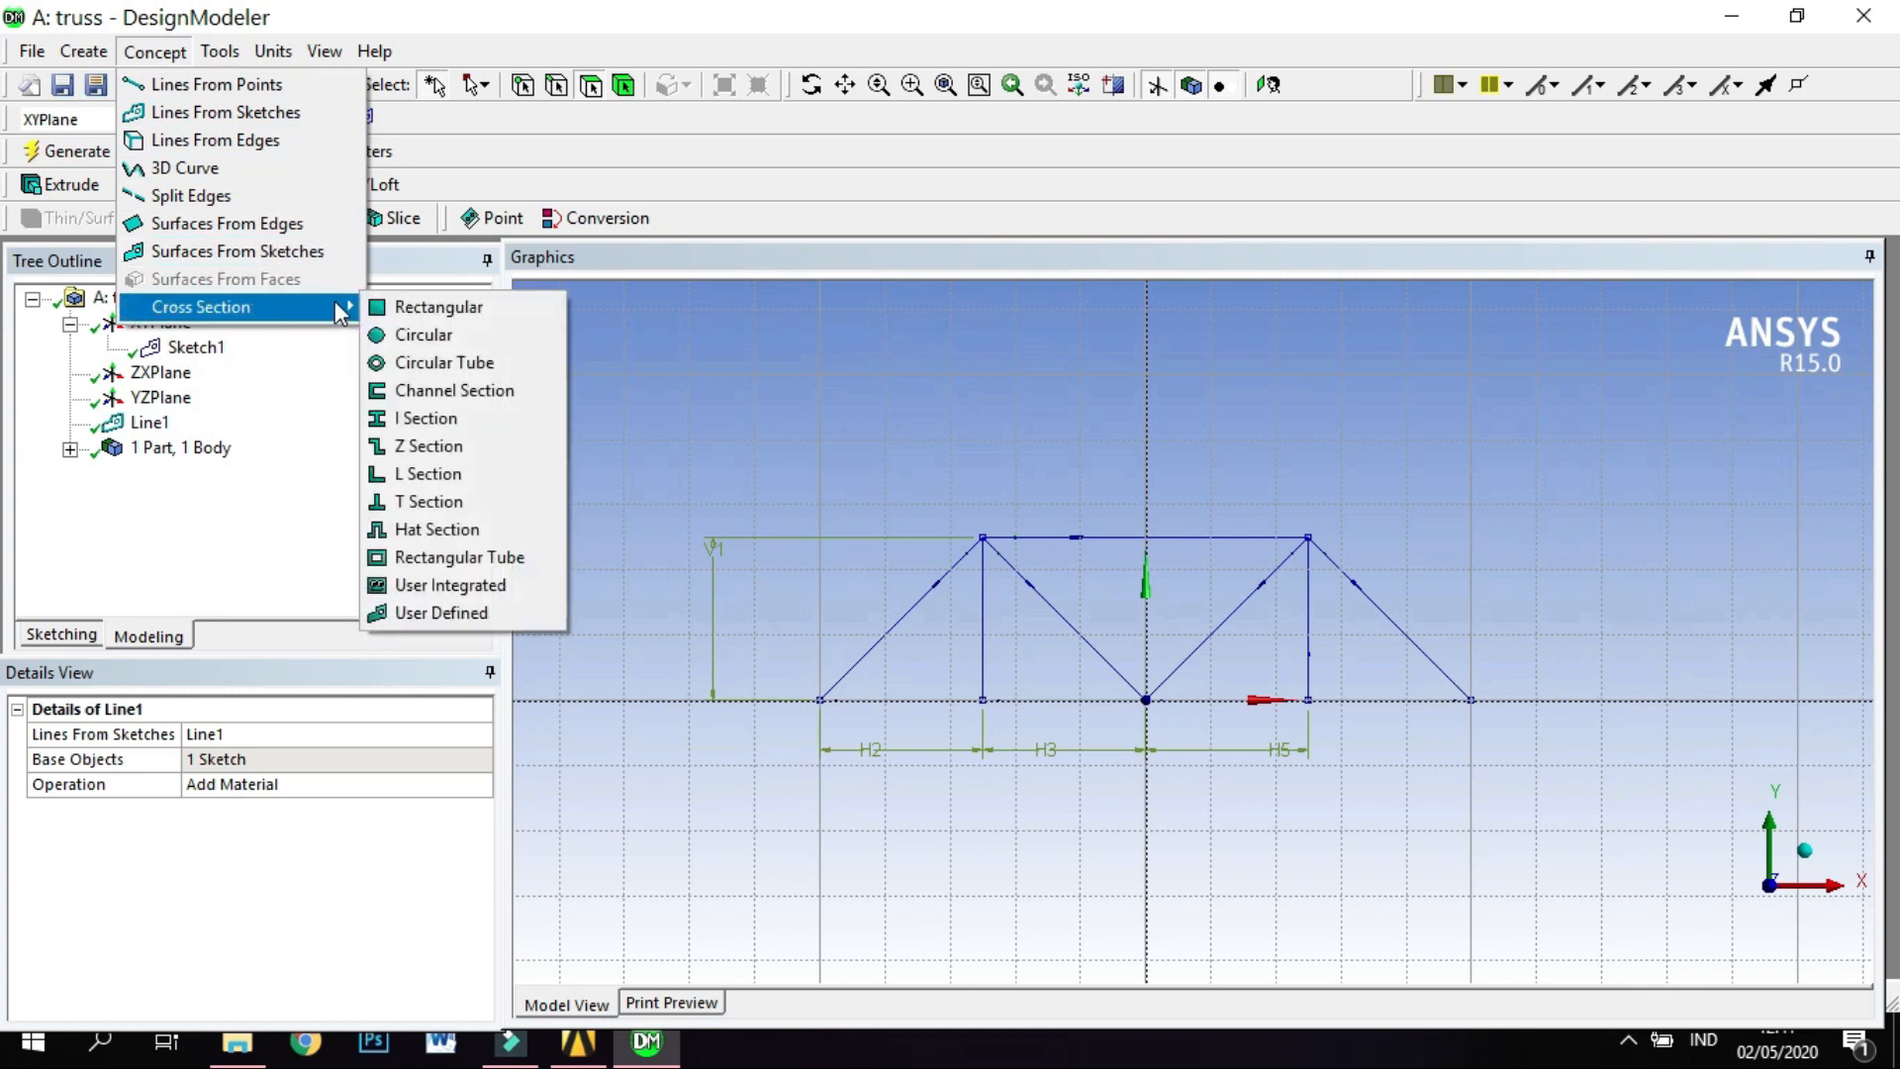
click(428, 309)
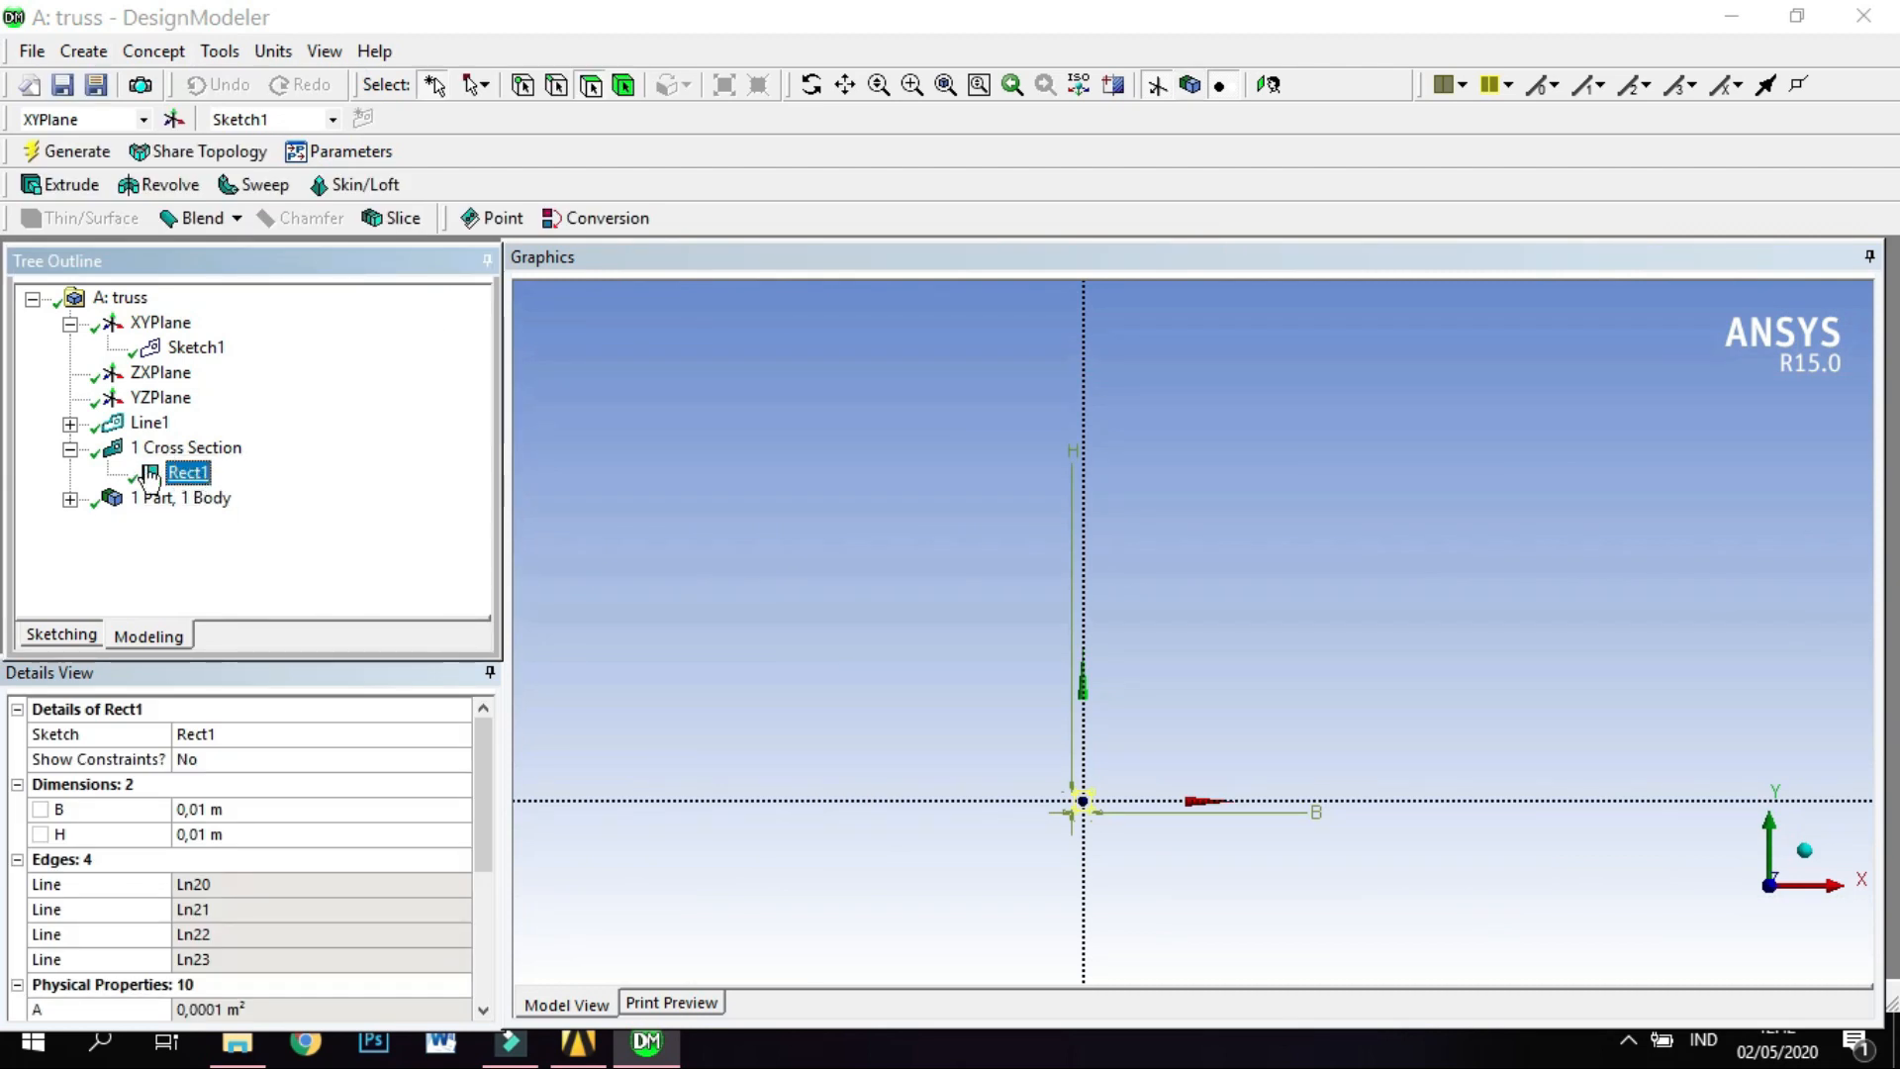
Examine the new rectangular cross section and its B and H dimensions up close.
scroll(1031, 810, up, 5)
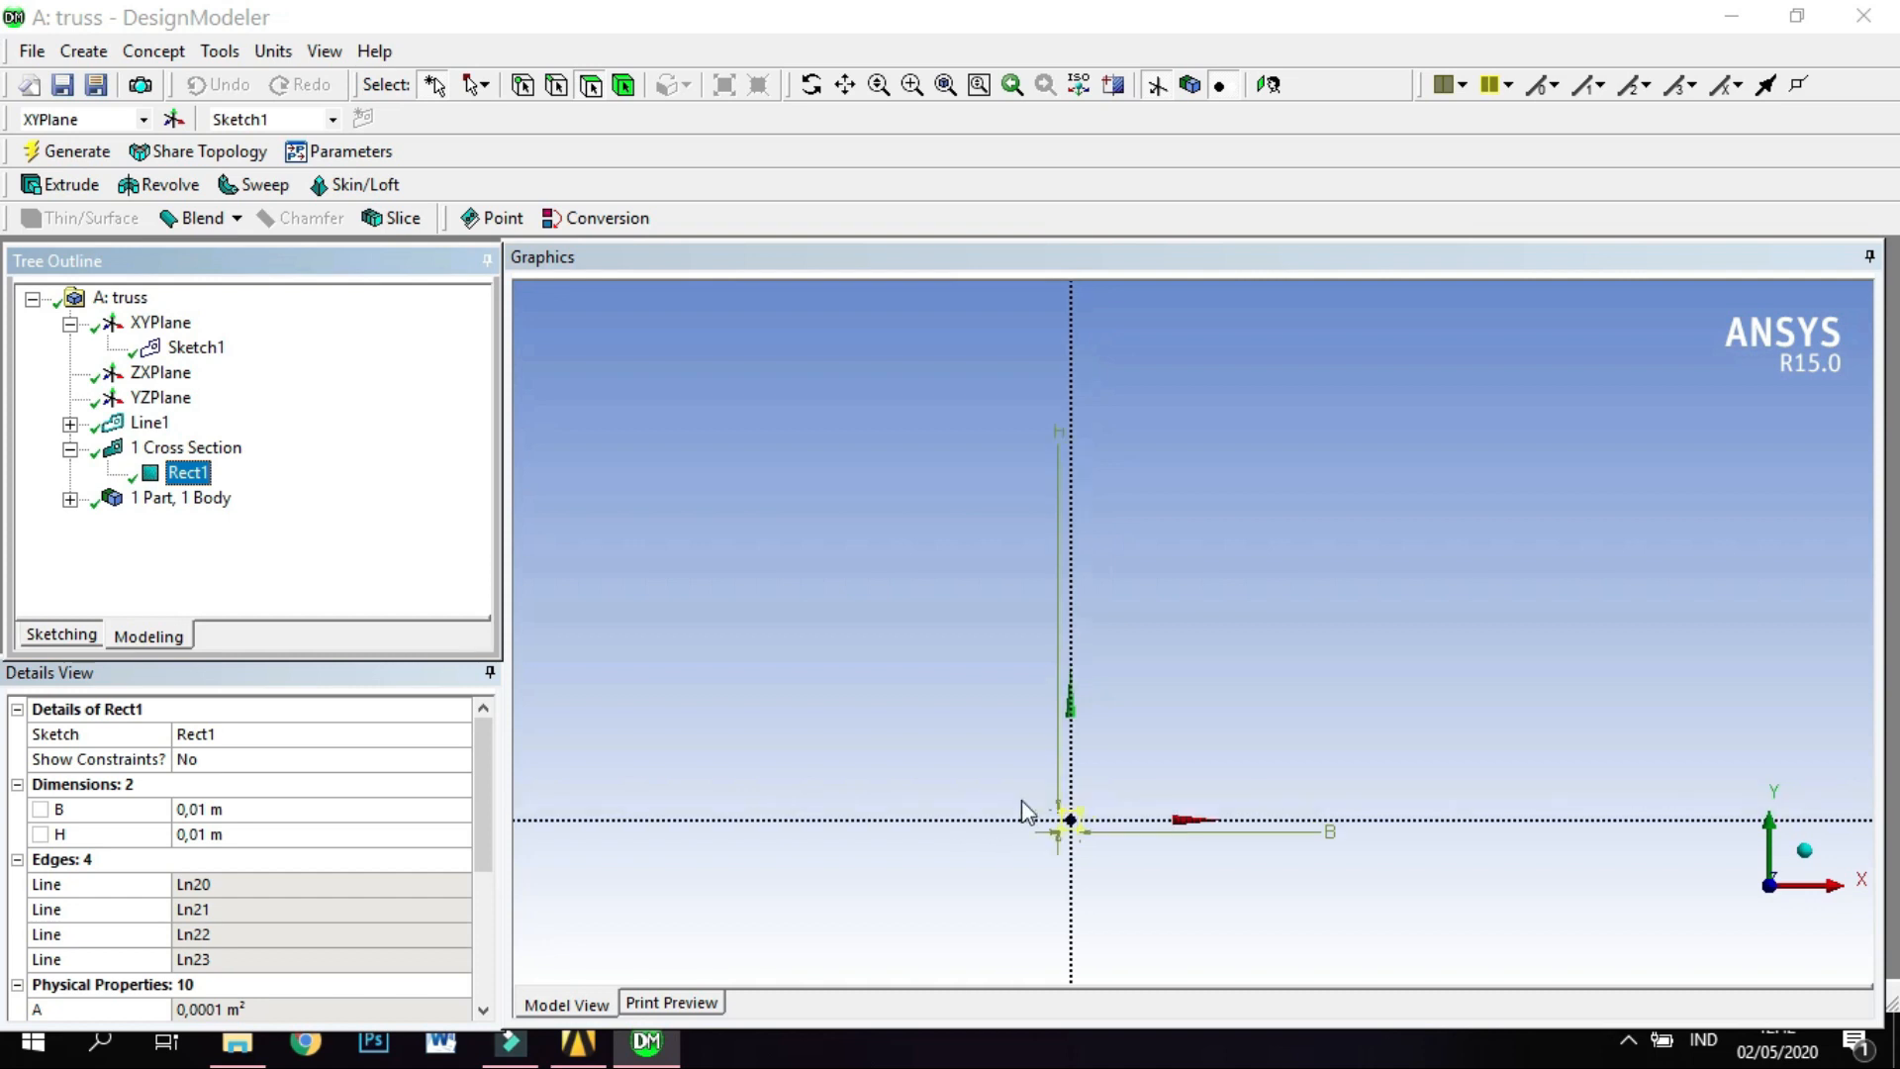
click(846, 84)
drag(1171, 696, 1240, 419)
scroll(1019, 882, up, 5)
drag(972, 678, 1082, 421)
scroll(923, 759, up, 4)
drag(889, 709, 1098, 834)
scroll(912, 825, up, 2)
scroll(912, 826, down, 4)
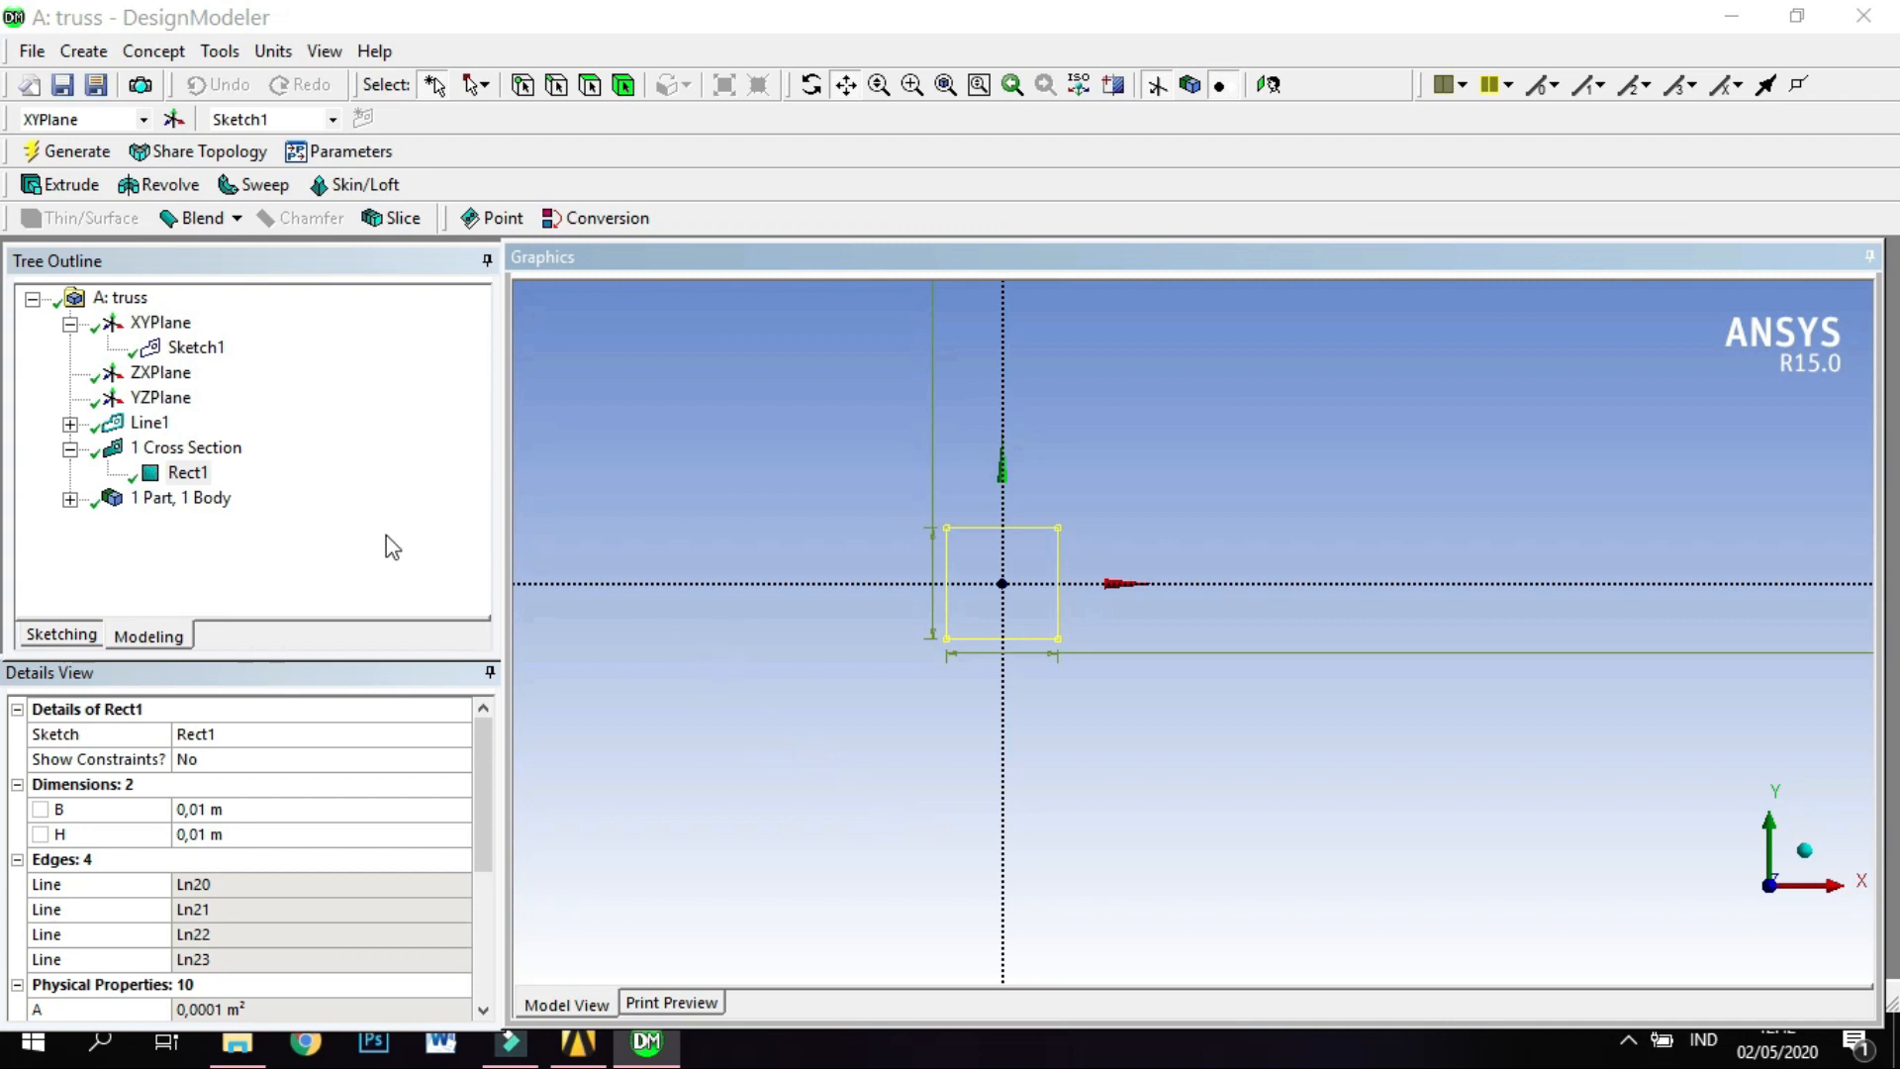
Set both dimensions of the rectangular cross section, B and H, to 0,06 m.
click(188, 474)
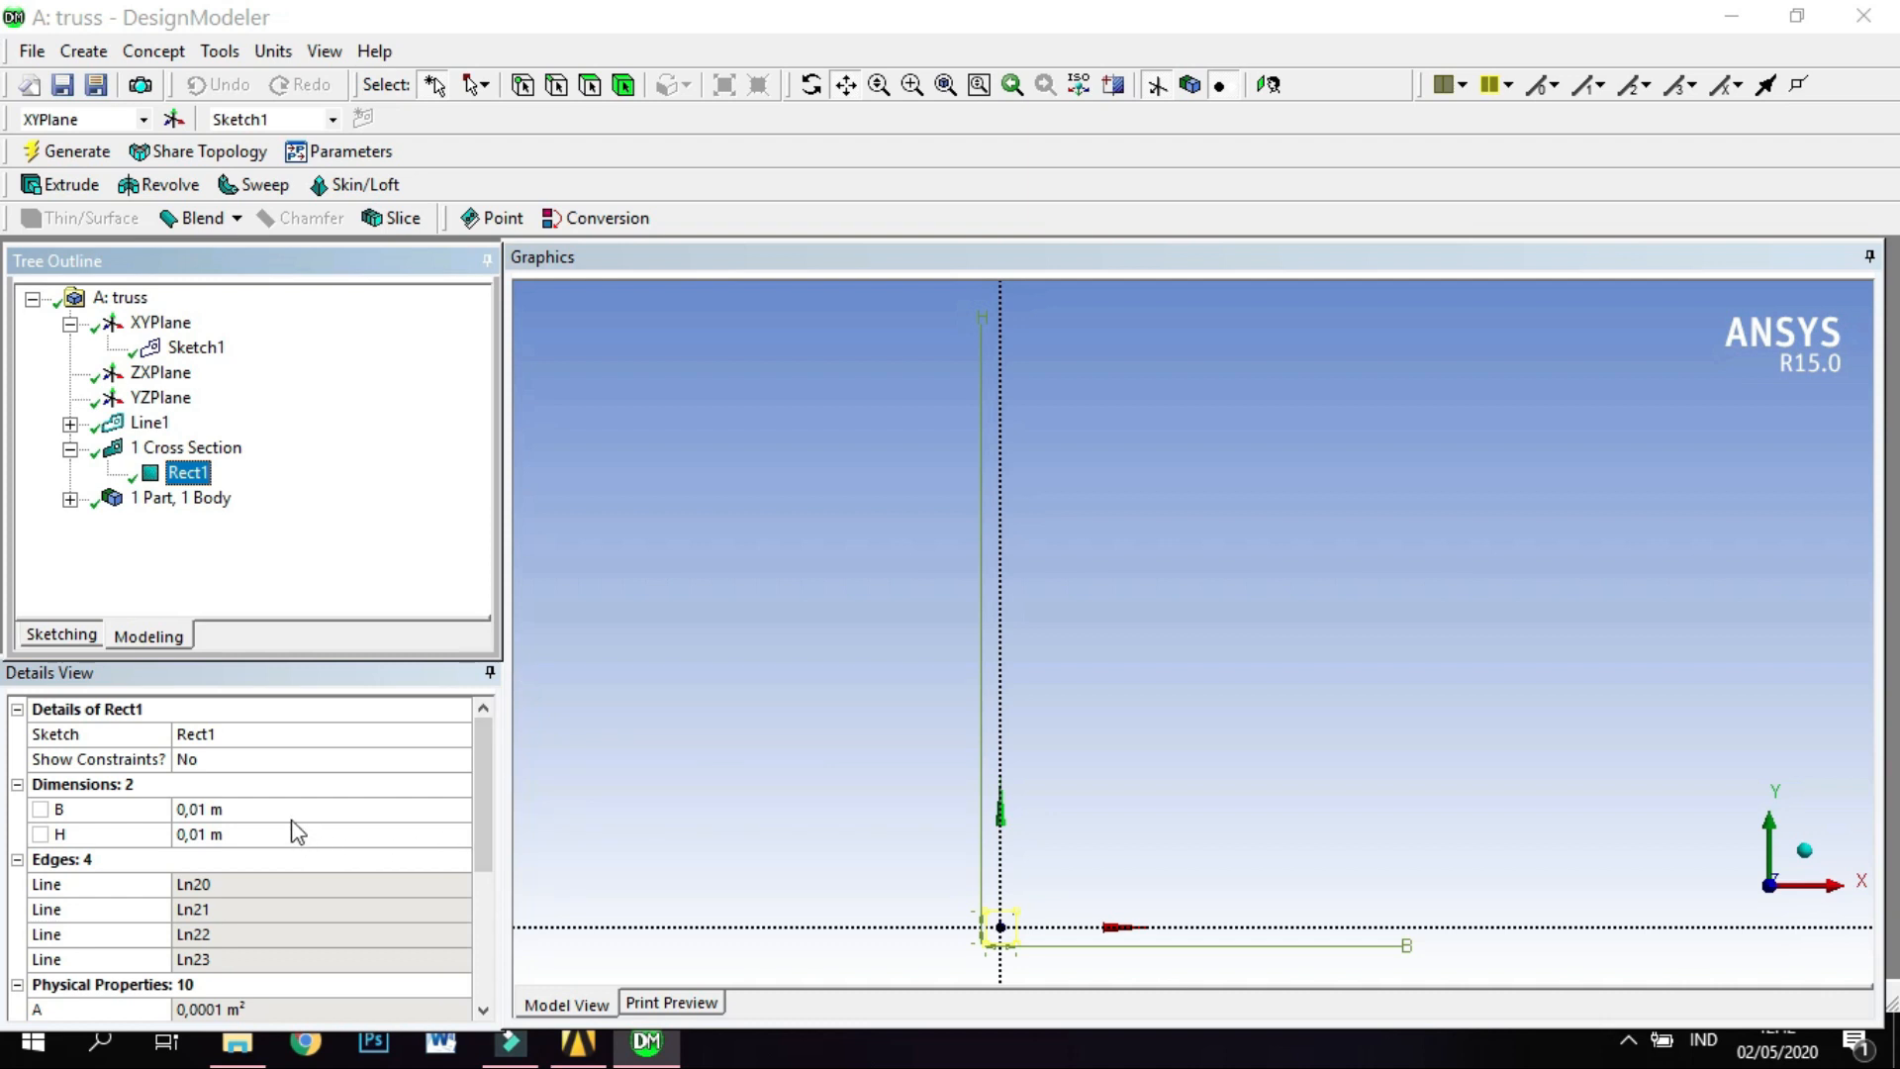
click(264, 810)
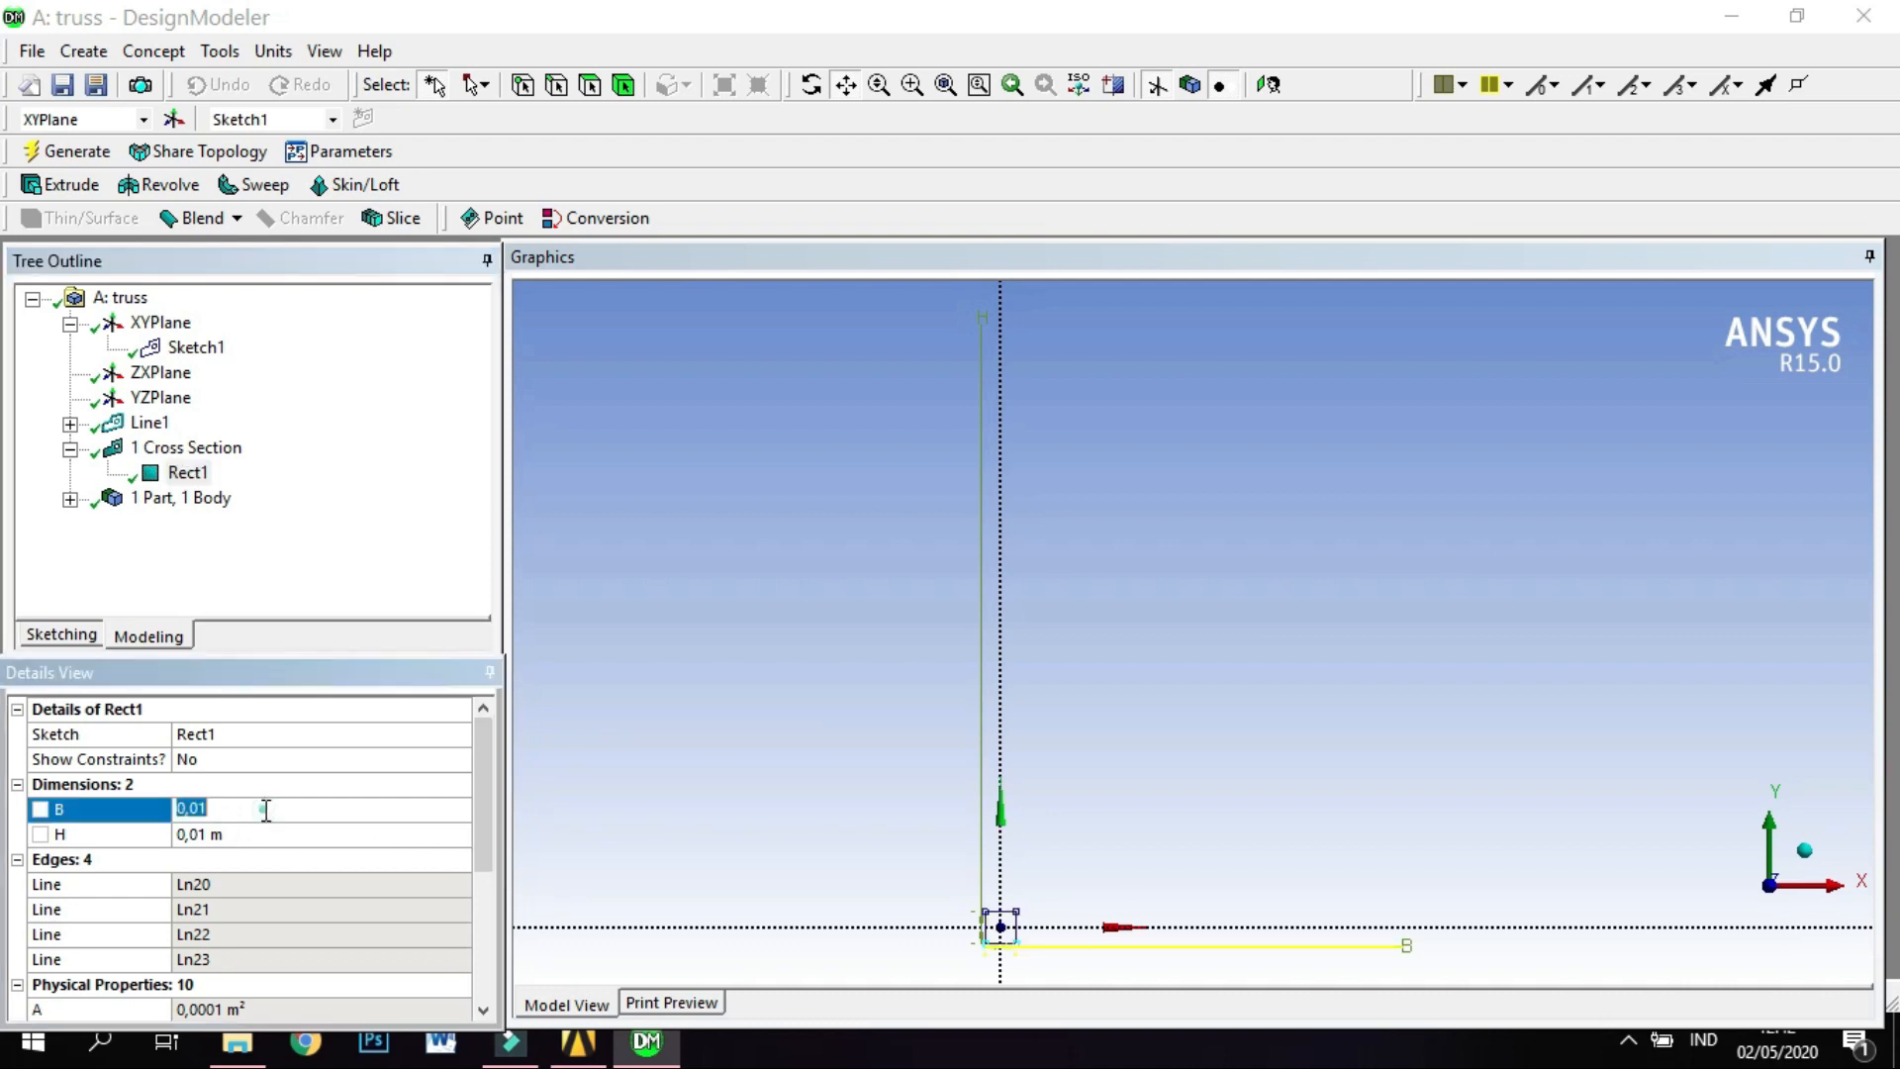
text(0,06)
key(Return)
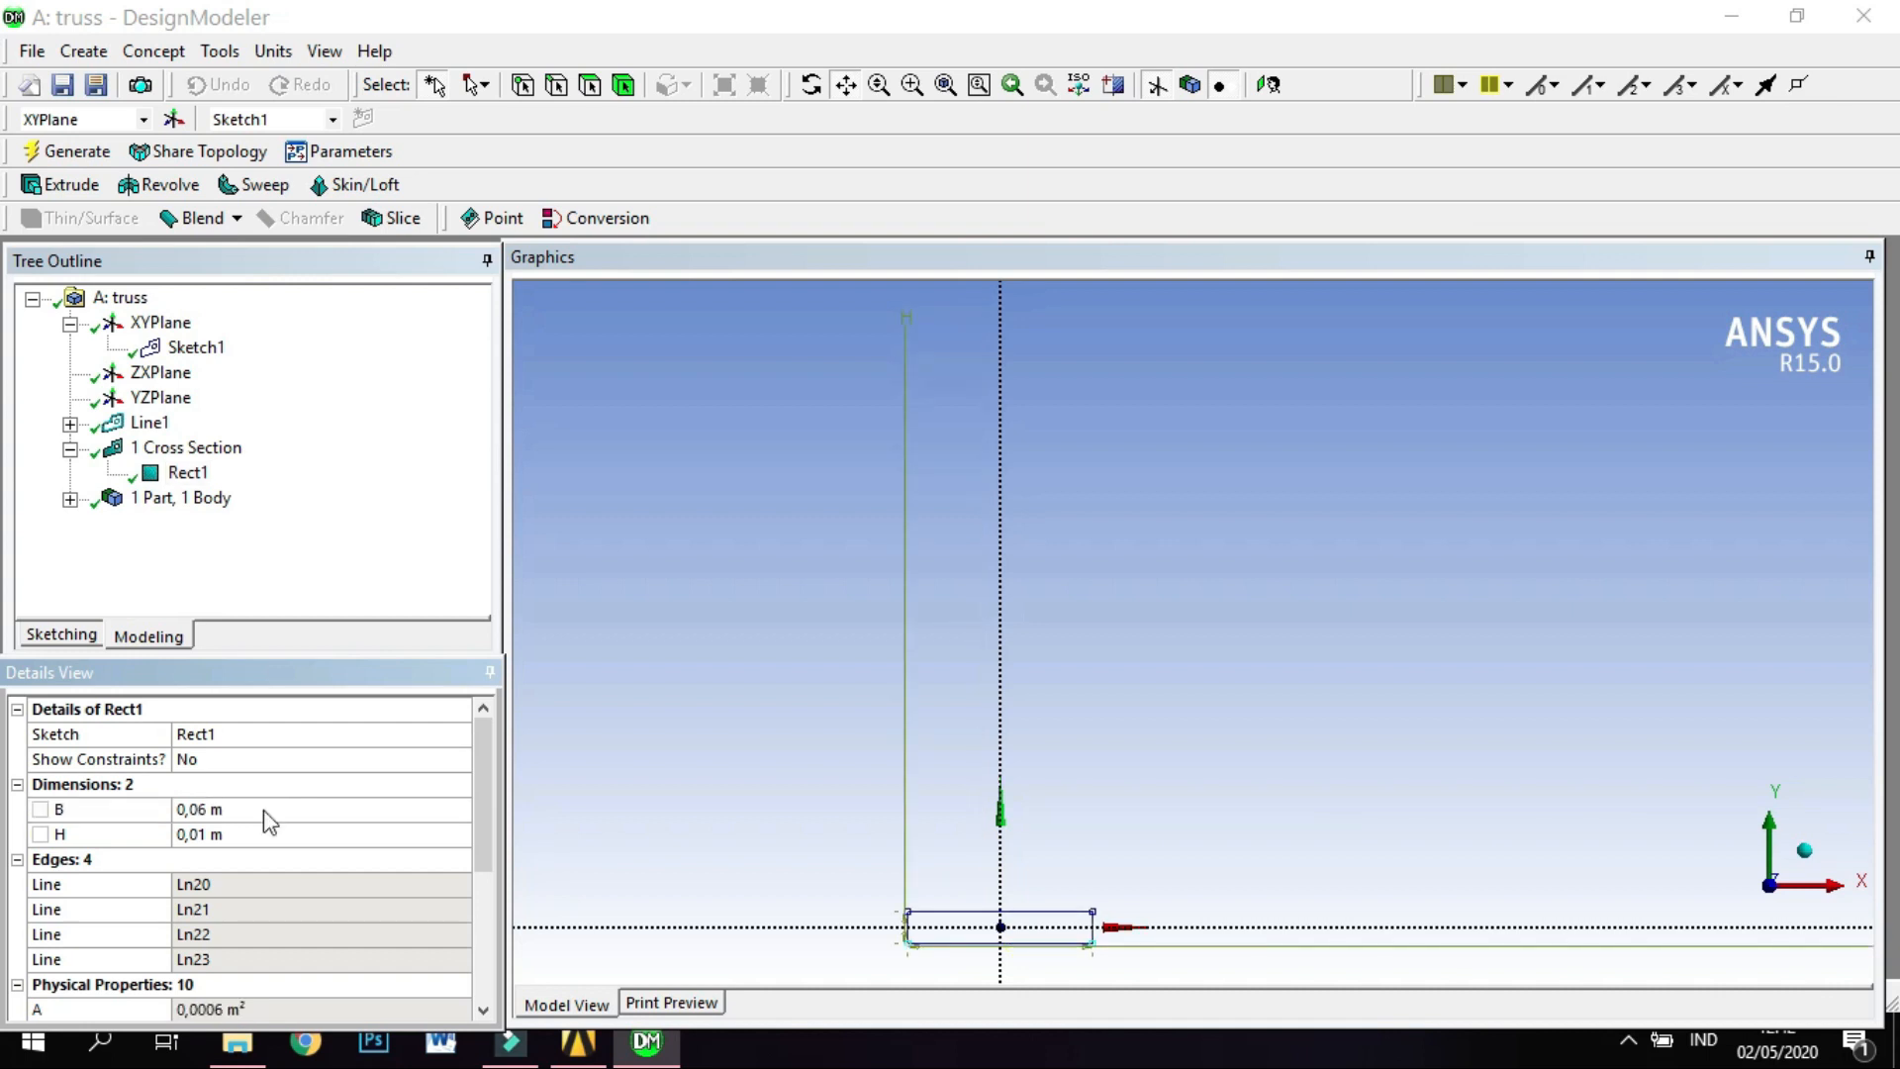
click(293, 836)
text(0,06)
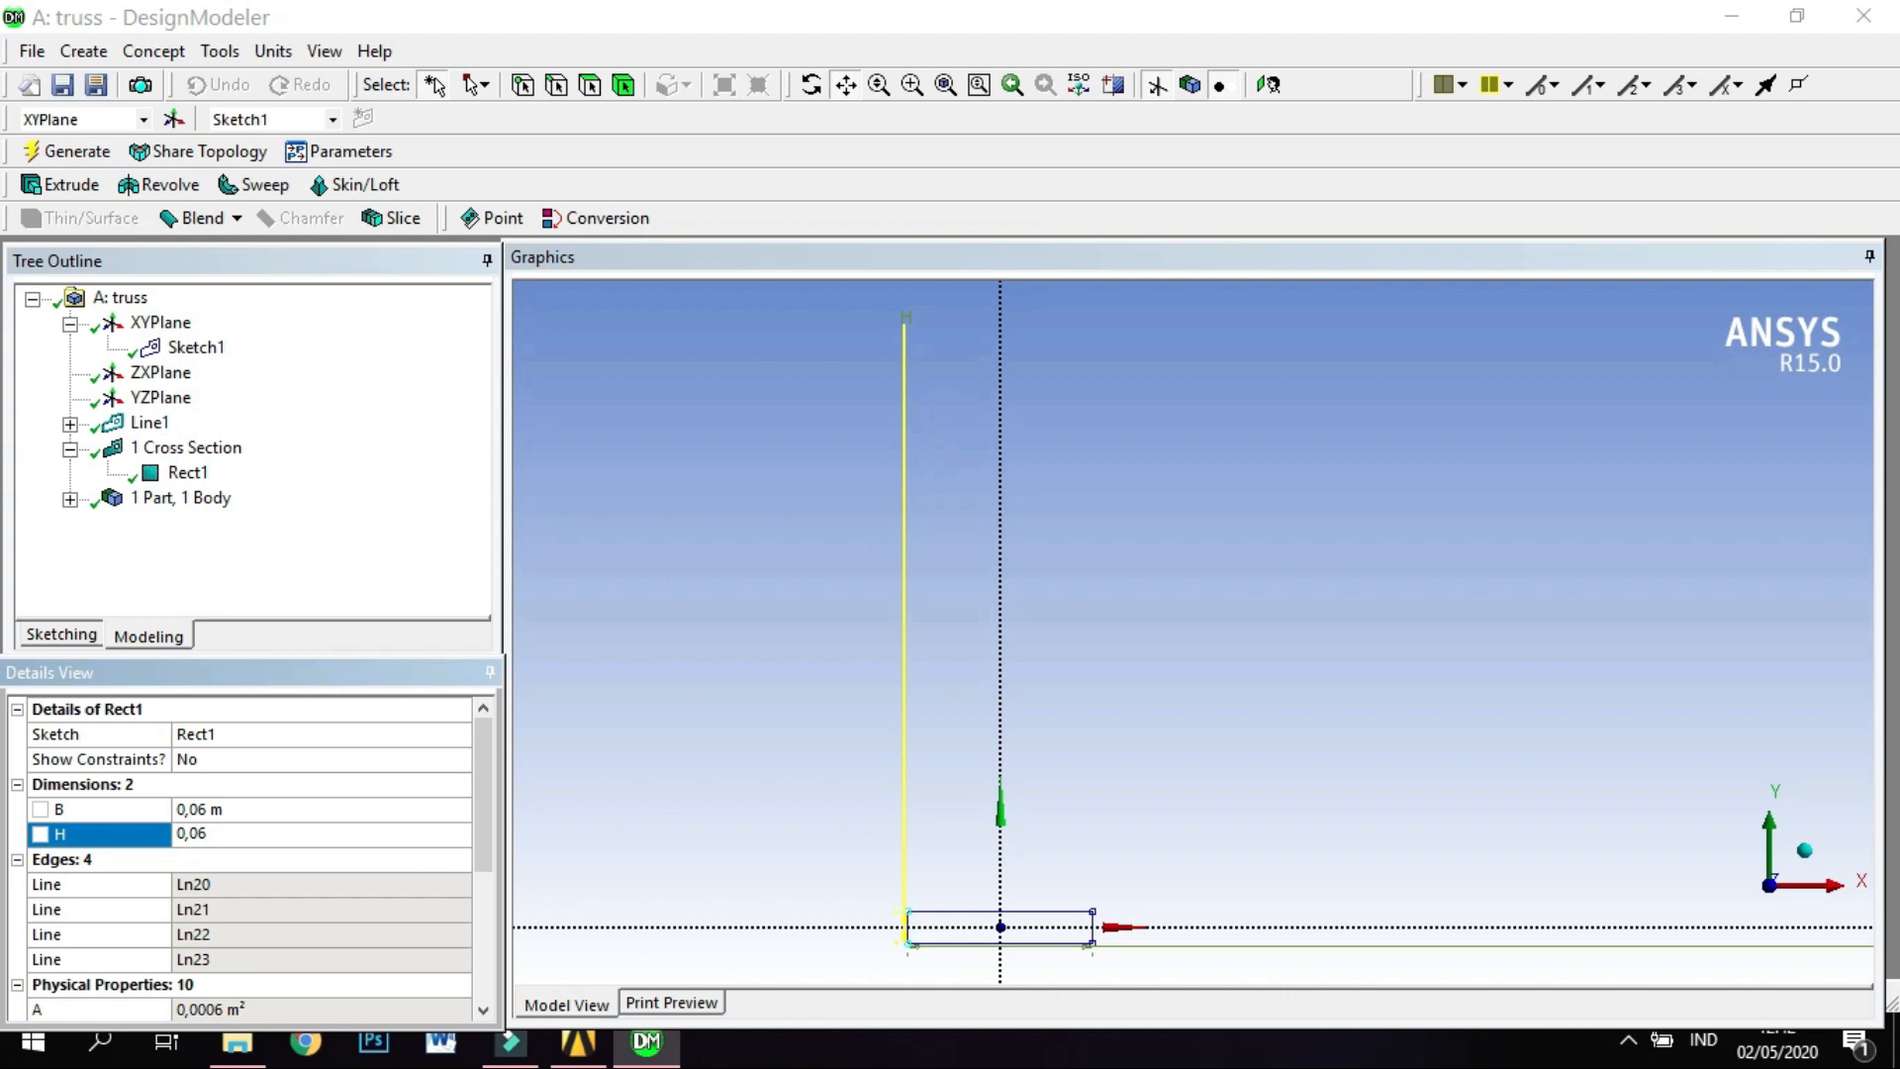
key(Return)
scroll(935, 772, down, 2)
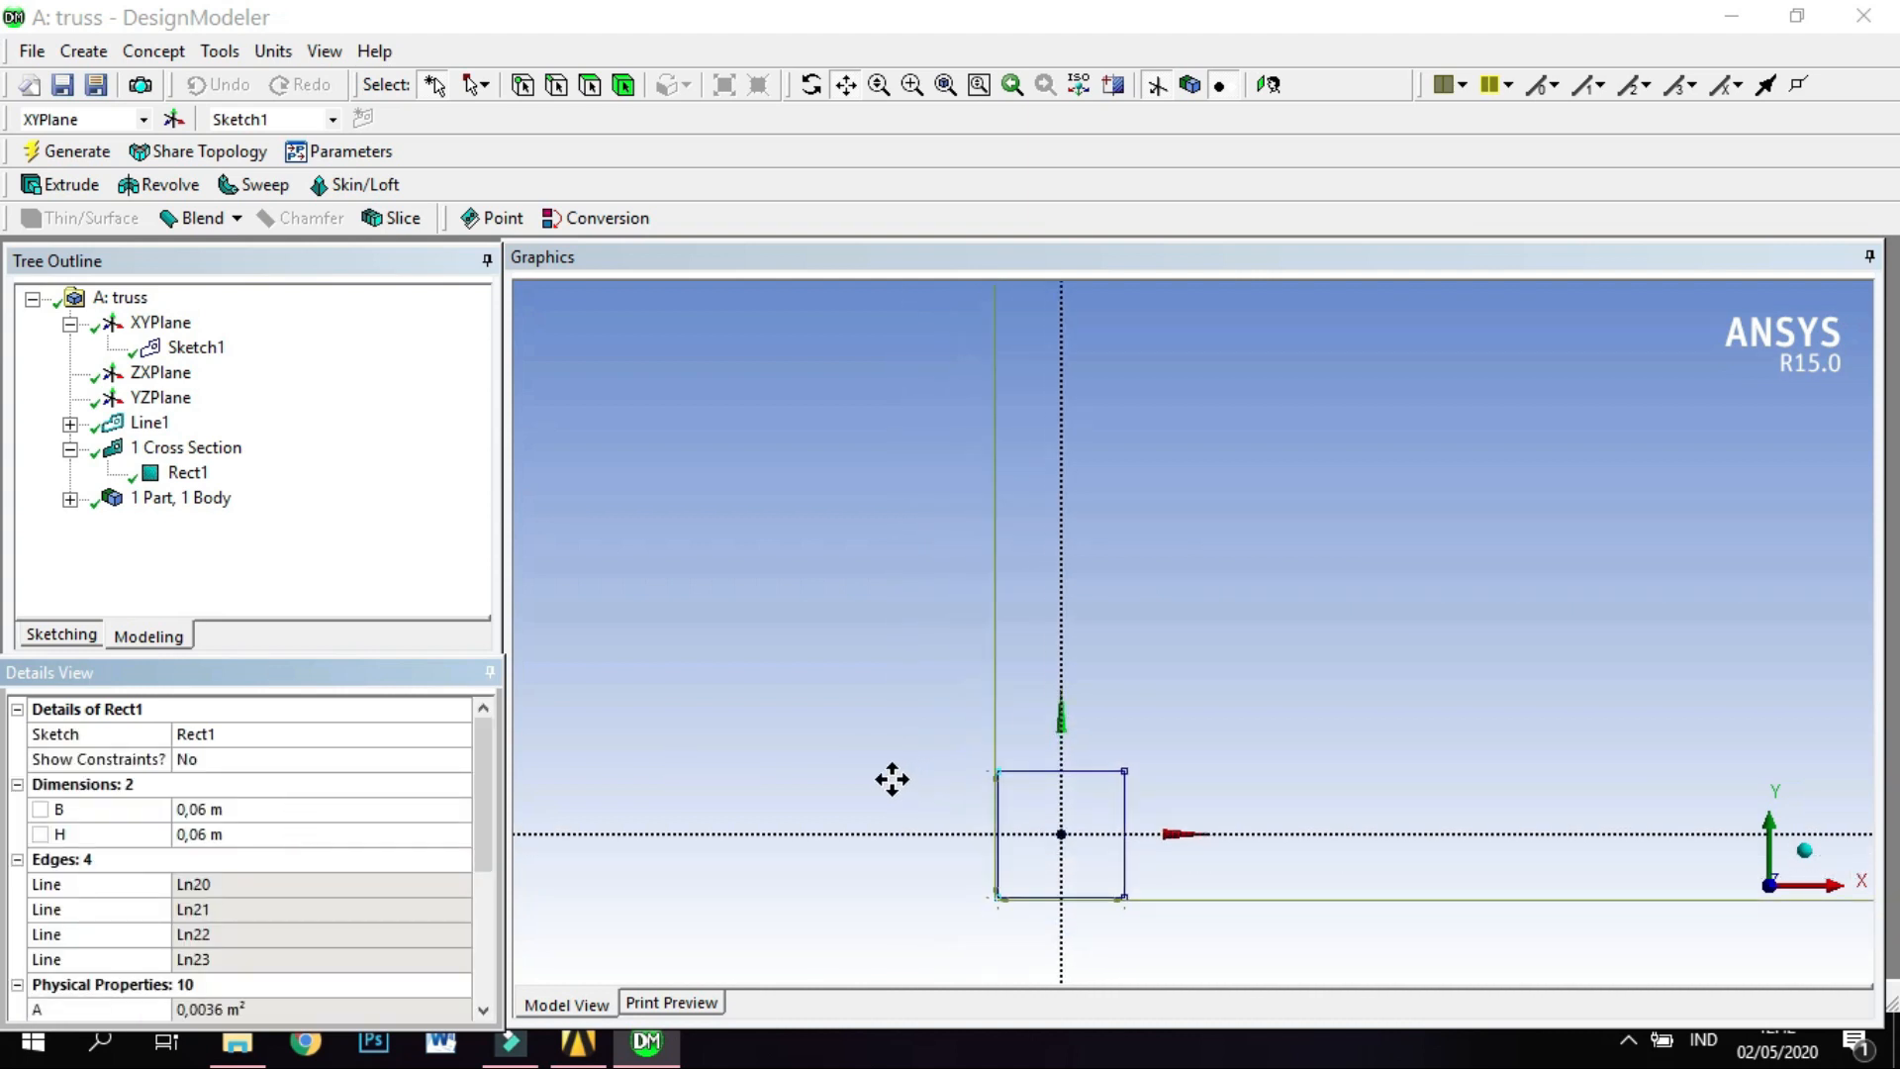
drag(845, 710, 849, 594)
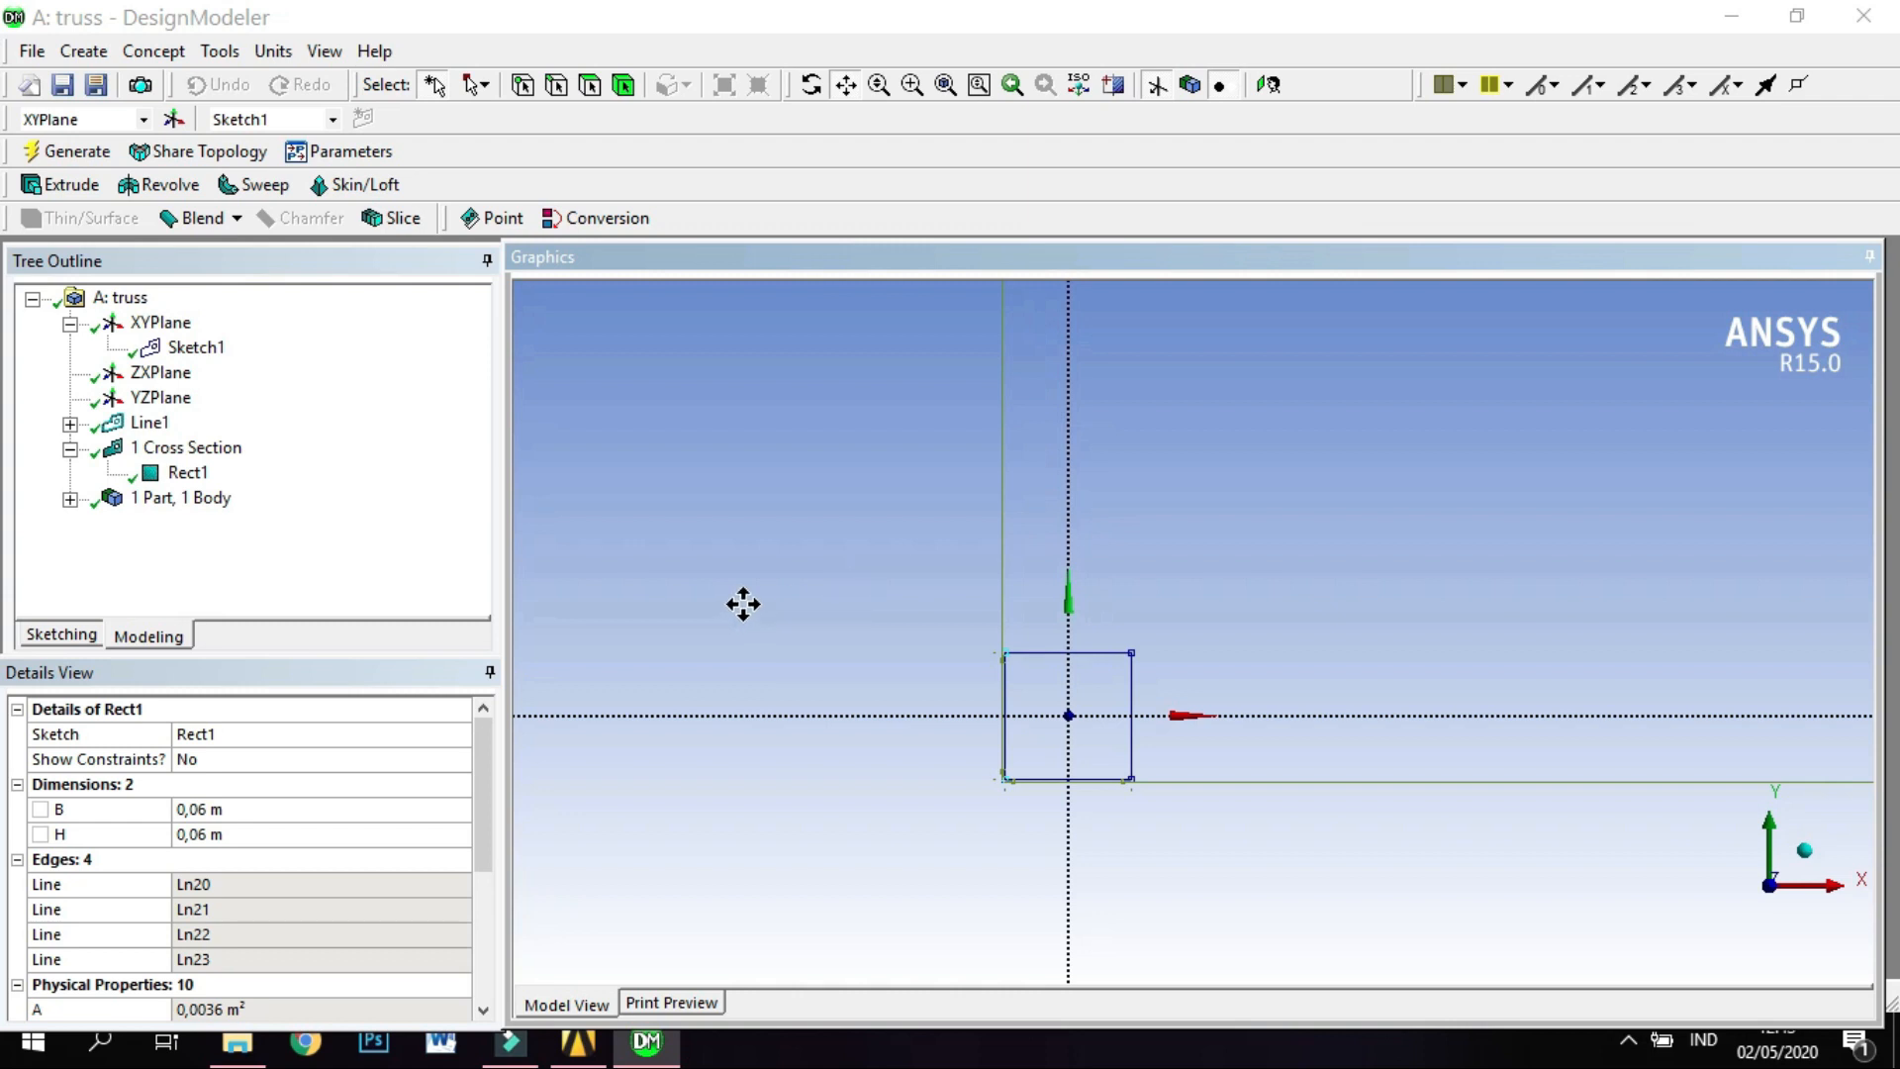
Review the Rect1 cross section and the details of the part's single body.
click(188, 473)
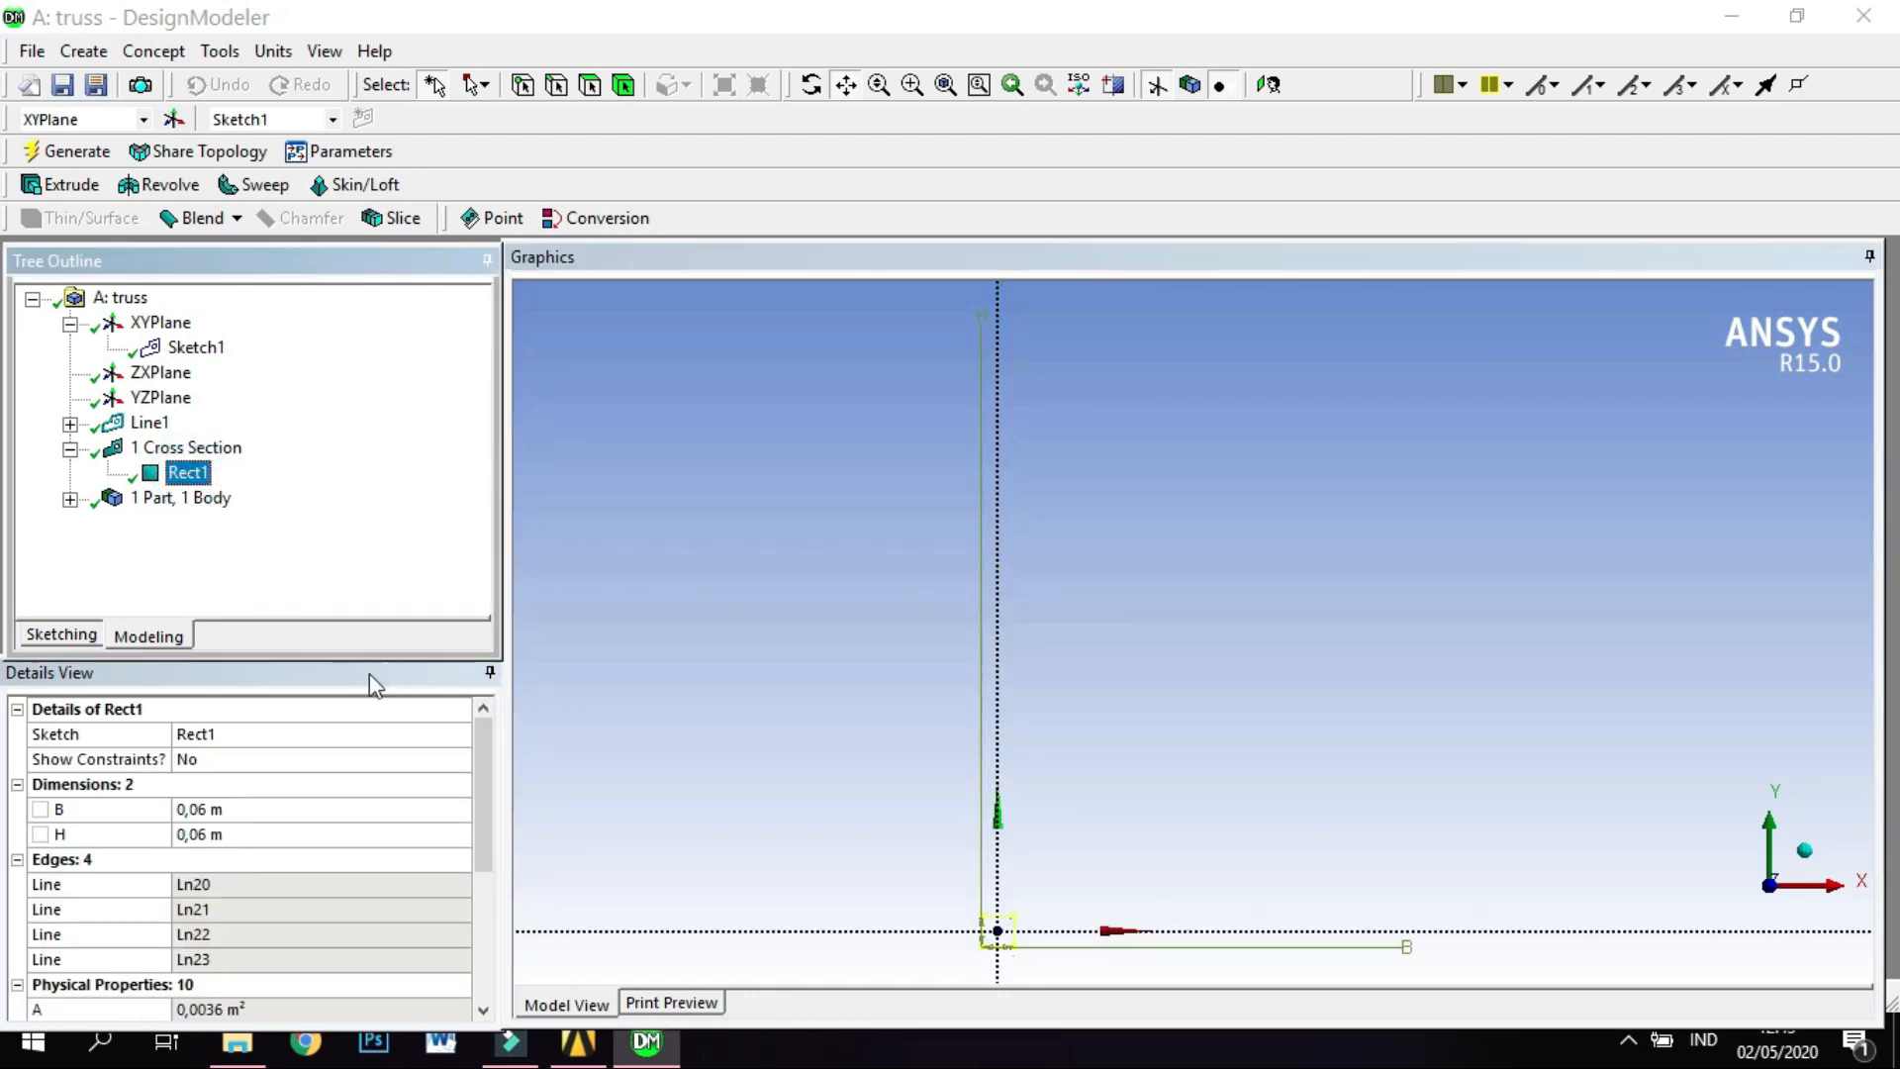
drag(488, 793, 530, 750)
click(209, 479)
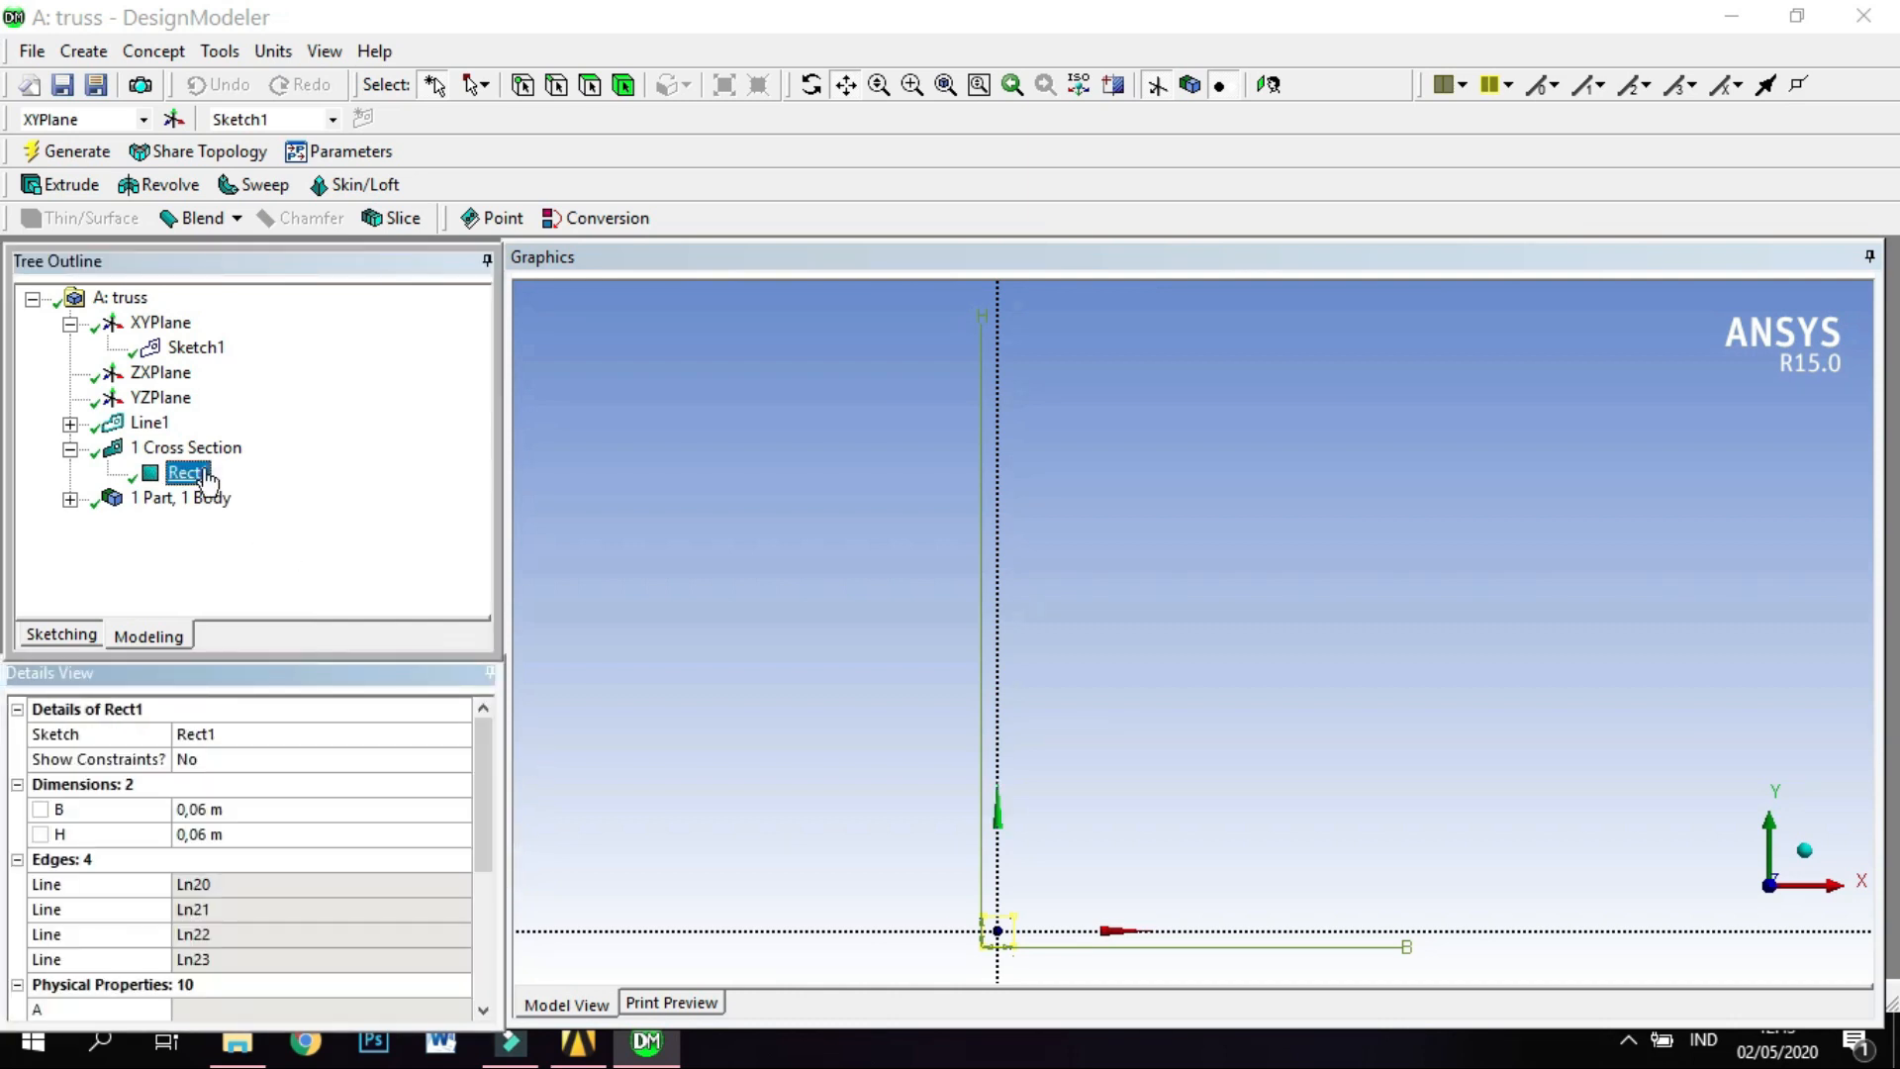
right_click(209, 479)
click(163, 551)
click(195, 474)
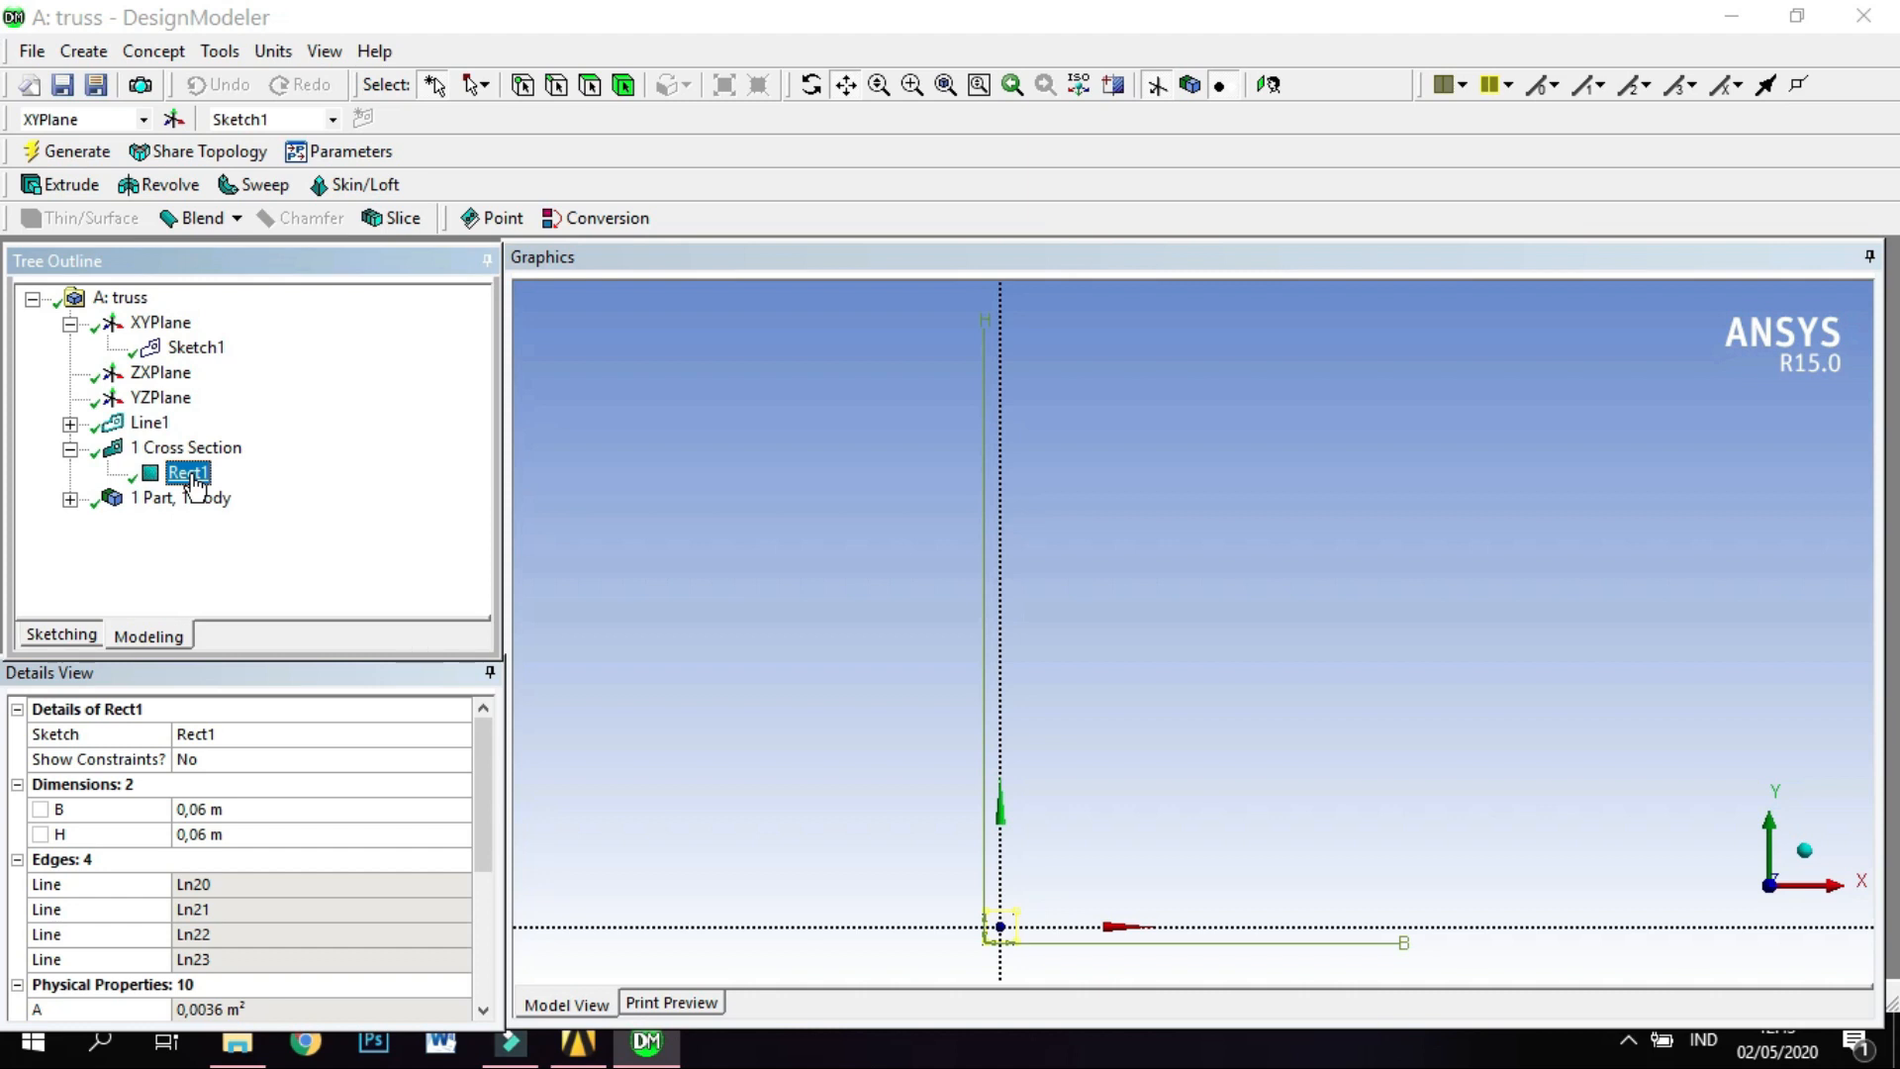
click(183, 498)
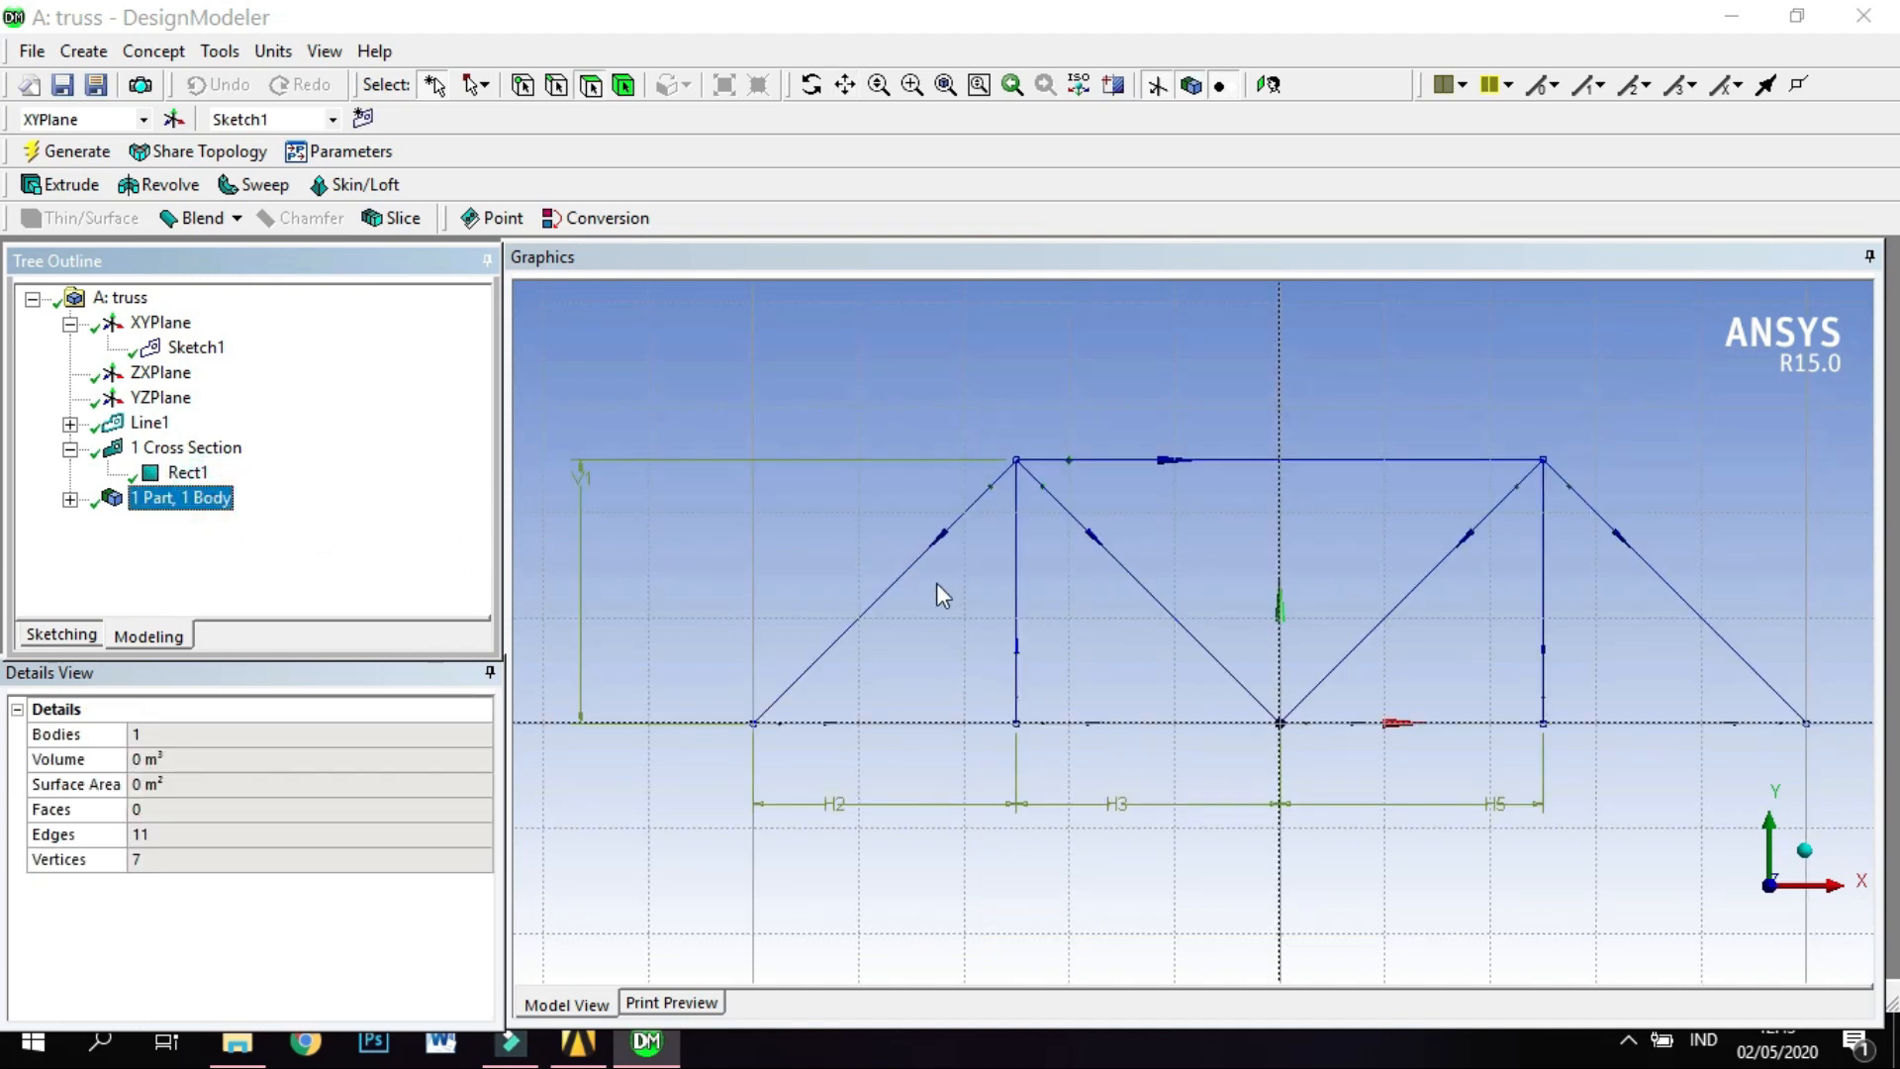
click(922, 560)
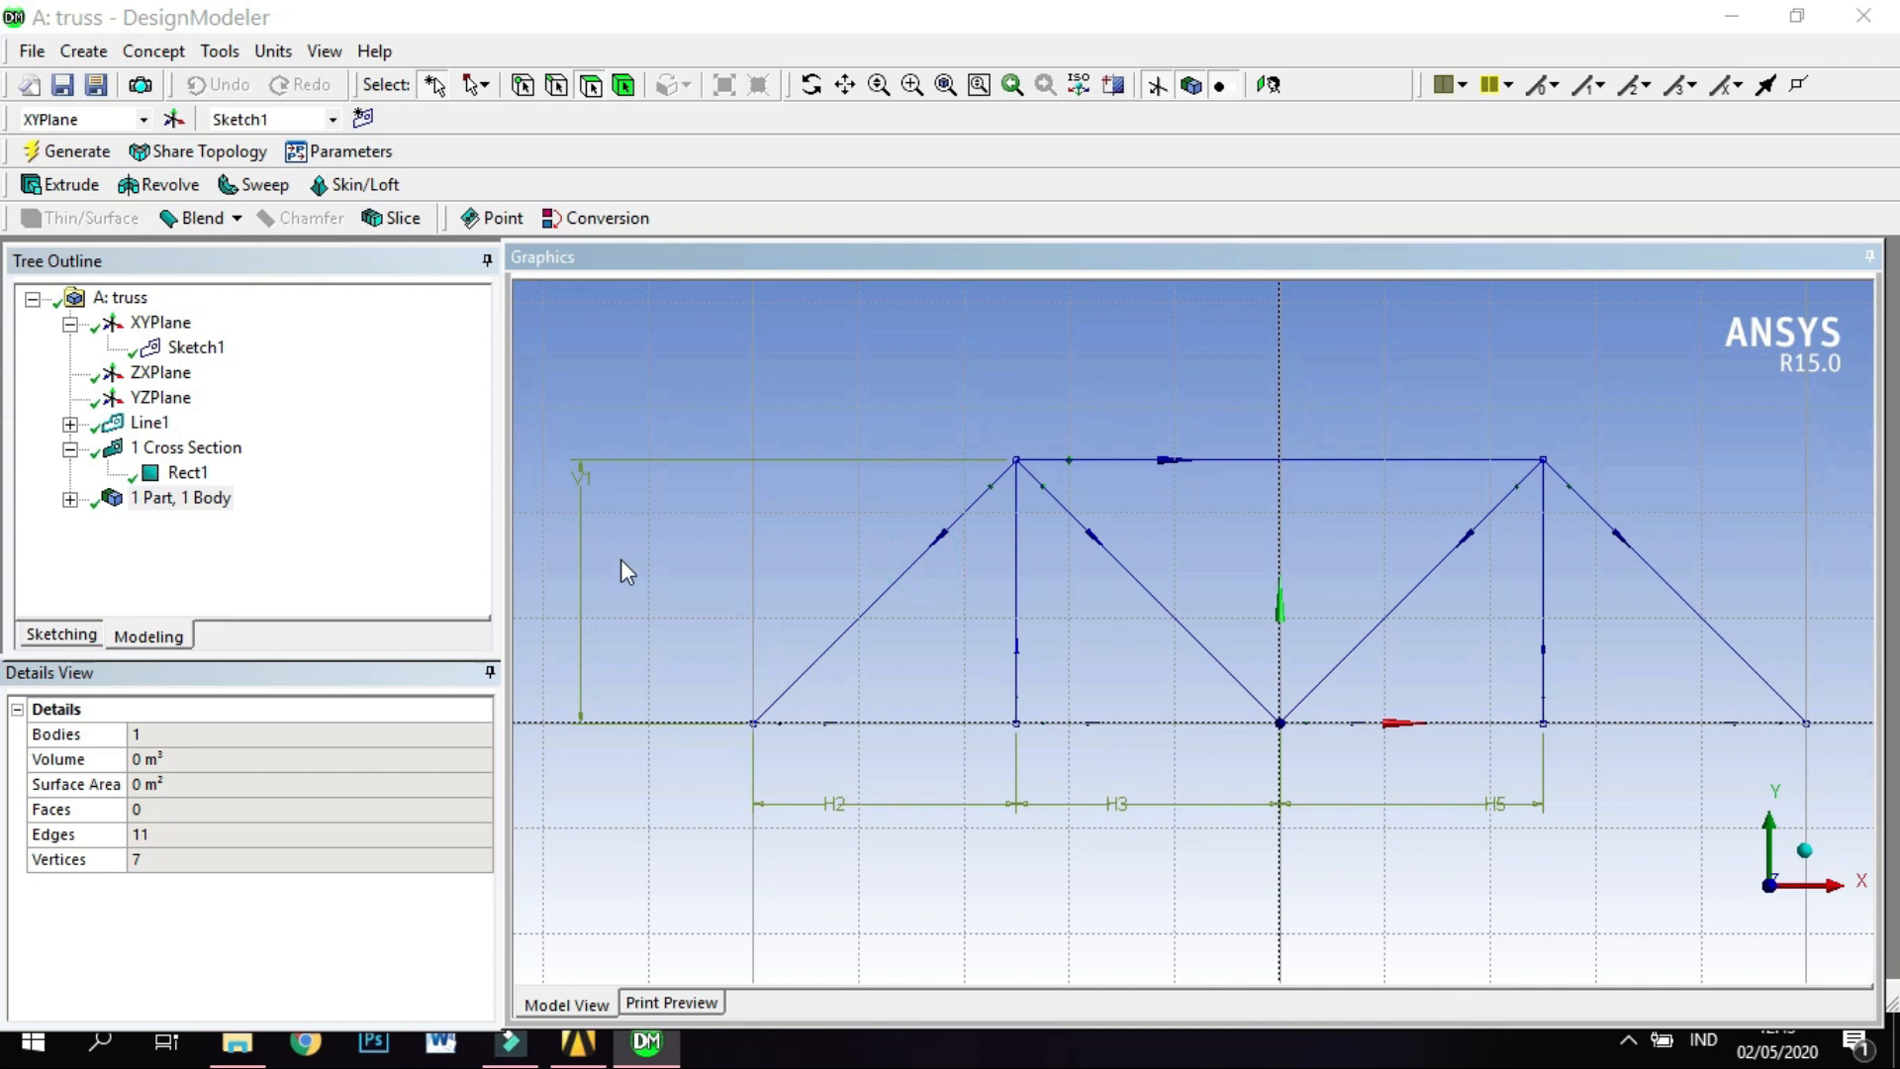
click(187, 472)
Assign the Rect1 cross section to the truss line body.
click(69, 499)
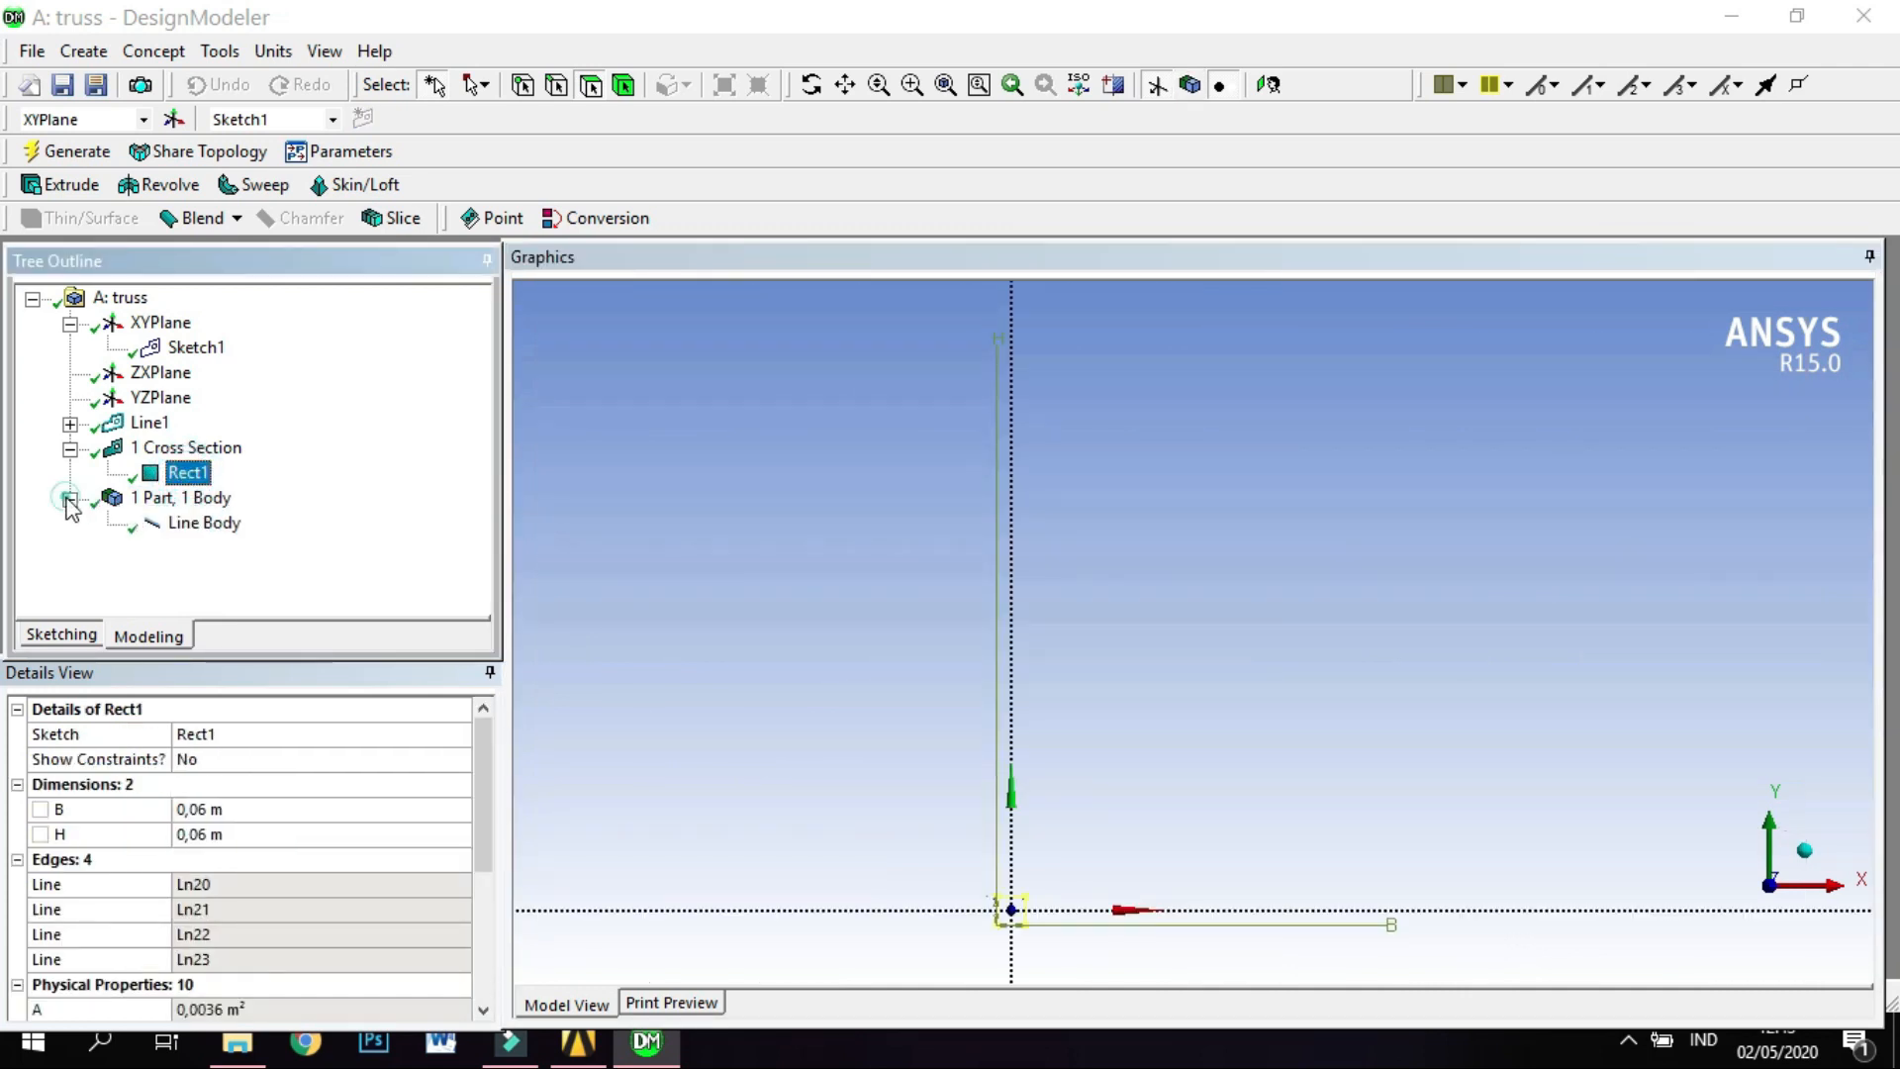
click(204, 525)
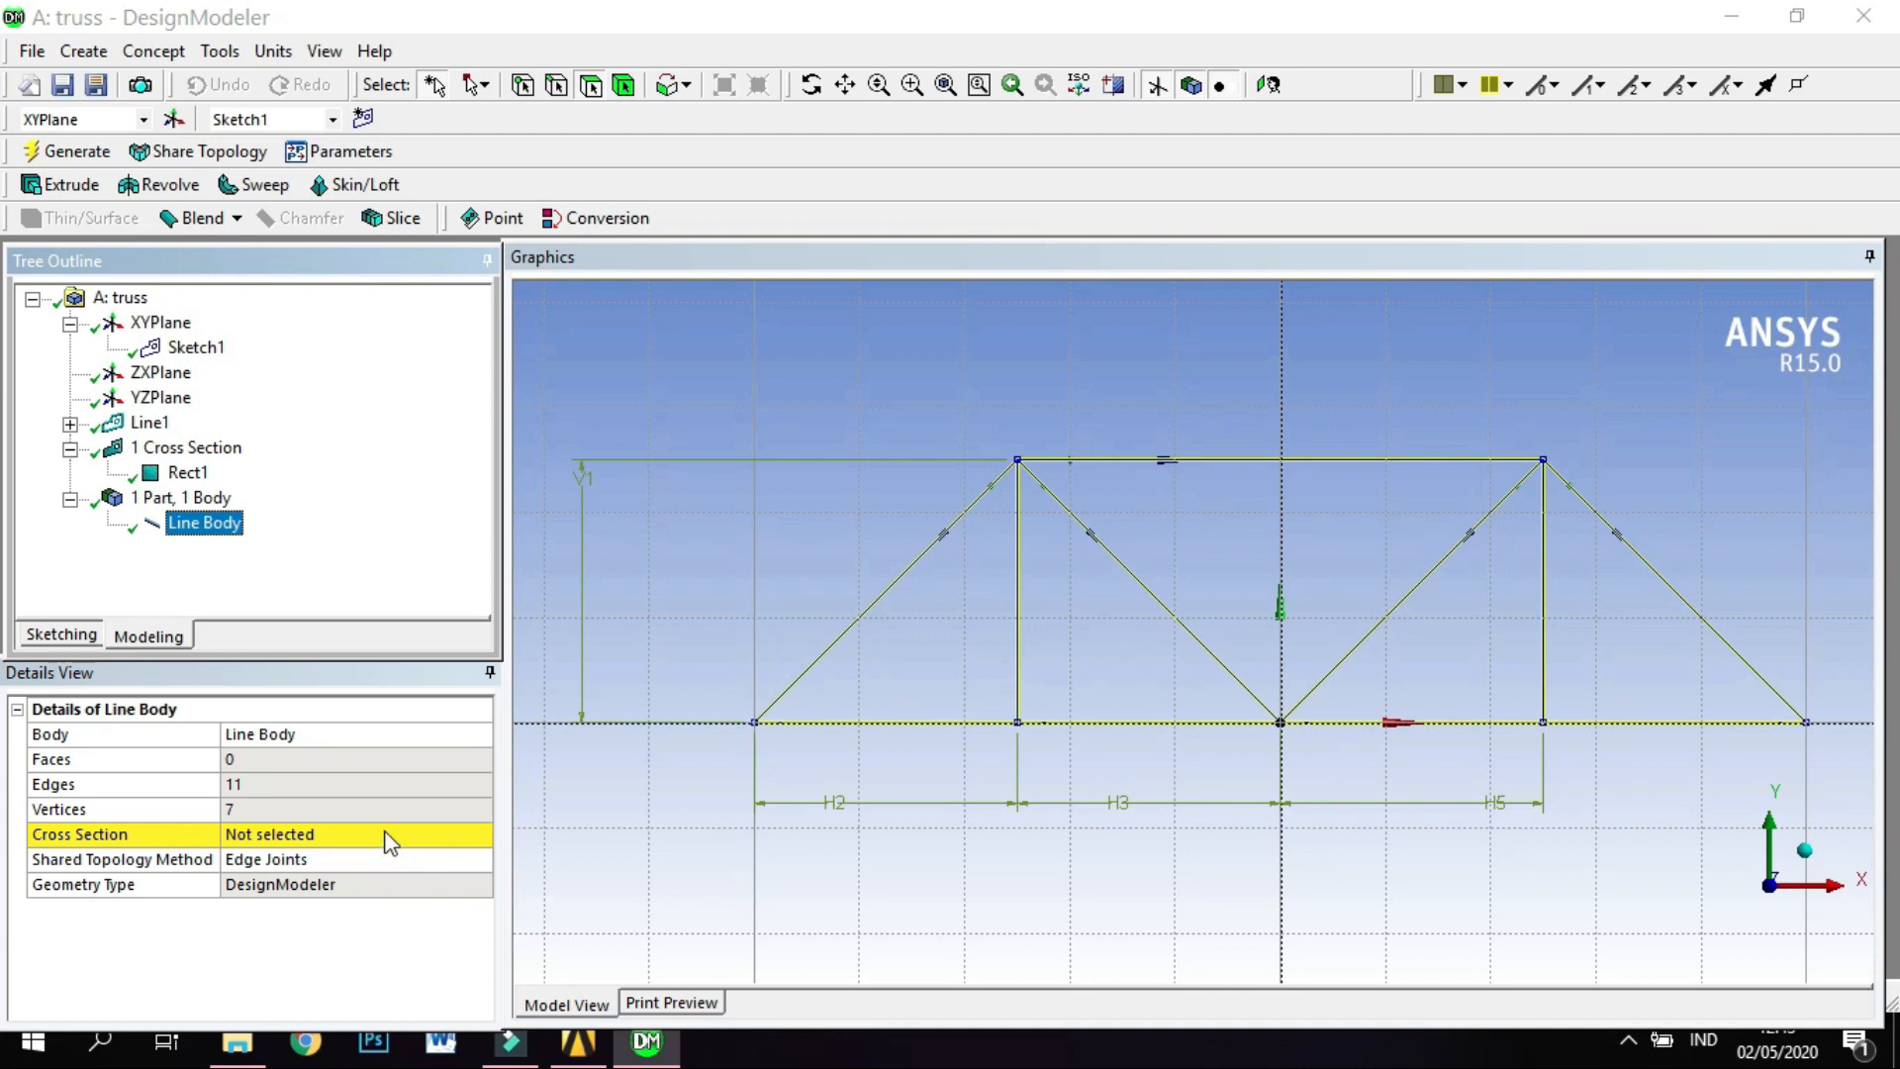
click(344, 837)
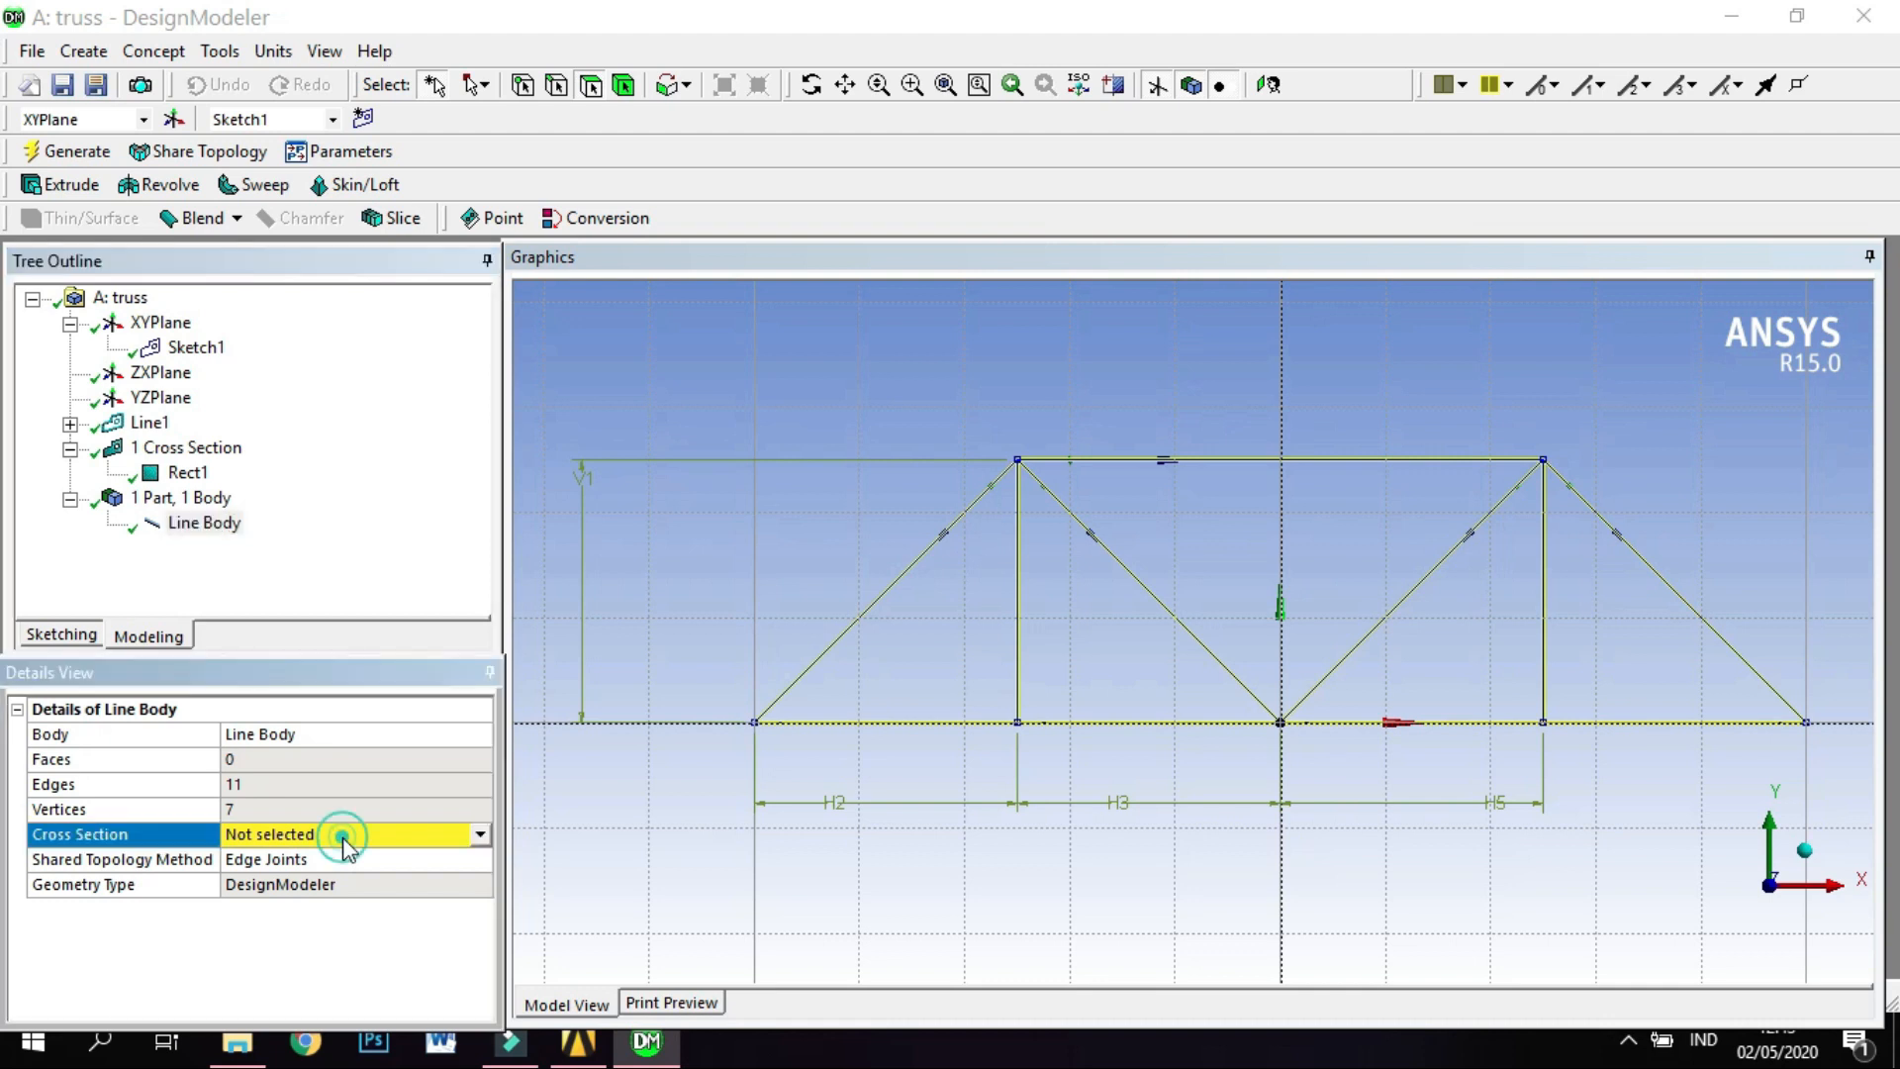
click(479, 836)
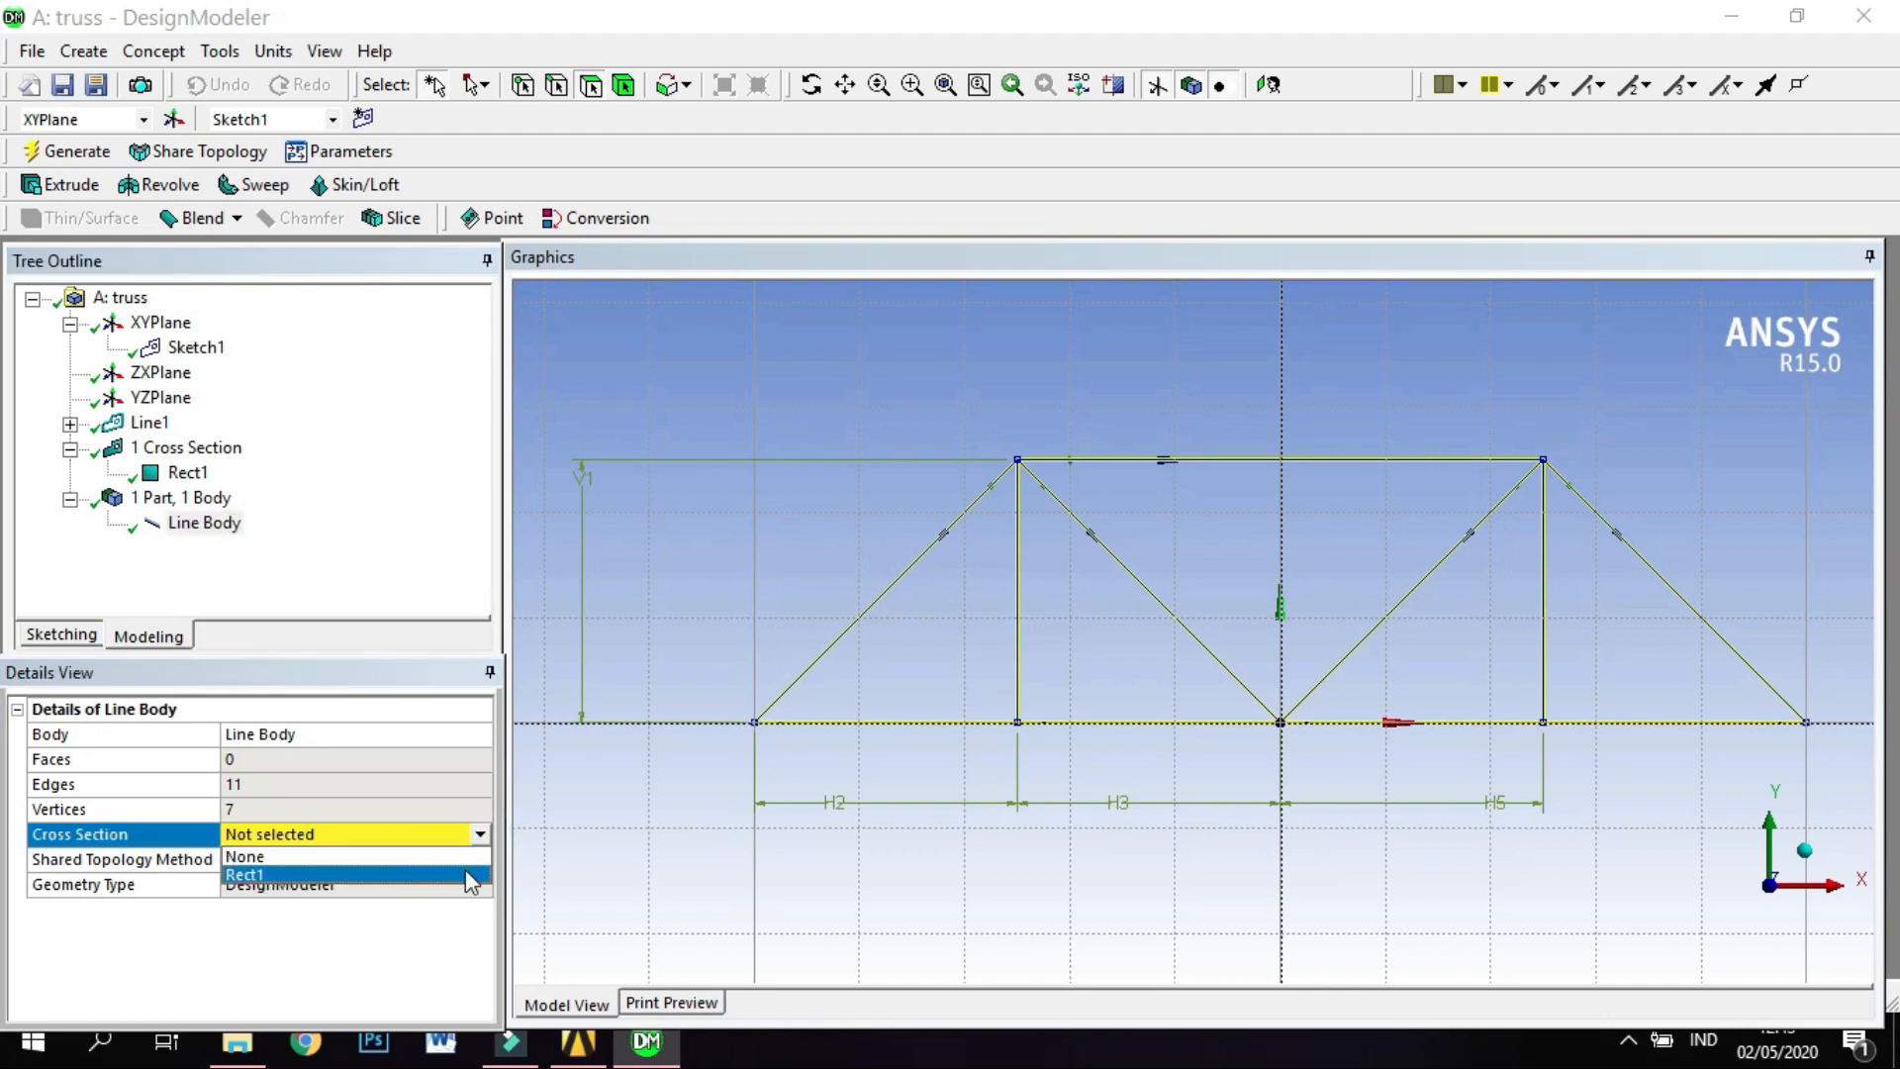
click(471, 875)
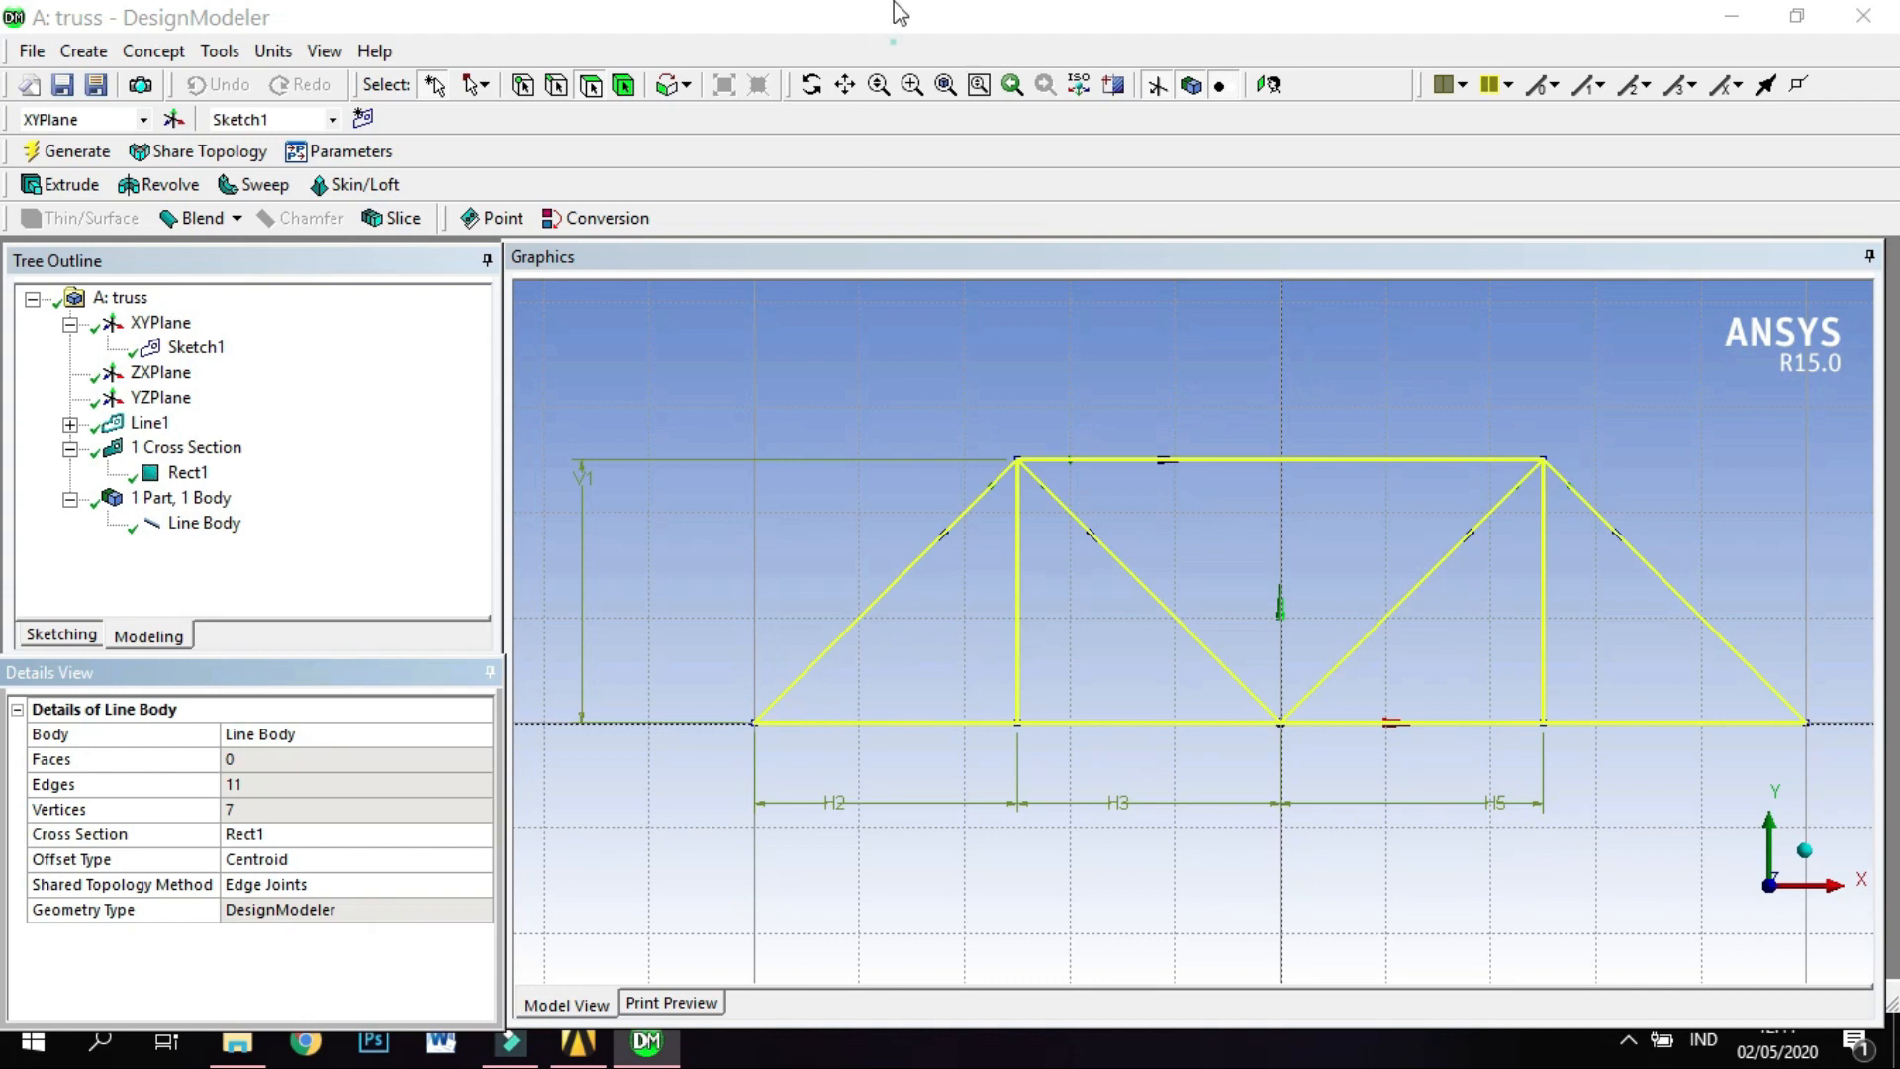
Switch to the Workbench project and open the Model component of the truss static structural system in Mechanical.
mouse_move(582, 1057)
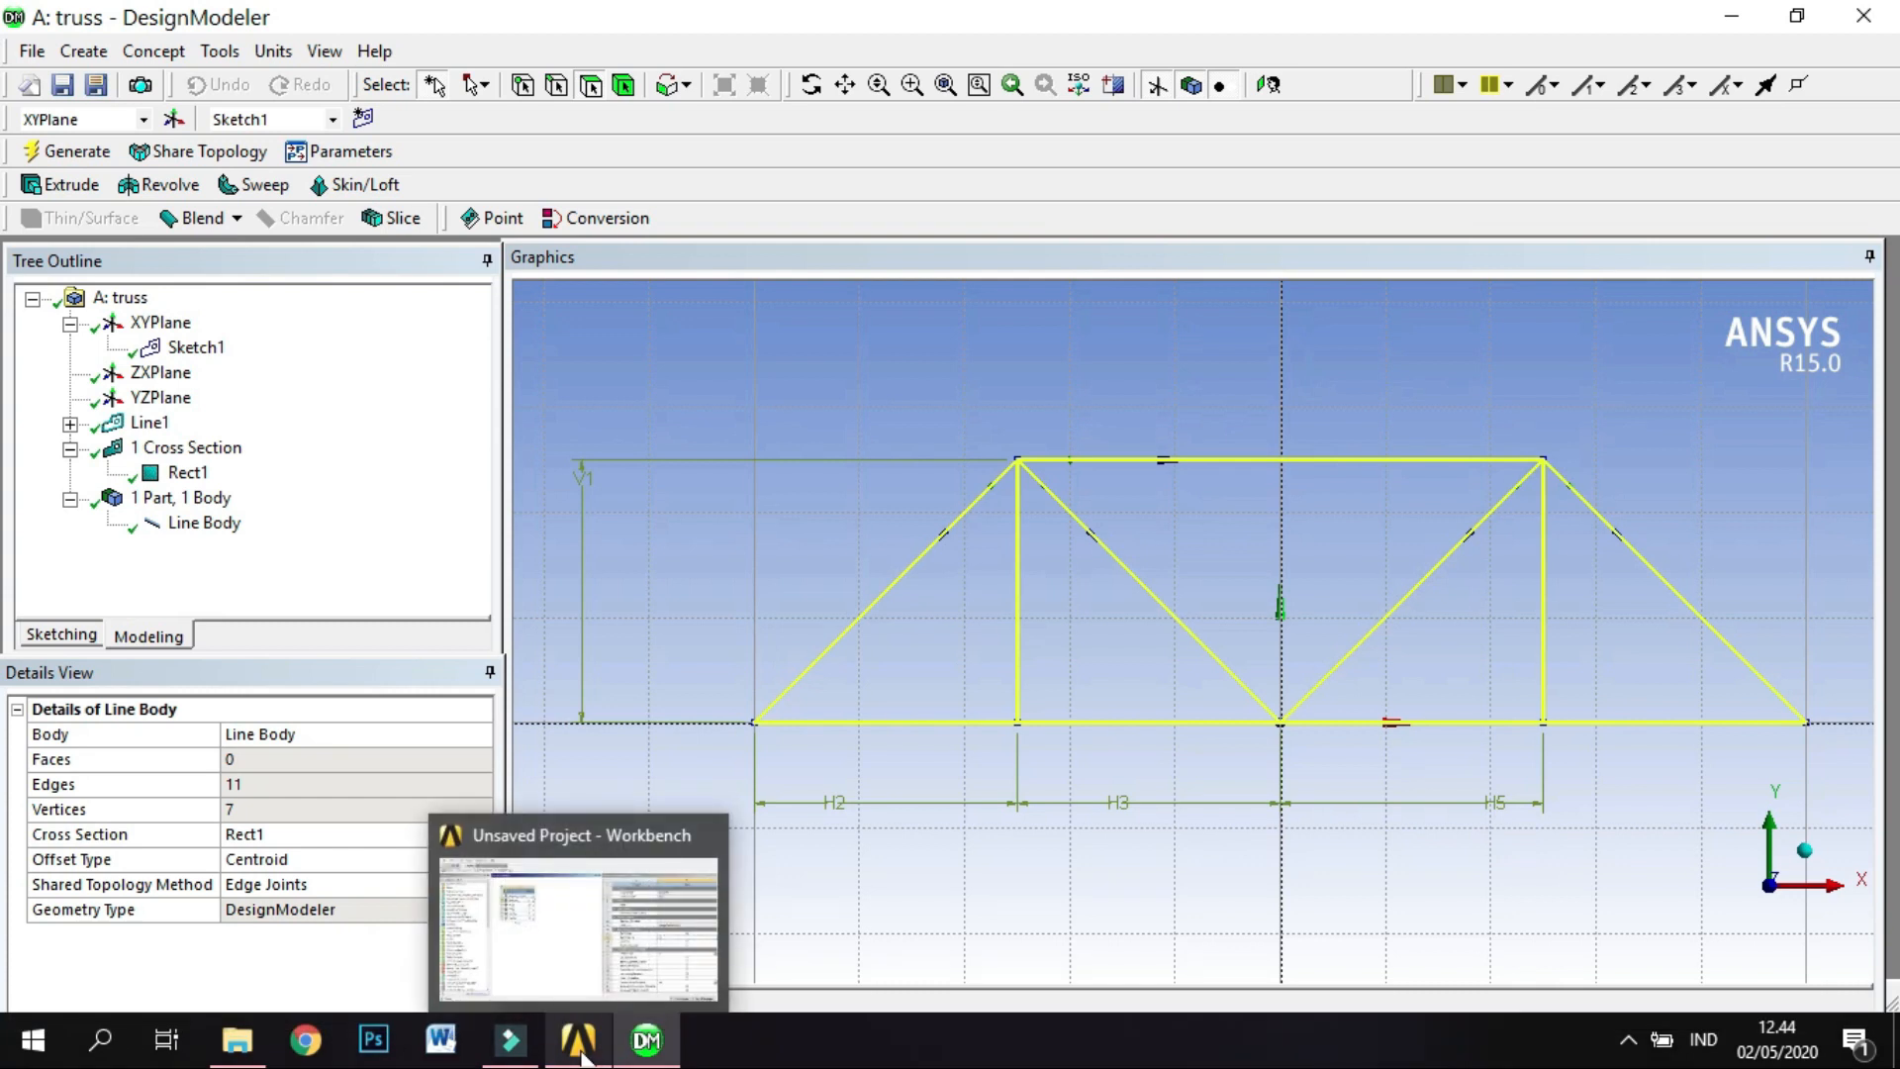
click(581, 1057)
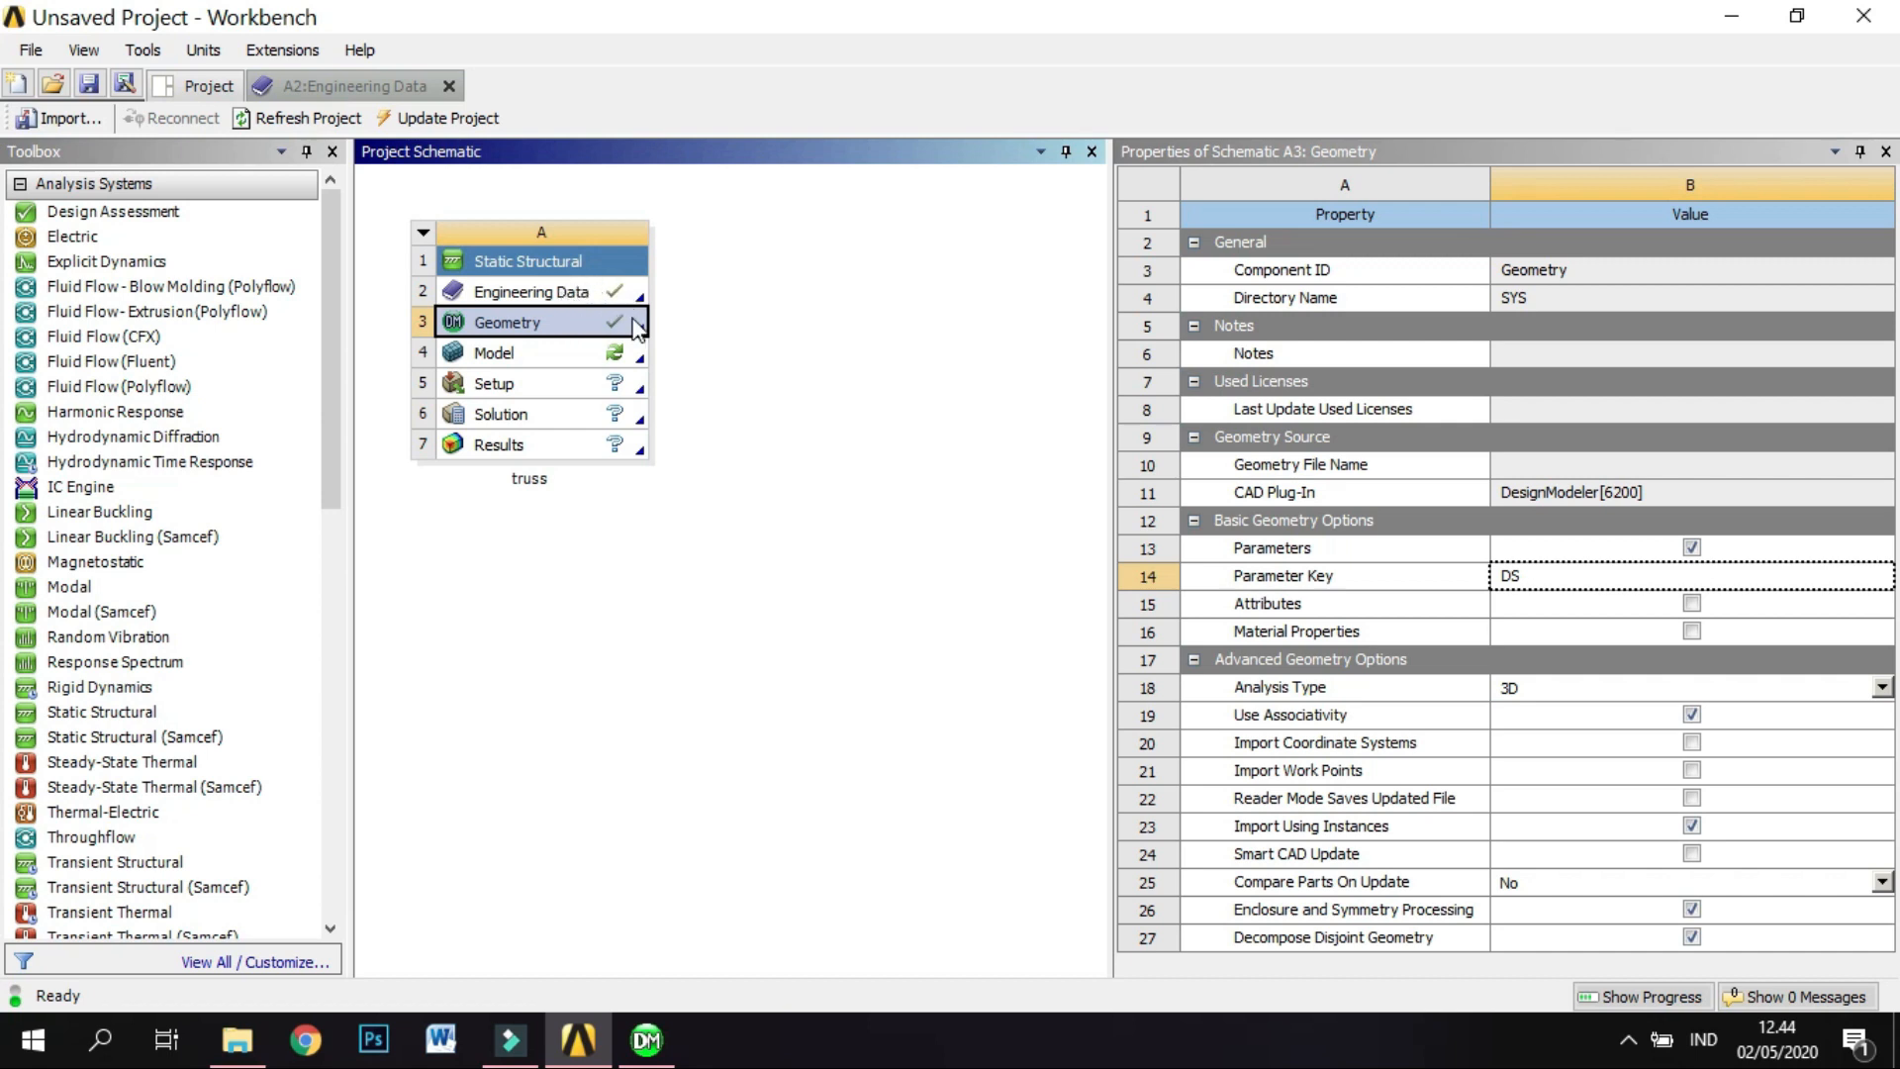
click(582, 358)
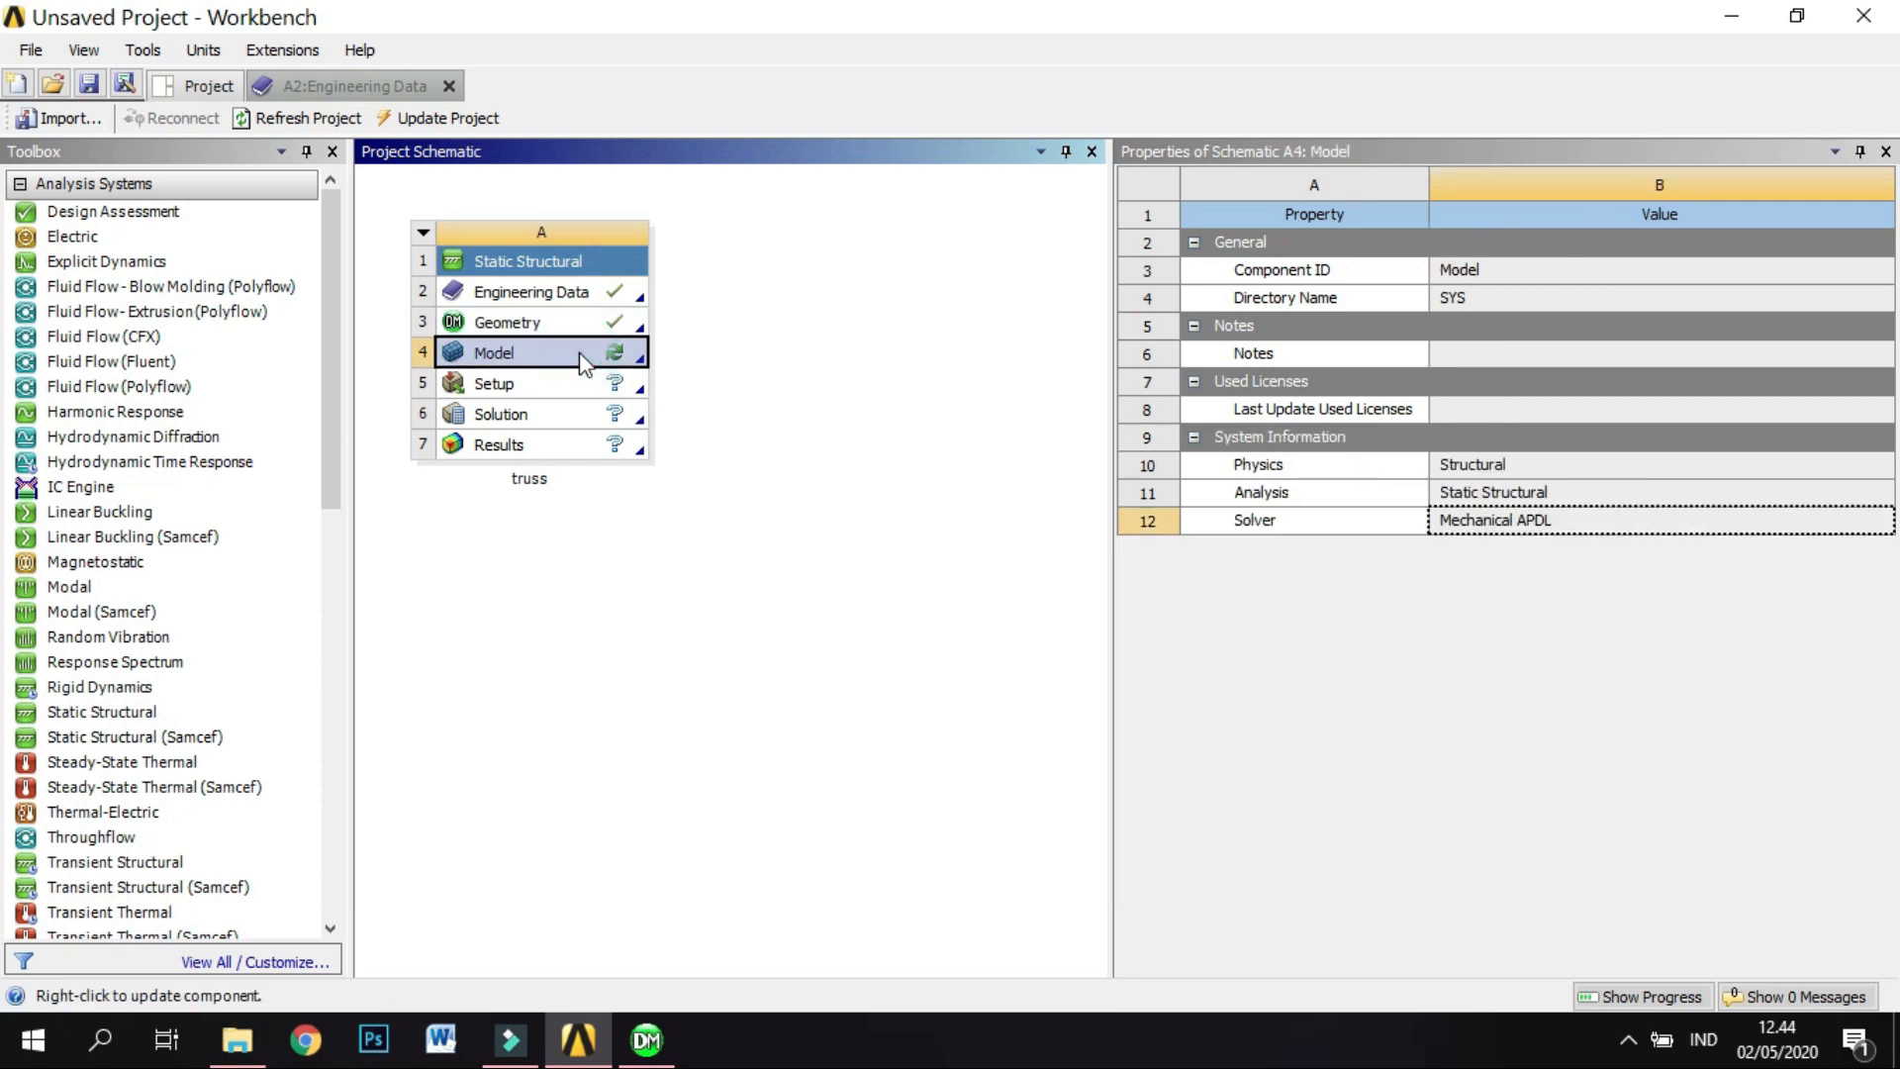
double_click(581, 354)
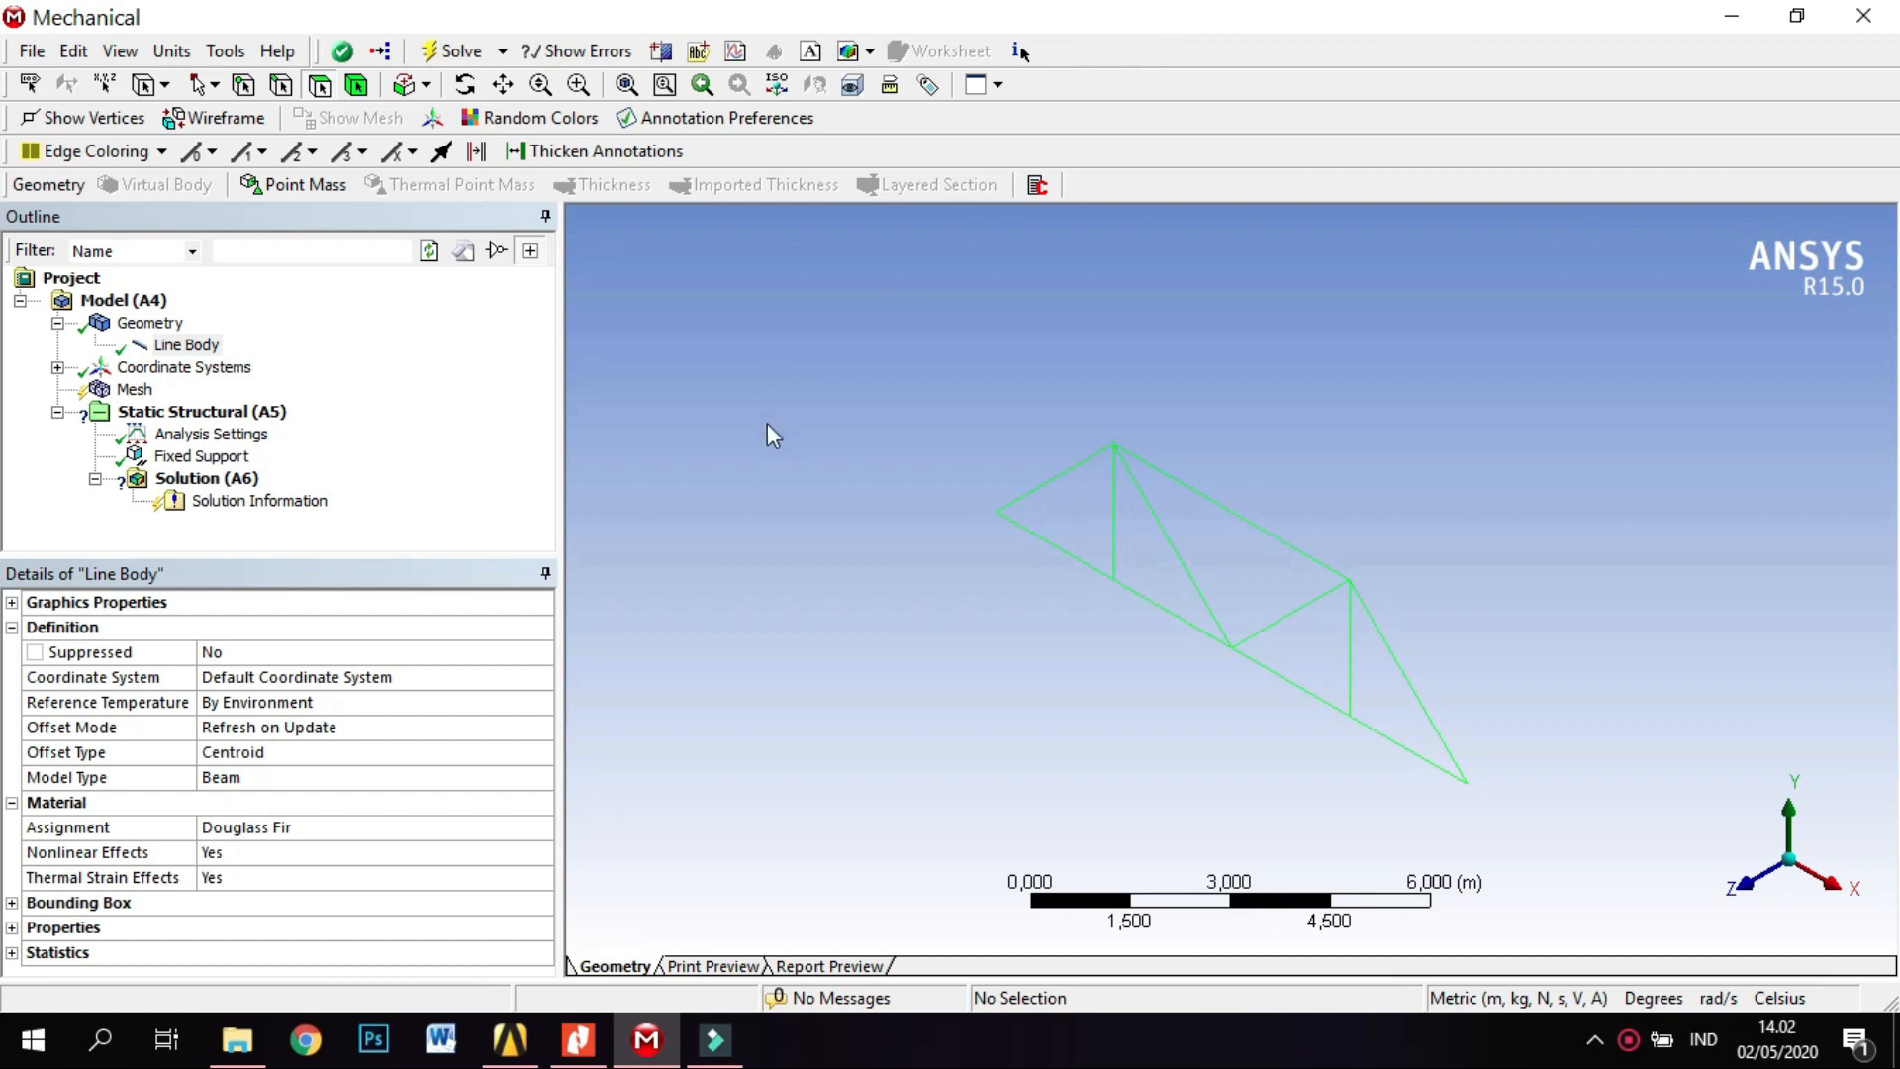
Check the material assignment of the truss line body and its available material options.
click(148, 323)
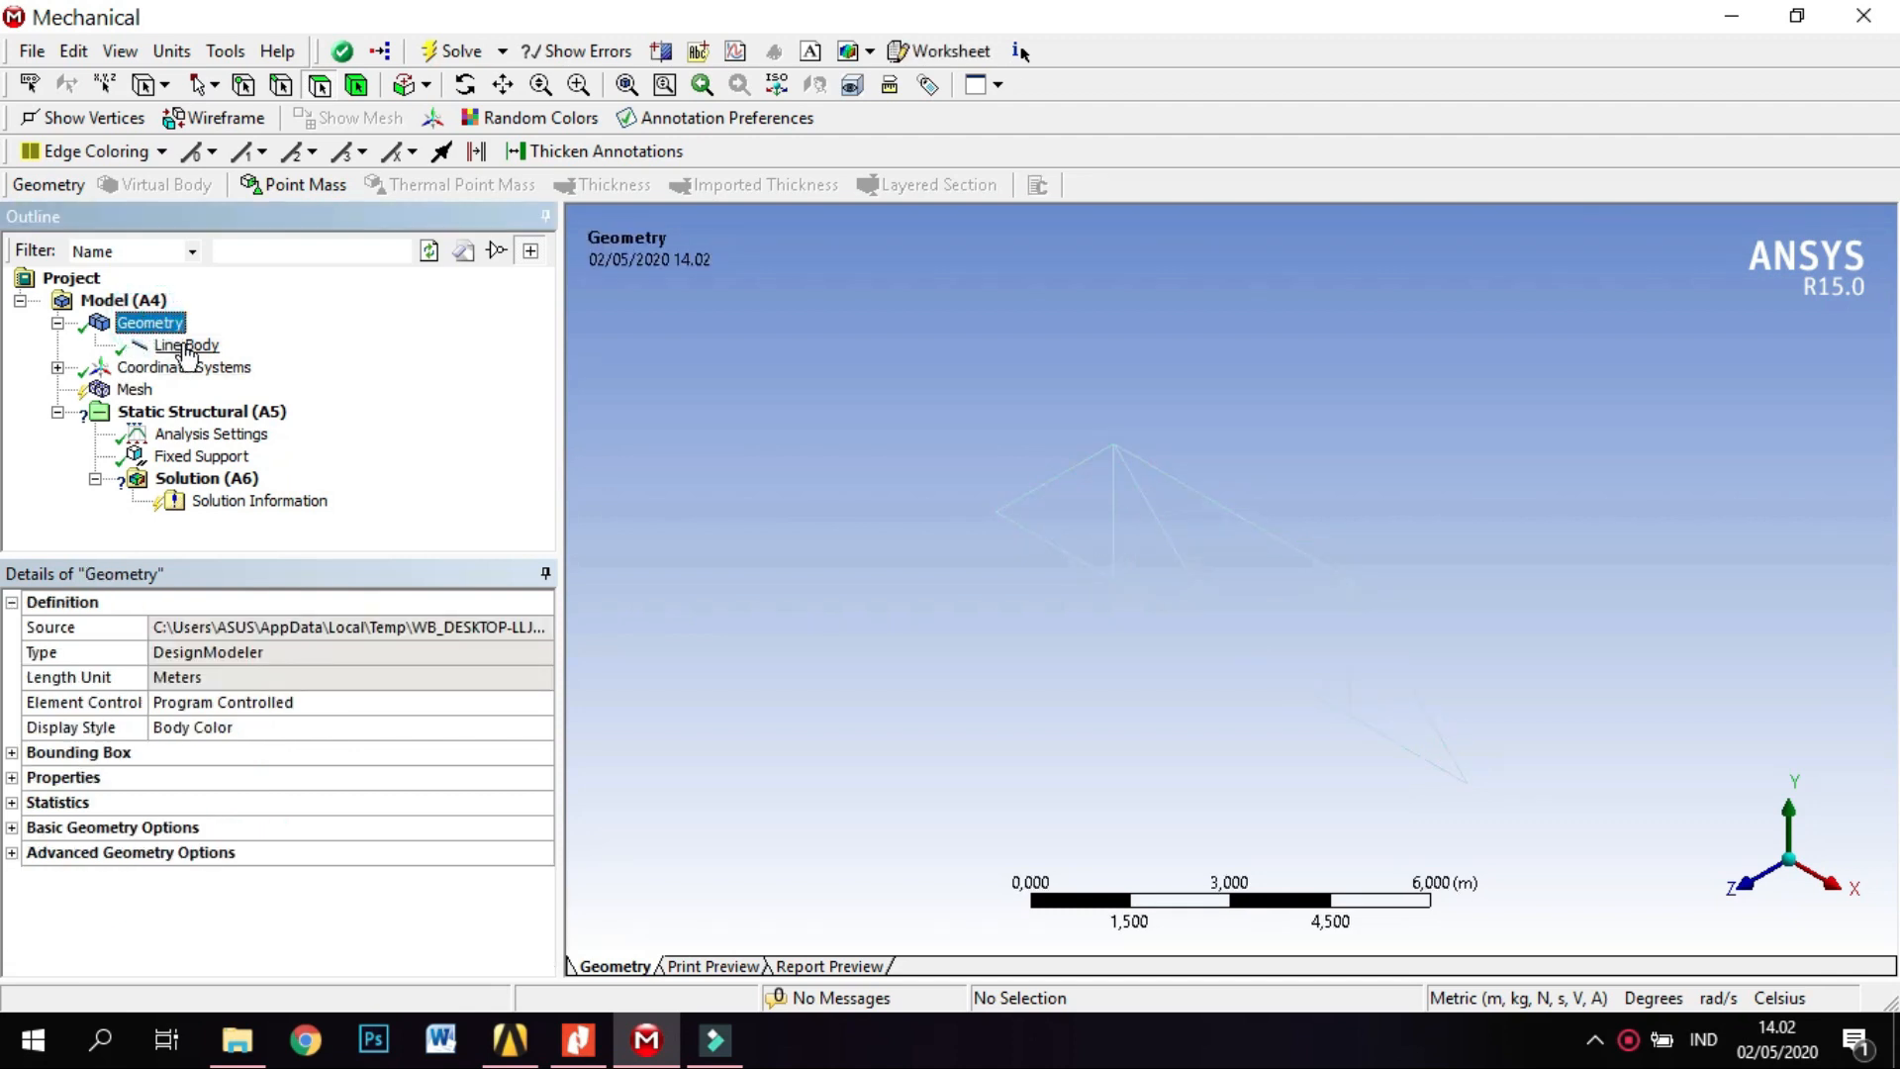
click(187, 346)
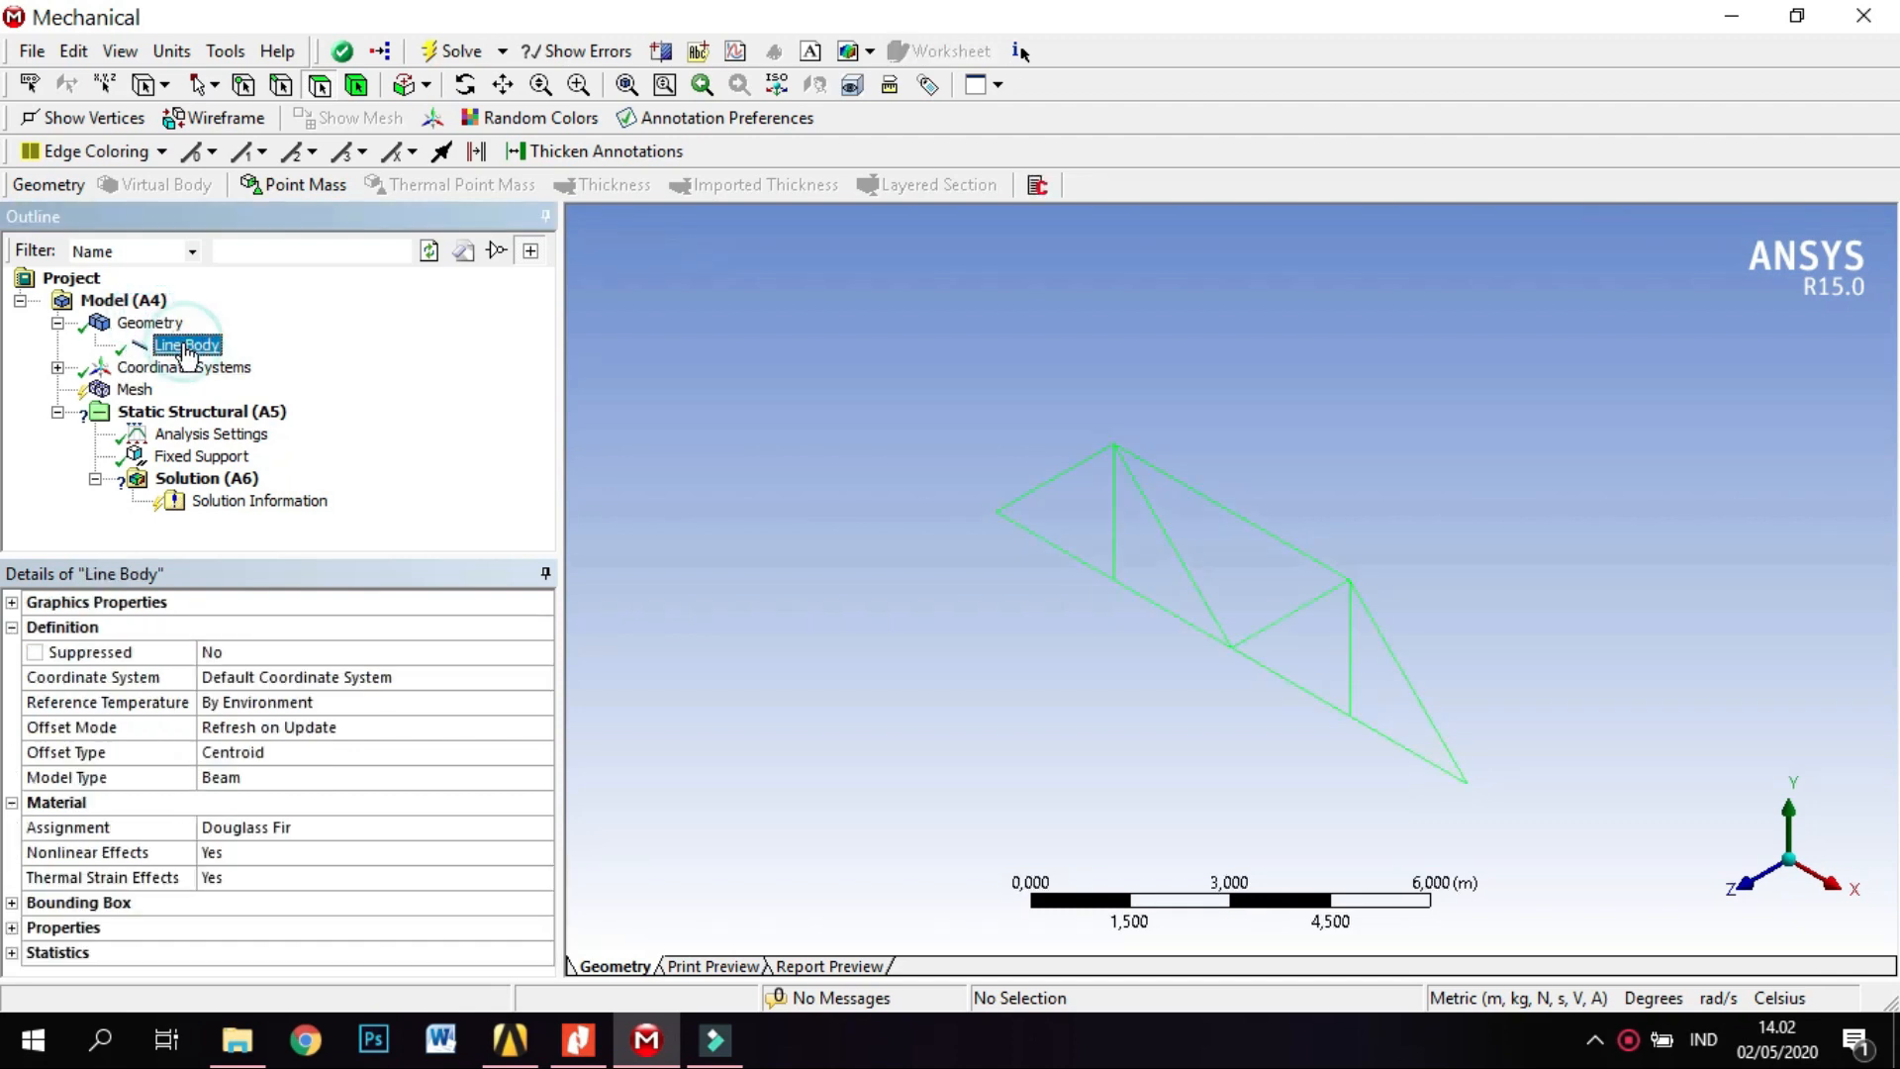
click(459, 827)
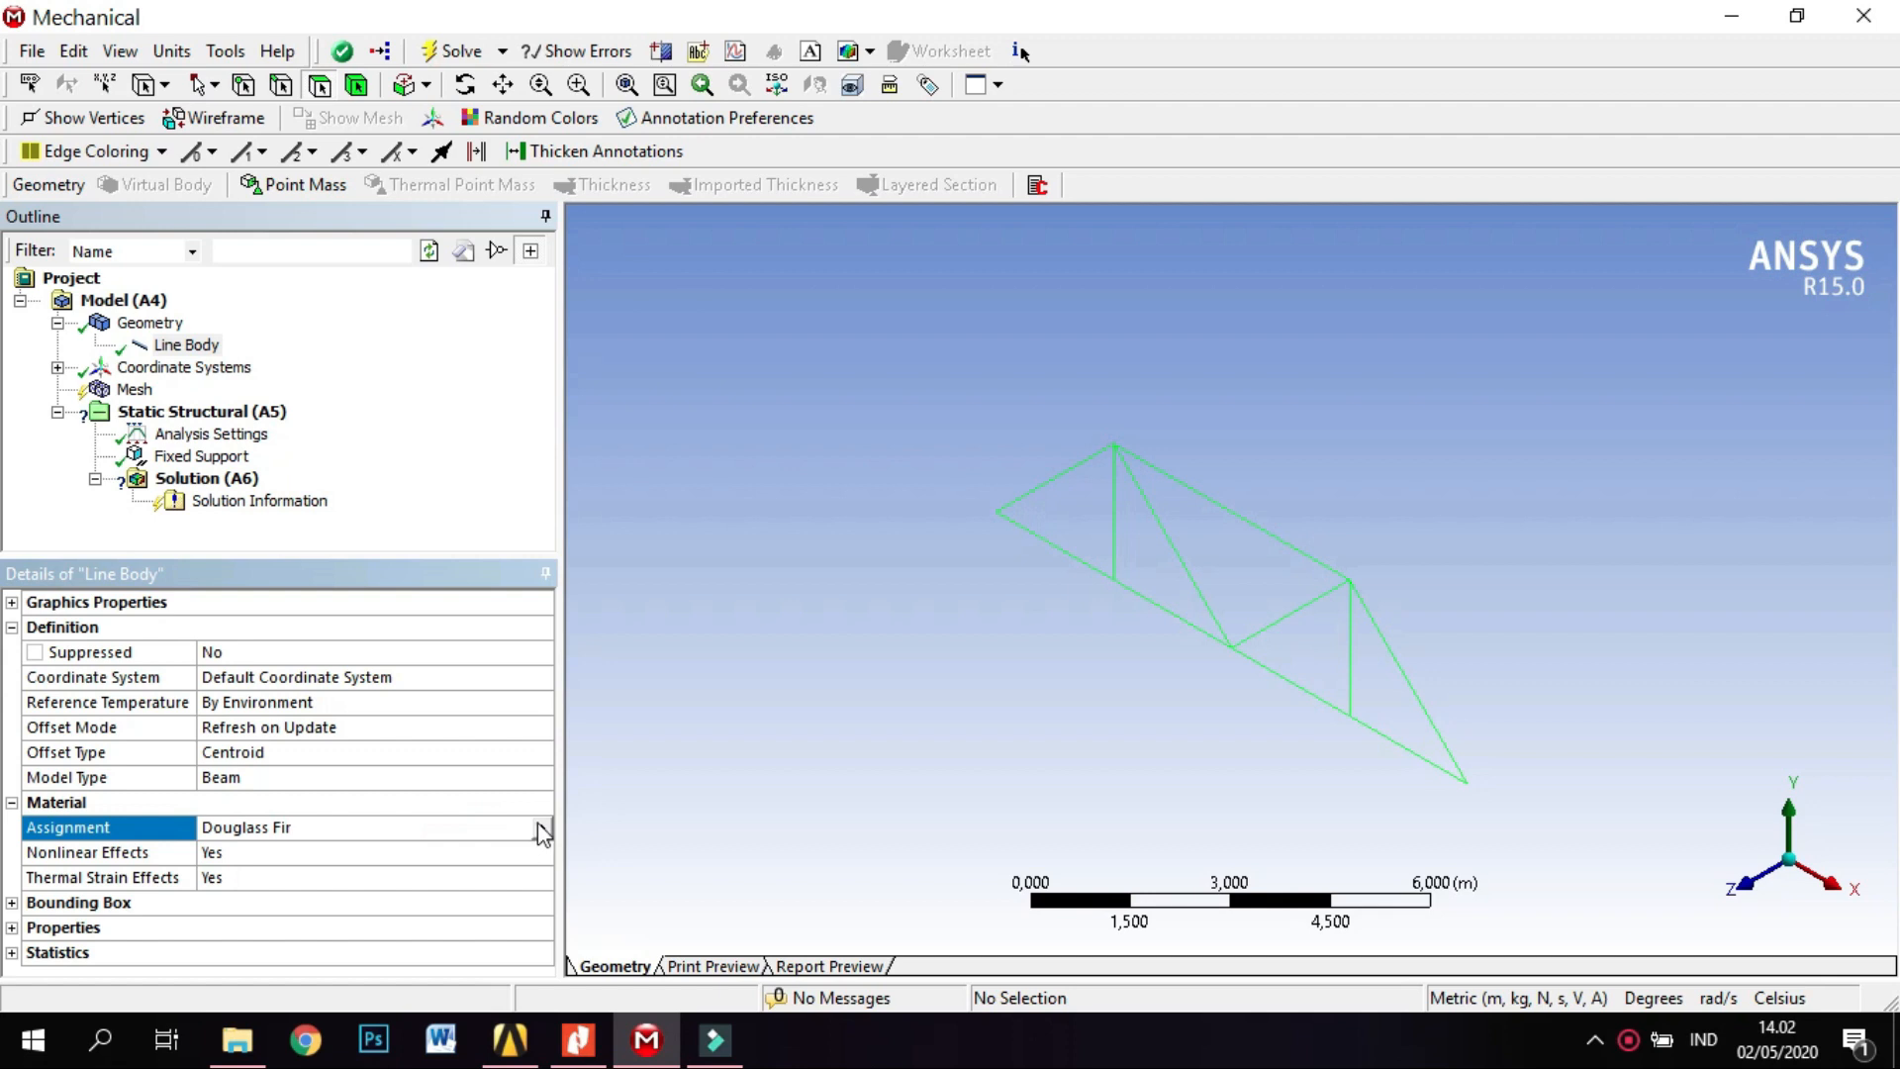
click(543, 828)
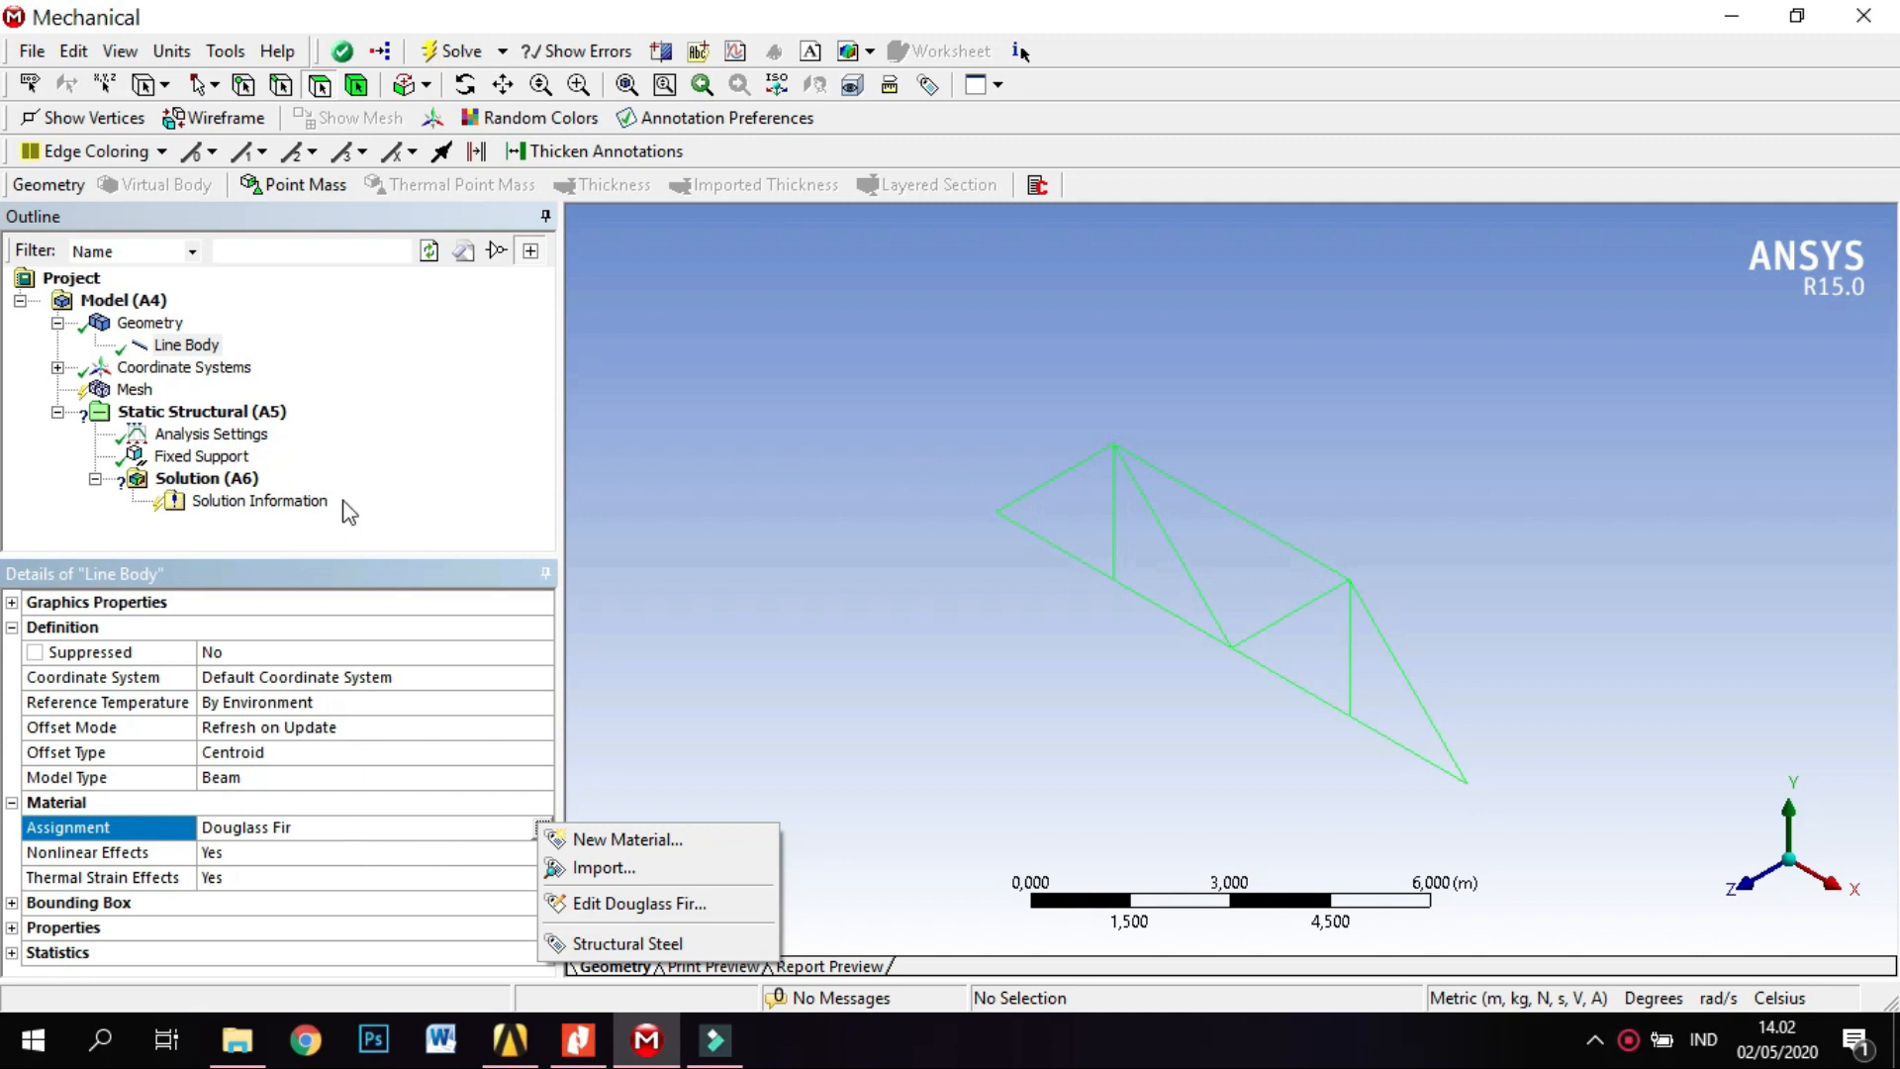
click(363, 544)
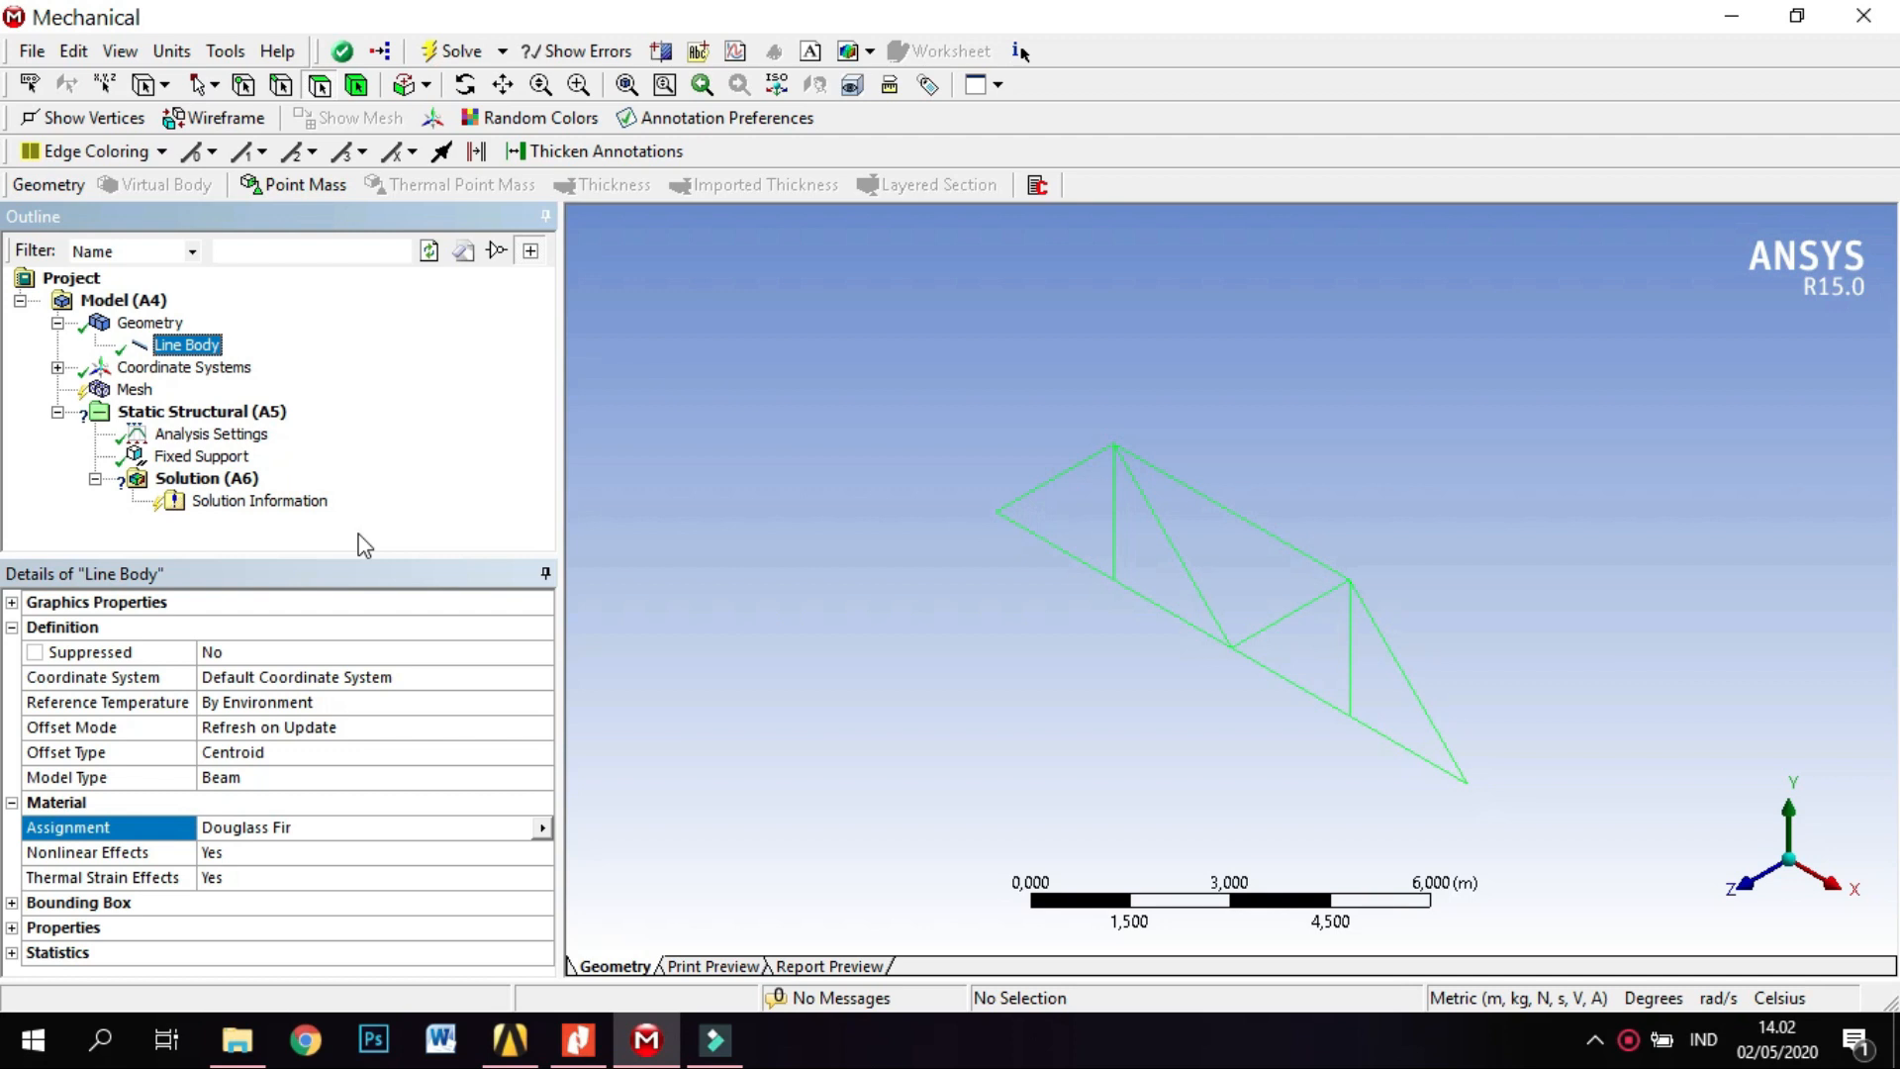
click(1047, 482)
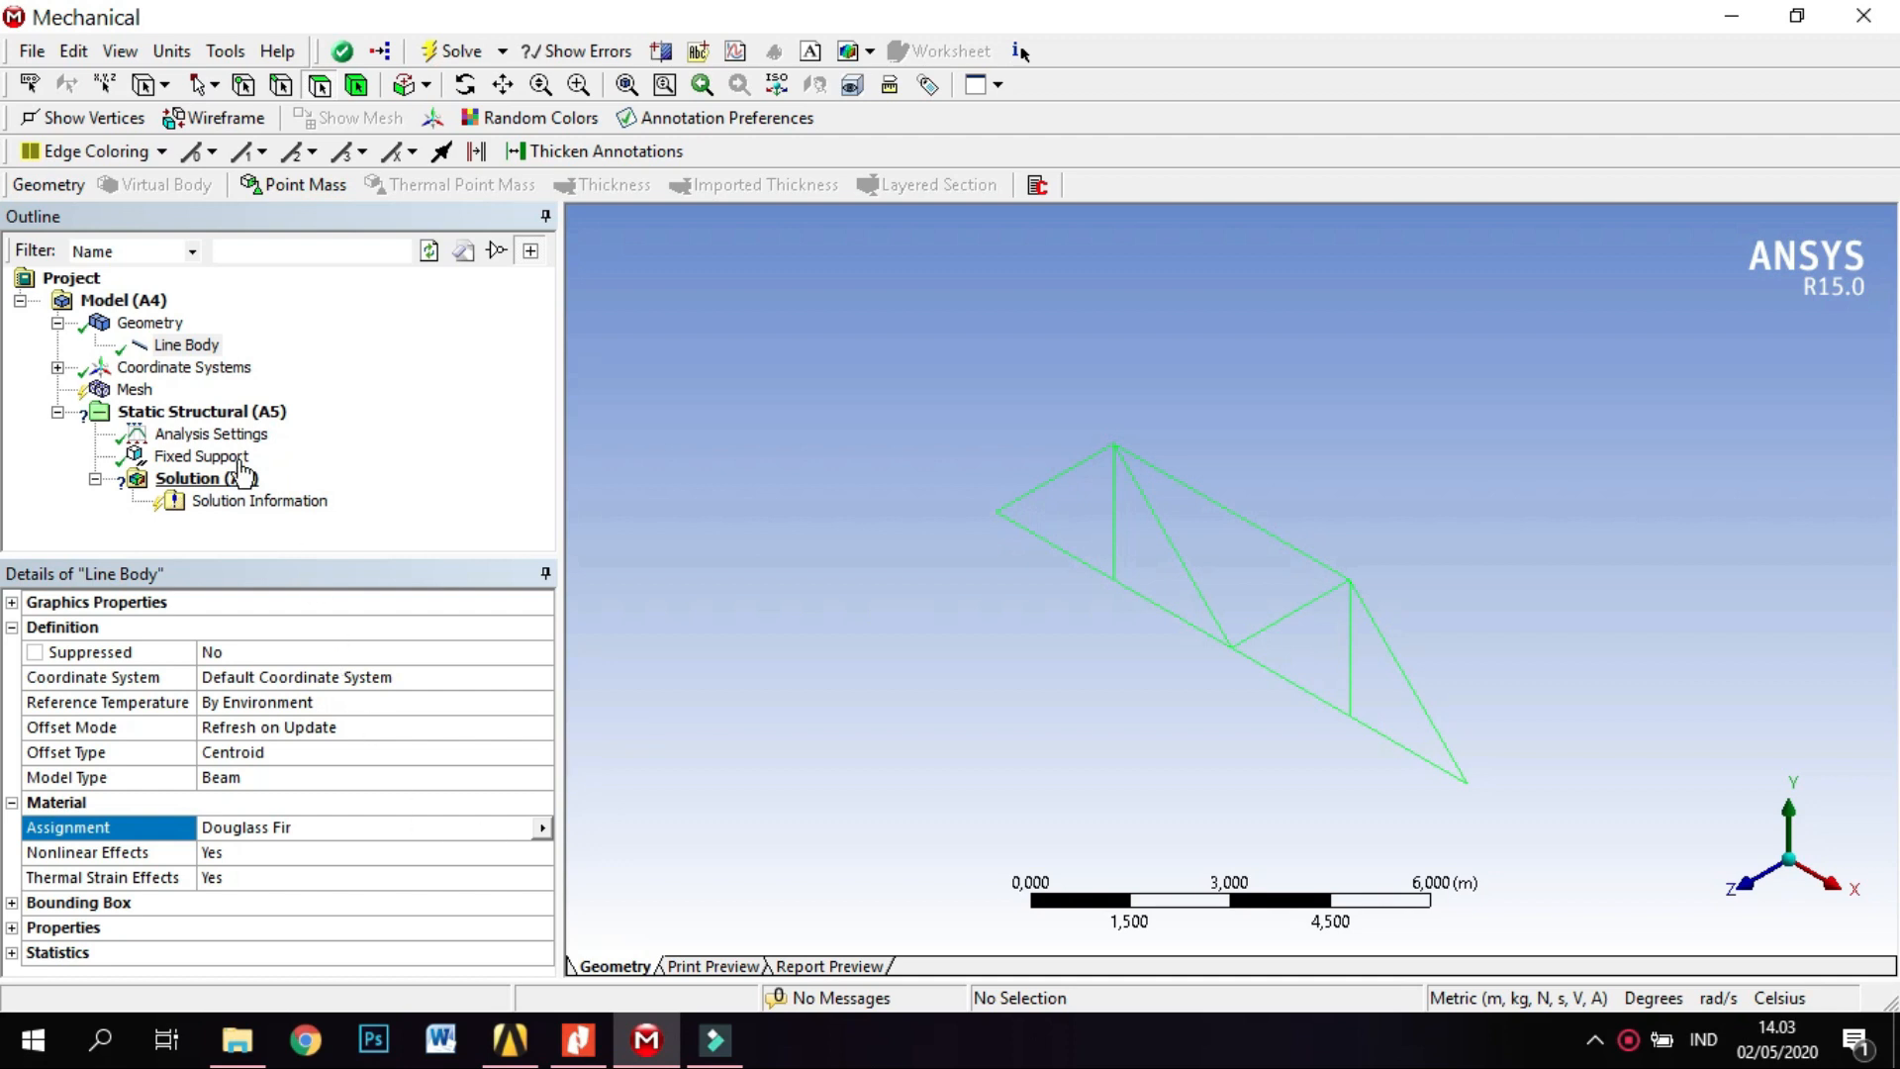
Set the mesh element size to 10,0 m in the sizing settings.
click(136, 390)
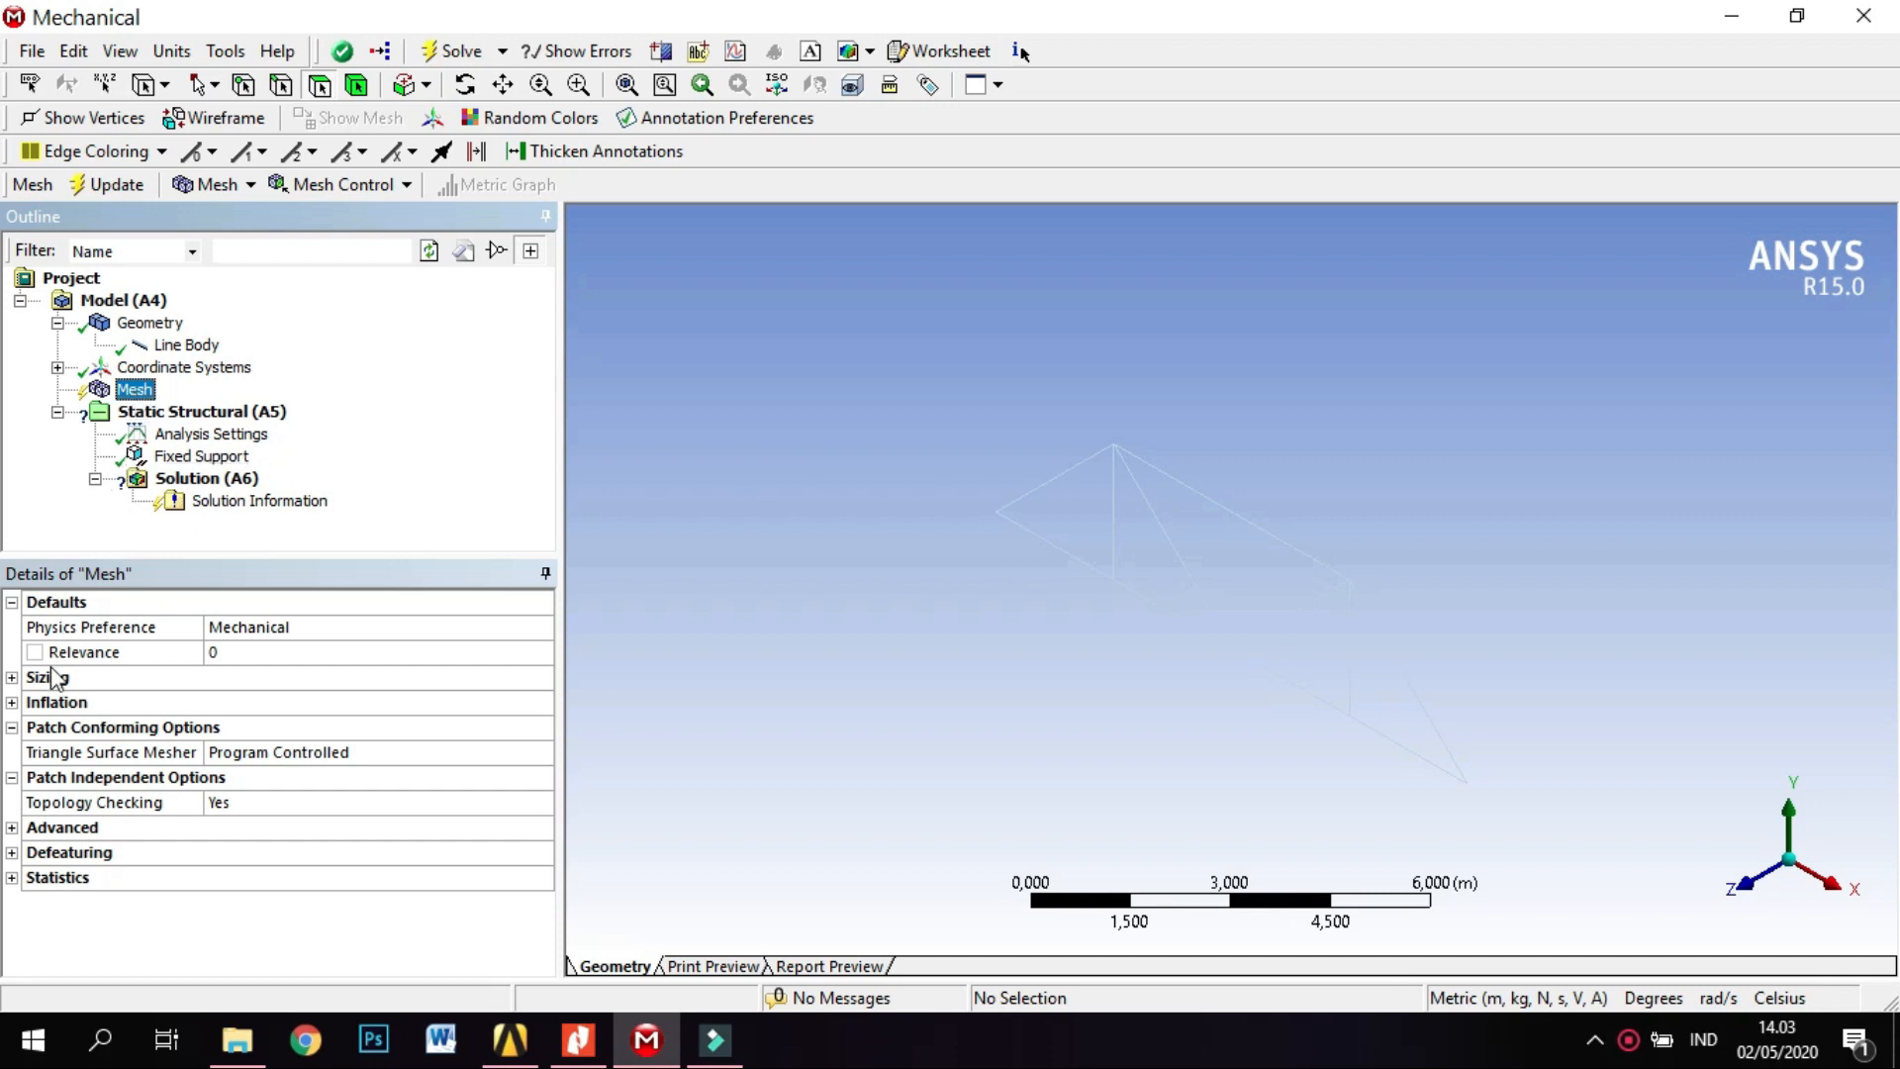
click(13, 681)
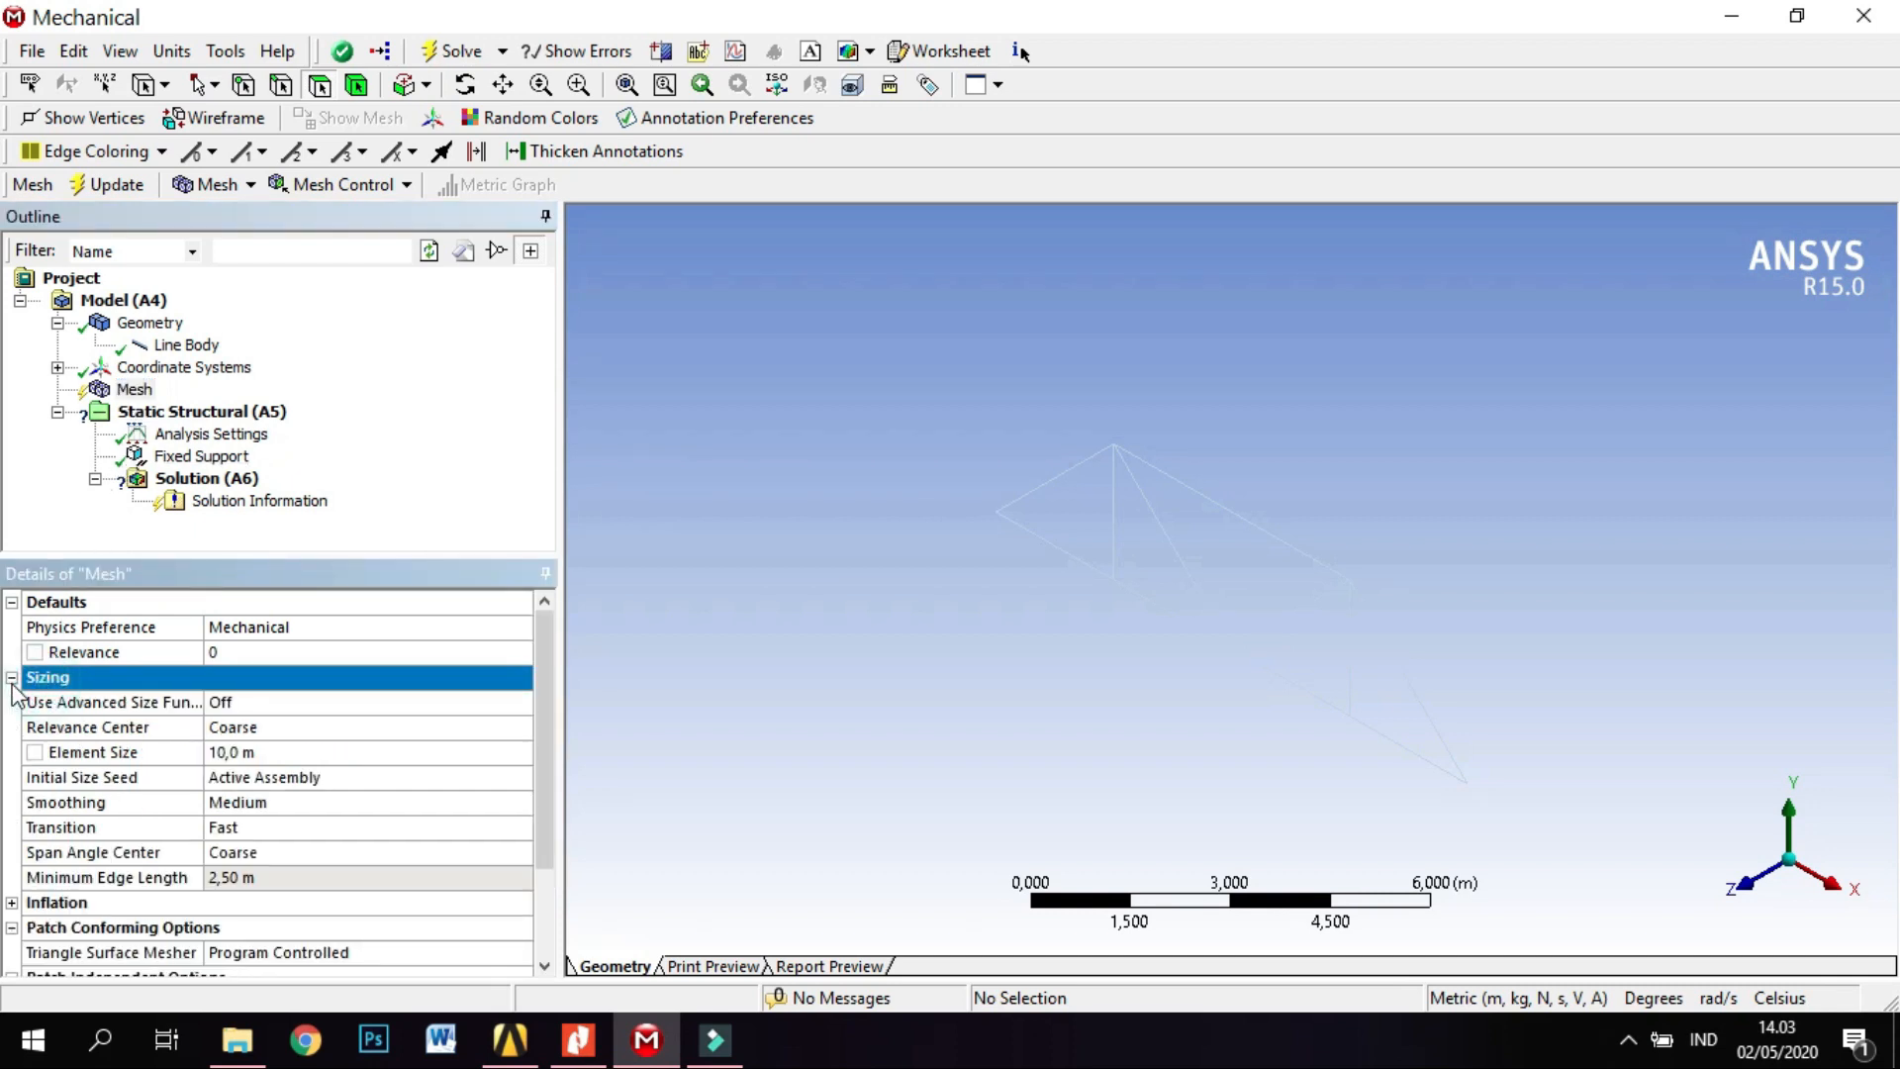
click(265, 760)
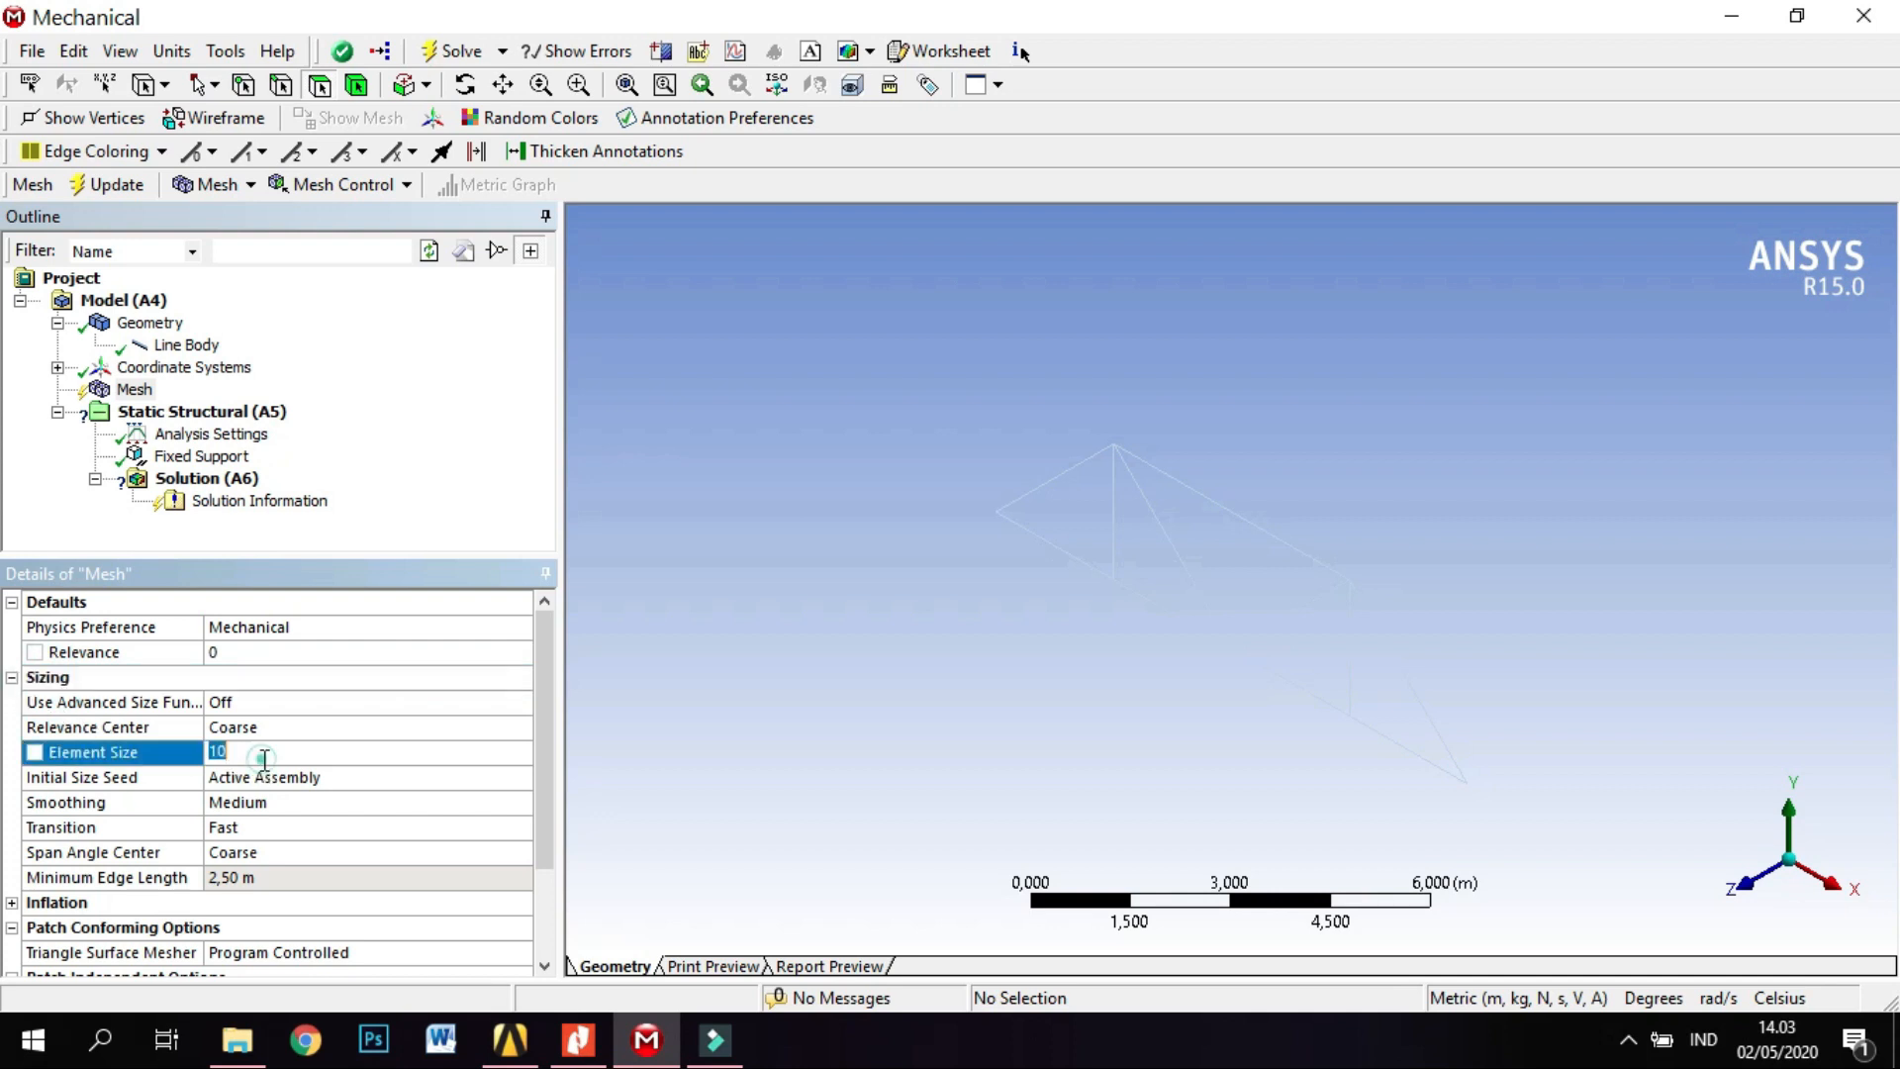
click(293, 760)
text(,0)
key(Return)
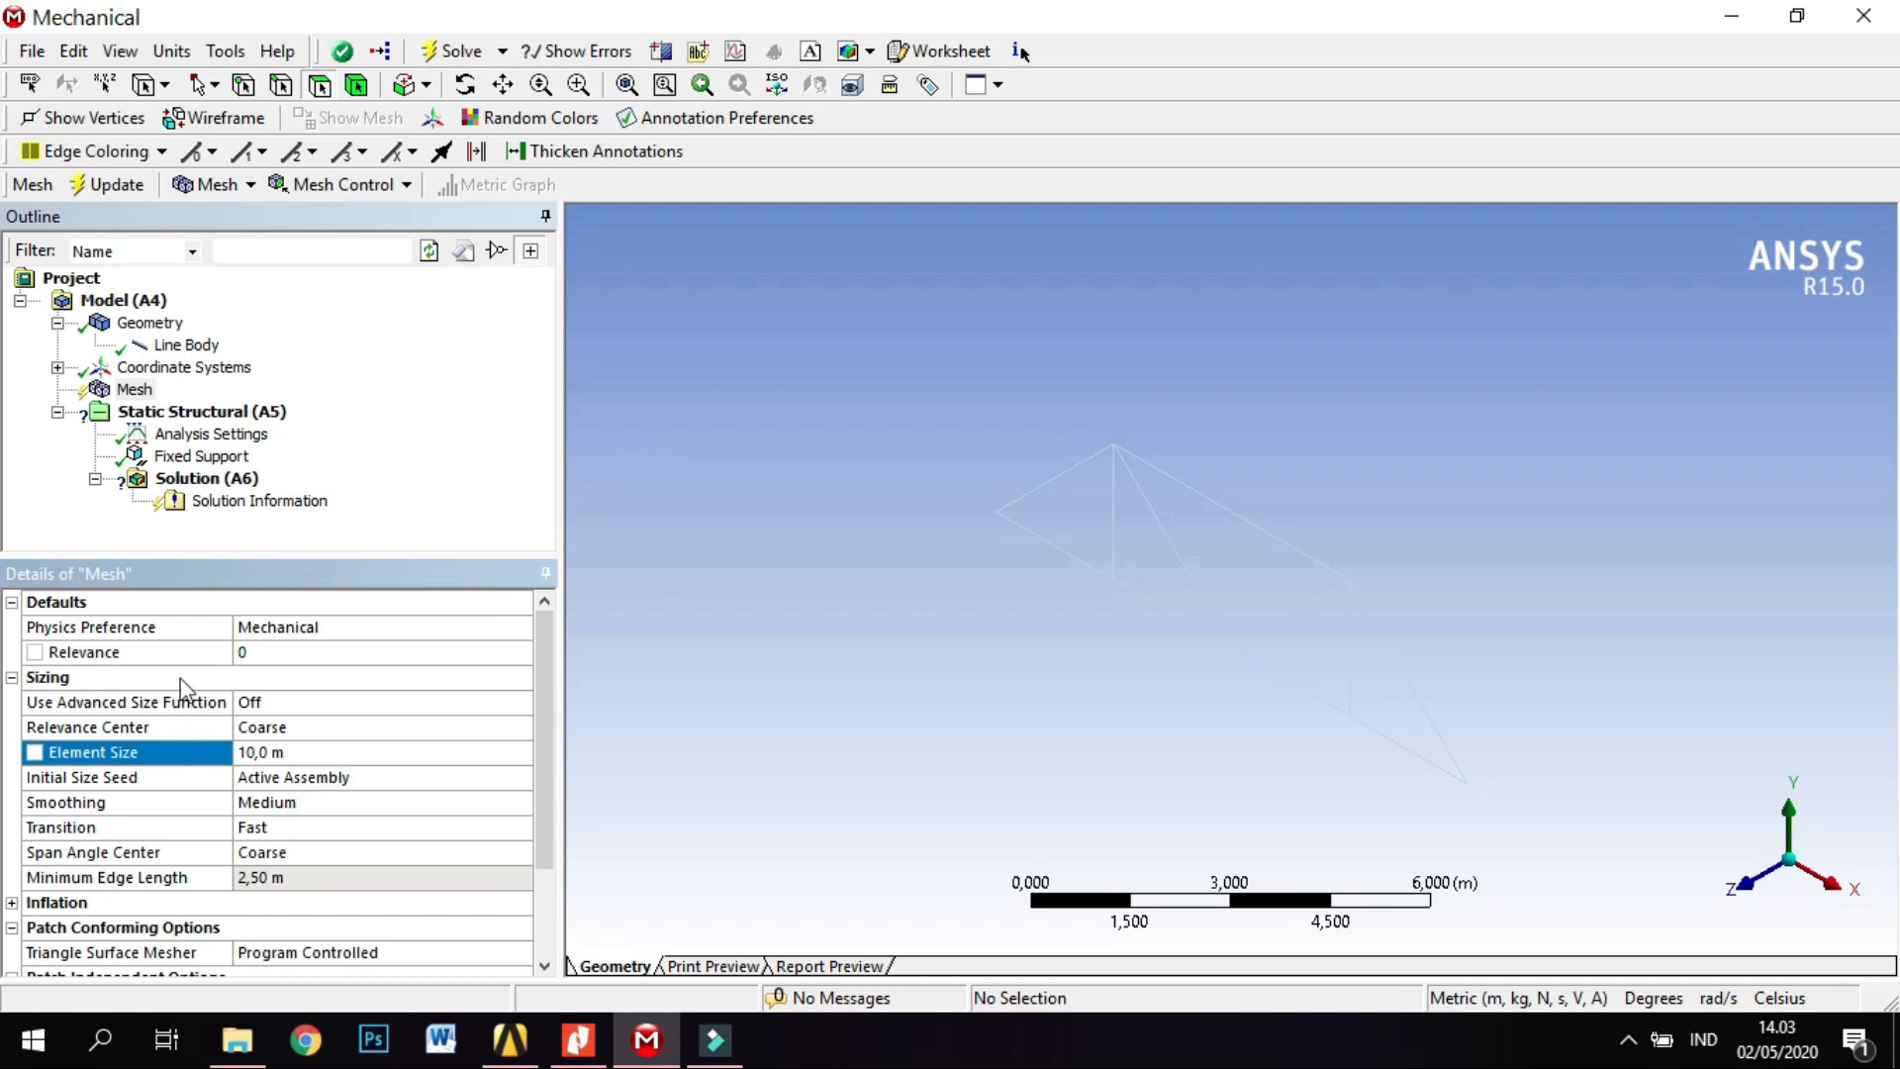
click(237, 416)
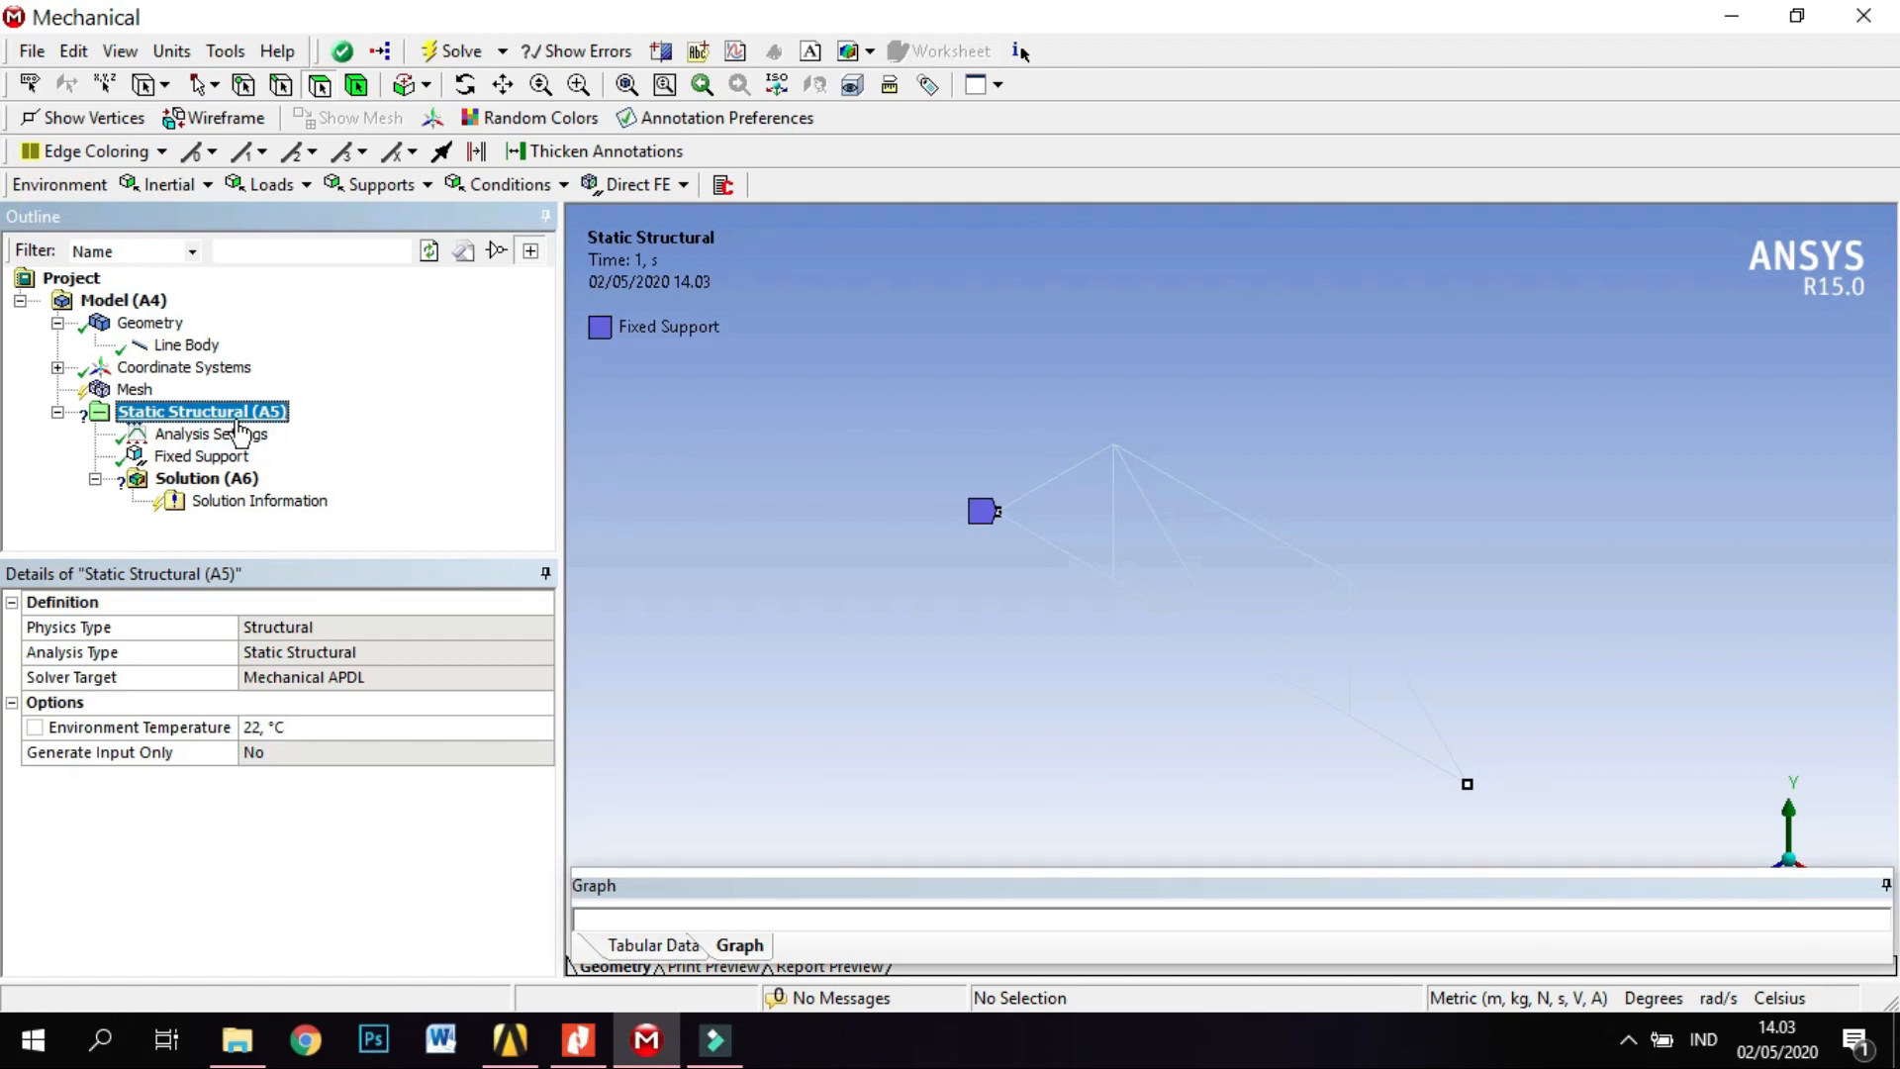
right_click(238, 418)
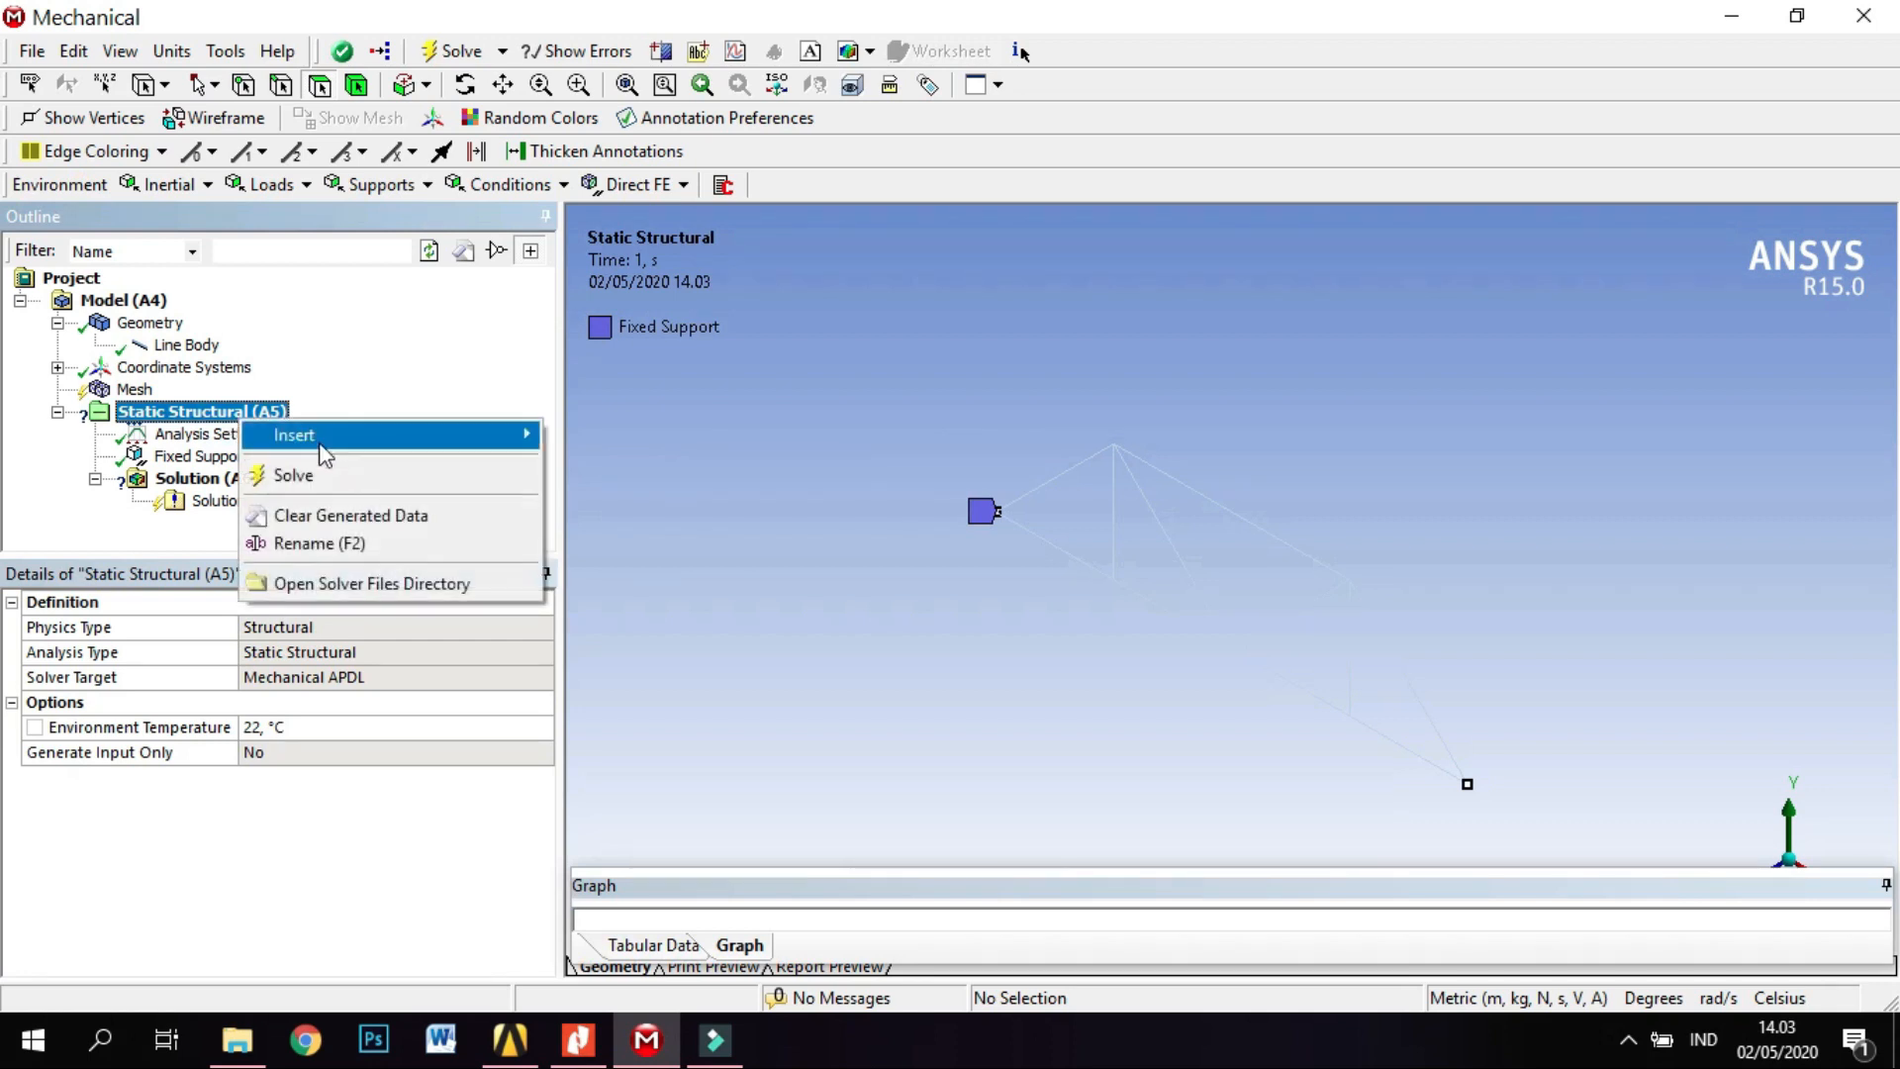
mouse_move(426, 450)
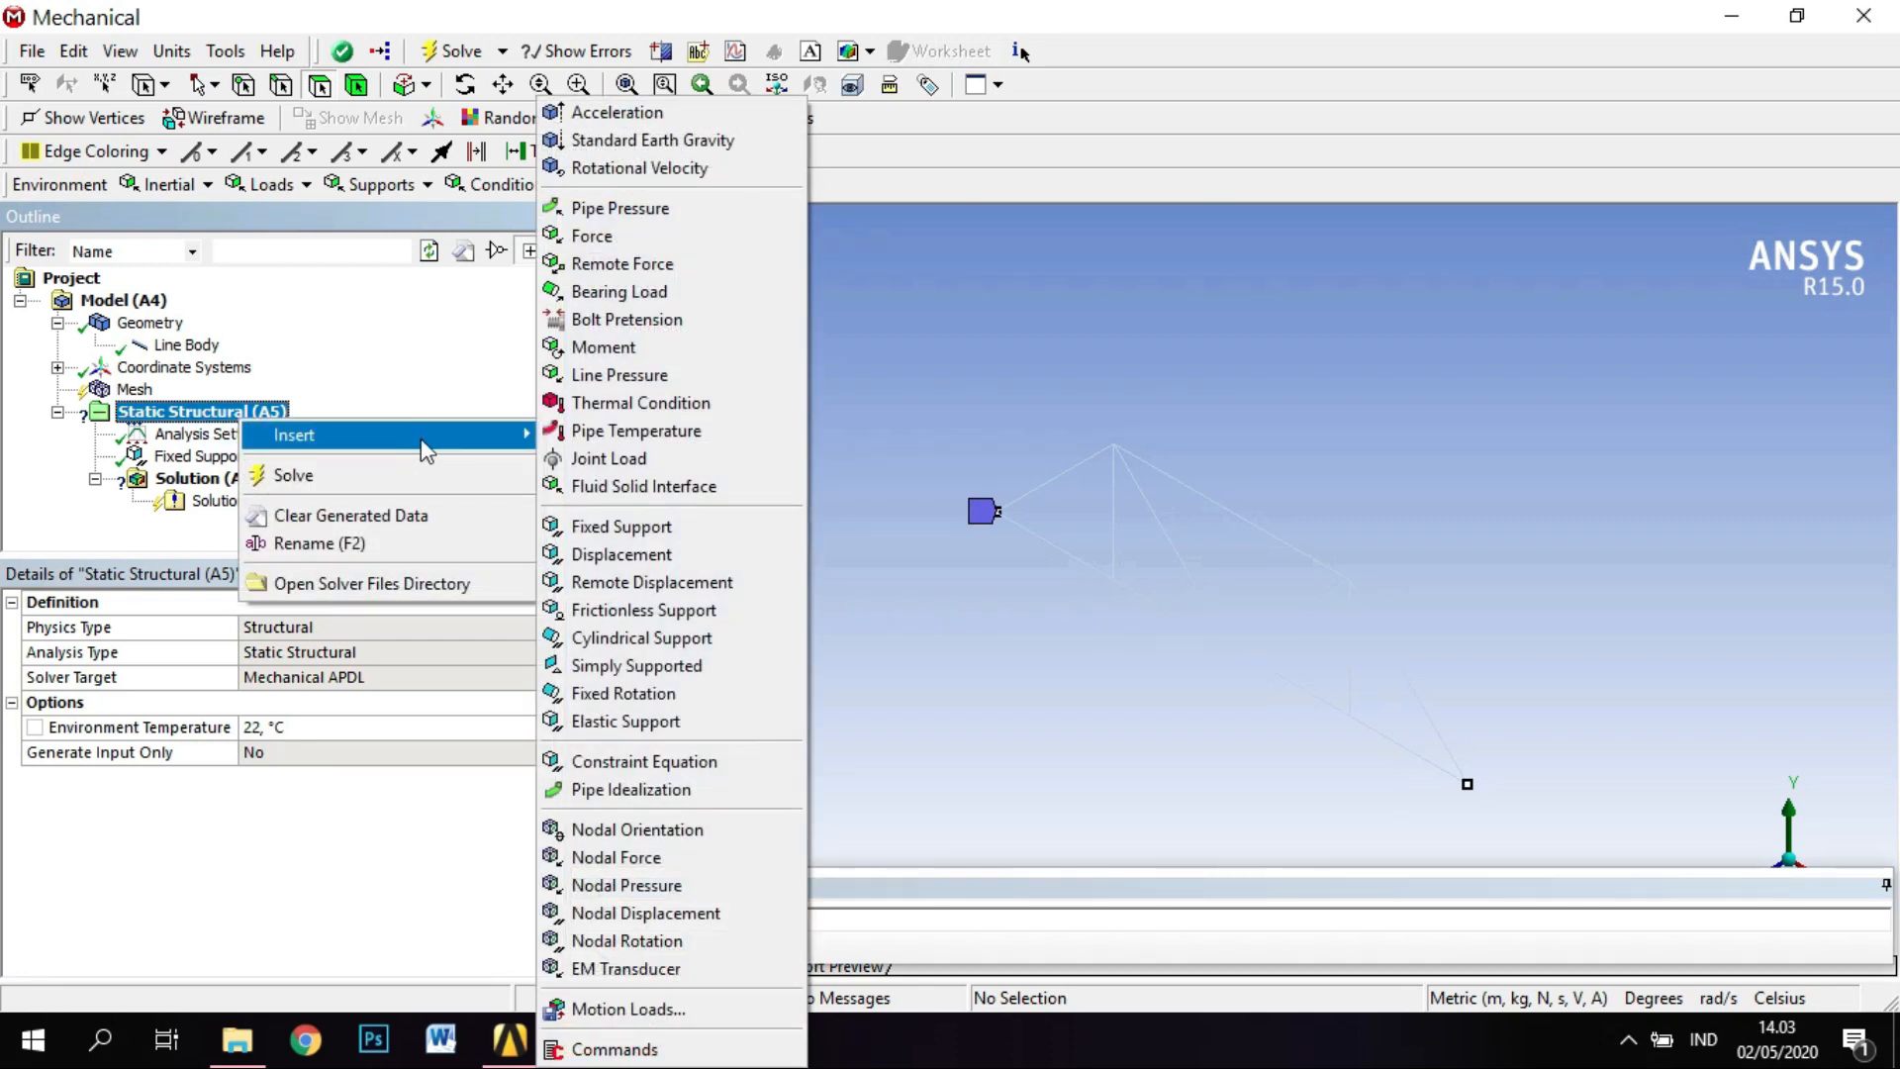
click(669, 530)
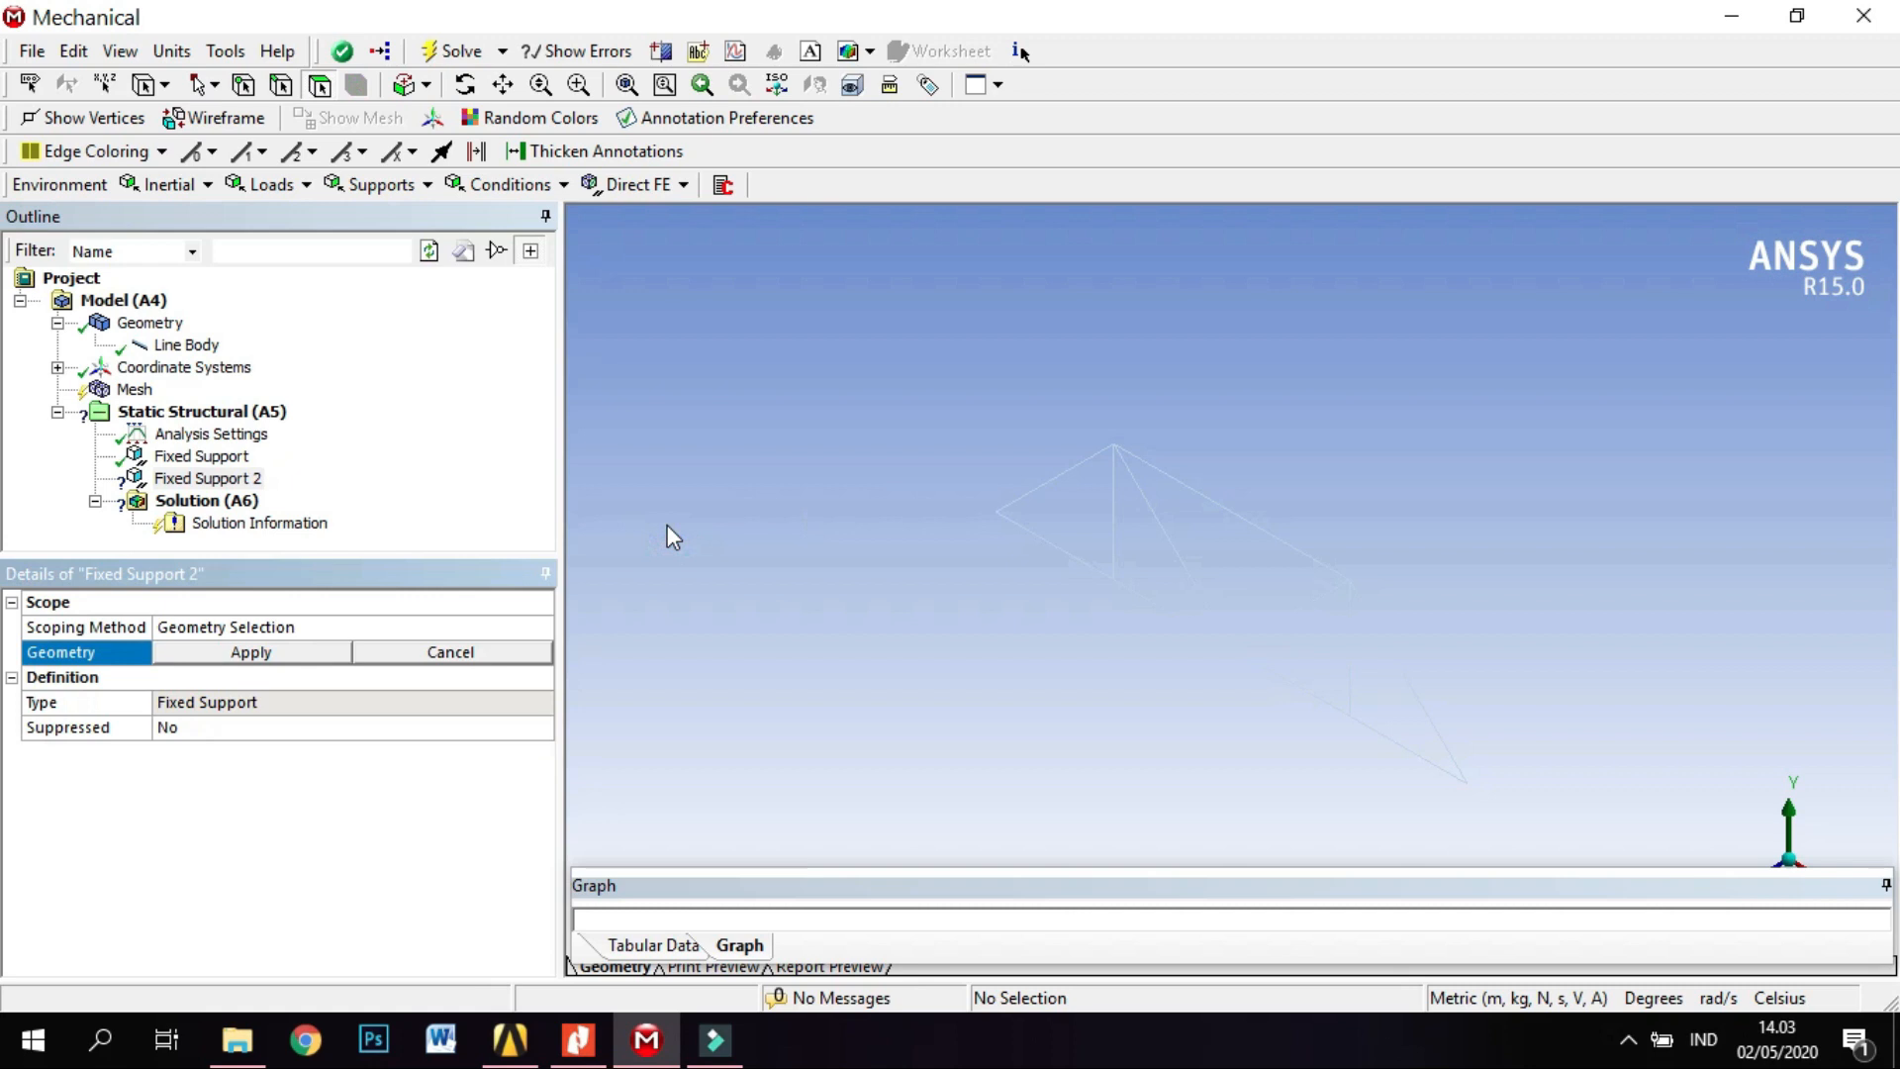
right_click(250, 487)
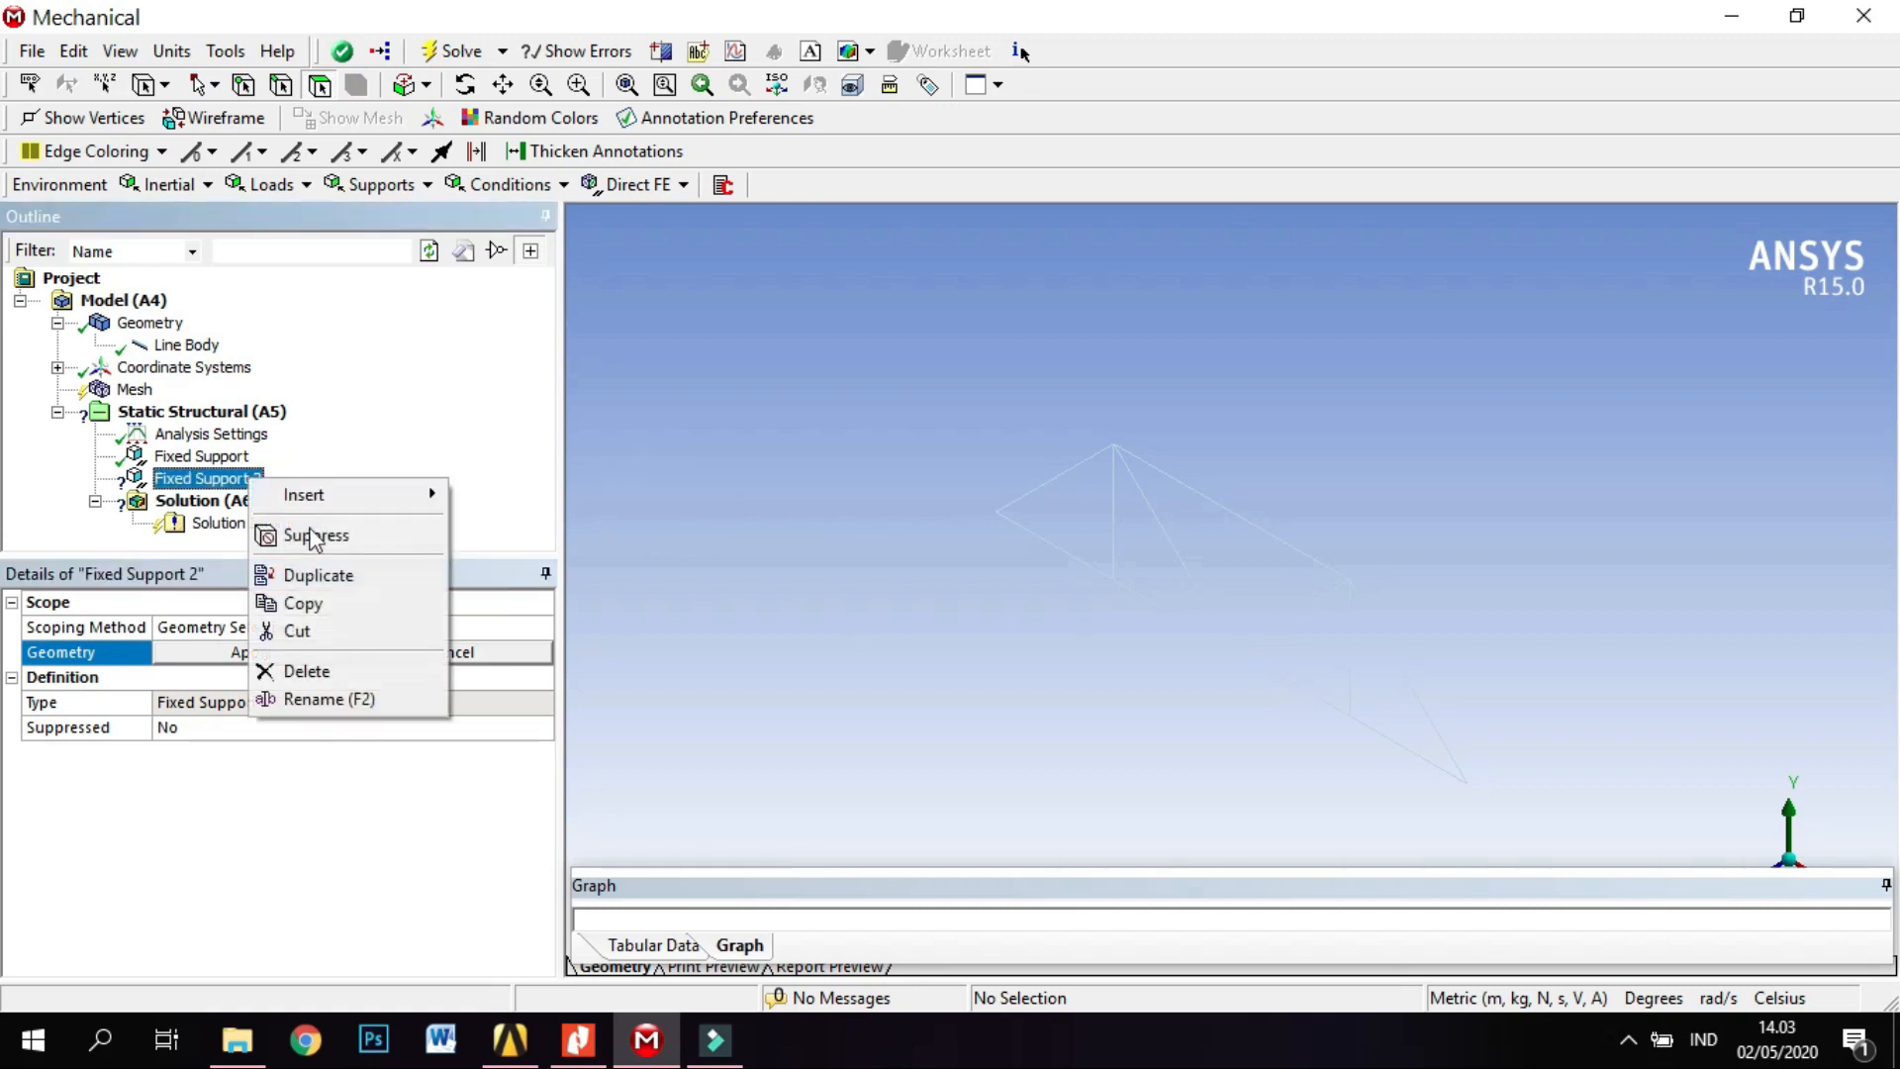
click(371, 671)
click(948, 616)
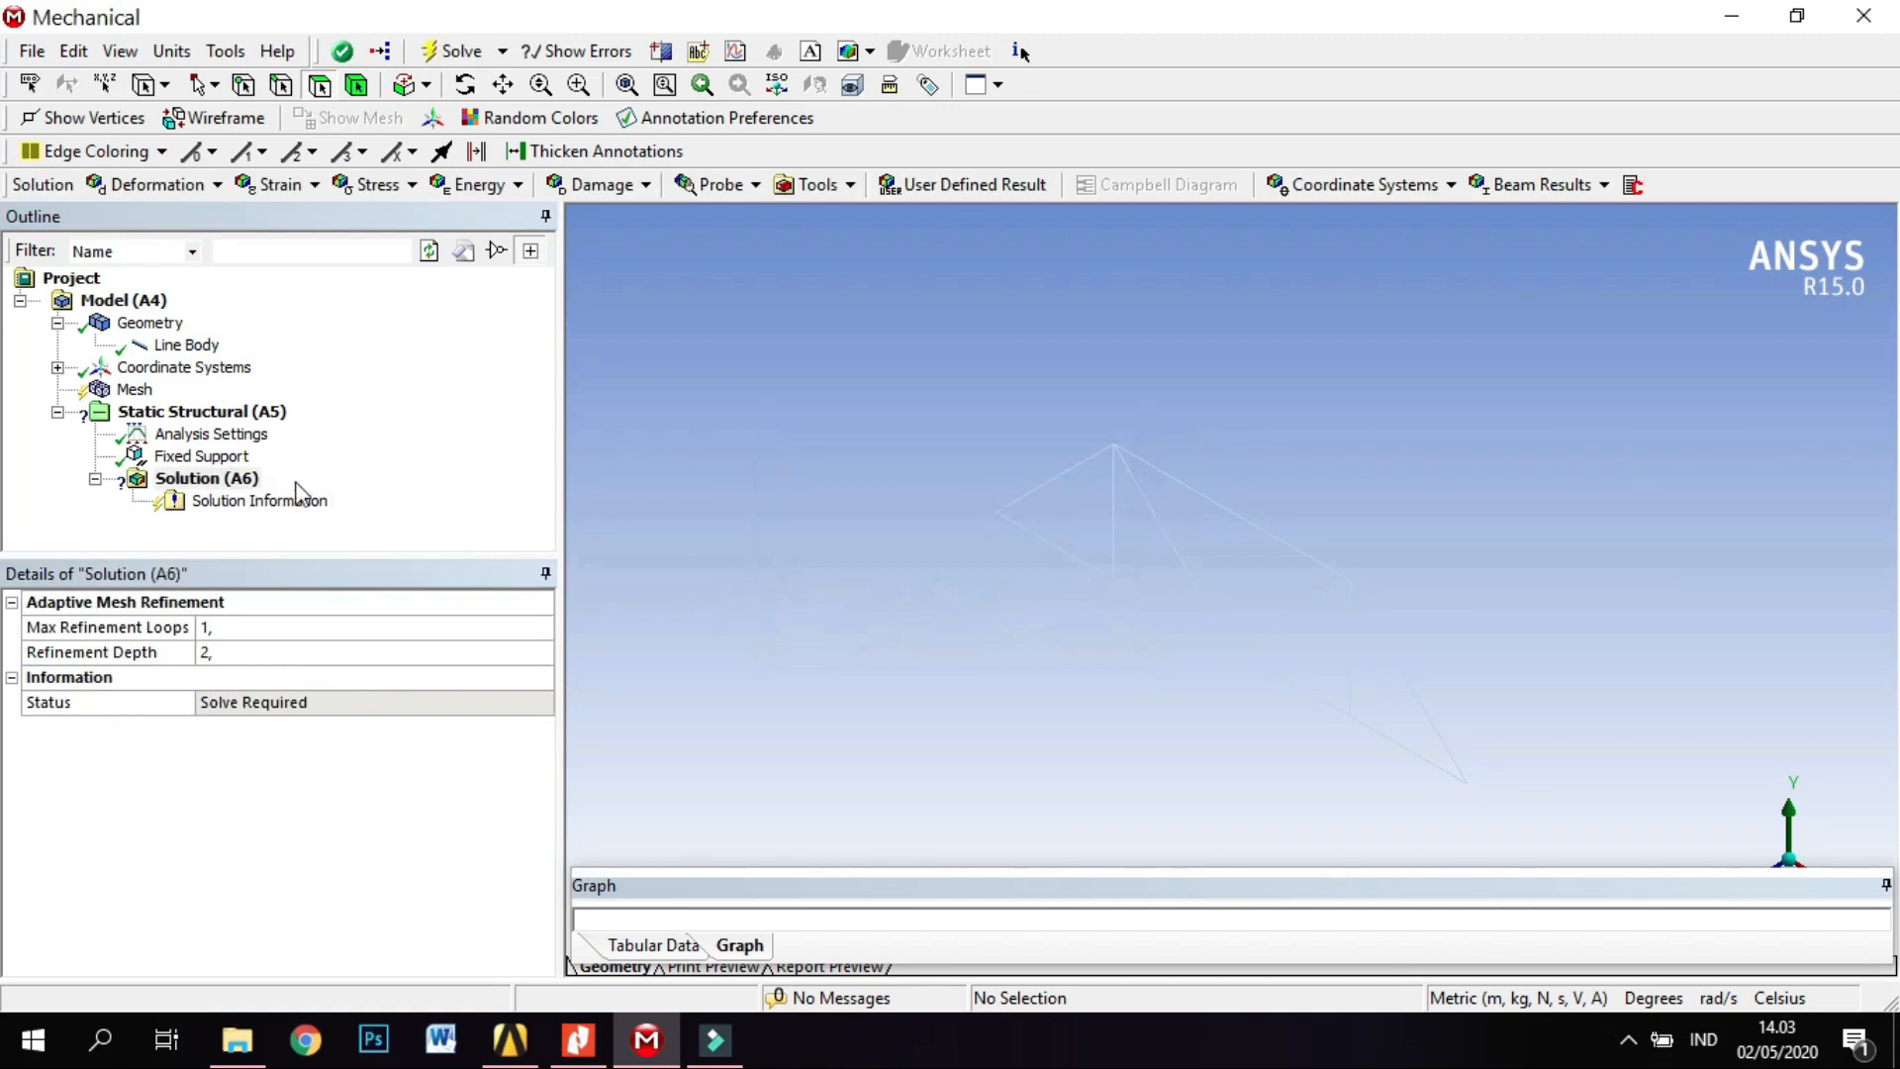
Review the existing fixed support's location on the truss and its geometry scoping.
click(212, 459)
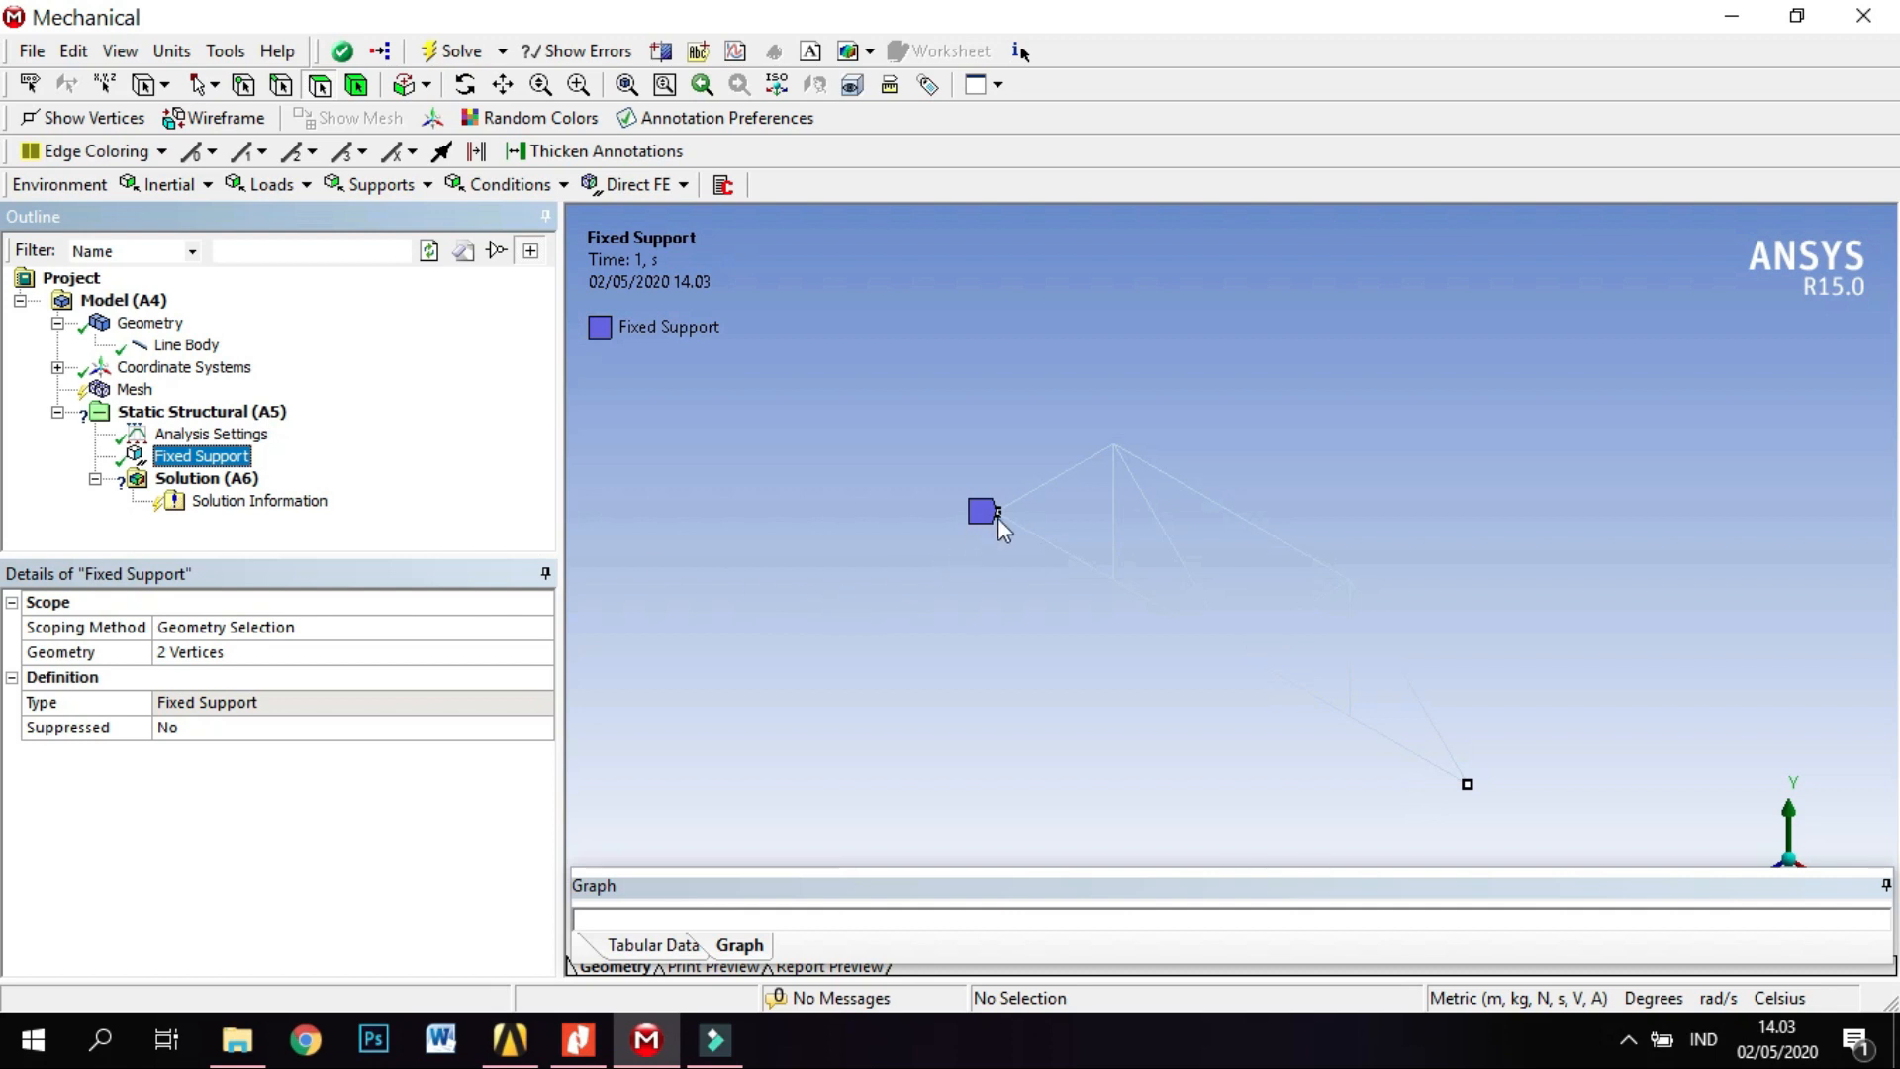
click(1001, 514)
scroll(1017, 612, up, 2)
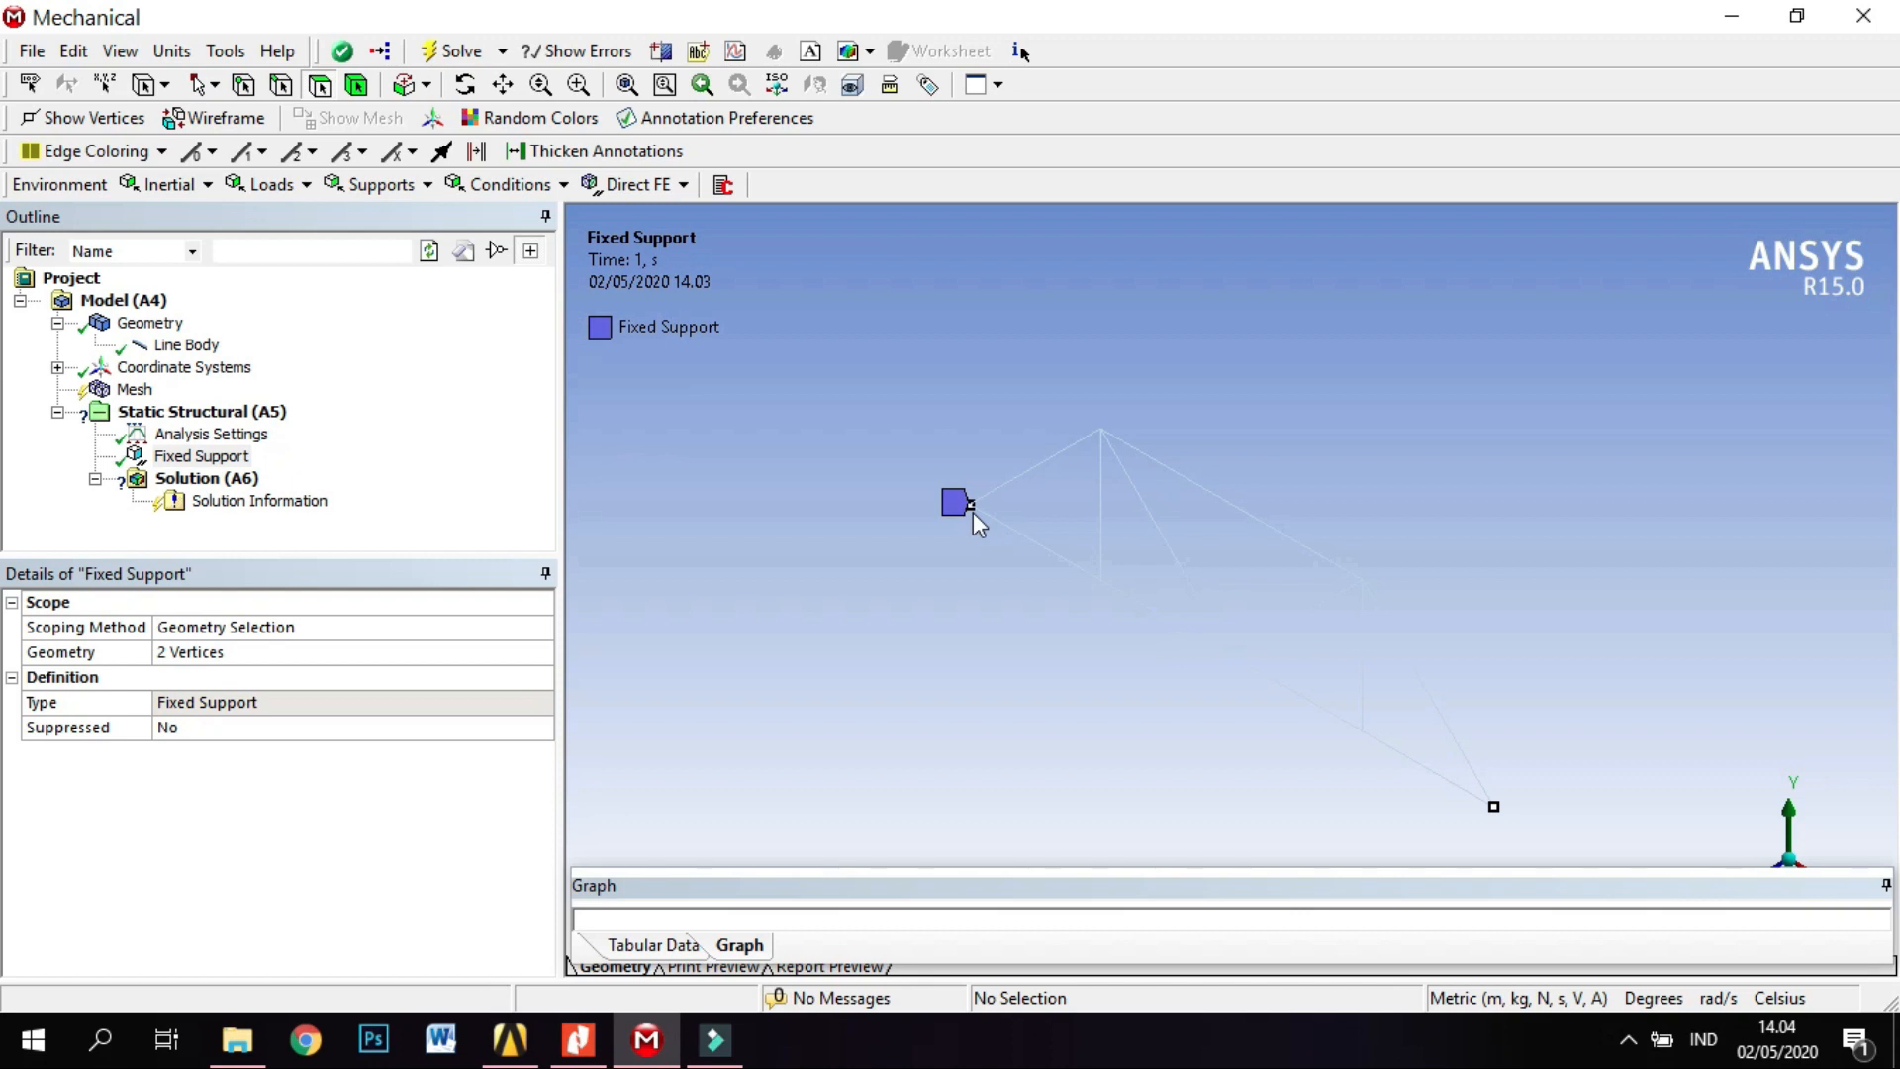
click(427, 655)
click(291, 635)
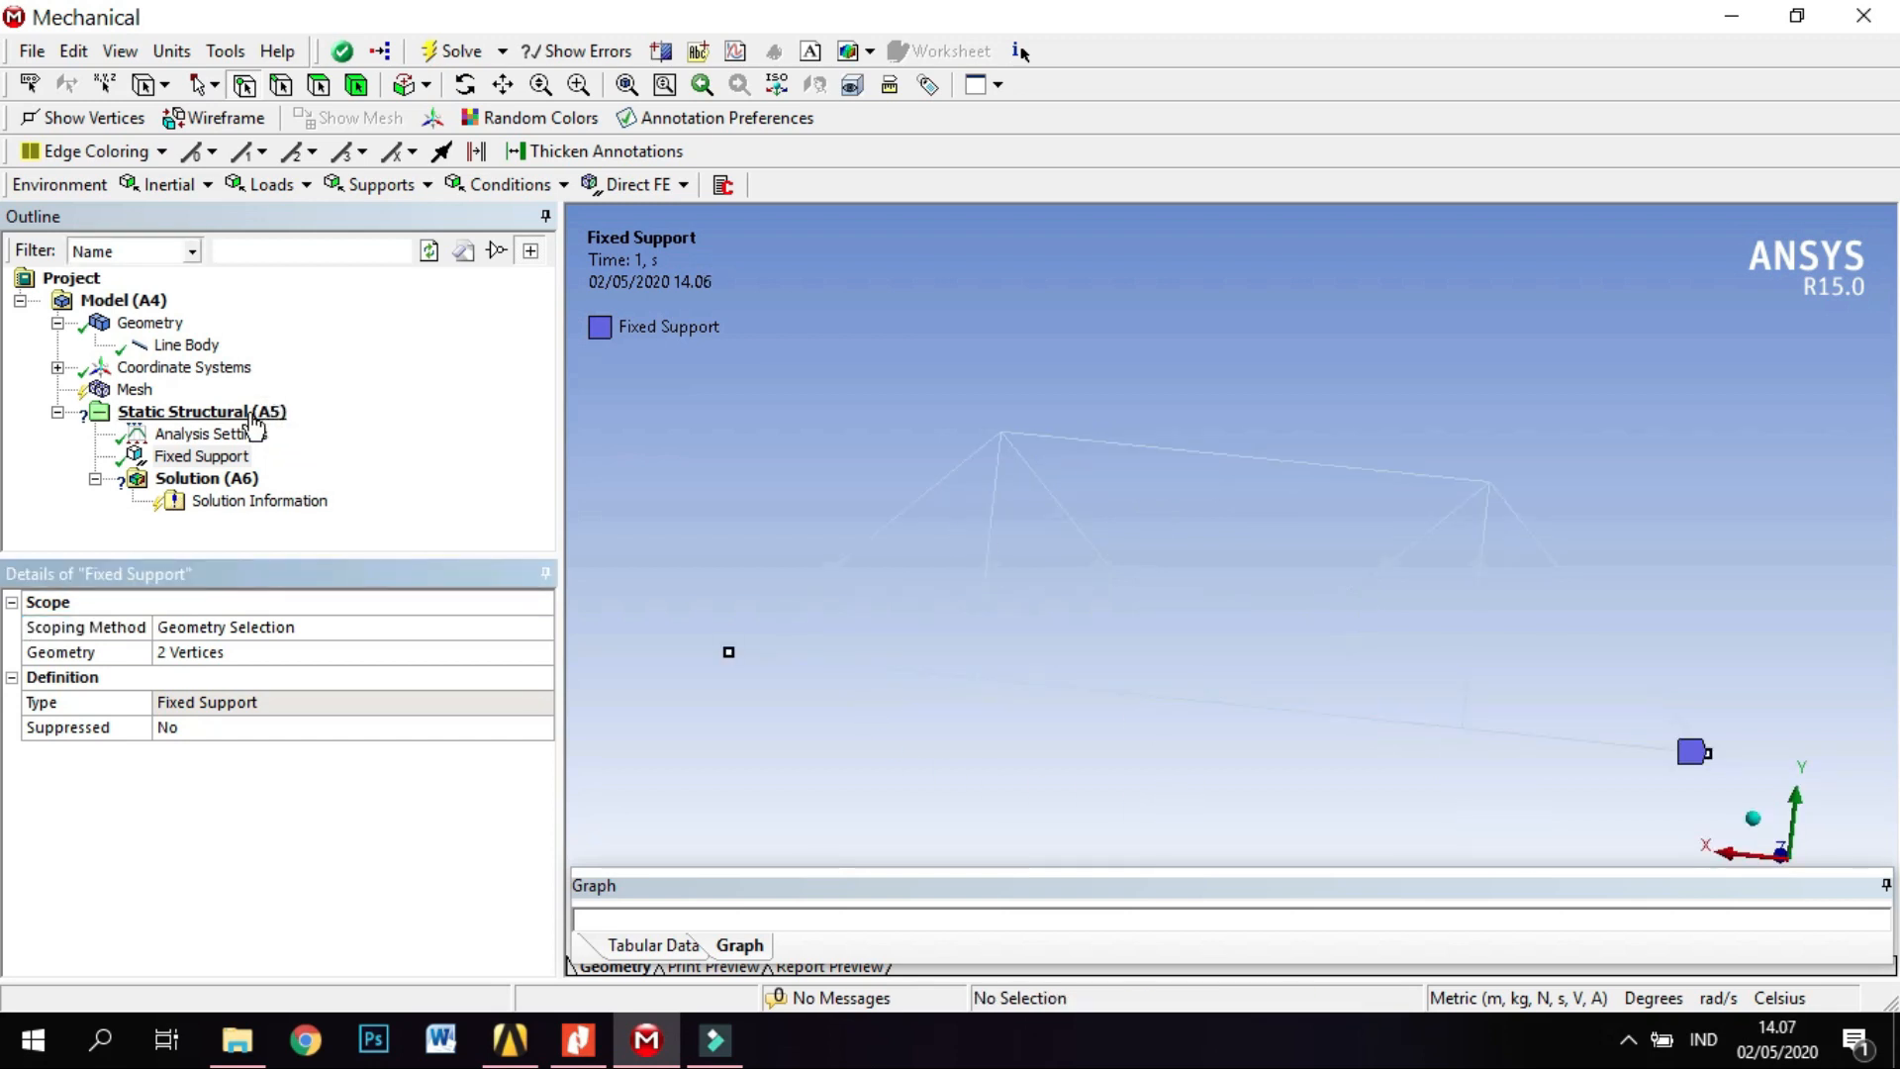
Add a force to the static structural analysis and define it by components.
click(255, 426)
right_click(254, 425)
mouse_move(365, 441)
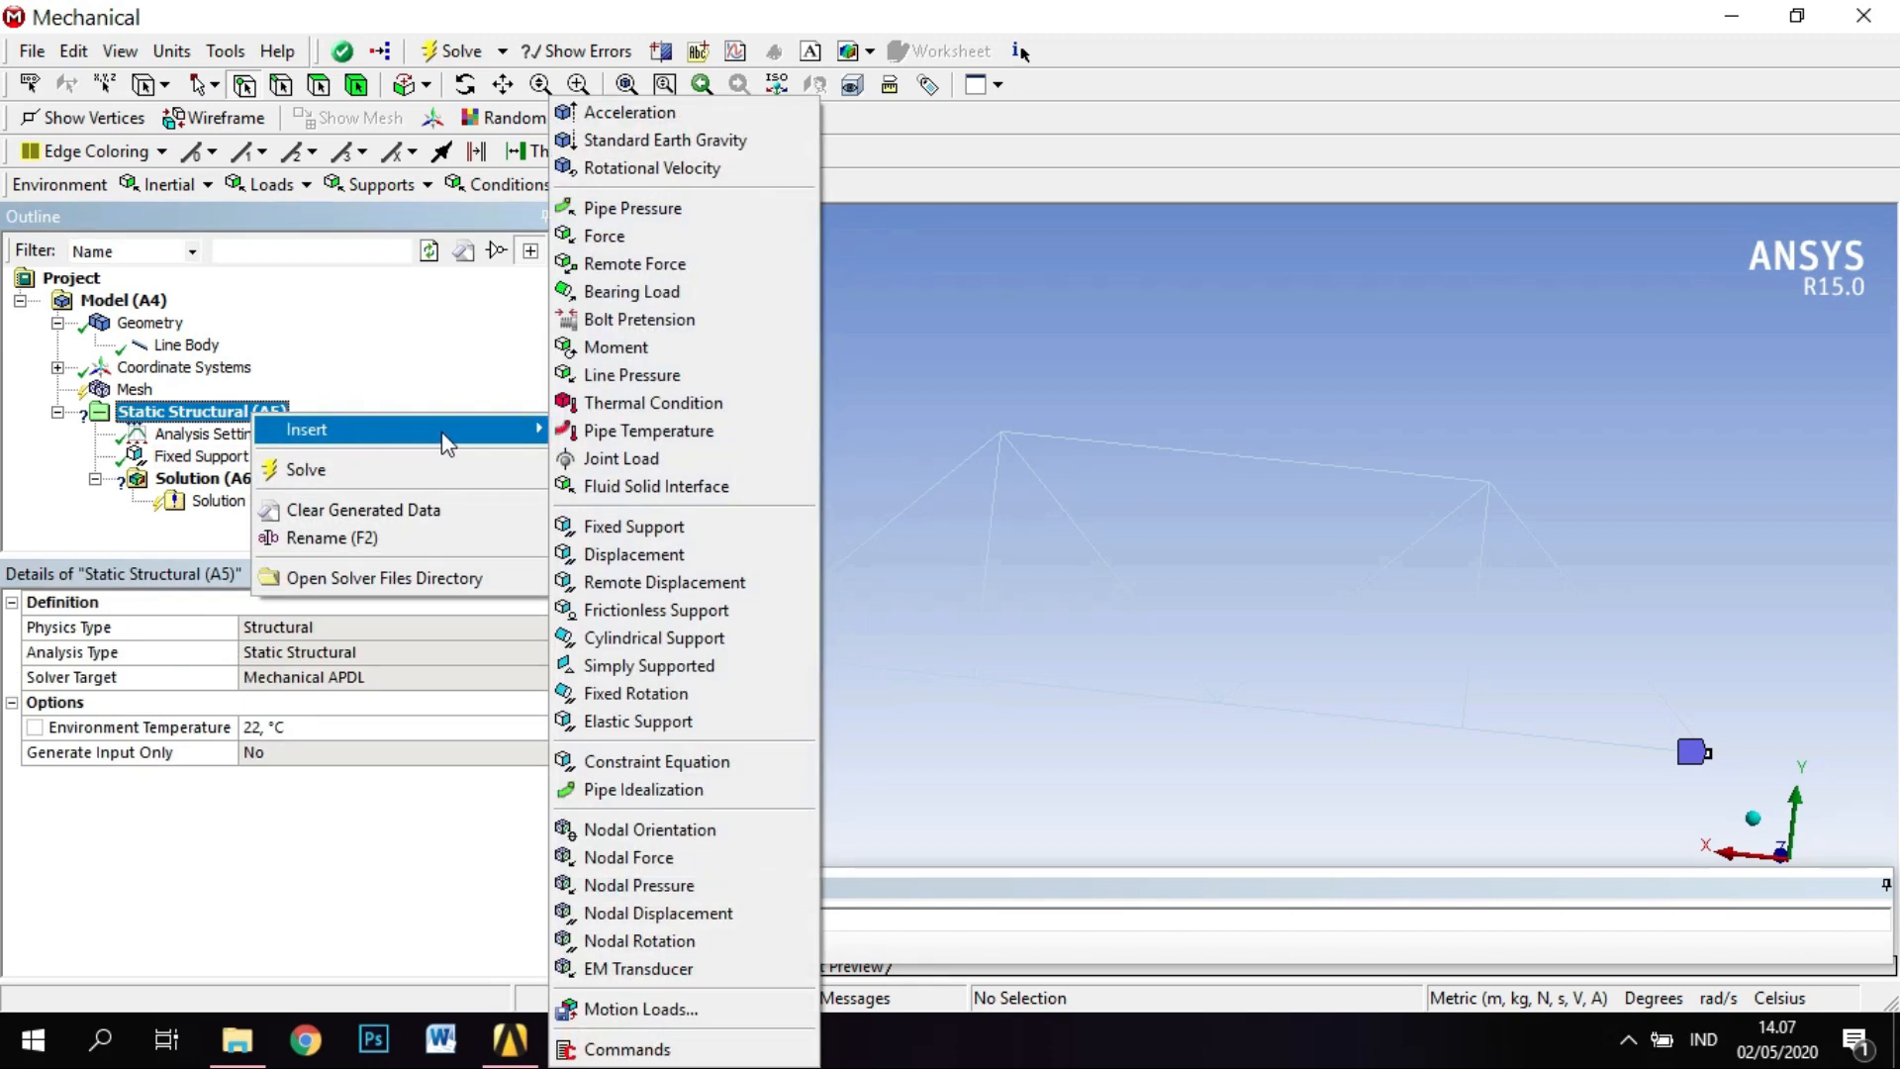
click(748, 258)
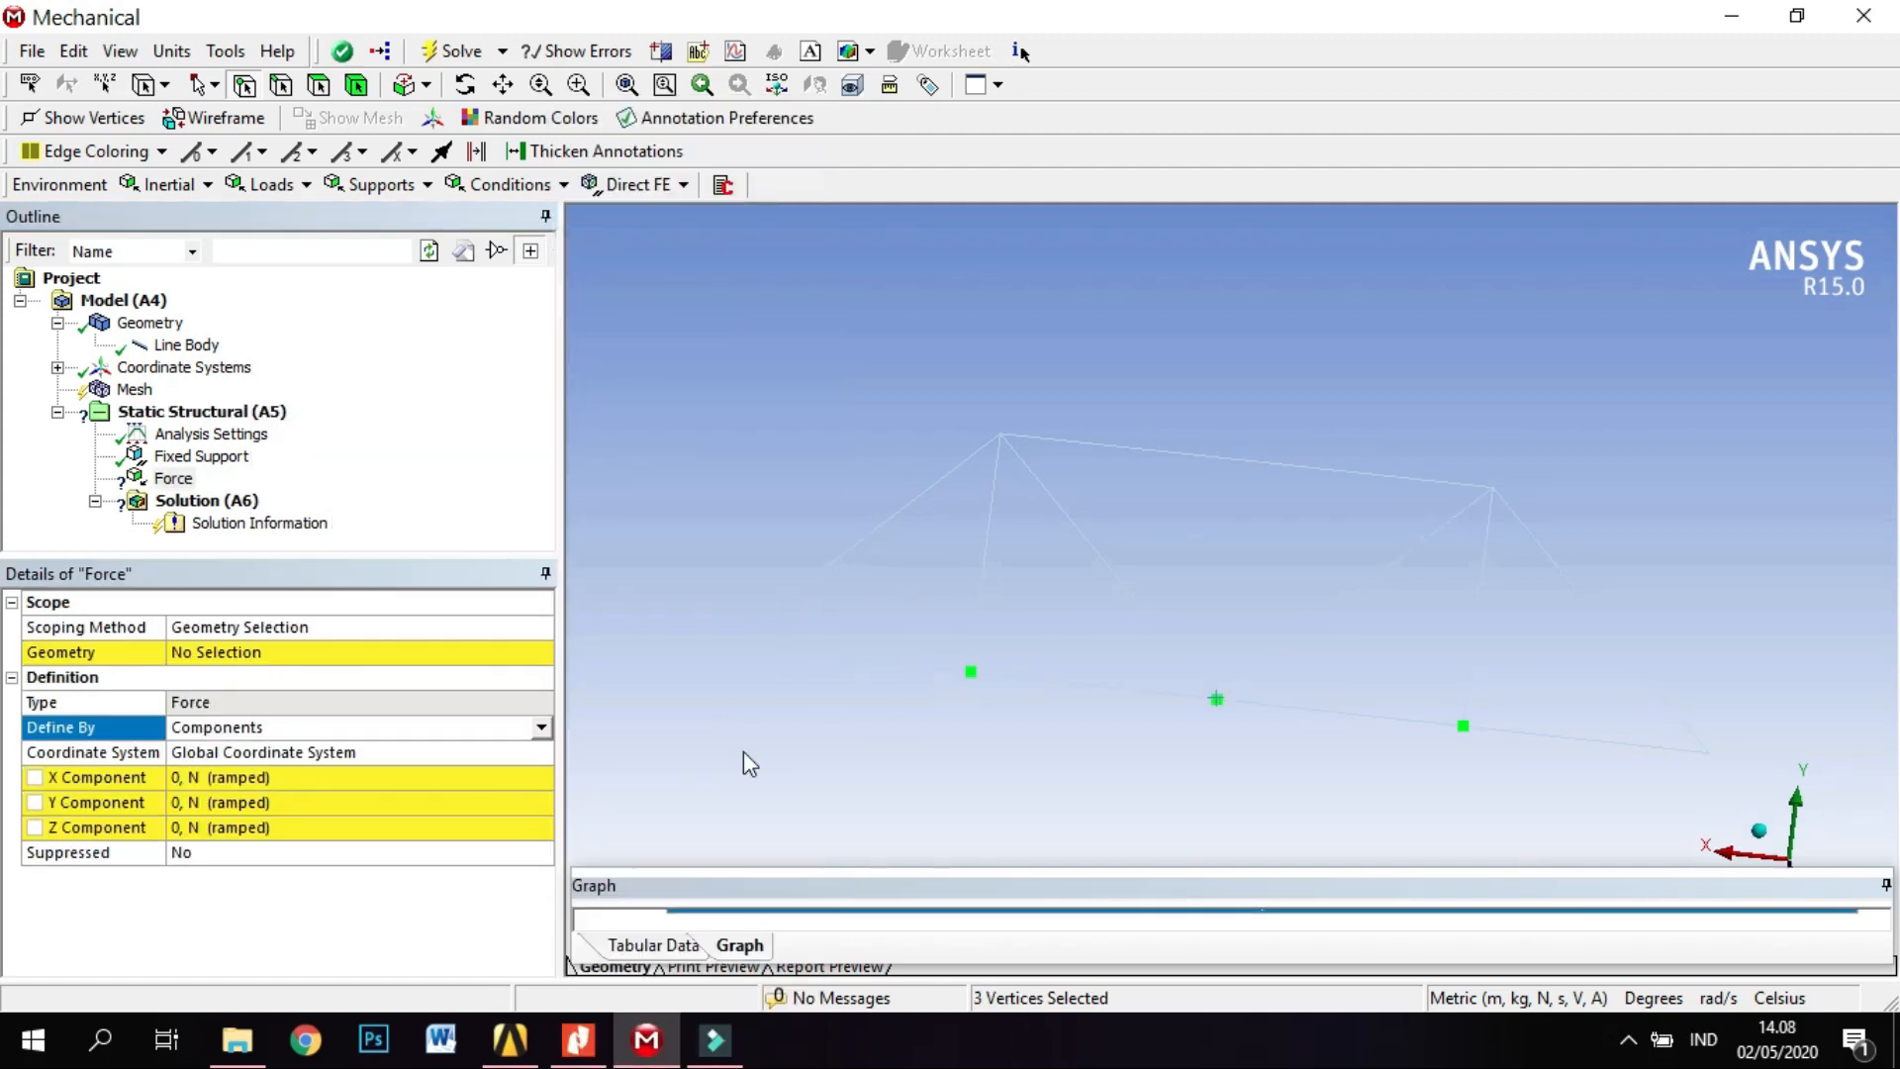
click(541, 727)
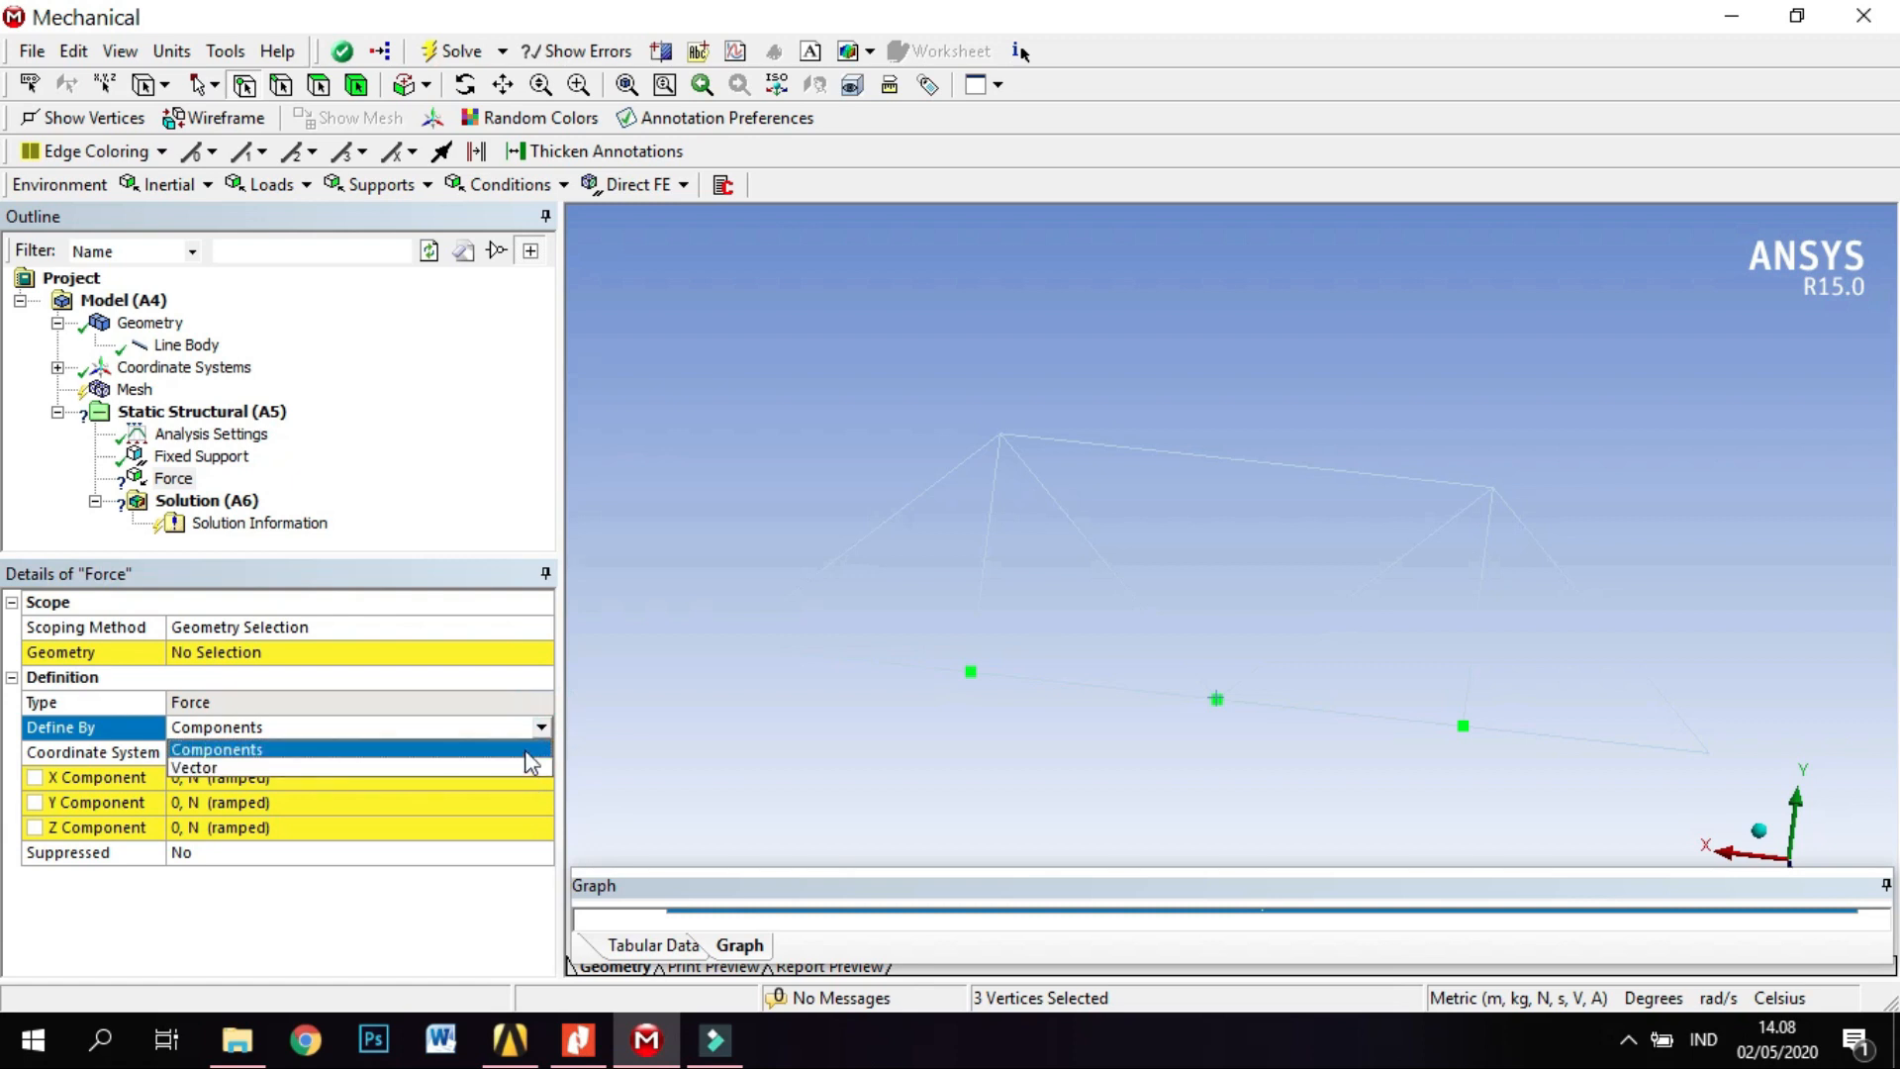
click(525, 752)
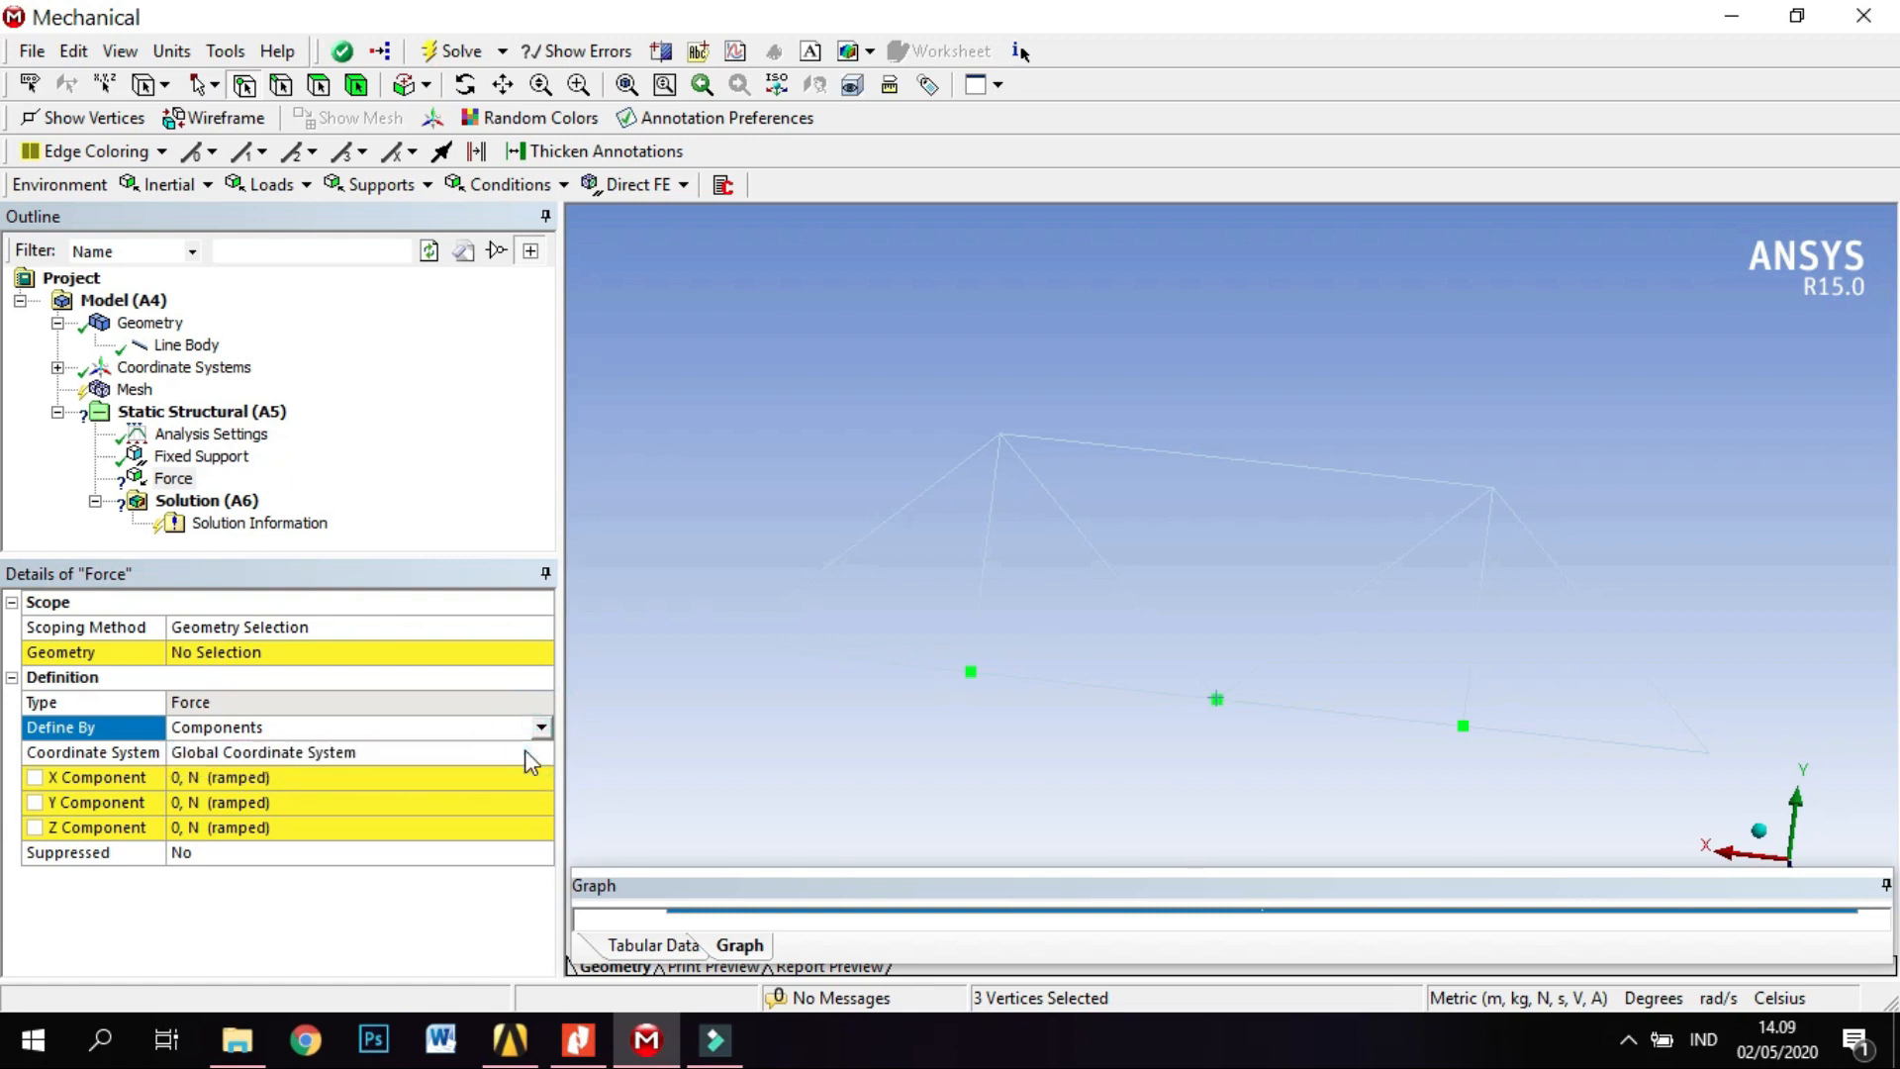
Set the force's Y component to -40000 N.
click(310, 806)
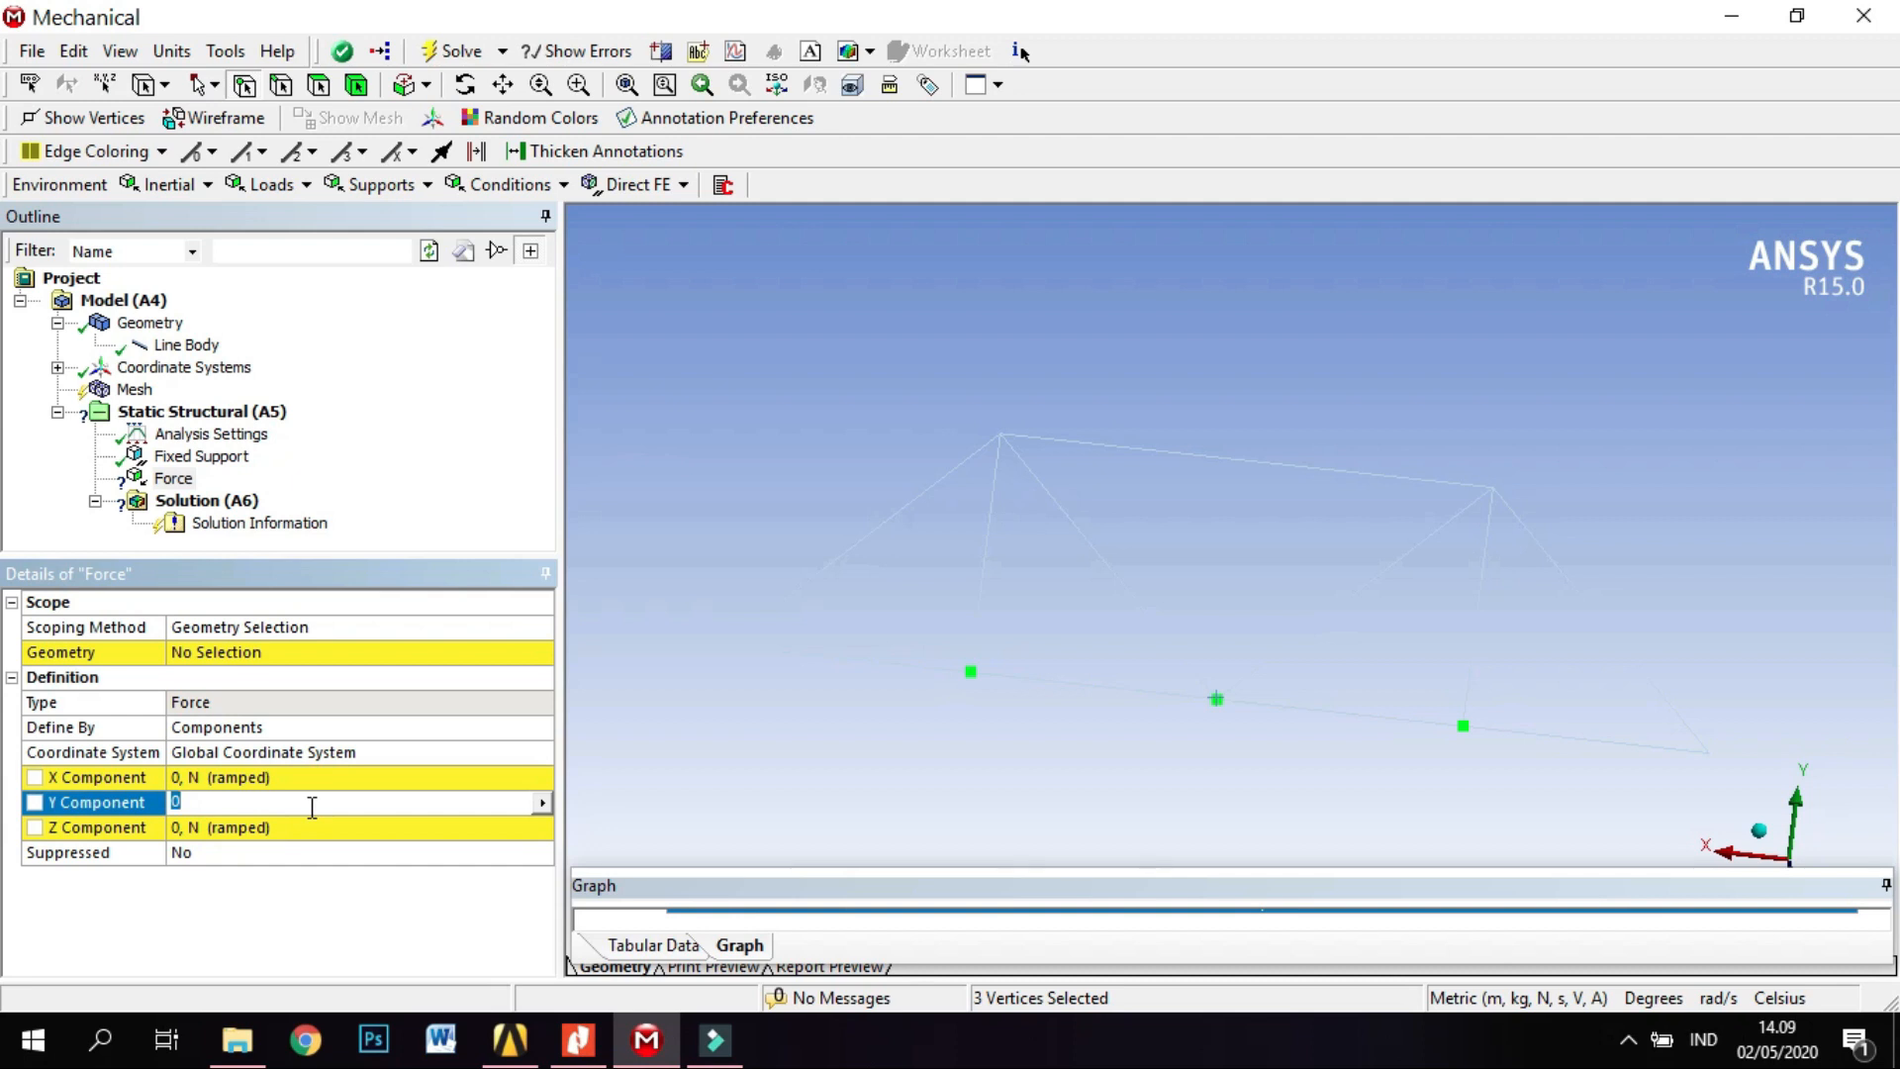
text(-40000)
key(Return)
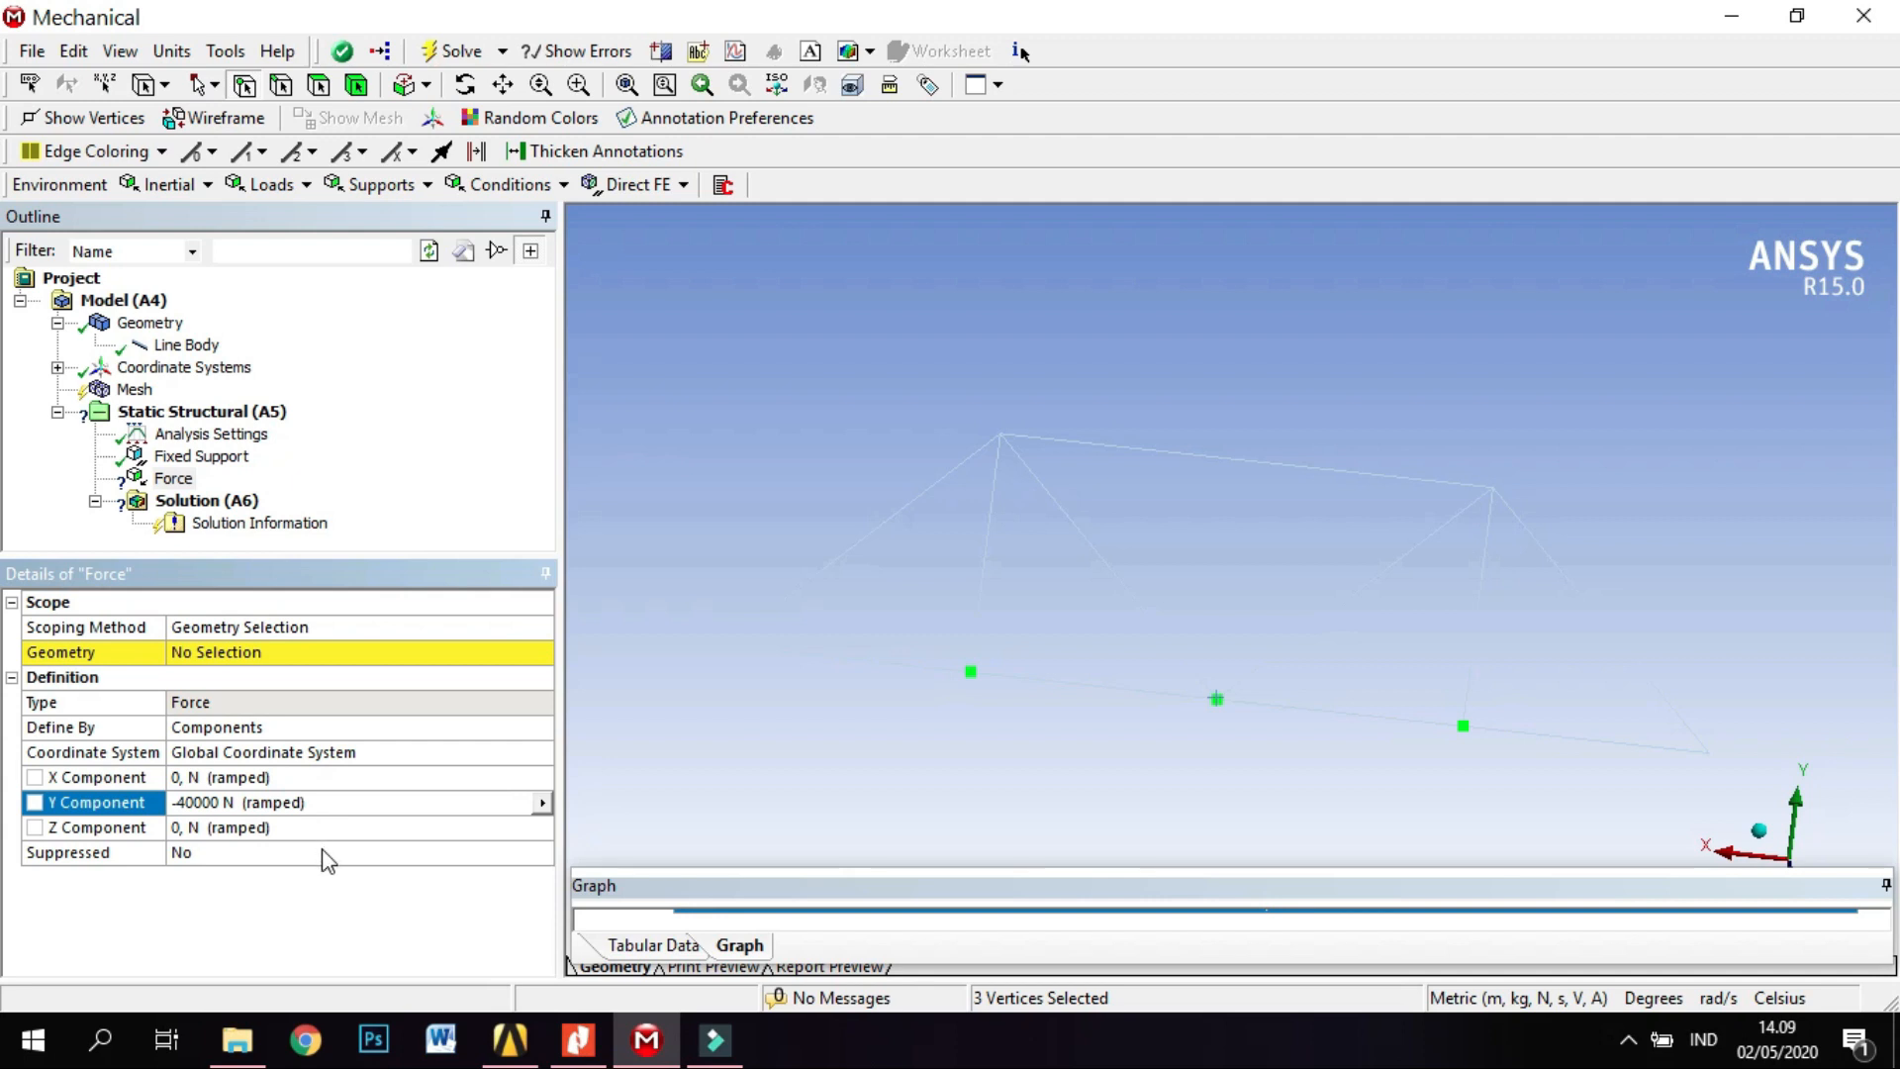
Scope the force to the three selected interior vertices along the truss's lower chord.
click(263, 655)
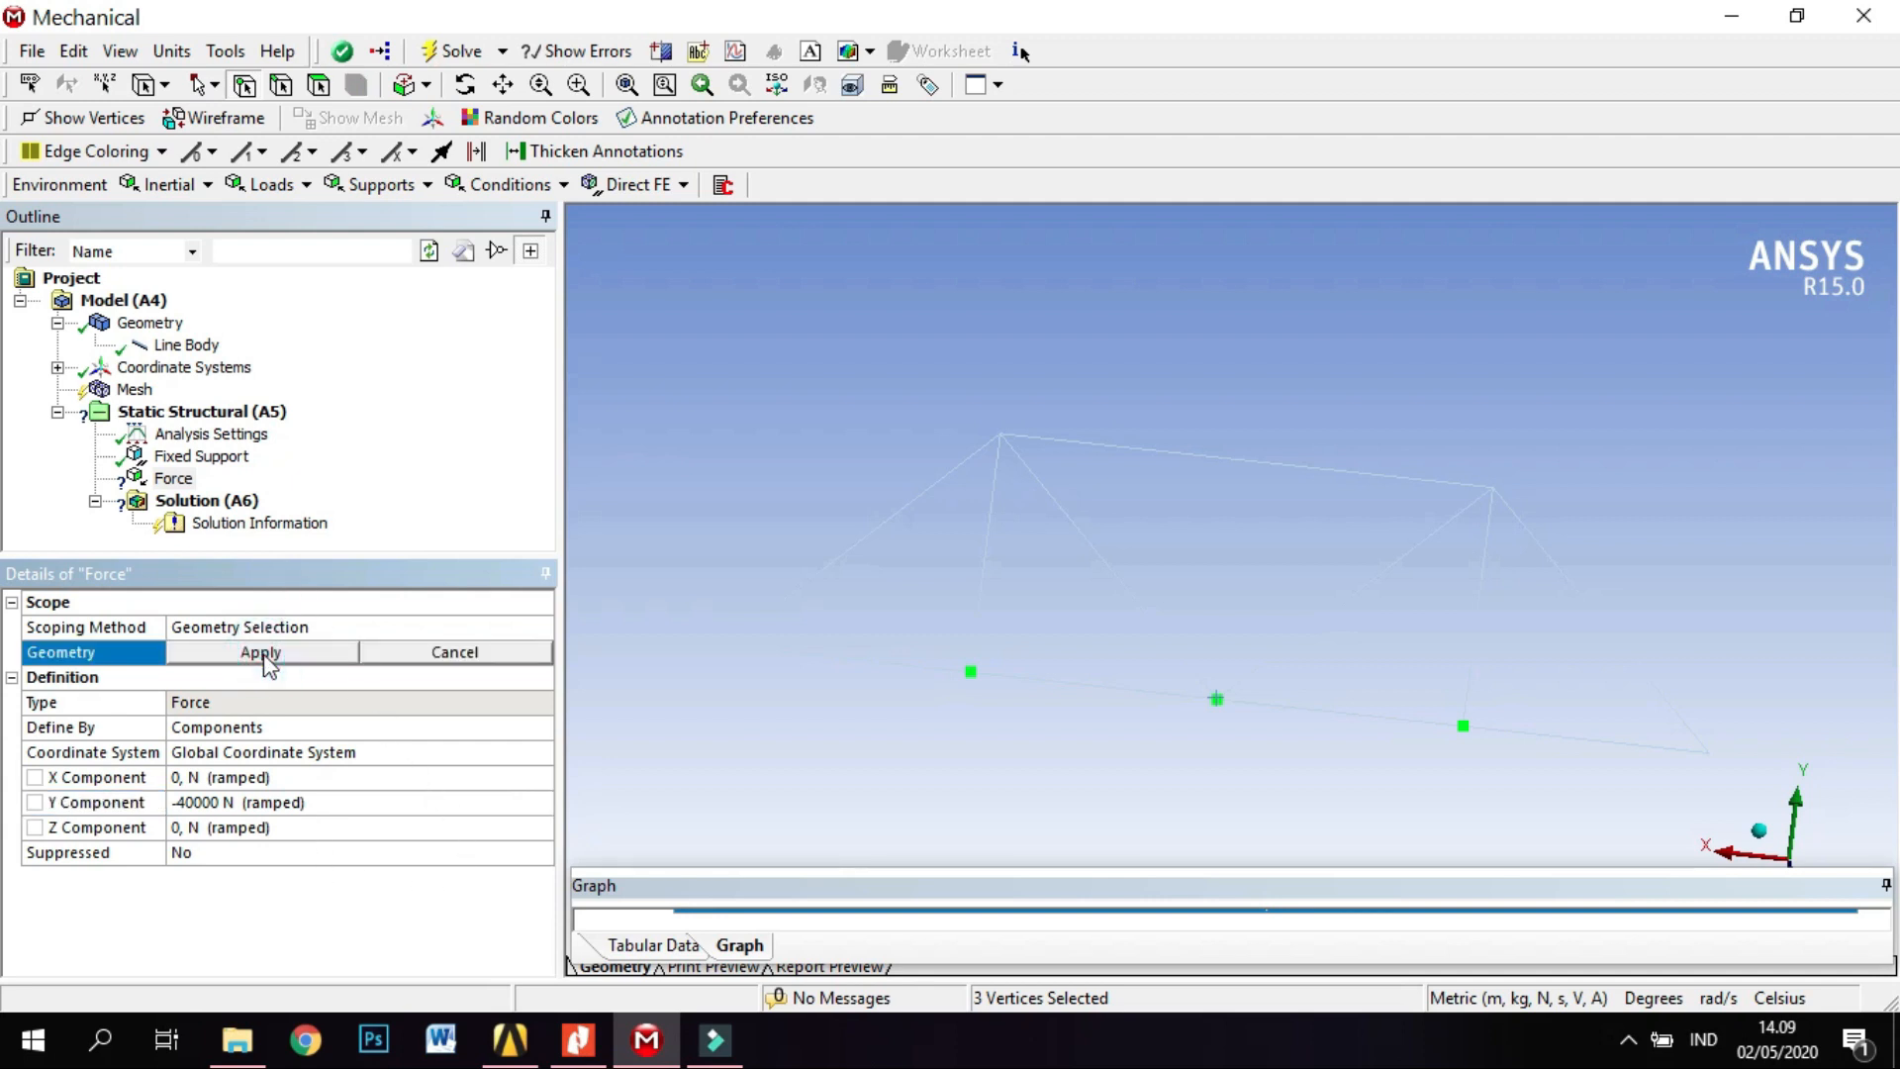
click(263, 655)
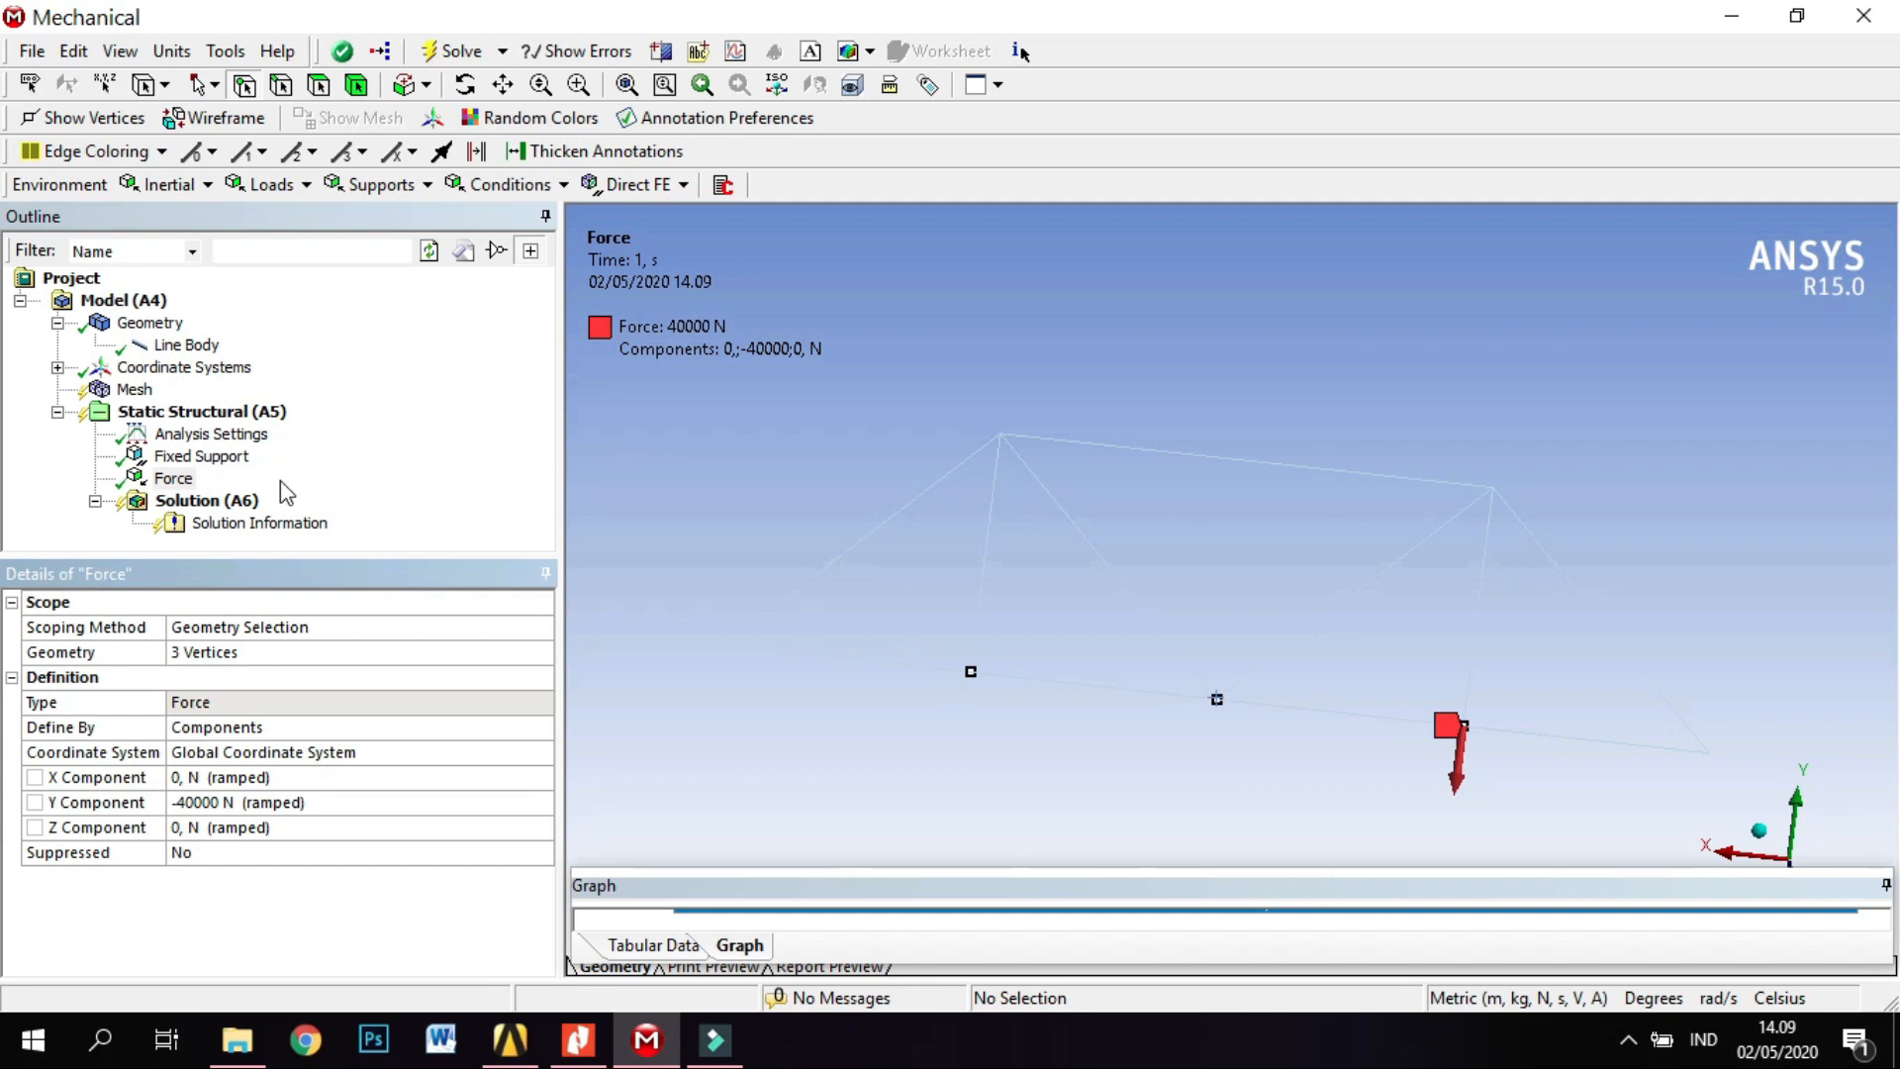
Add a Total Deformation result for all bodies to the solution.
right_click(226, 503)
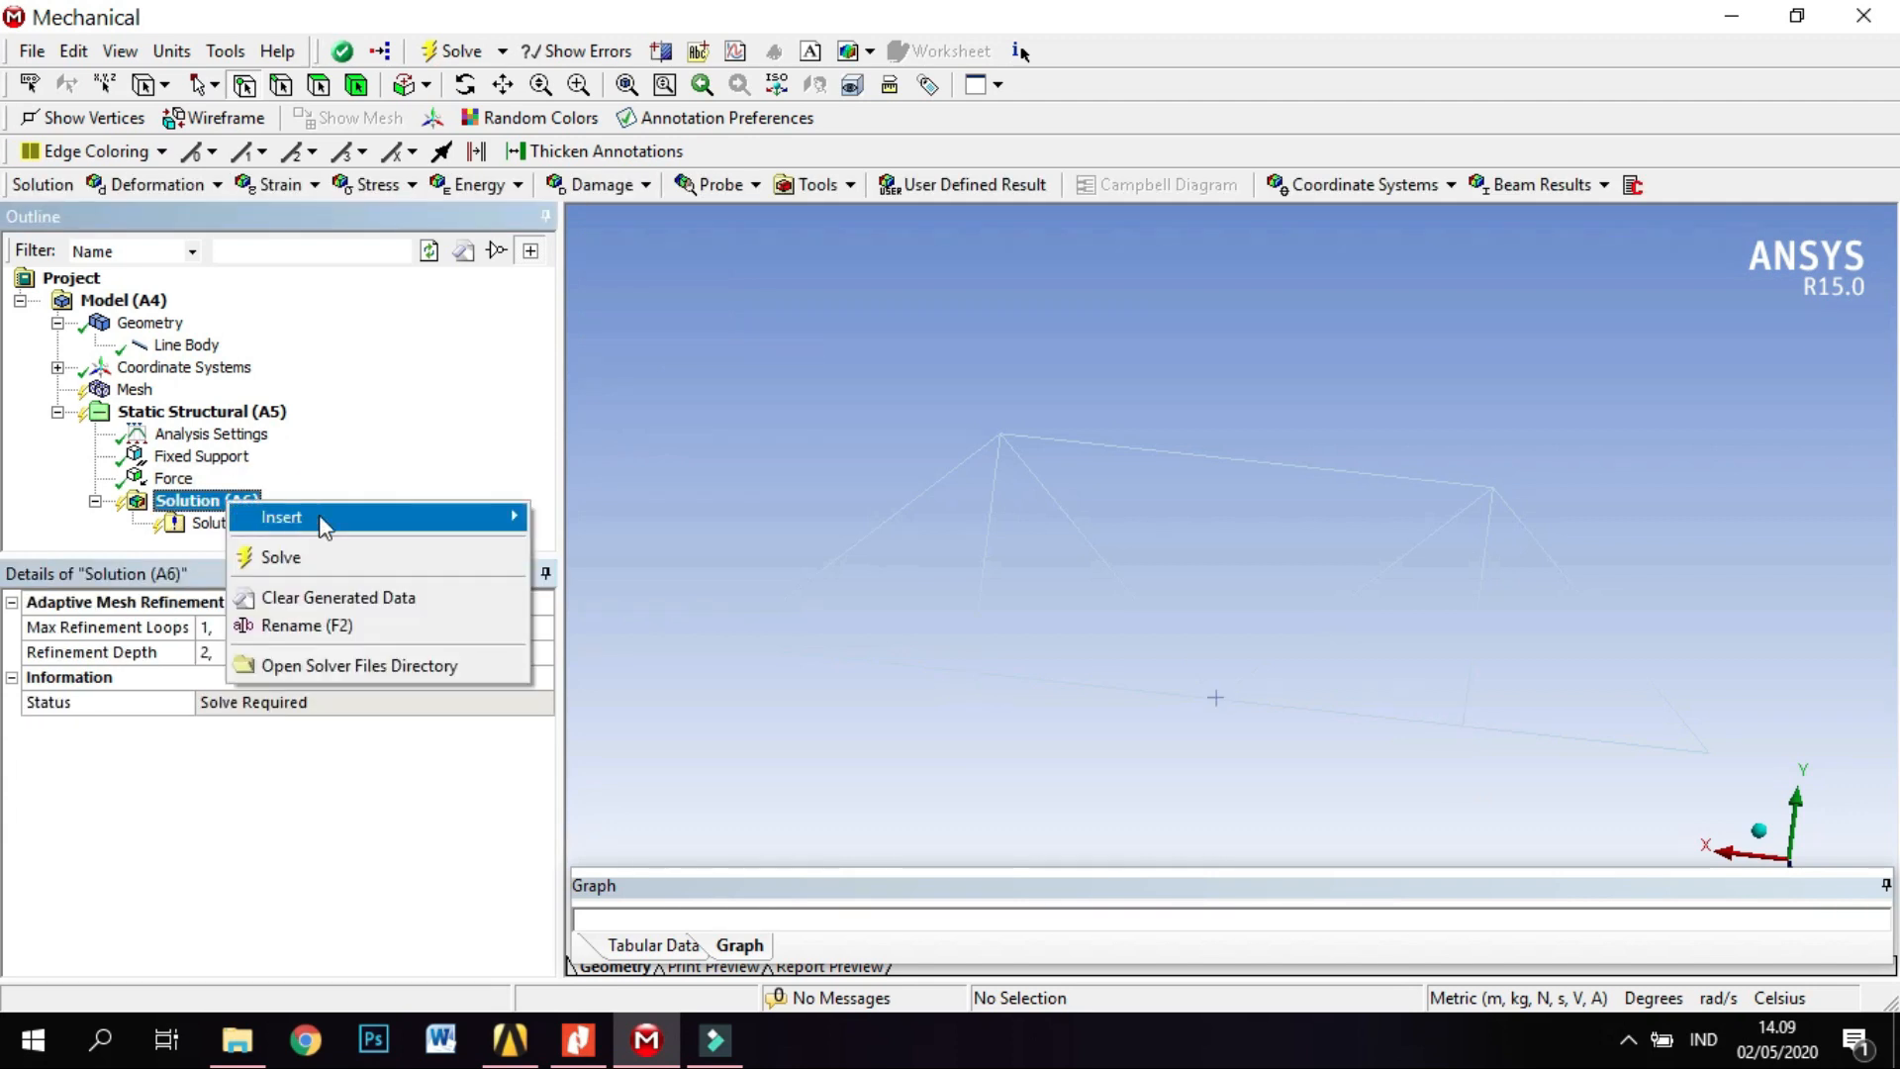
mouse_move(508, 527)
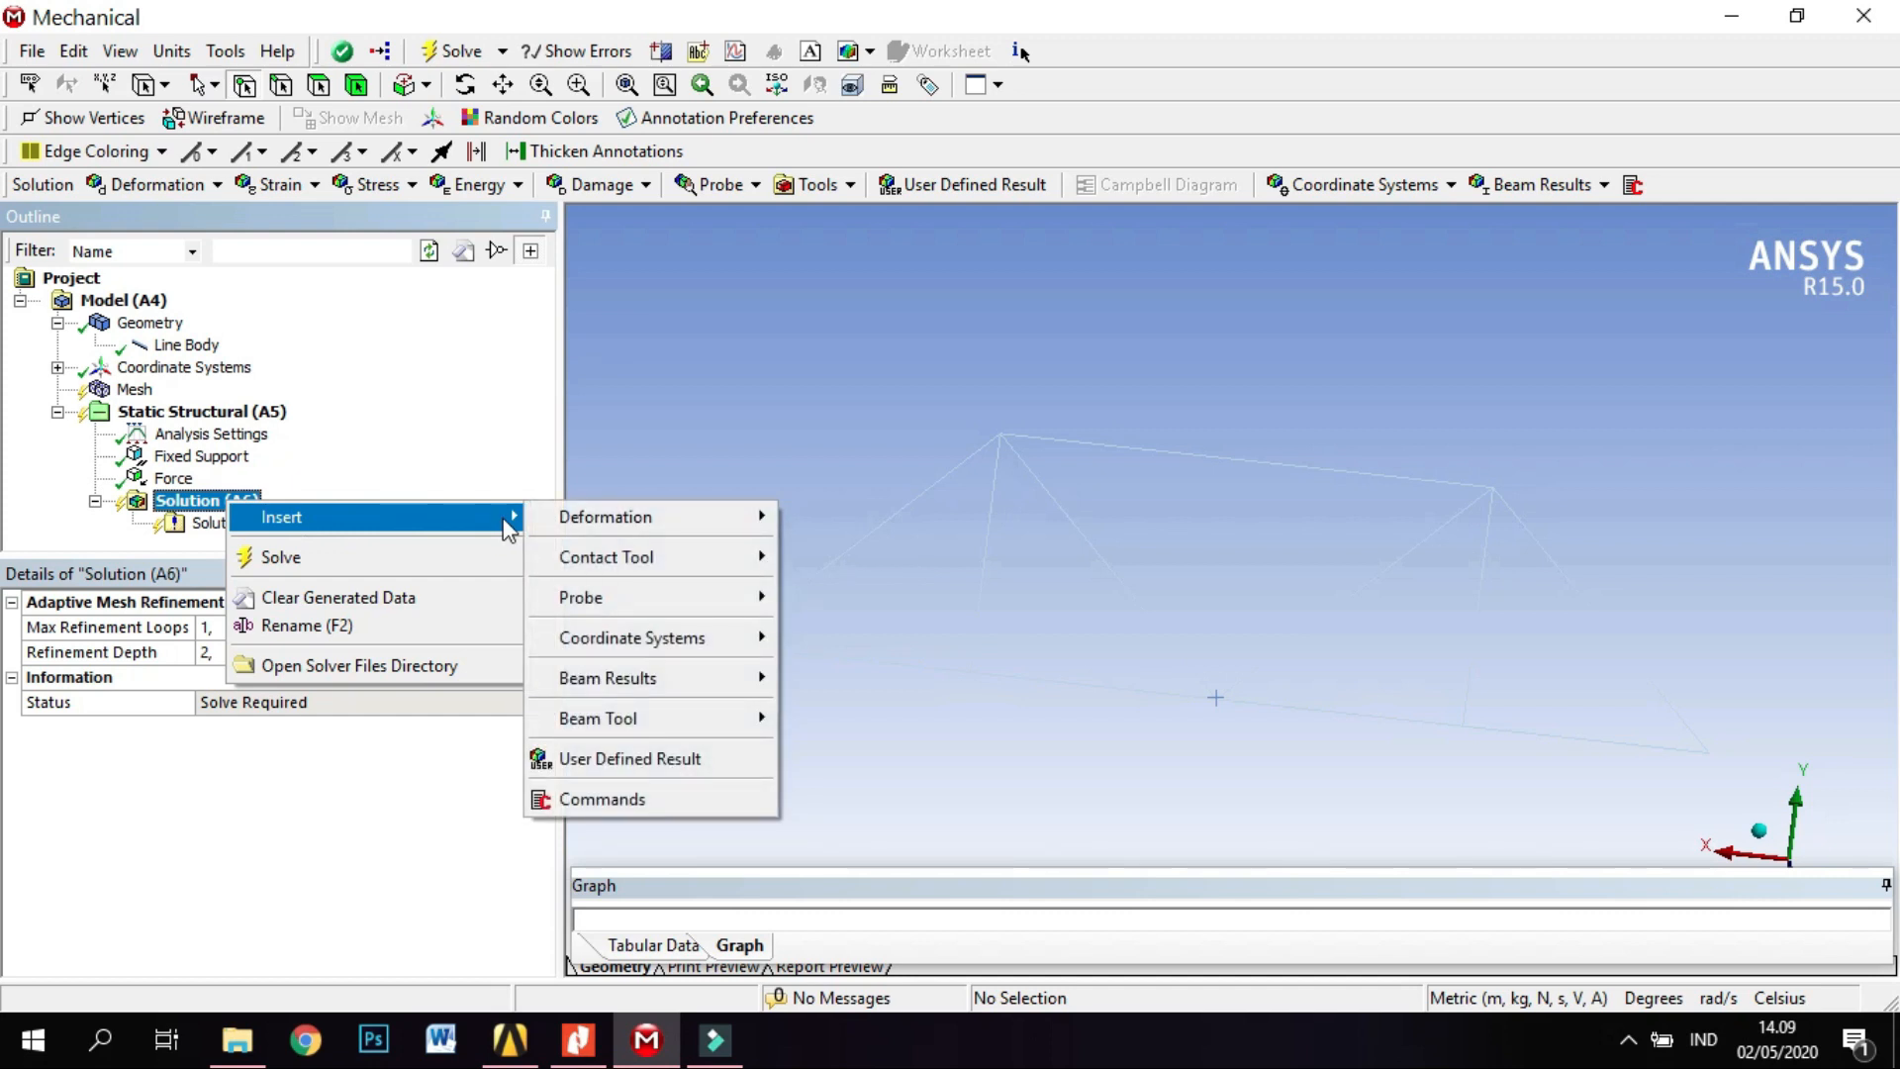
mouse_move(661, 524)
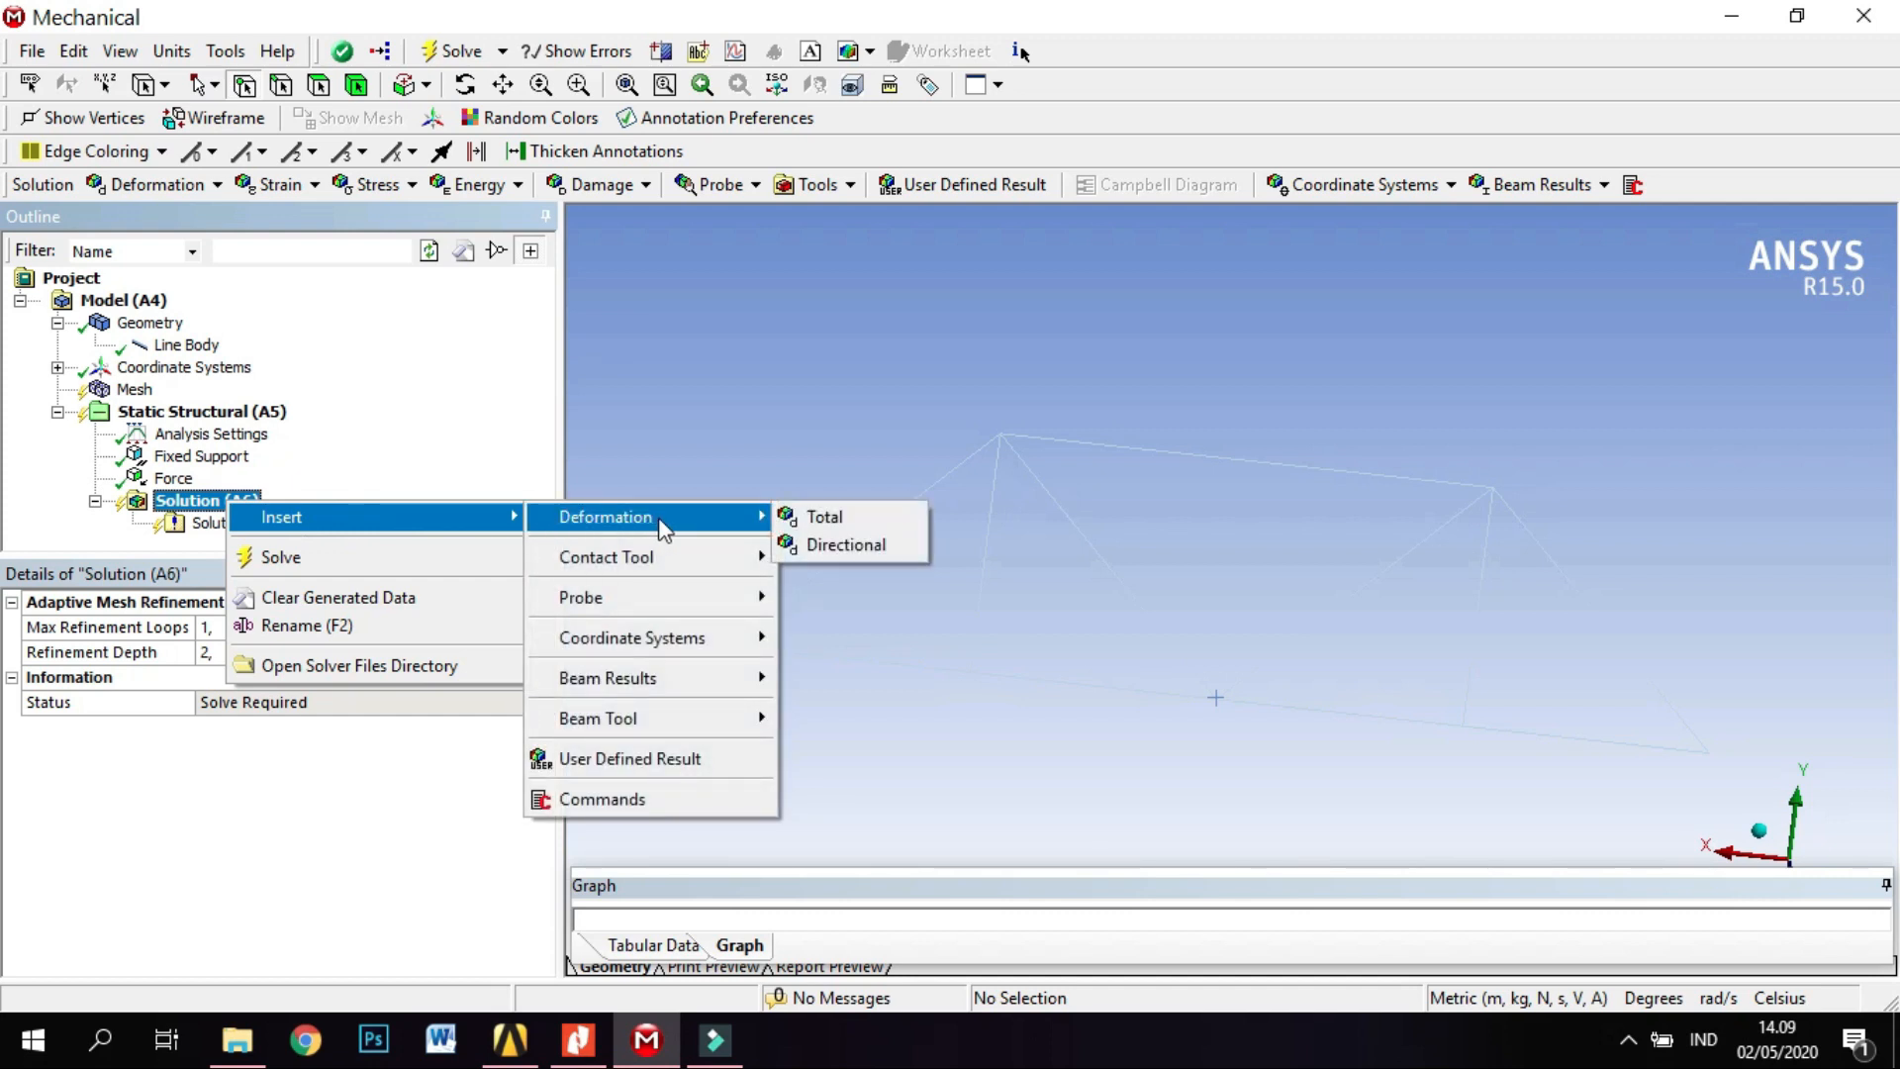
click(829, 518)
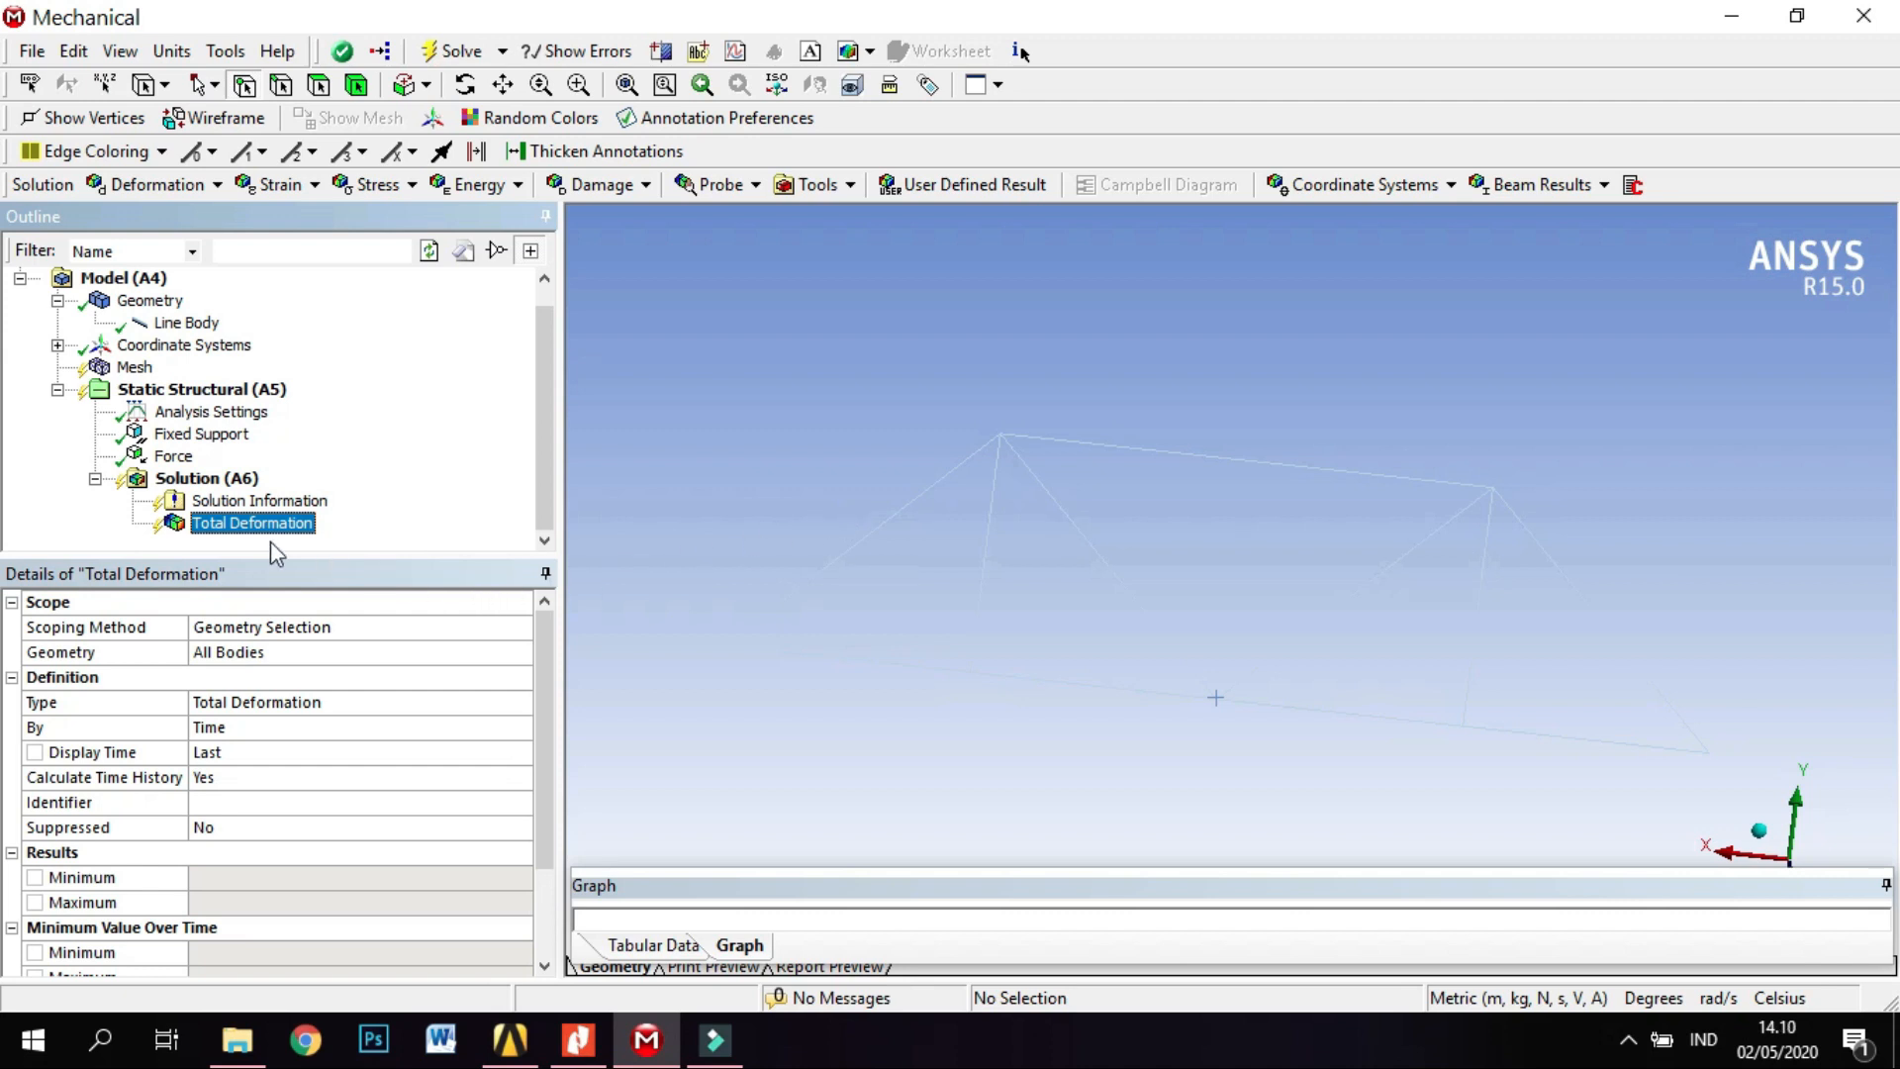
Add a Force Reaction probe to the solution, with Fixed Support as its boundary condition.
click(188, 479)
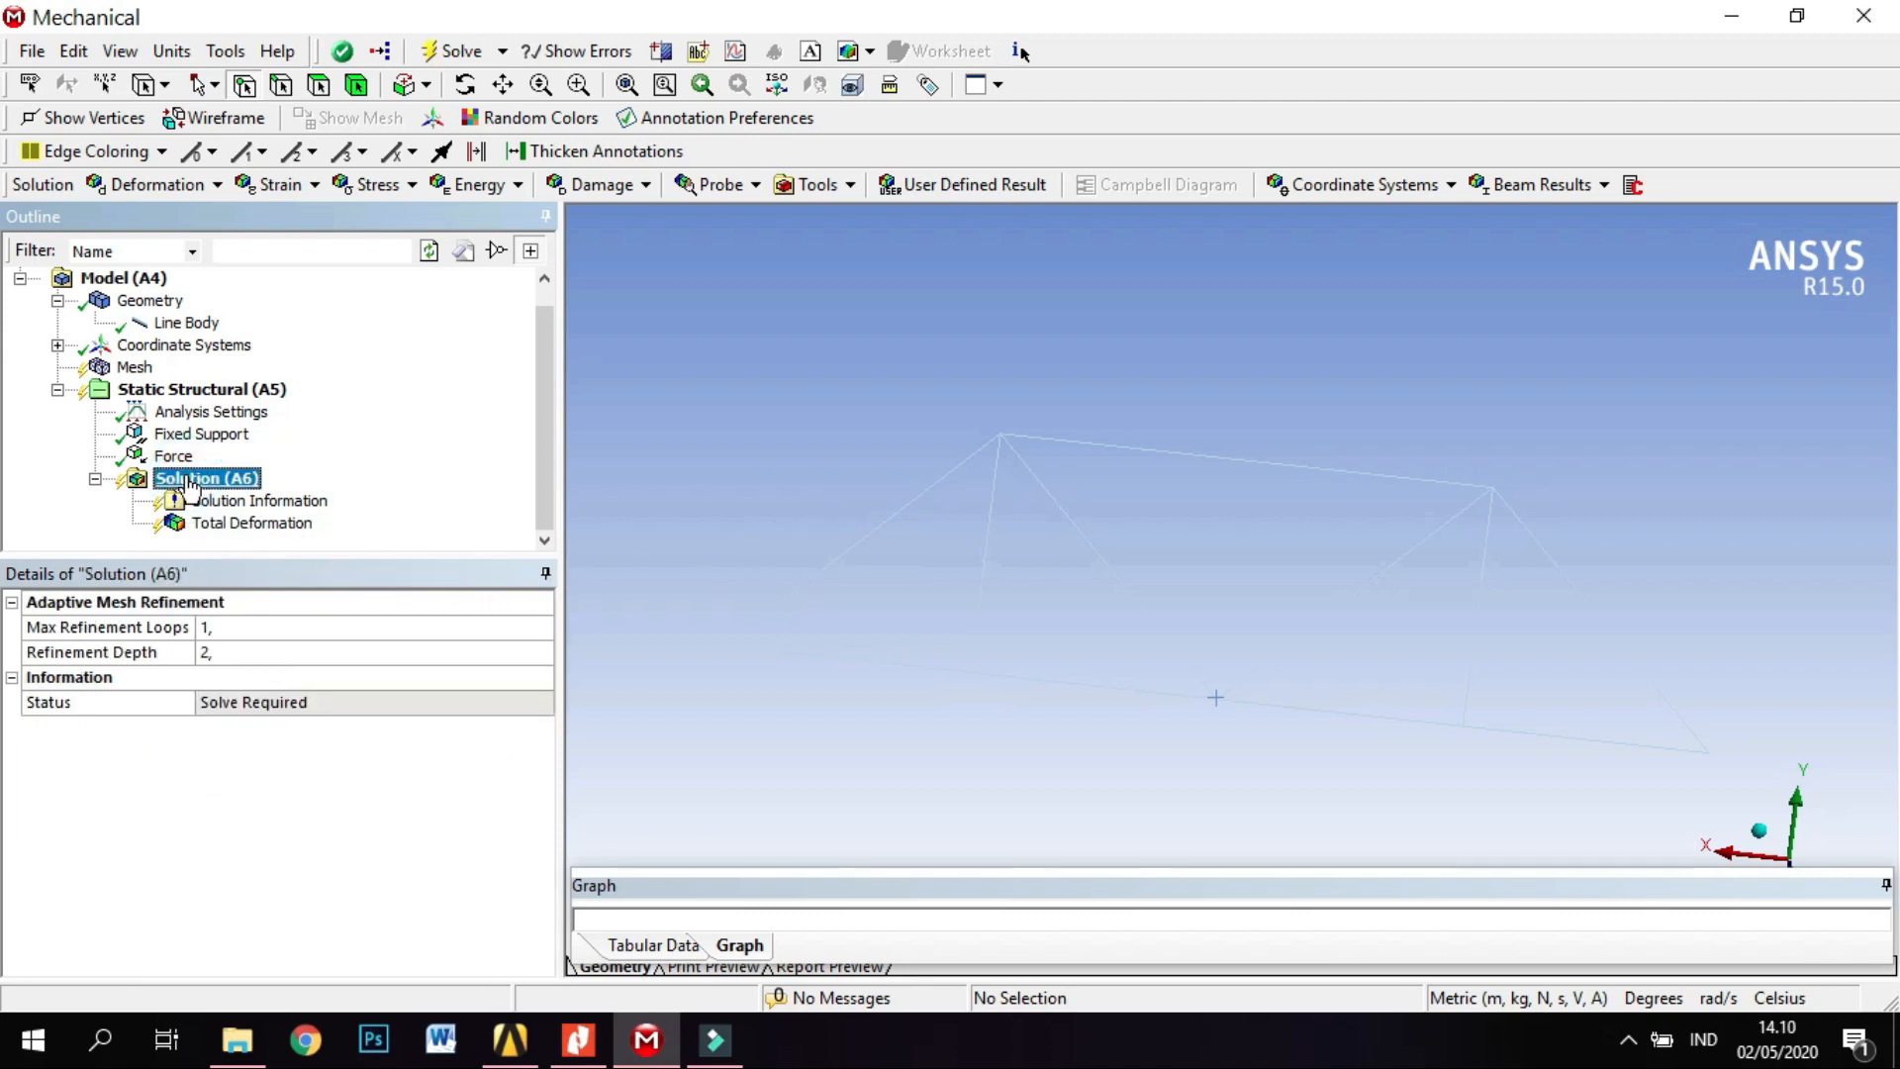
right_click(189, 481)
mouse_move(330, 495)
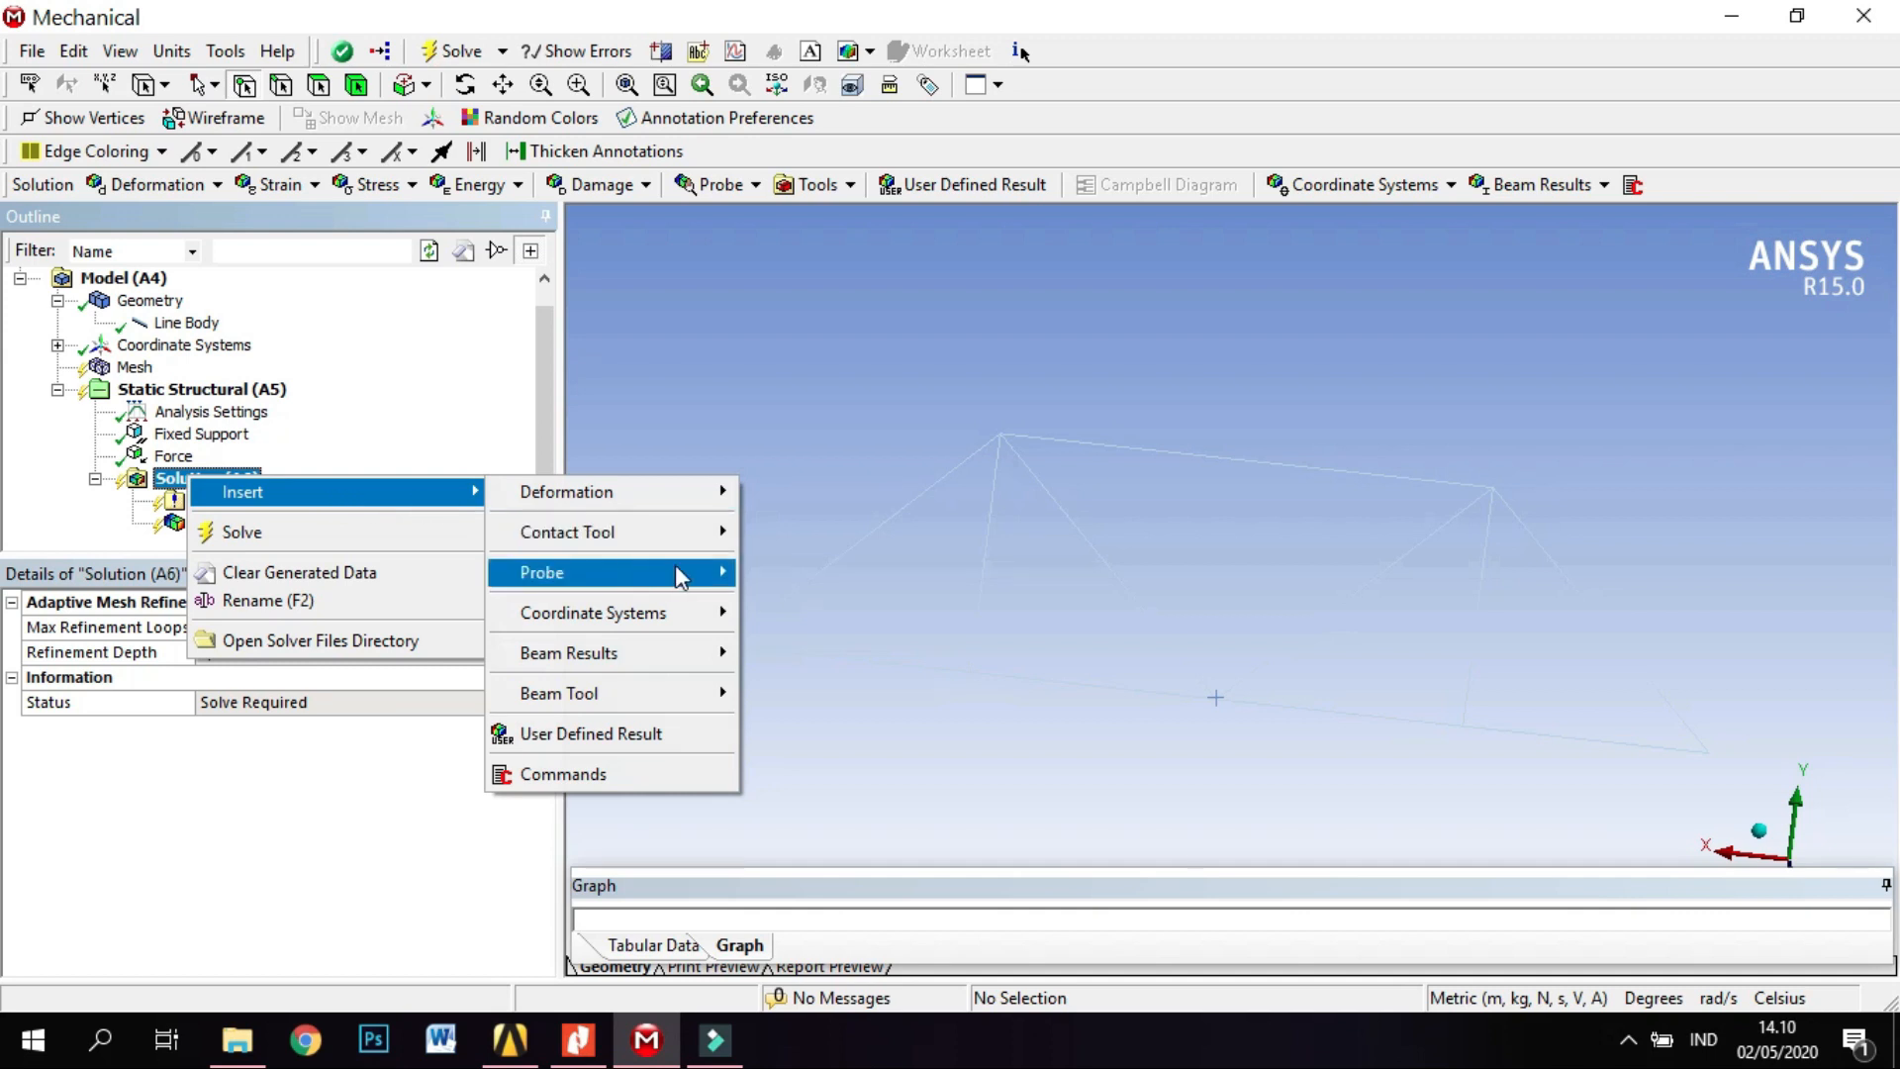
mouse_move(681, 576)
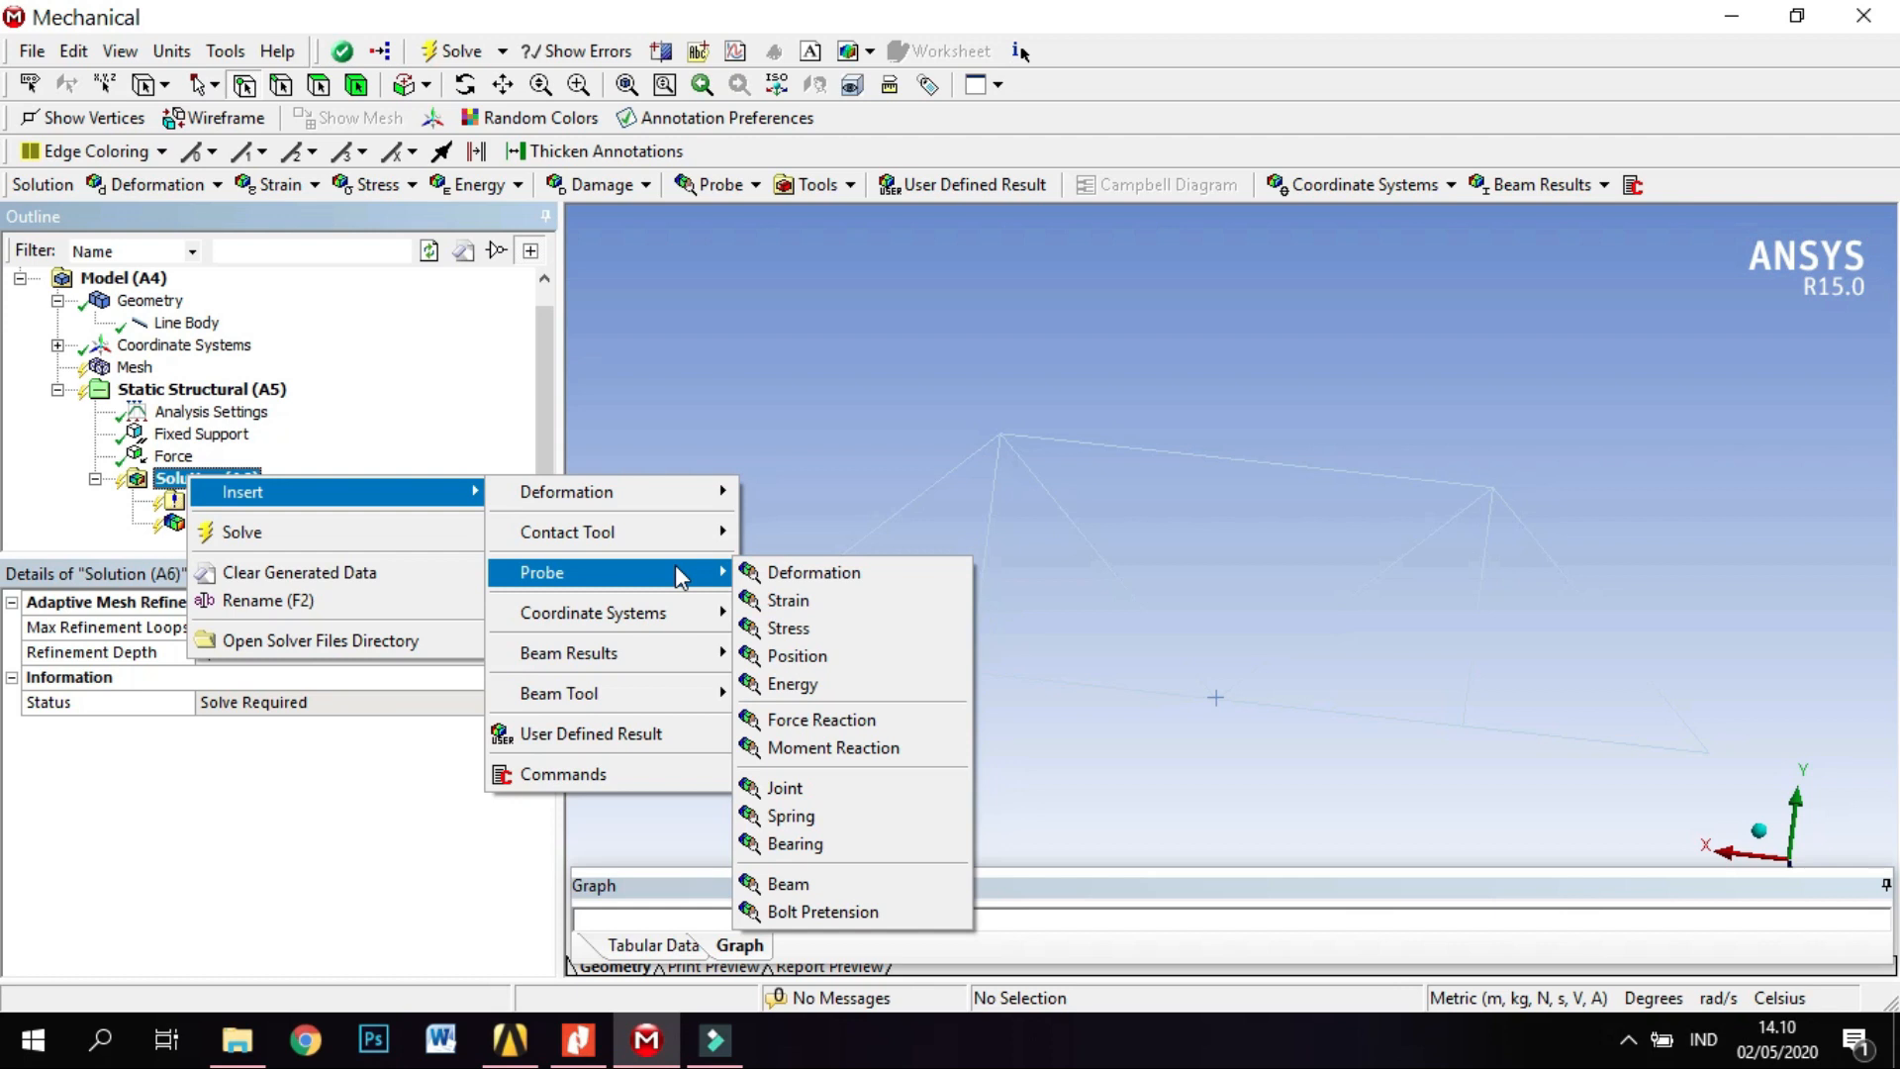
click(861, 729)
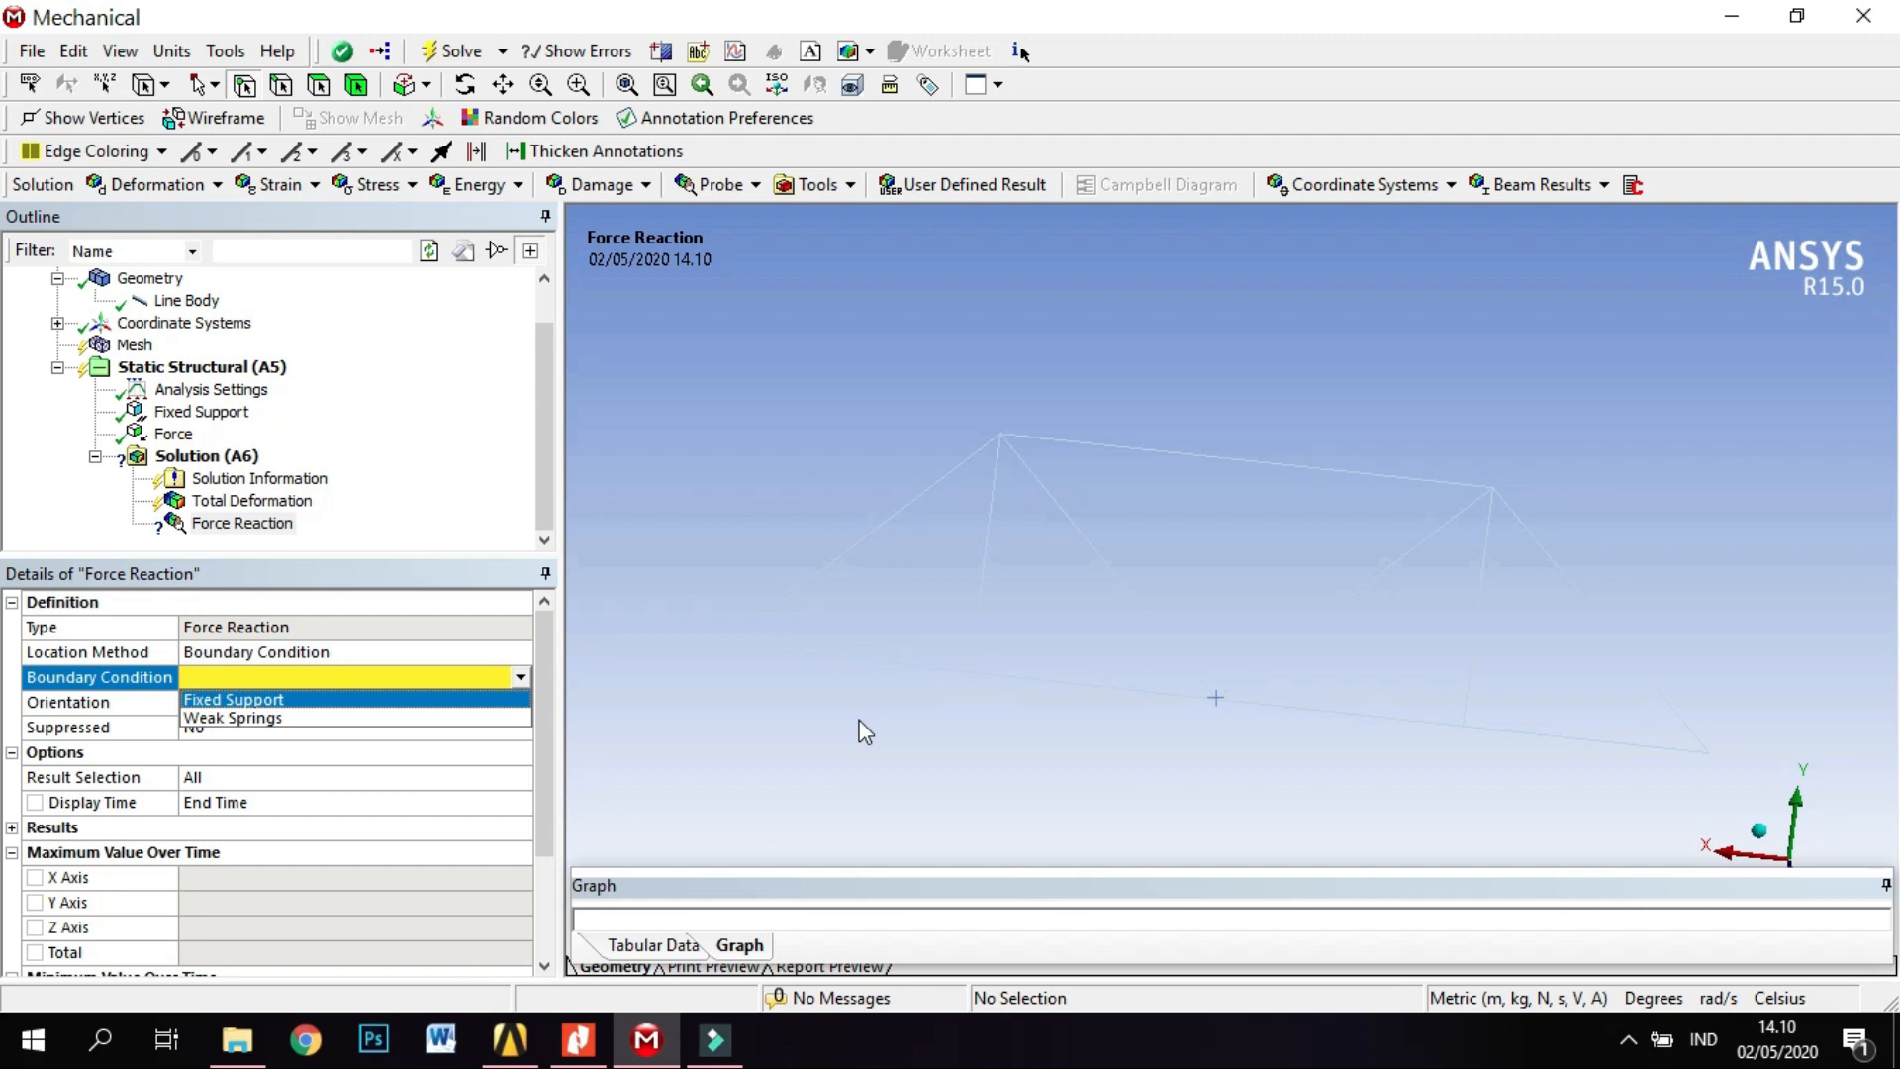
click(442, 701)
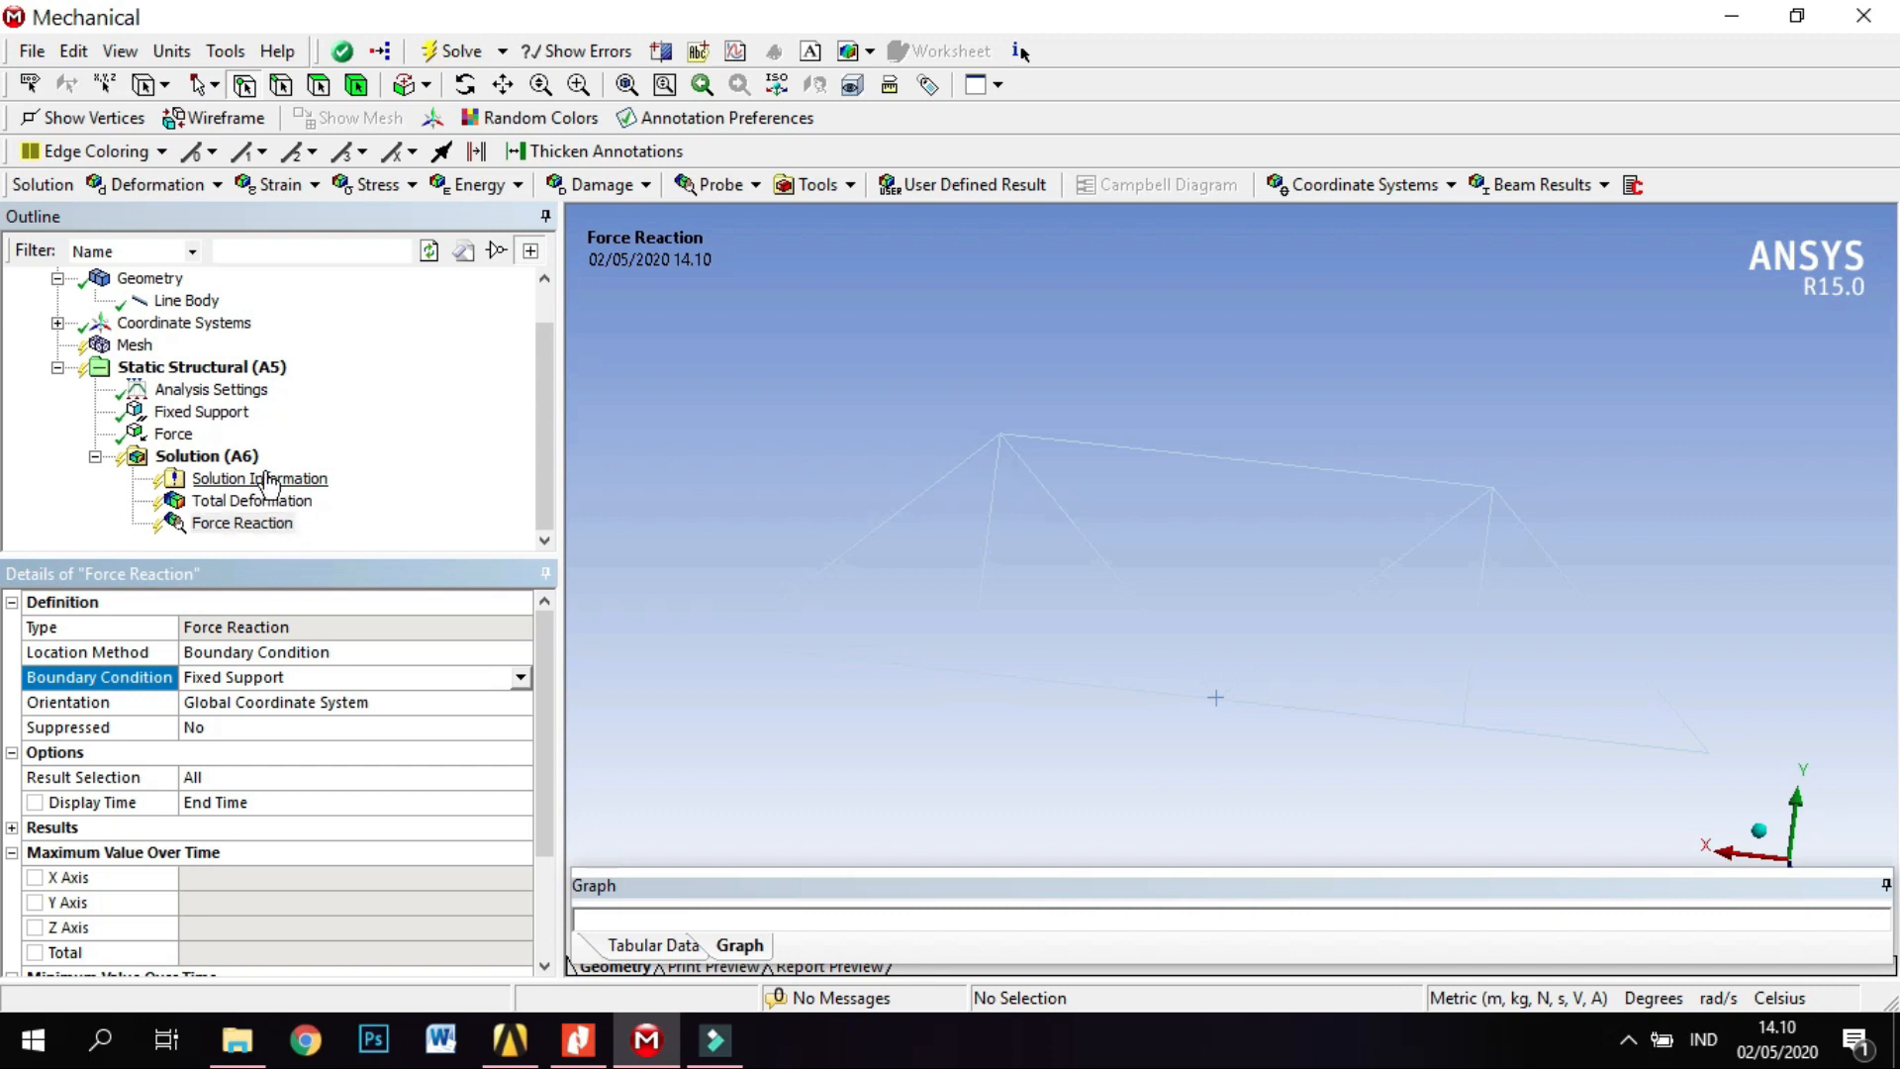
Generate the truss mesh and solve the static structural analysis.
right_click(121, 348)
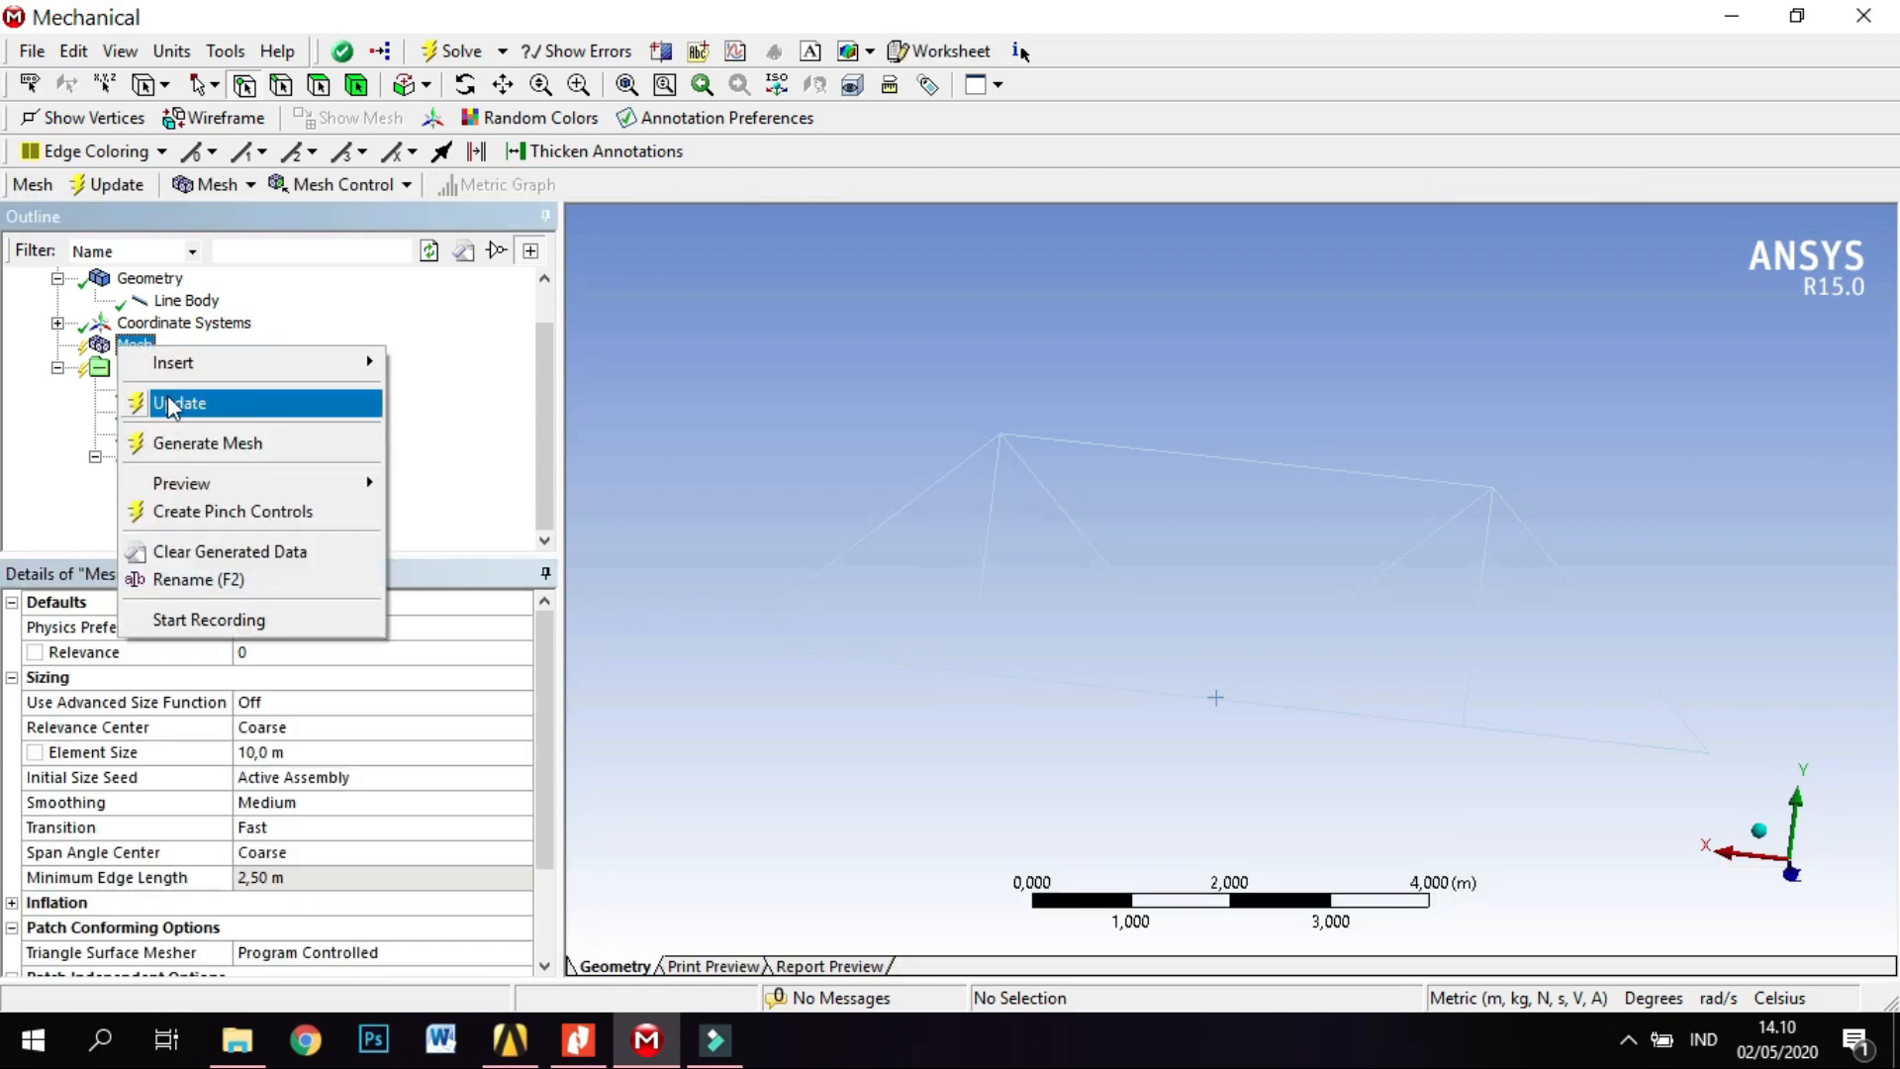
click(198, 442)
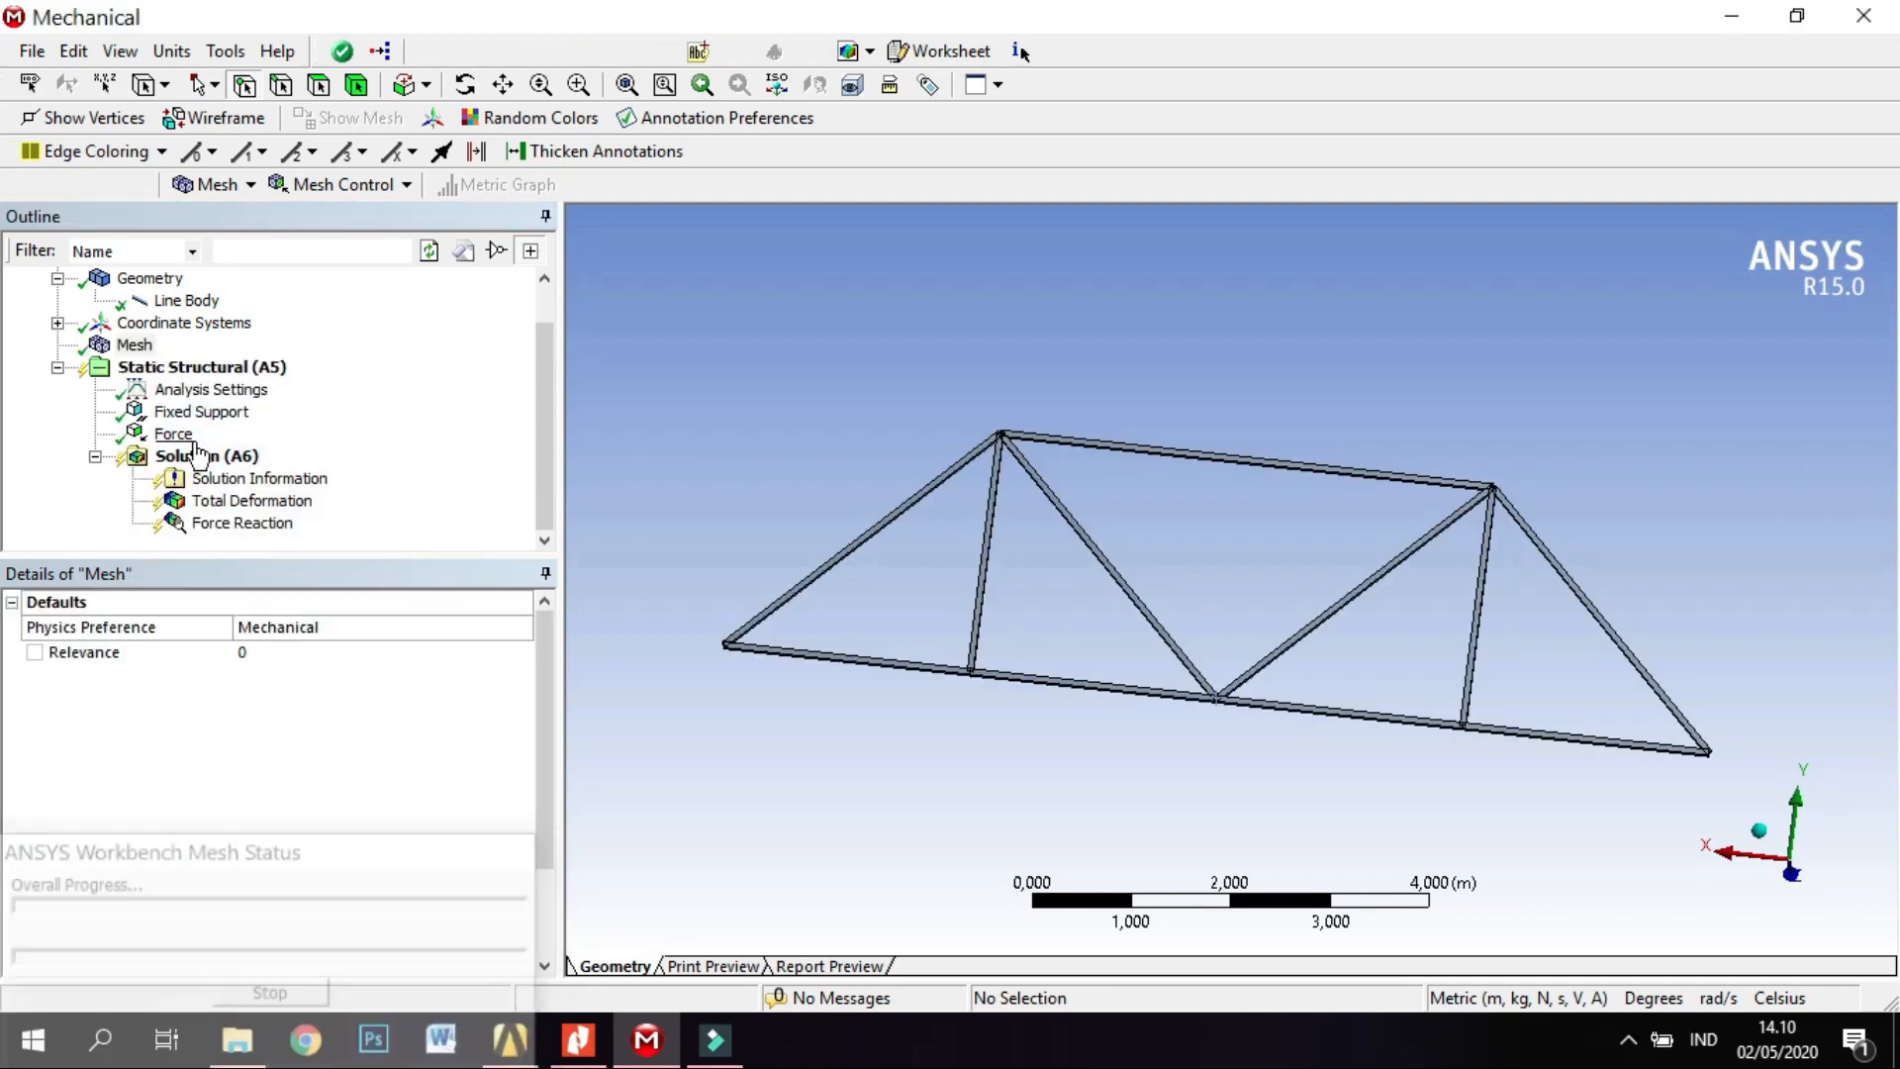
right_click(175, 377)
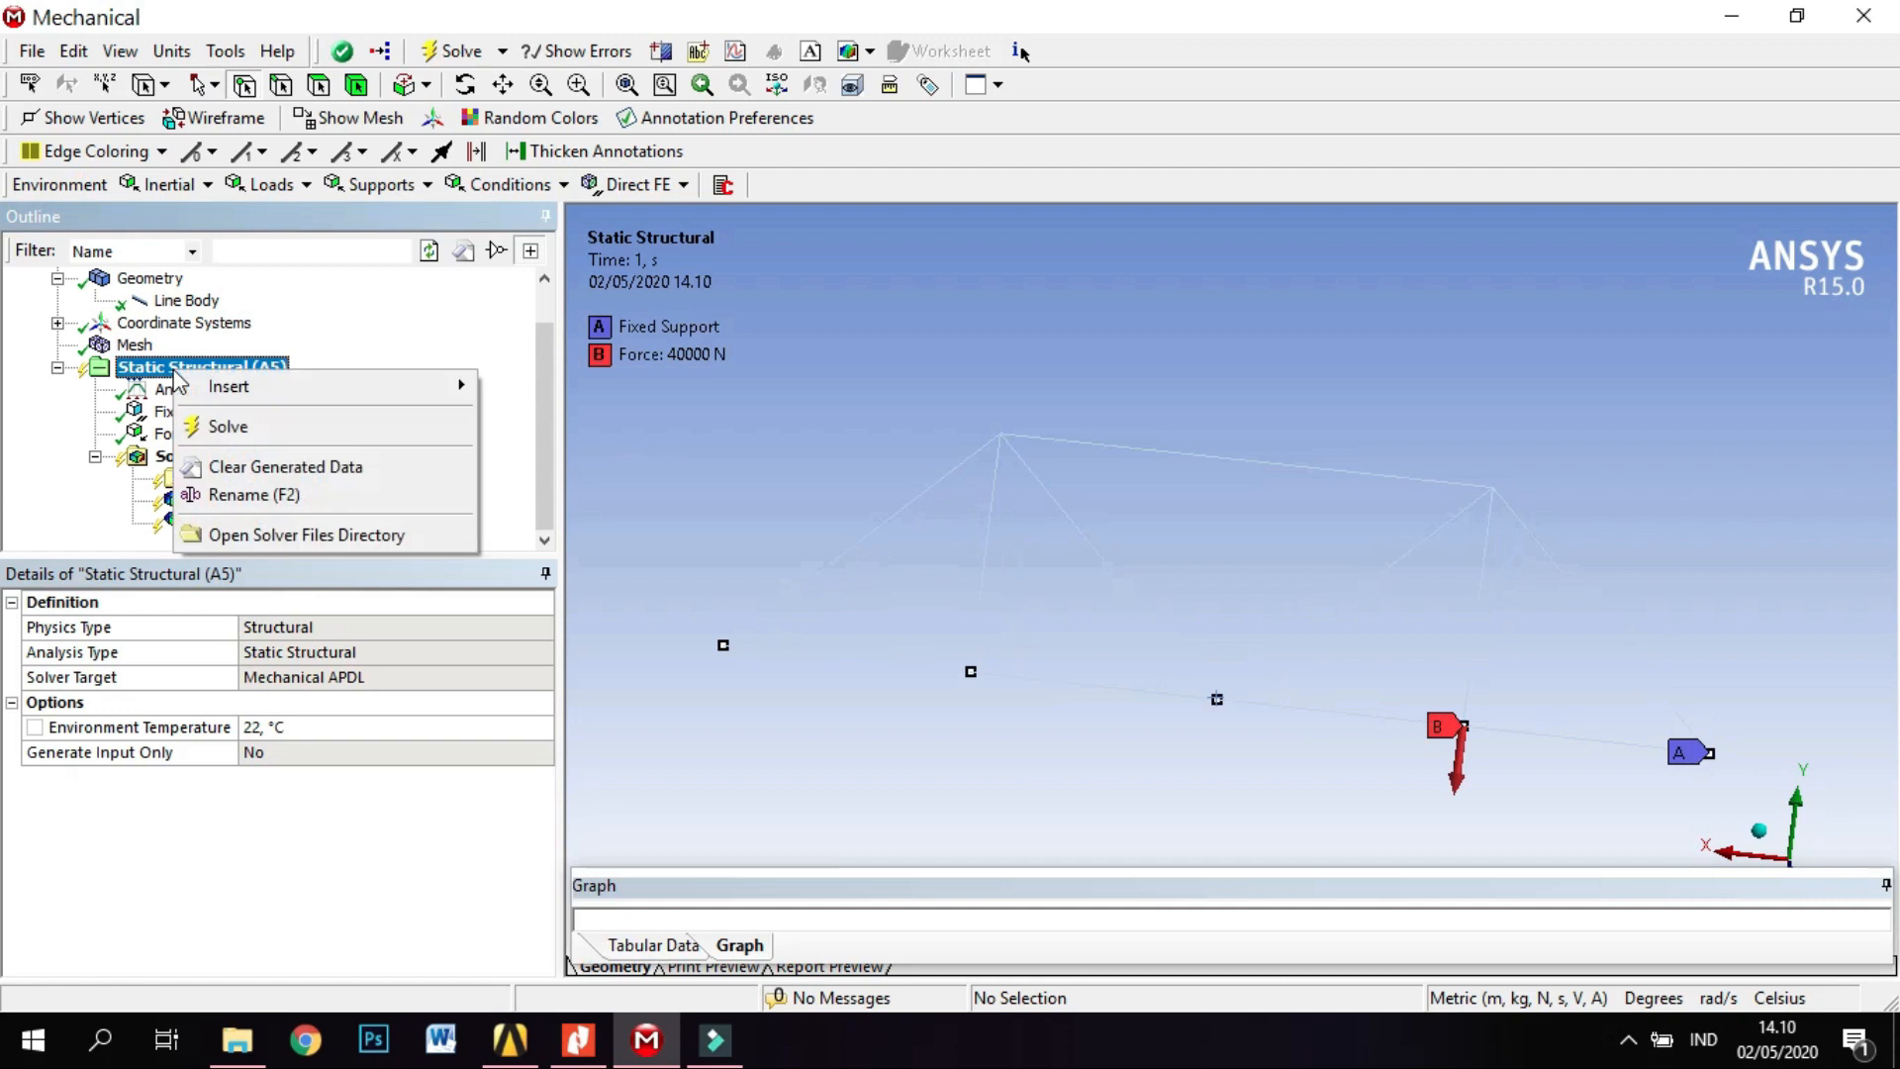
click(228, 429)
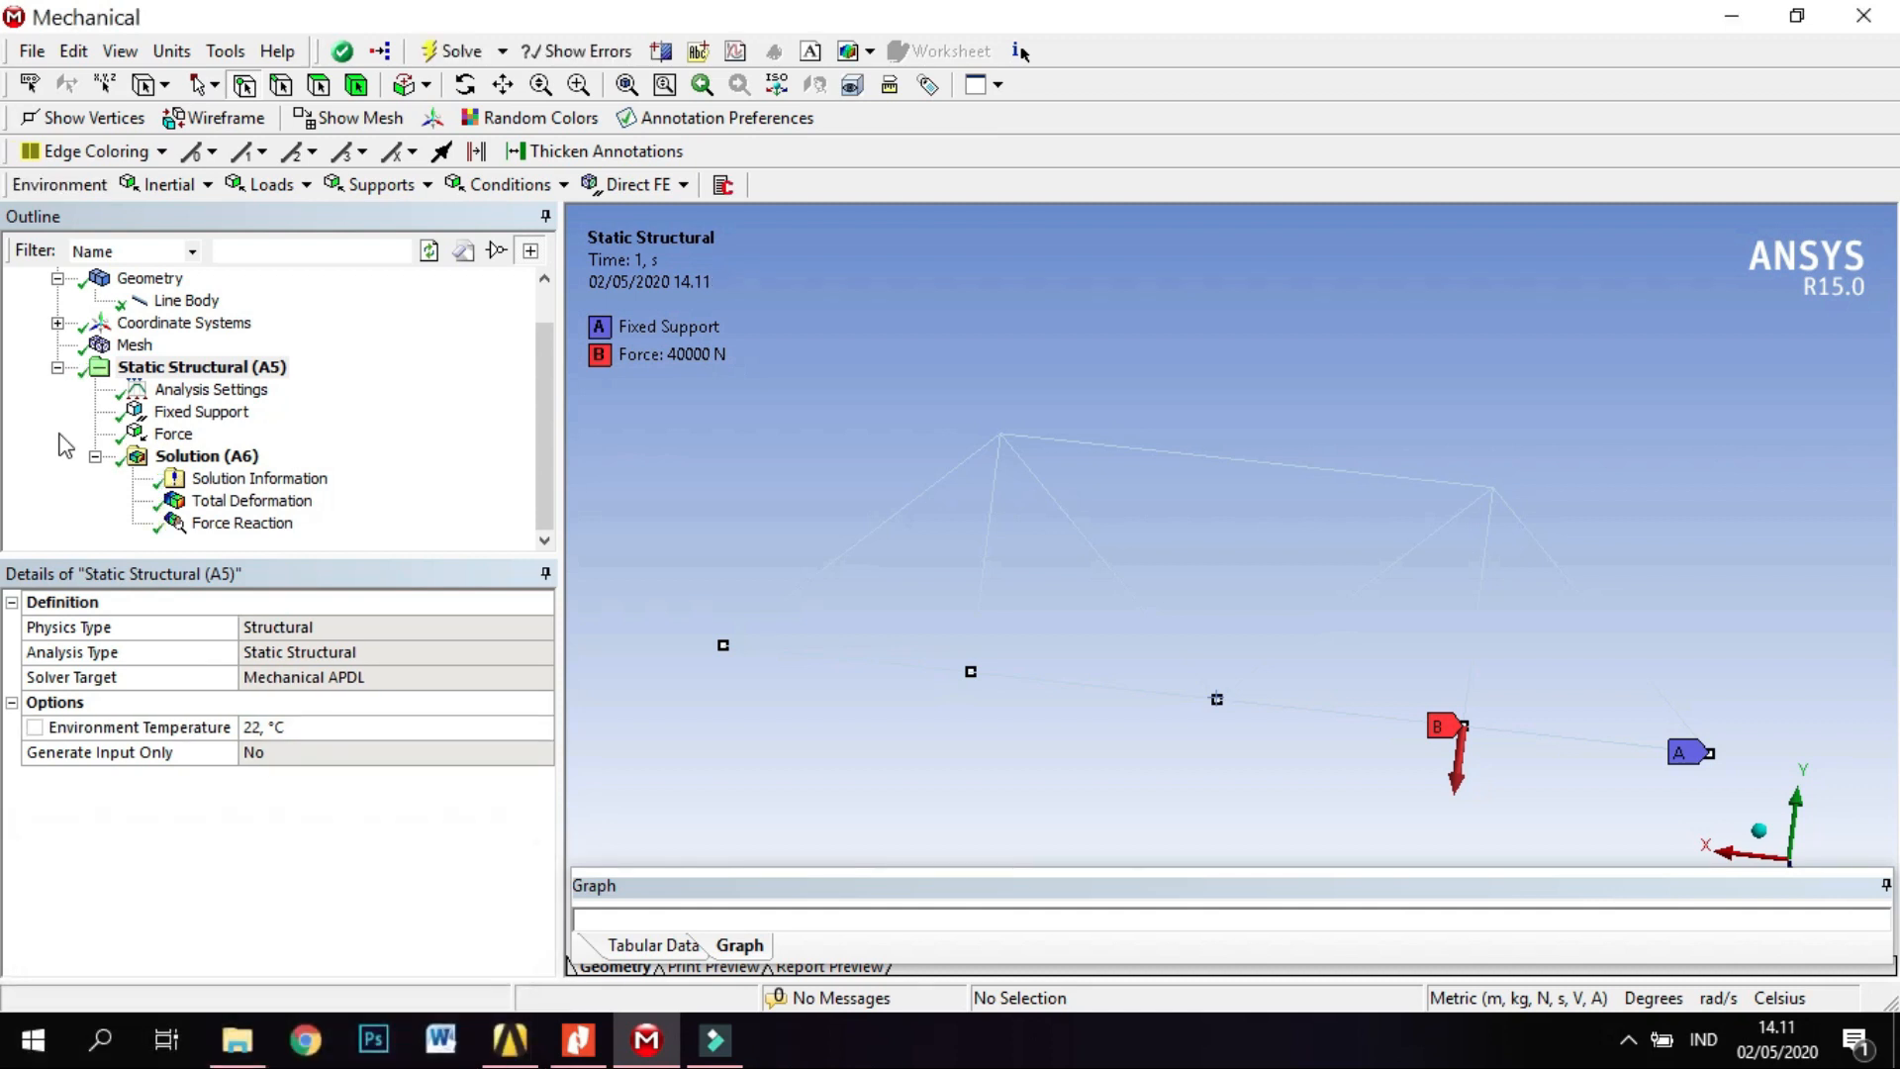
Examine the truss's Total Deformation result and enlarge the graph area to play its animation.
click(219, 502)
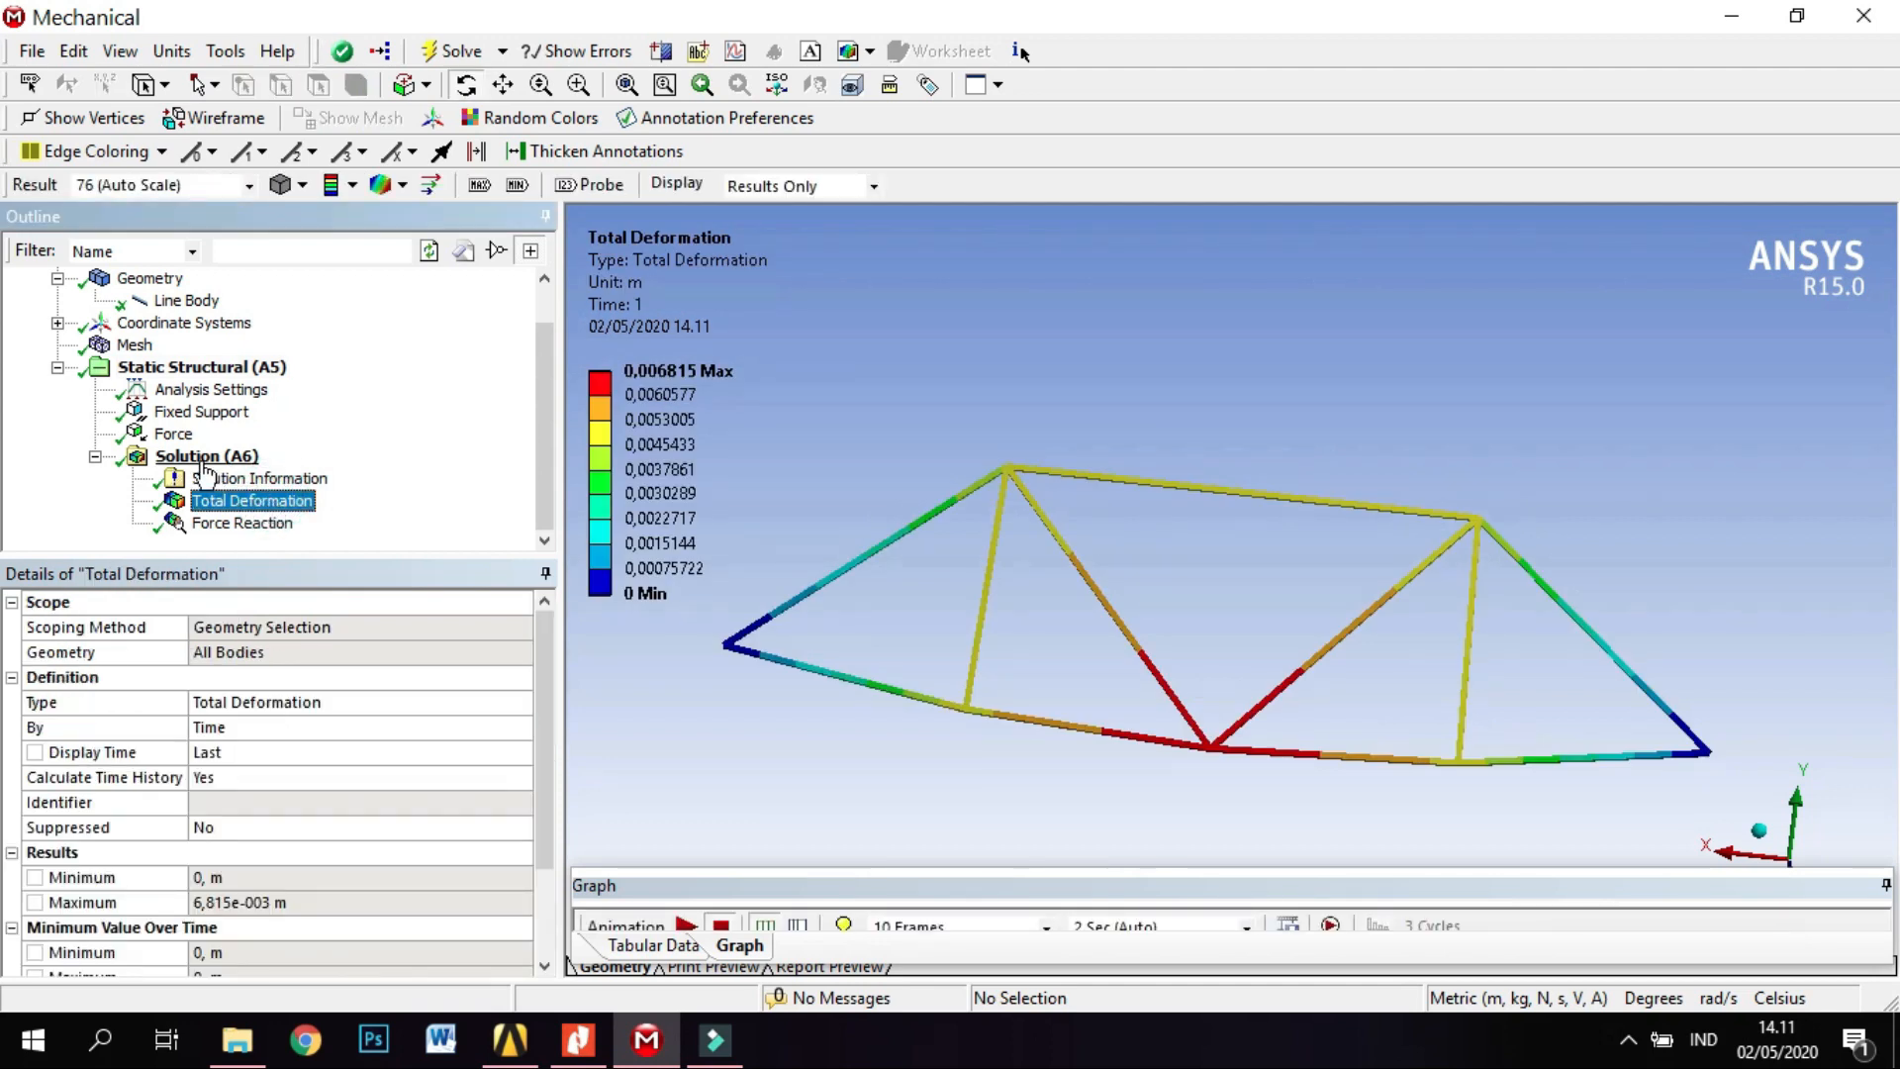
right_click(237, 370)
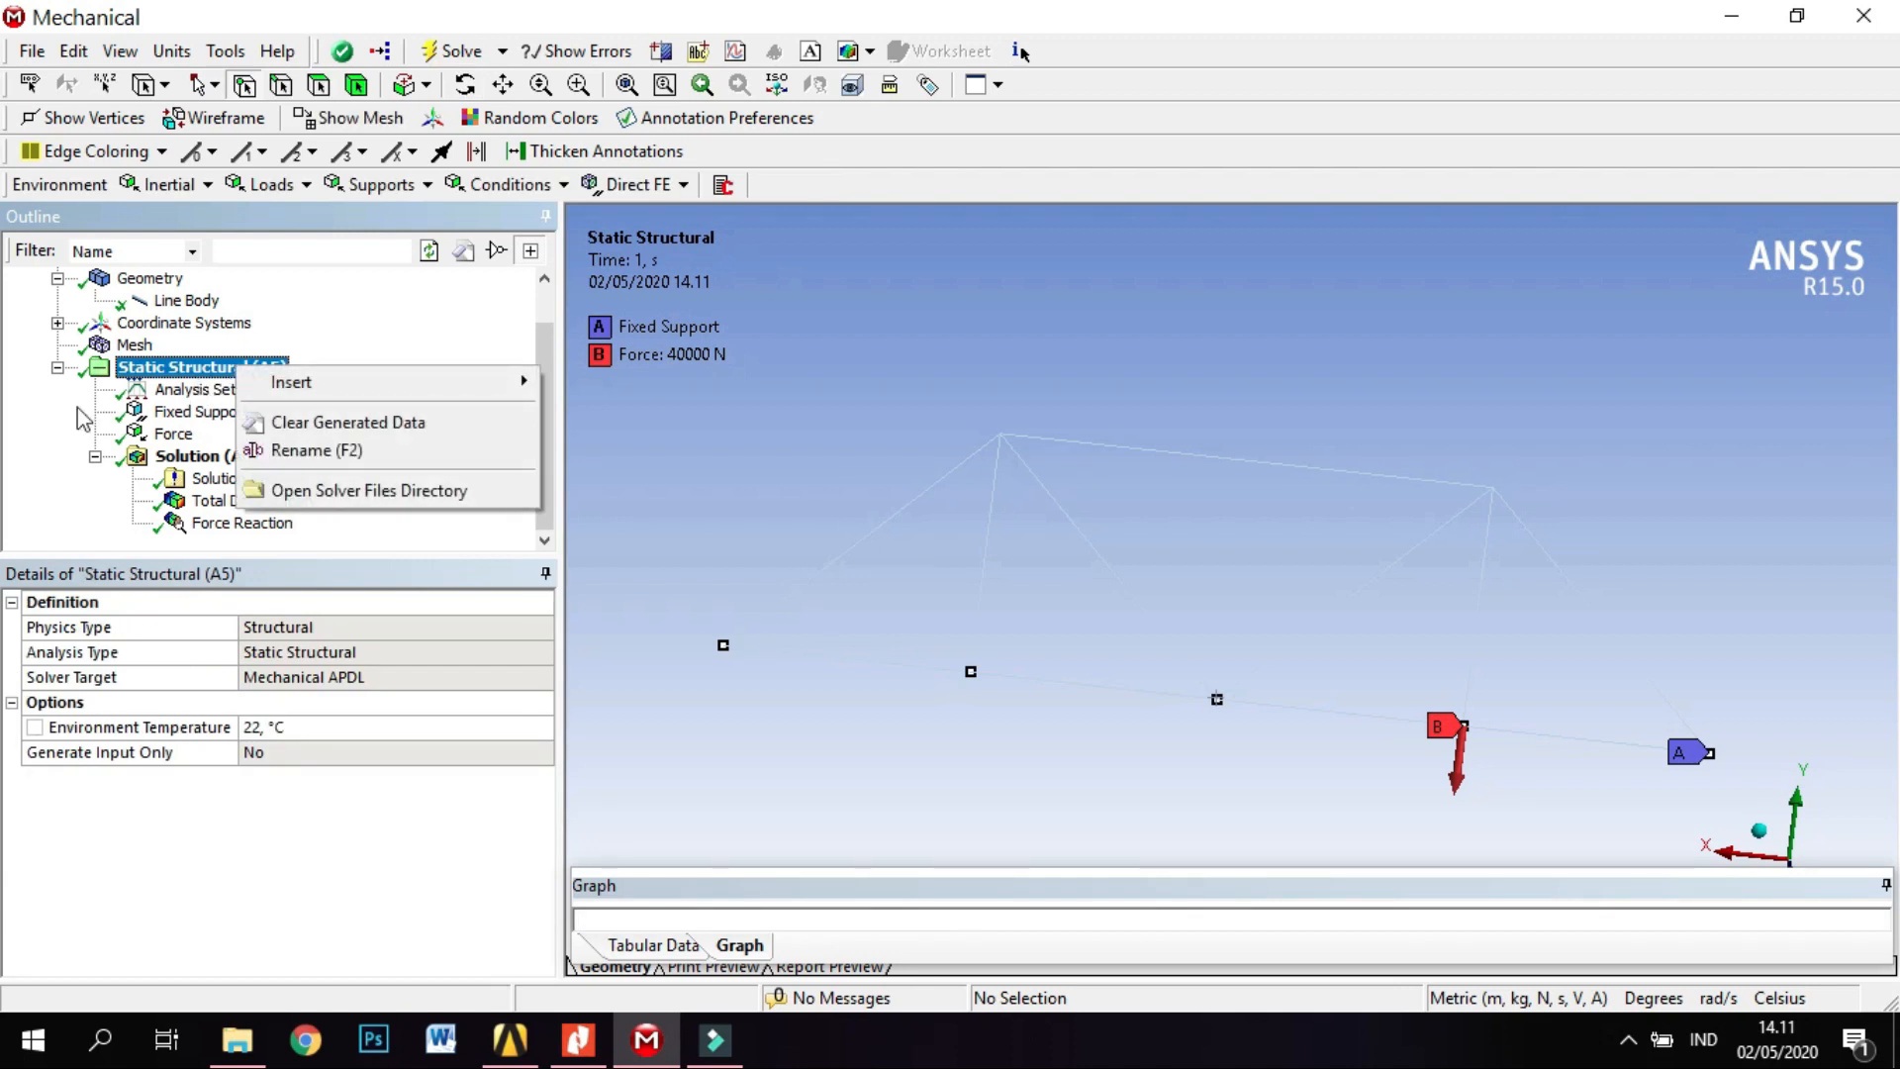
click(45, 415)
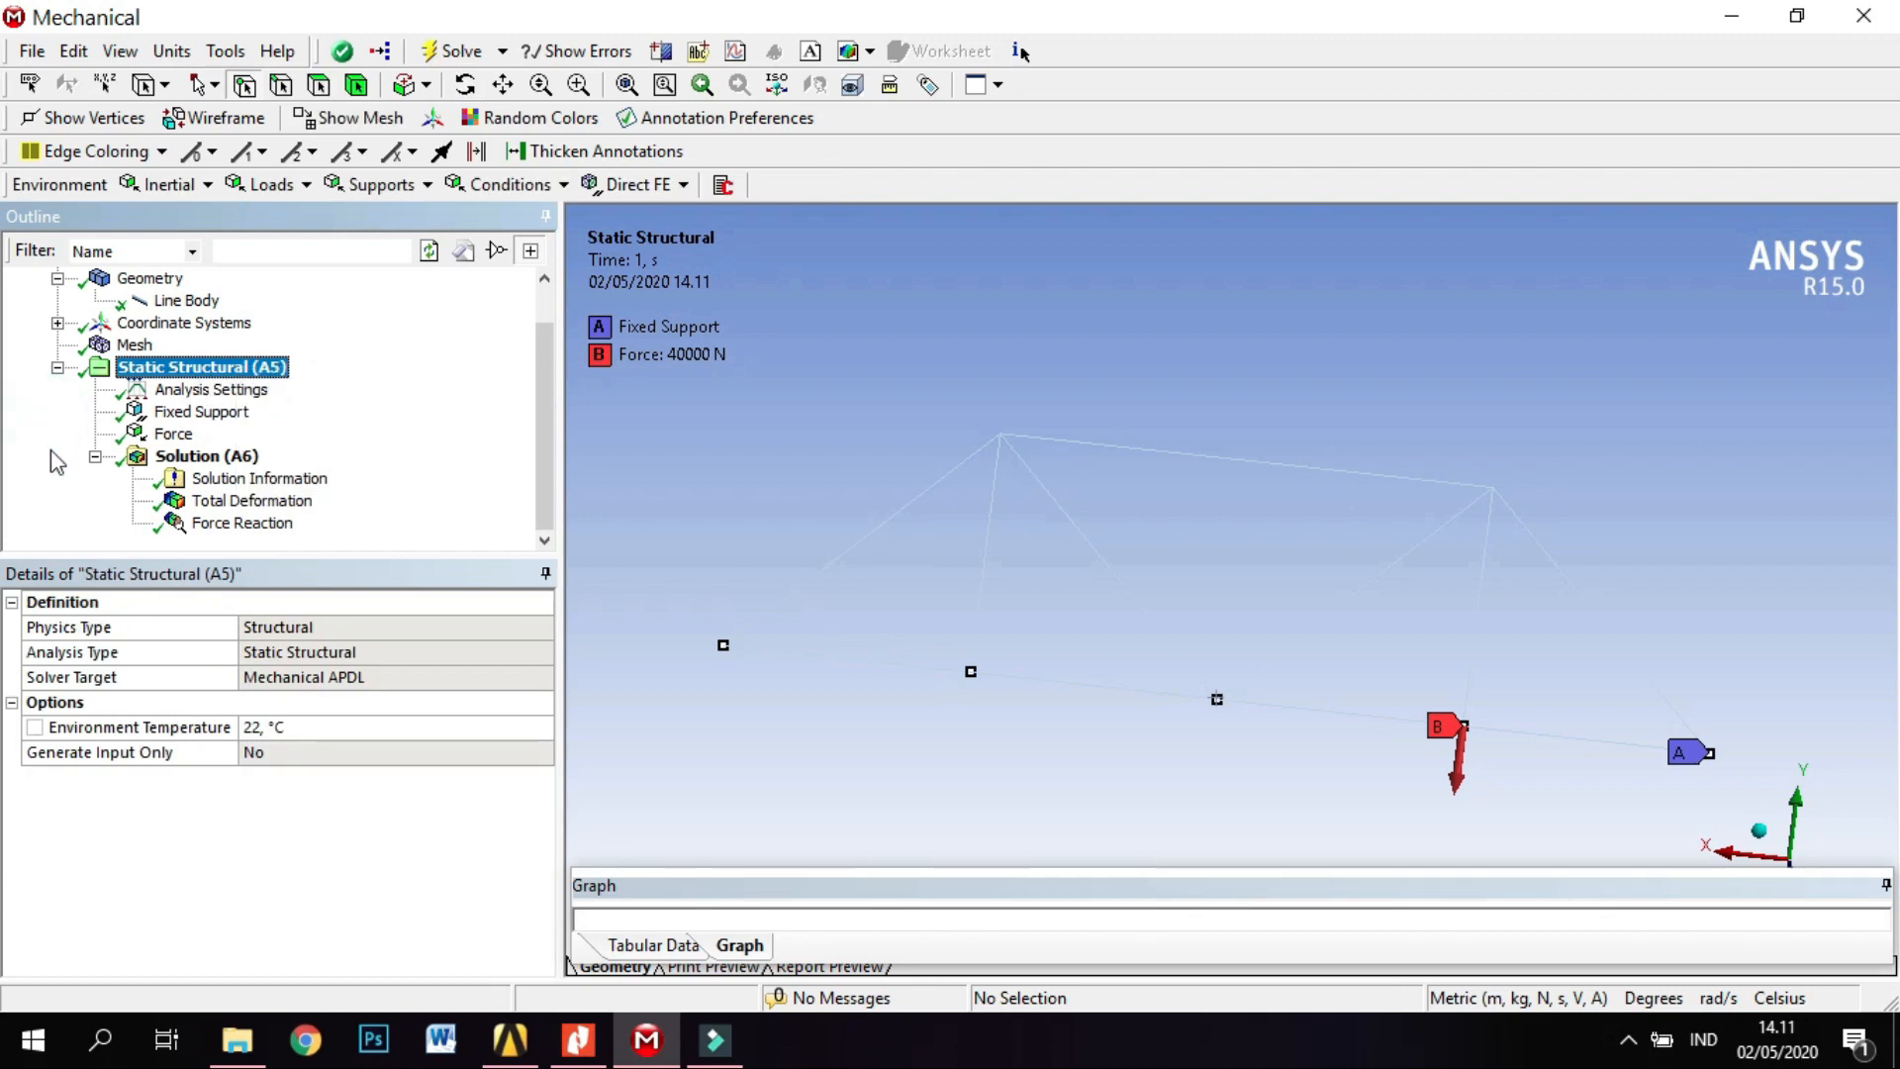
click(194, 458)
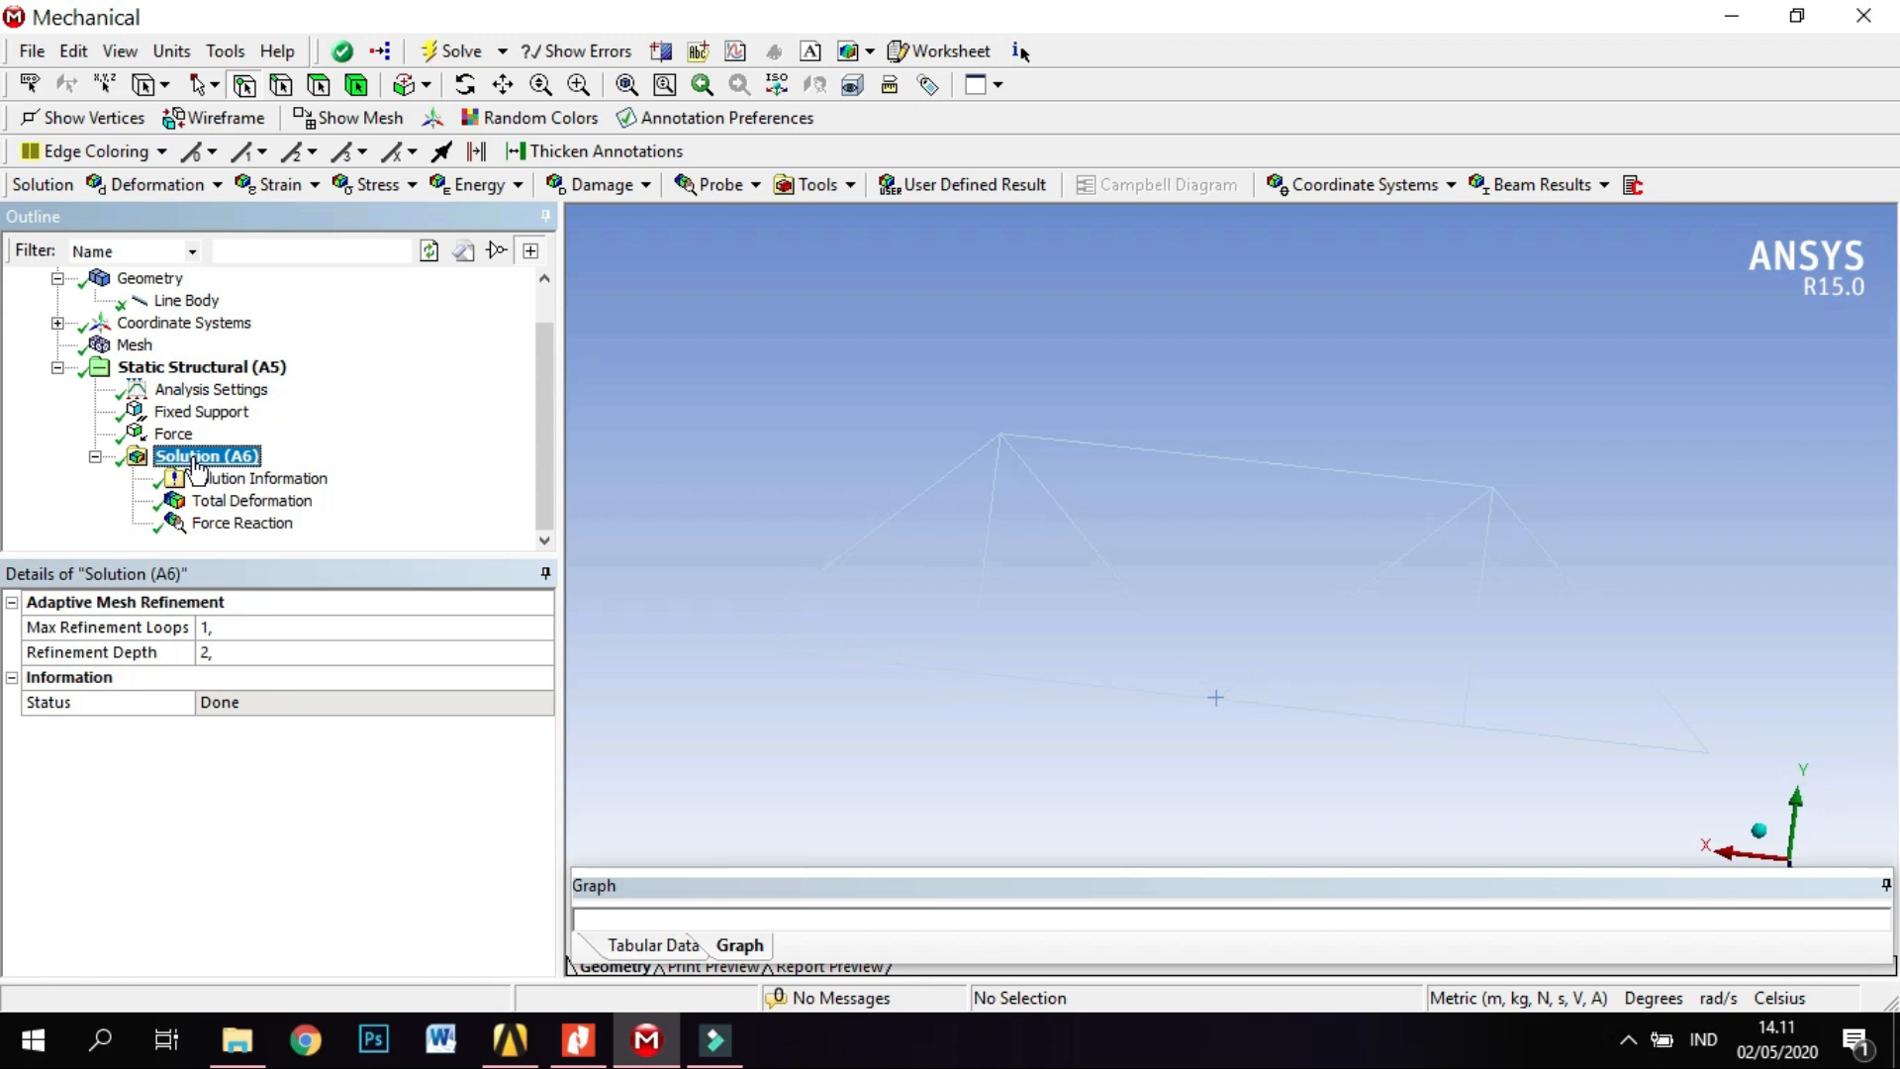
scroll(302, 432, up, 1)
scroll(302, 433, down, 1)
click(294, 504)
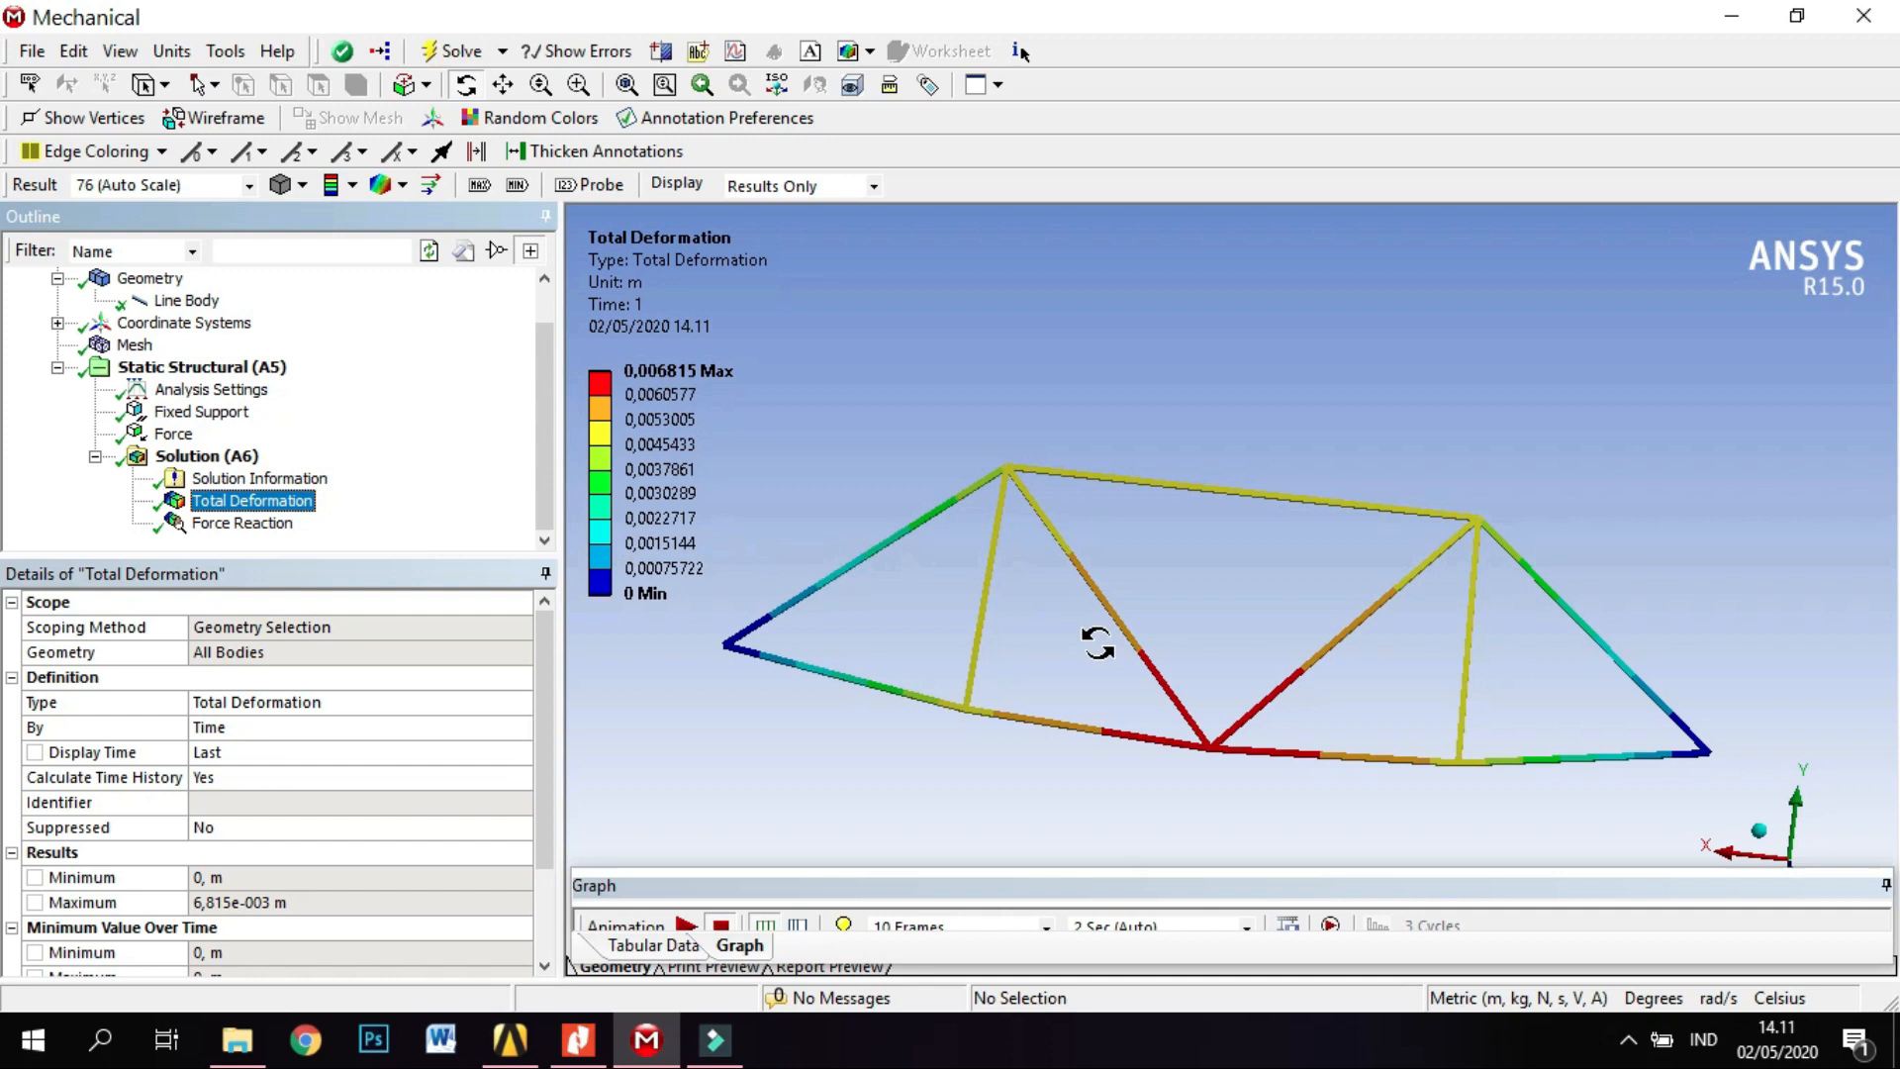
drag(769, 868, 779, 830)
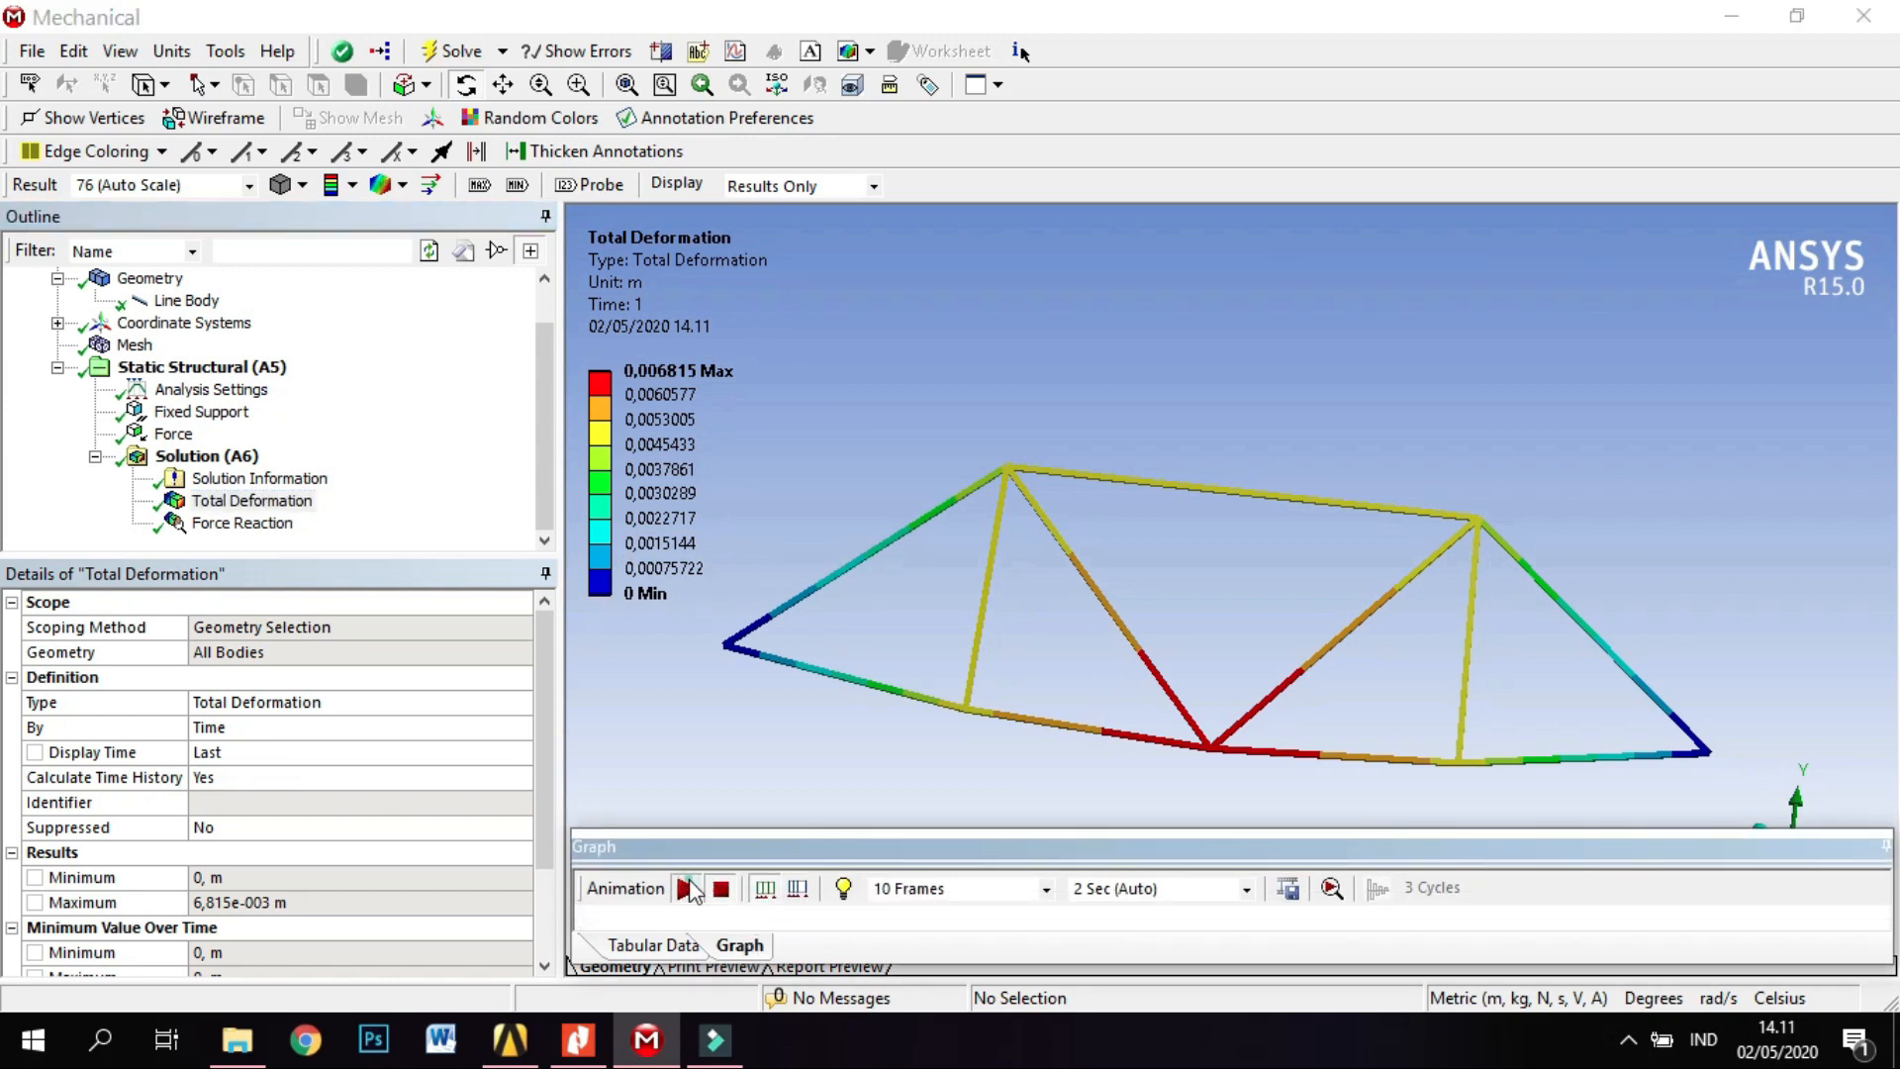
click(685, 888)
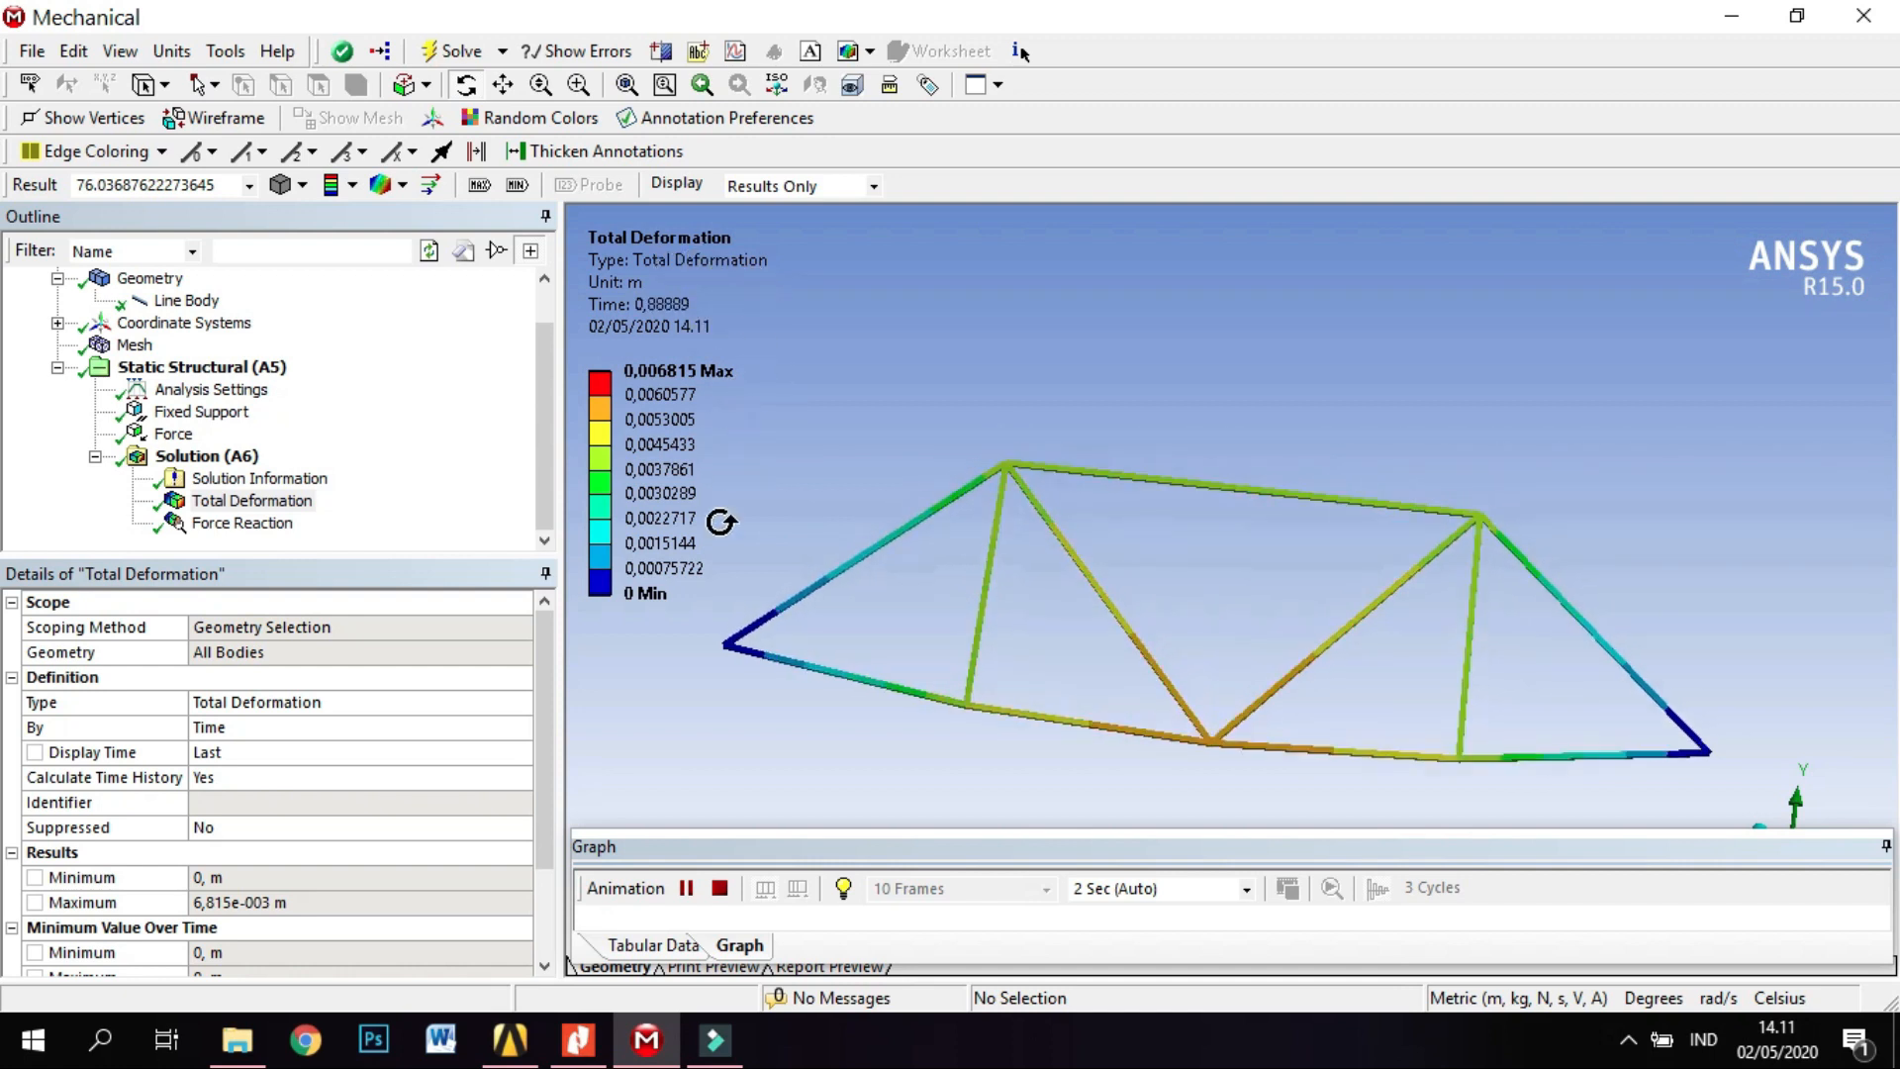
Display the Force Reaction result at the fixed supports and play its animation.
click(259, 533)
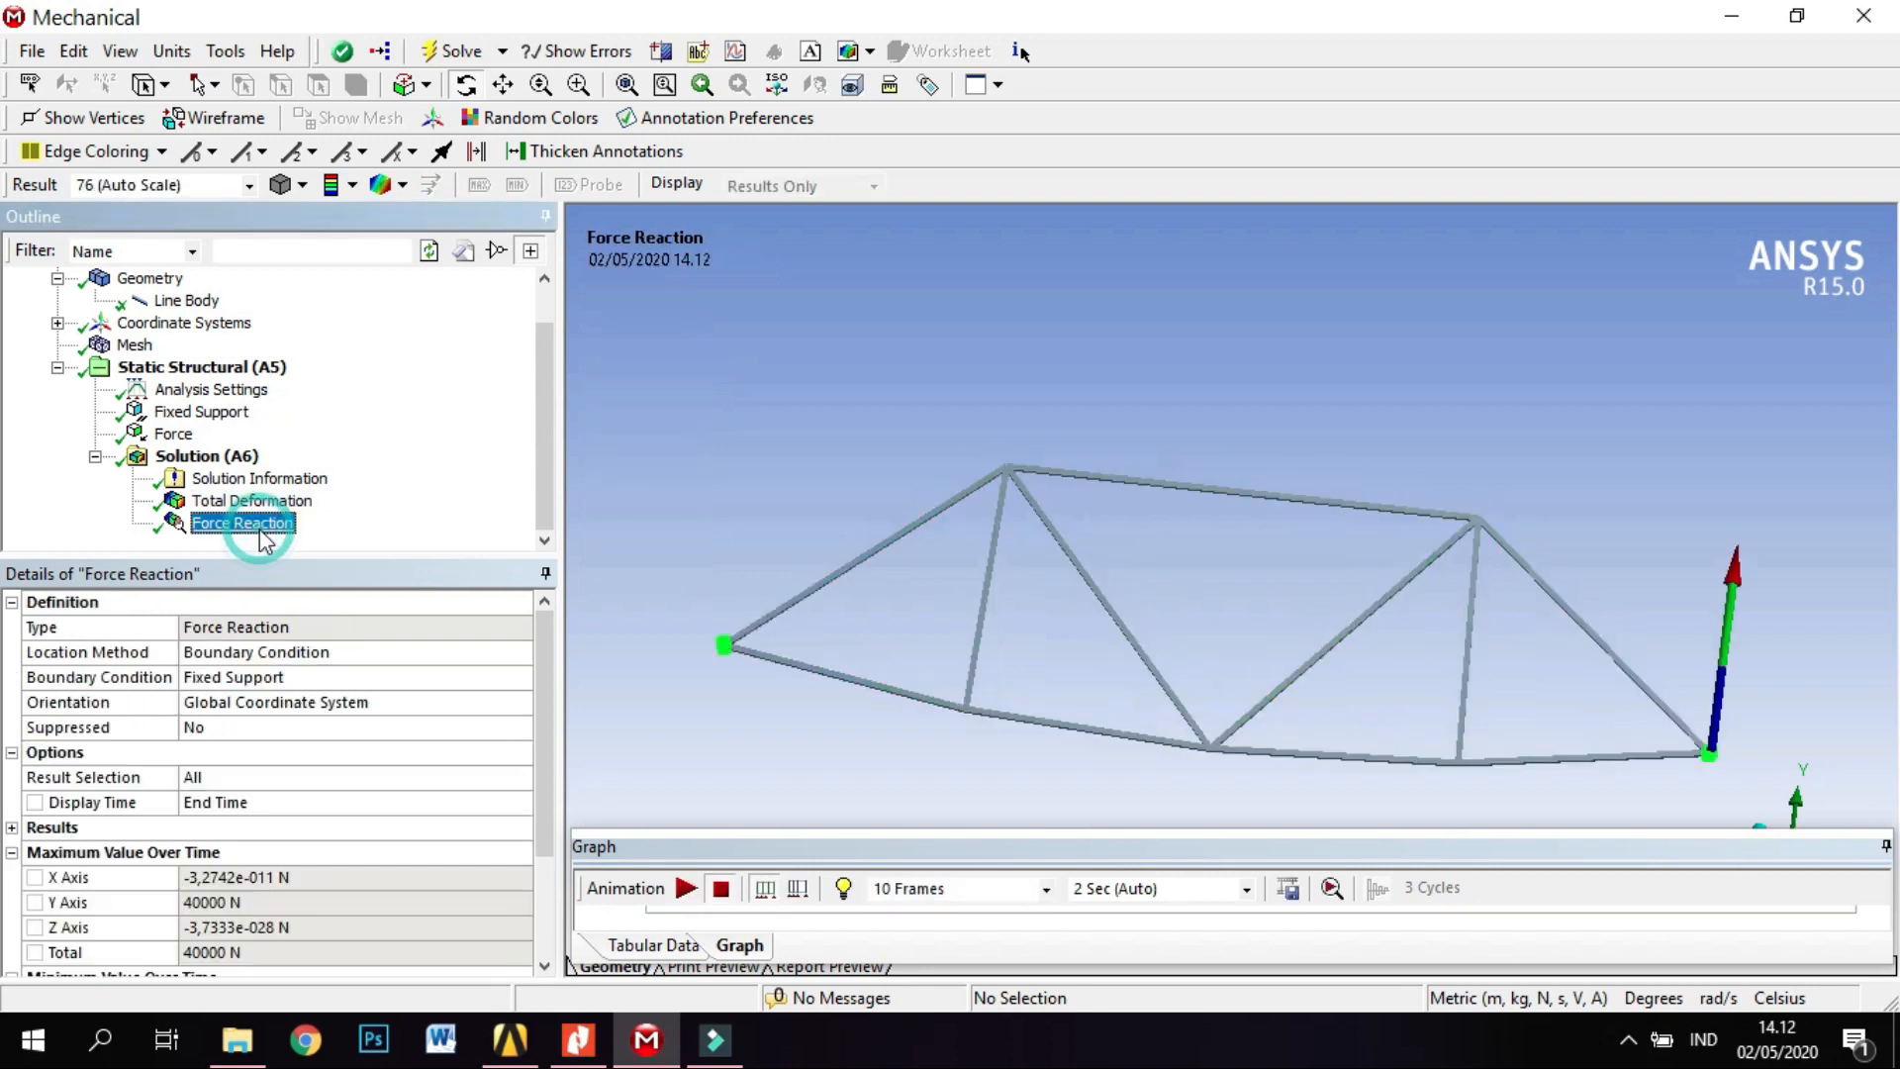
click(686, 887)
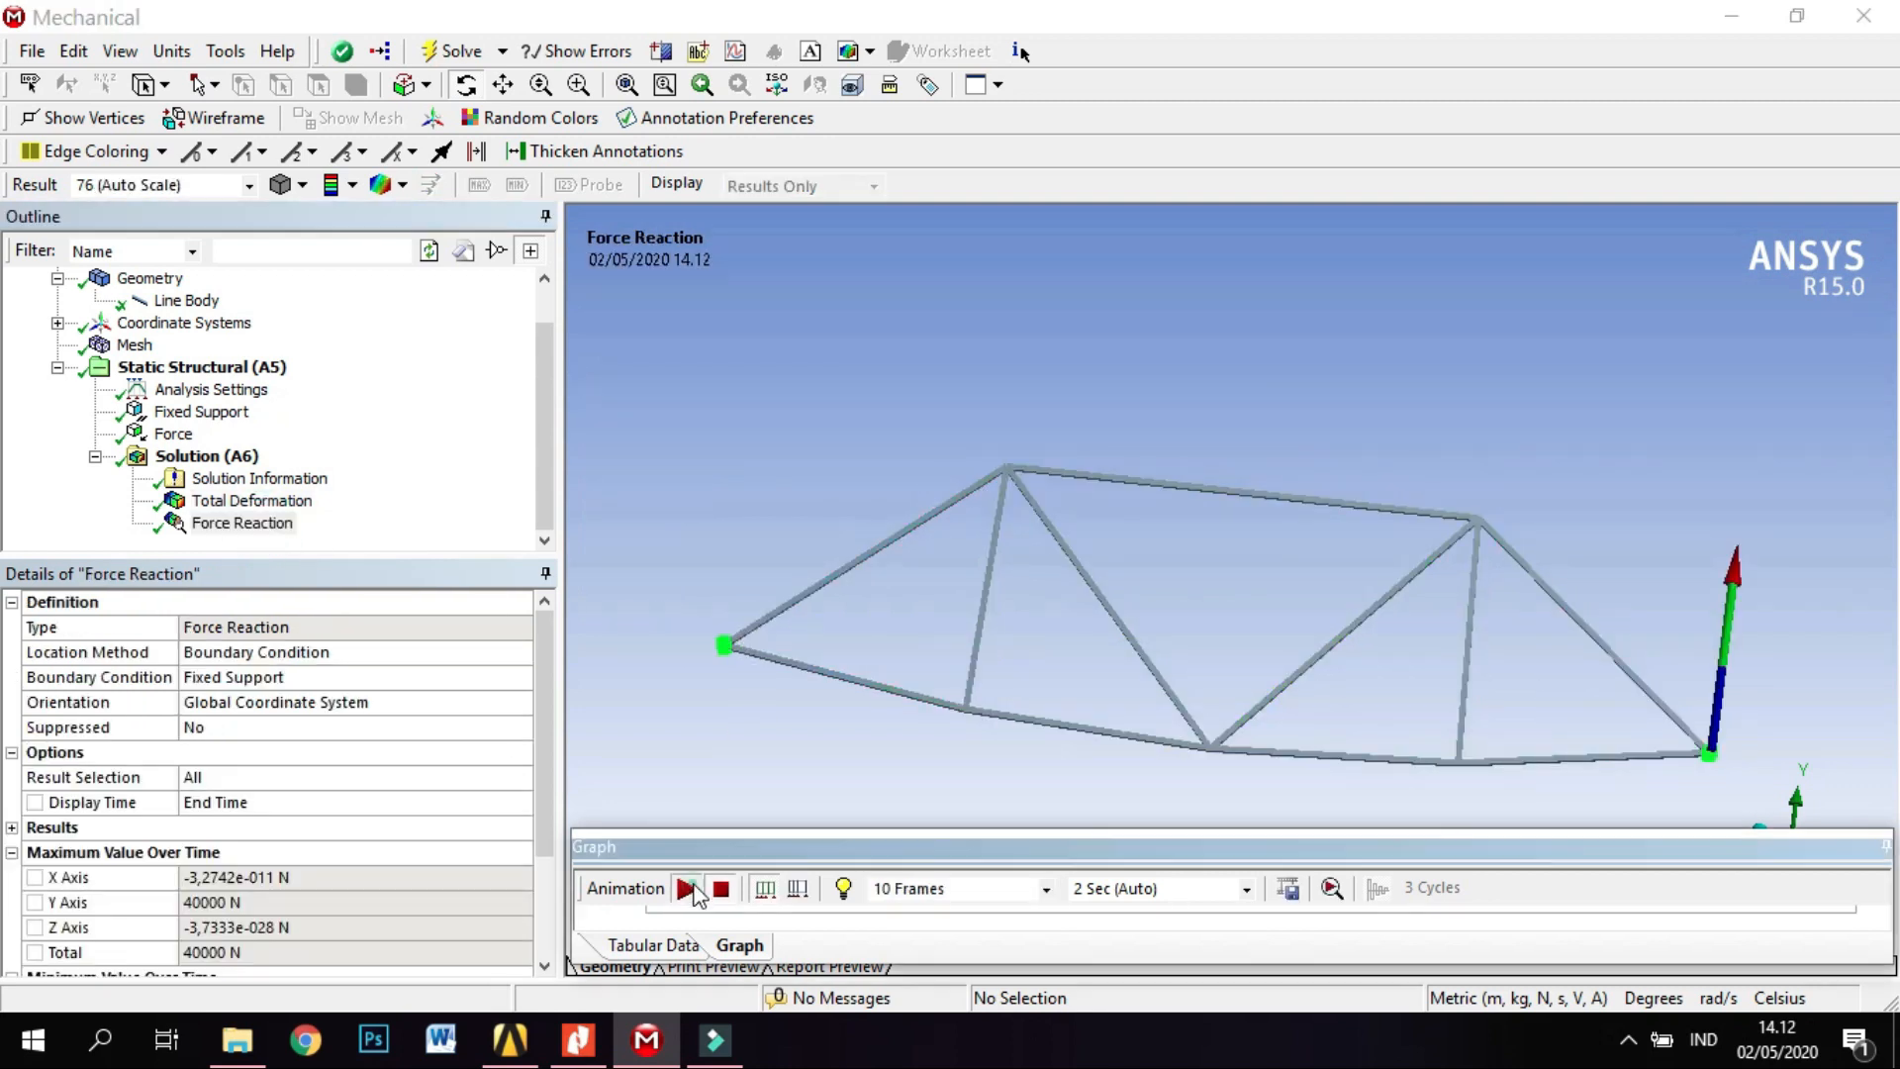